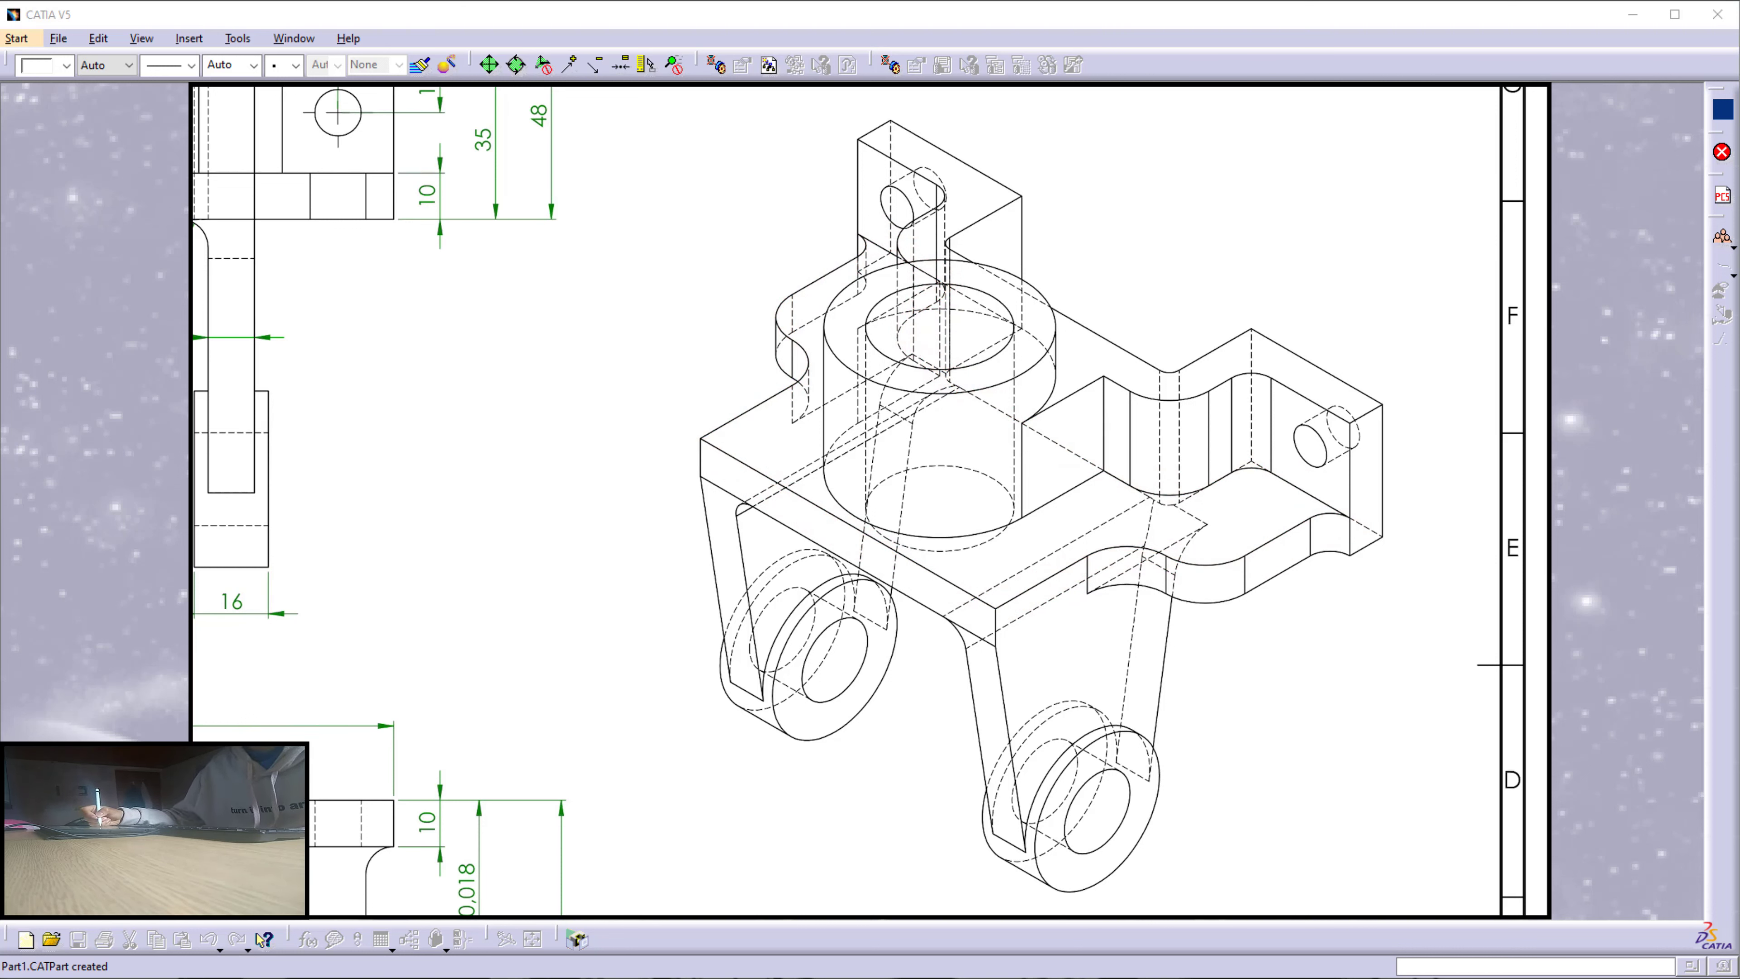
Examine the isometric view of the bracket, tracing its base plate outline, central cylindrical boss and upright ears.
drag(947, 584, 949, 686)
mouse_move(892, 558)
mouse_down()
mouse_move(906, 592)
mouse_move(893, 533)
mouse_up()
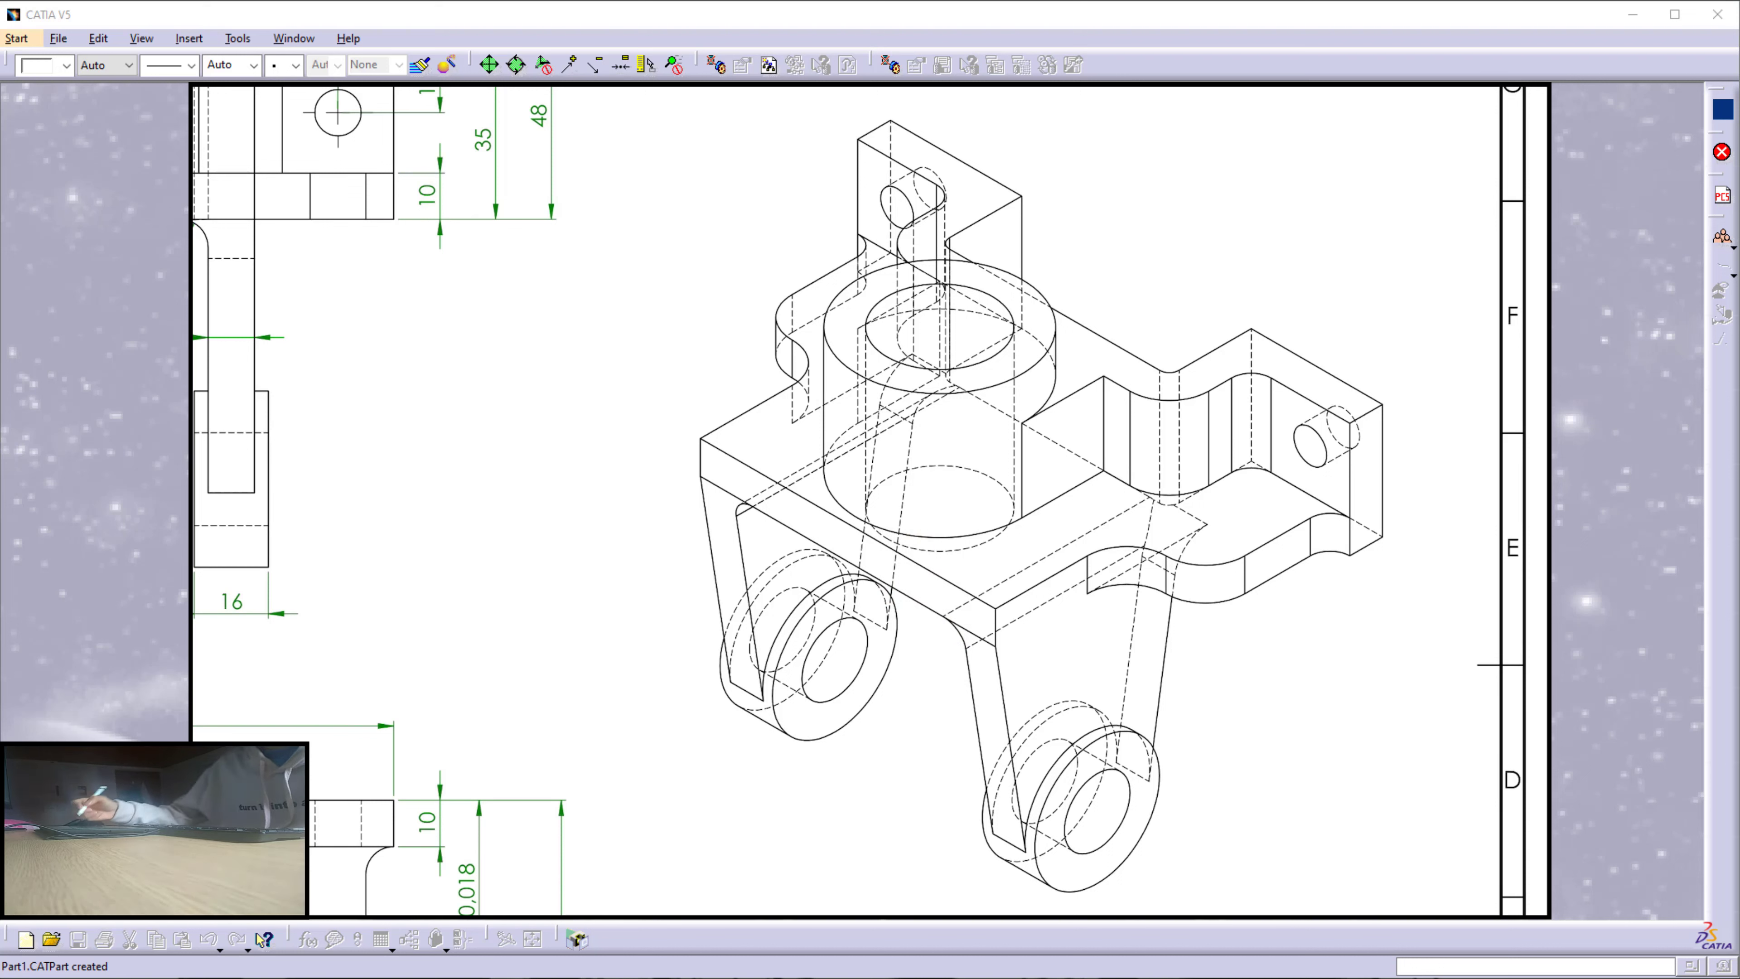
mouse_move(952, 278)
mouse_down()
mouse_move(908, 288)
mouse_move(993, 363)
mouse_move(929, 283)
mouse_up()
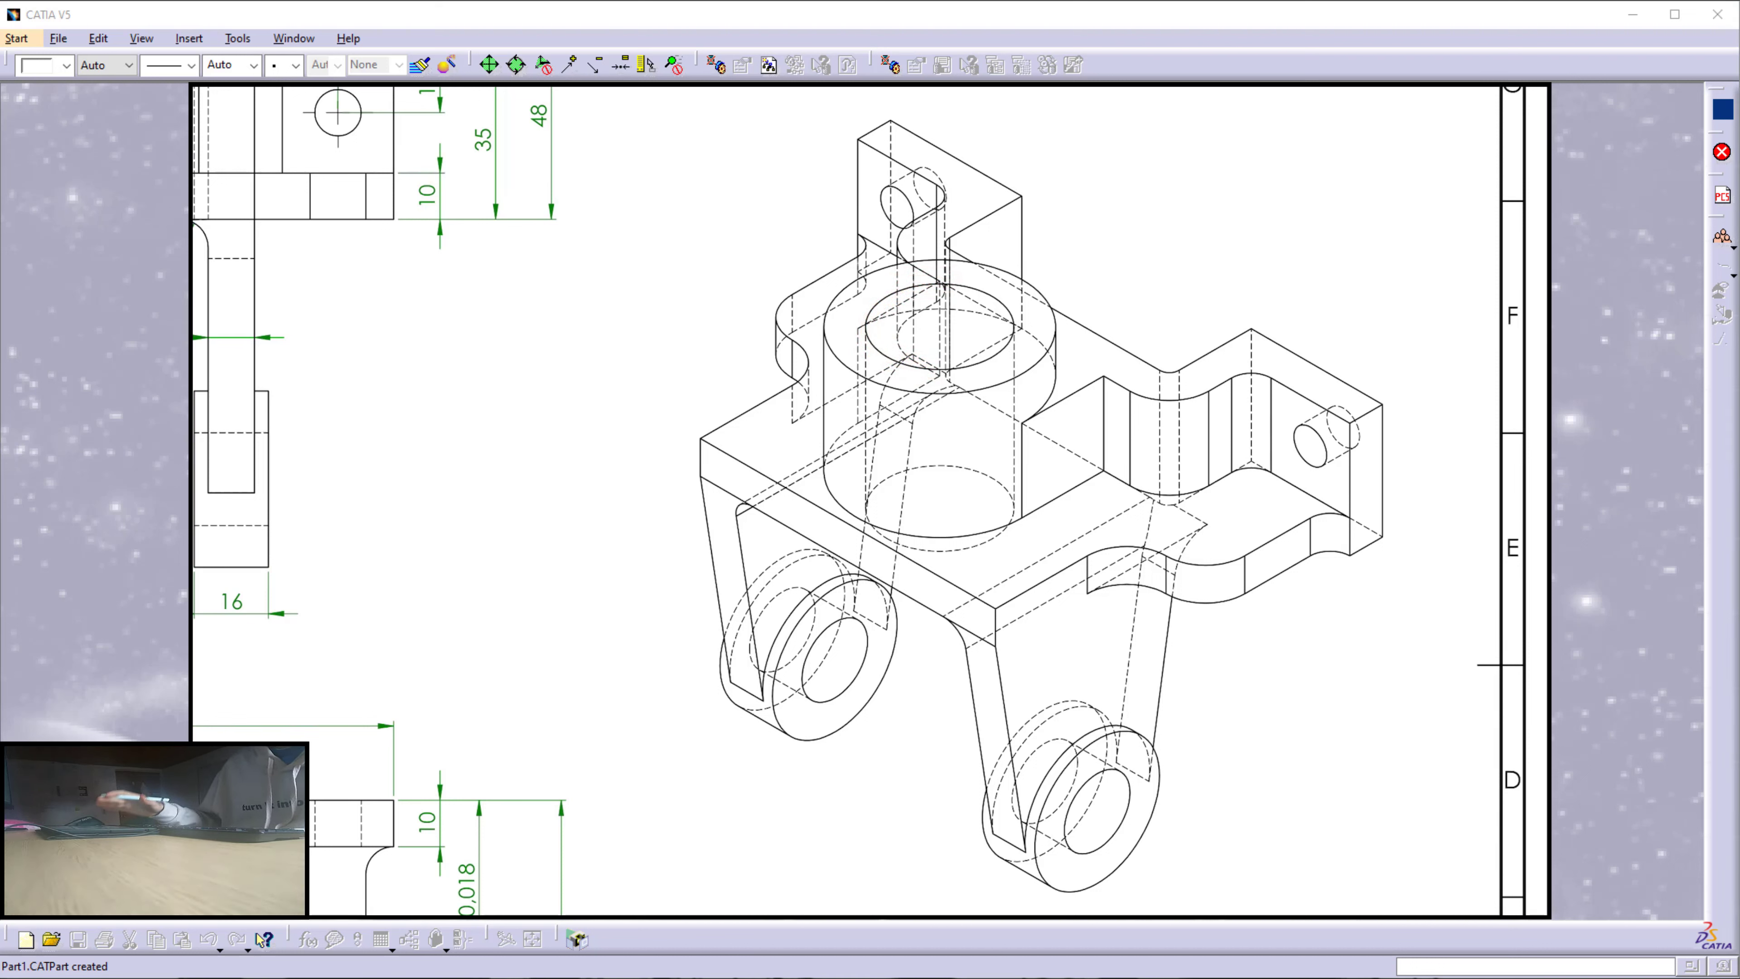
mouse_move(944, 272)
mouse_down()
mouse_move(897, 357)
mouse_move(939, 274)
mouse_move(952, 603)
mouse_move(974, 573)
mouse_up()
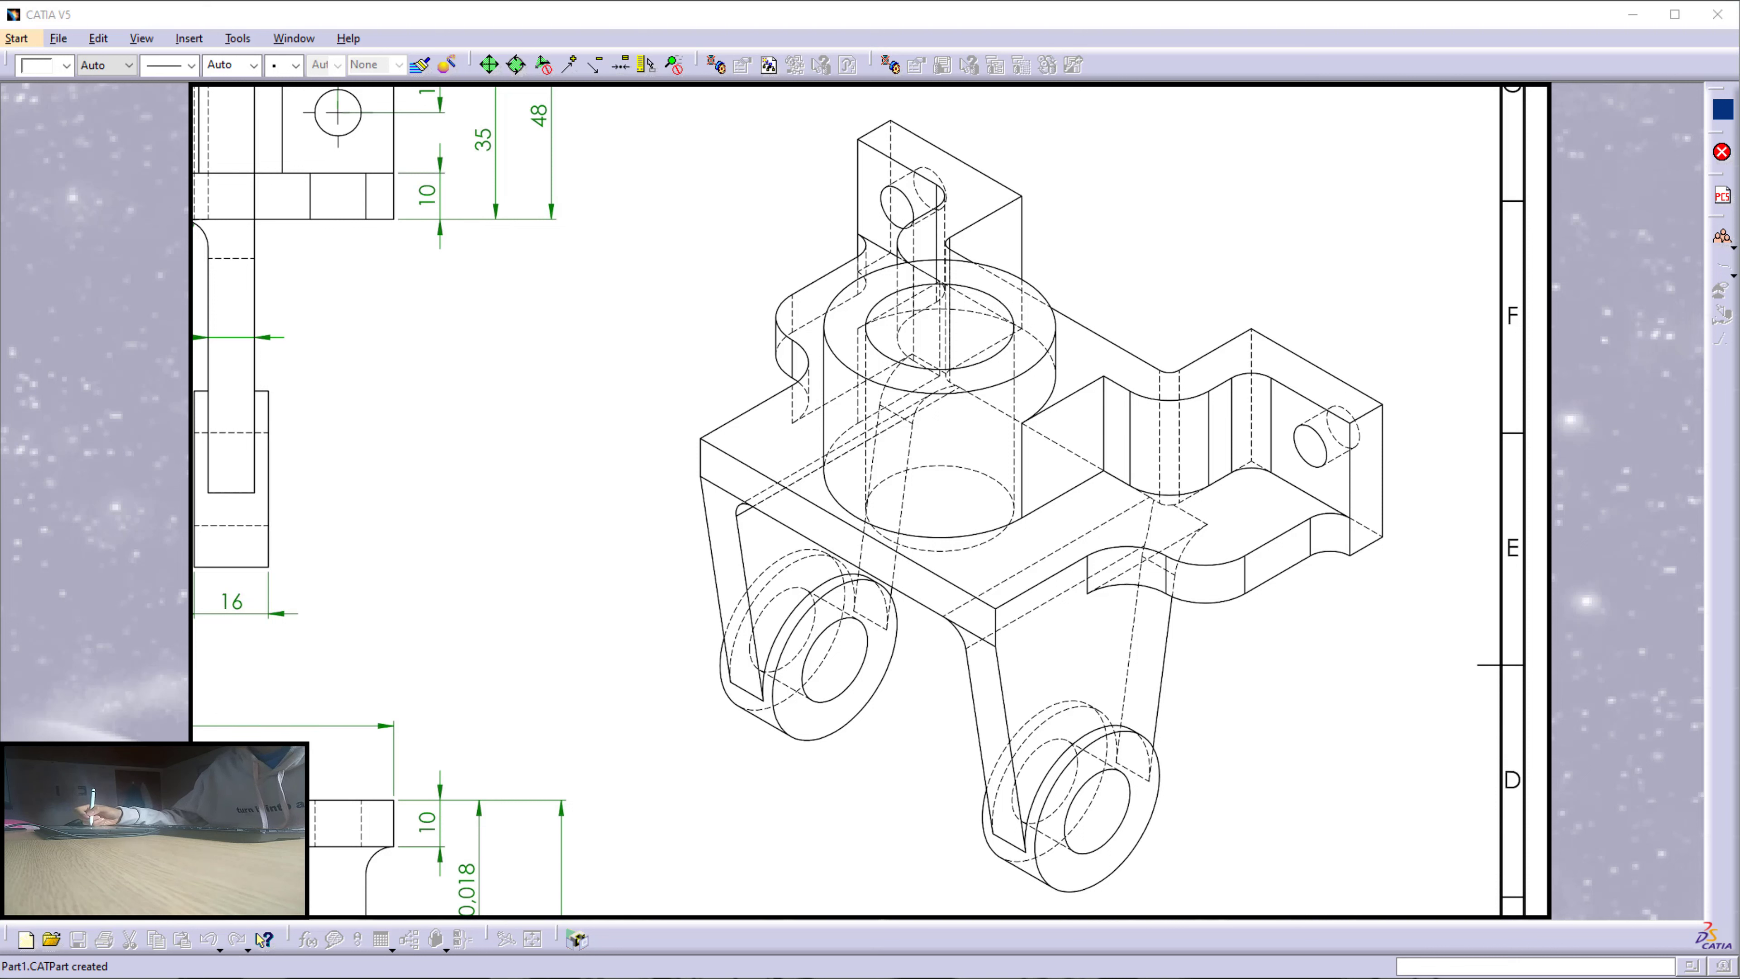
mouse_move(1014, 524)
mouse_down()
mouse_move(1058, 488)
mouse_move(1245, 466)
mouse_move(1365, 515)
mouse_move(1228, 406)
mouse_move(1133, 443)
mouse_move(1045, 408)
mouse_move(935, 278)
mouse_move(1010, 195)
mouse_move(884, 122)
mouse_move(915, 212)
mouse_move(906, 303)
mouse_up()
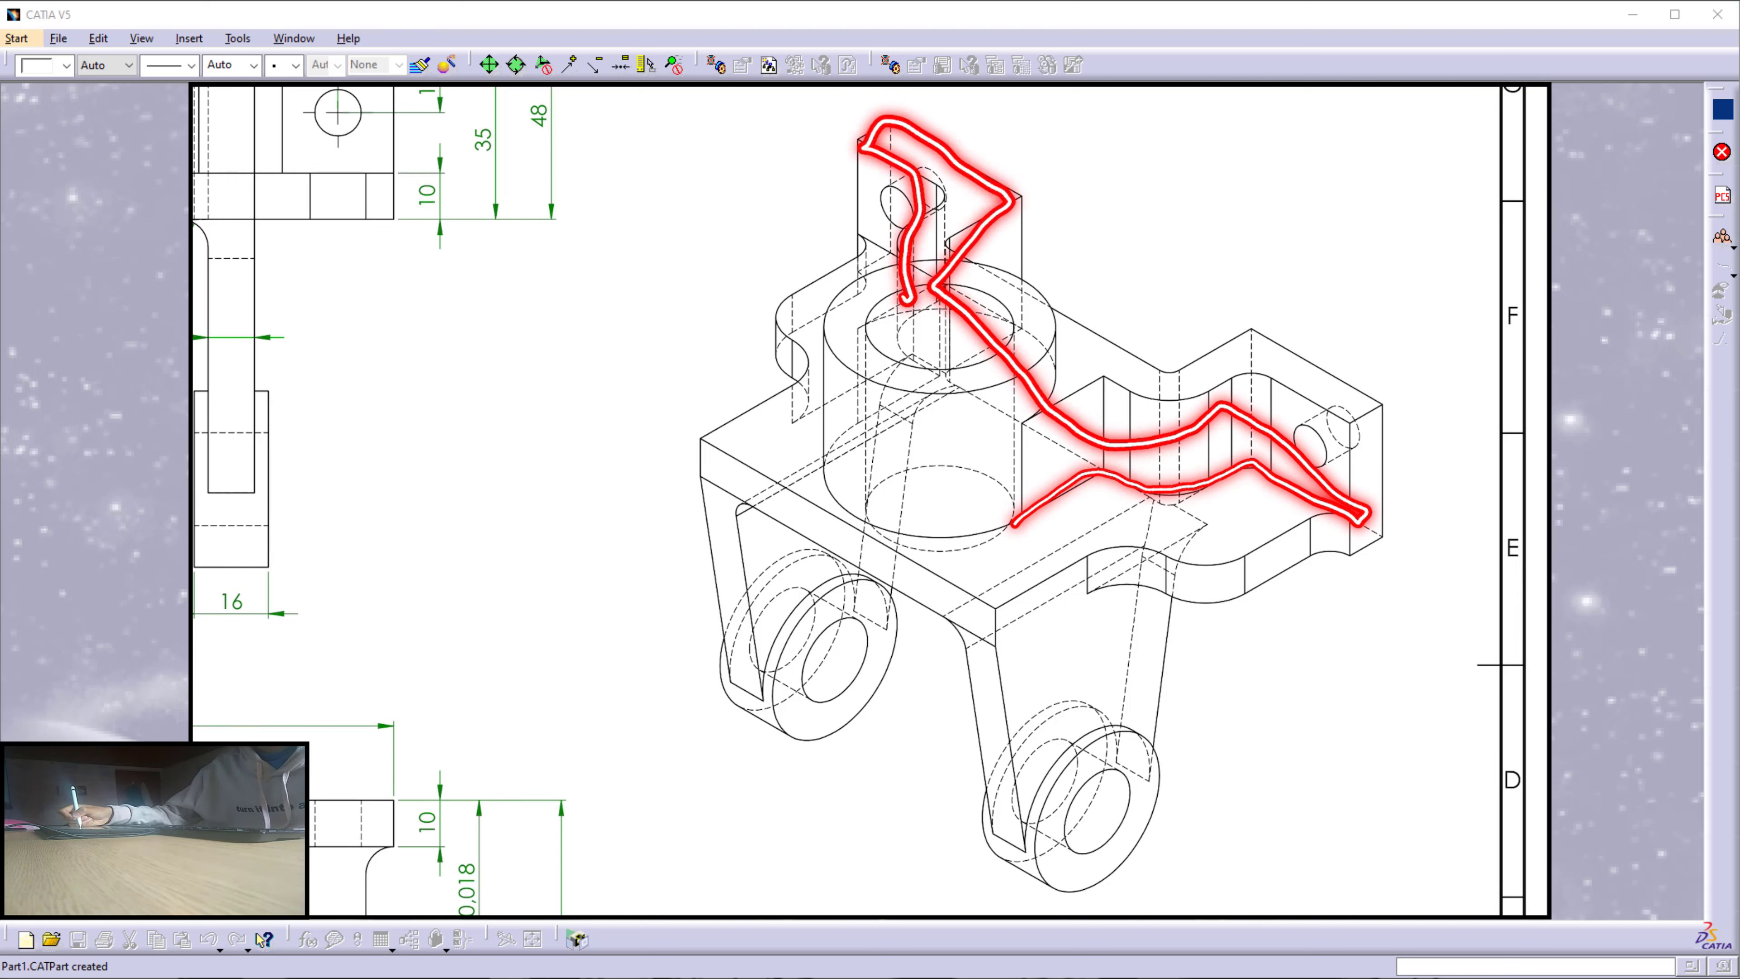
mouse_move(1341, 437)
mouse_down()
mouse_move(1248, 372)
mouse_move(1024, 421)
mouse_move(1341, 430)
mouse_move(1247, 333)
mouse_move(1130, 364)
mouse_move(959, 255)
mouse_move(1015, 203)
mouse_move(865, 144)
mouse_move(926, 206)
mouse_move(930, 265)
mouse_move(969, 314)
mouse_move(908, 351)
mouse_move(1041, 363)
mouse_move(1027, 423)
mouse_up()
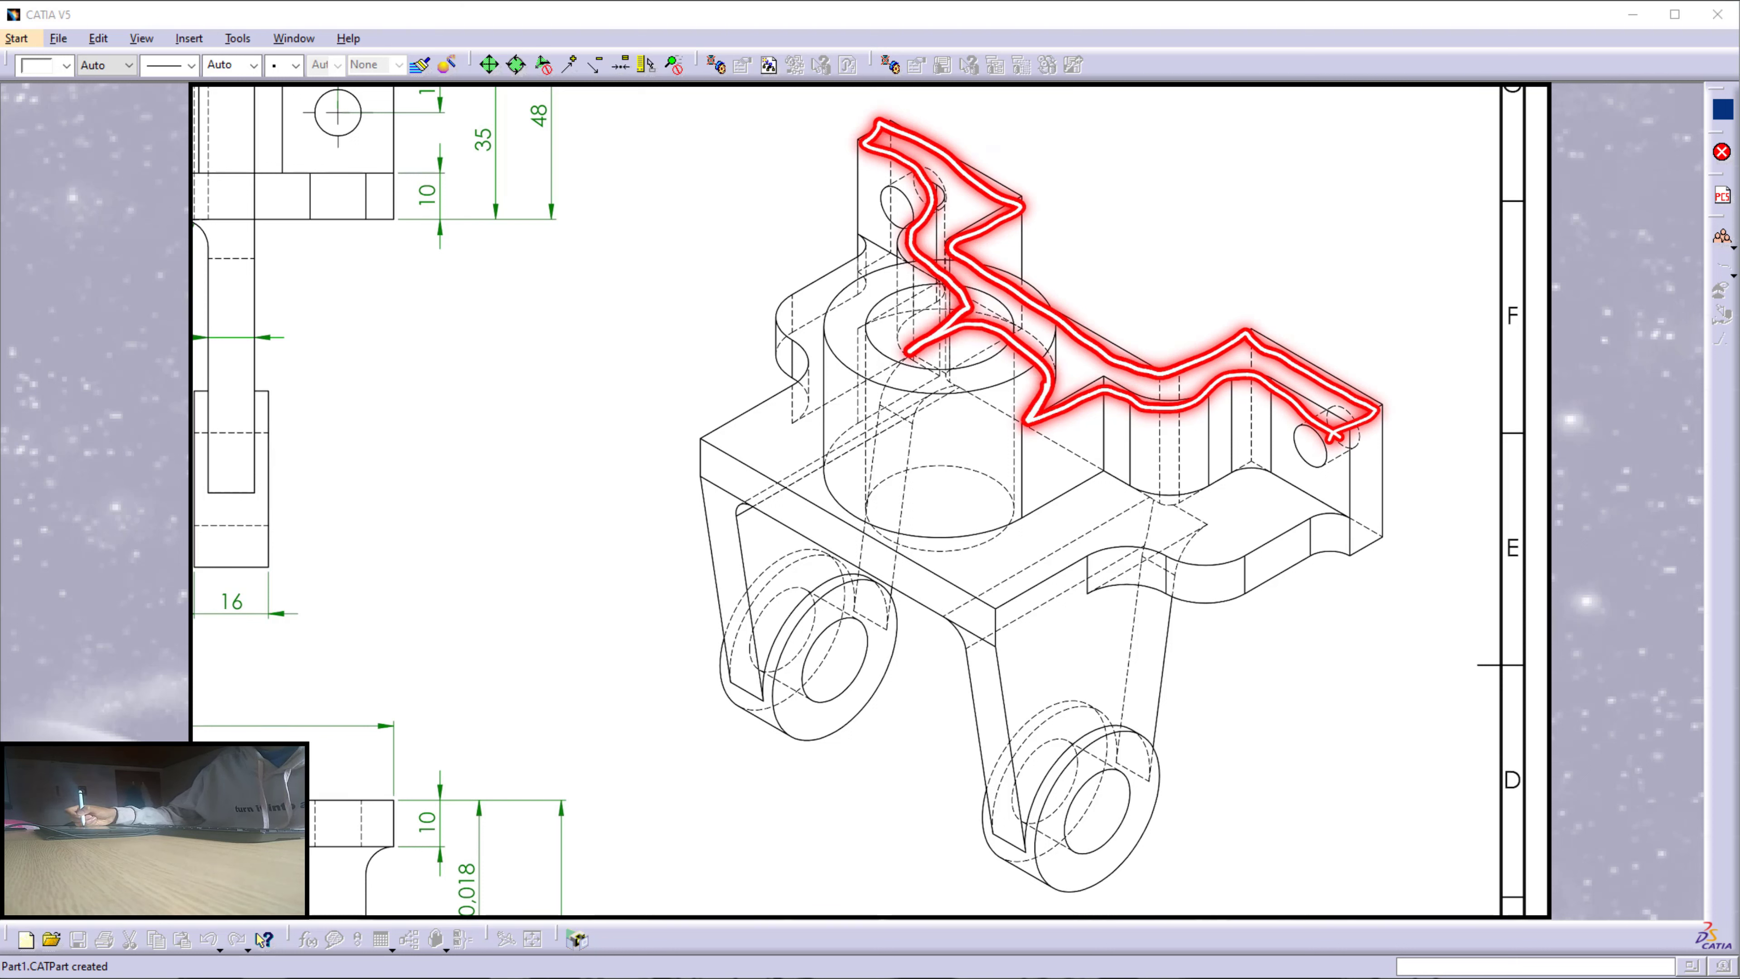
mouse_move(883, 258)
mouse_down()
mouse_move(825, 312)
mouse_move(921, 406)
mouse_move(959, 271)
mouse_move(834, 282)
mouse_up()
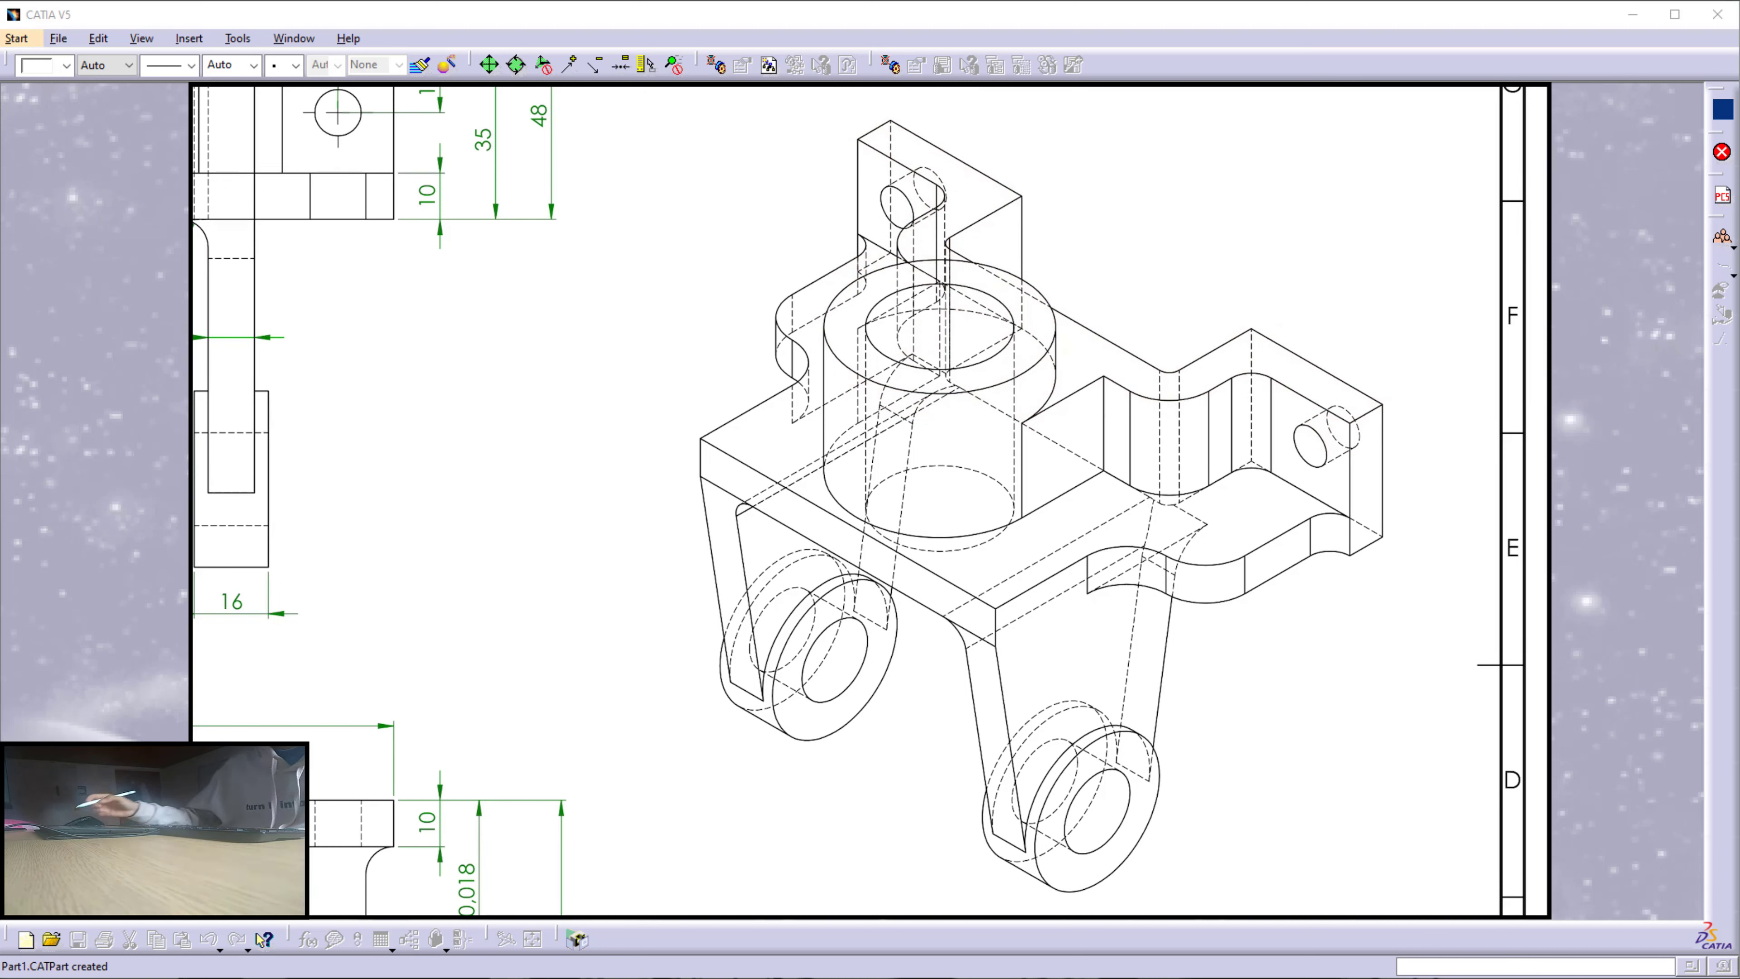
mouse_move(980, 292)
mouse_down()
mouse_move(850, 335)
mouse_move(976, 268)
mouse_move(890, 412)
mouse_move(967, 308)
mouse_up()
mouse_move(941, 410)
mouse_down()
mouse_move(948, 559)
mouse_move(990, 540)
mouse_up()
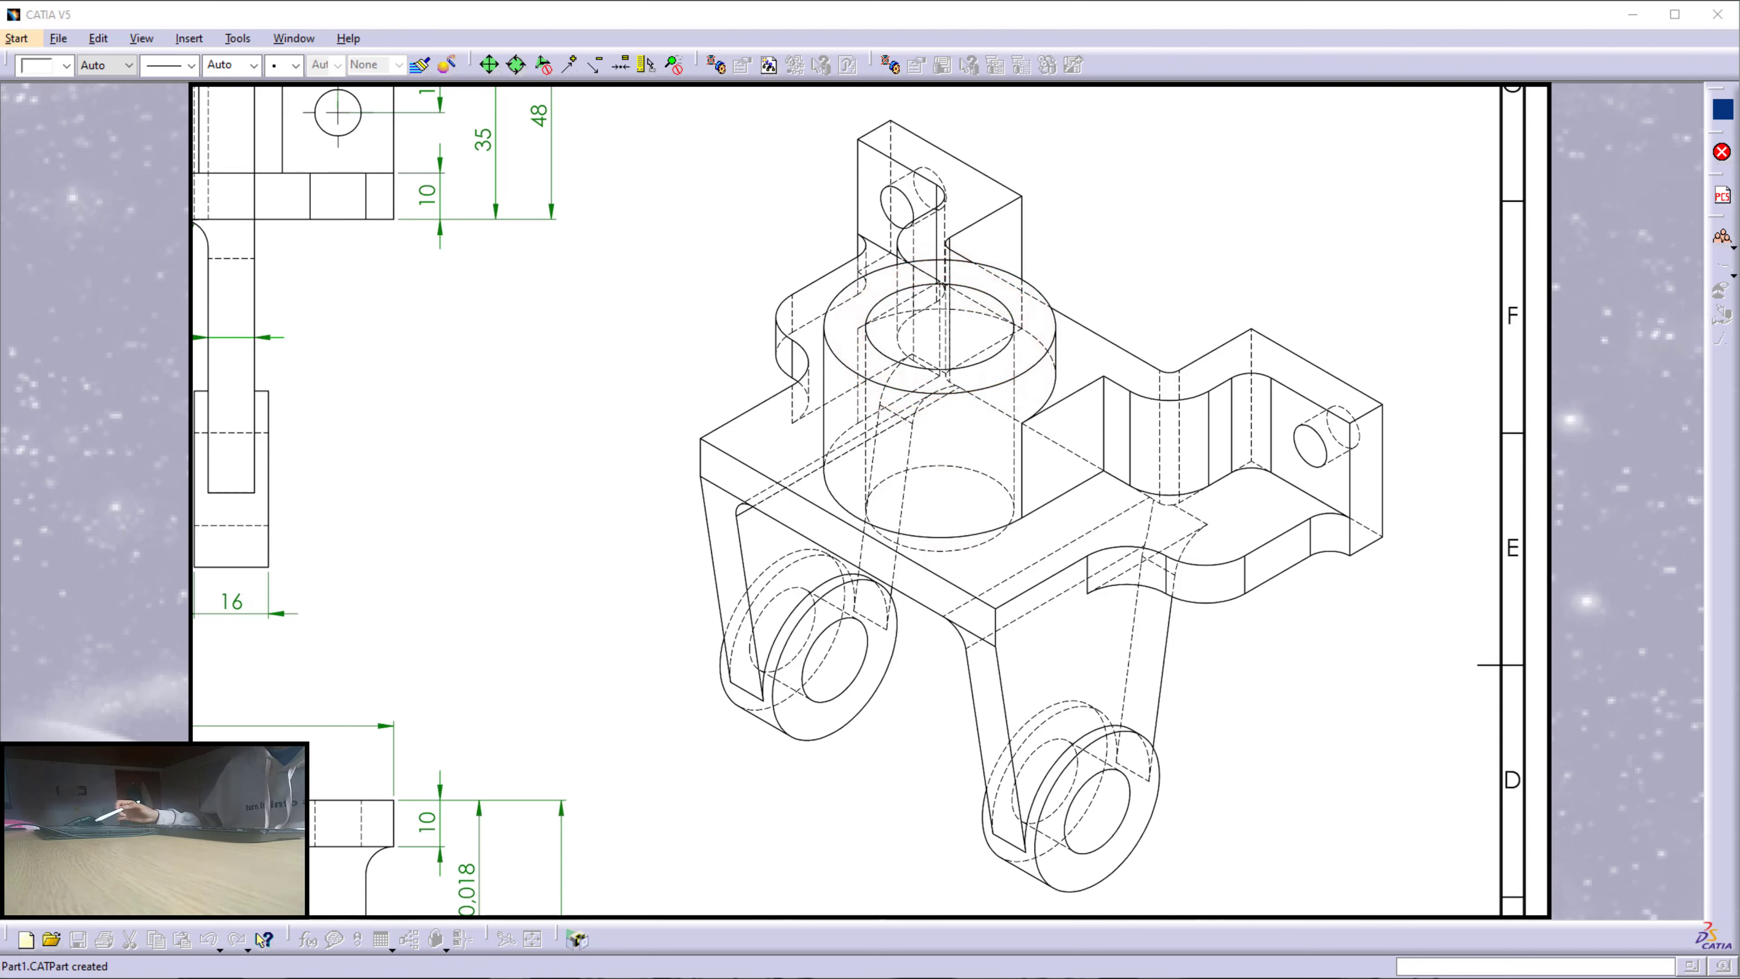
mouse_move(1196, 543)
mouse_down()
mouse_move(1116, 588)
mouse_move(997, 833)
mouse_move(1156, 837)
mouse_move(1194, 547)
mouse_up()
mouse_move(747, 515)
mouse_down()
mouse_move(732, 509)
mouse_move(917, 411)
mouse_move(833, 685)
mouse_move(742, 517)
mouse_up()
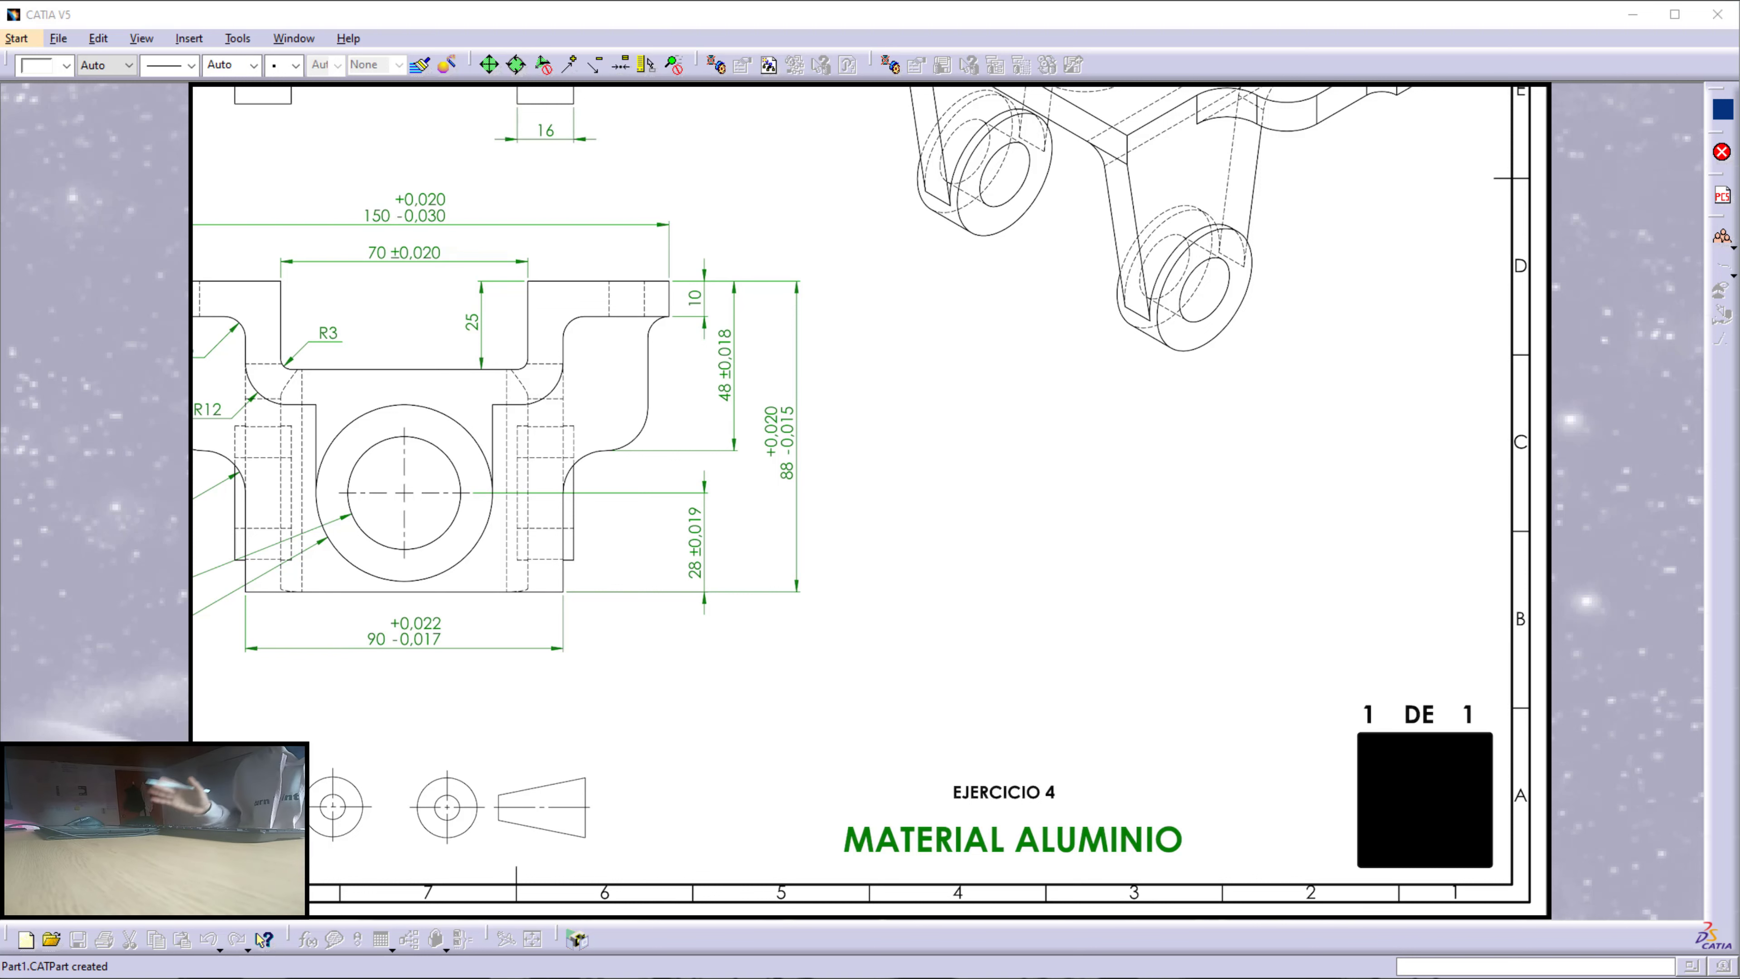
Examine the toleranced depth dimensions of the bracket's plan view and the material note in the drawing's title area.
scroll(690, 475, up, 3)
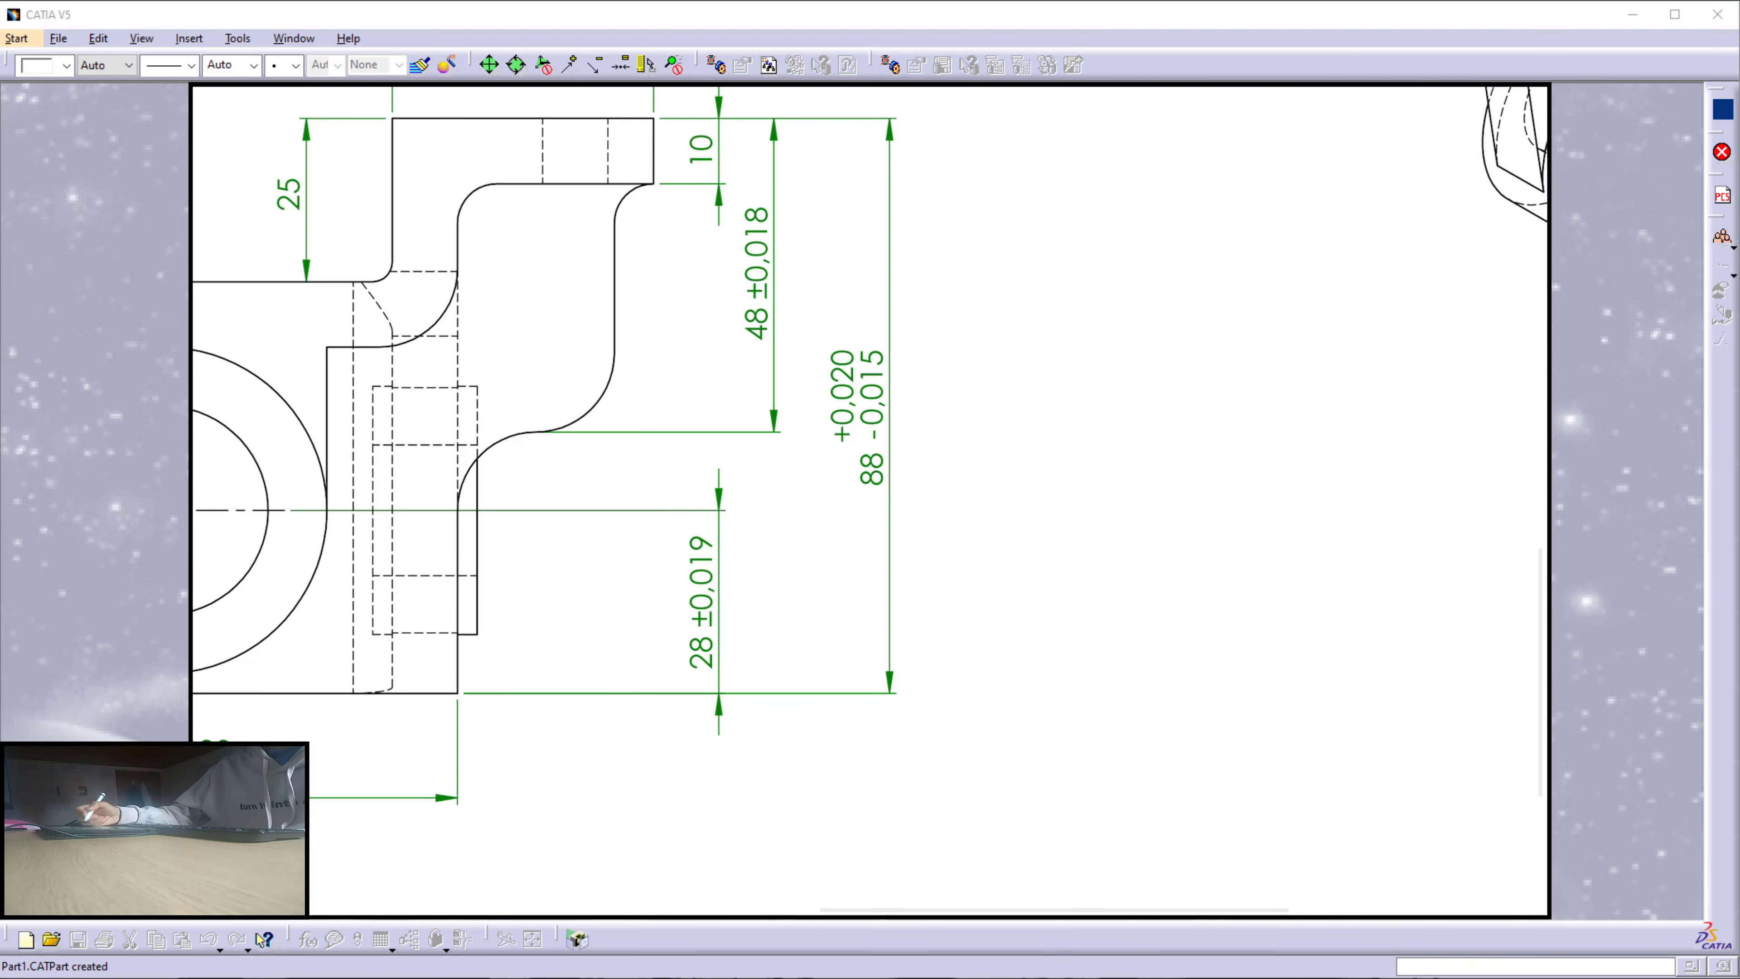
drag(880, 454, 875, 504)
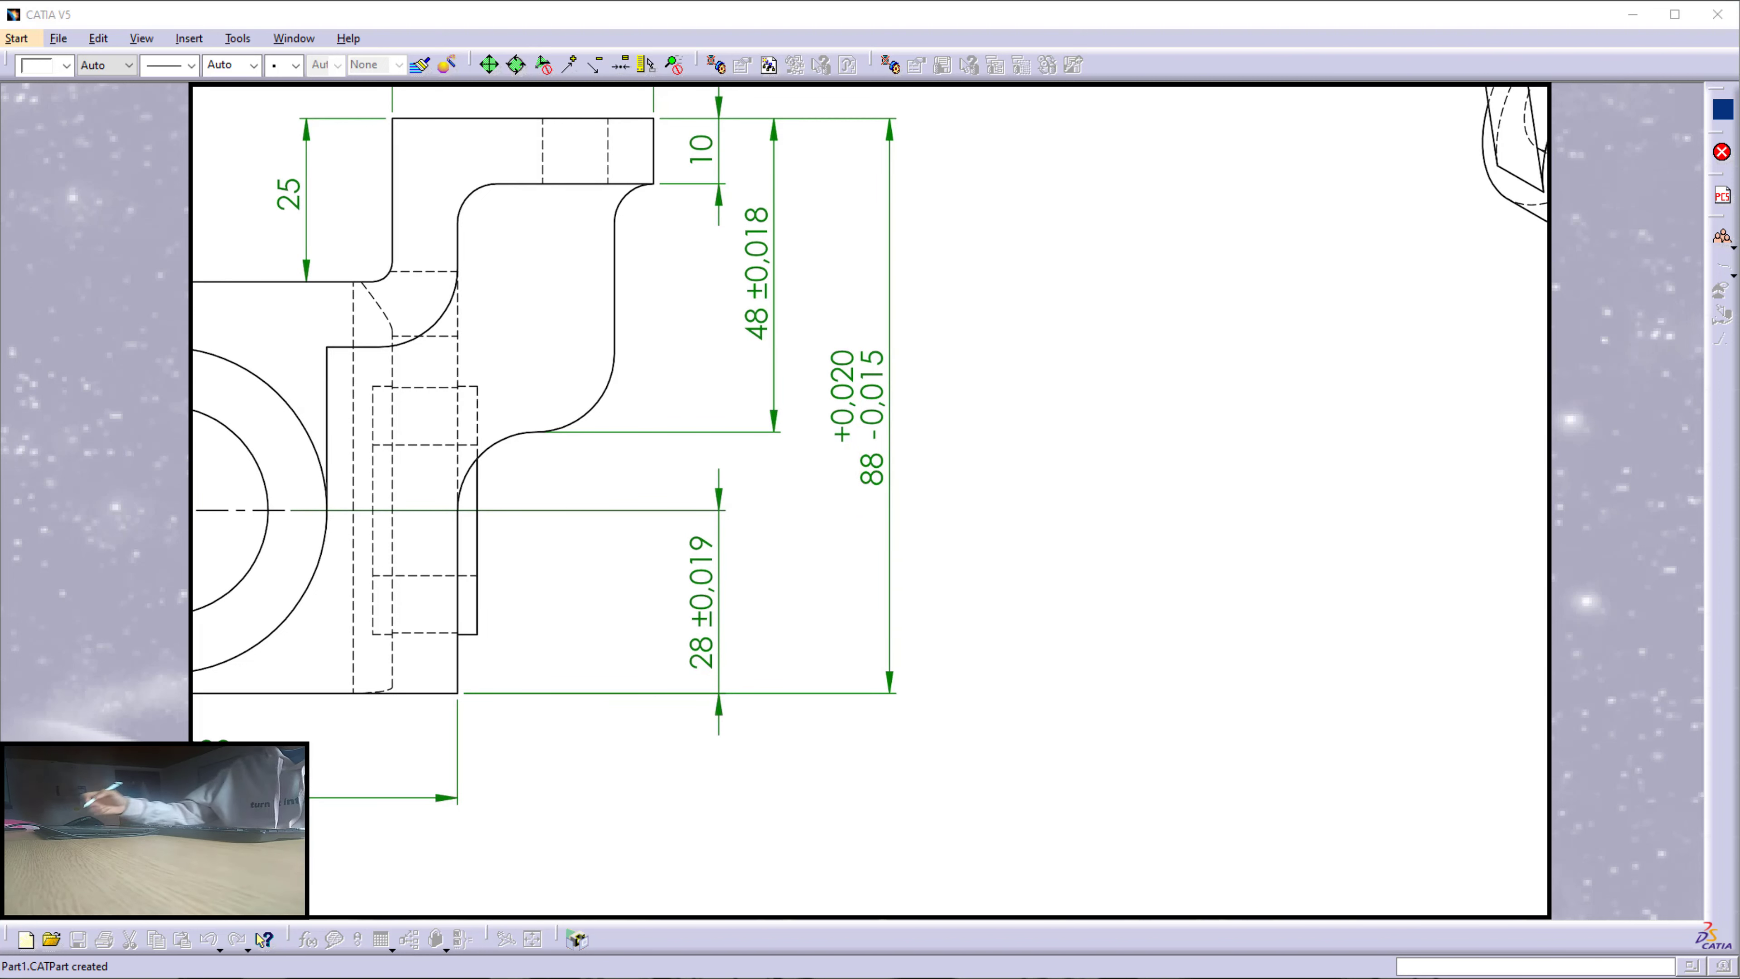
mouse_move(699, 621)
mouse_down()
mouse_move(712, 638)
mouse_move(697, 621)
mouse_up()
middle_drag(699, 624, 699, 487)
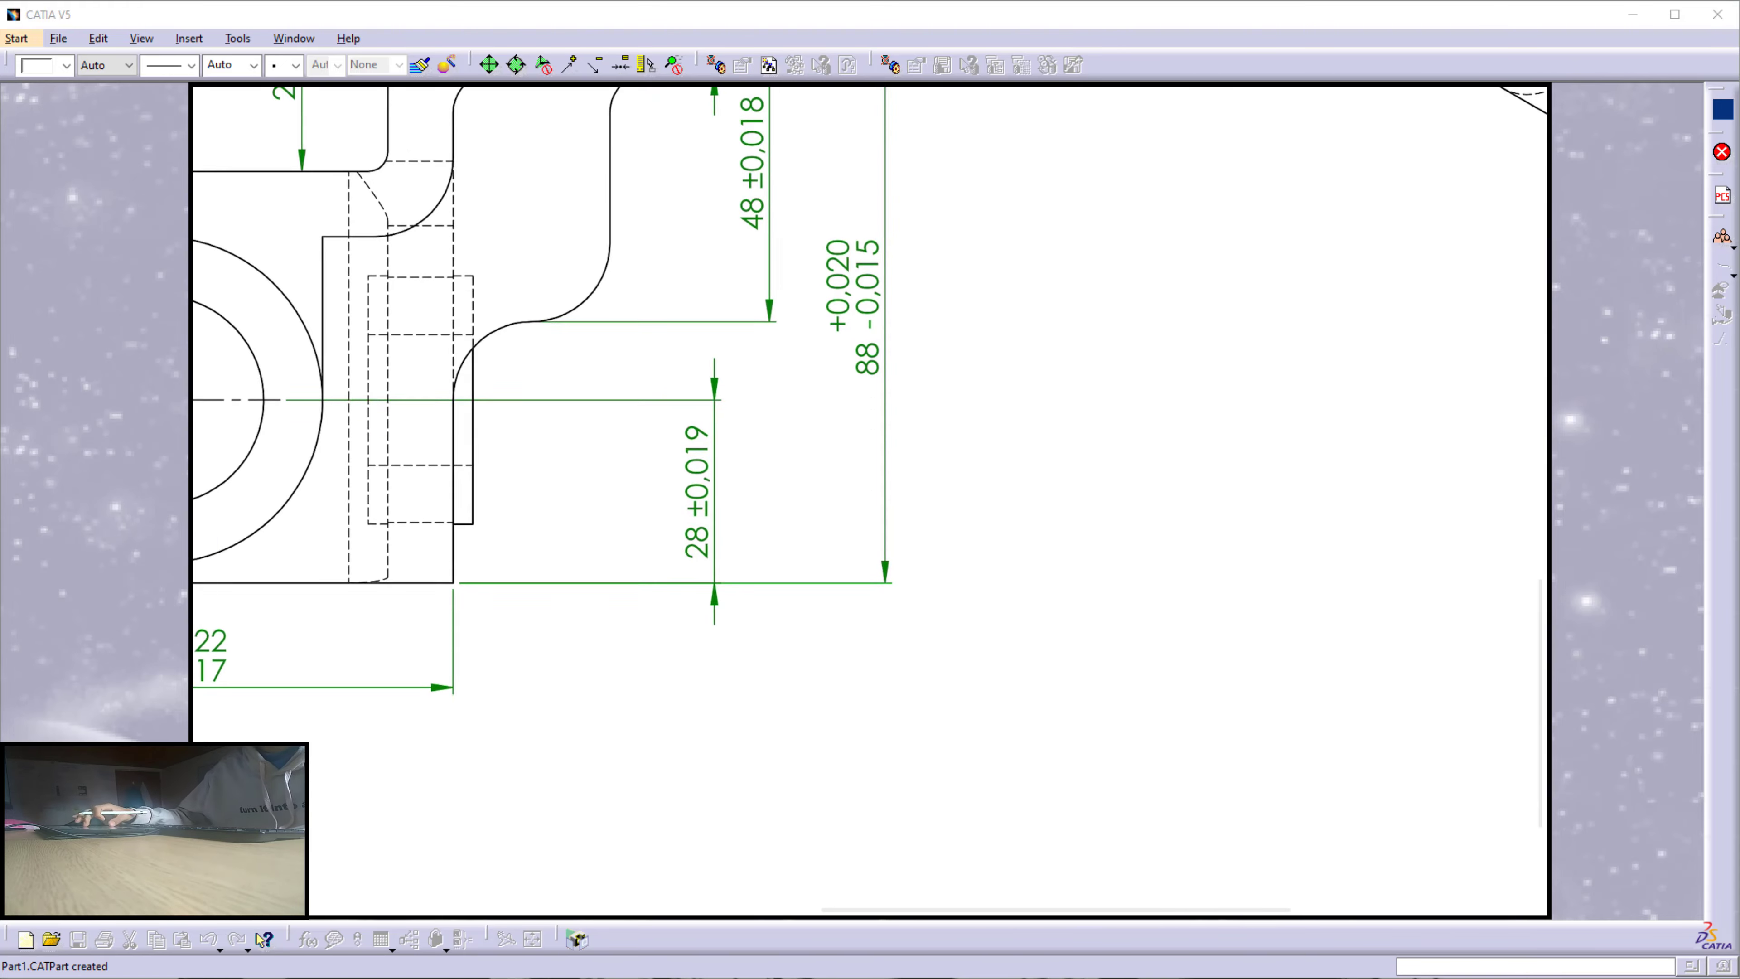
scroll(699, 487, down, 2)
scroll(699, 487, down, 1)
middle_drag(925, 856, 774, 871)
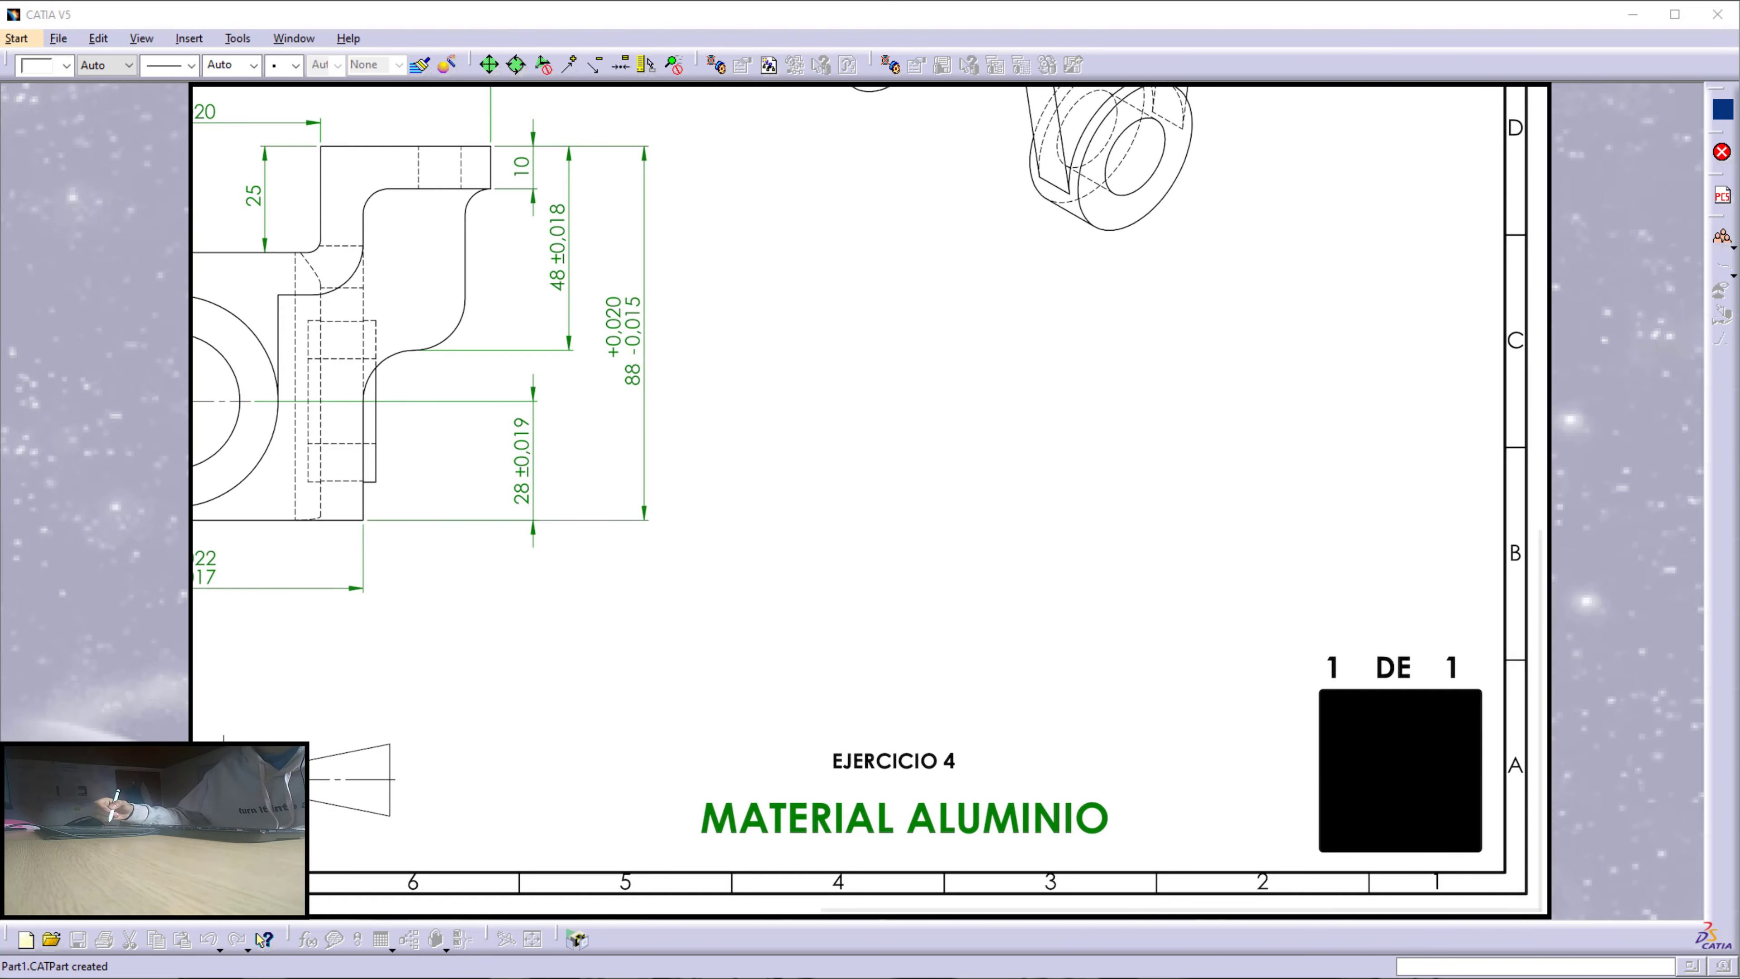
mouse_move(775, 874)
mouse_down()
mouse_move(780, 637)
mouse_move(1538, 645)
mouse_up()
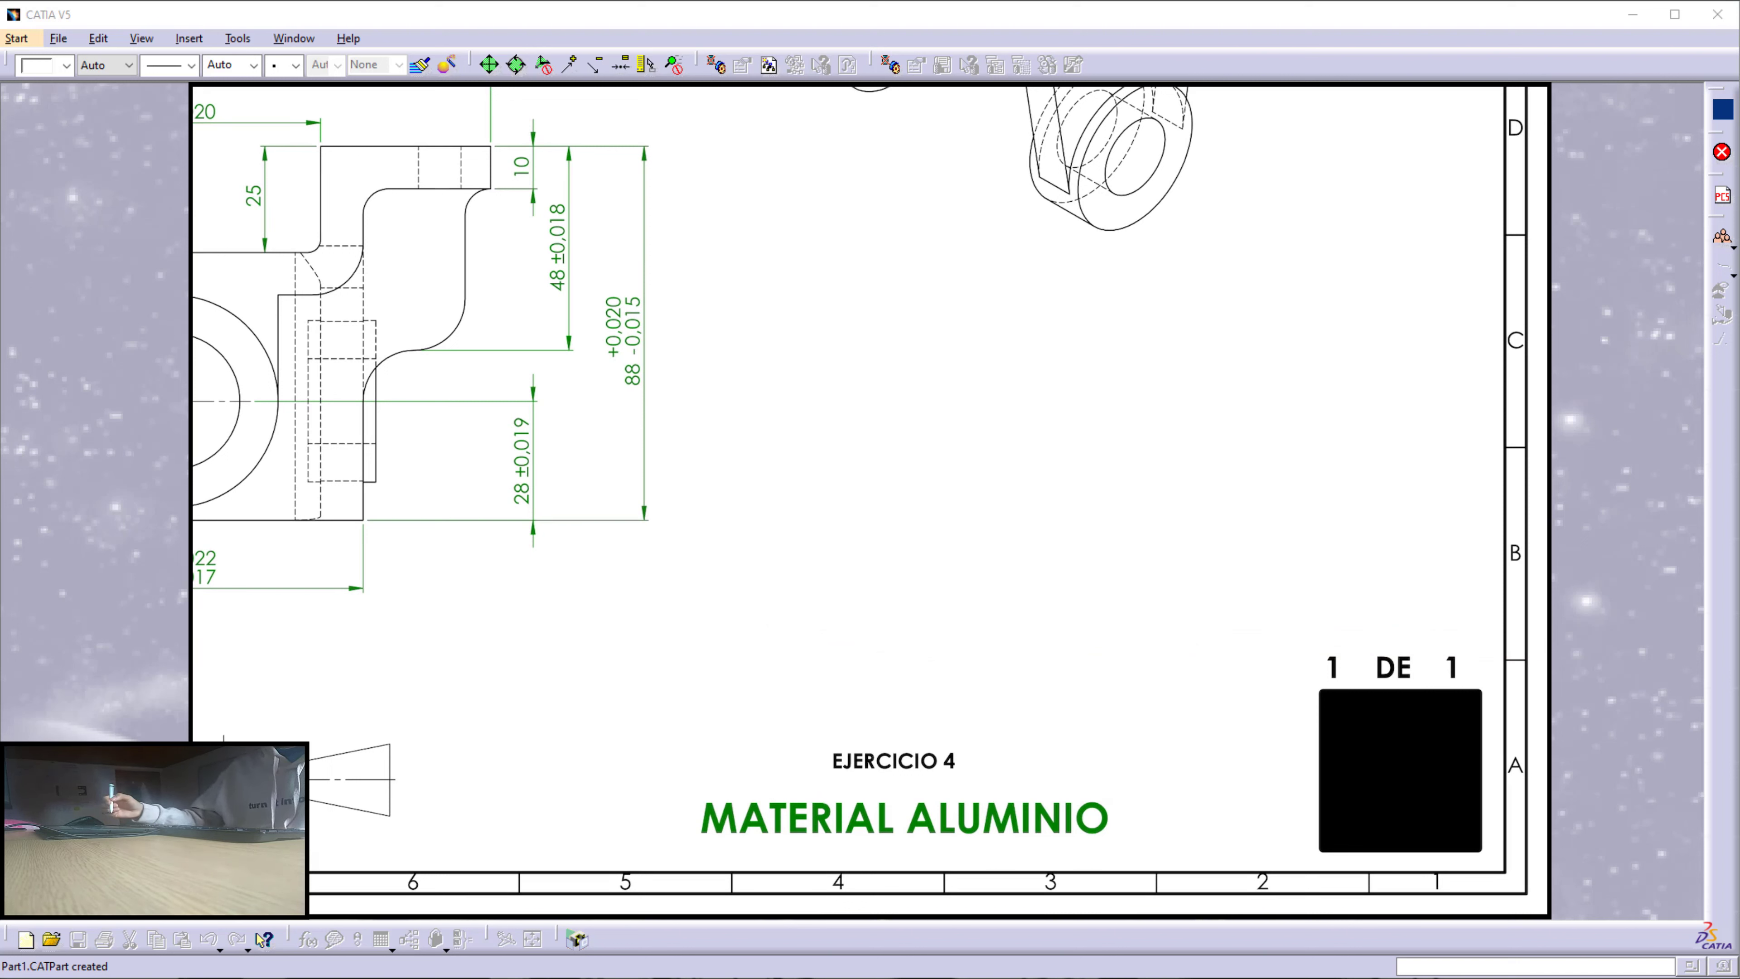
drag(726, 719, 1496, 690)
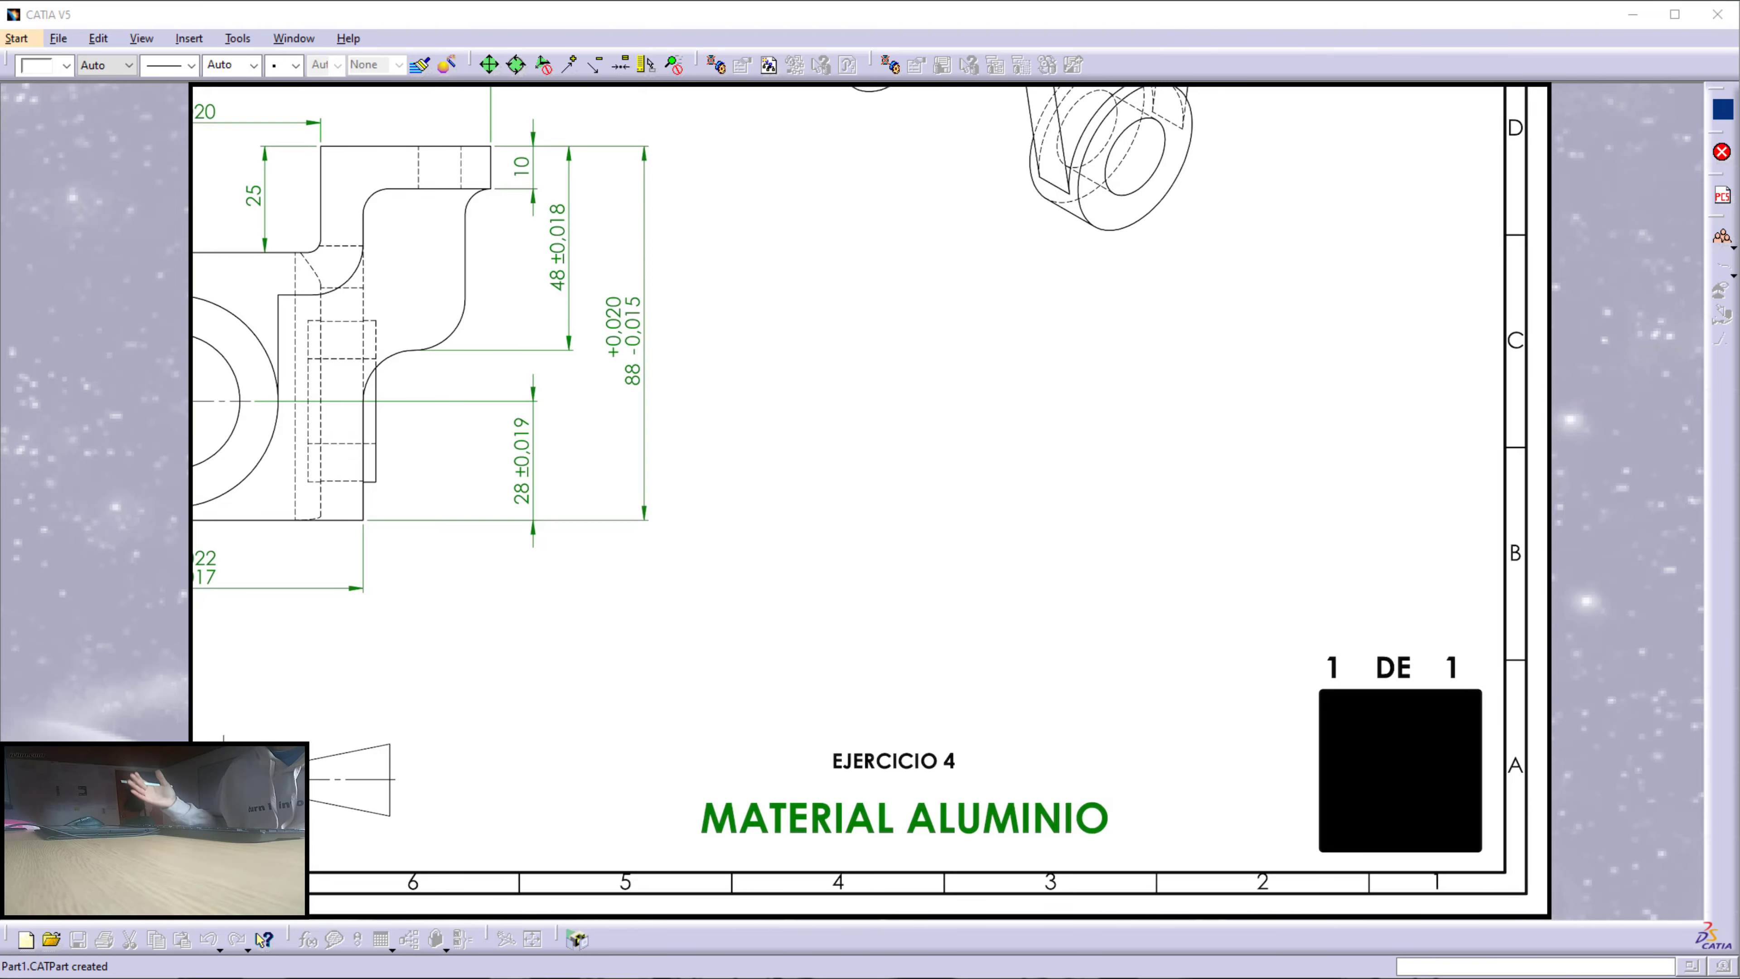
Examine the whole plan view of the bracket, including its widths, recess depth, fillet radii and boss diameters.
scroll(870, 500, down, 2)
scroll(870, 500, up, 1)
scroll(870, 500, down, 1)
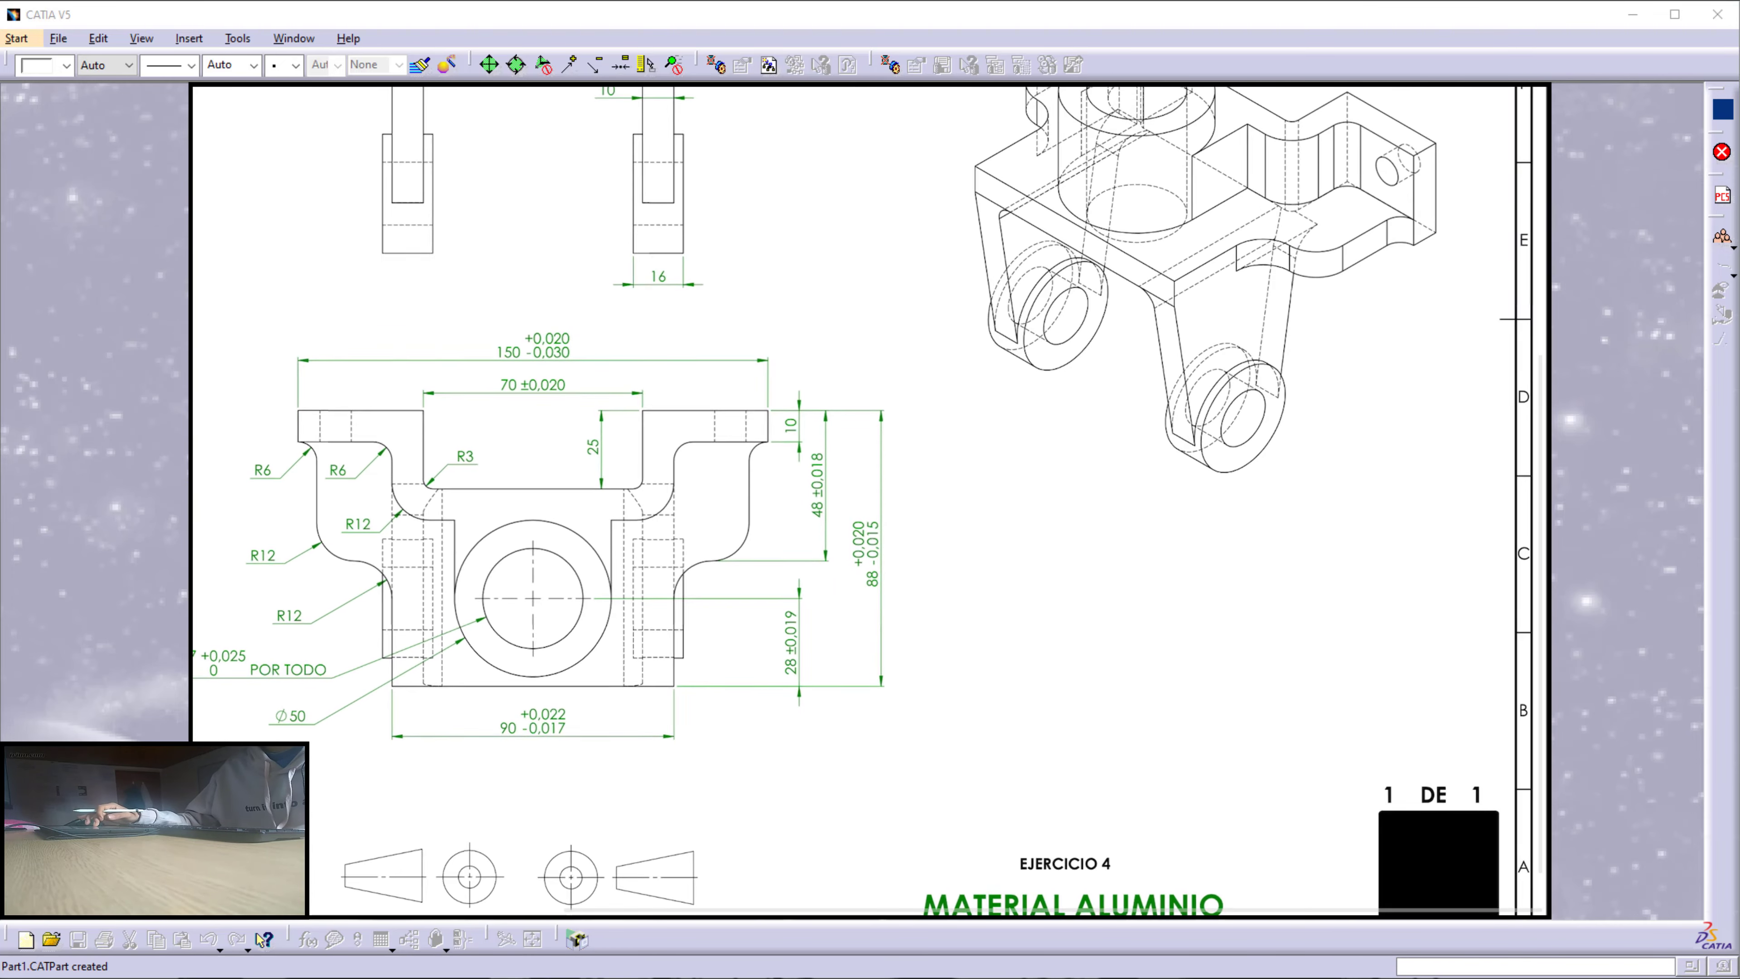
scroll(870, 500, left, 2)
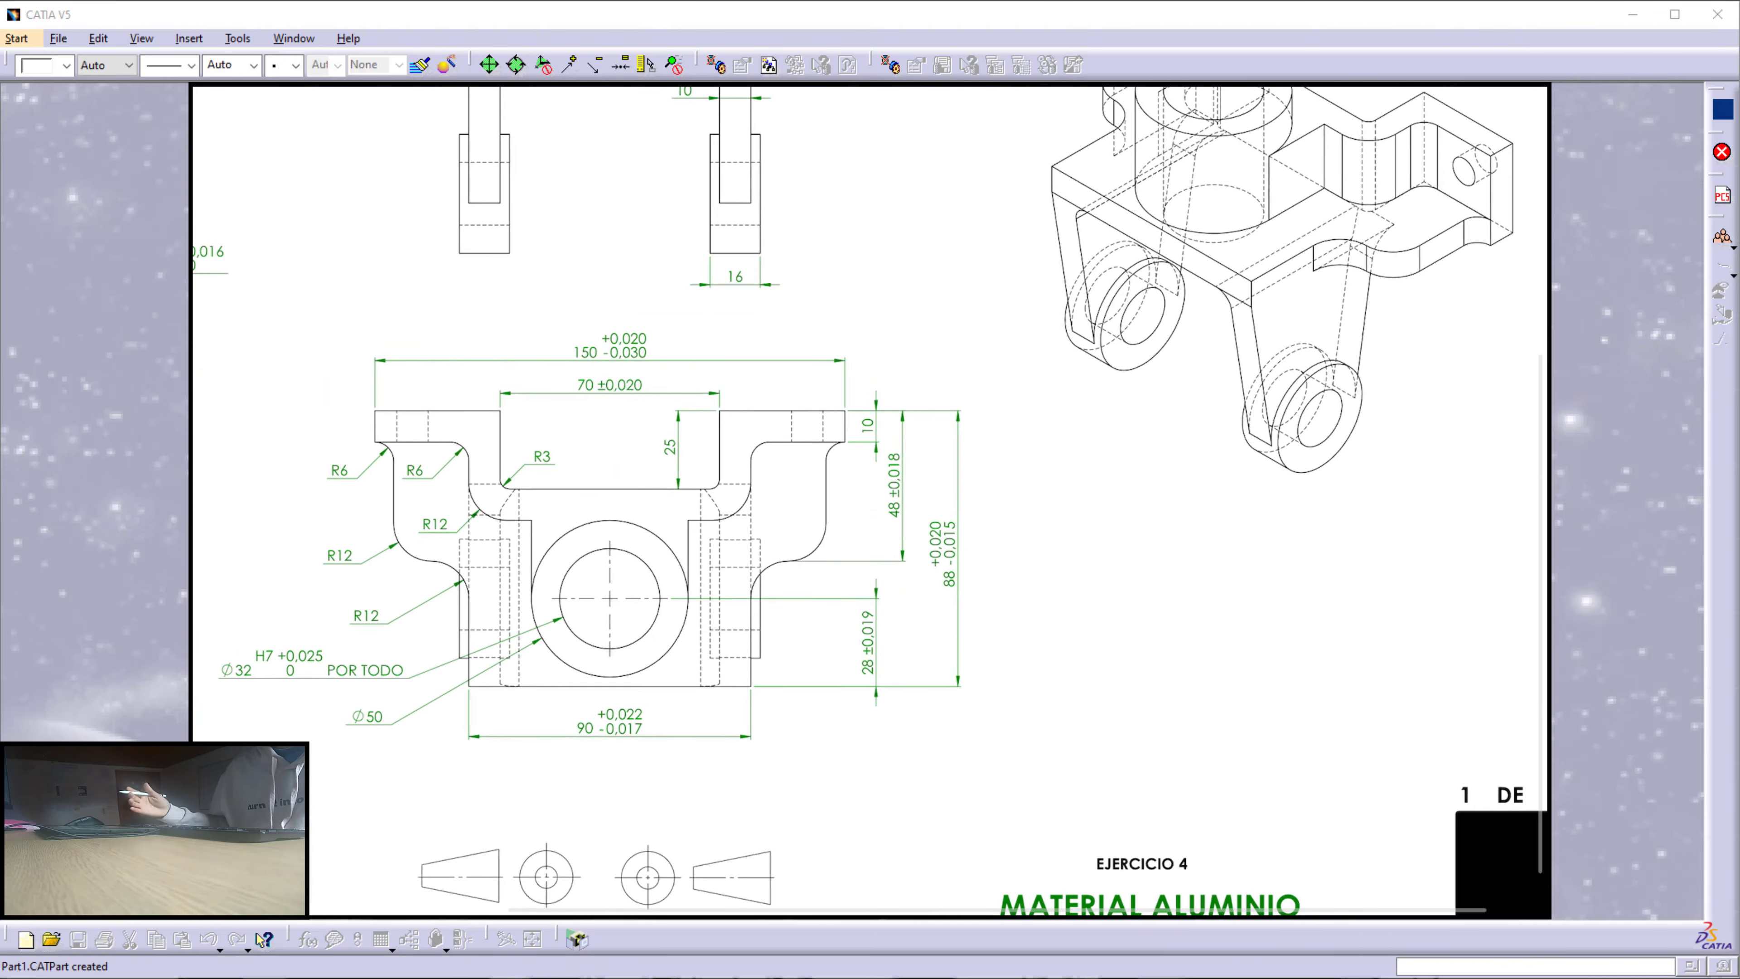
scroll(600, 521, up, 4)
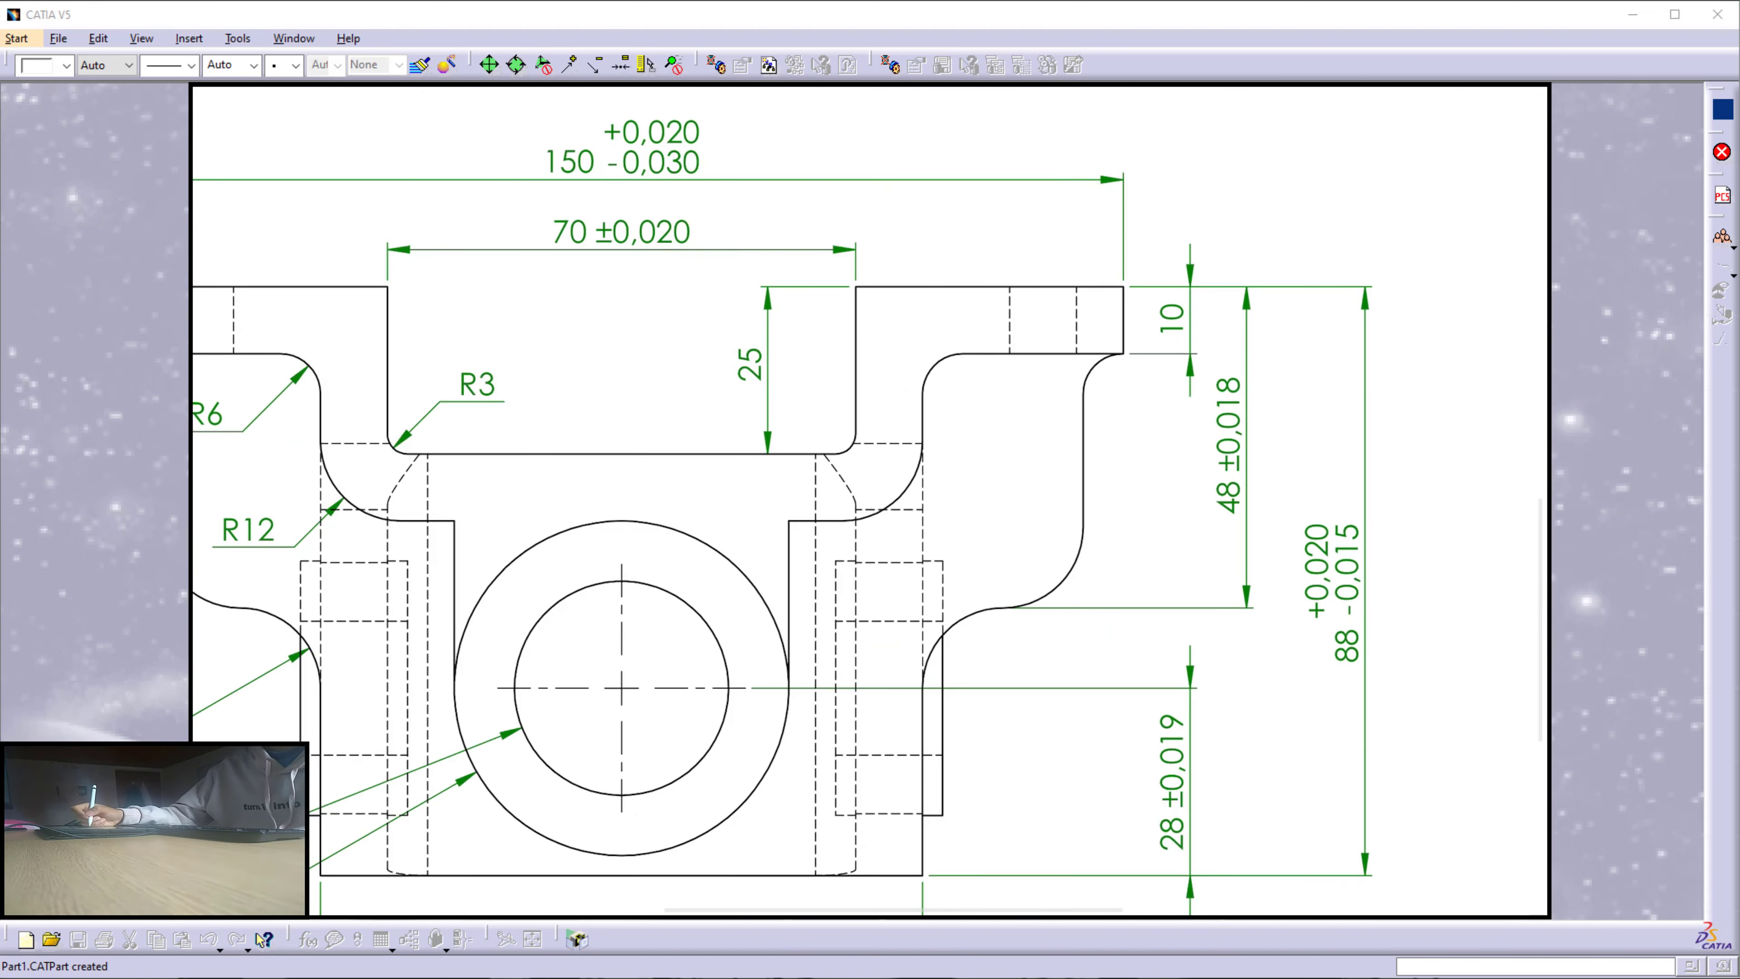
mouse_move(774, 333)
mouse_down()
mouse_move(788, 404)
mouse_move(719, 342)
mouse_up()
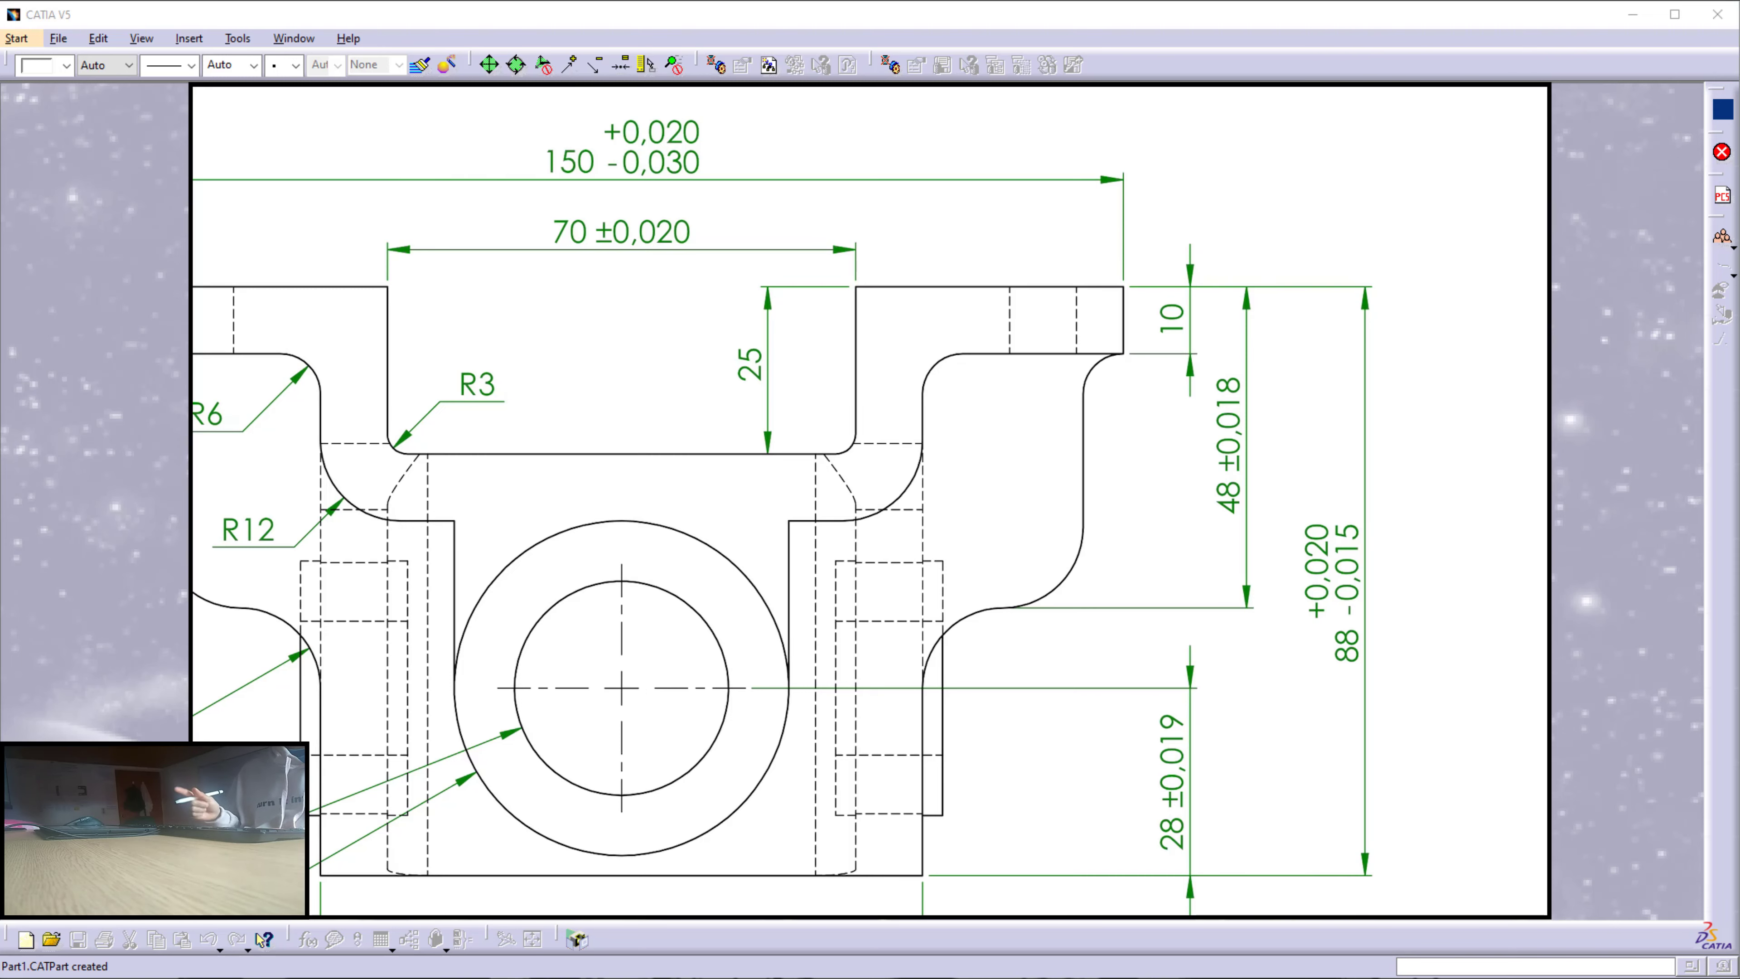
scroll(870, 500, down, 5)
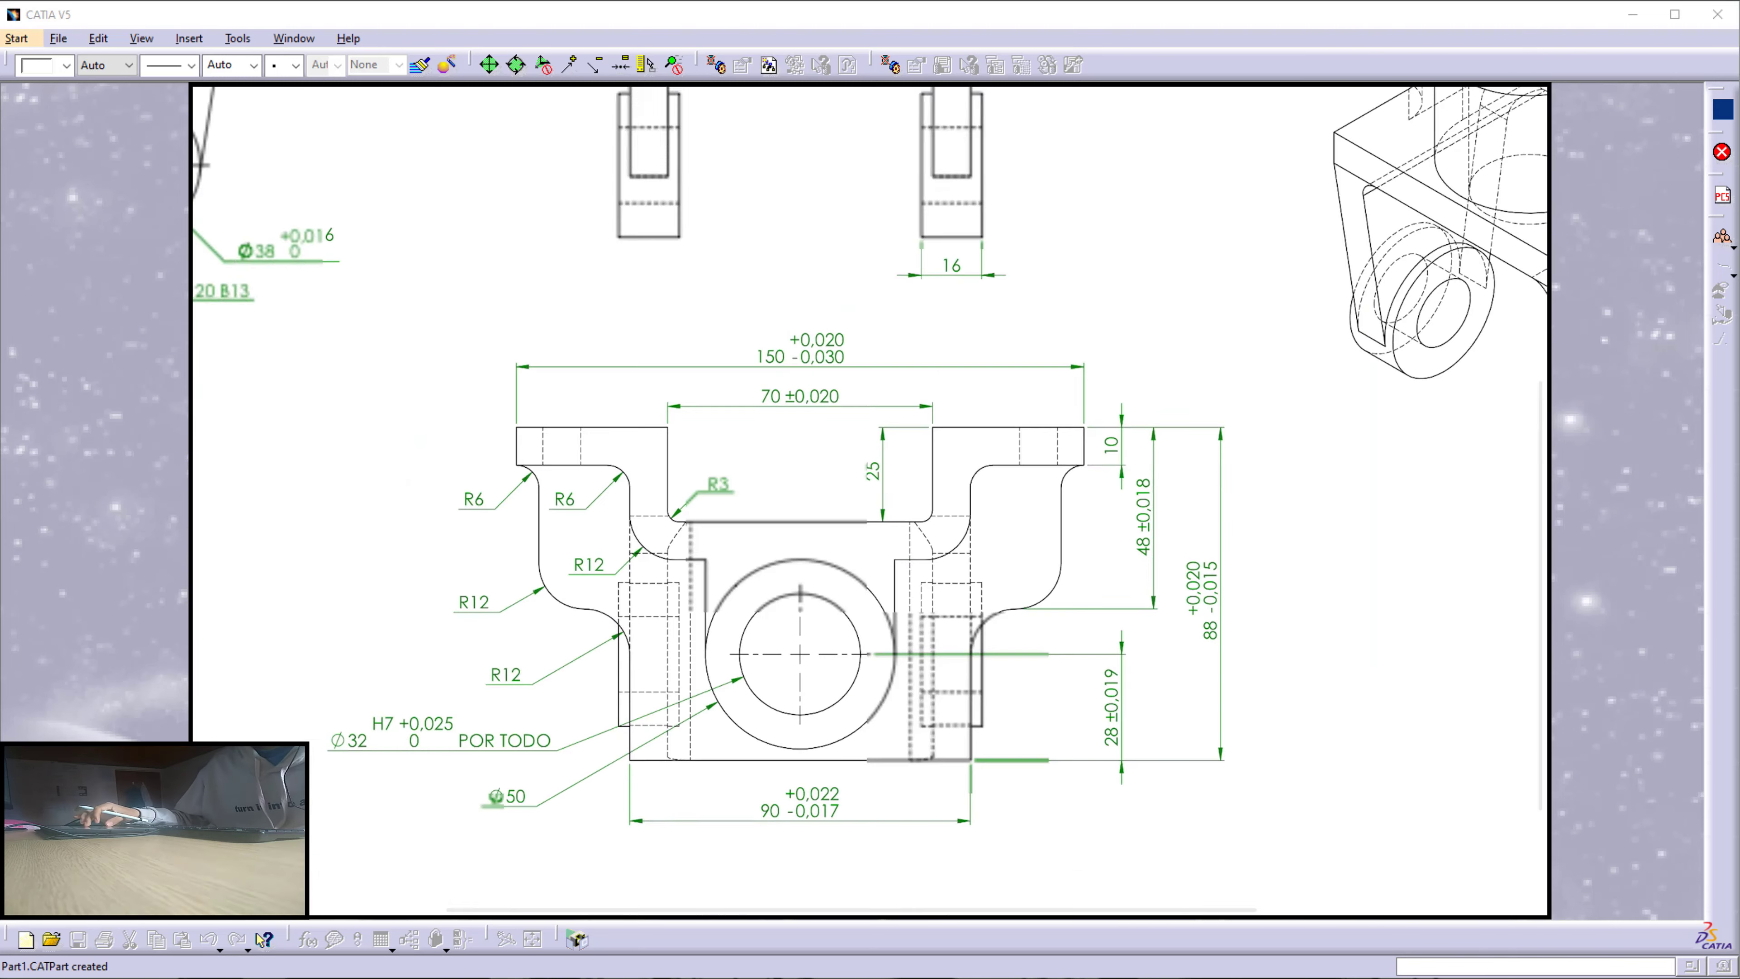
scroll(870, 500, up, 1)
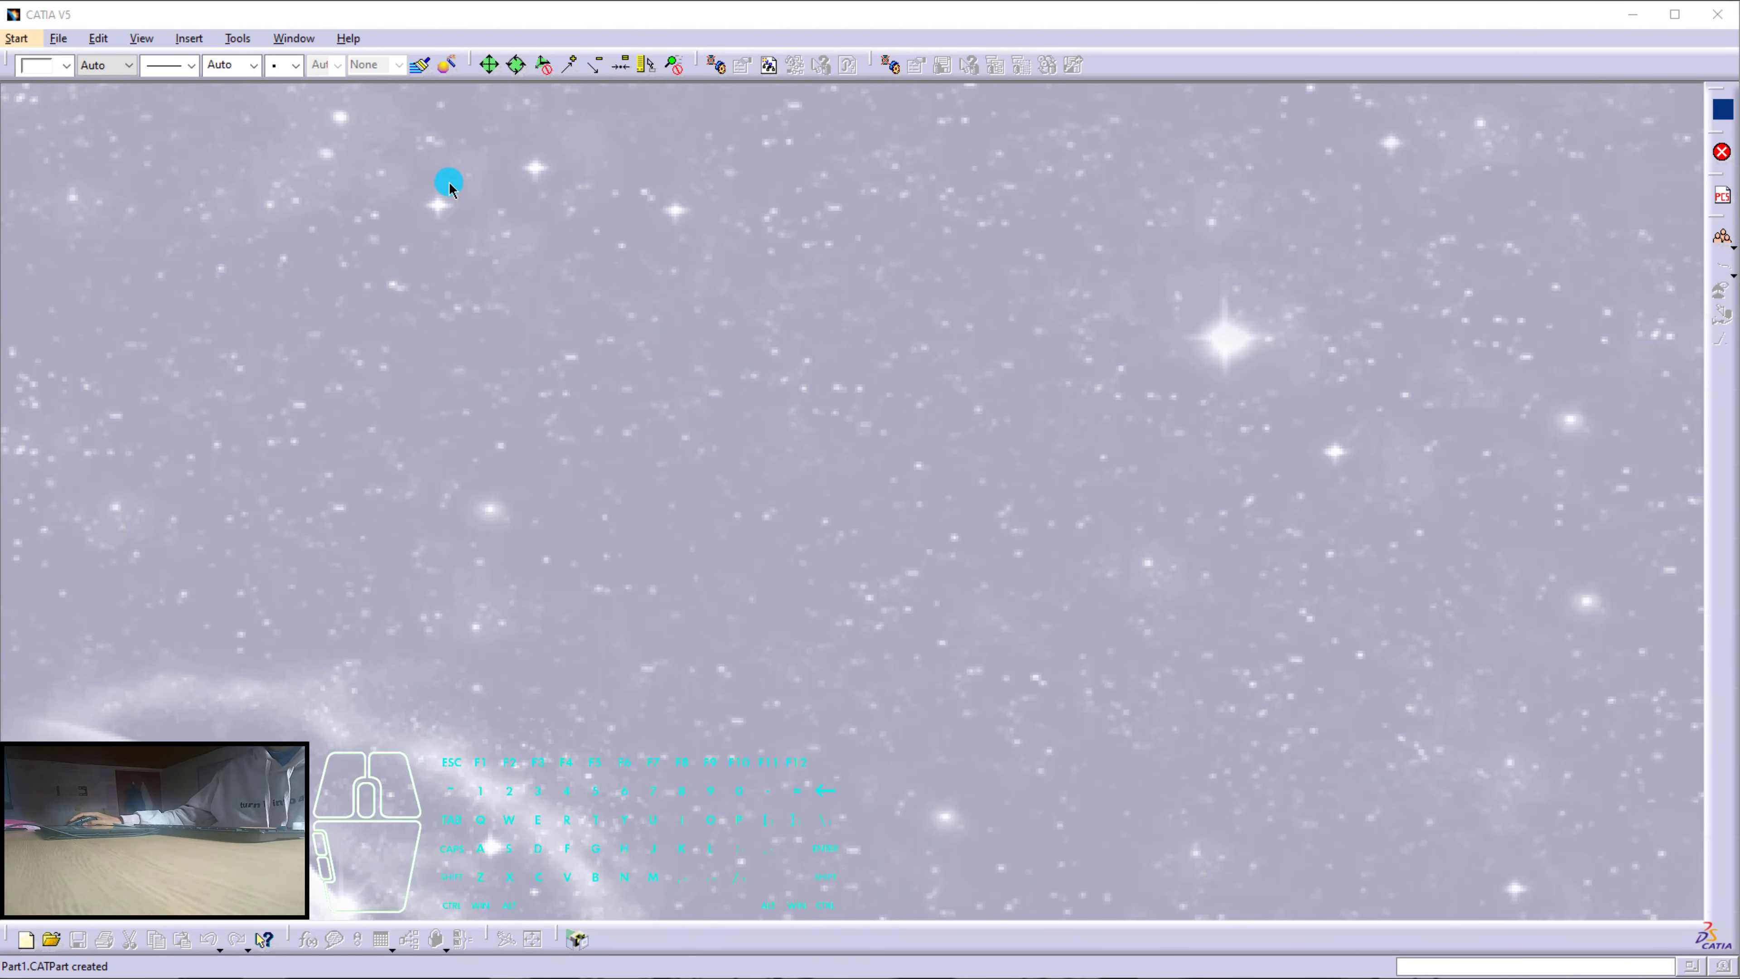
Create a new Part Design part named Tutorial24 and open a sketch on the xy plane.
click(16, 38)
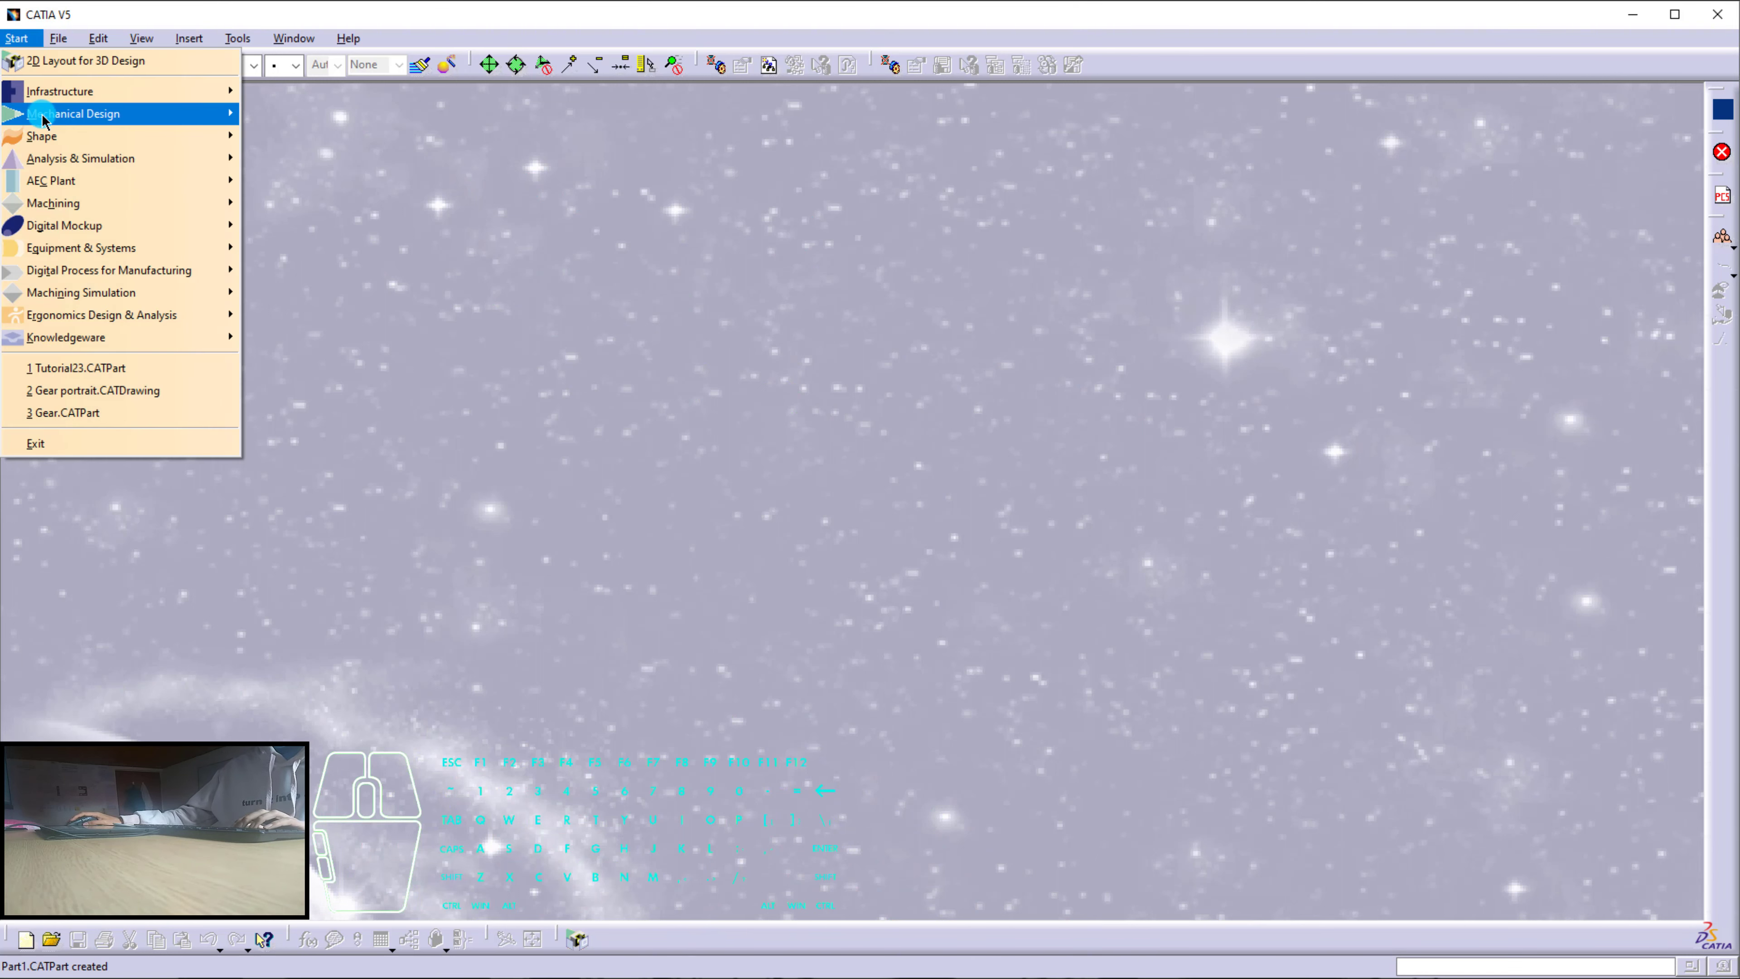
mouse_move(48, 122)
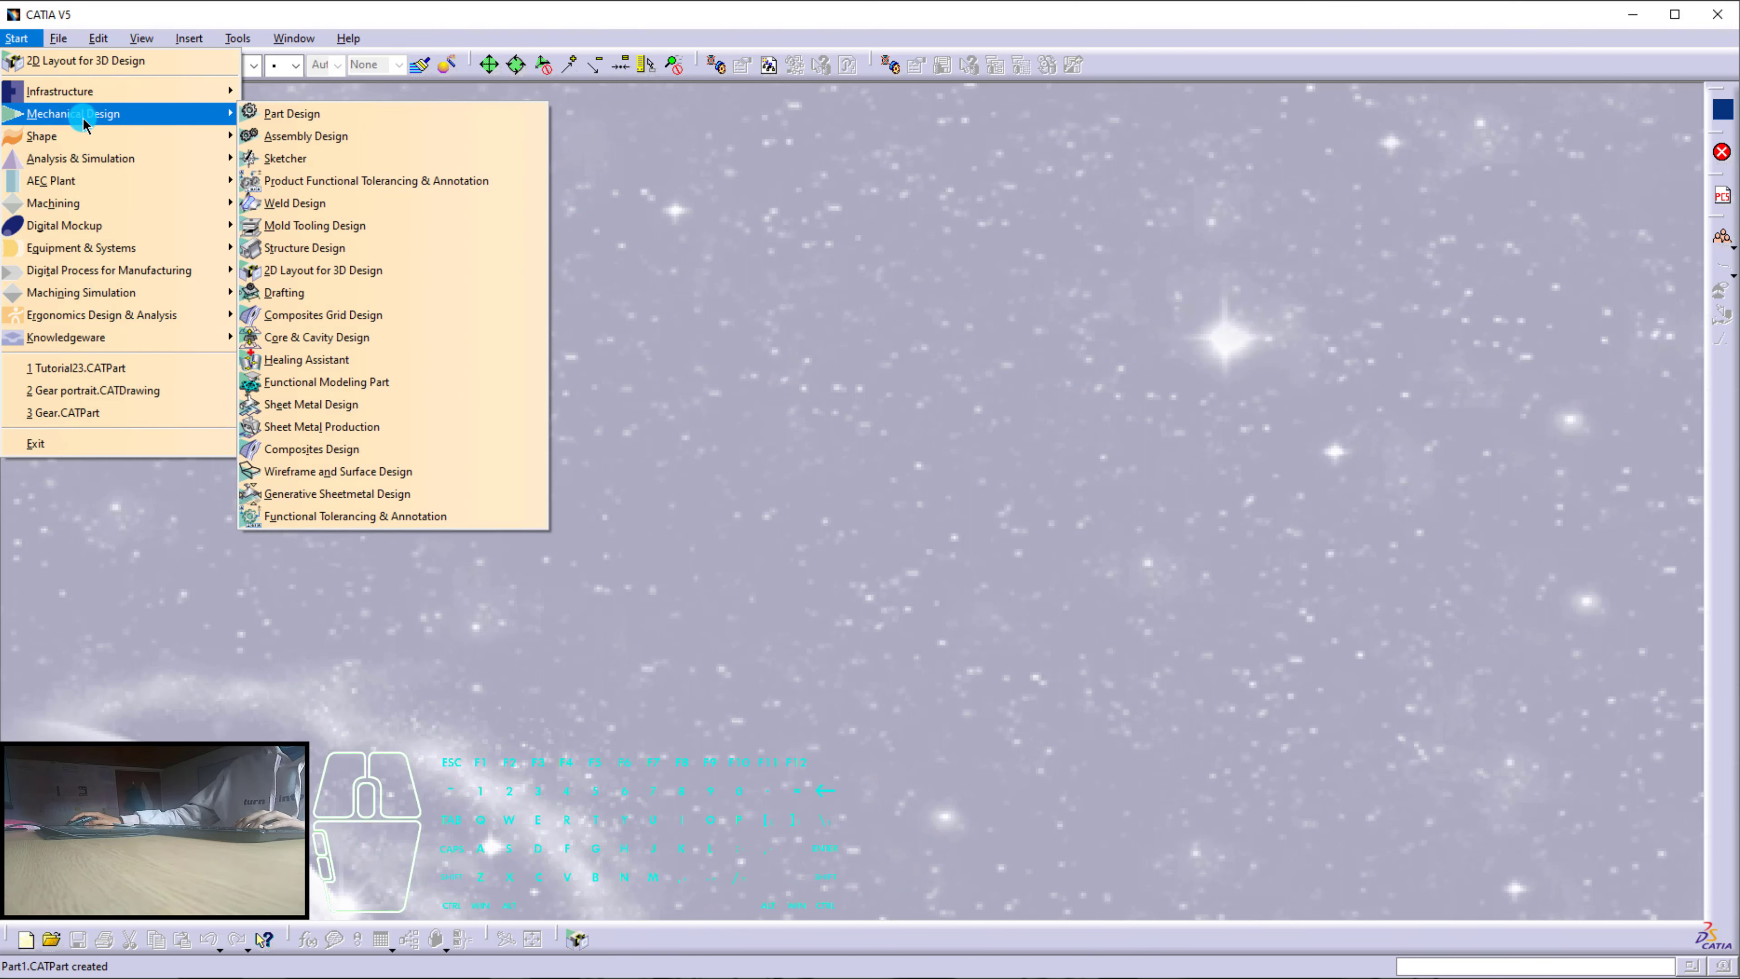
click(327, 110)
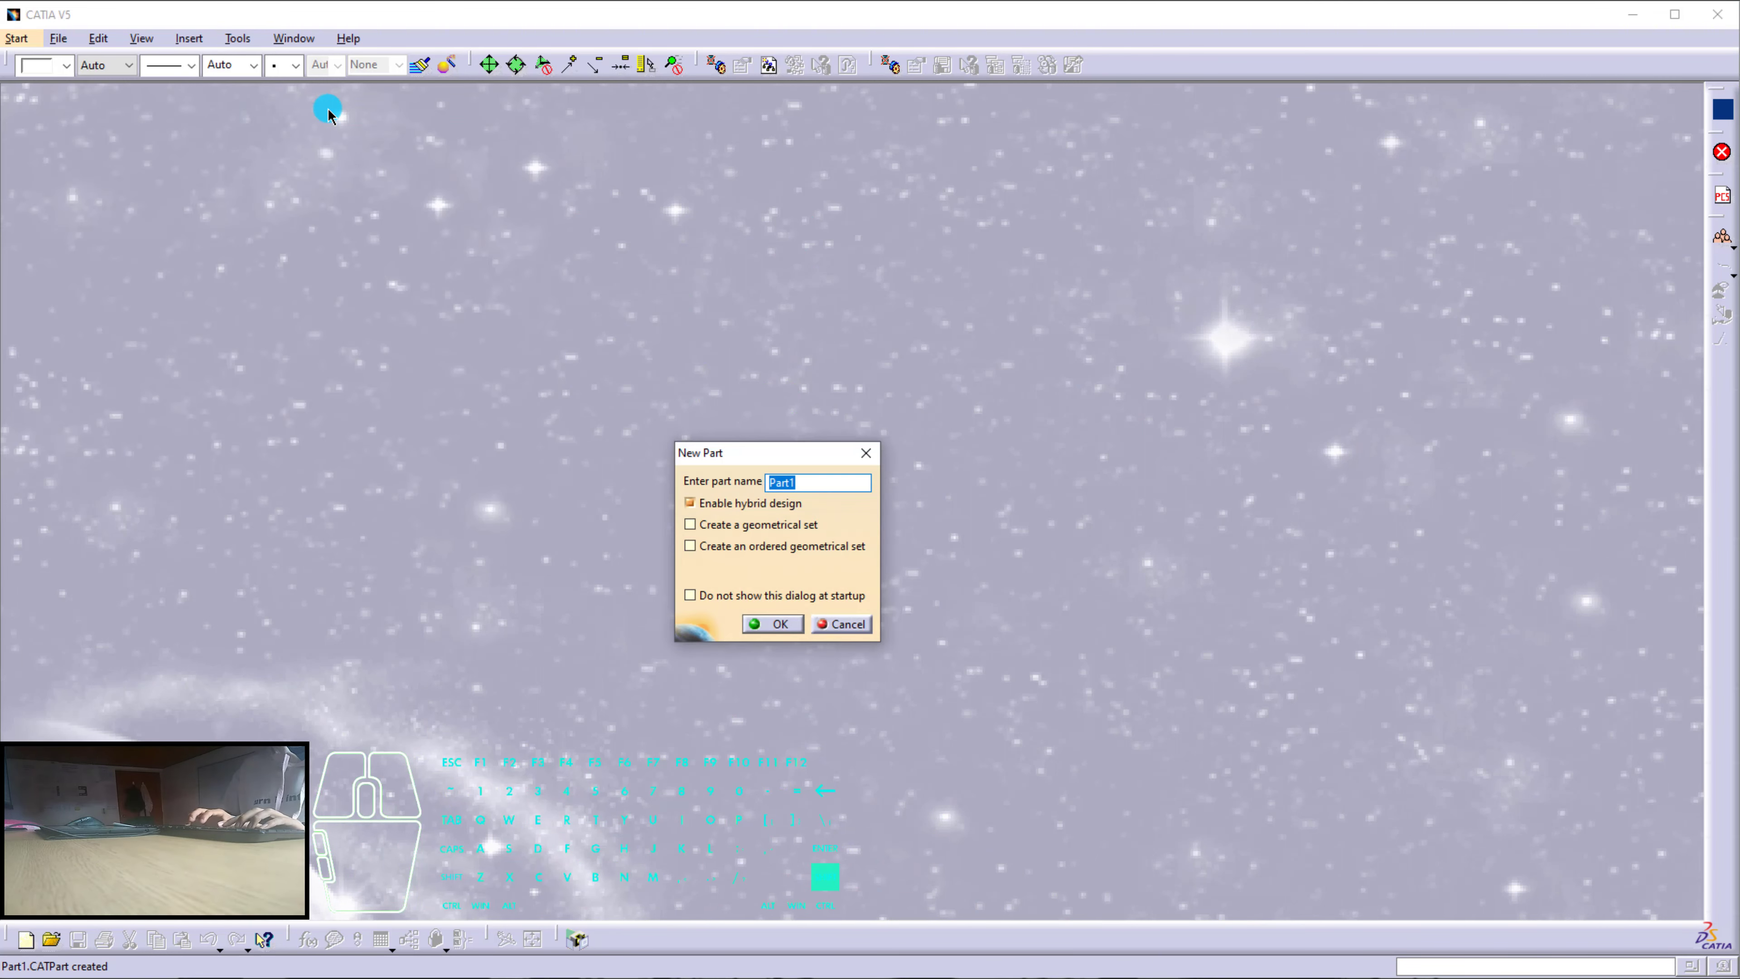
text(Tutorial24)
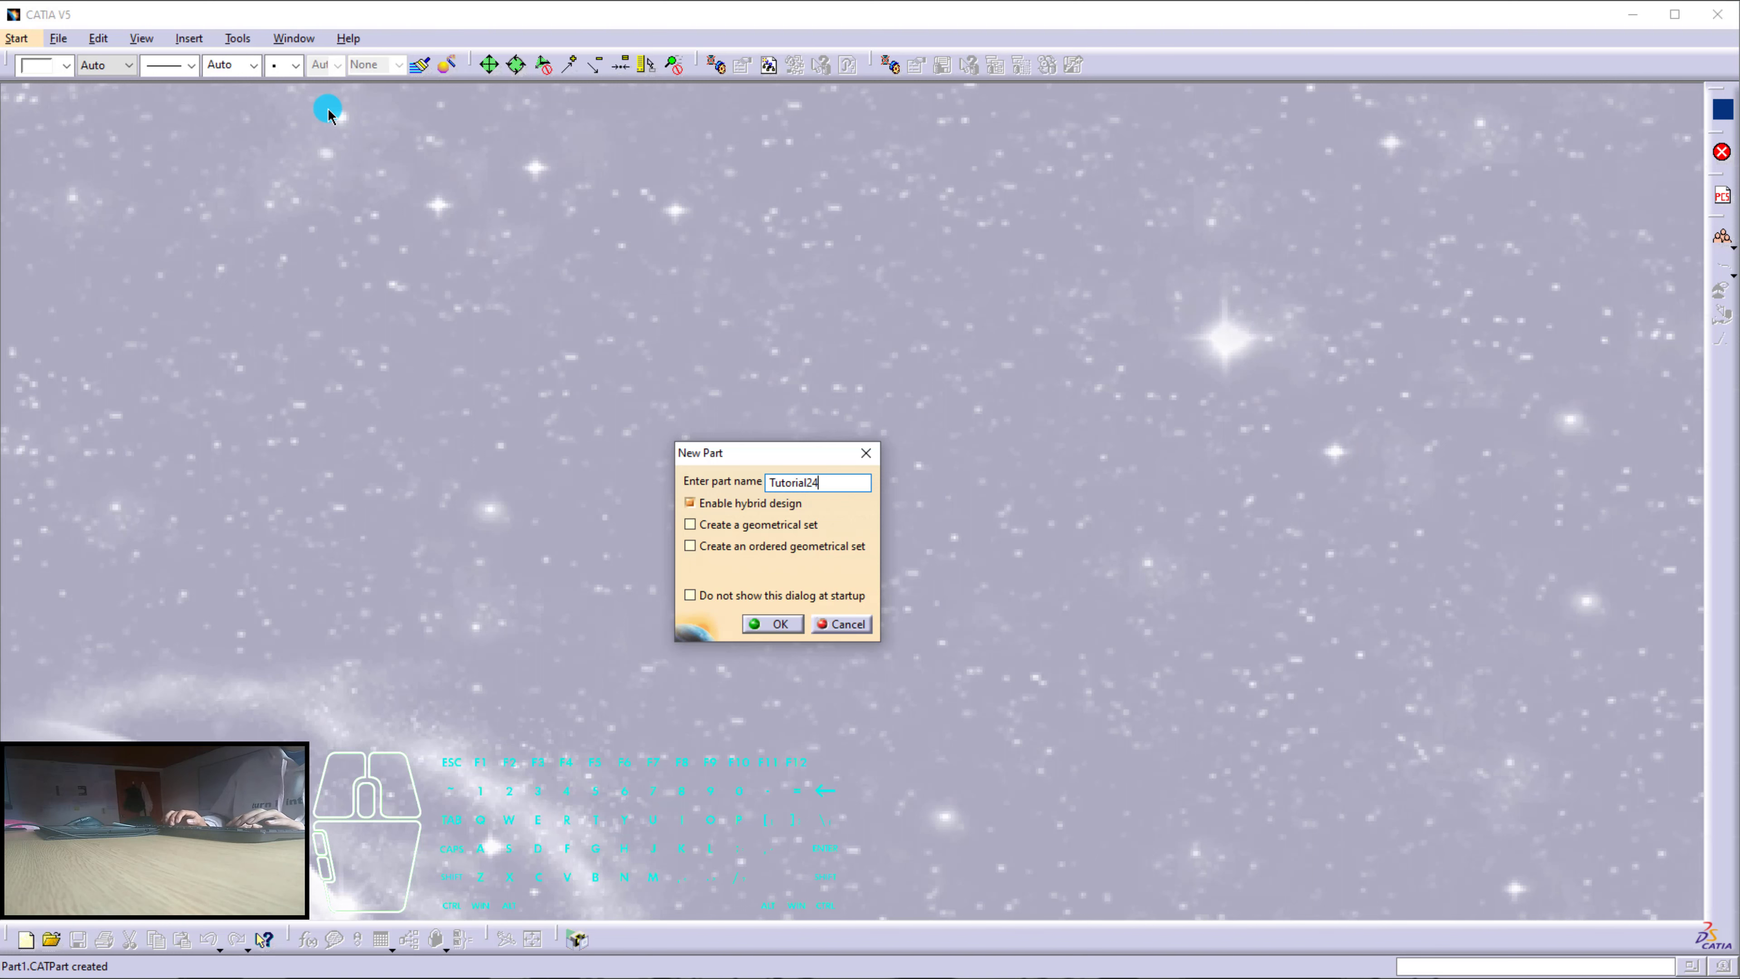
key(Return)
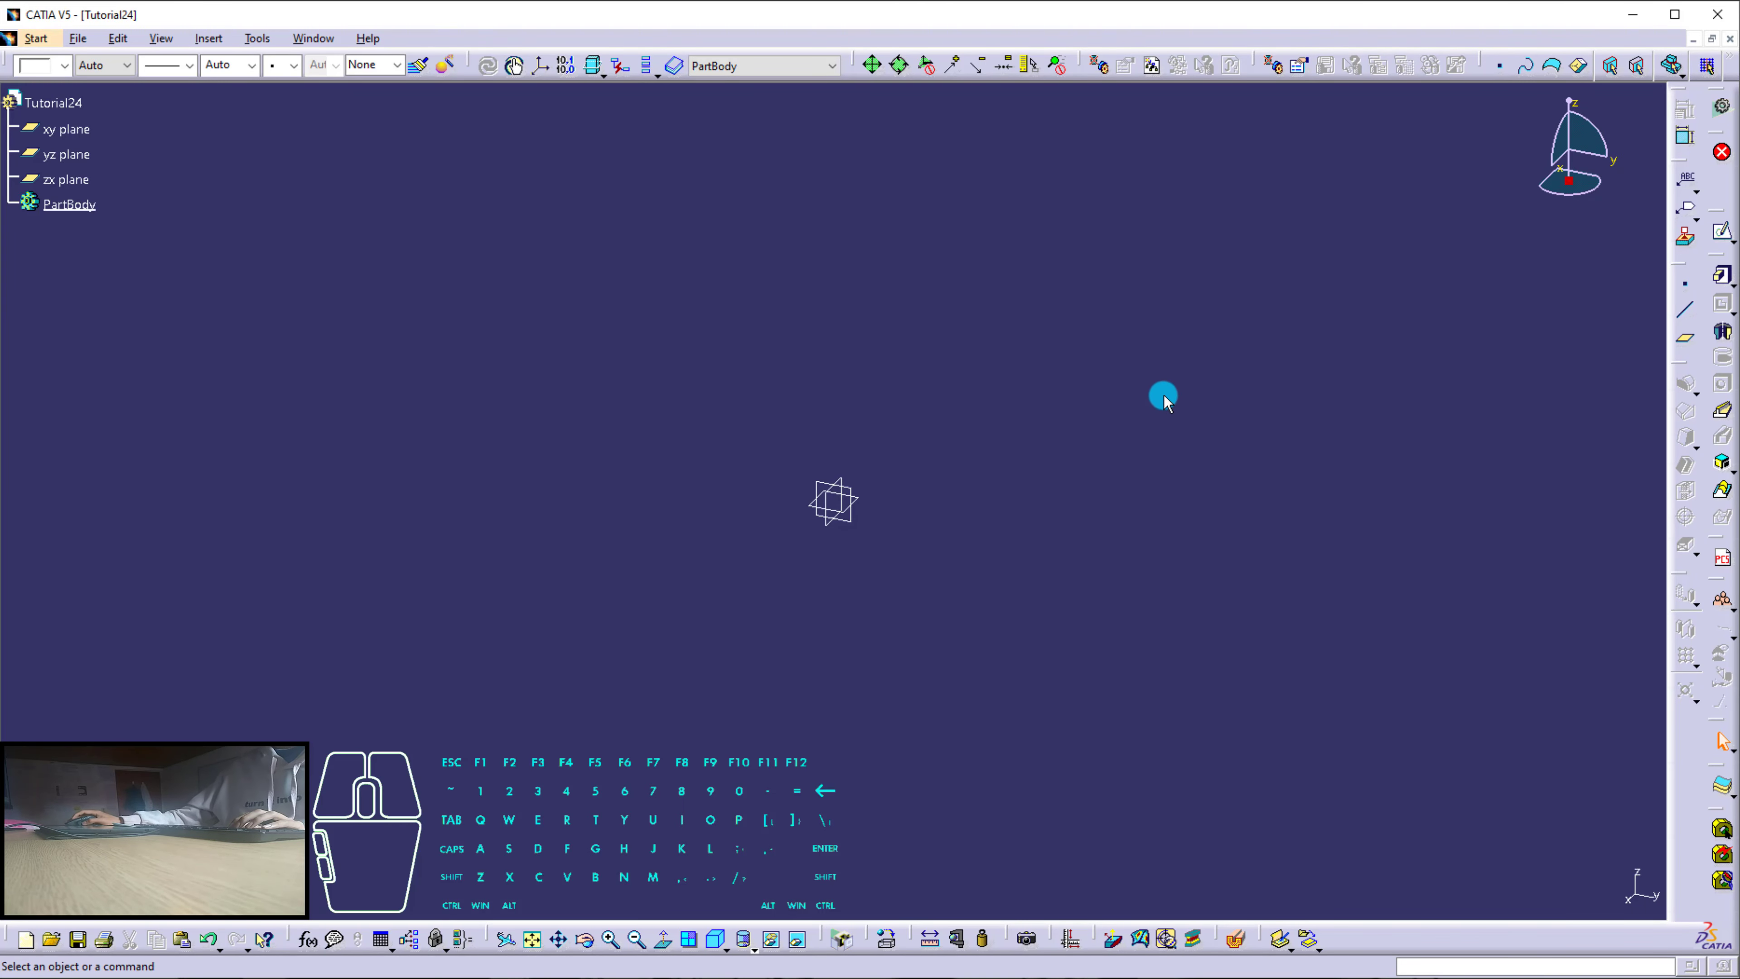
click(1722, 231)
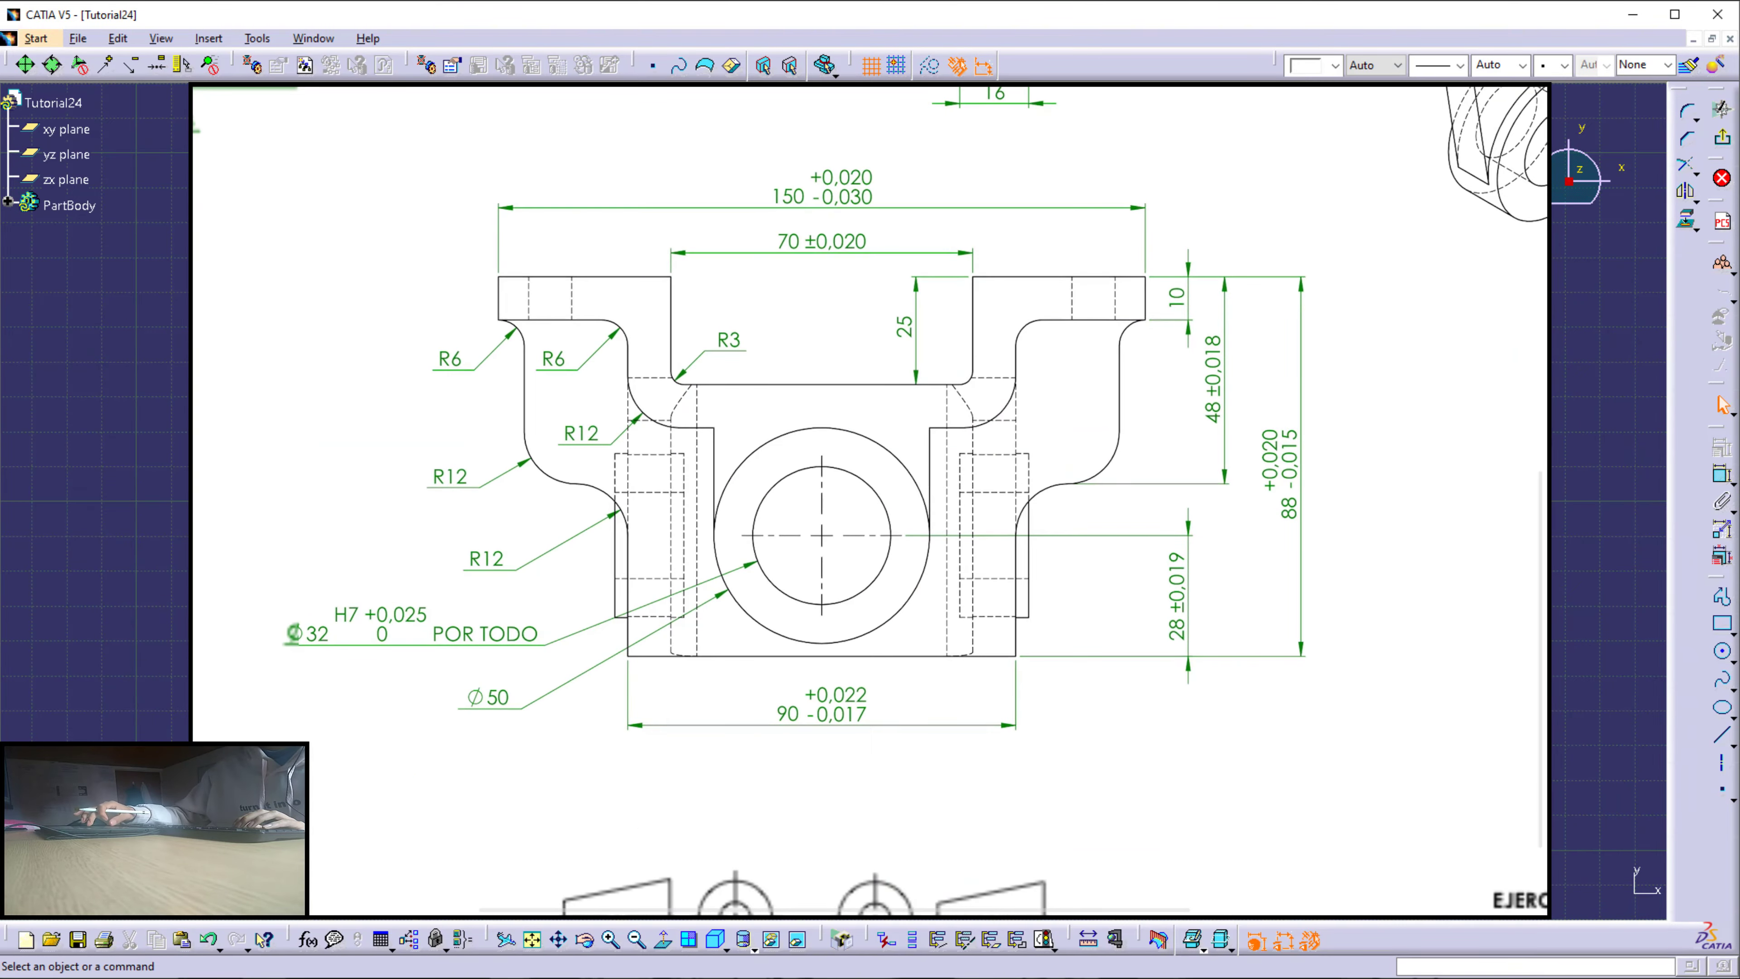
Examine the plan view's symmetry about its vertical centreline and the half outline that has to be sketched and mirrored.
mouse_move(879, 785)
mouse_down()
mouse_move(893, 219)
mouse_move(496, 230)
mouse_move(446, 541)
mouse_move(617, 812)
mouse_move(880, 788)
mouse_up()
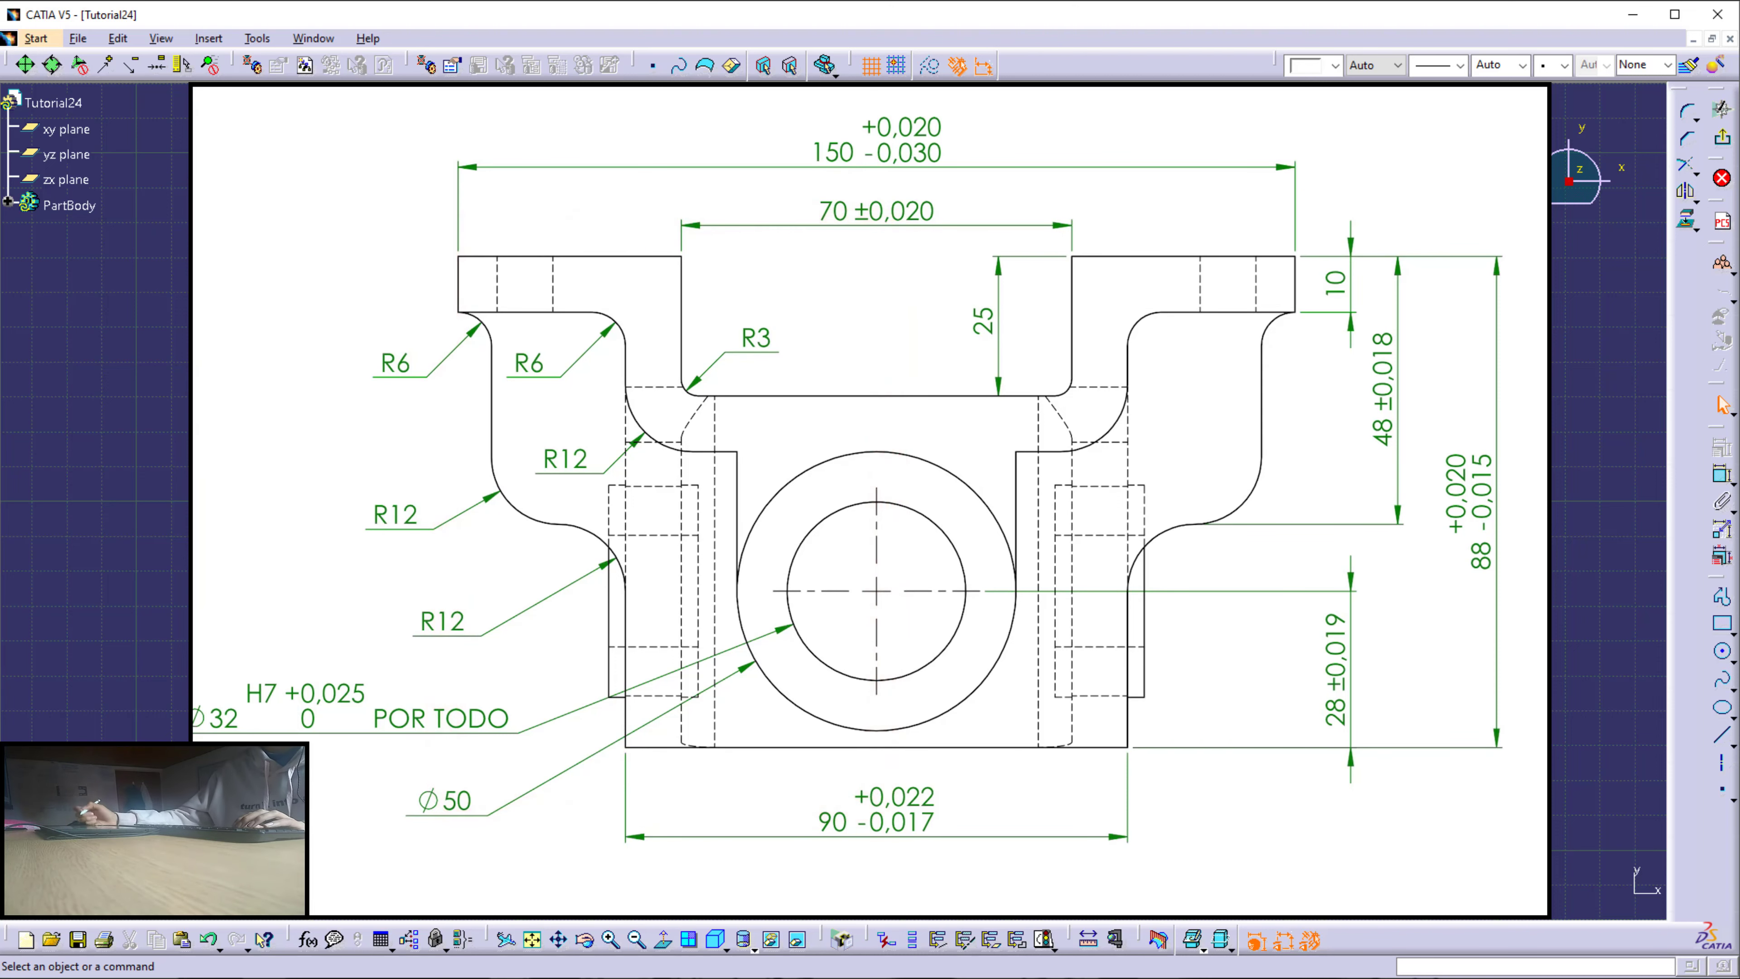
mouse_move(885, 218)
mouse_down()
mouse_move(856, 757)
mouse_move(459, 760)
mouse_move(452, 199)
mouse_move(1302, 220)
mouse_move(1343, 627)
mouse_move(1059, 802)
mouse_move(863, 788)
mouse_up()
mouse_move(776, 501)
mouse_down()
mouse_move(877, 424)
mouse_move(985, 510)
mouse_up()
drag(793, 499, 758, 505)
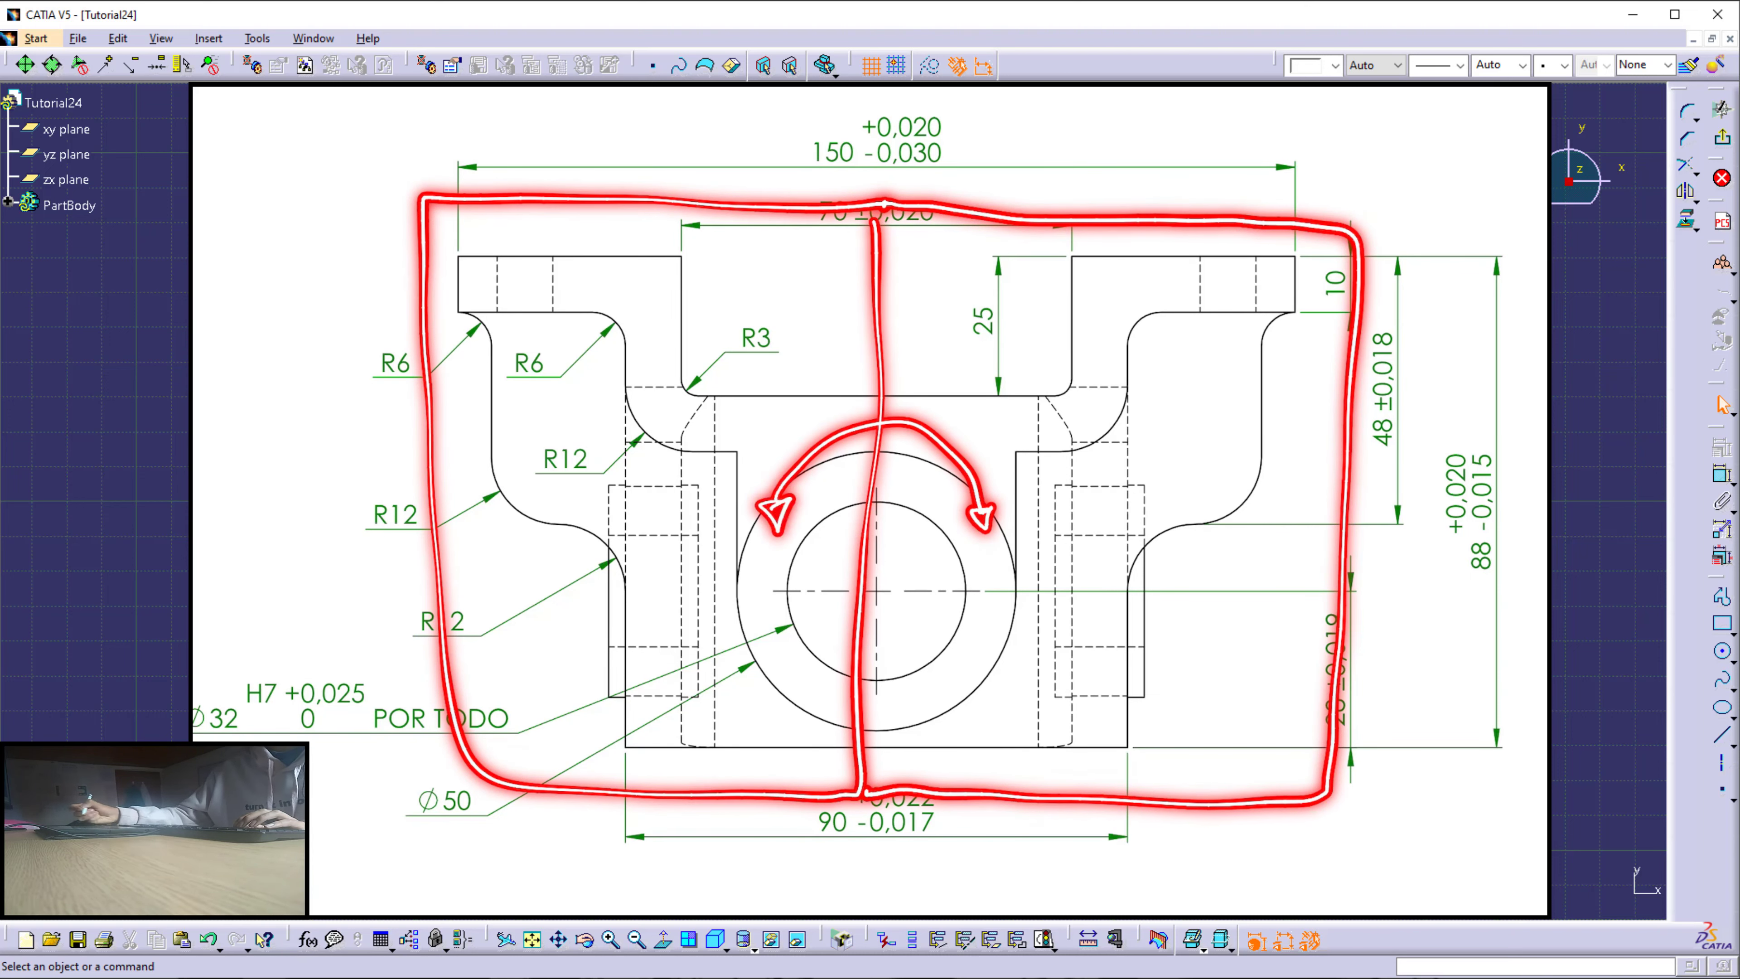
key(Escape)
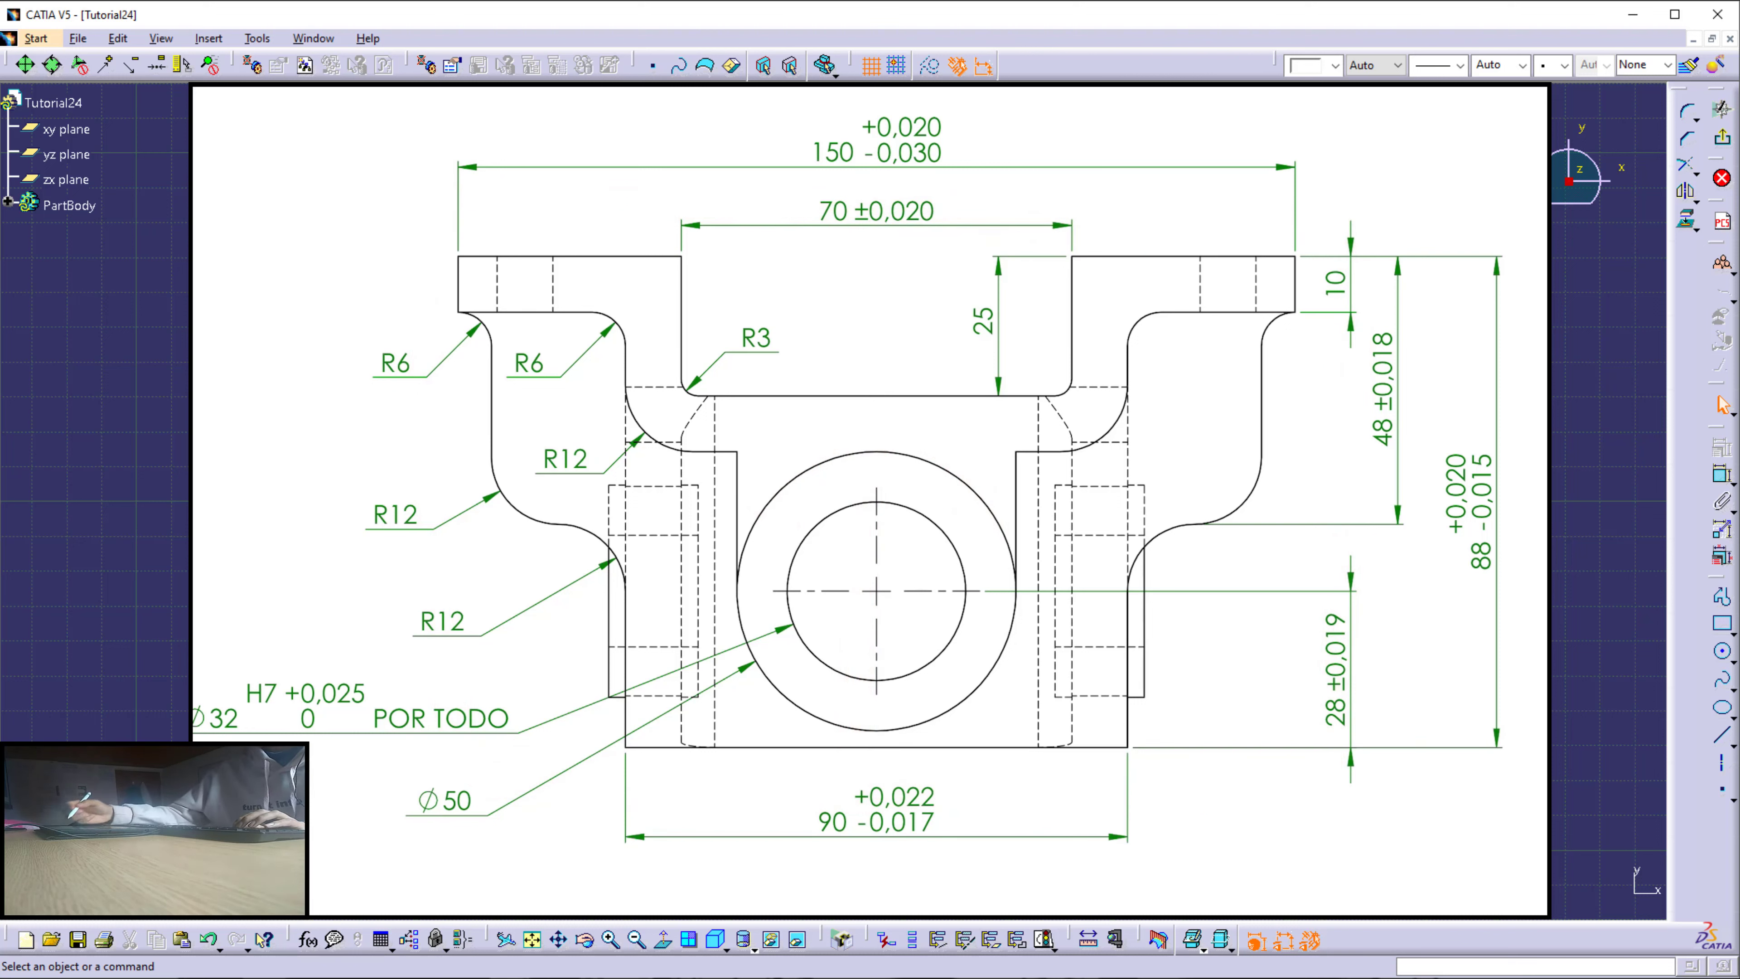
mouse_move(876, 237)
mouse_down()
mouse_move(872, 784)
mouse_move(466, 799)
mouse_move(455, 243)
mouse_move(877, 238)
mouse_up()
drag(805, 413, 998, 439)
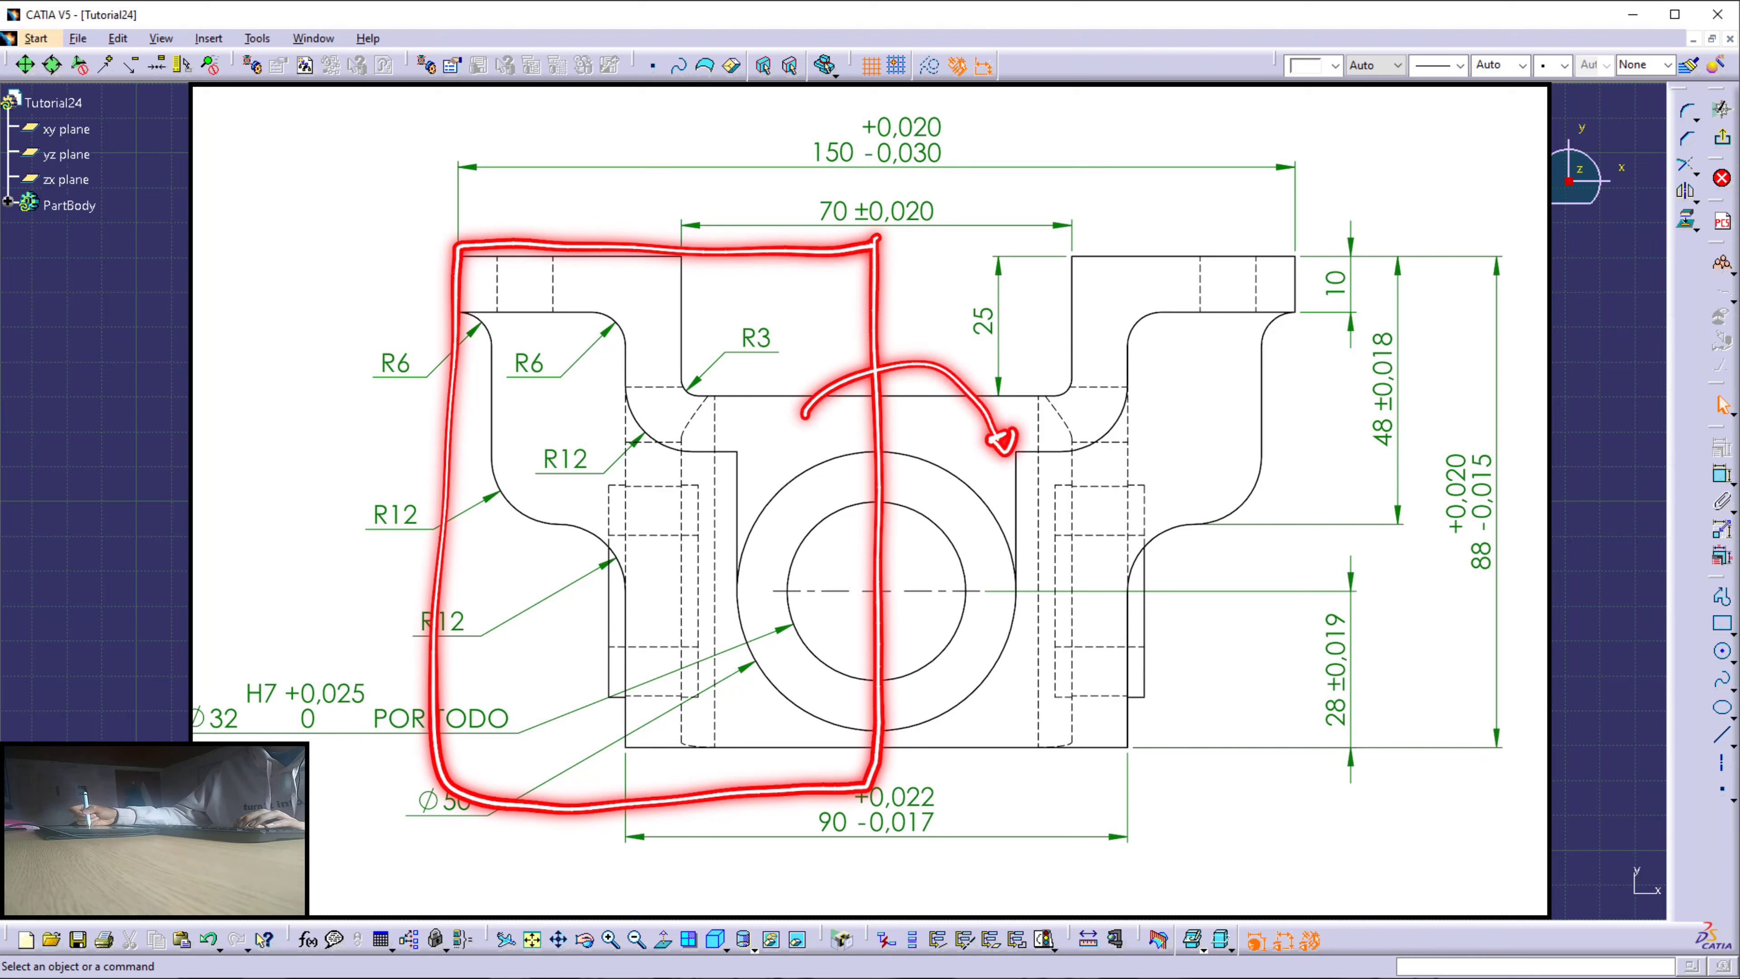
key(Escape)
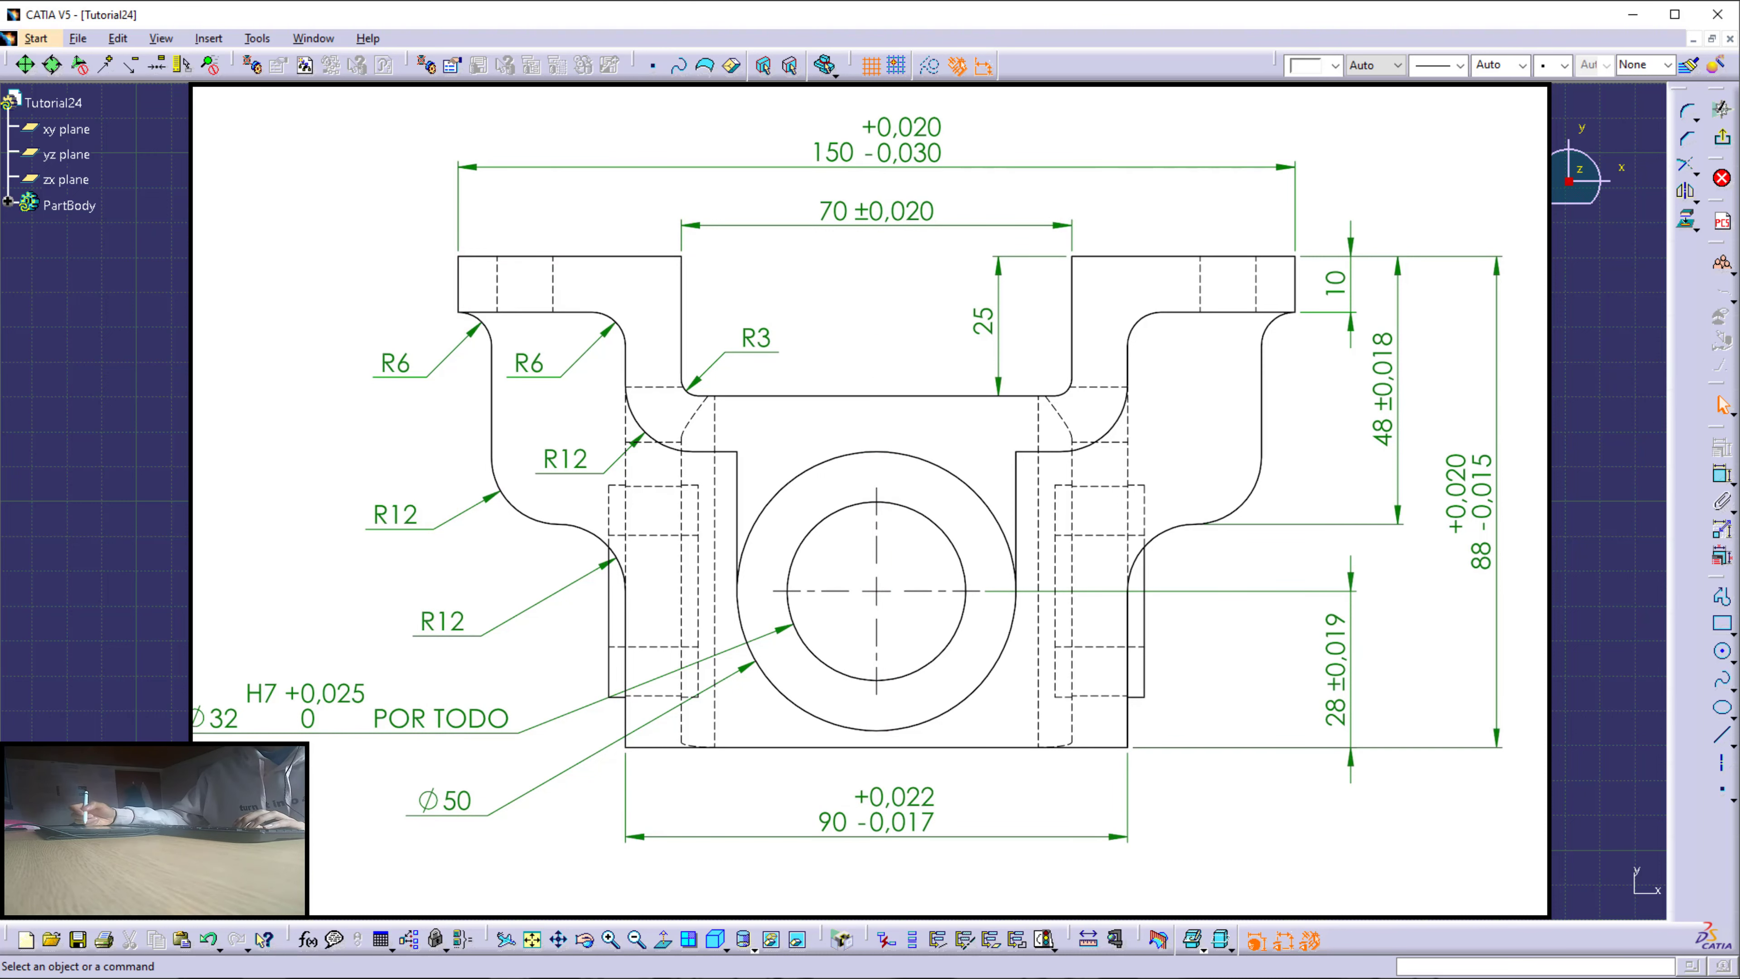
mouse_move(850, 397)
mouse_down()
mouse_move(679, 392)
mouse_move(678, 252)
mouse_move(460, 263)
mouse_move(491, 421)
mouse_move(544, 518)
mouse_move(620, 583)
mouse_move(631, 742)
mouse_move(829, 747)
mouse_move(878, 631)
mouse_move(887, 443)
mouse_up()
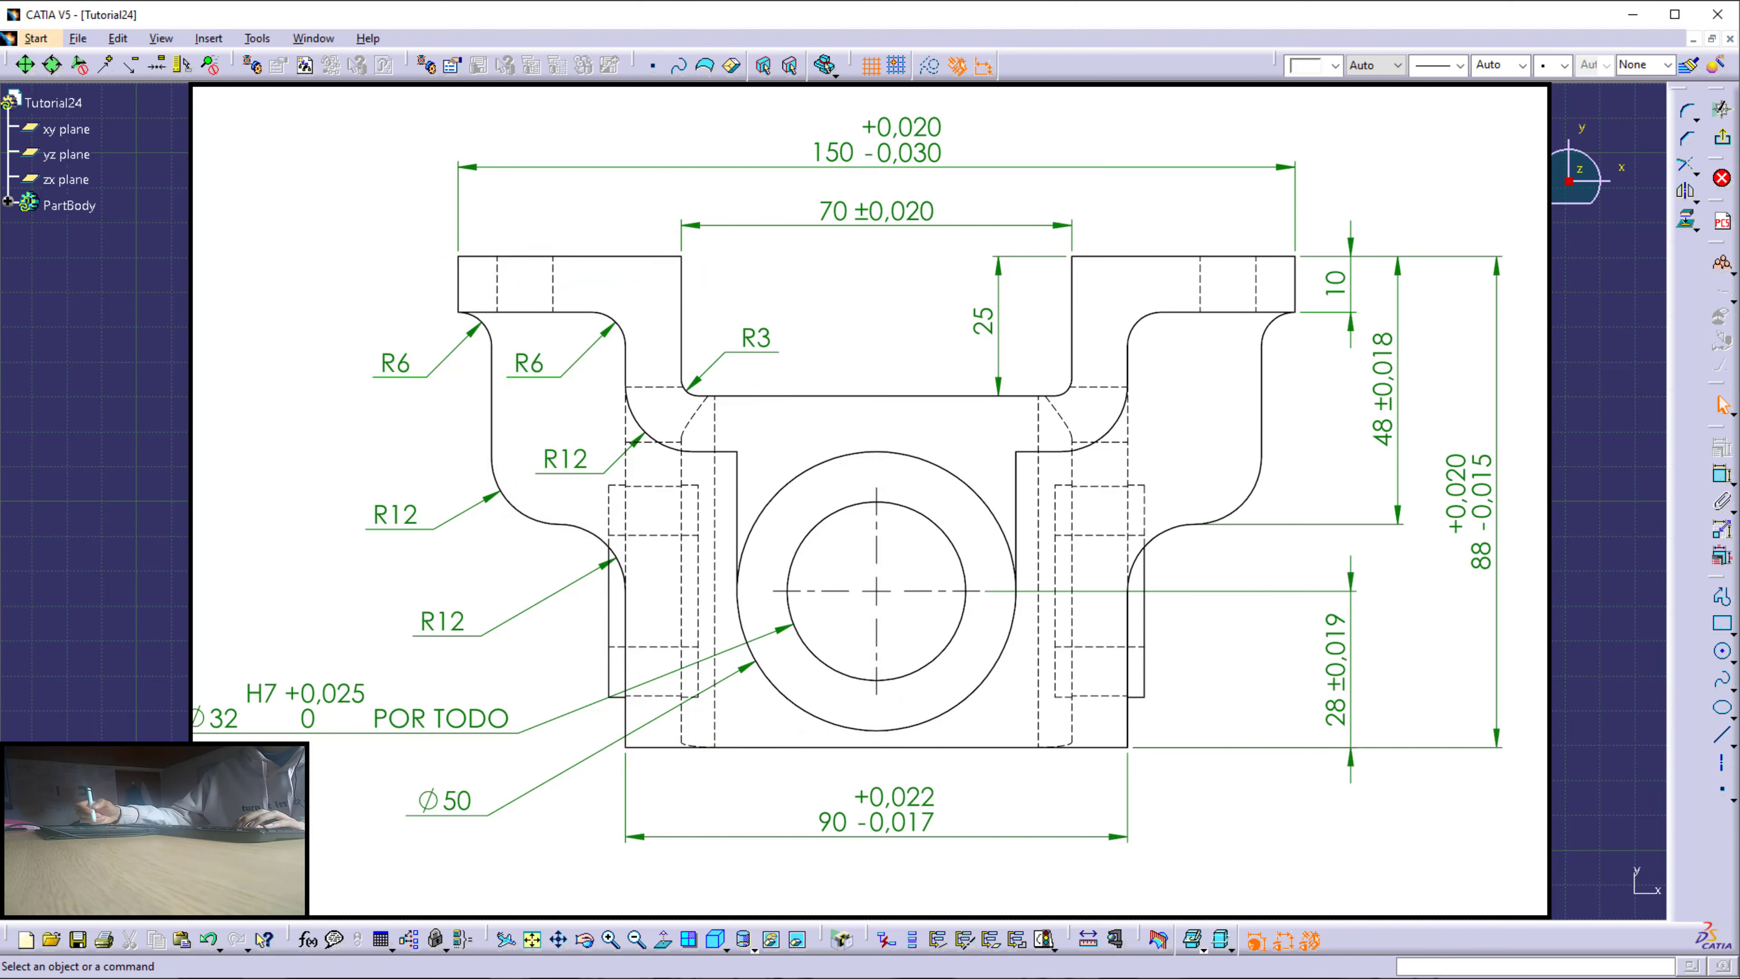
drag(558, 527, 634, 612)
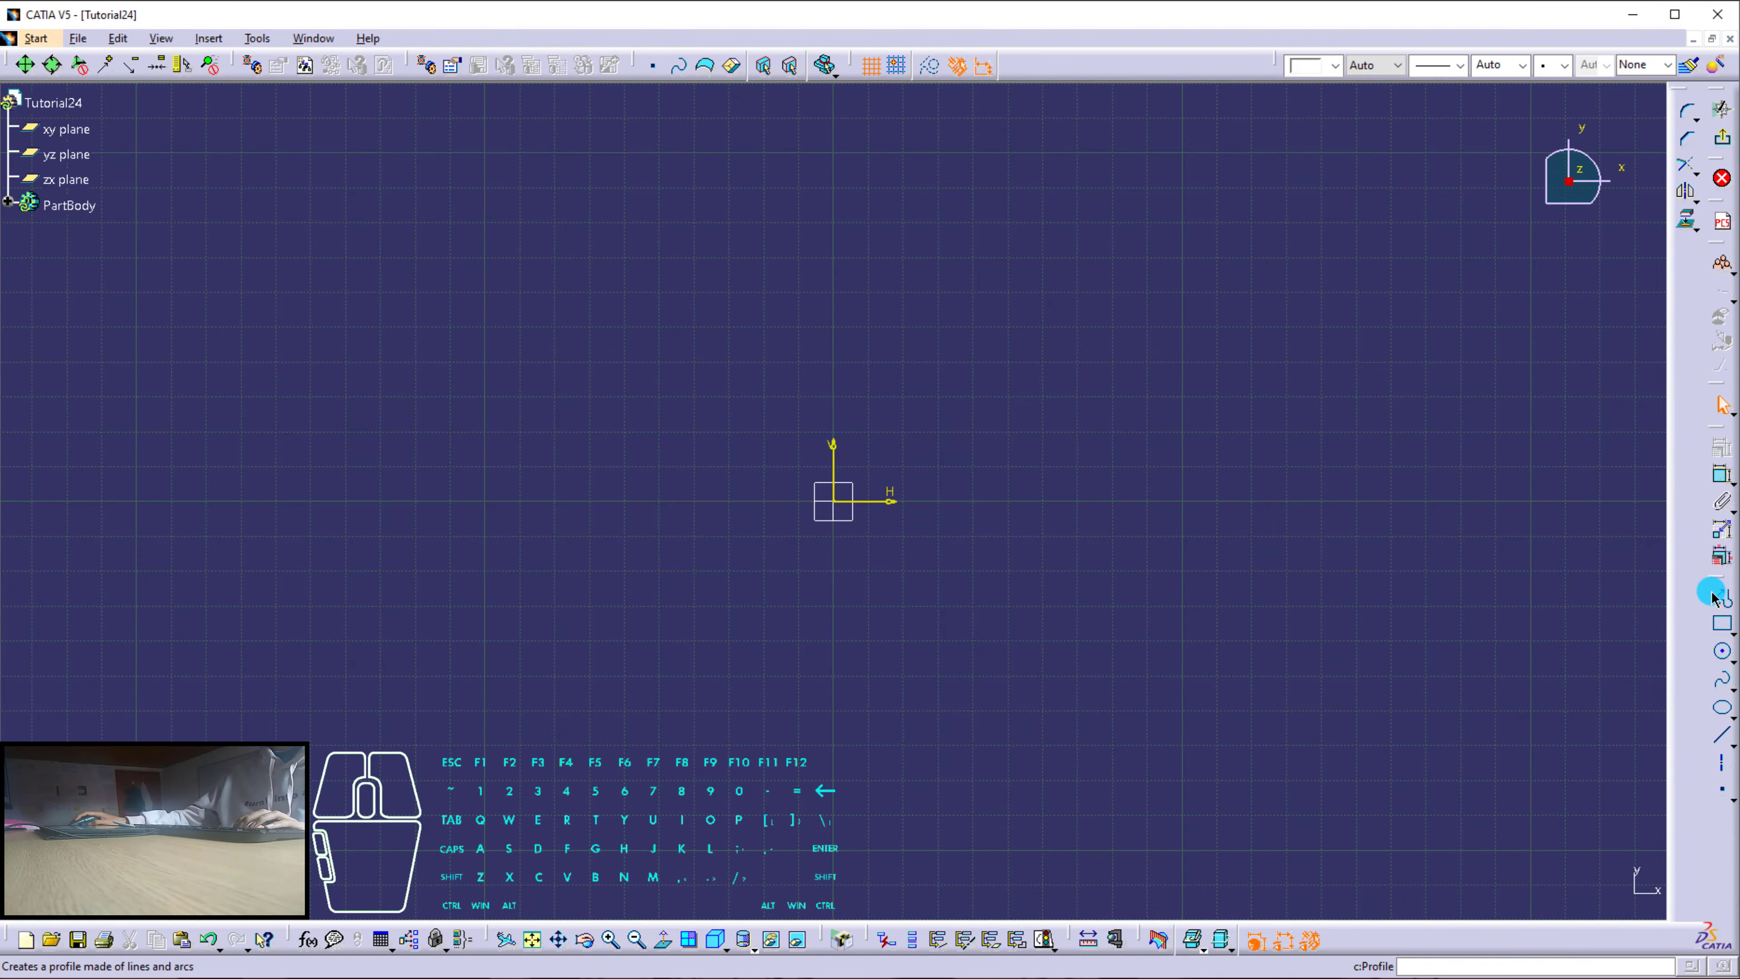
Sketch a closed stepped half outline with the Profile tool from the origin, about 139 mm high and 99 mm wide, left of the V axis.
click(1721, 597)
middle_drag(909, 412, 842, 595)
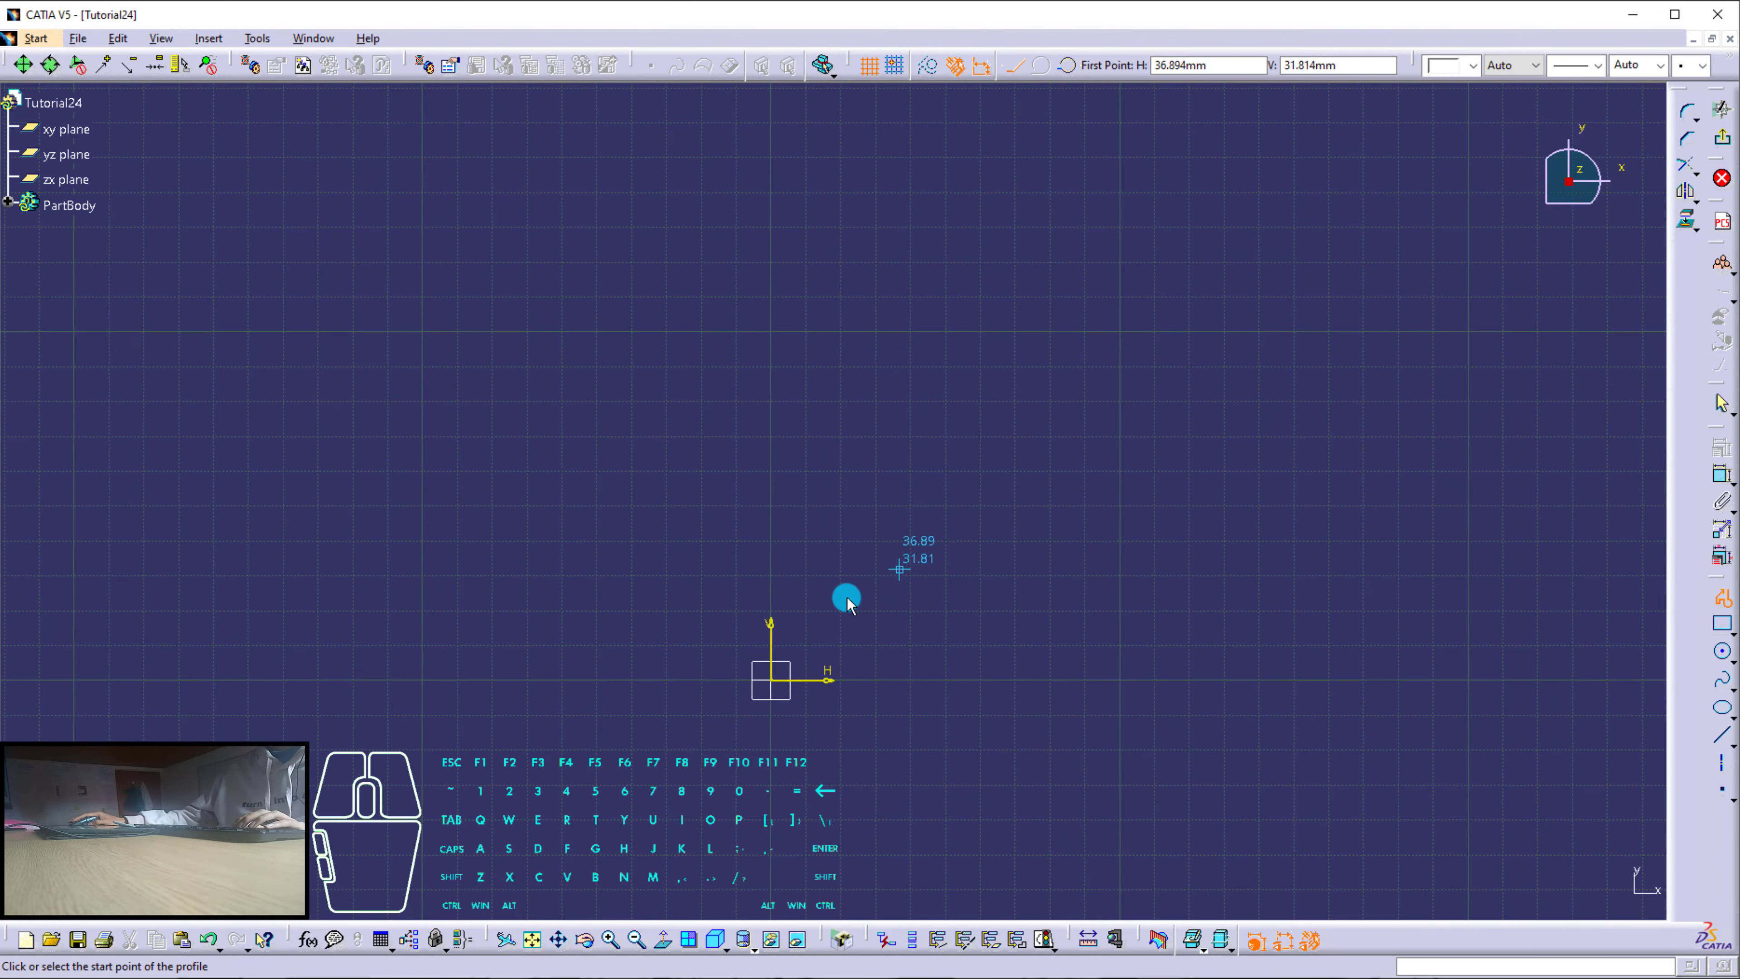
click(772, 686)
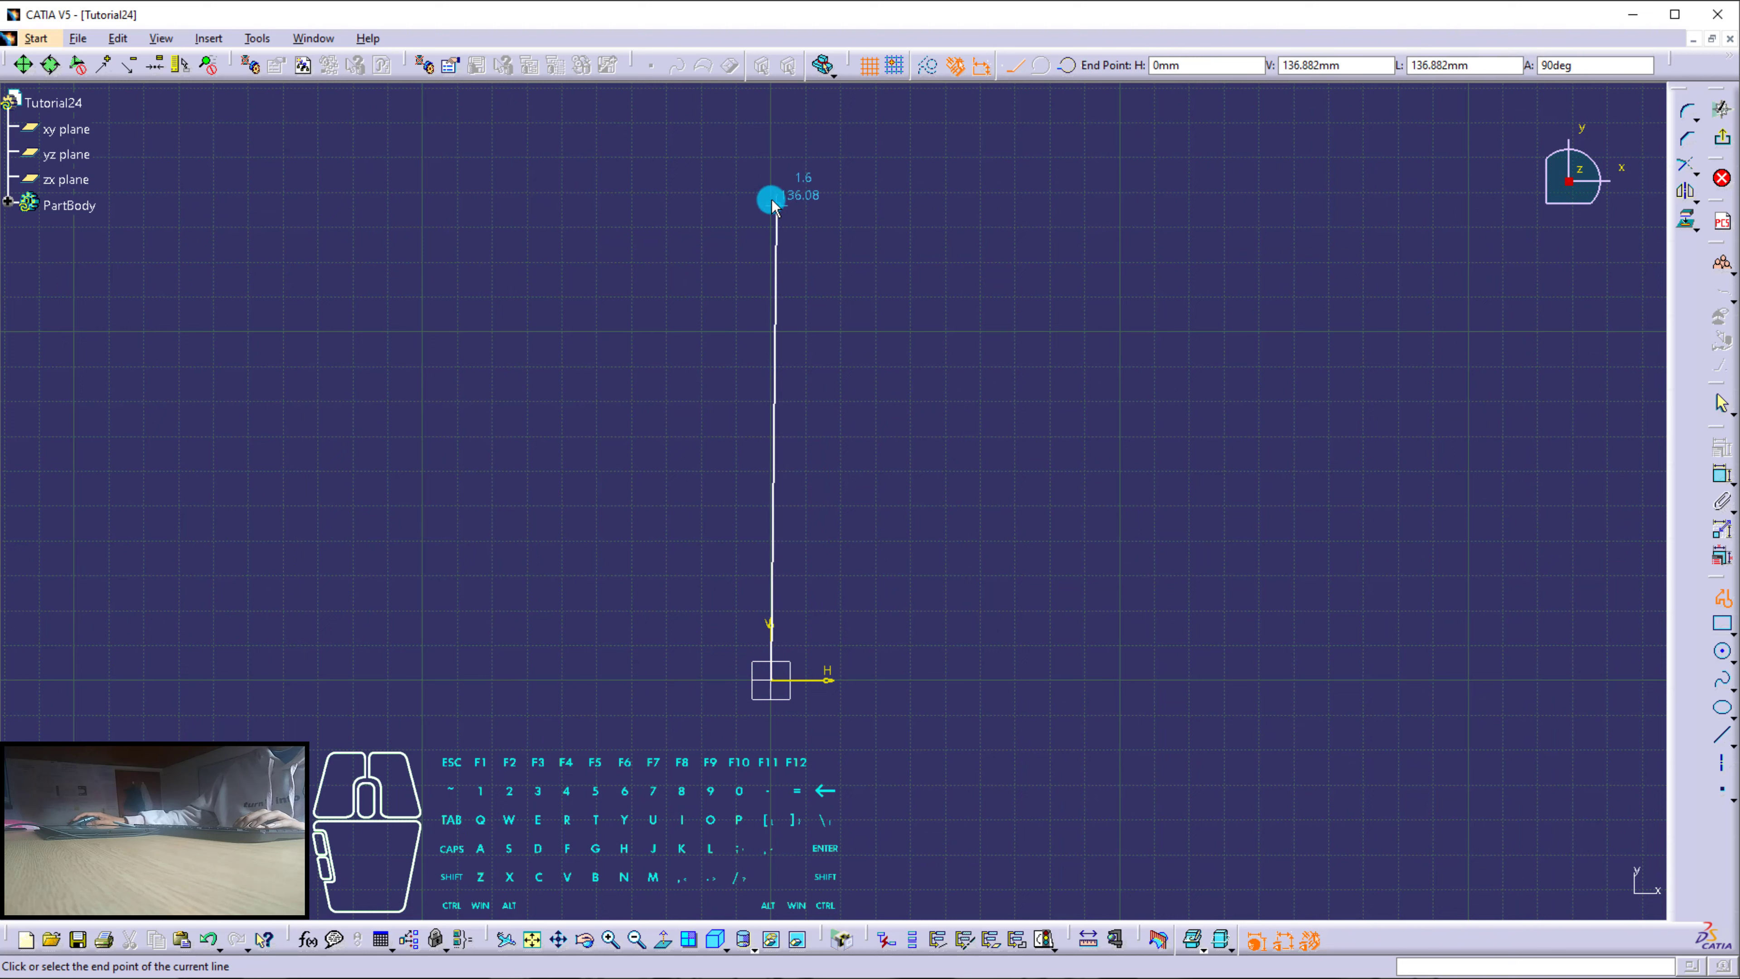
click(770, 198)
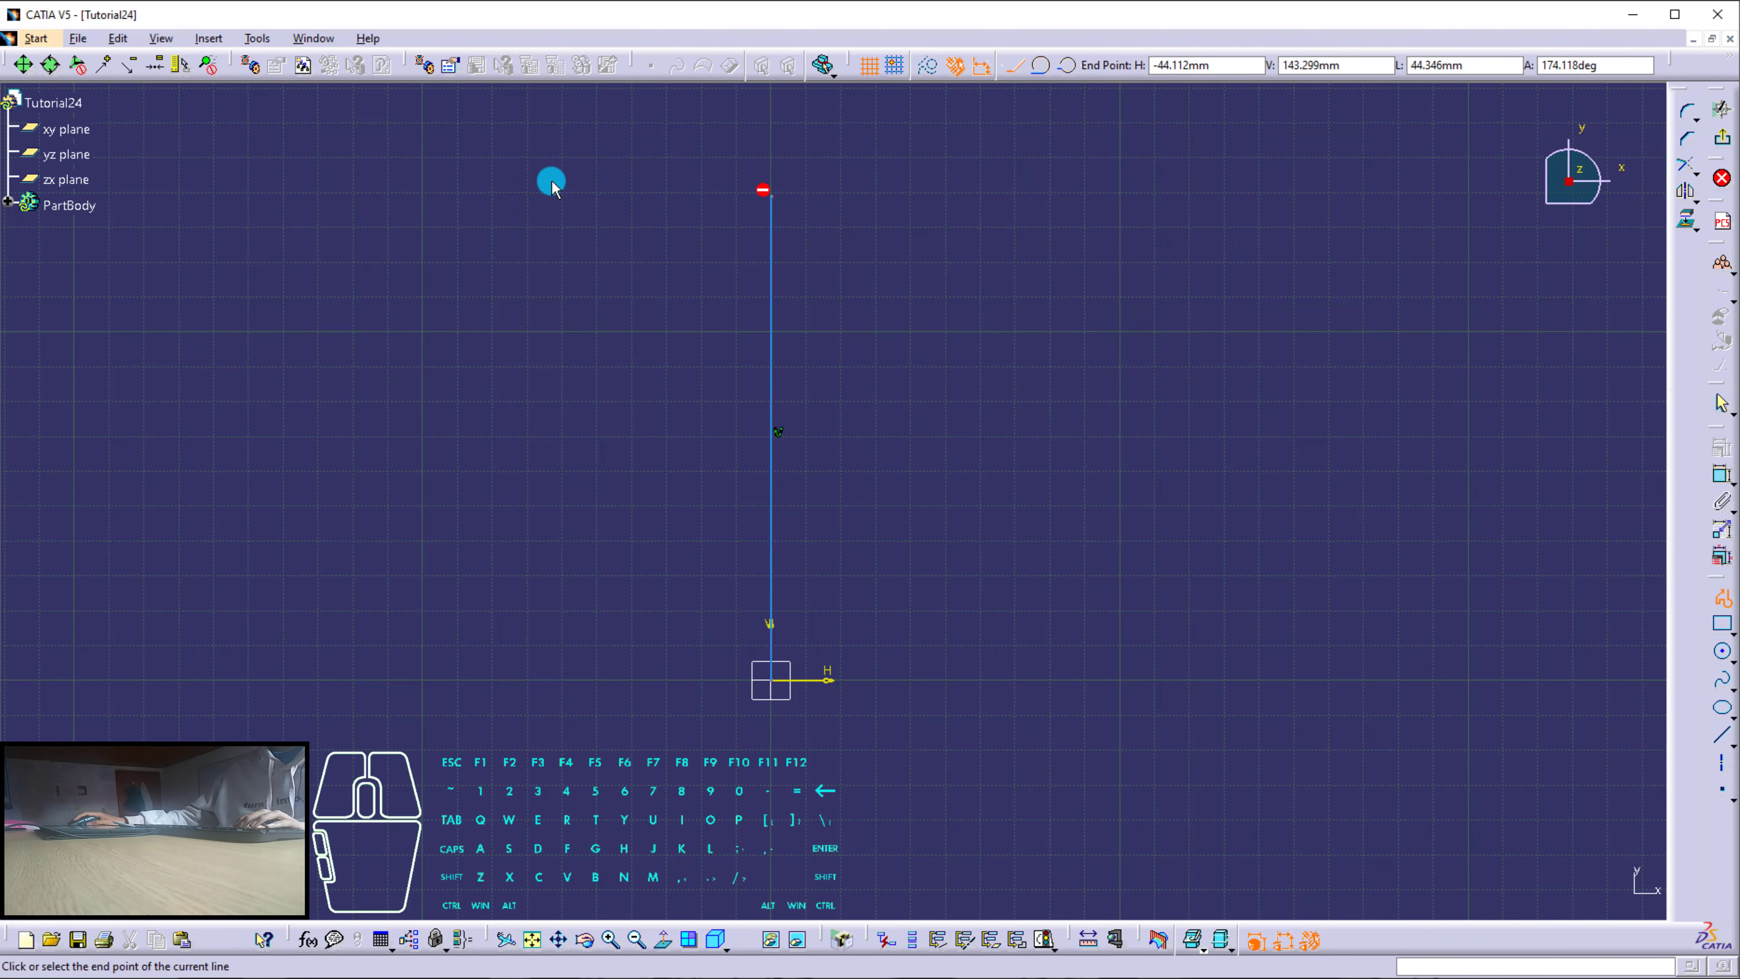
click(423, 197)
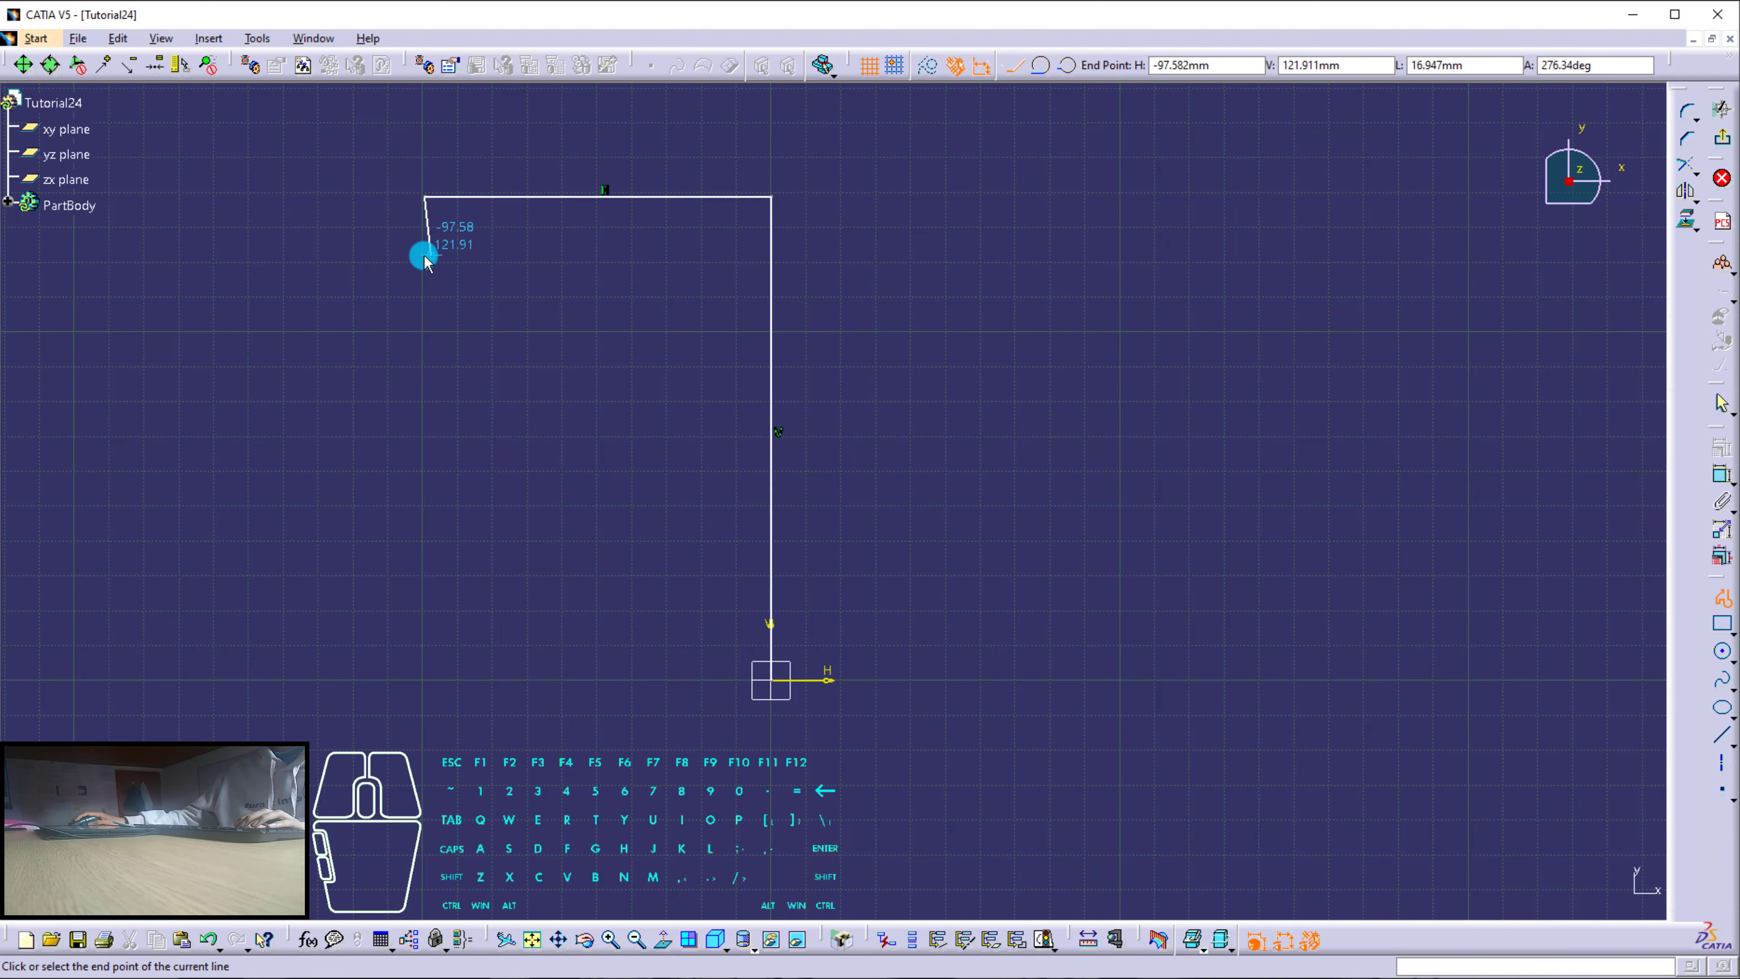
click(422, 256)
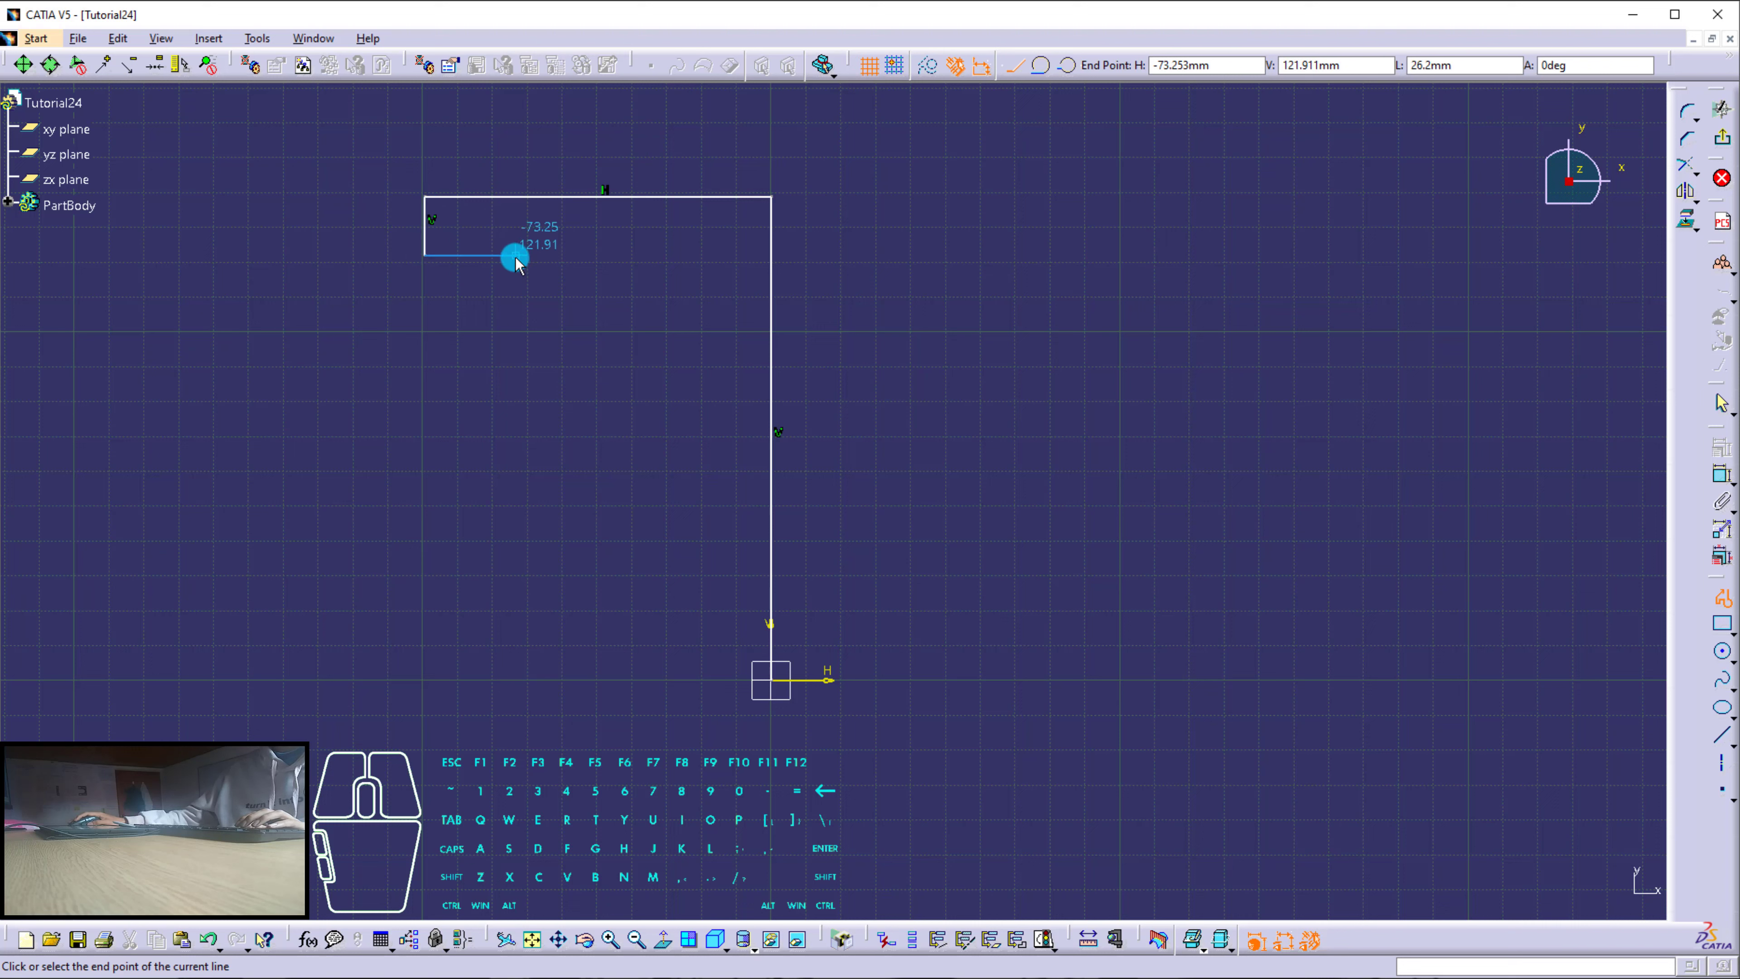
click(510, 295)
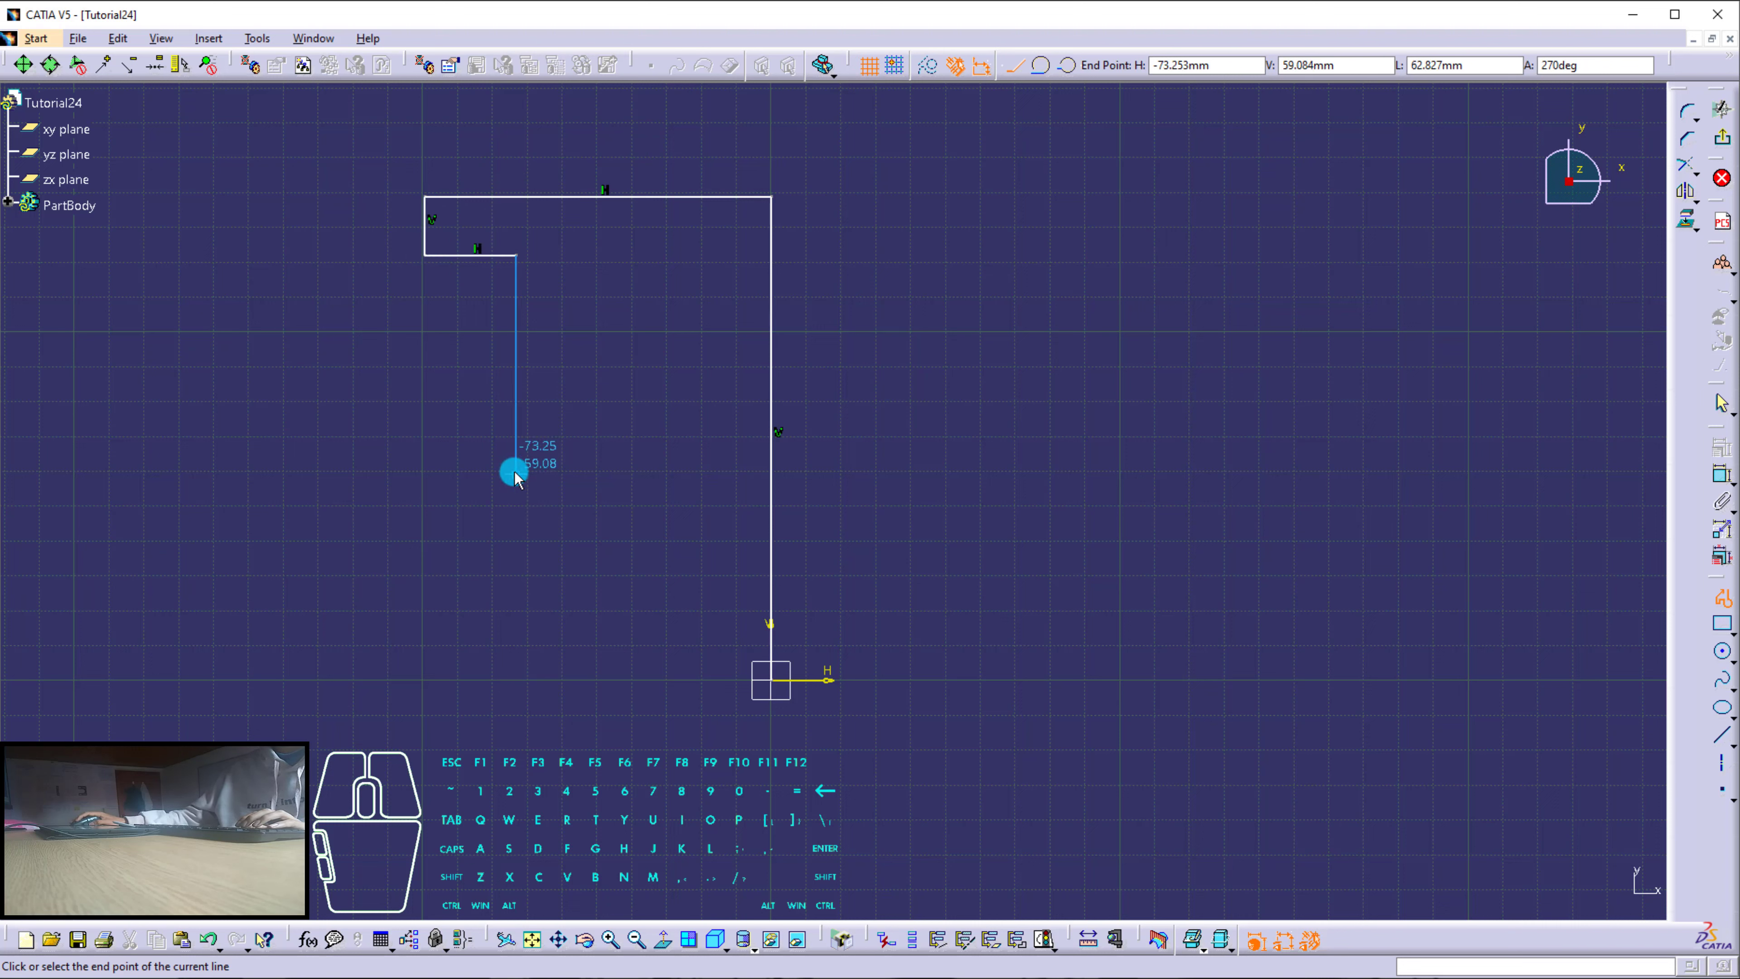
click(617, 455)
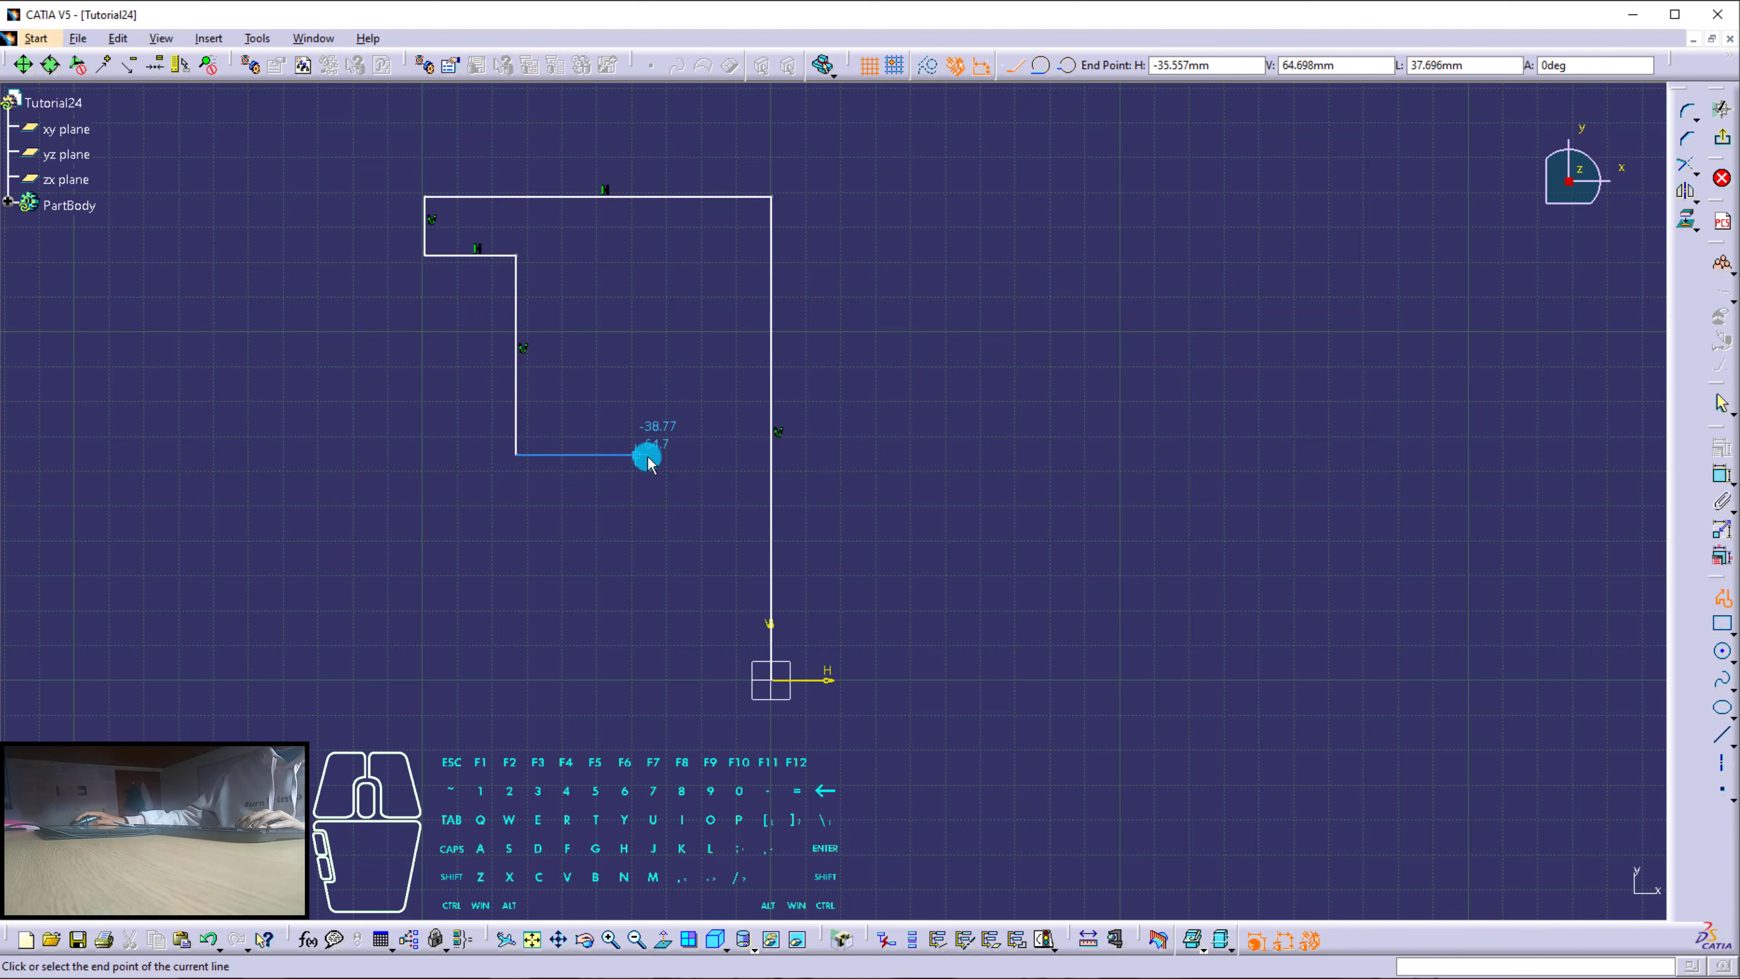
click(646, 457)
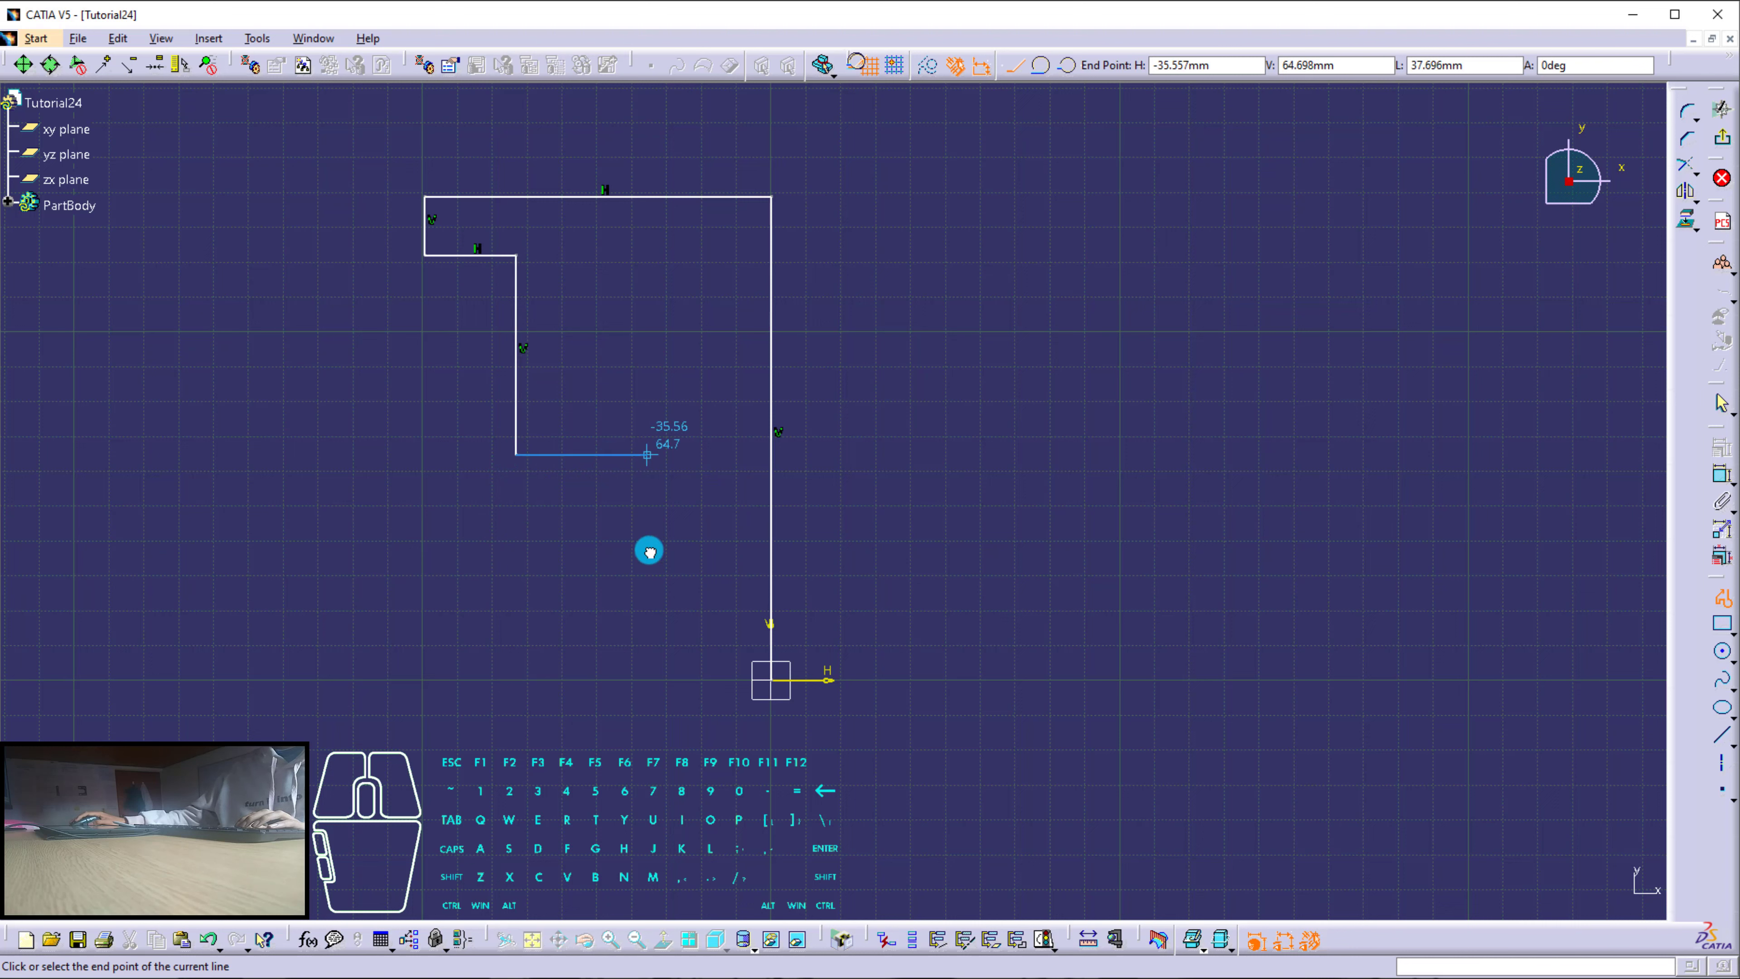
click(647, 680)
click(771, 680)
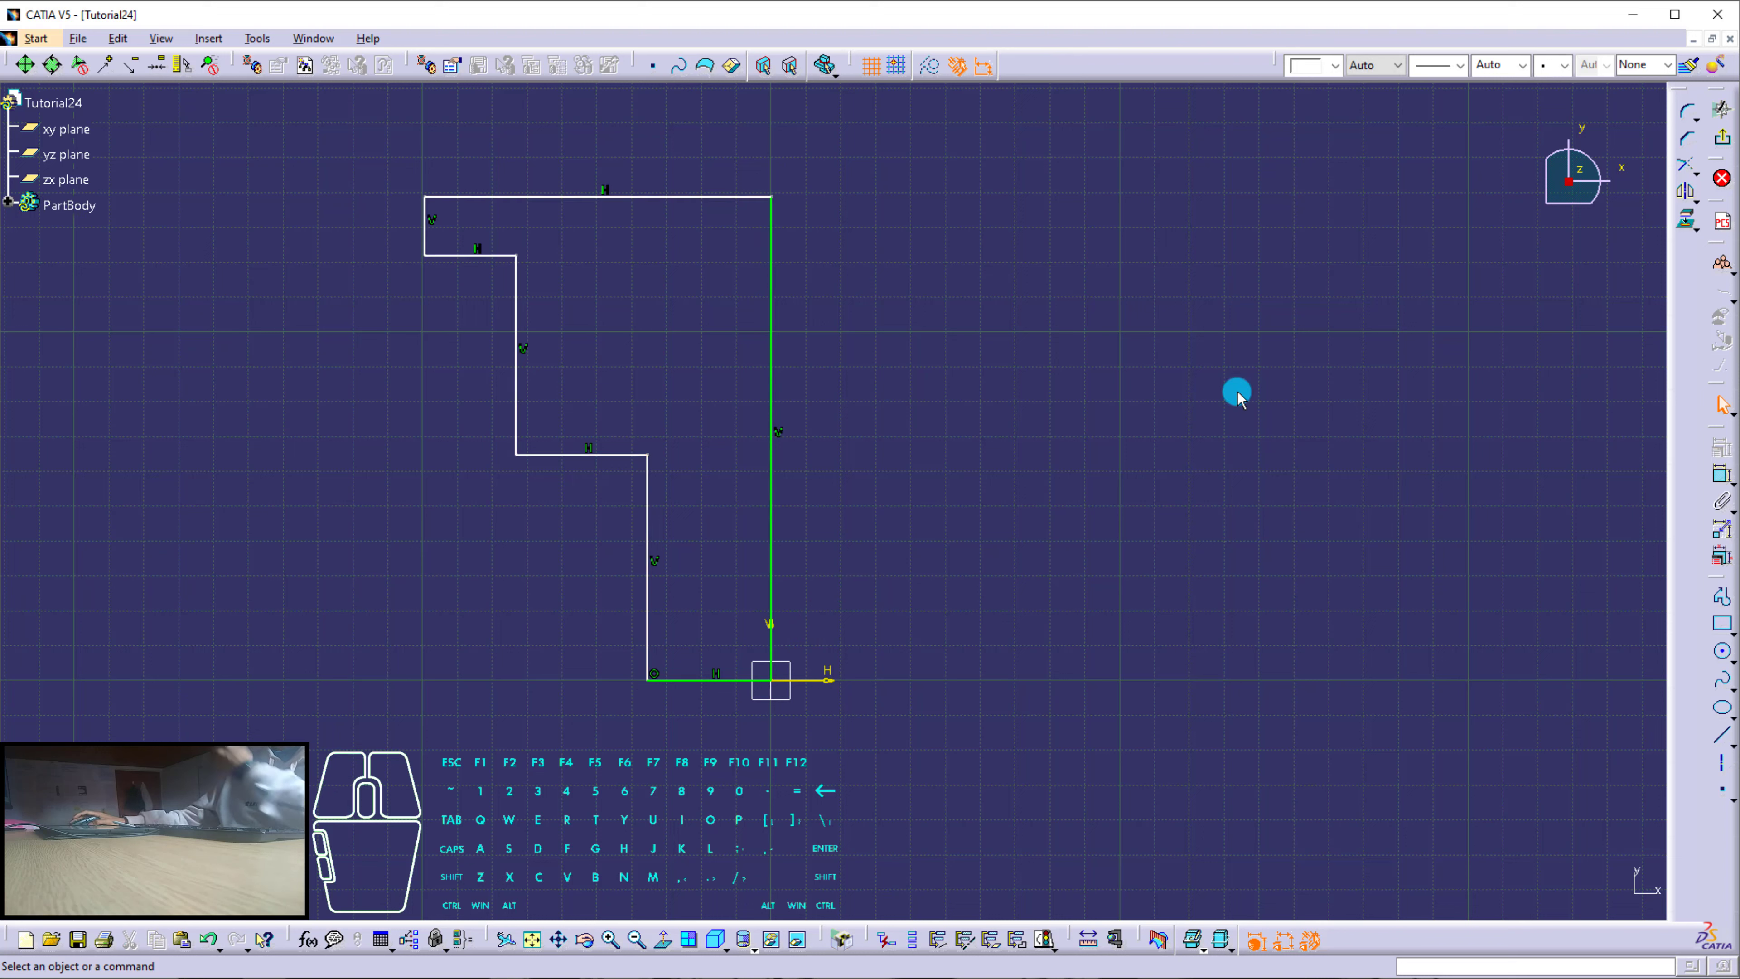
click(1721, 474)
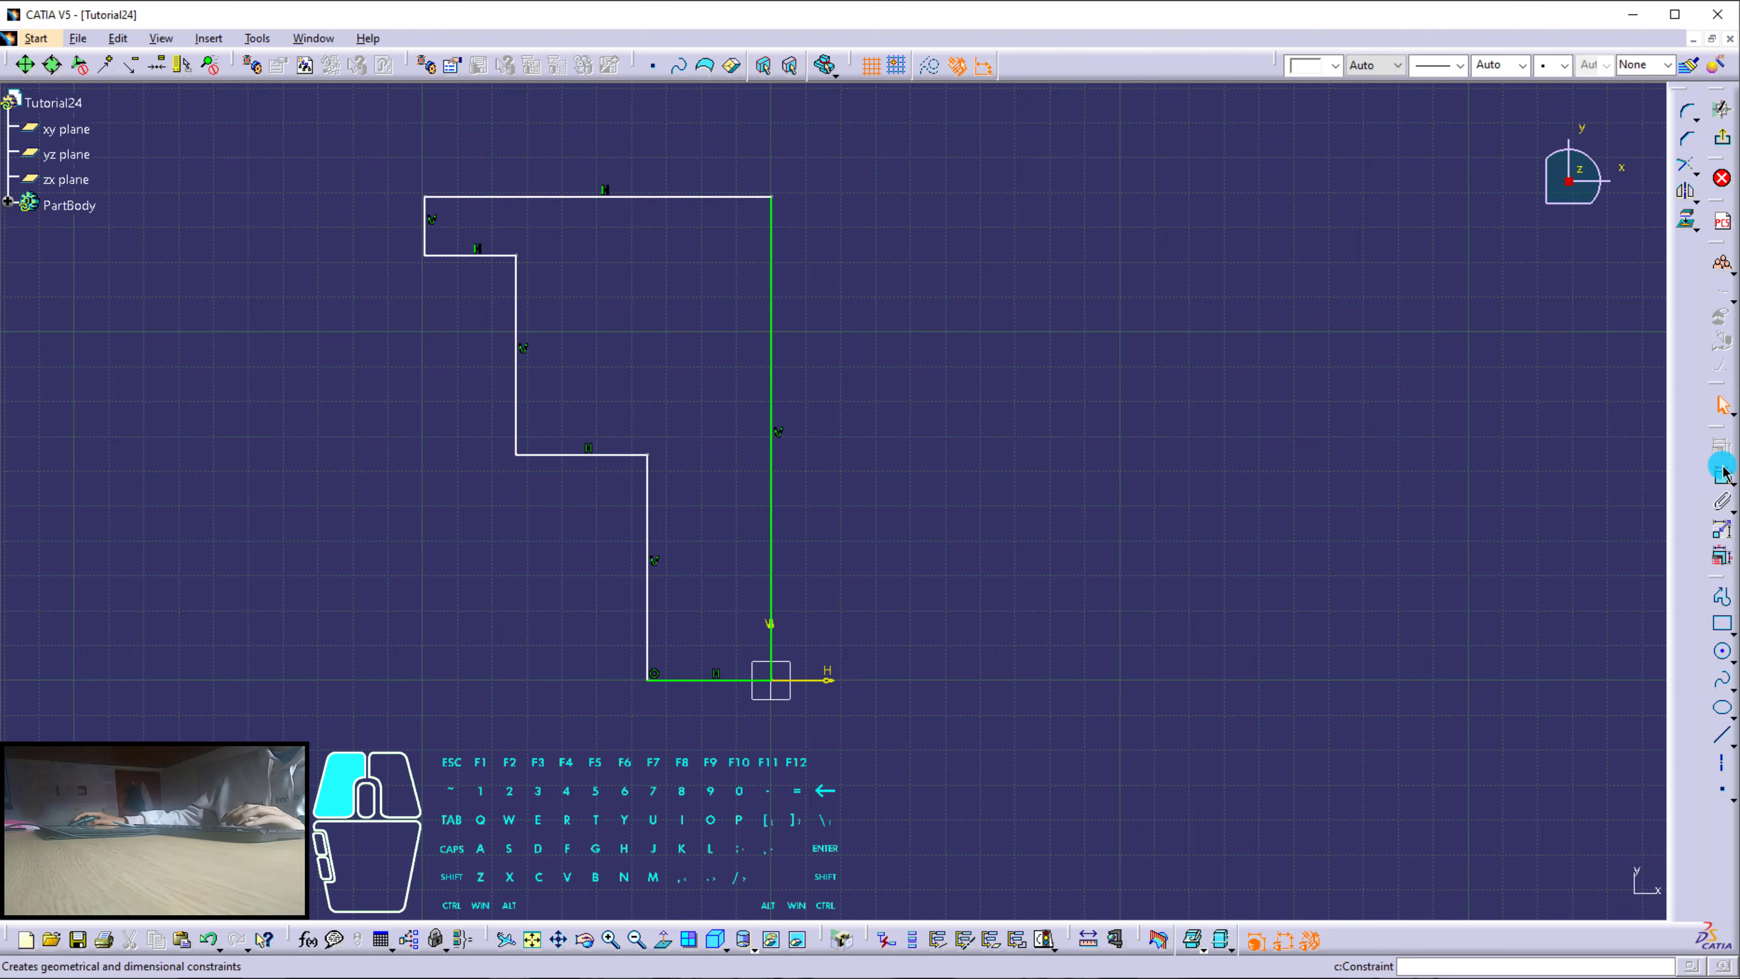
click(485, 197)
click(496, 157)
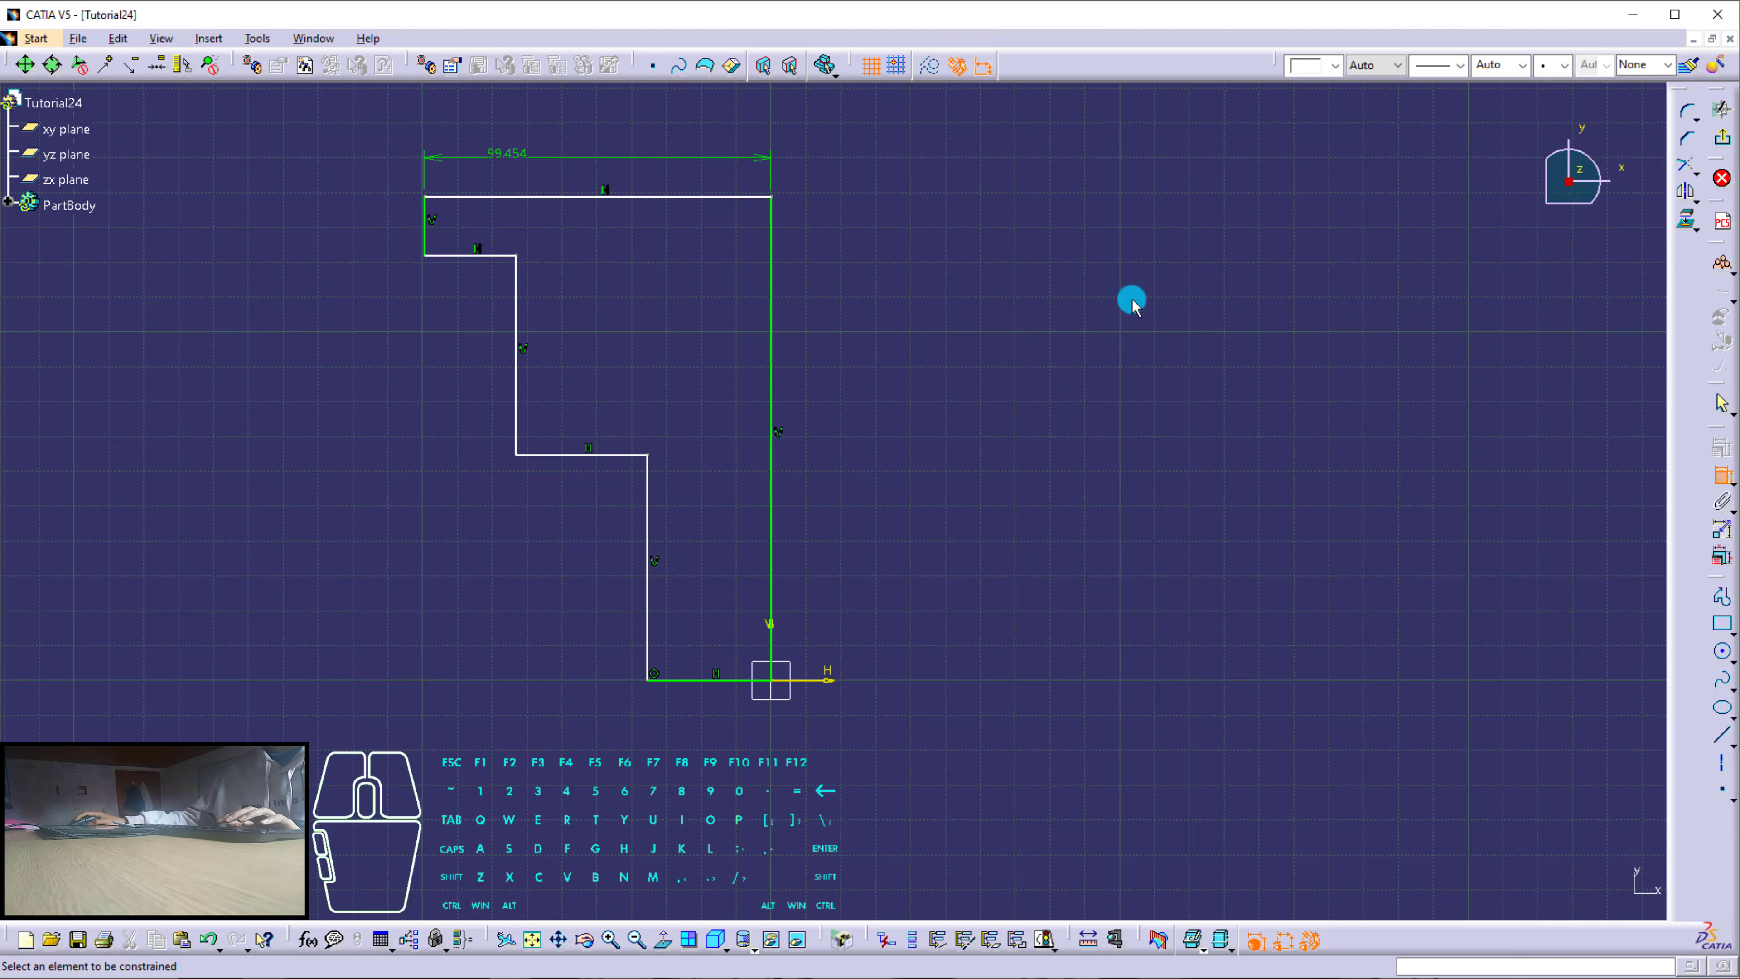
key(Escape)
key(ctrl+z)
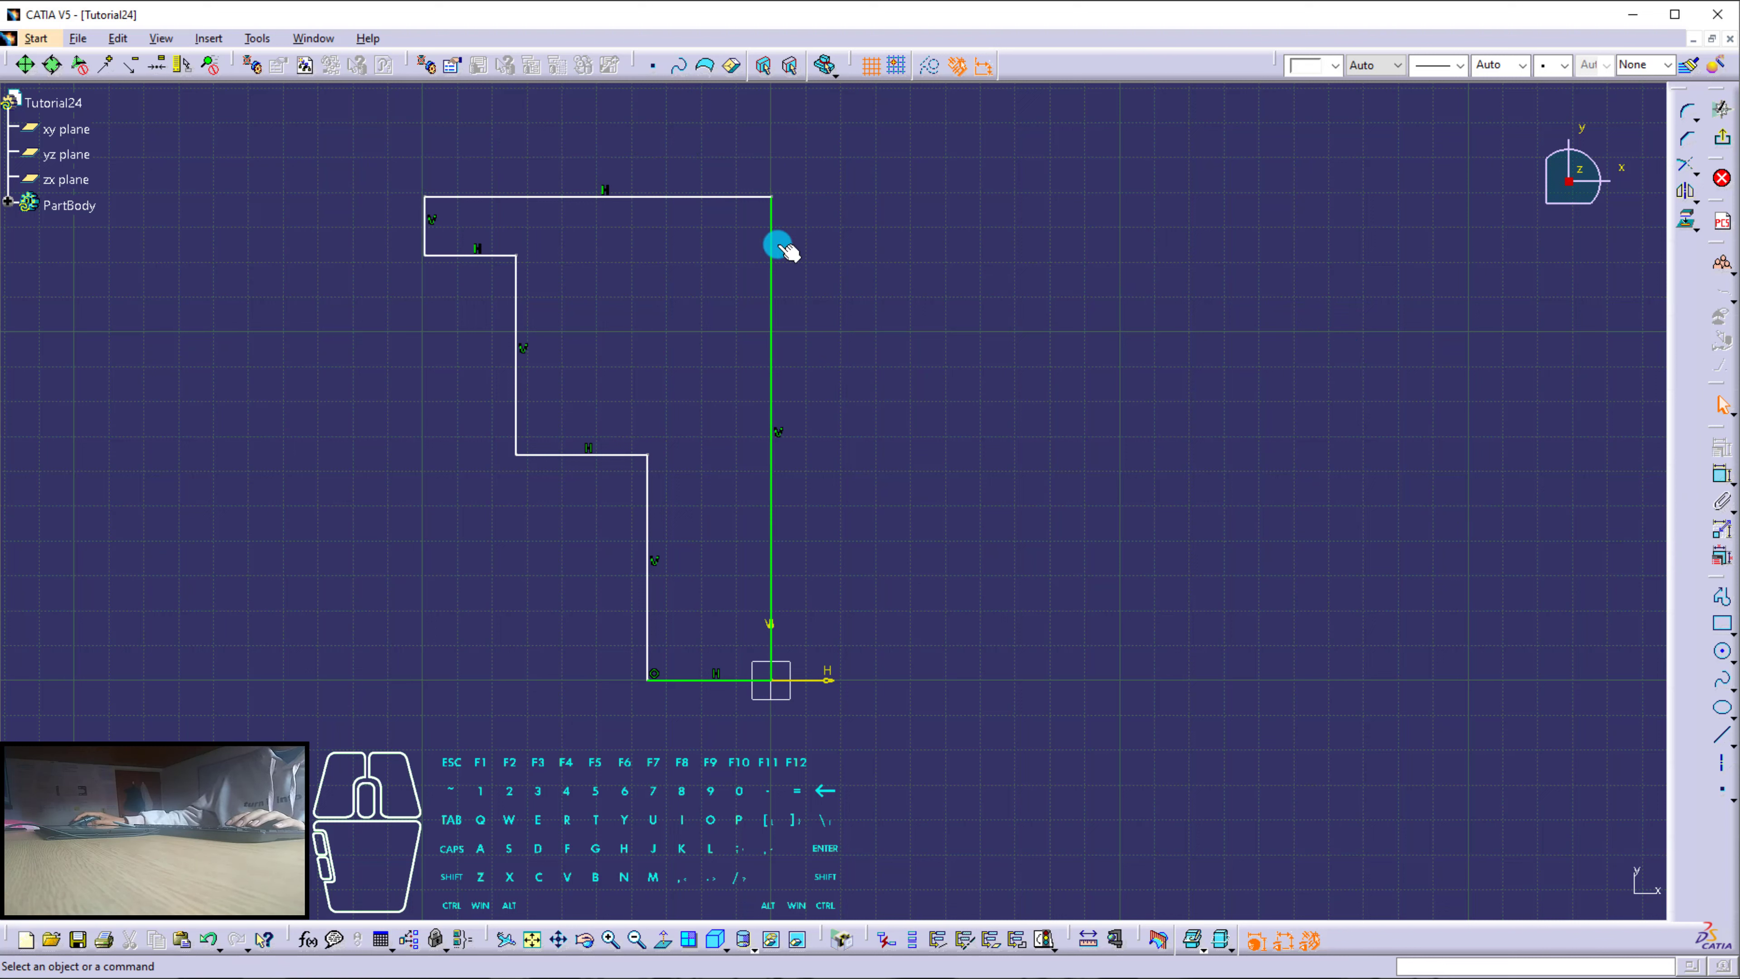
Delete the outline's top edge and shorten the vertical line on the V axis to about 102 mm.
click(765, 203)
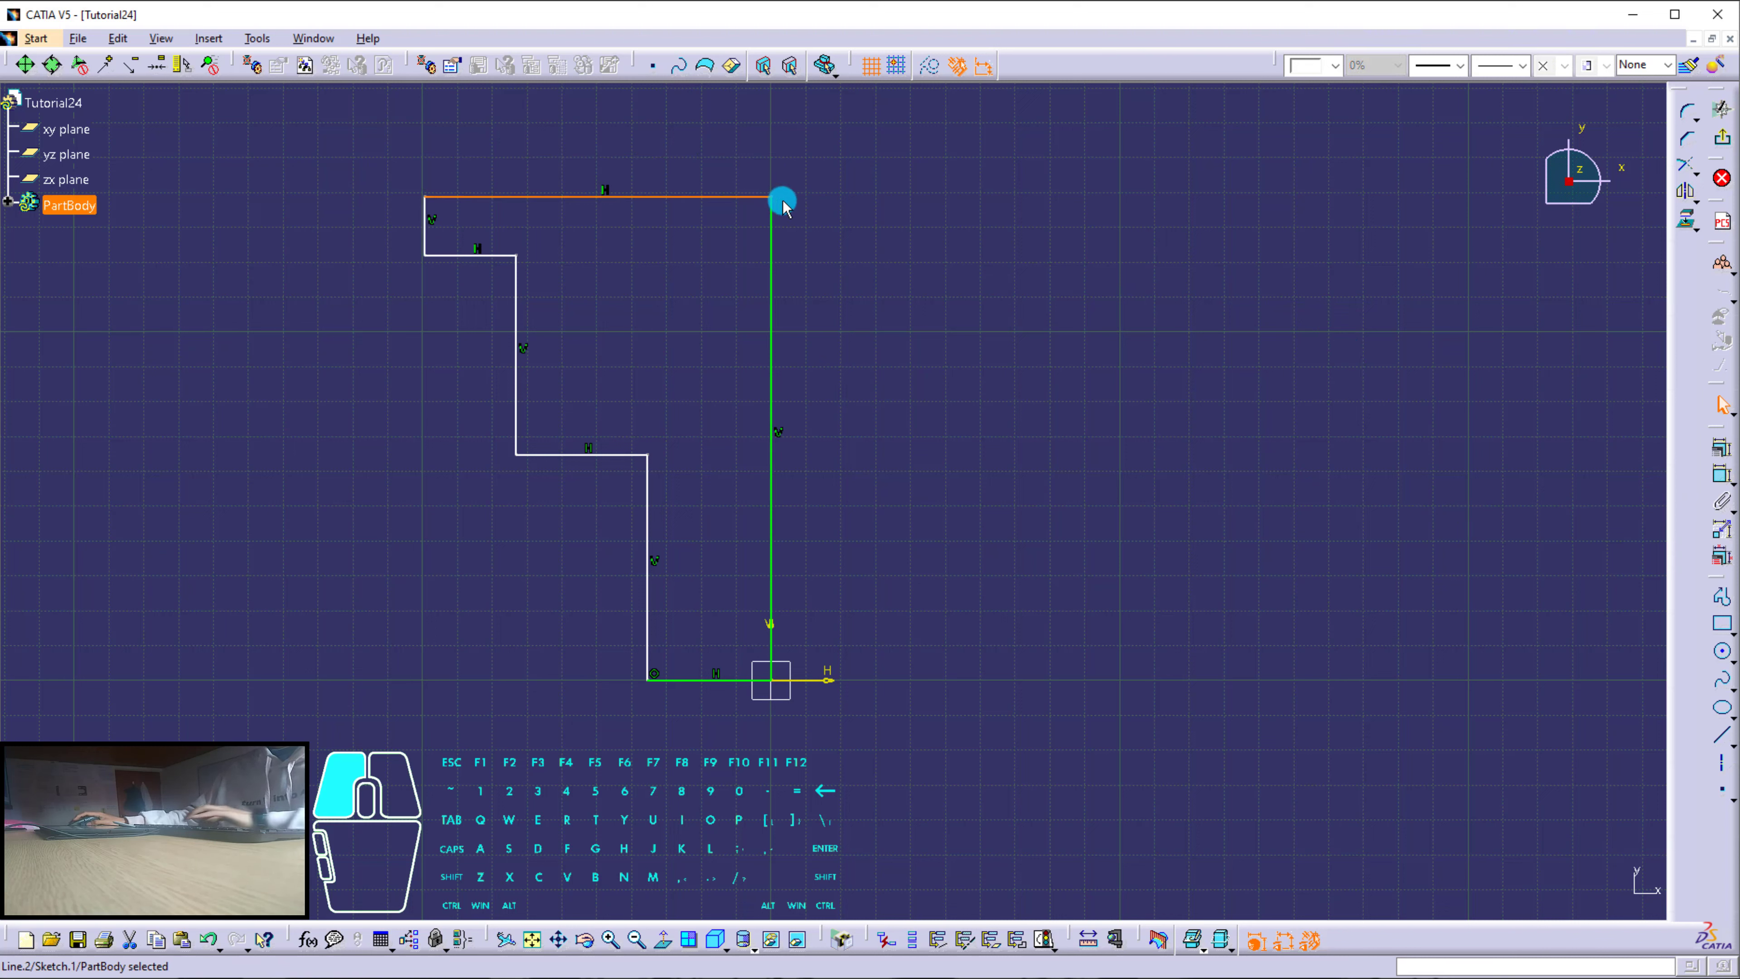
key(Delete)
drag(774, 199, 772, 322)
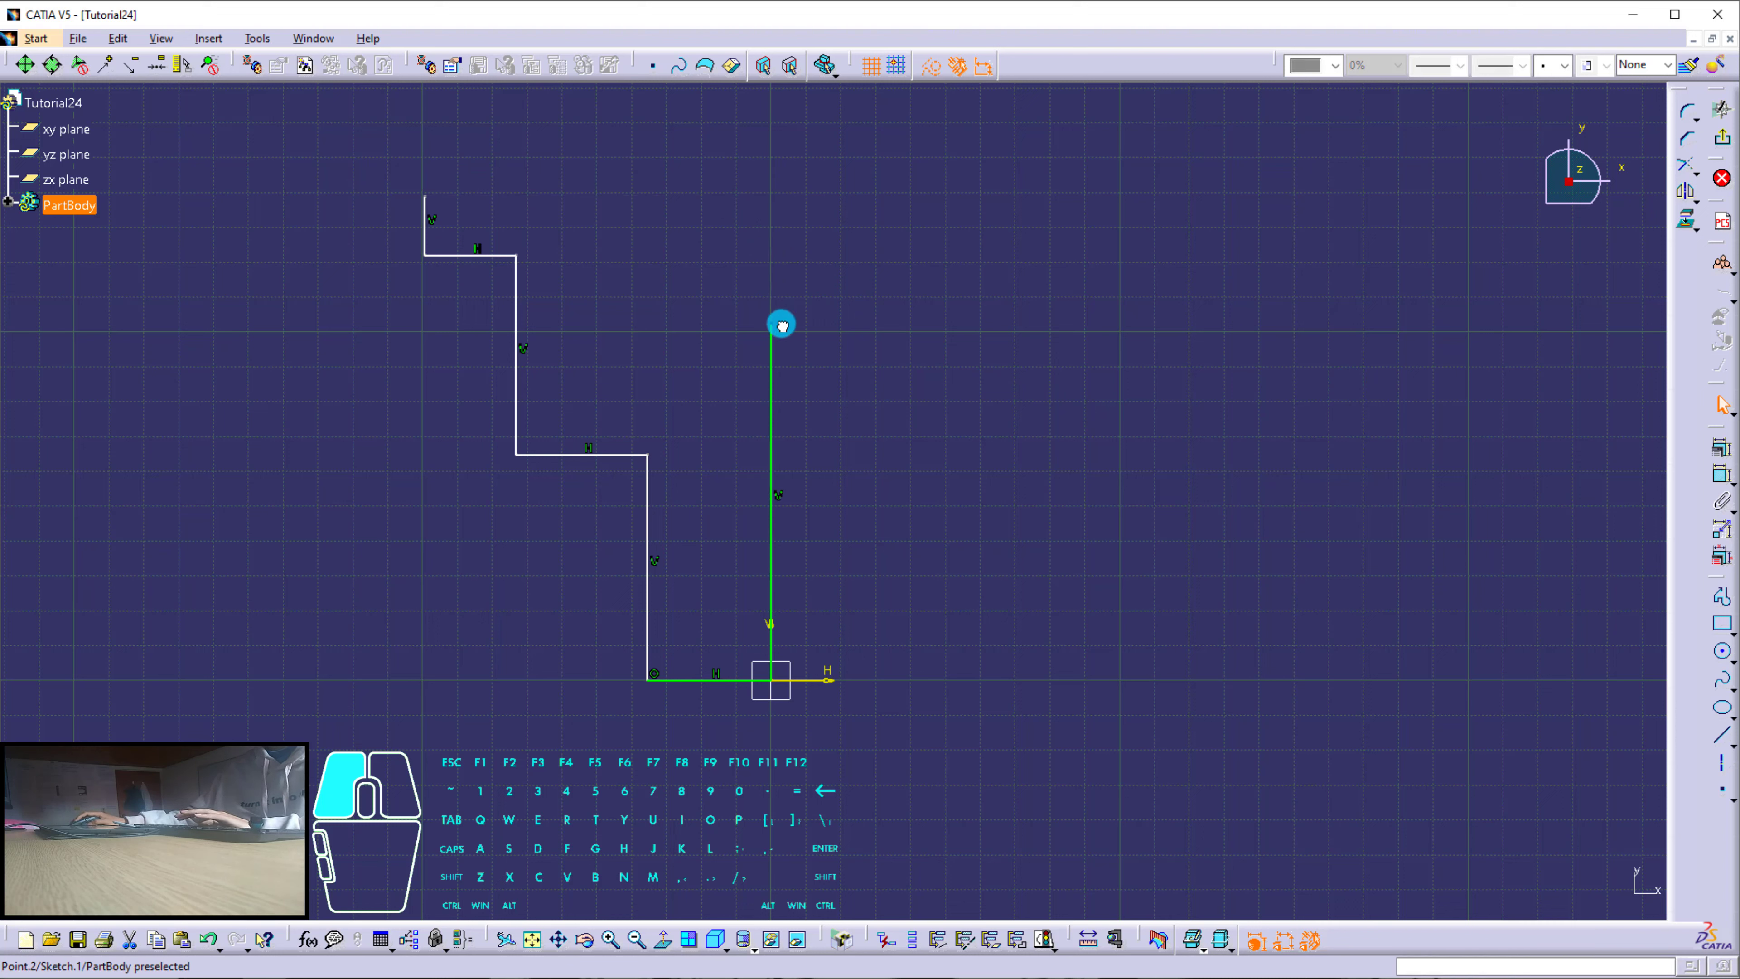
click(1720, 474)
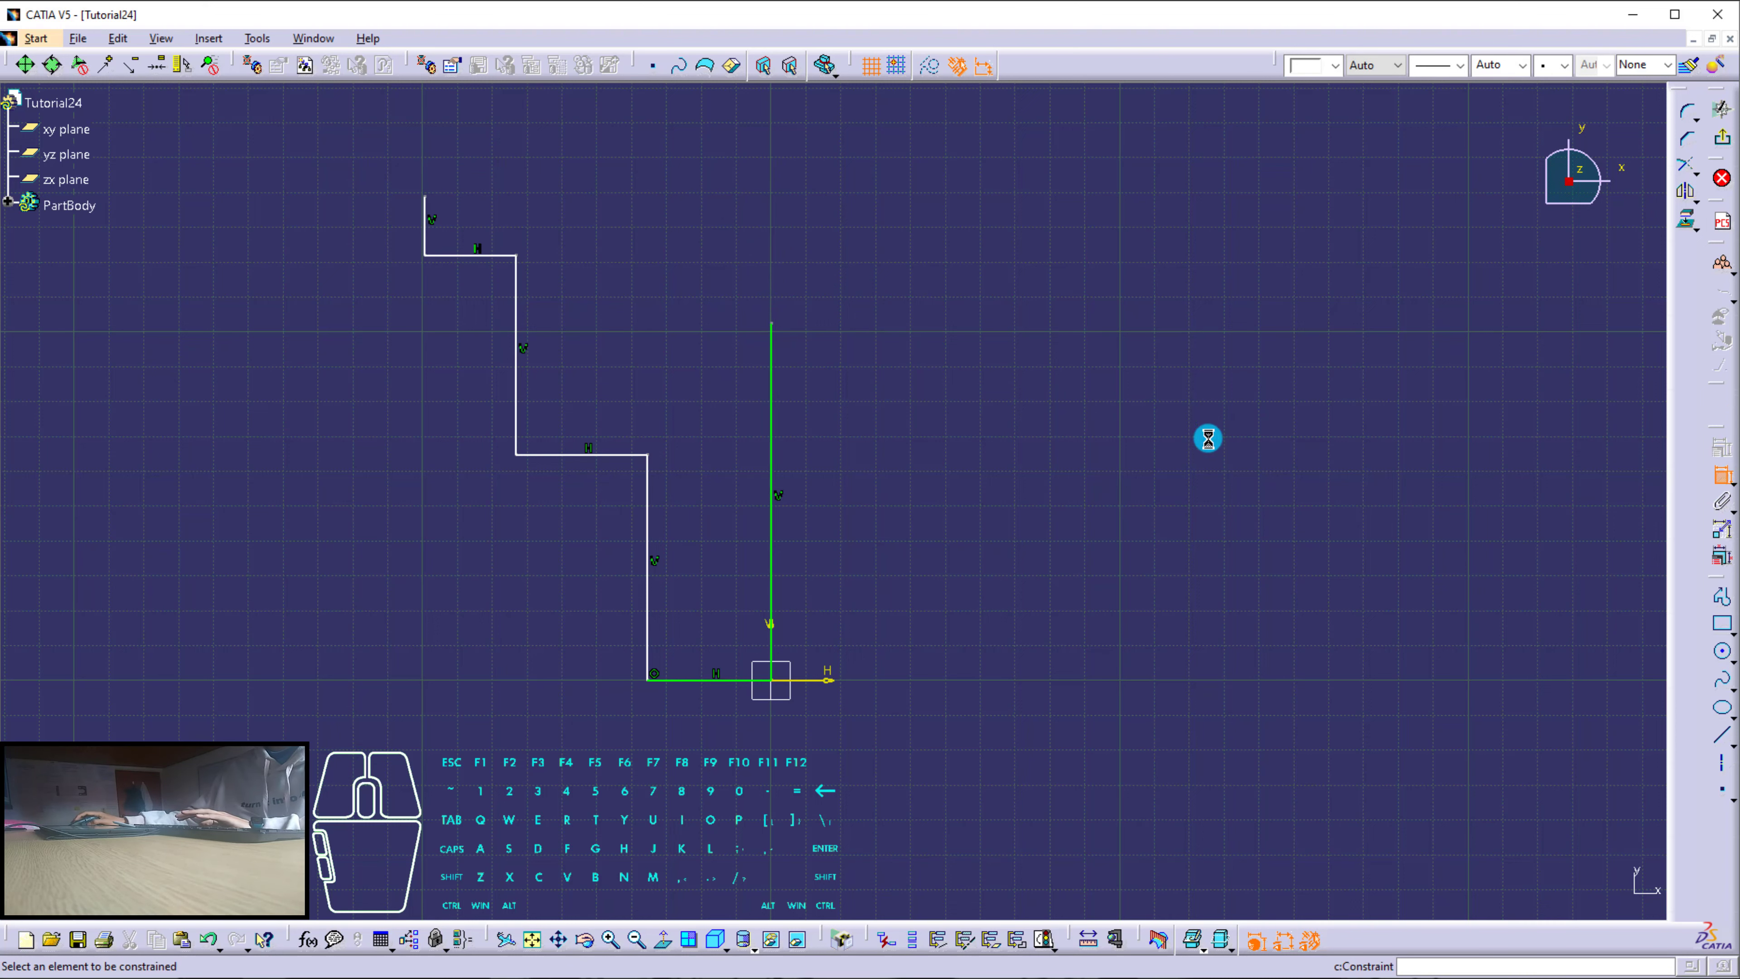
Close the outline with a stepped recess profile running about 36 mm outward, about 36 mm up, and about 64 mm to the outer corner.
click(1721, 599)
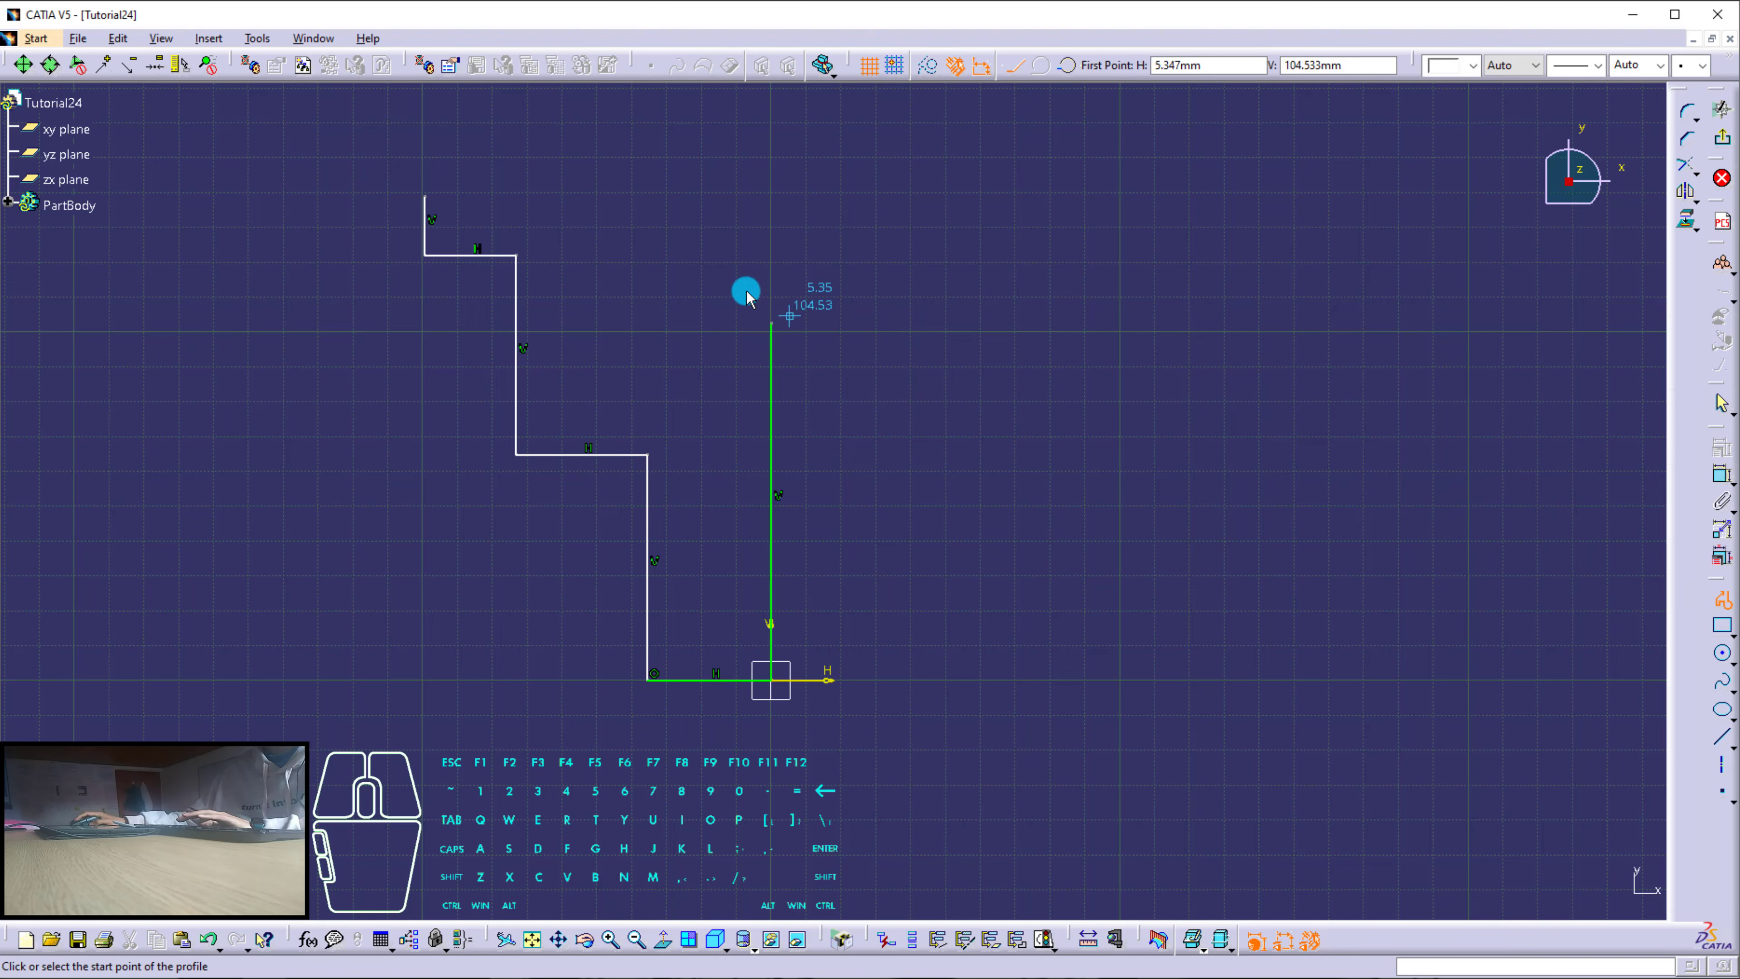
click(772, 322)
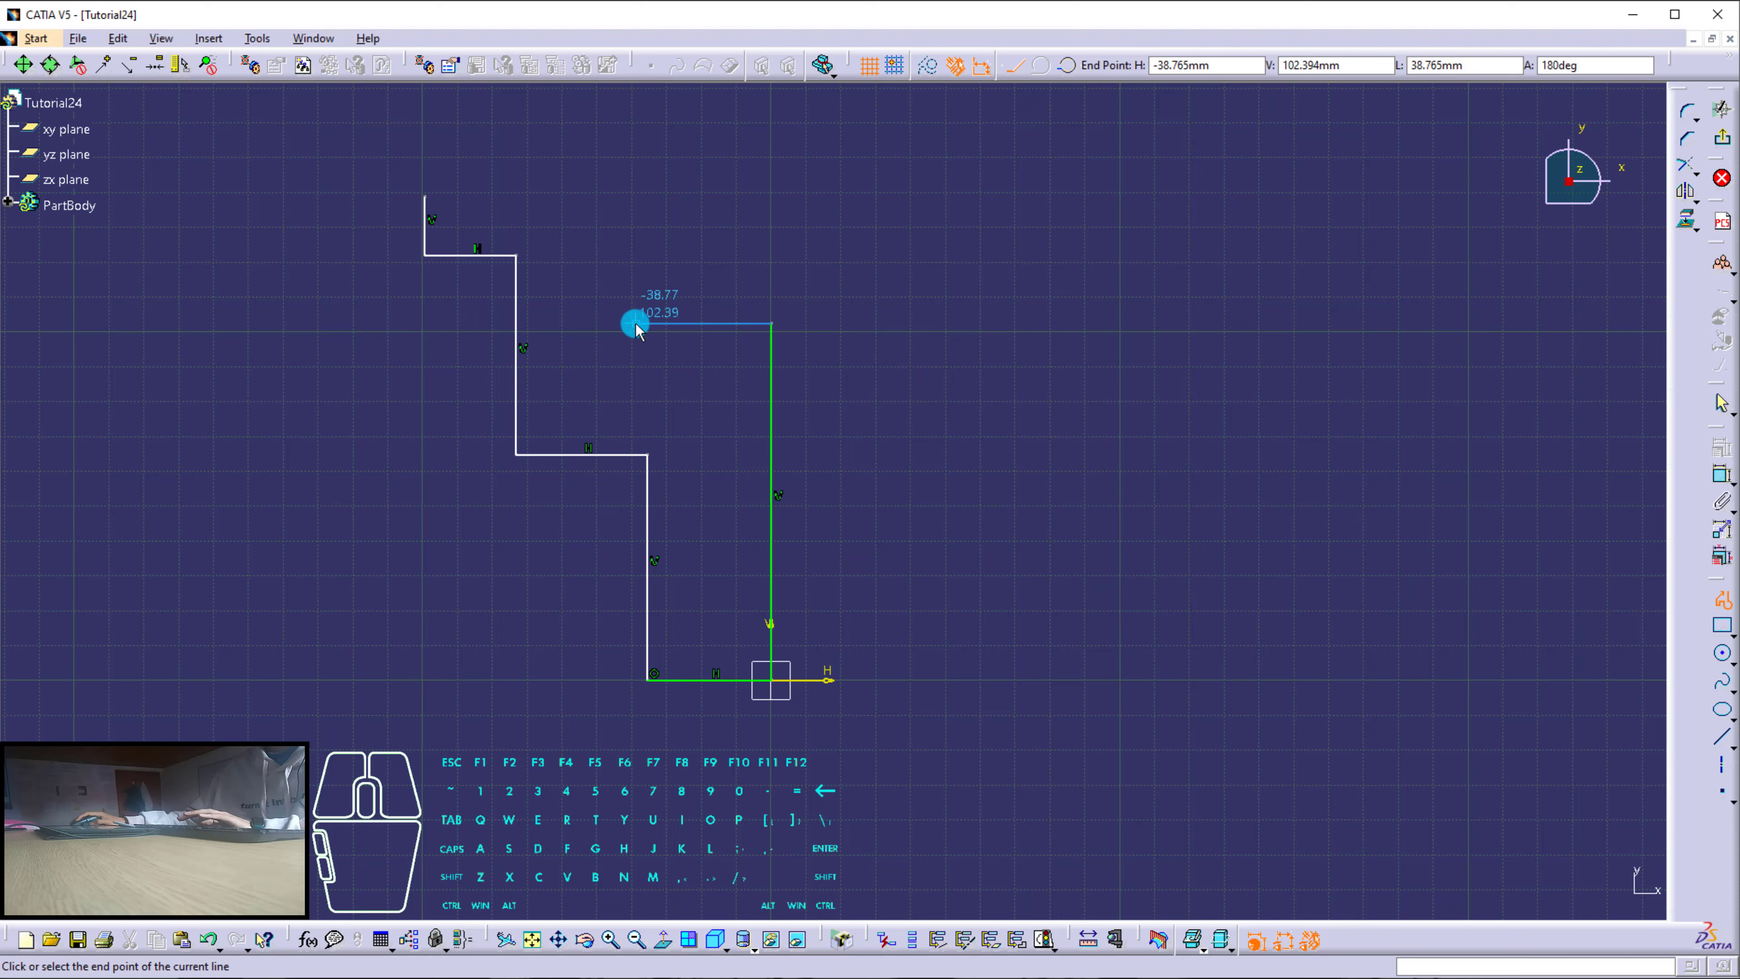
click(648, 322)
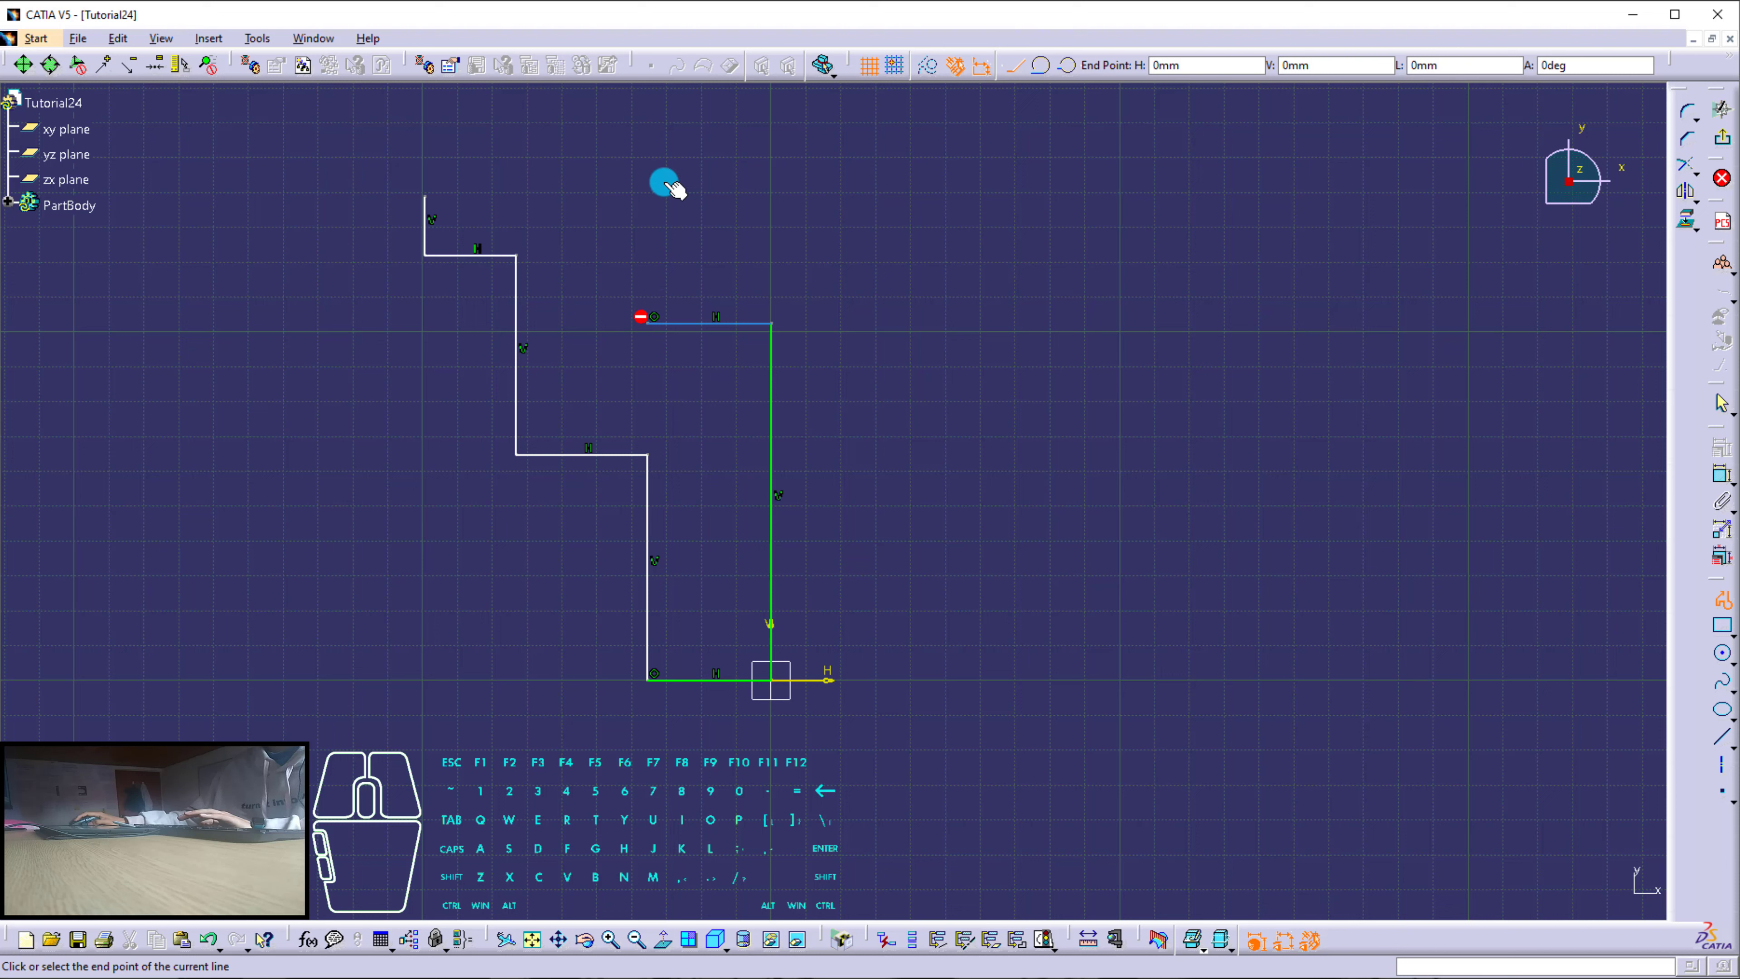
double_click(647, 194)
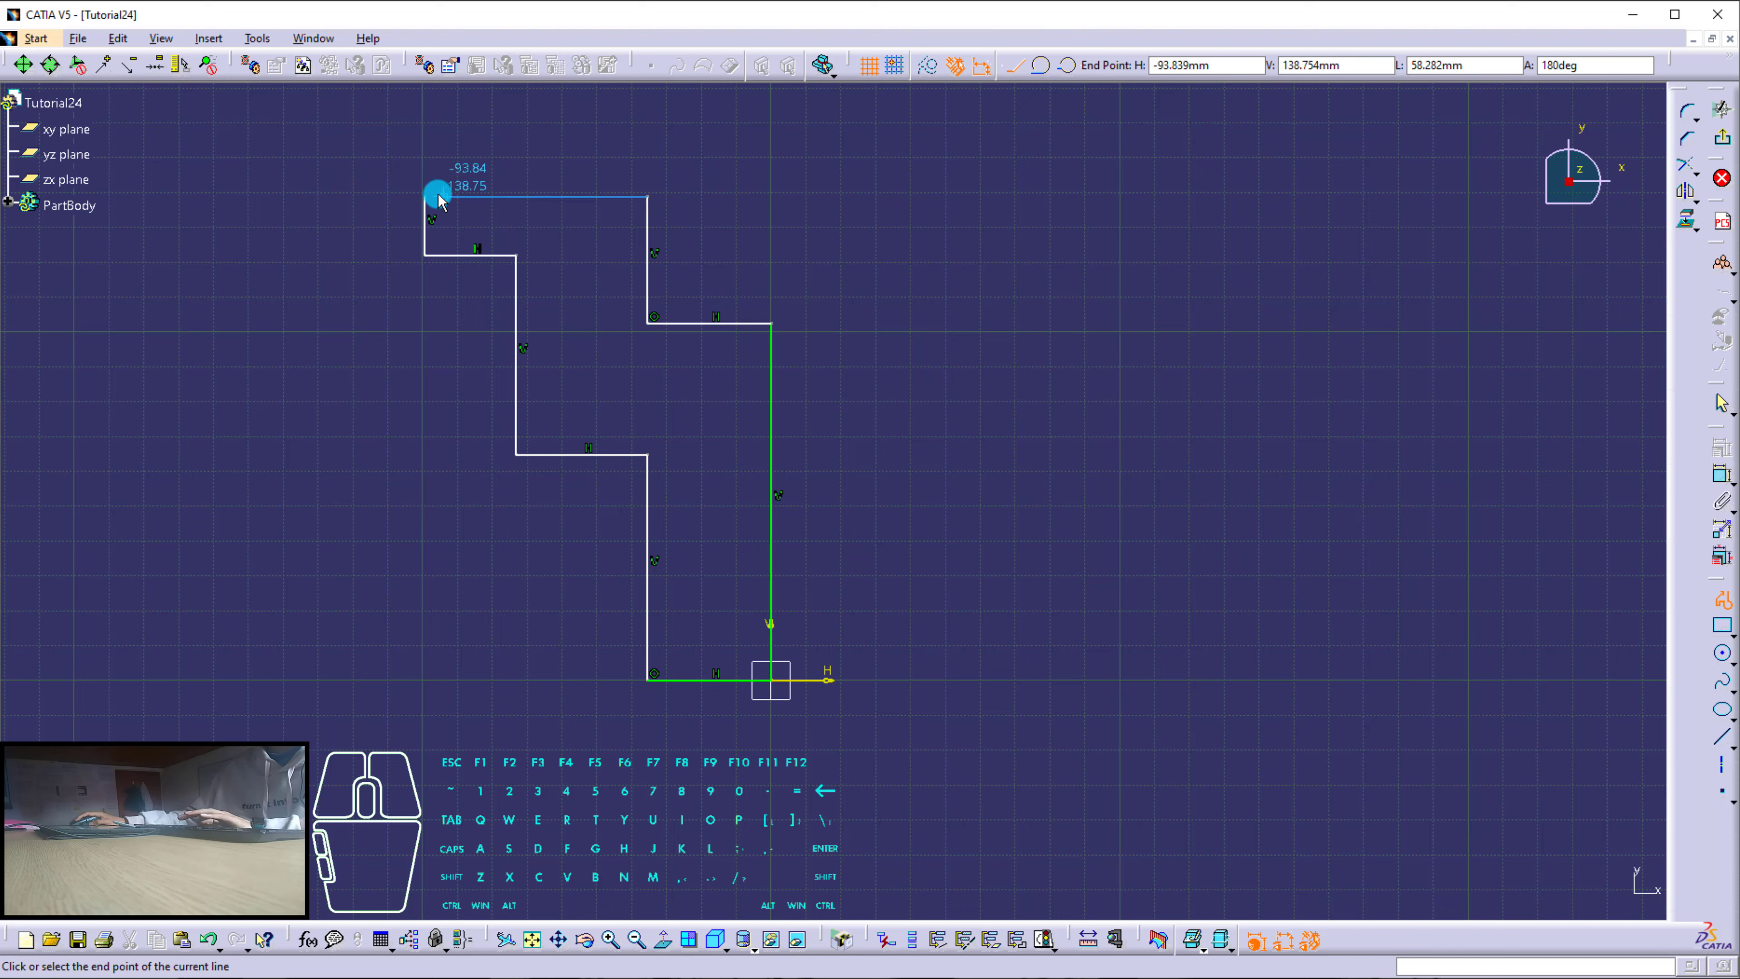
click(425, 197)
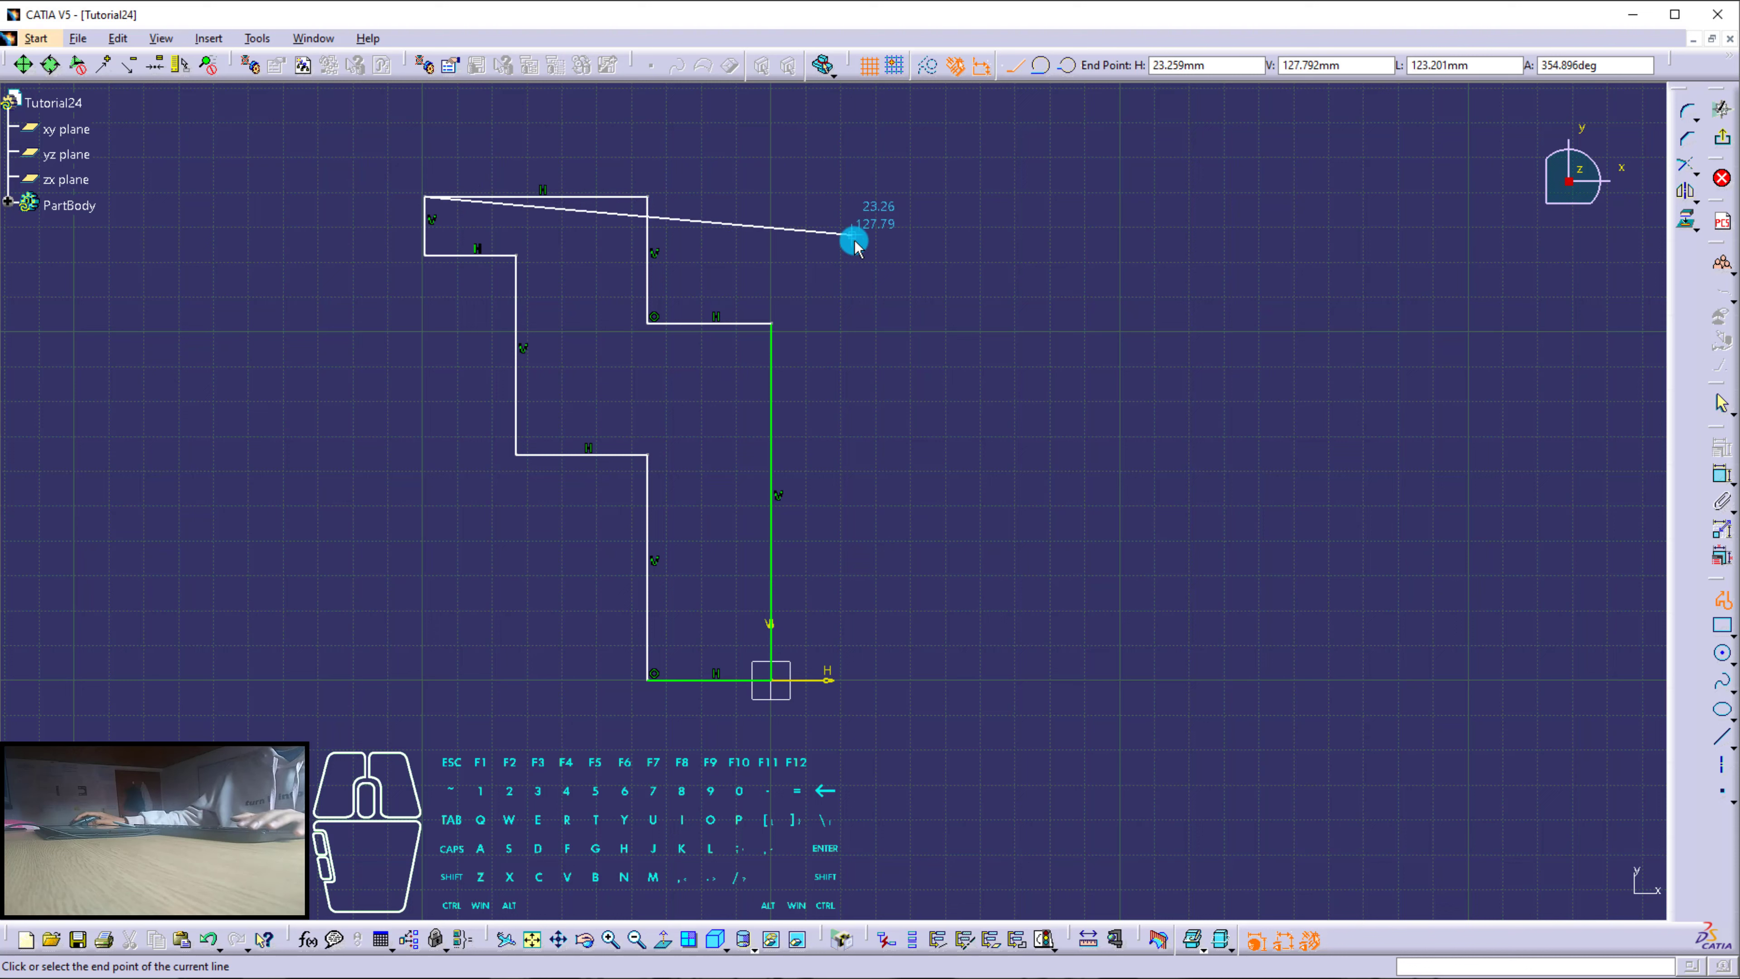
key(Escape)
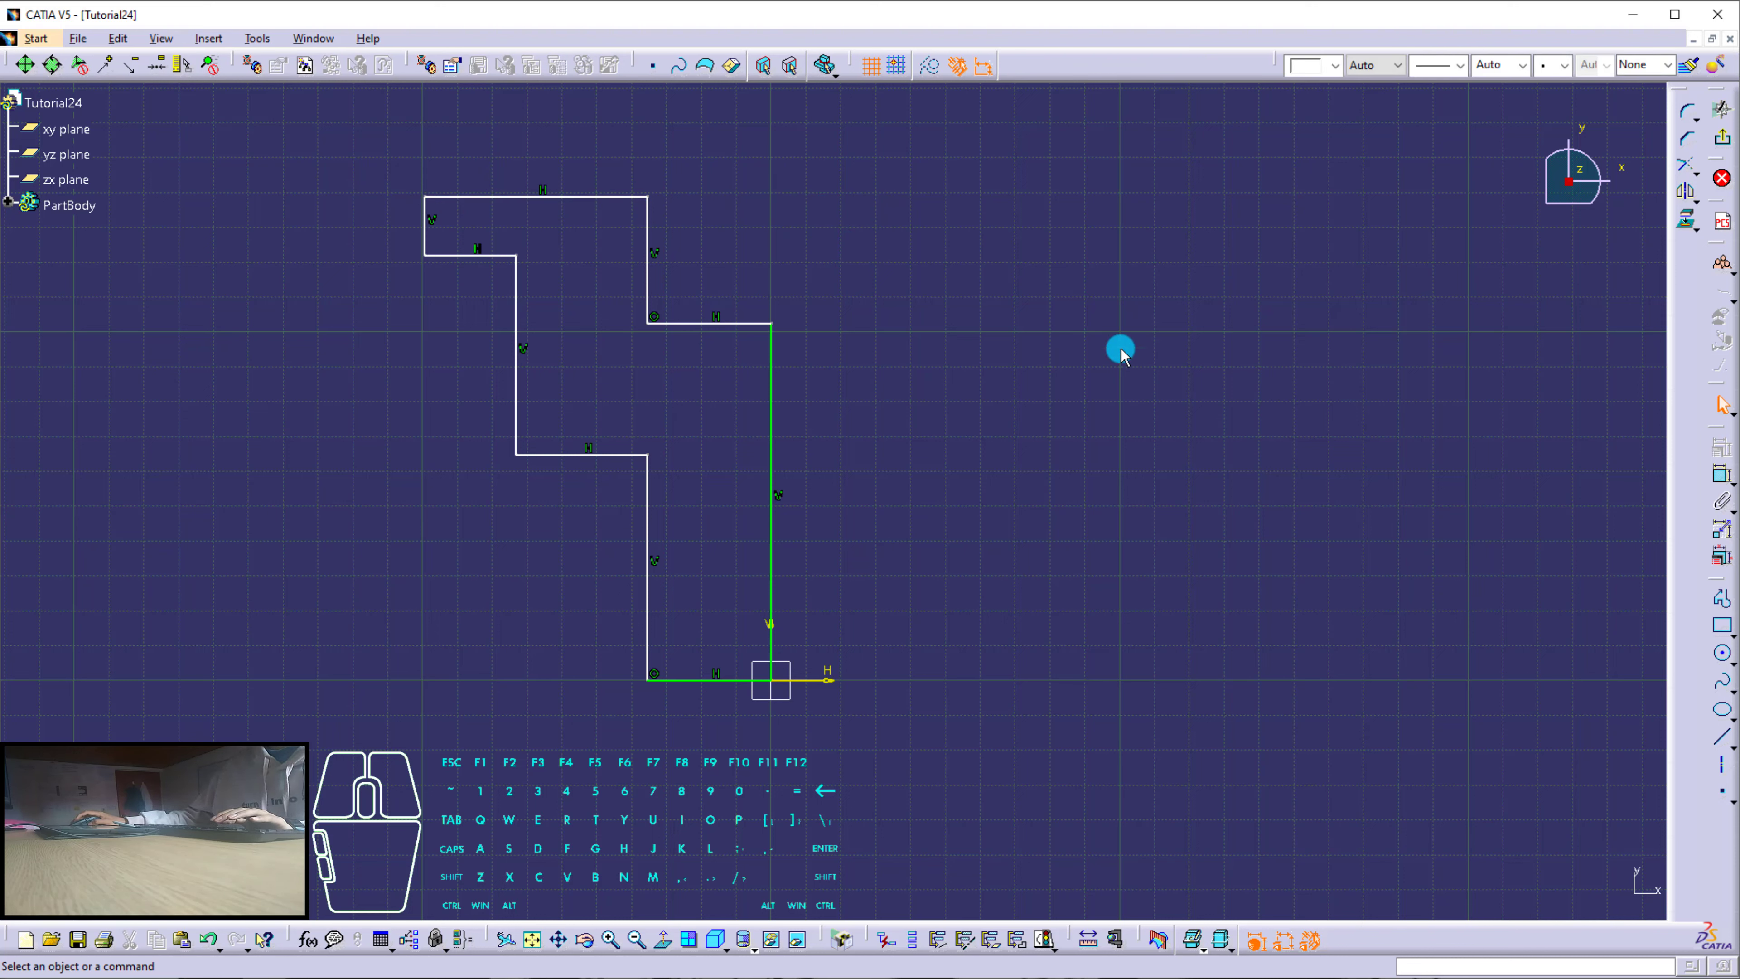
Move the recess's vertical edge outward to about 38 mm from the V axis.
click(675, 316)
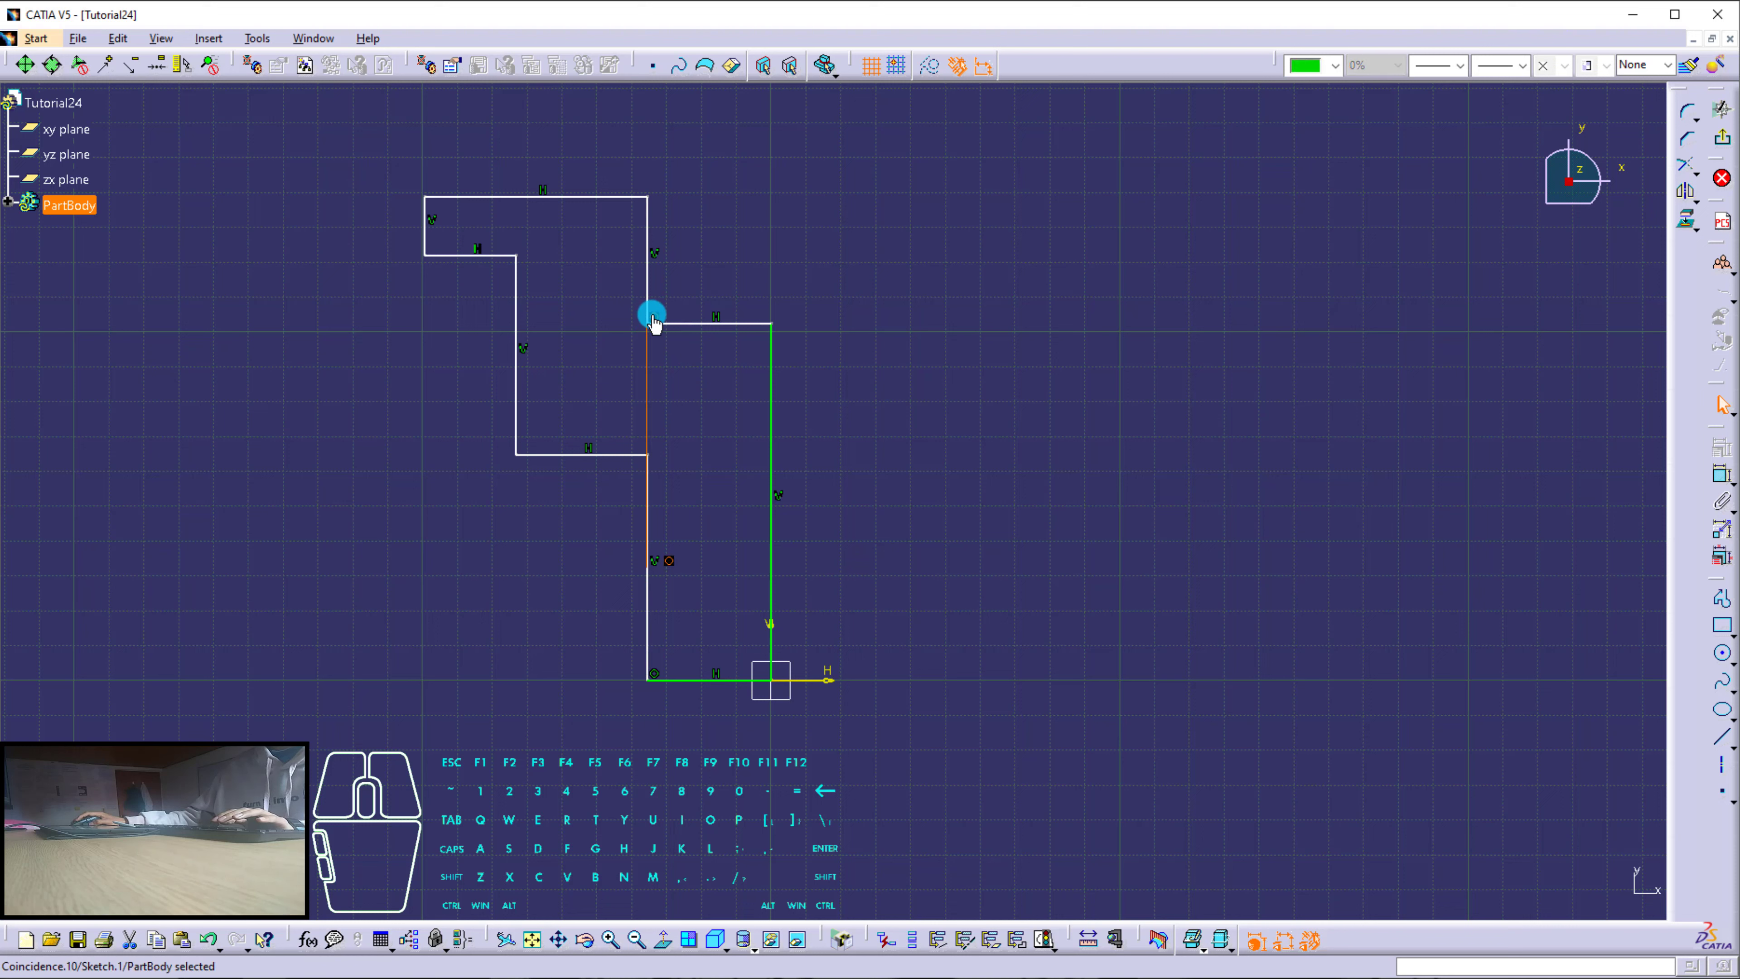
mouse_move(654, 292)
mouse_down()
mouse_move(668, 284)
mouse_move(633, 292)
mouse_move(651, 298)
mouse_move(640, 284)
mouse_move(641, 310)
mouse_move(637, 288)
mouse_up()
click(709, 299)
click(645, 321)
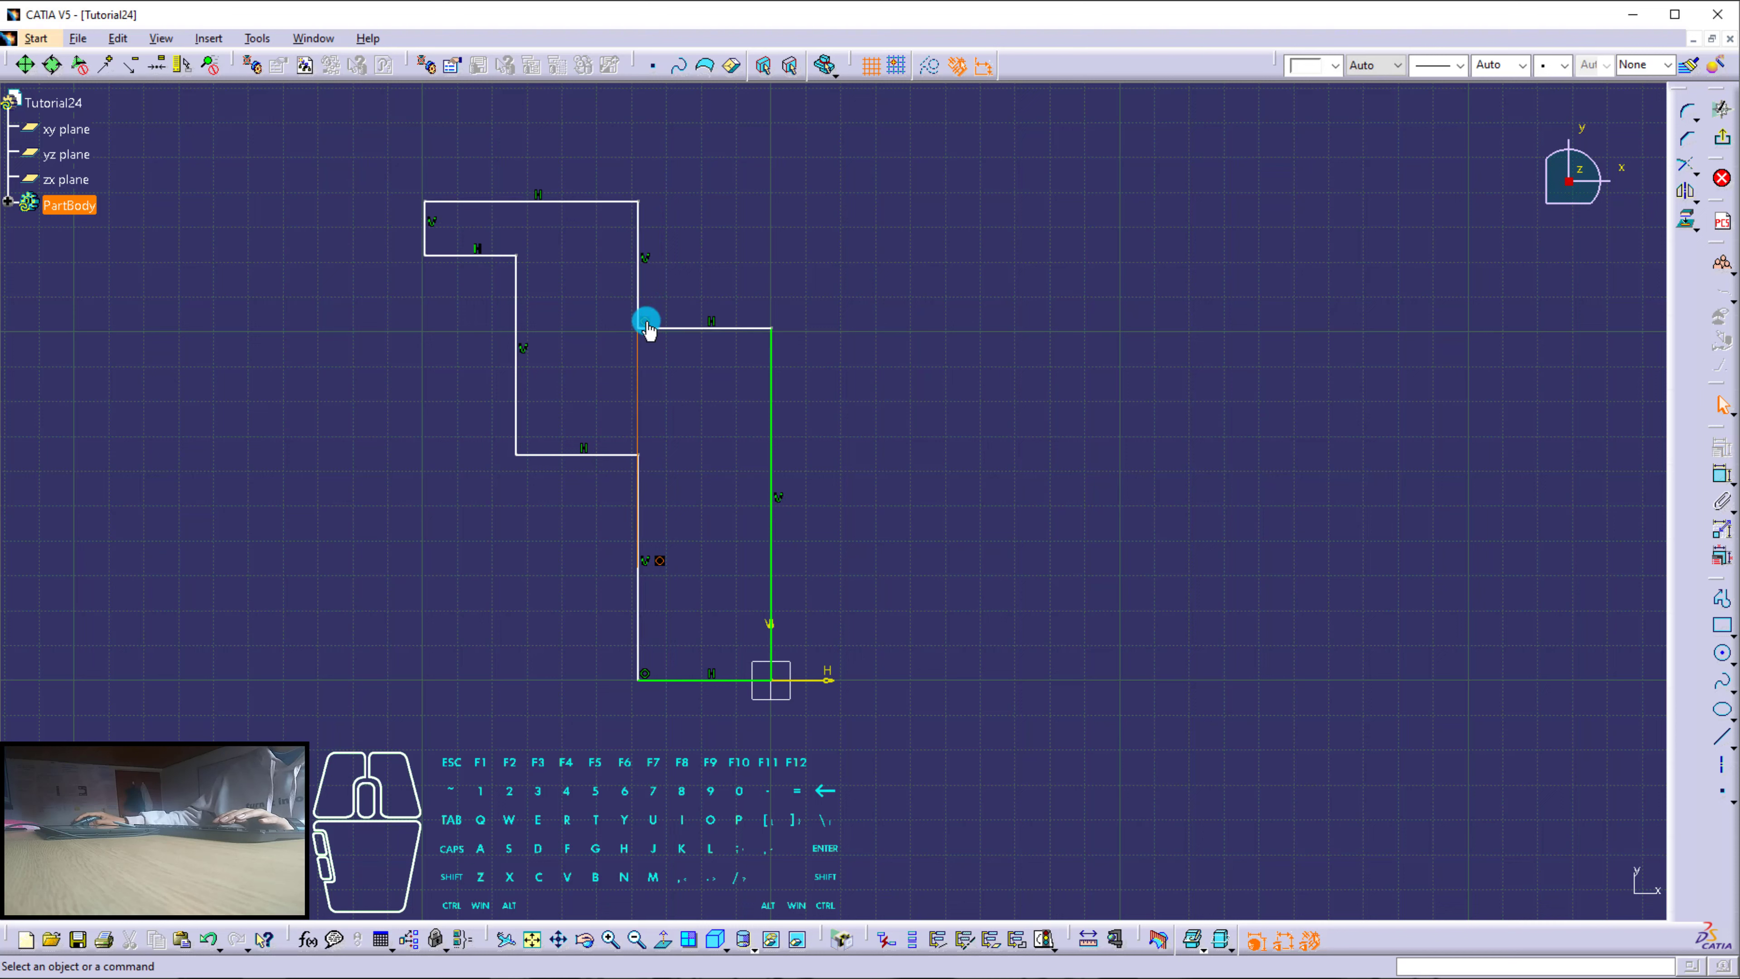
click(817, 306)
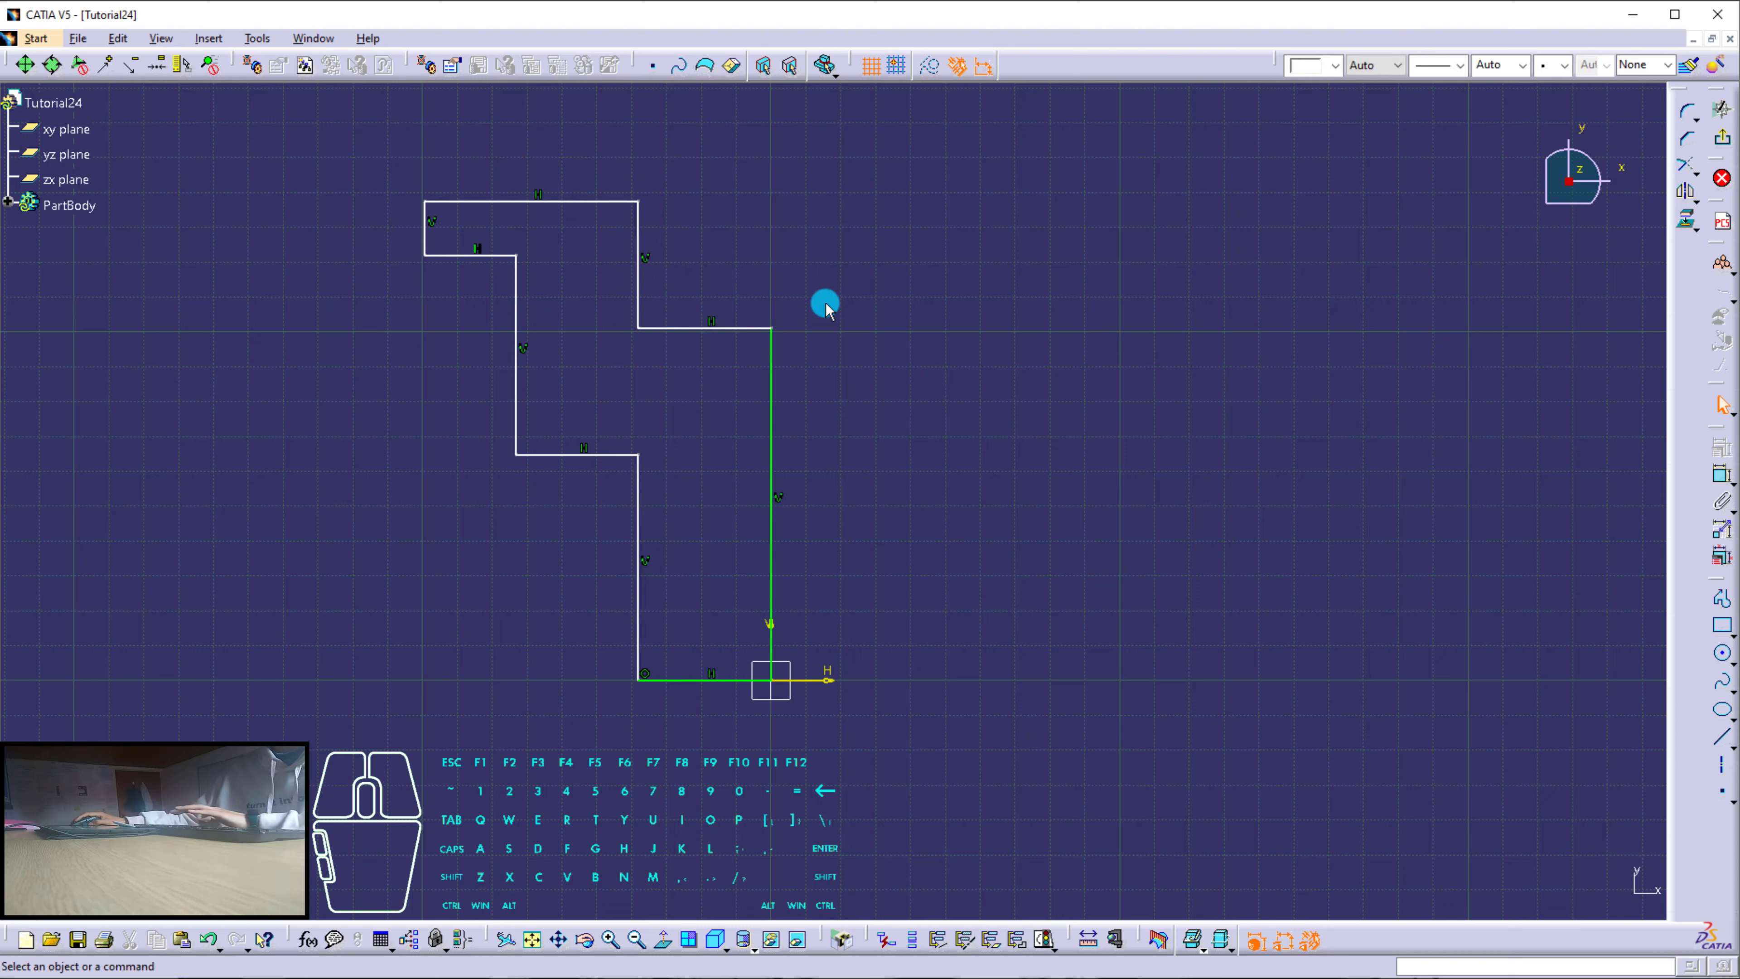
click(1721, 474)
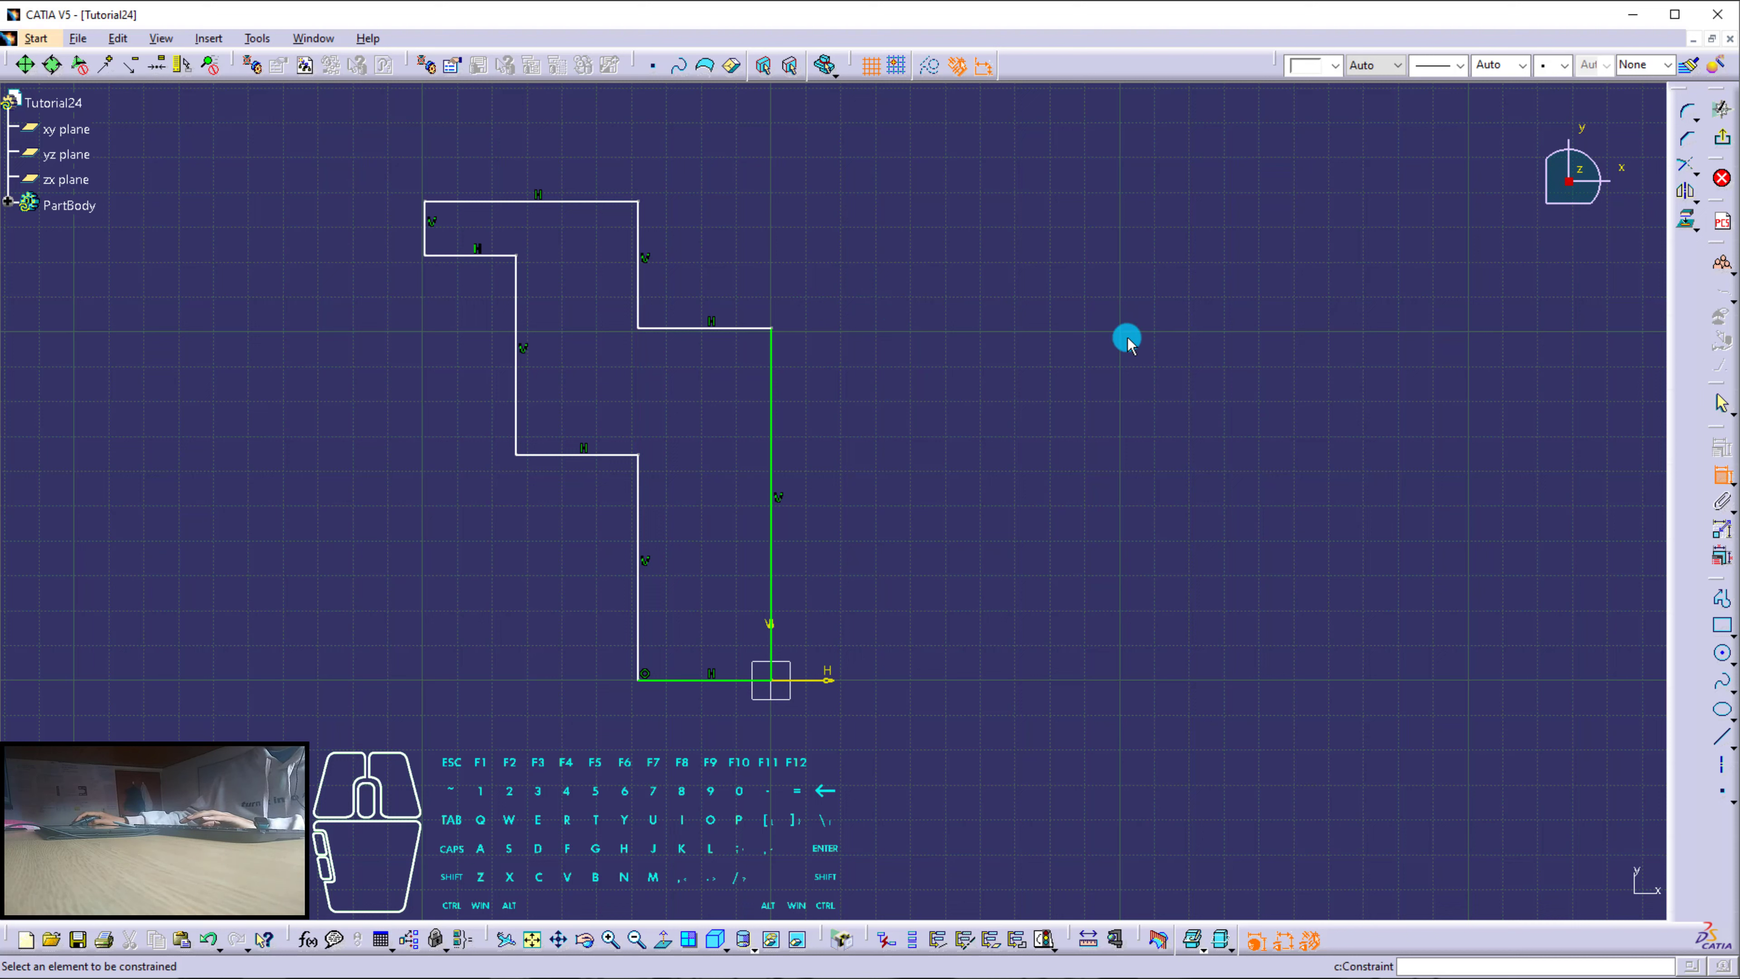
click(511, 202)
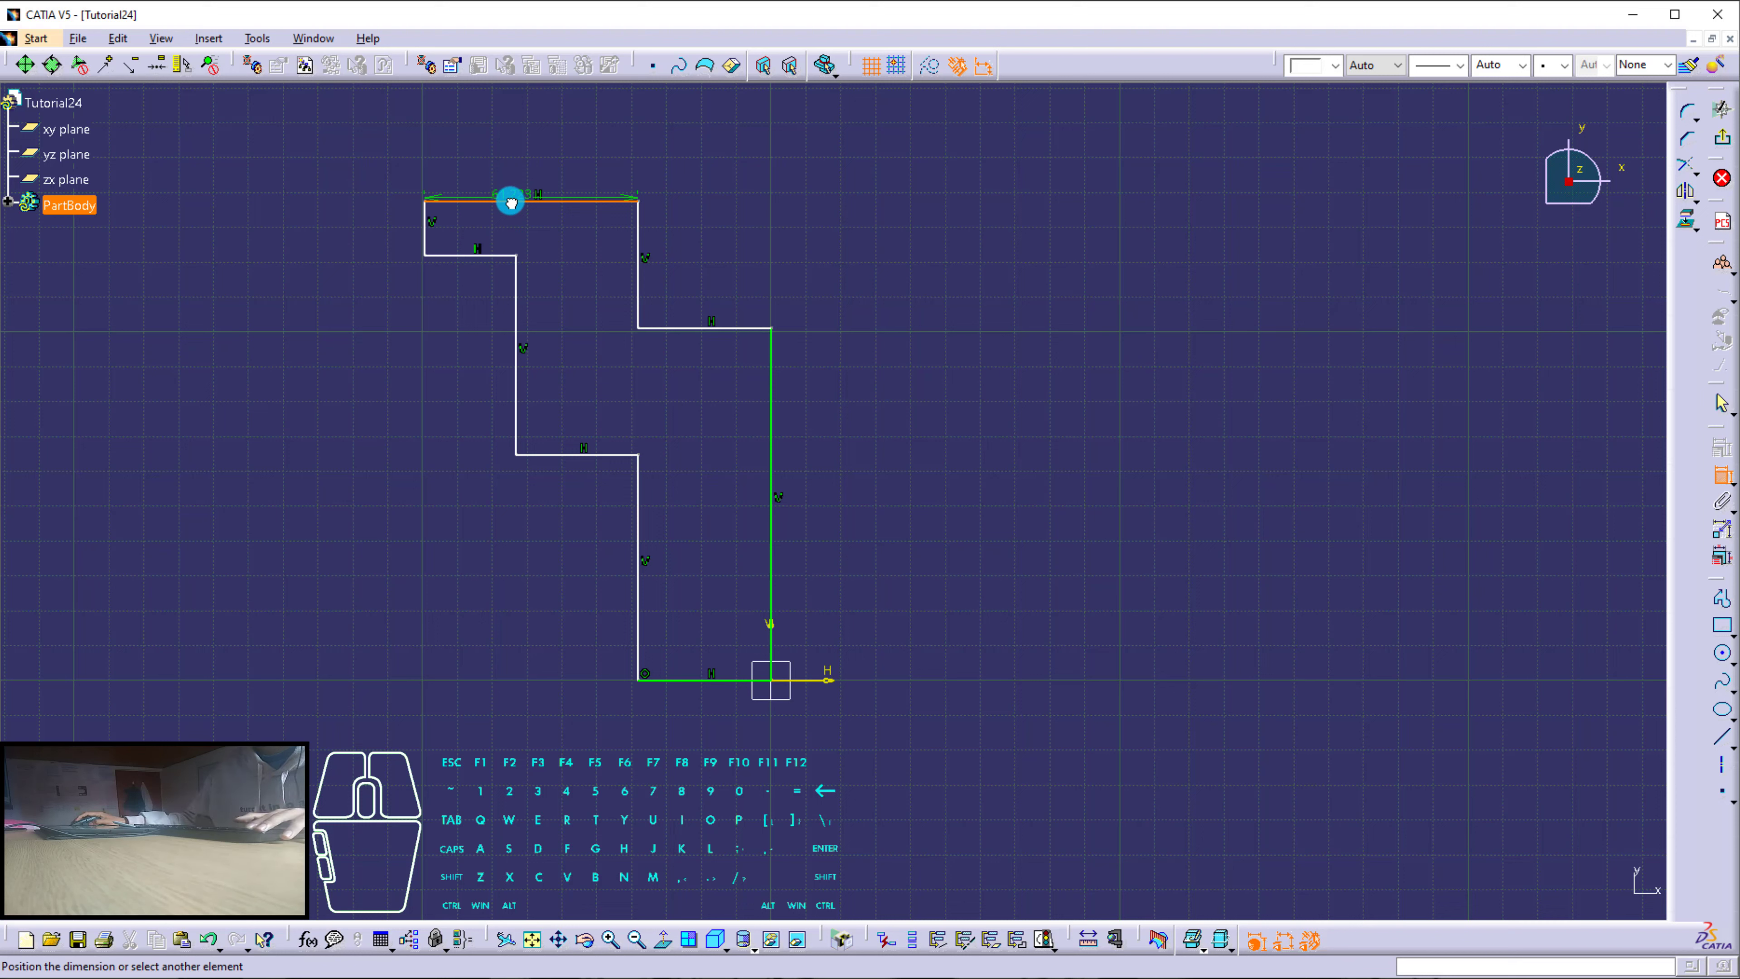
key(Escape)
Dimension the horizontal distances from the line on the V axis to the short outer edge and to the recess's vertical edge.
click(1722, 475)
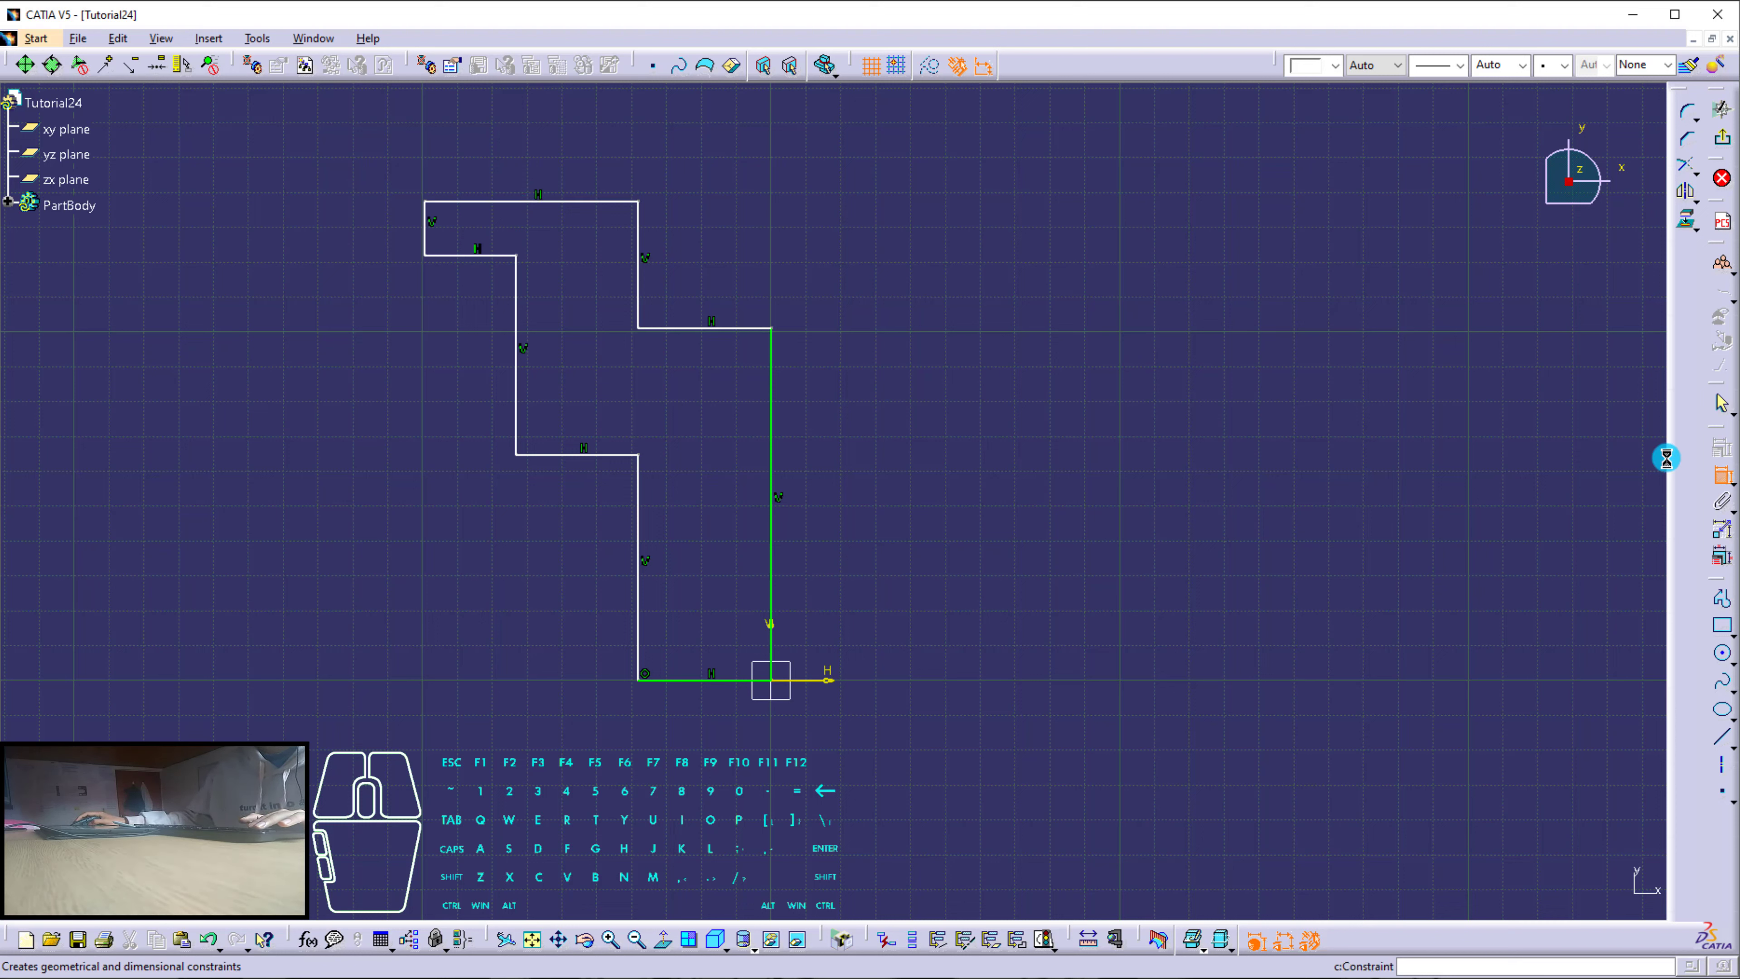
click(424, 231)
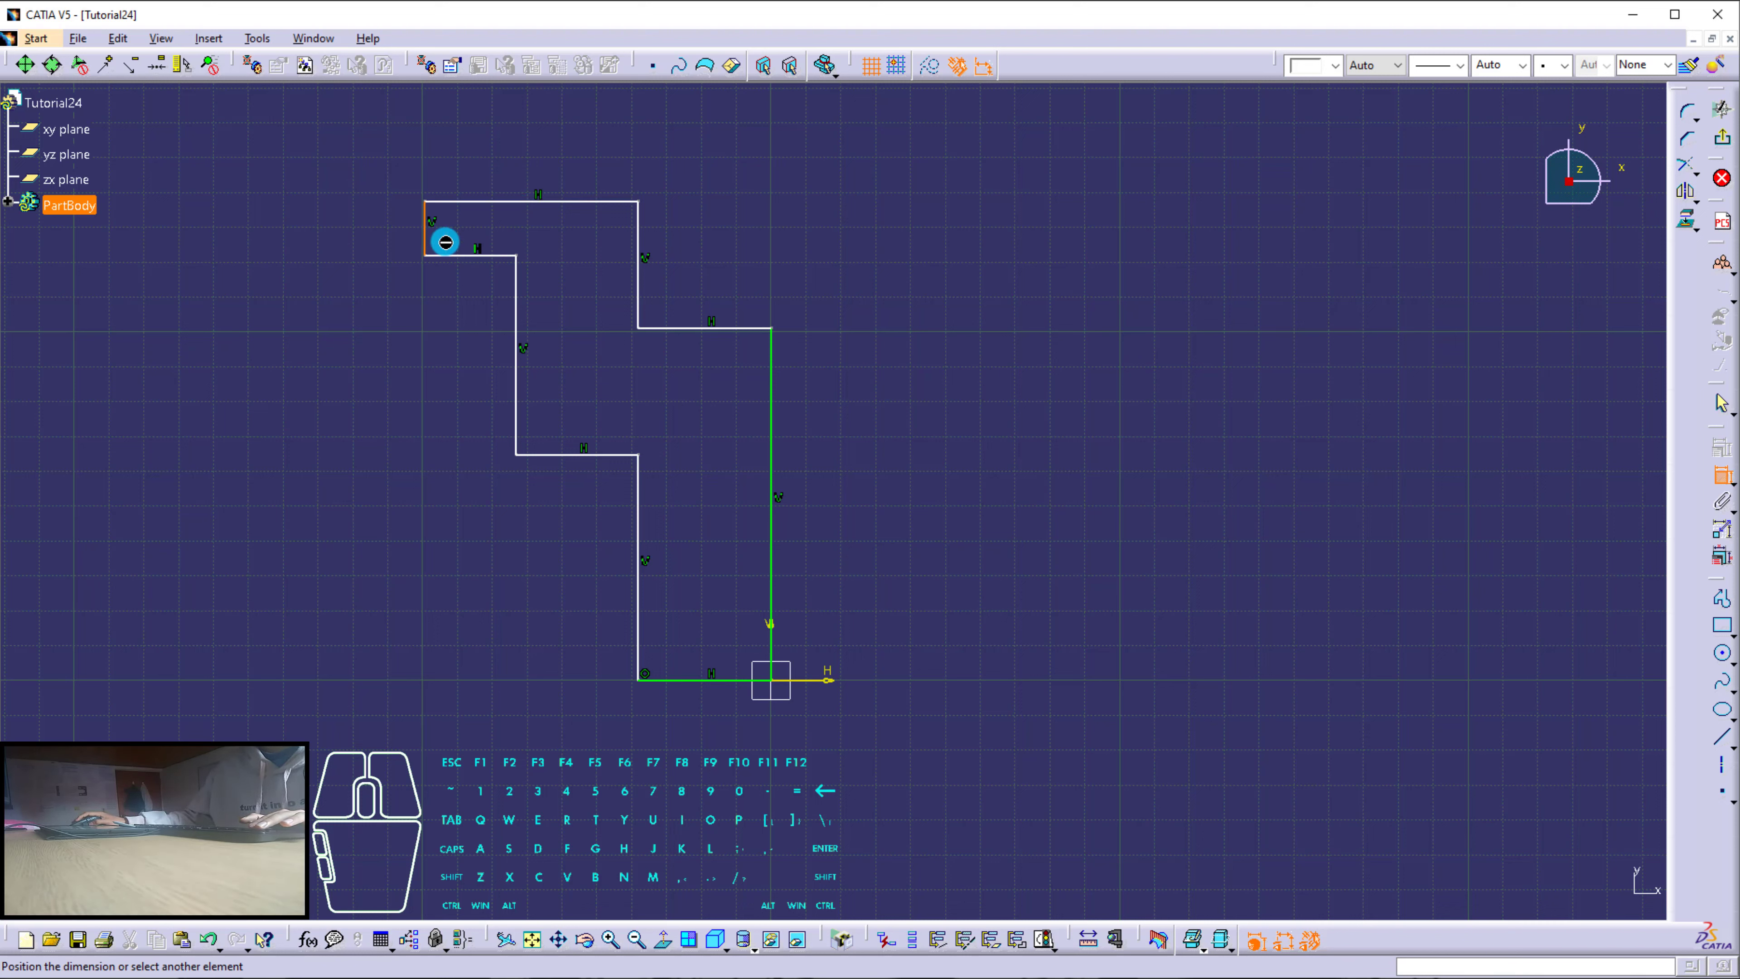
click(772, 363)
click(659, 139)
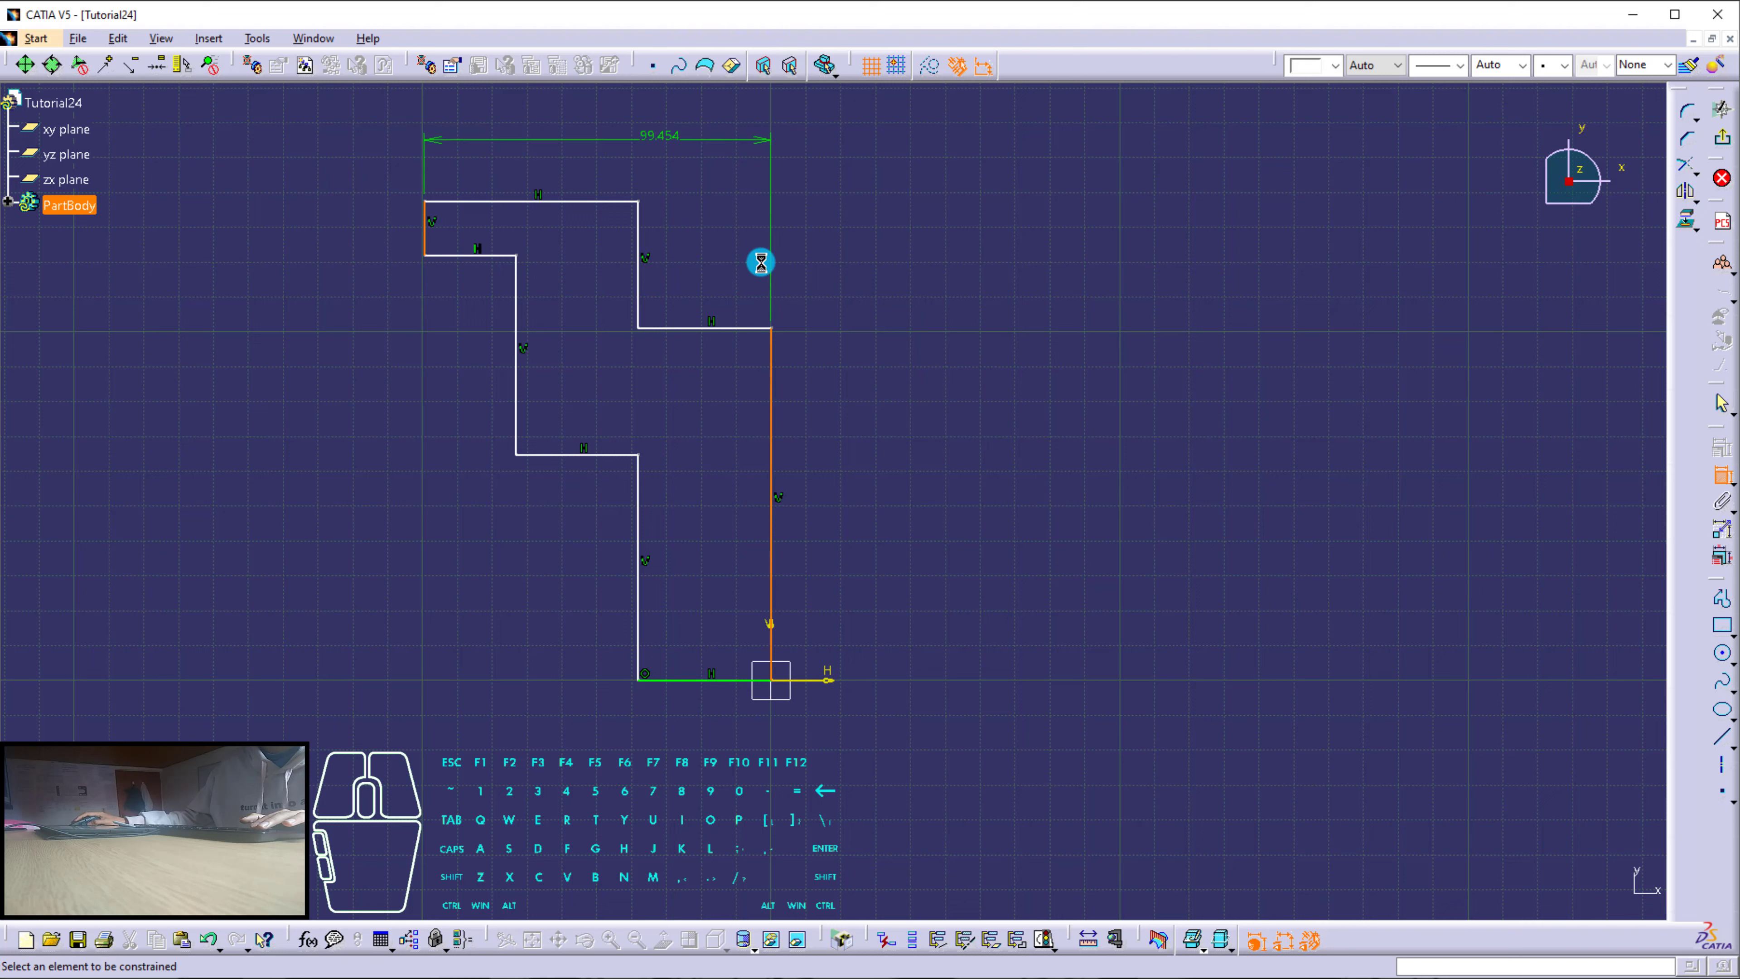
click(773, 364)
click(640, 279)
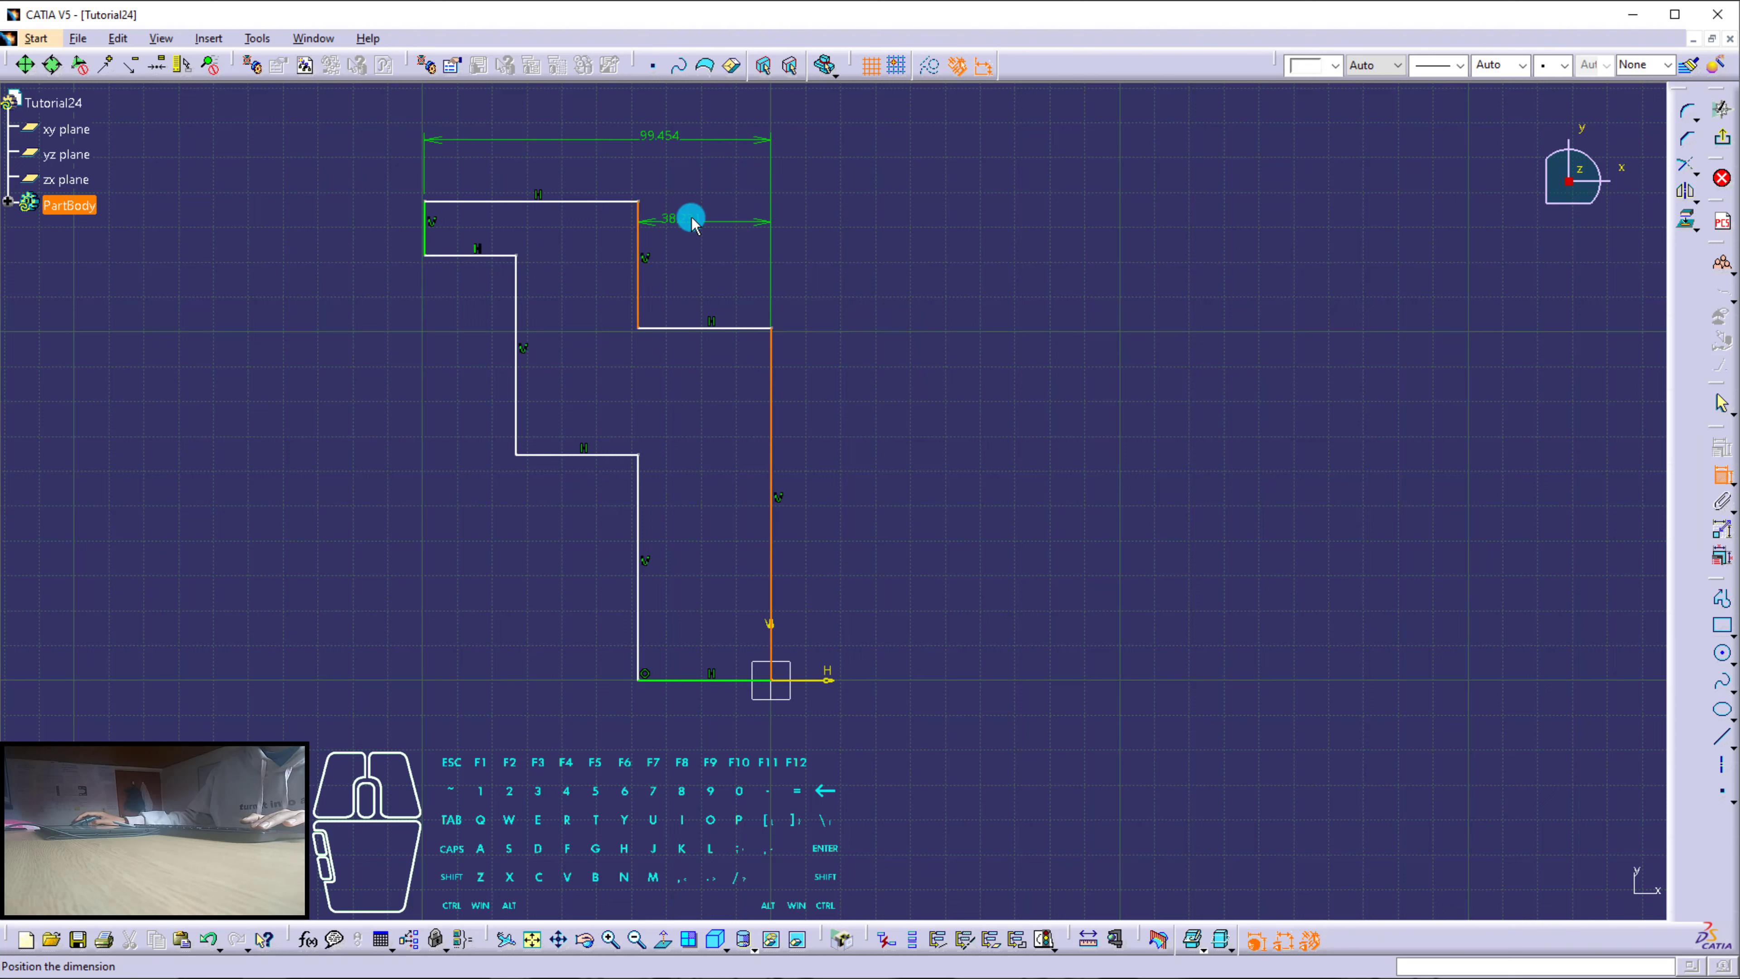
click(694, 219)
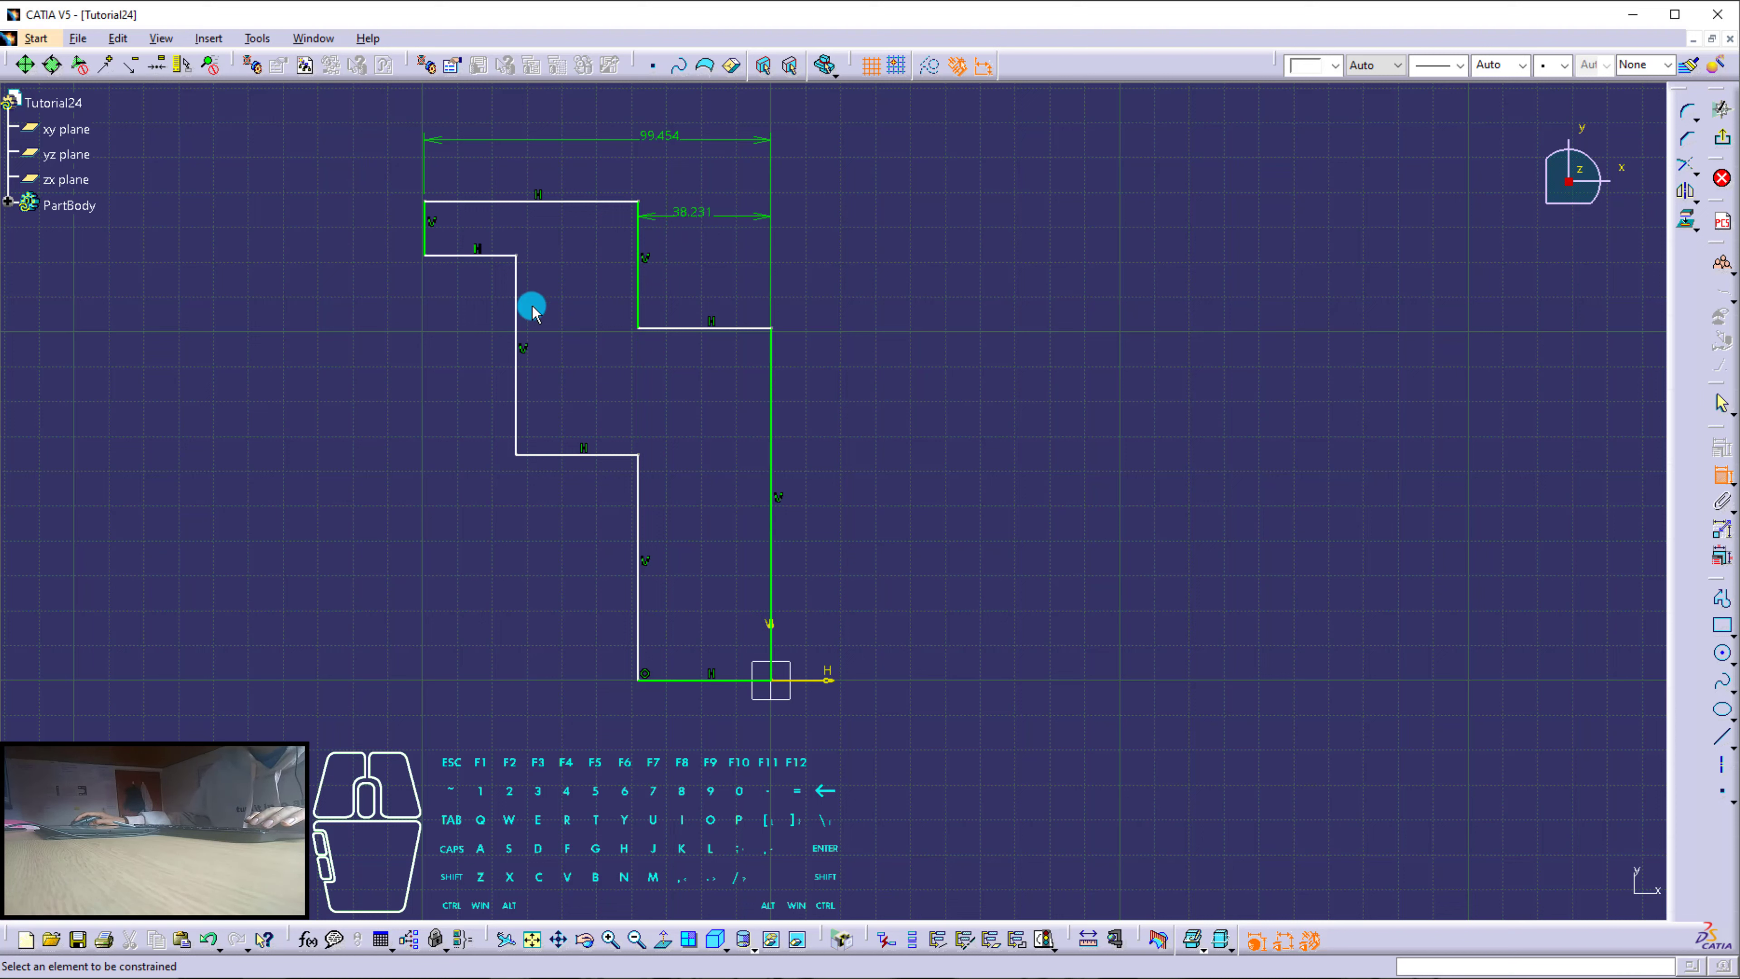
Dimension the vertical distances from the outline's top edge down to the upper ledge and to the lower ledge.
click(503, 257)
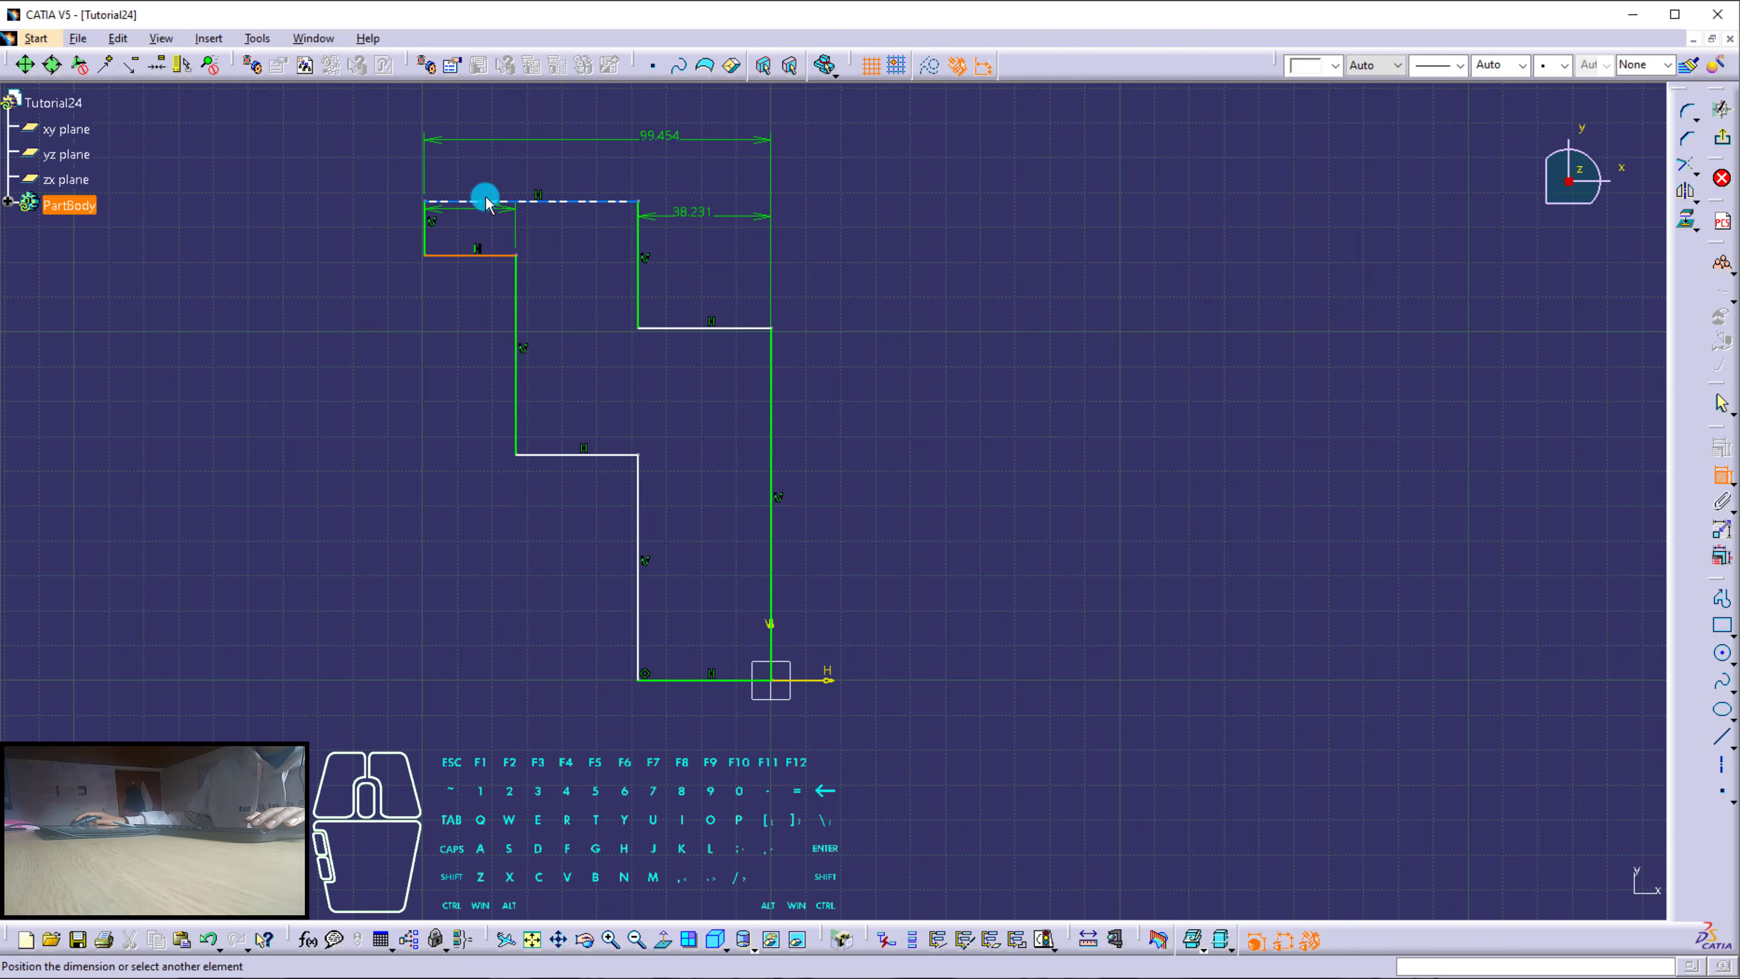
click(446, 201)
click(396, 226)
click(583, 455)
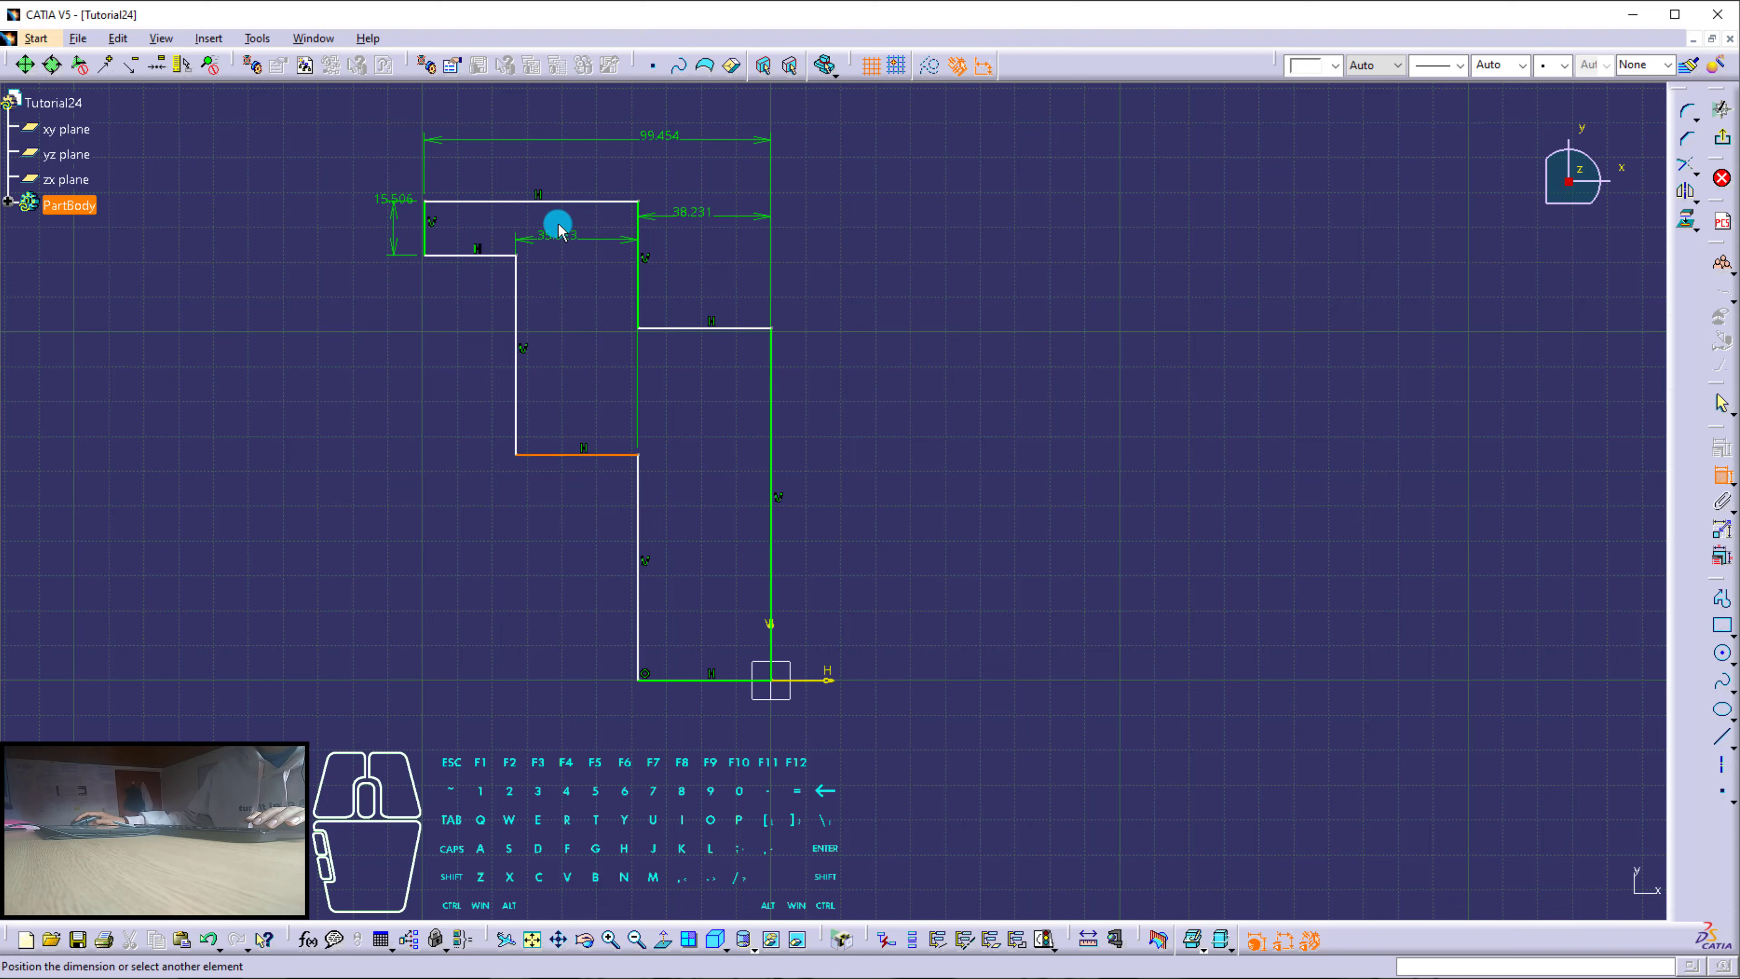
click(559, 204)
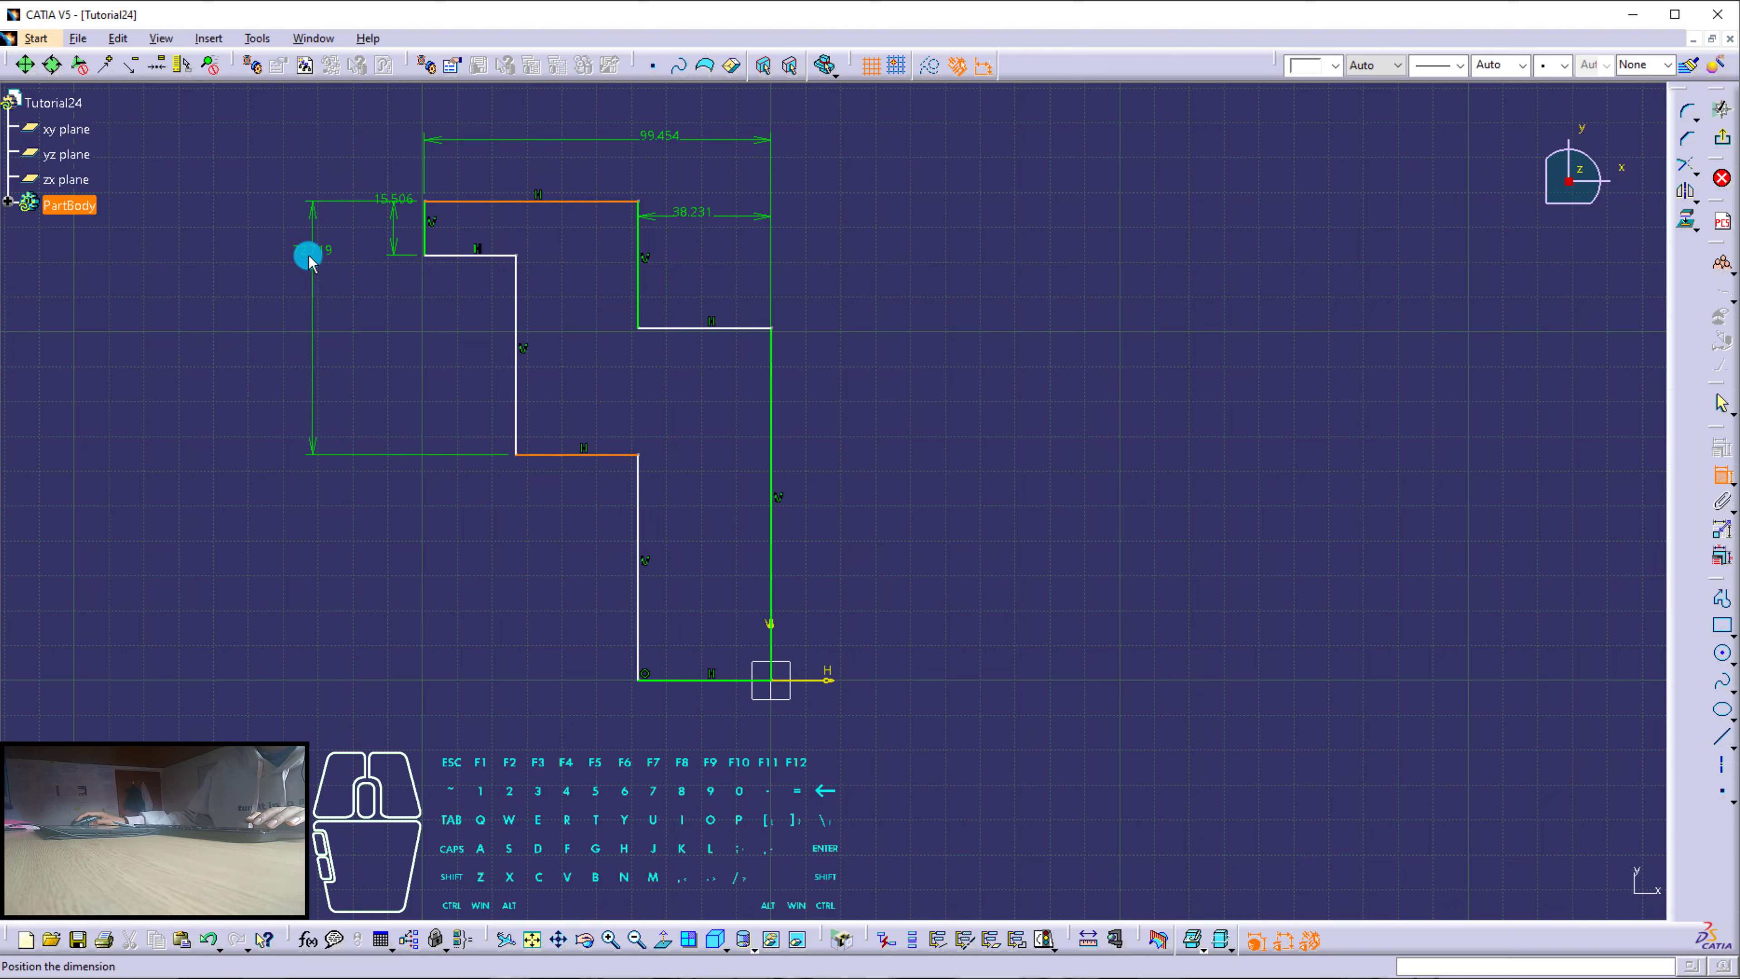
click(312, 260)
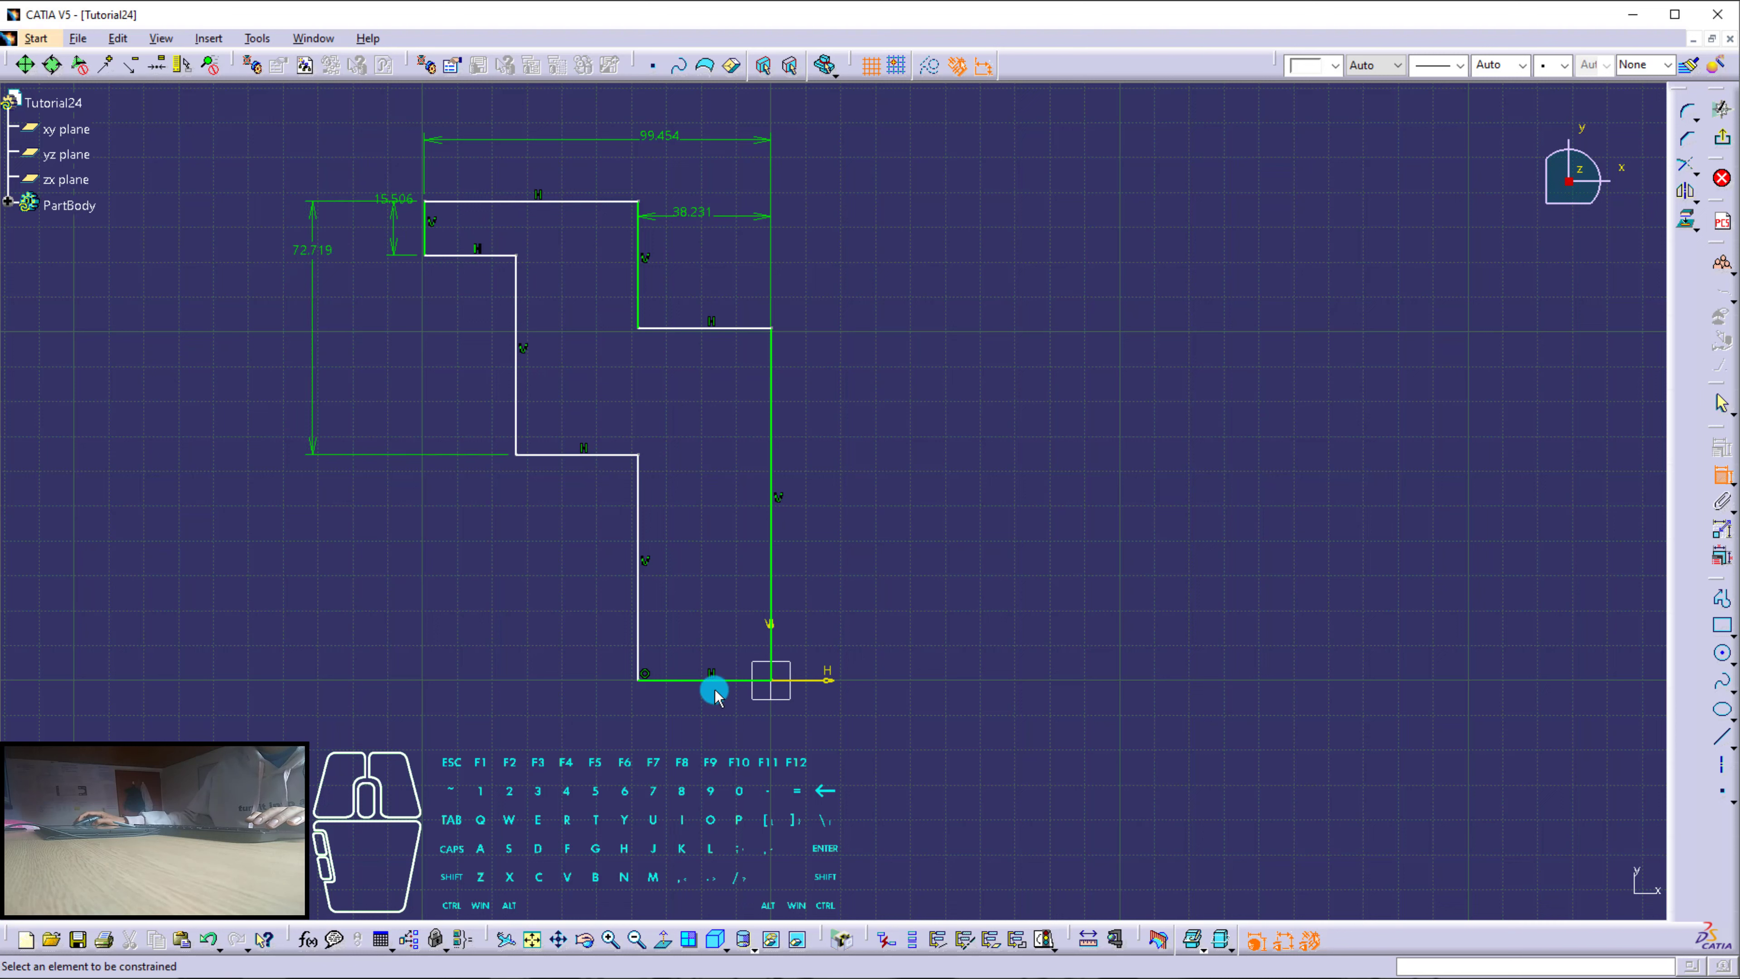
Dimension the overall vertical distance between the outline's bottom edge on the H axis and its top edge.
click(695, 683)
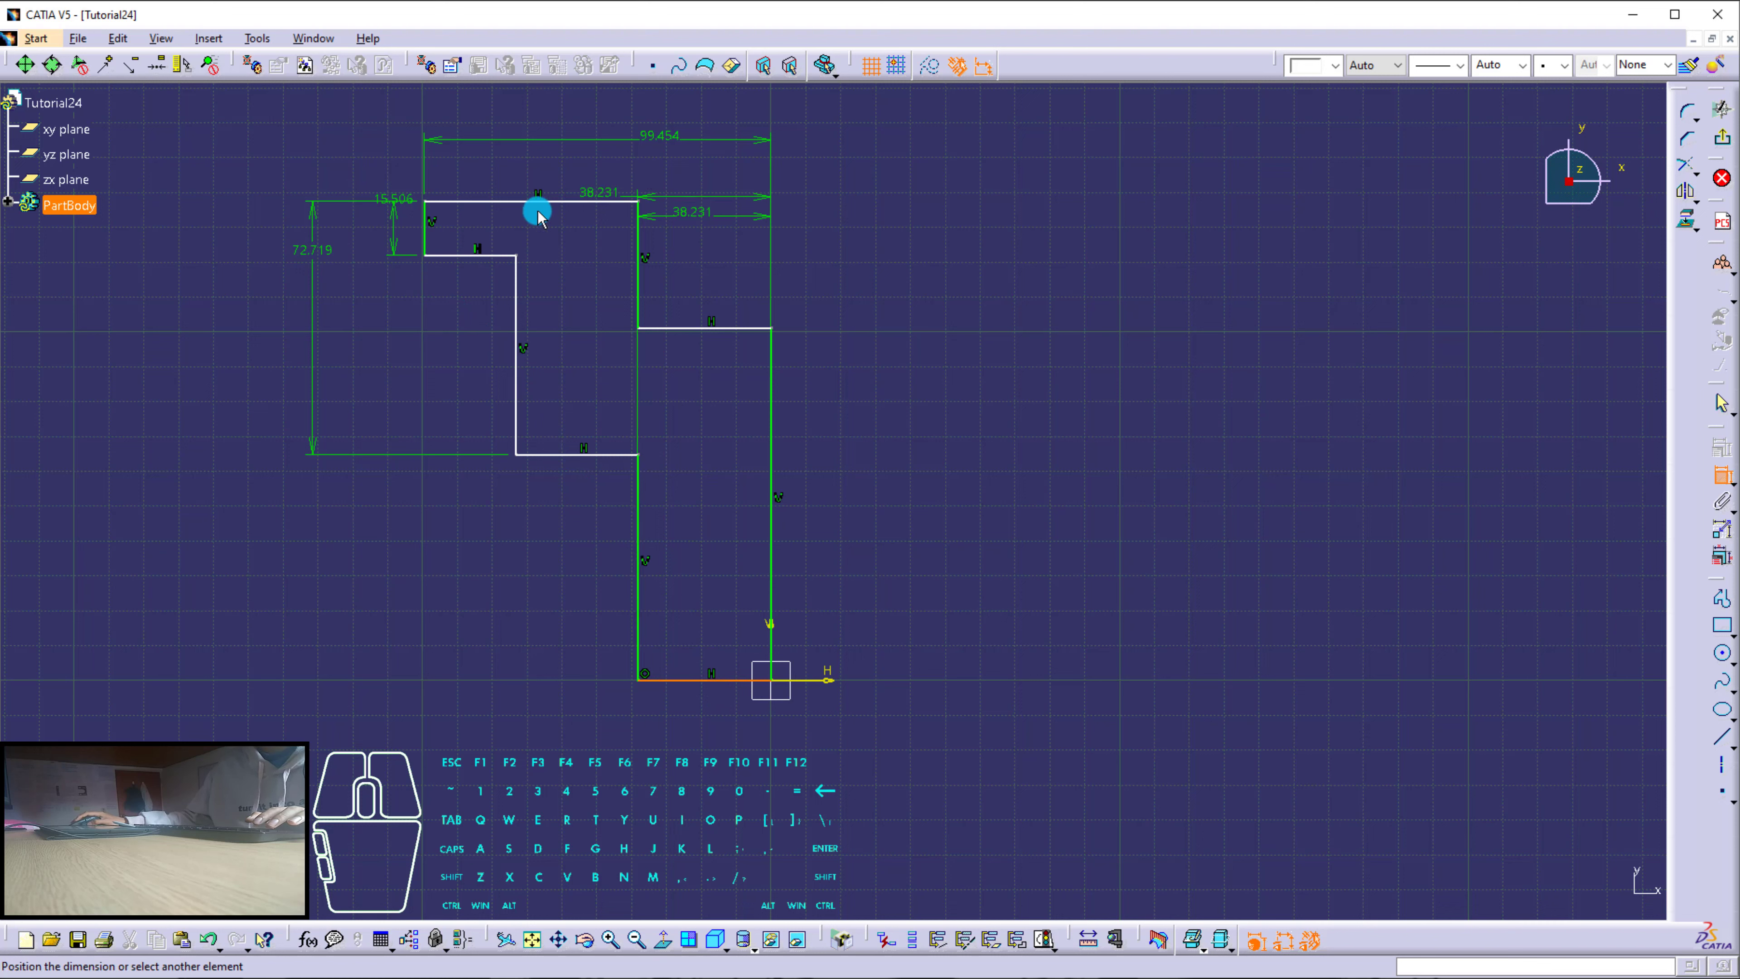
click(608, 202)
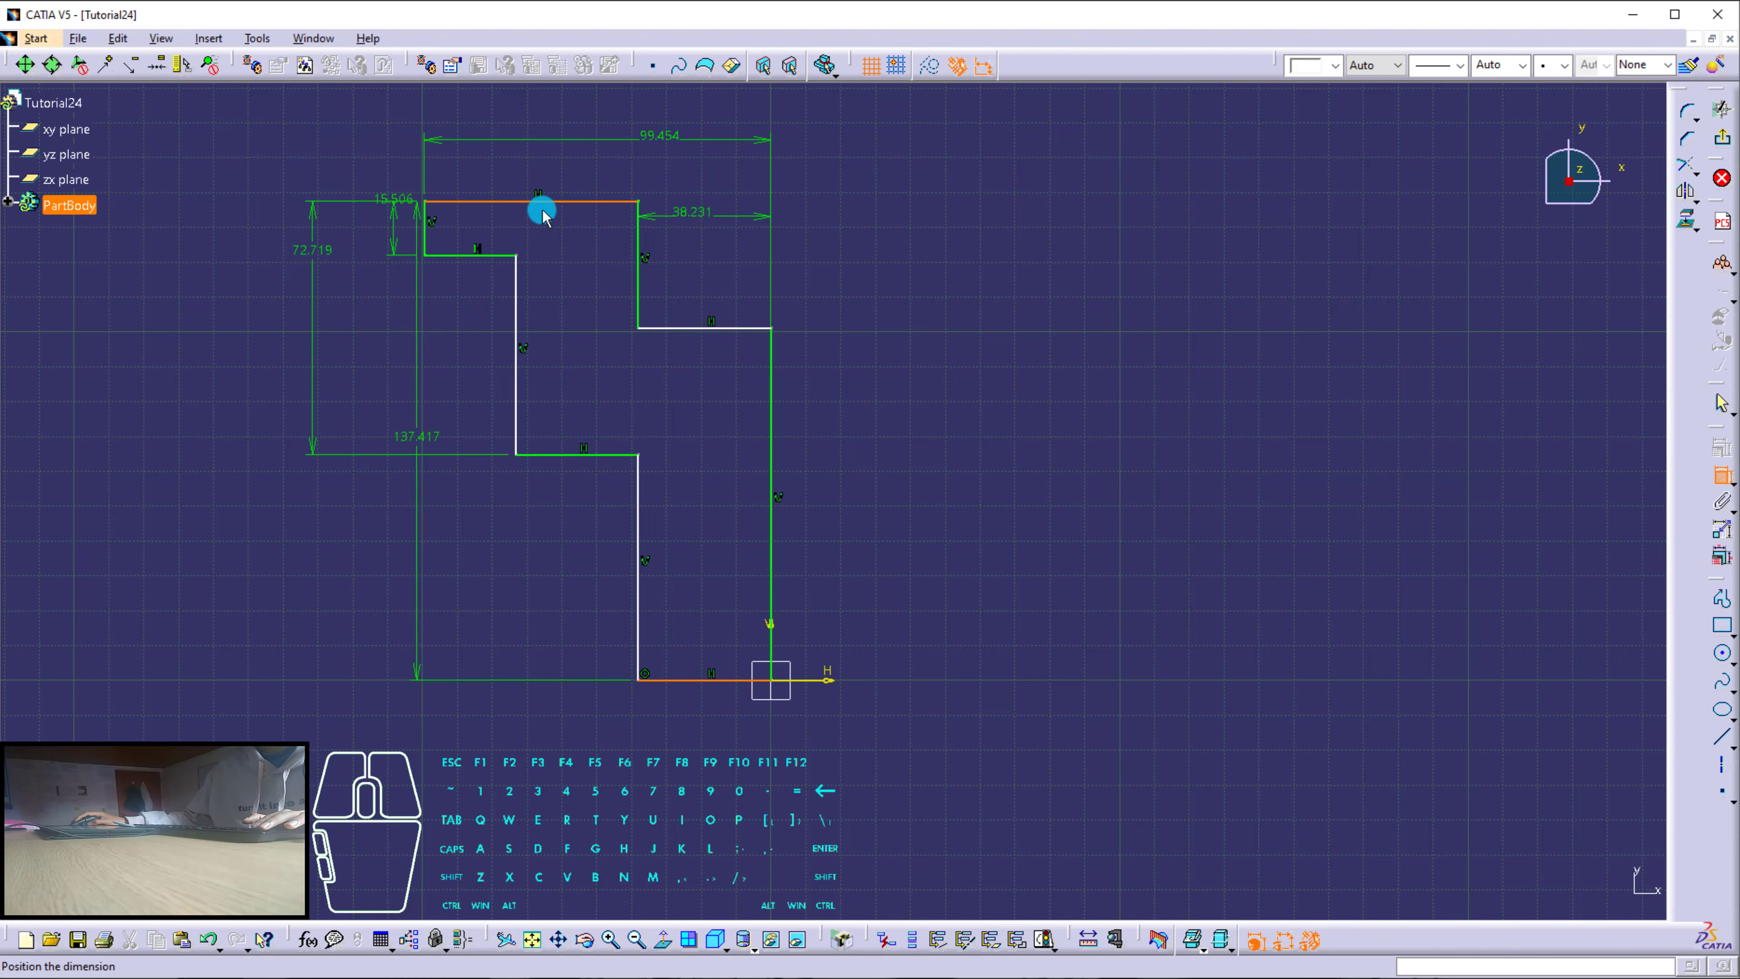
click(226, 236)
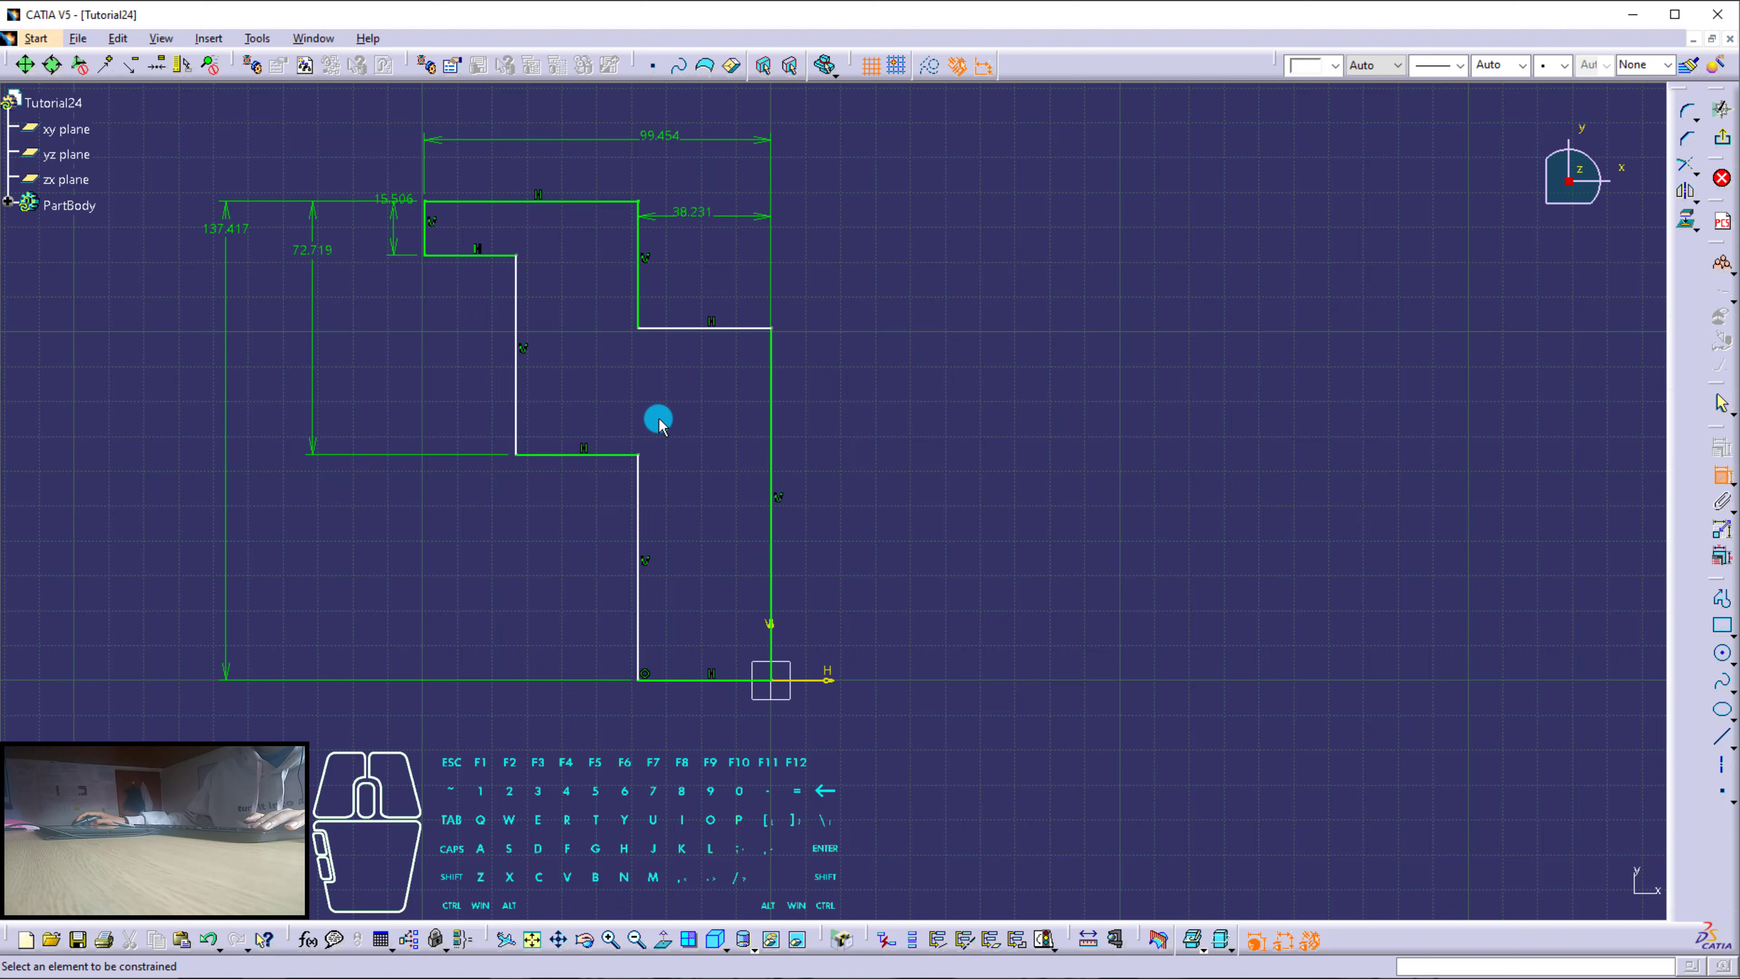
click(518, 373)
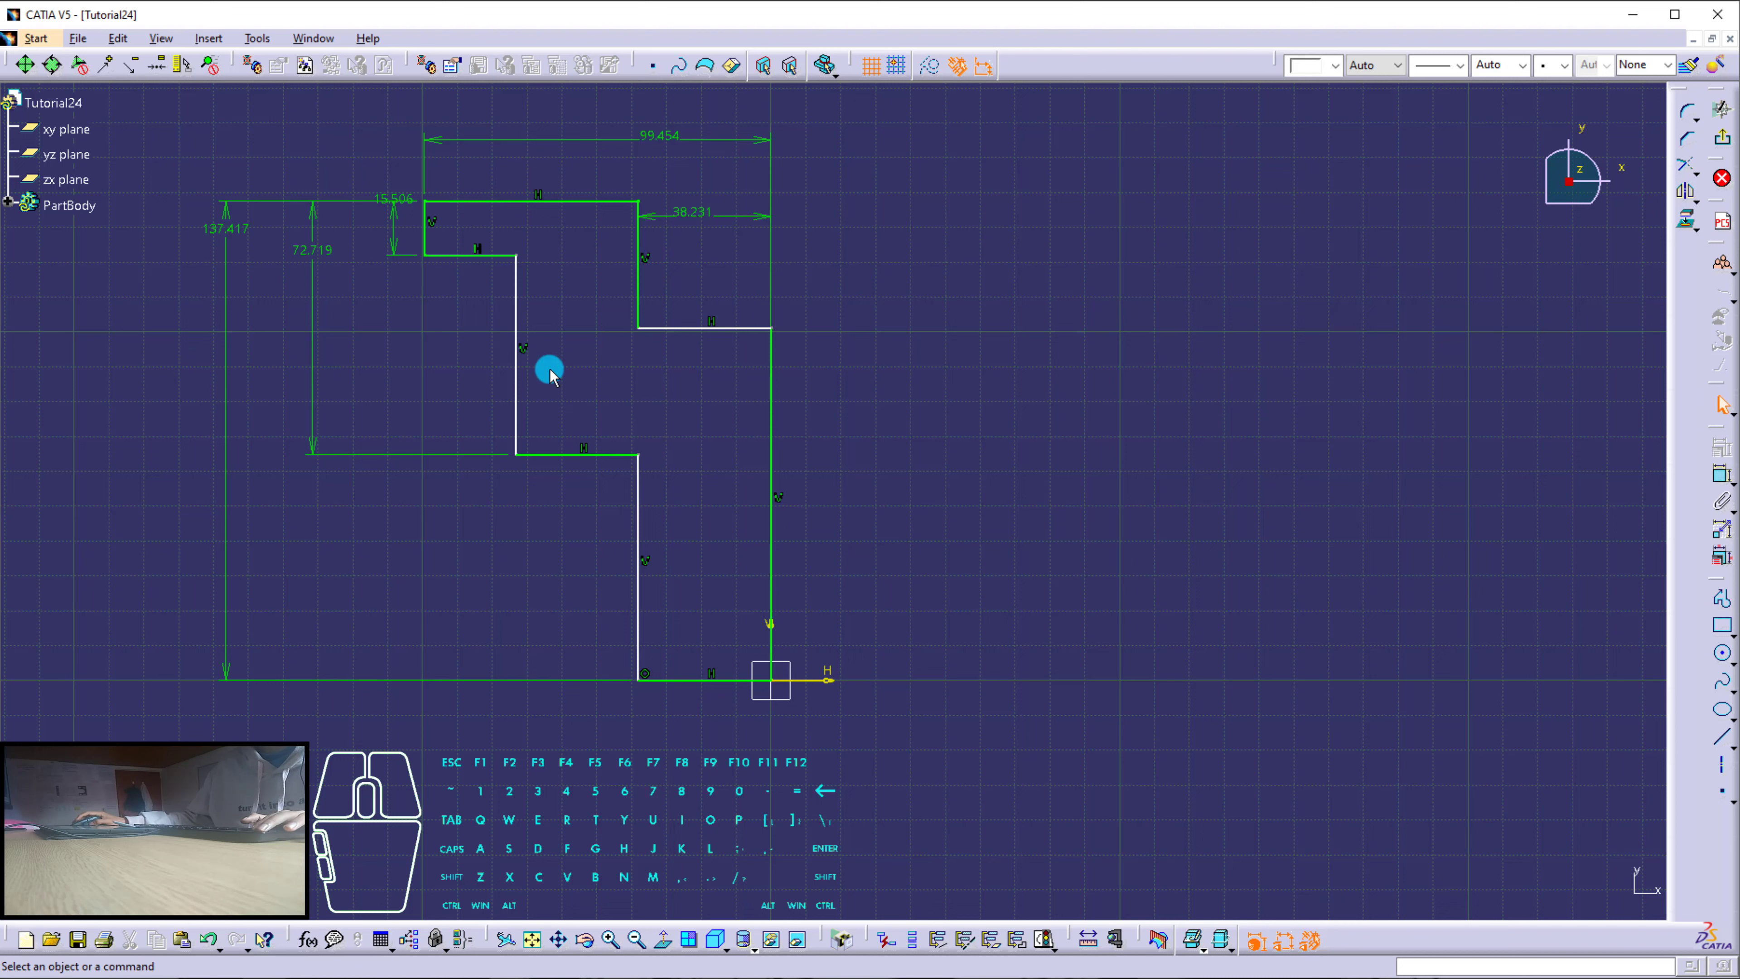
Move the recess's horizontal edge to about 35 mm below the top edge and the ledges' connecting vertical edge about 29 mm from the outer edge.
mouse_move(516, 373)
mouse_down()
mouse_move(462, 384)
mouse_move(517, 389)
mouse_up()
mouse_move(691, 332)
mouse_down()
mouse_move(687, 358)
mouse_move(691, 338)
mouse_move(647, 298)
mouse_move(679, 338)
mouse_move(687, 291)
mouse_move(676, 346)
mouse_up()
click(679, 341)
click(659, 358)
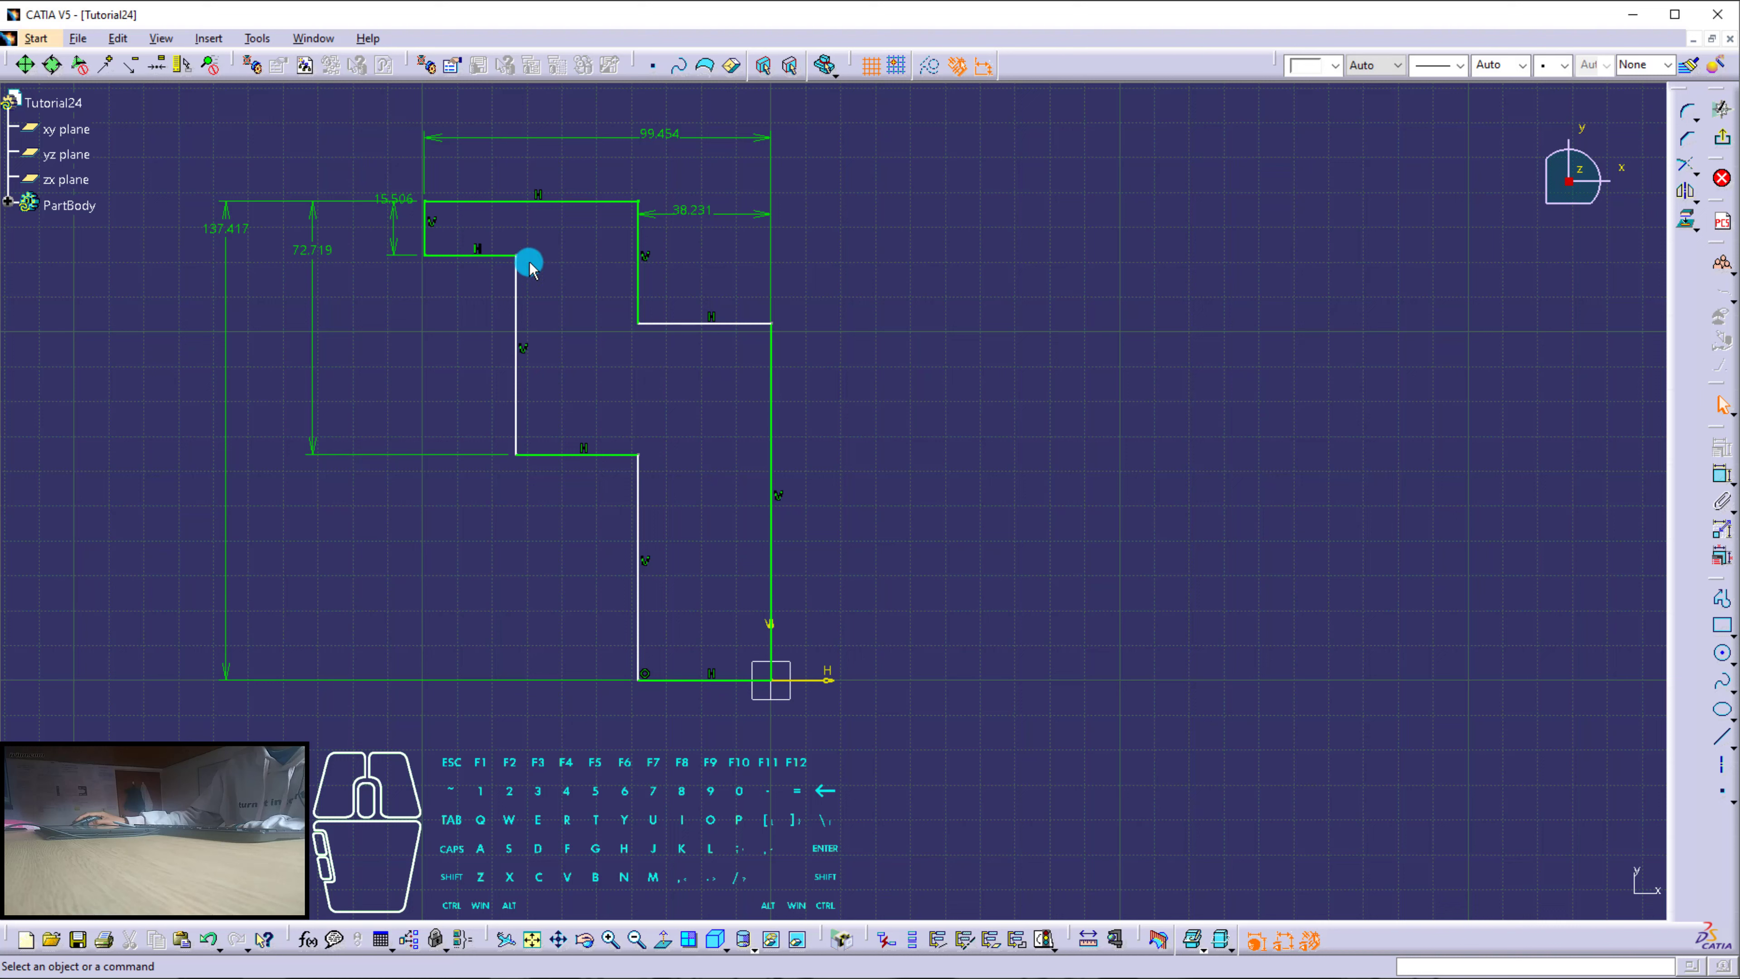
drag(494, 256, 532, 250)
click(719, 369)
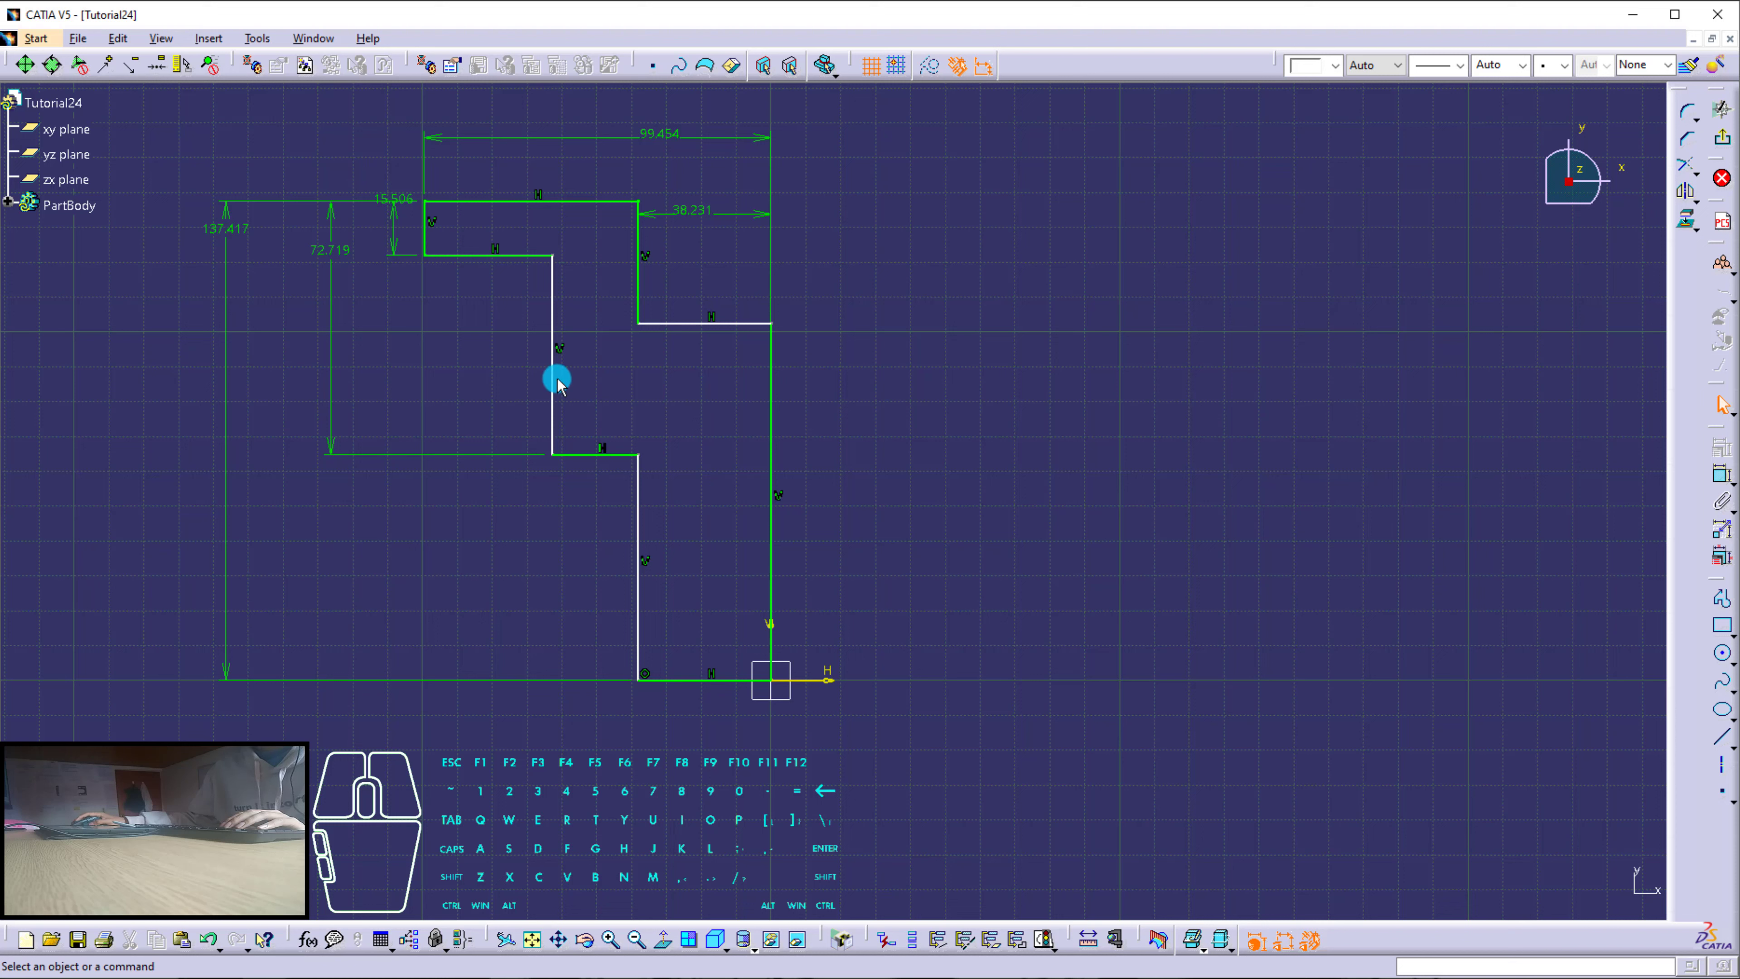
drag(553, 386, 526, 381)
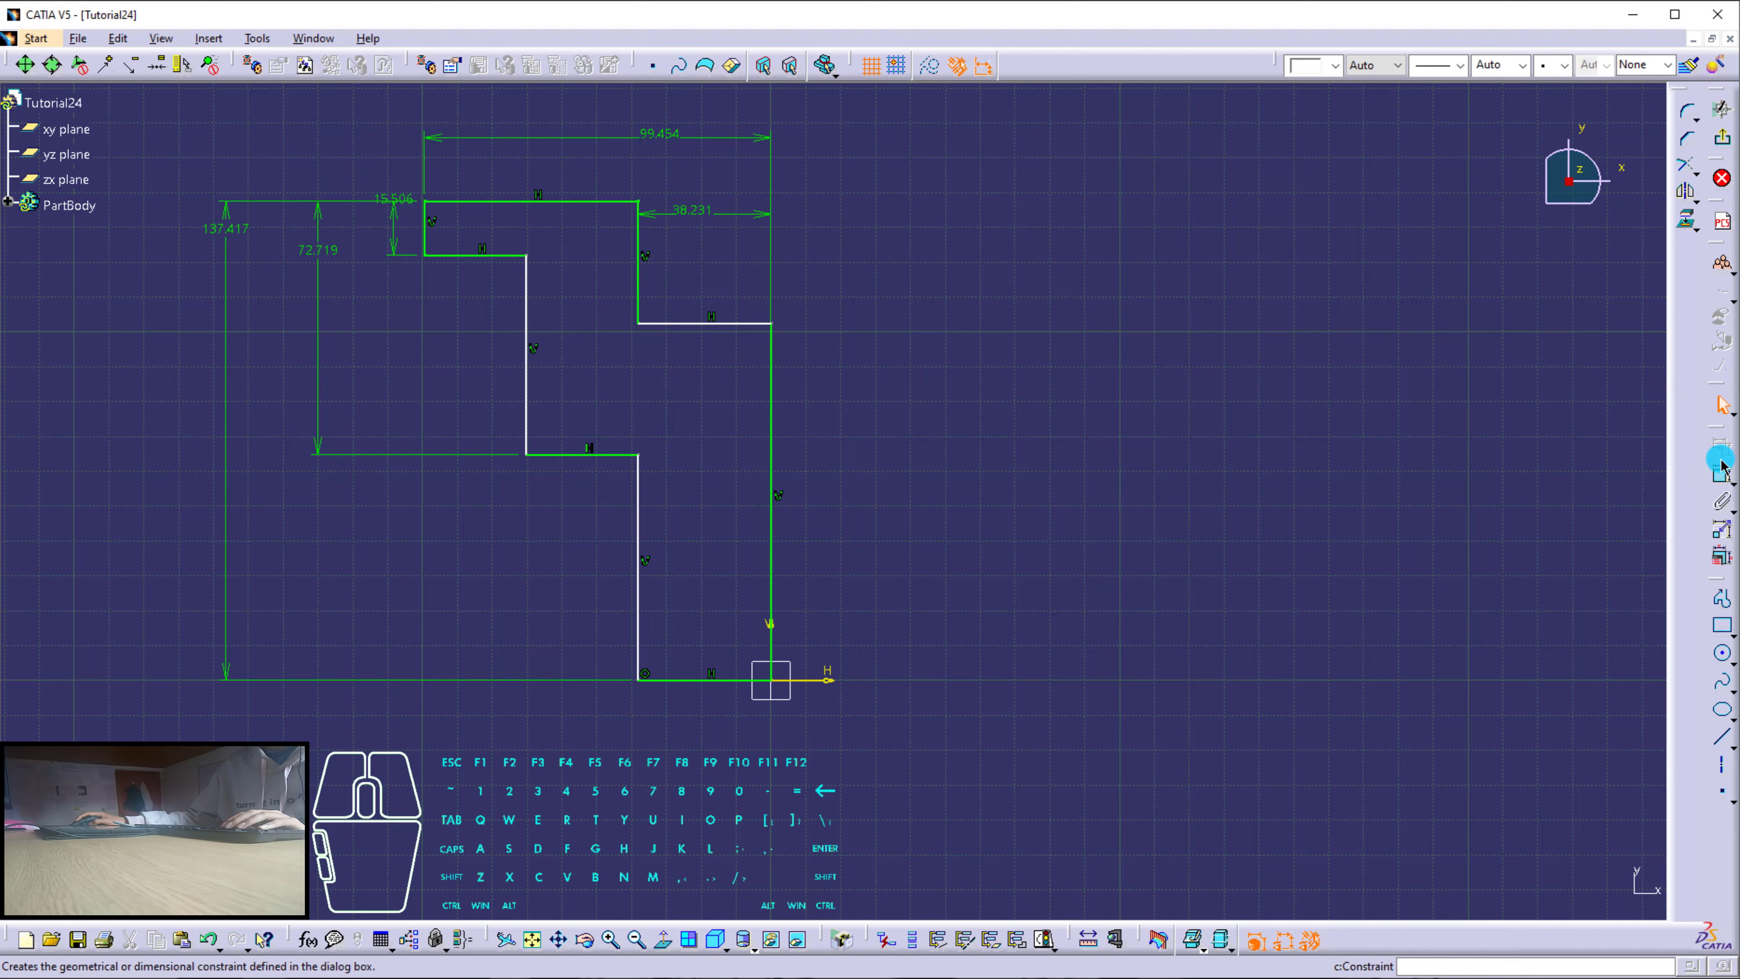
Dimension the length of the outline's bottom edge on the H axis, placing the dimension below it.
drag(1721, 432, 1709, 466)
click(1722, 475)
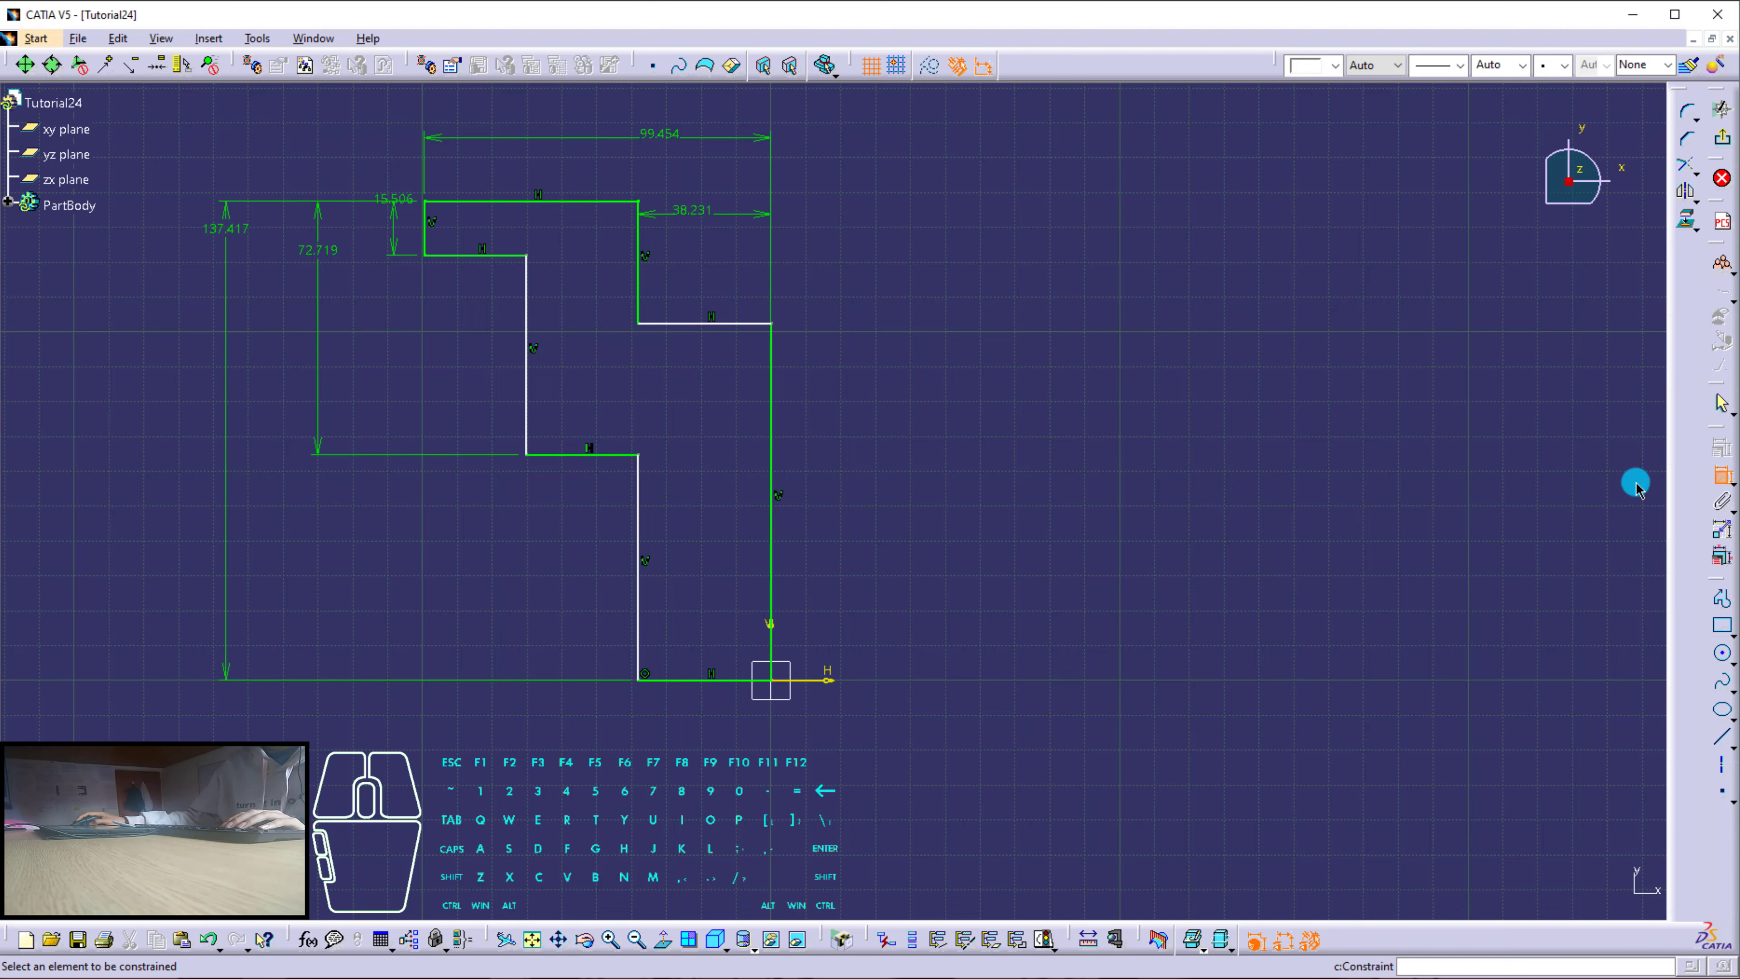
click(719, 680)
click(692, 725)
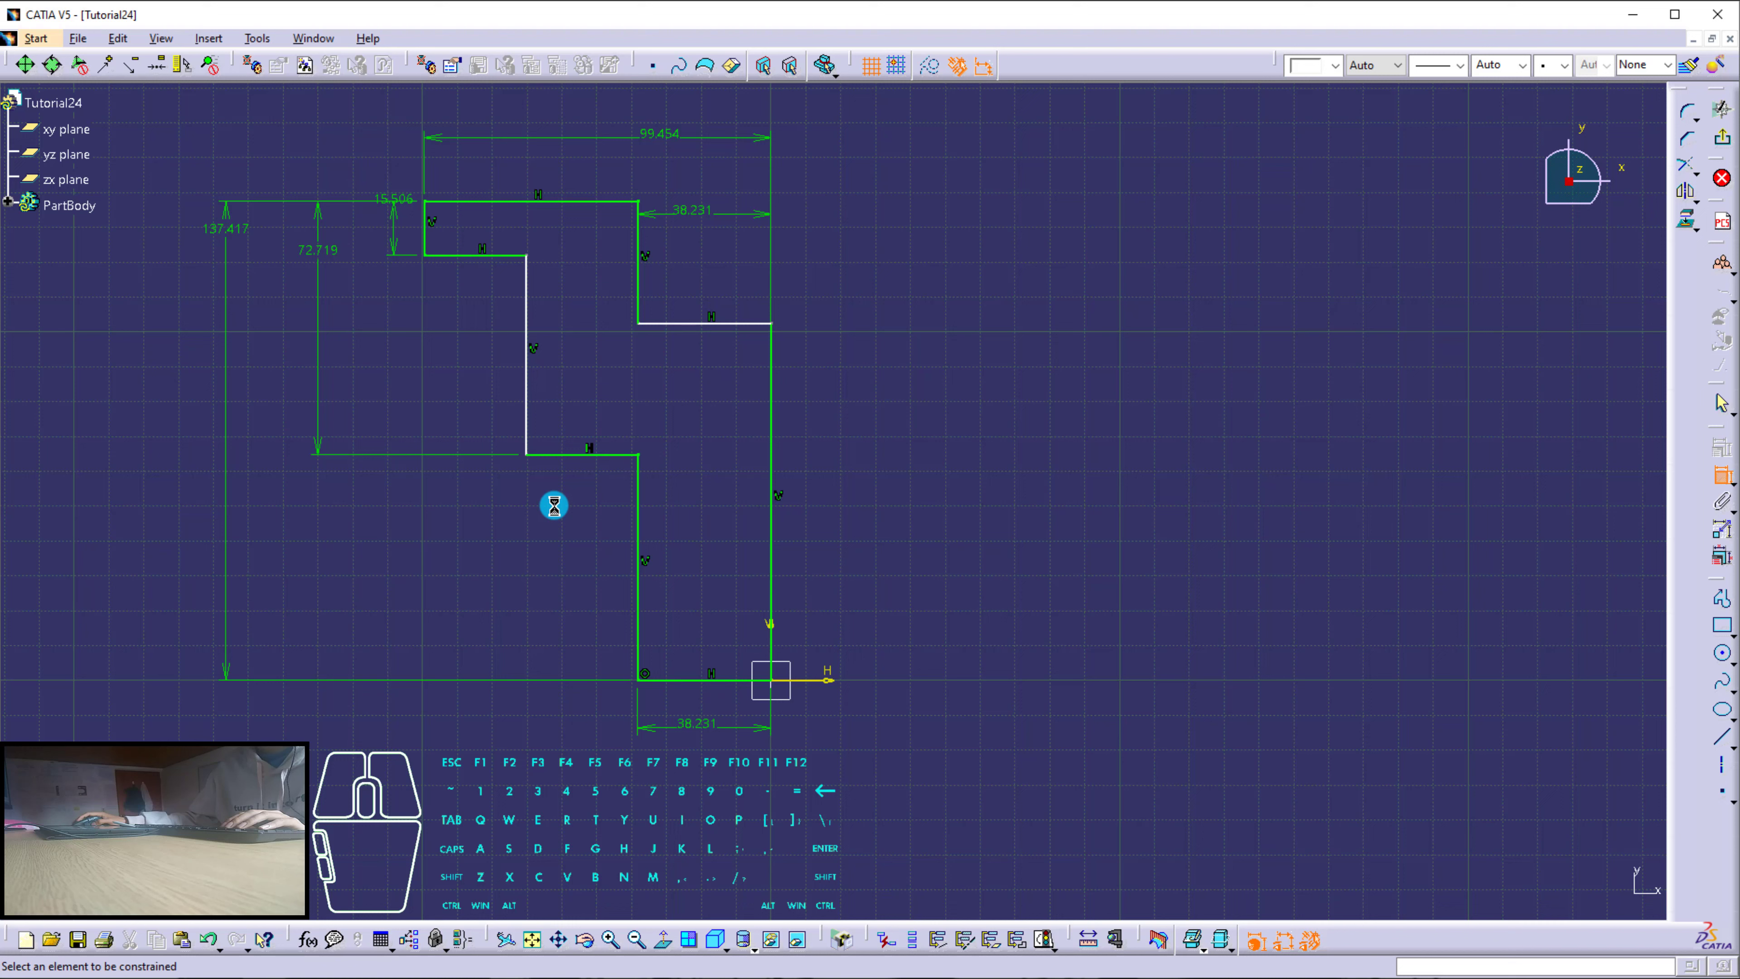
Dimension the vertical distance from the top edge to the recess's horizontal edge and the horizontal distance from the outer edge to the ledges' connecting vertical edge.
click(675, 322)
click(622, 203)
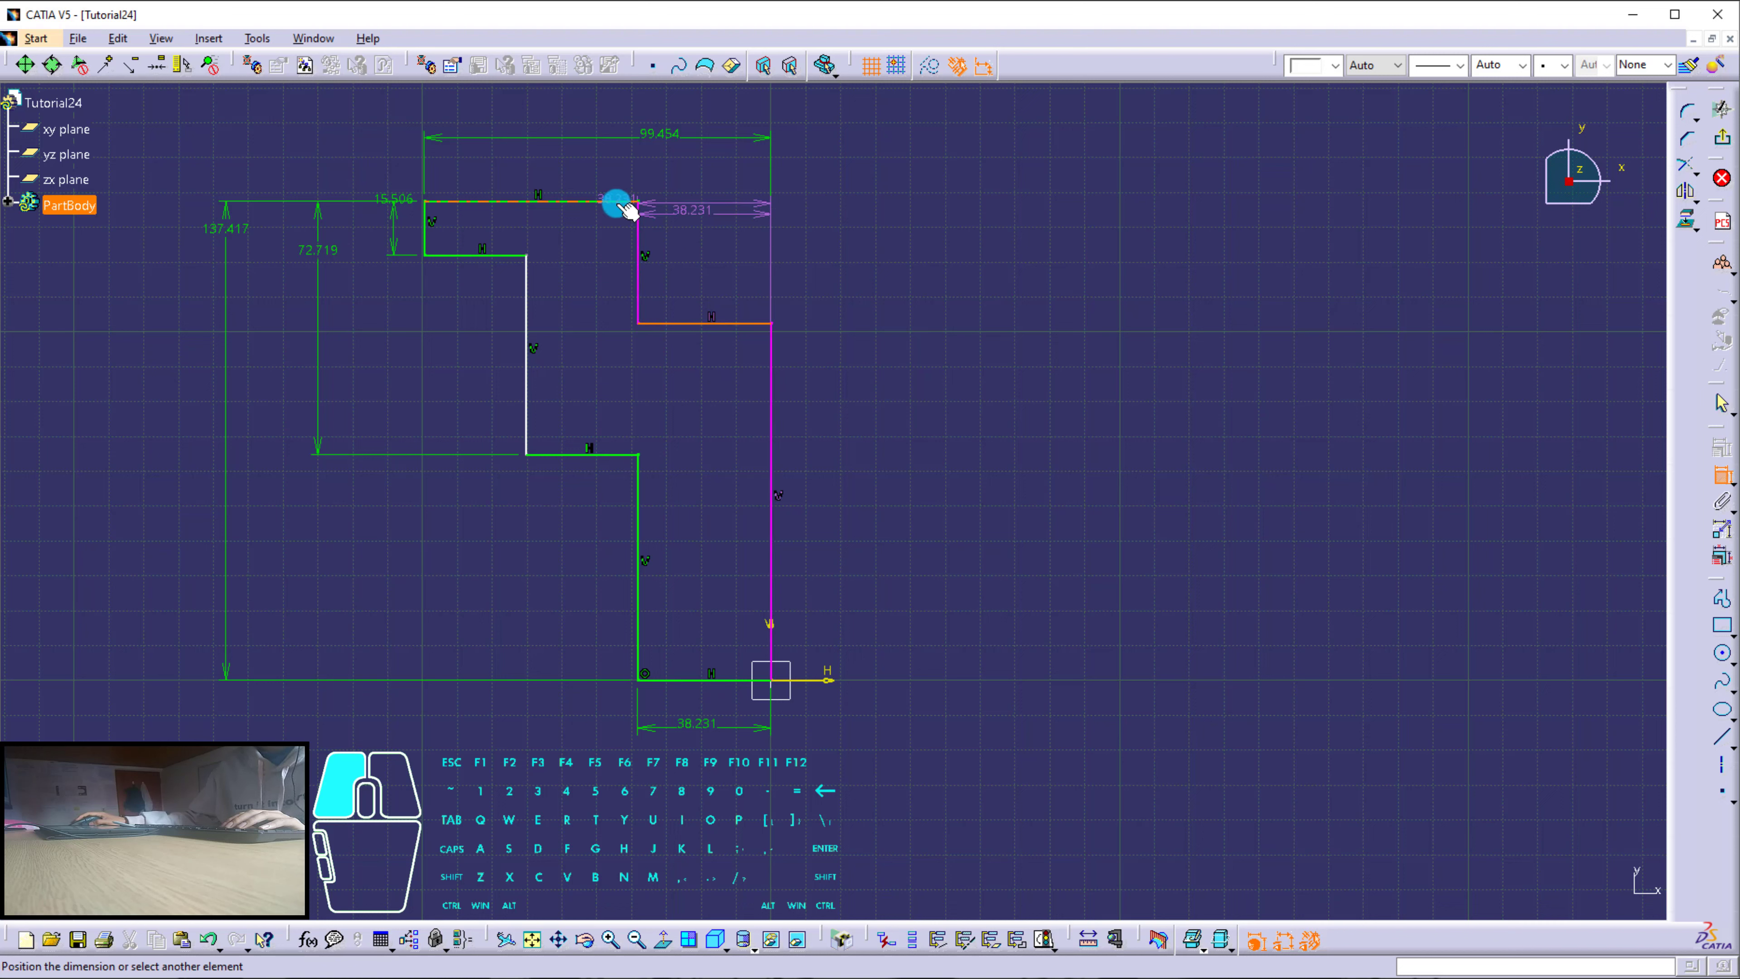
click(879, 273)
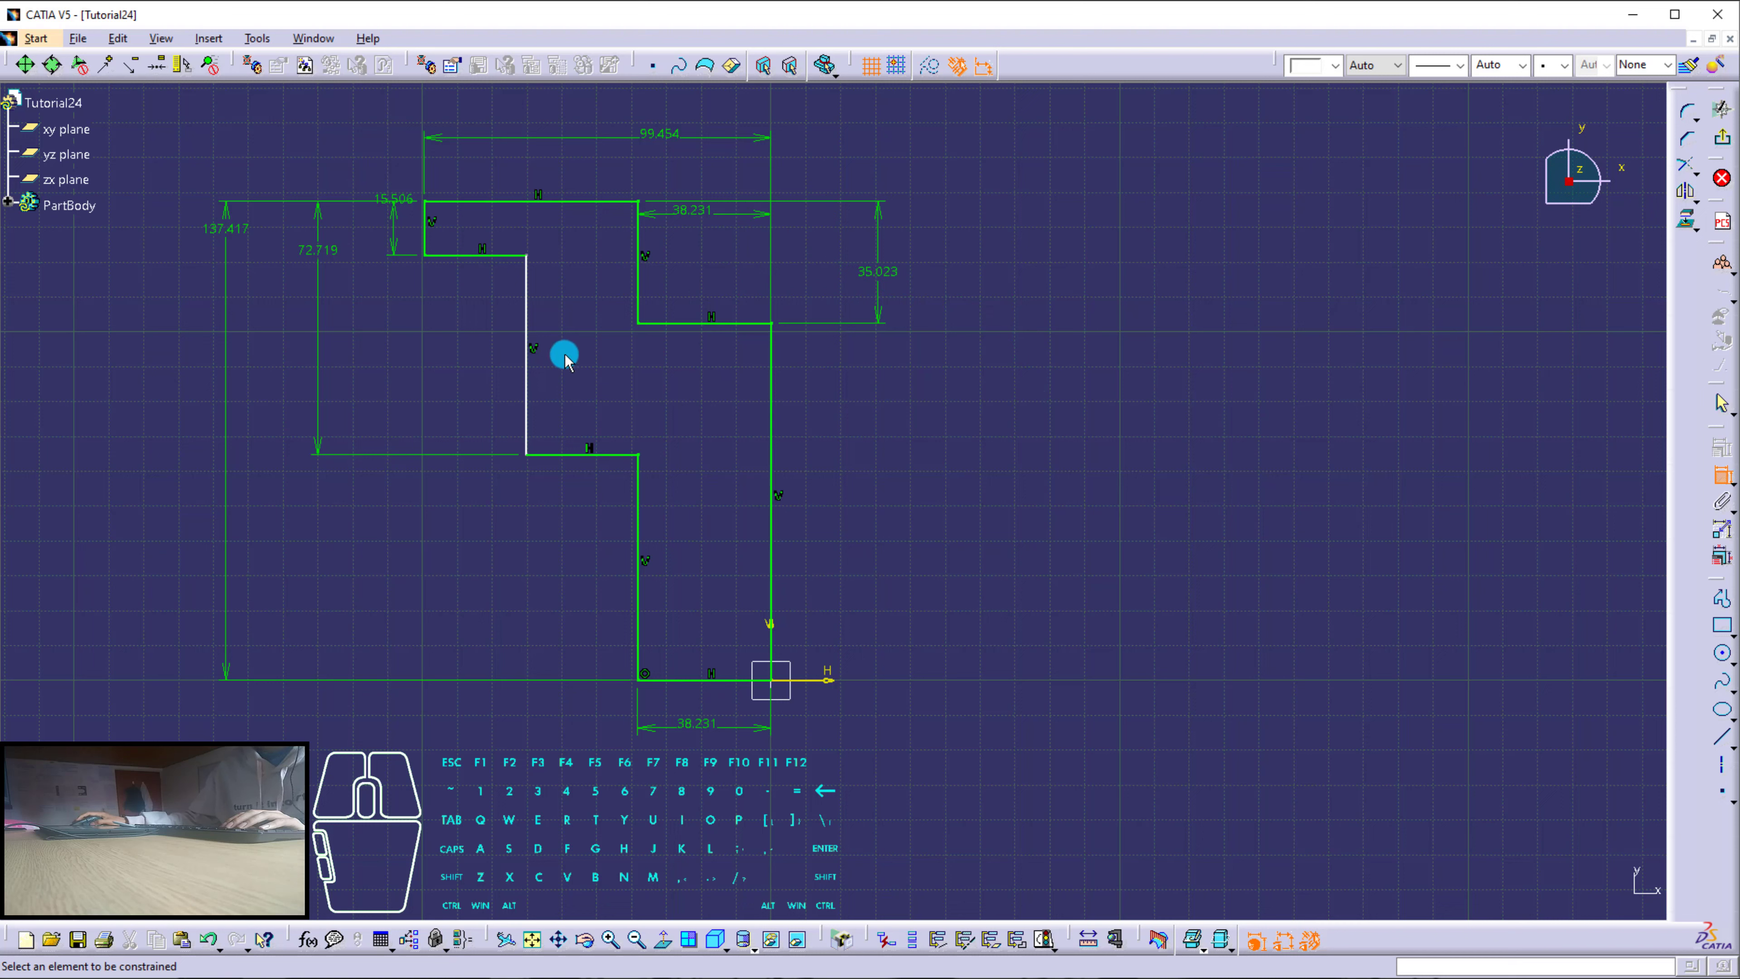
click(527, 291)
click(481, 307)
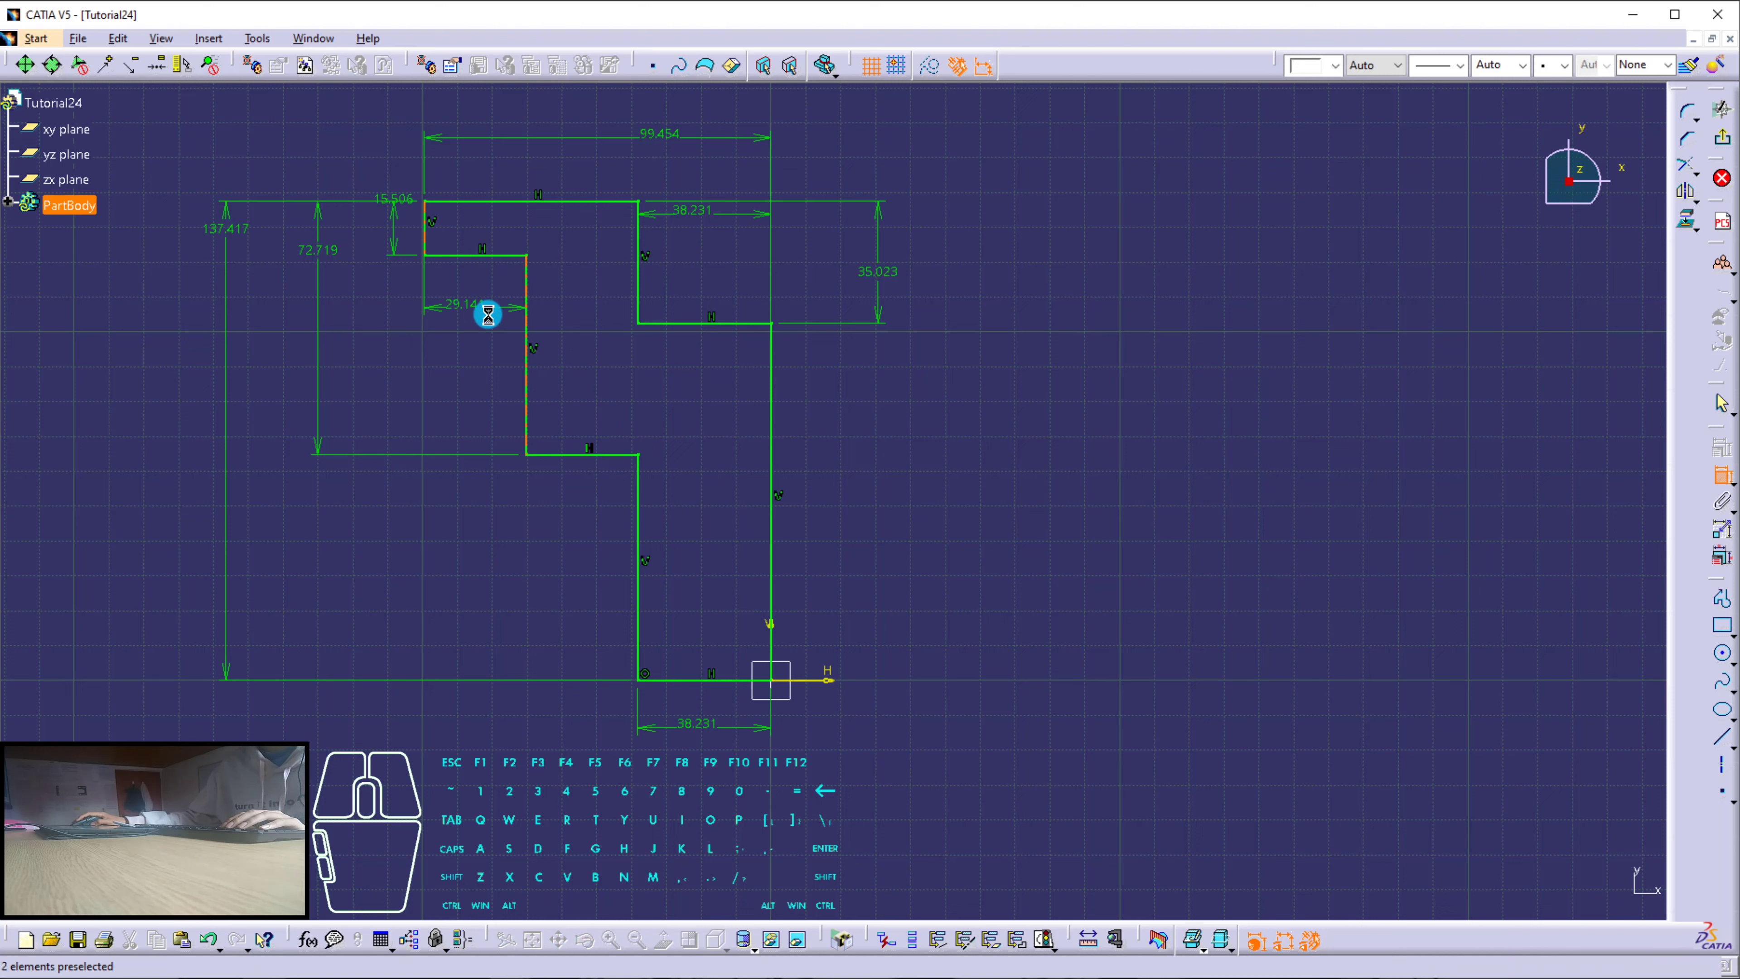
click(1717, 481)
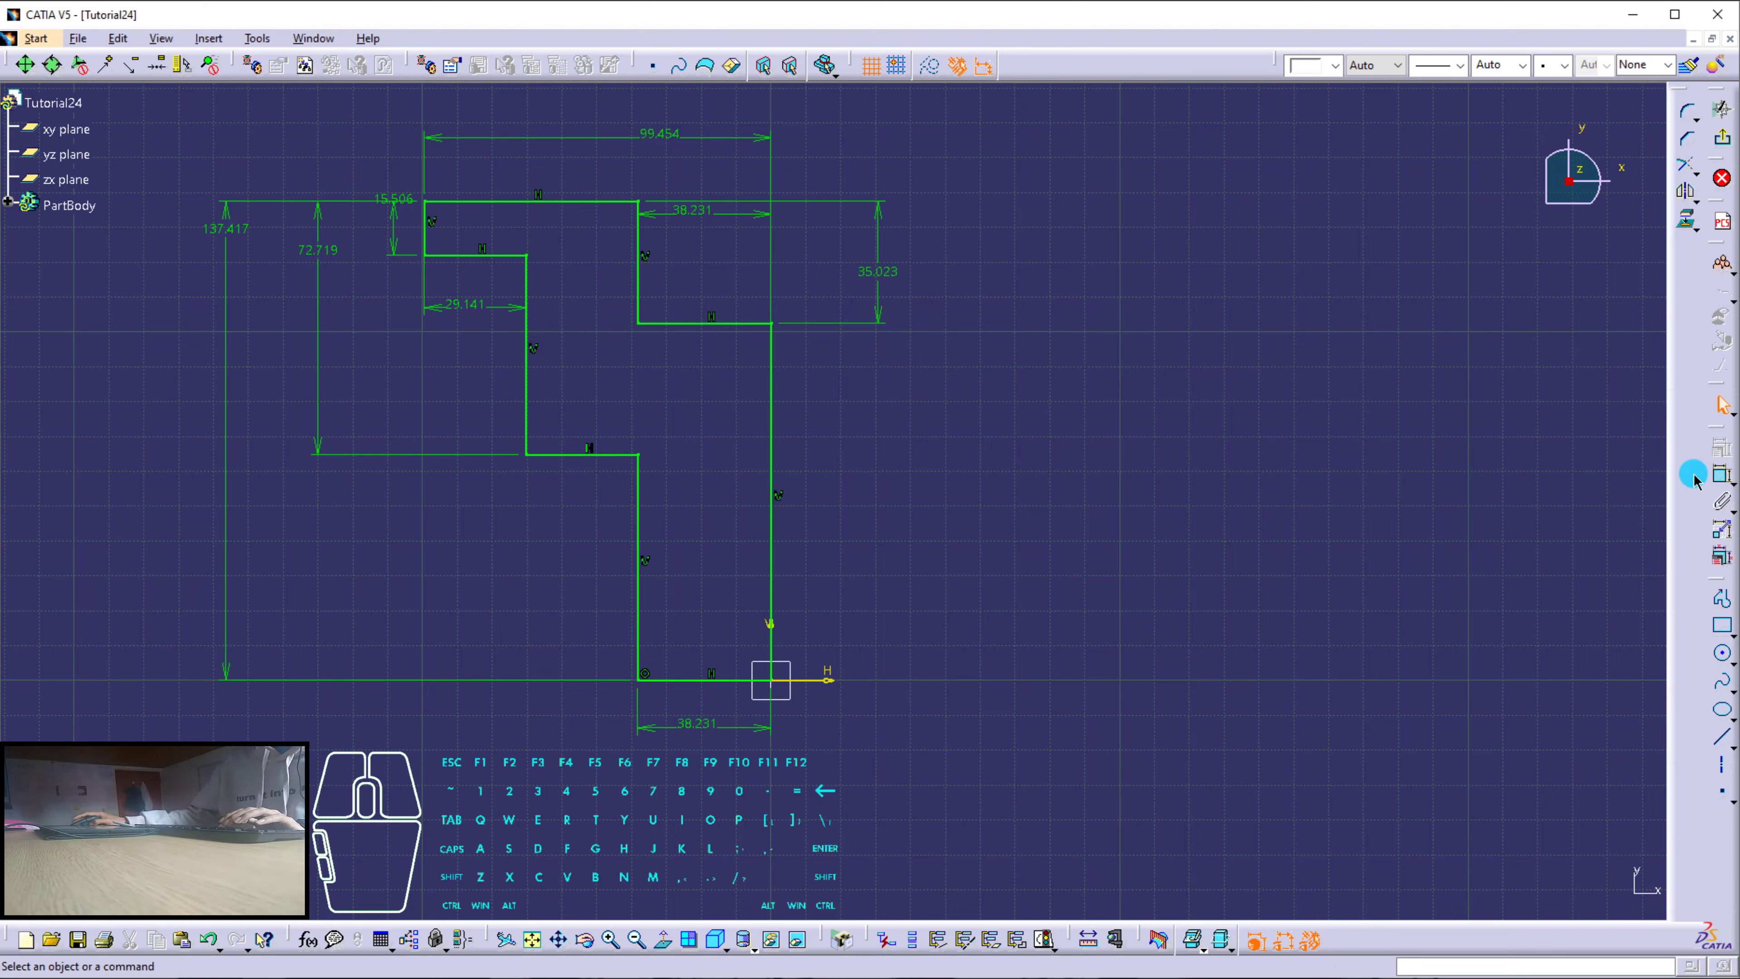
click(1721, 560)
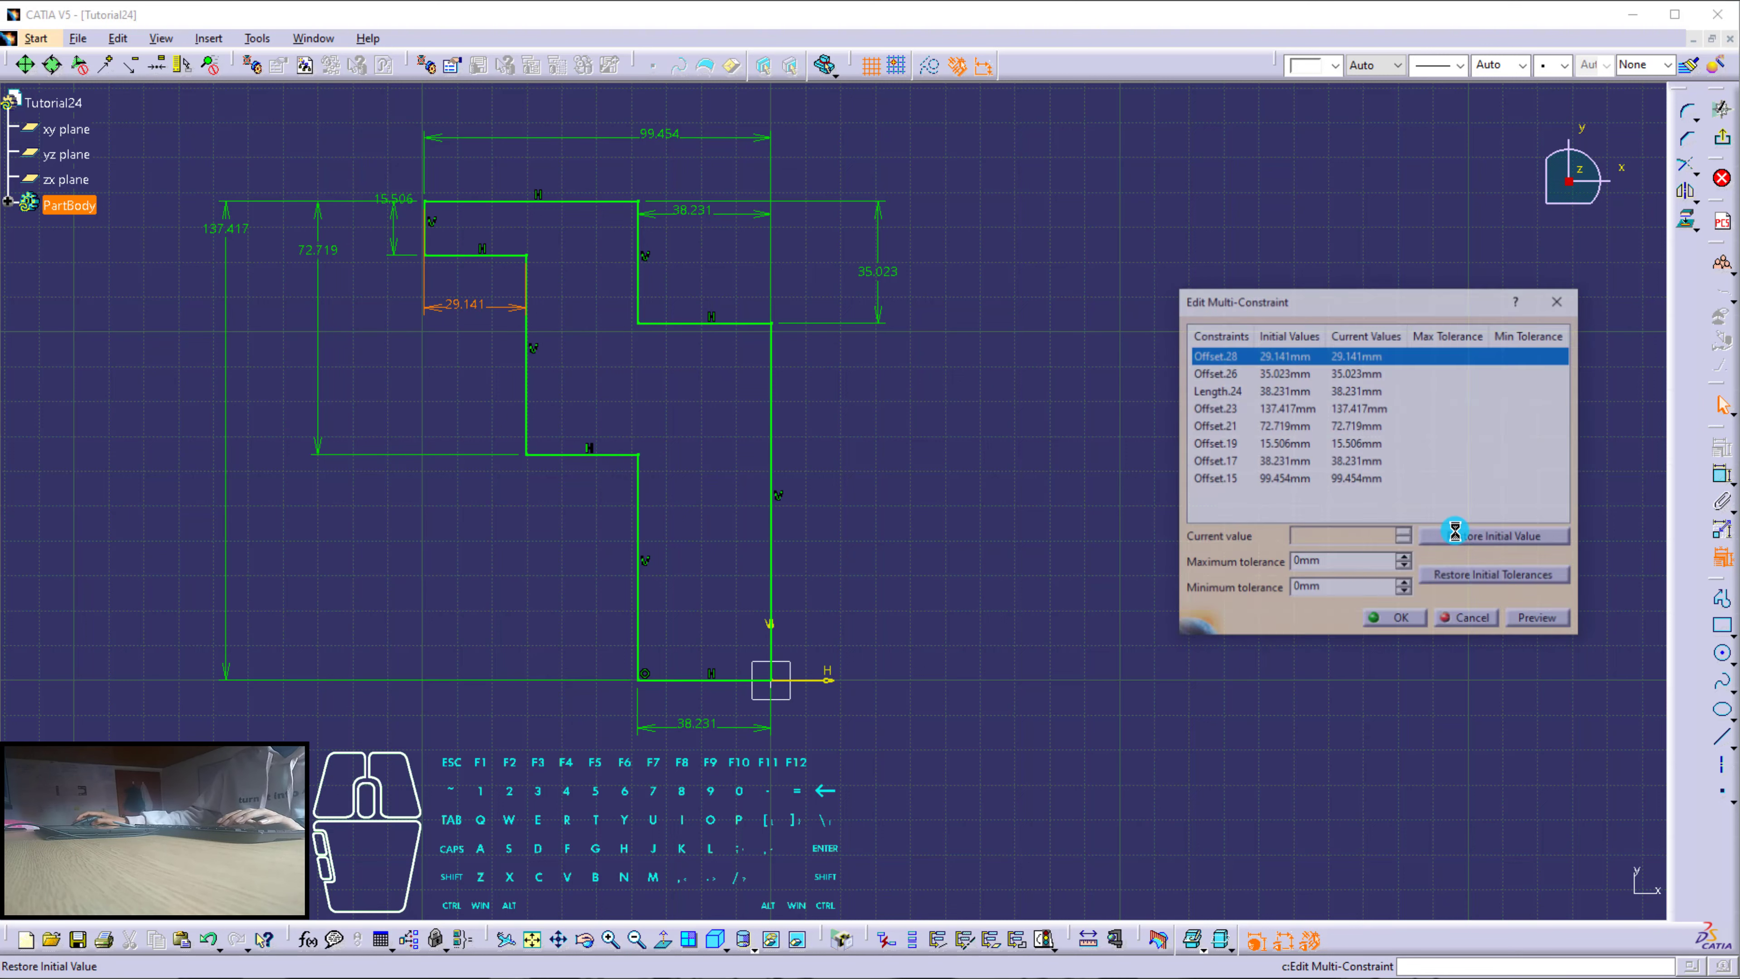
drag(1271, 294, 1159, 279)
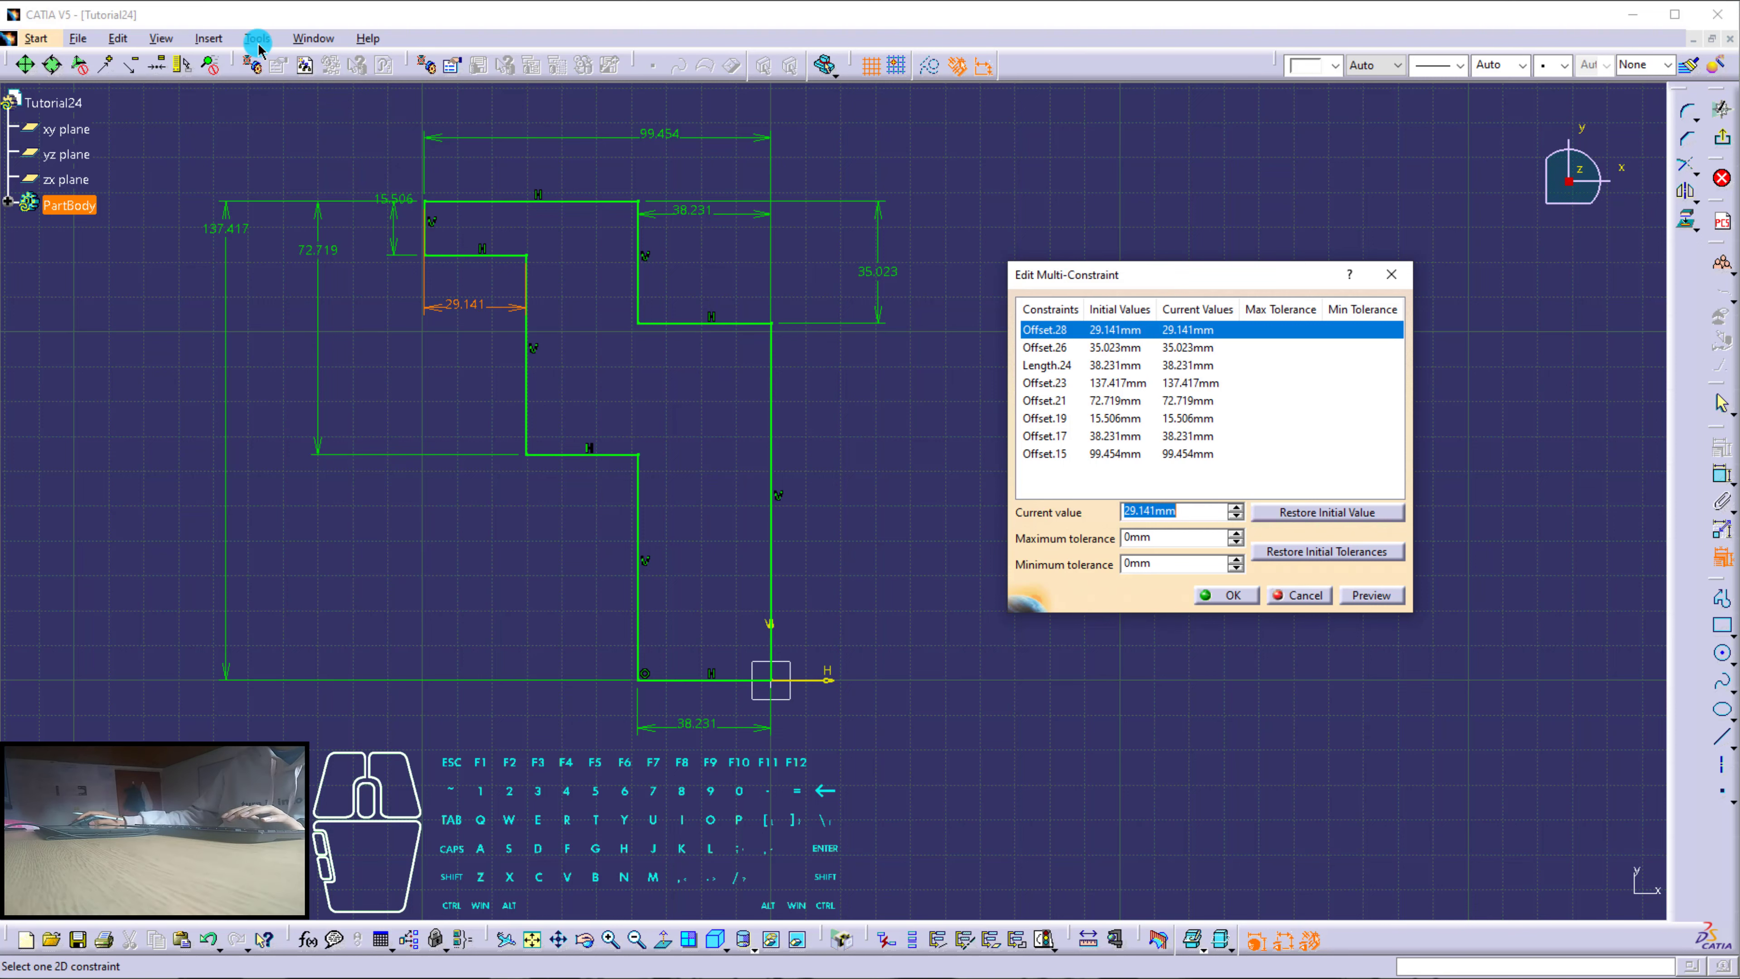
click(1298, 594)
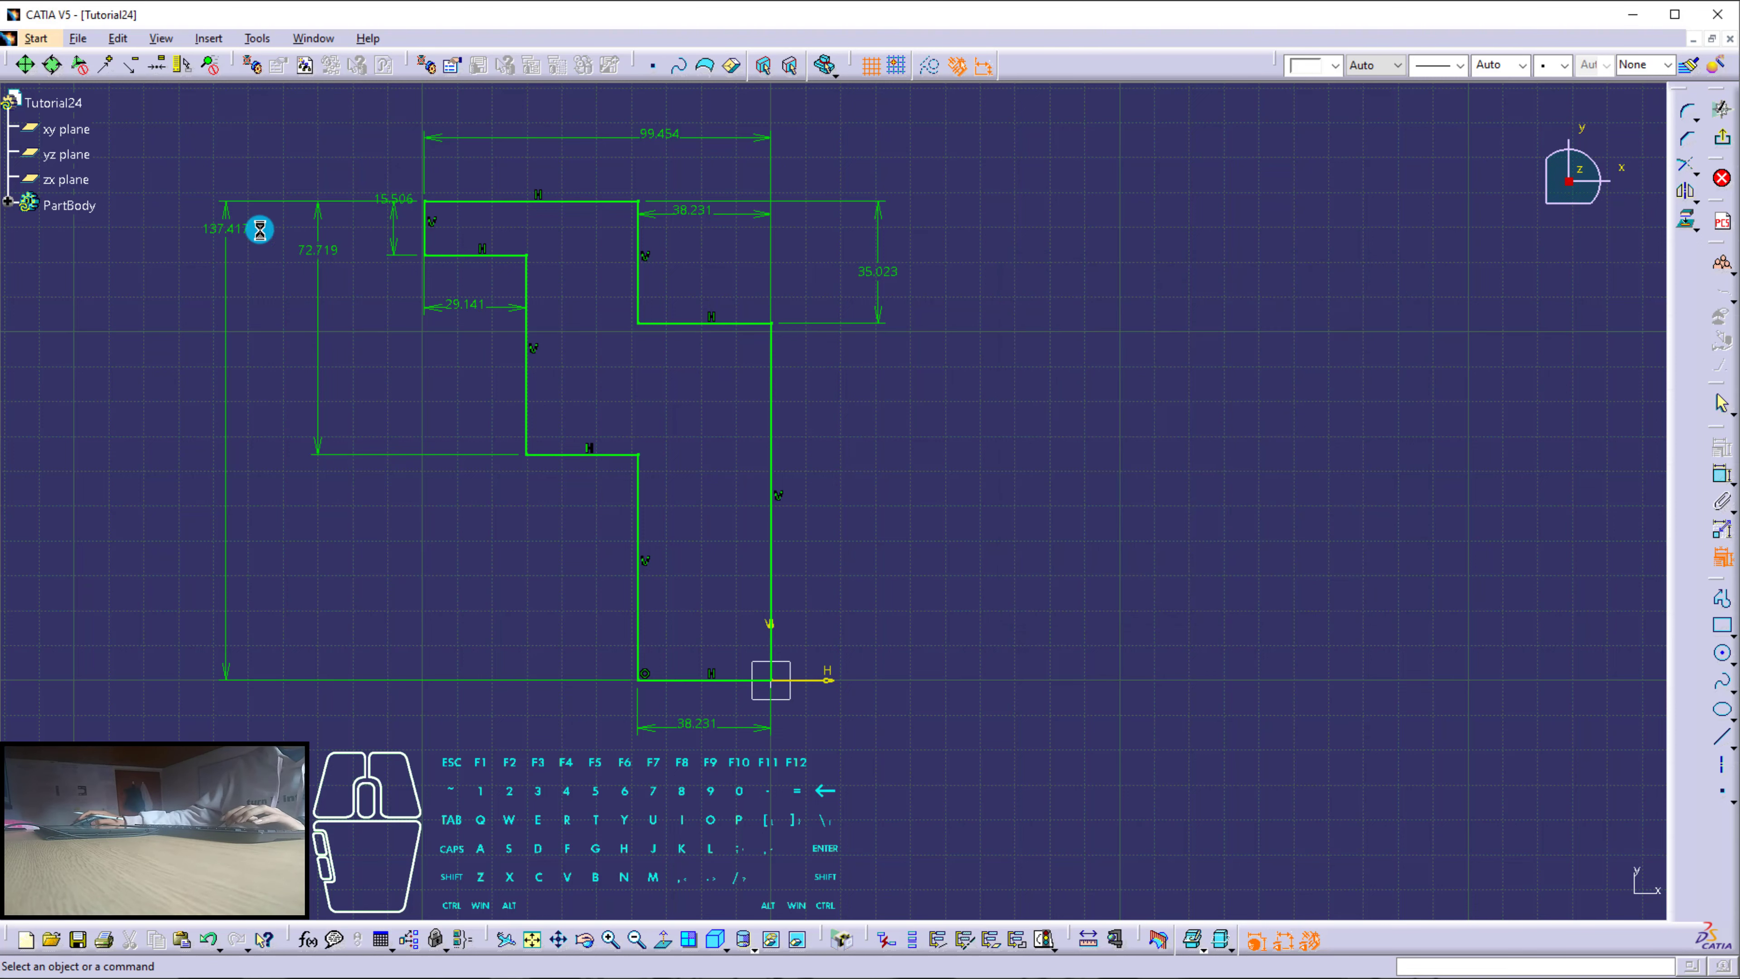
Set the length unit to Millimeter (mm) in the Parameters and Measure options.
click(260, 38)
click(322, 242)
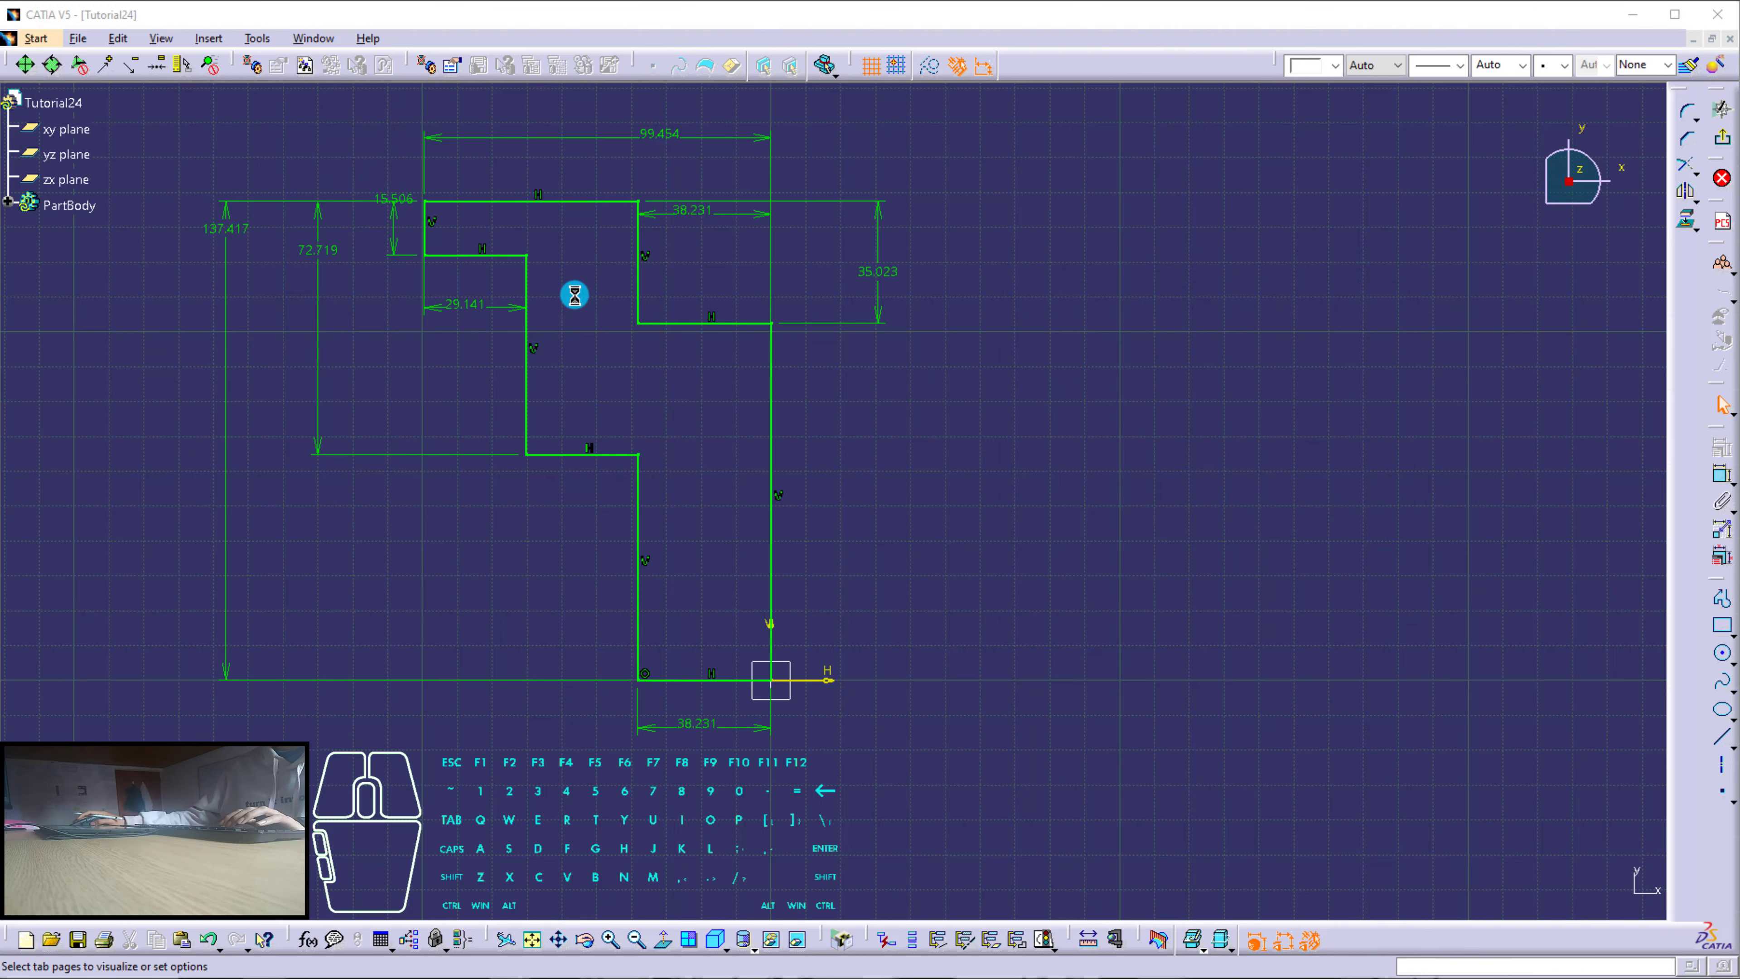
click(686, 292)
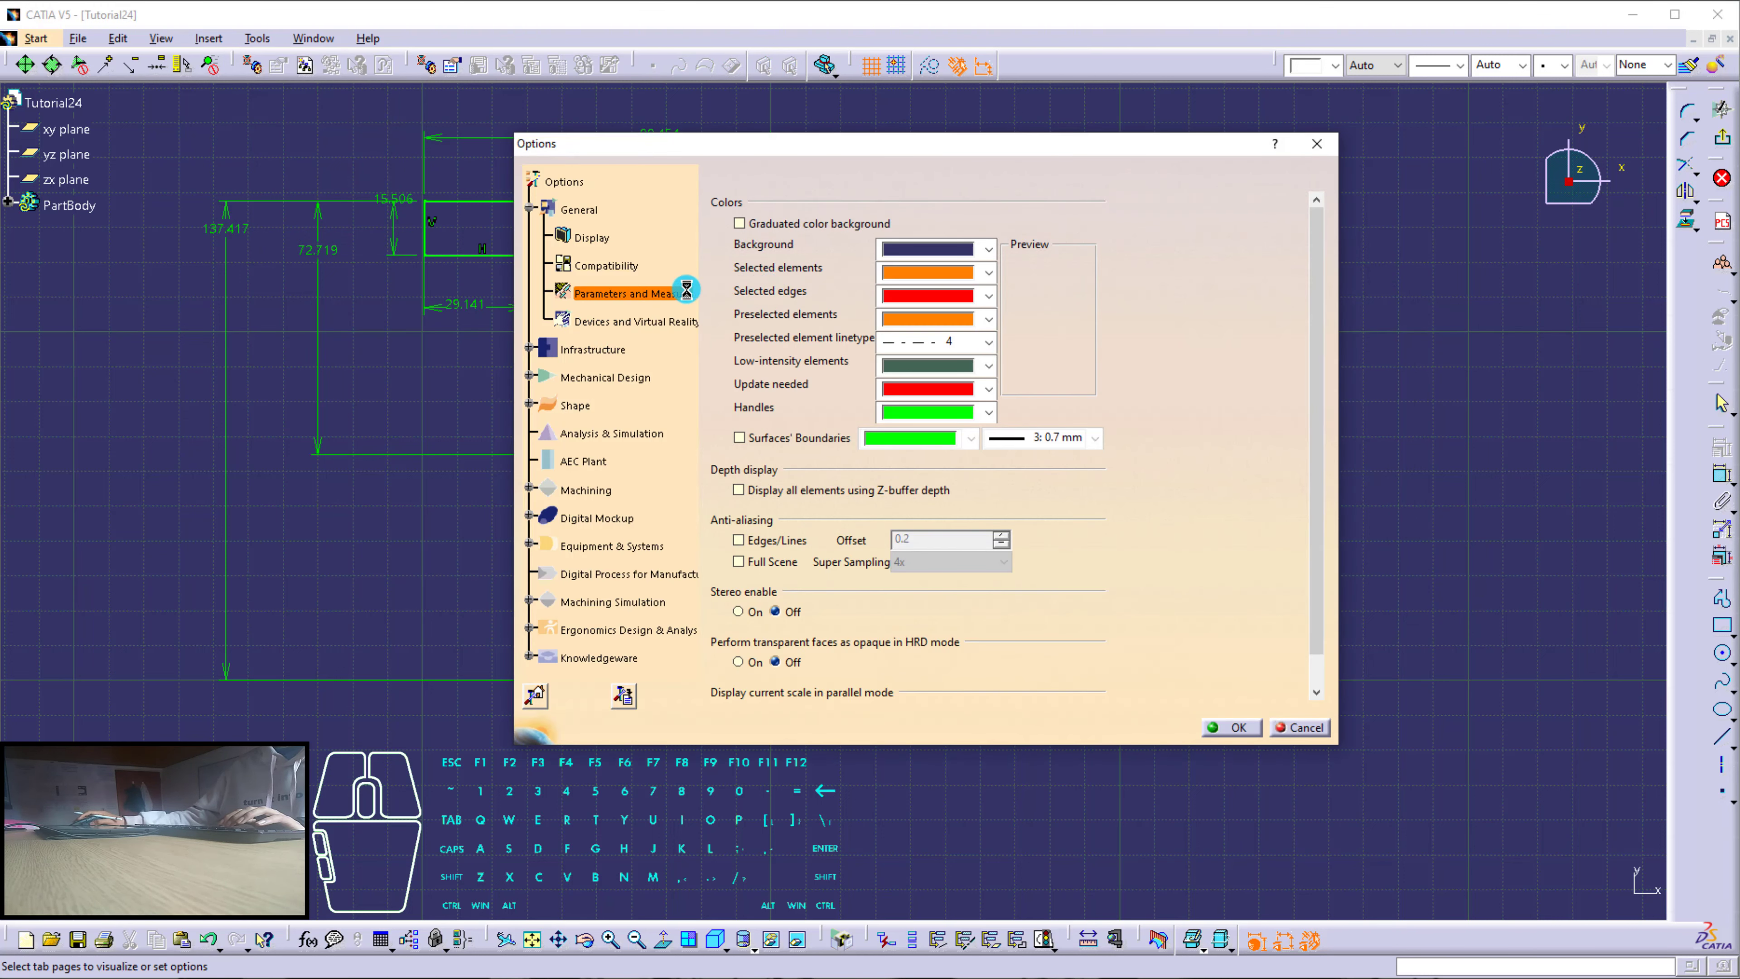
click(847, 178)
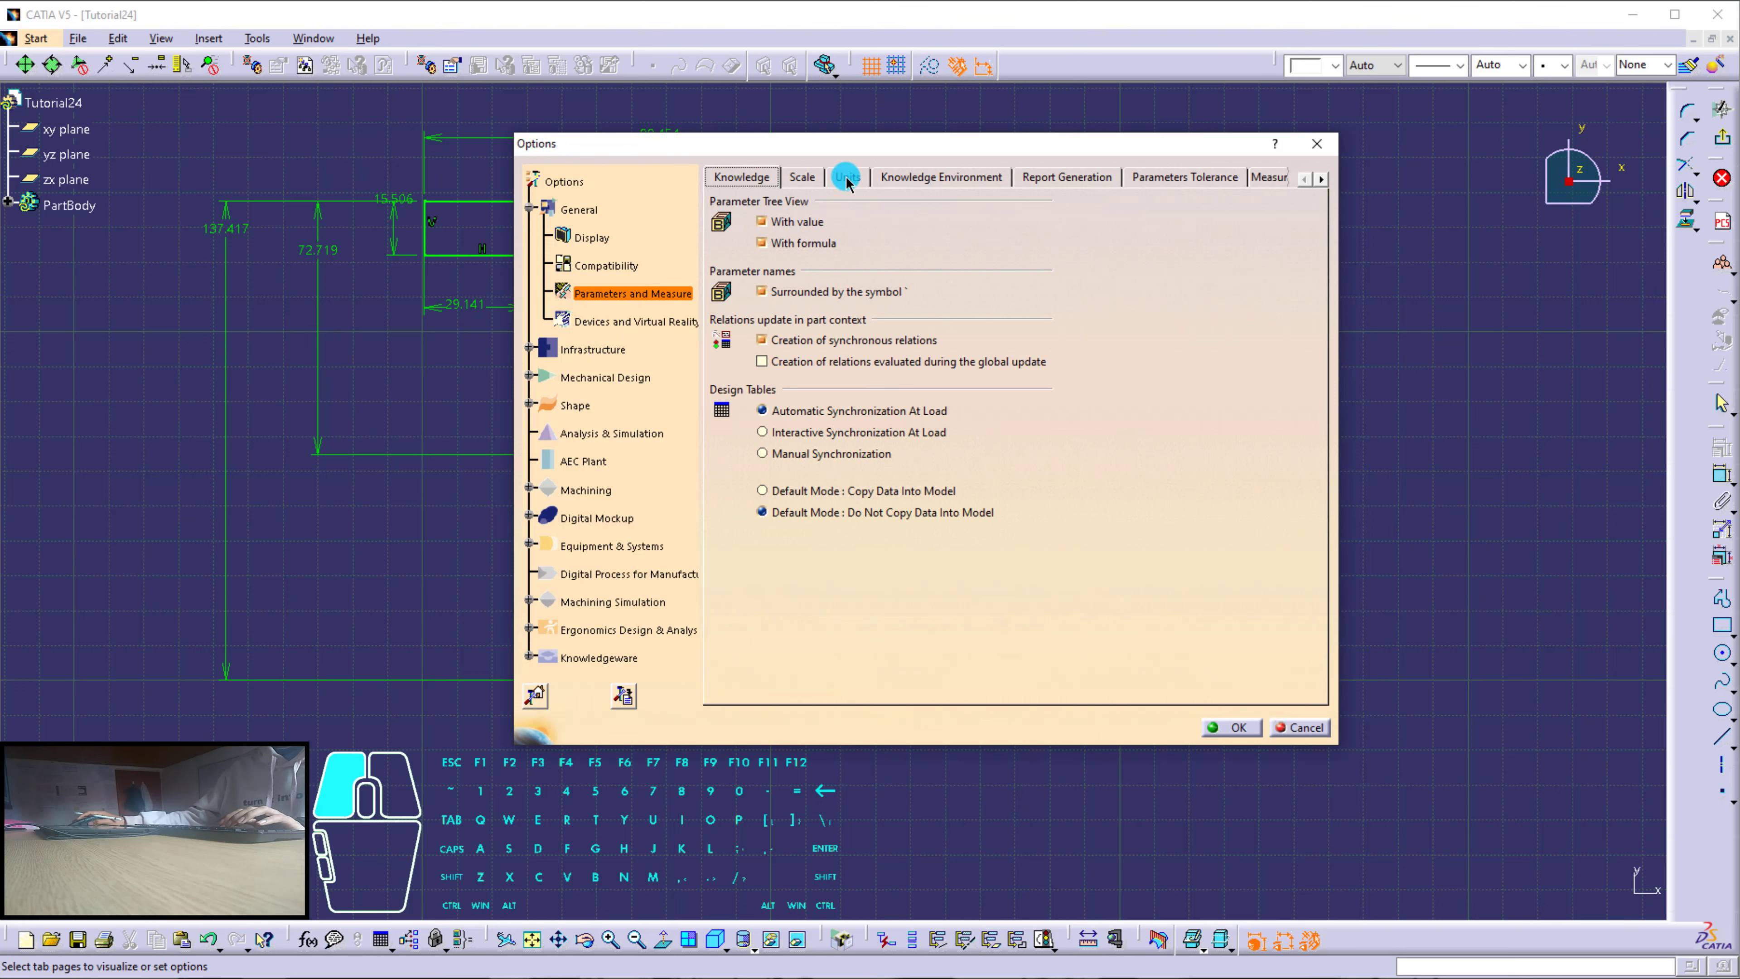
click(936, 354)
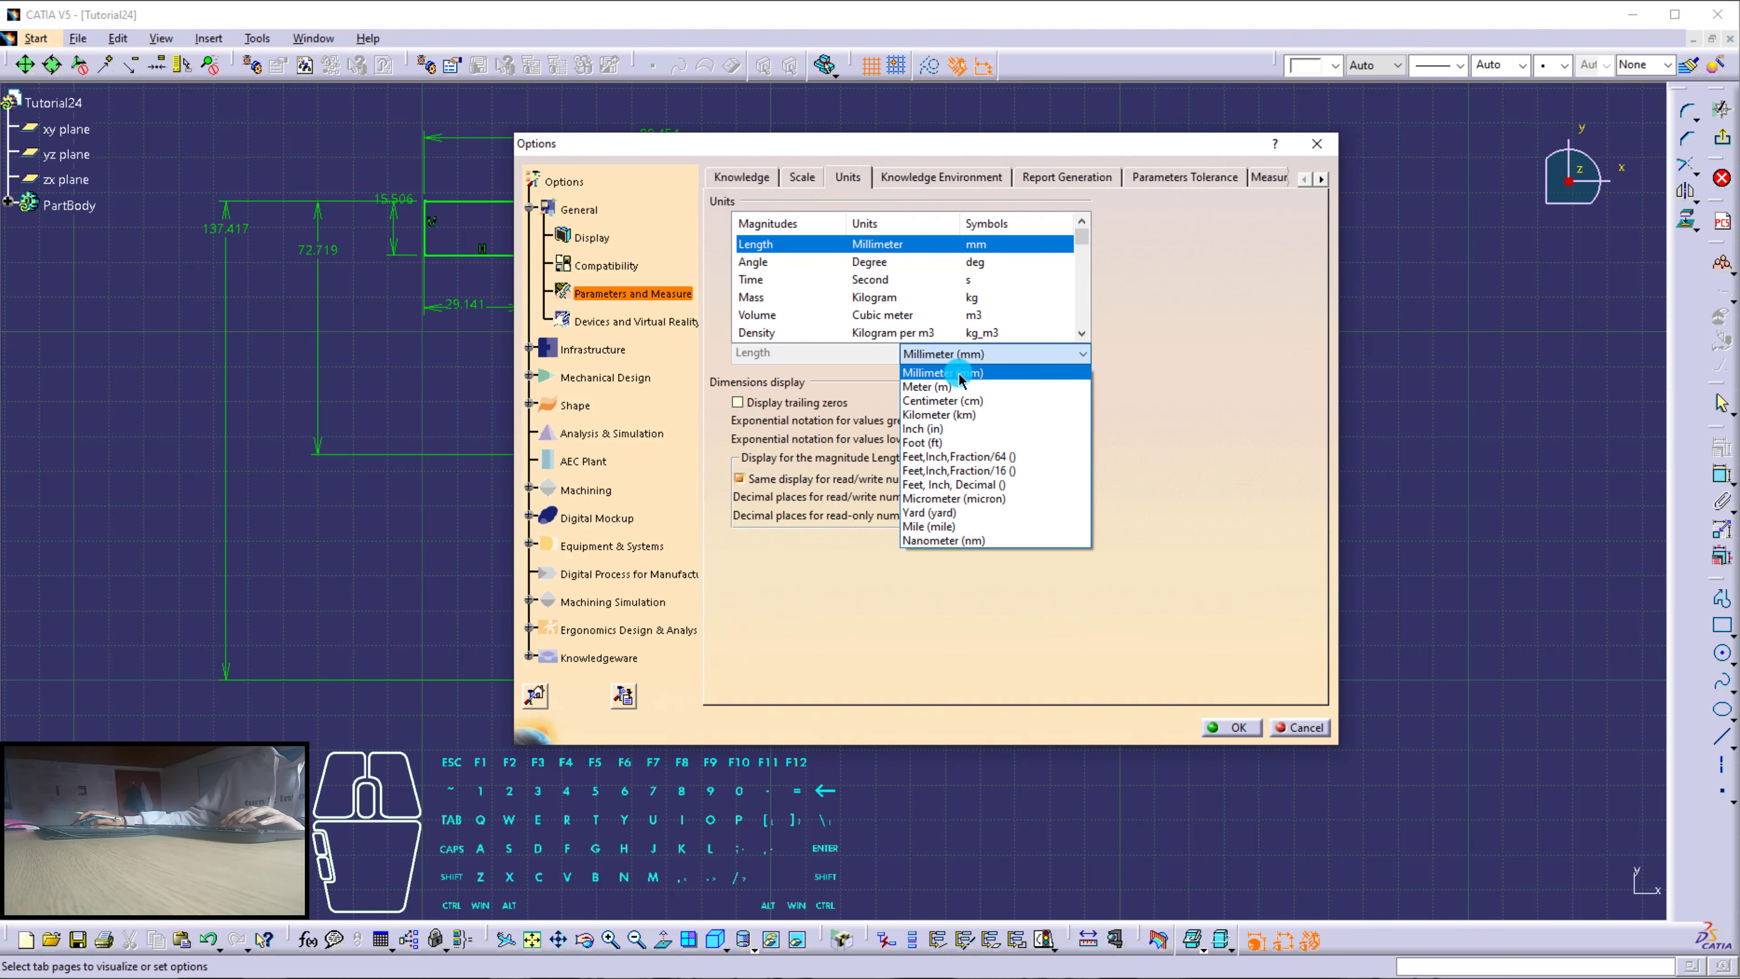
click(960, 373)
click(1231, 727)
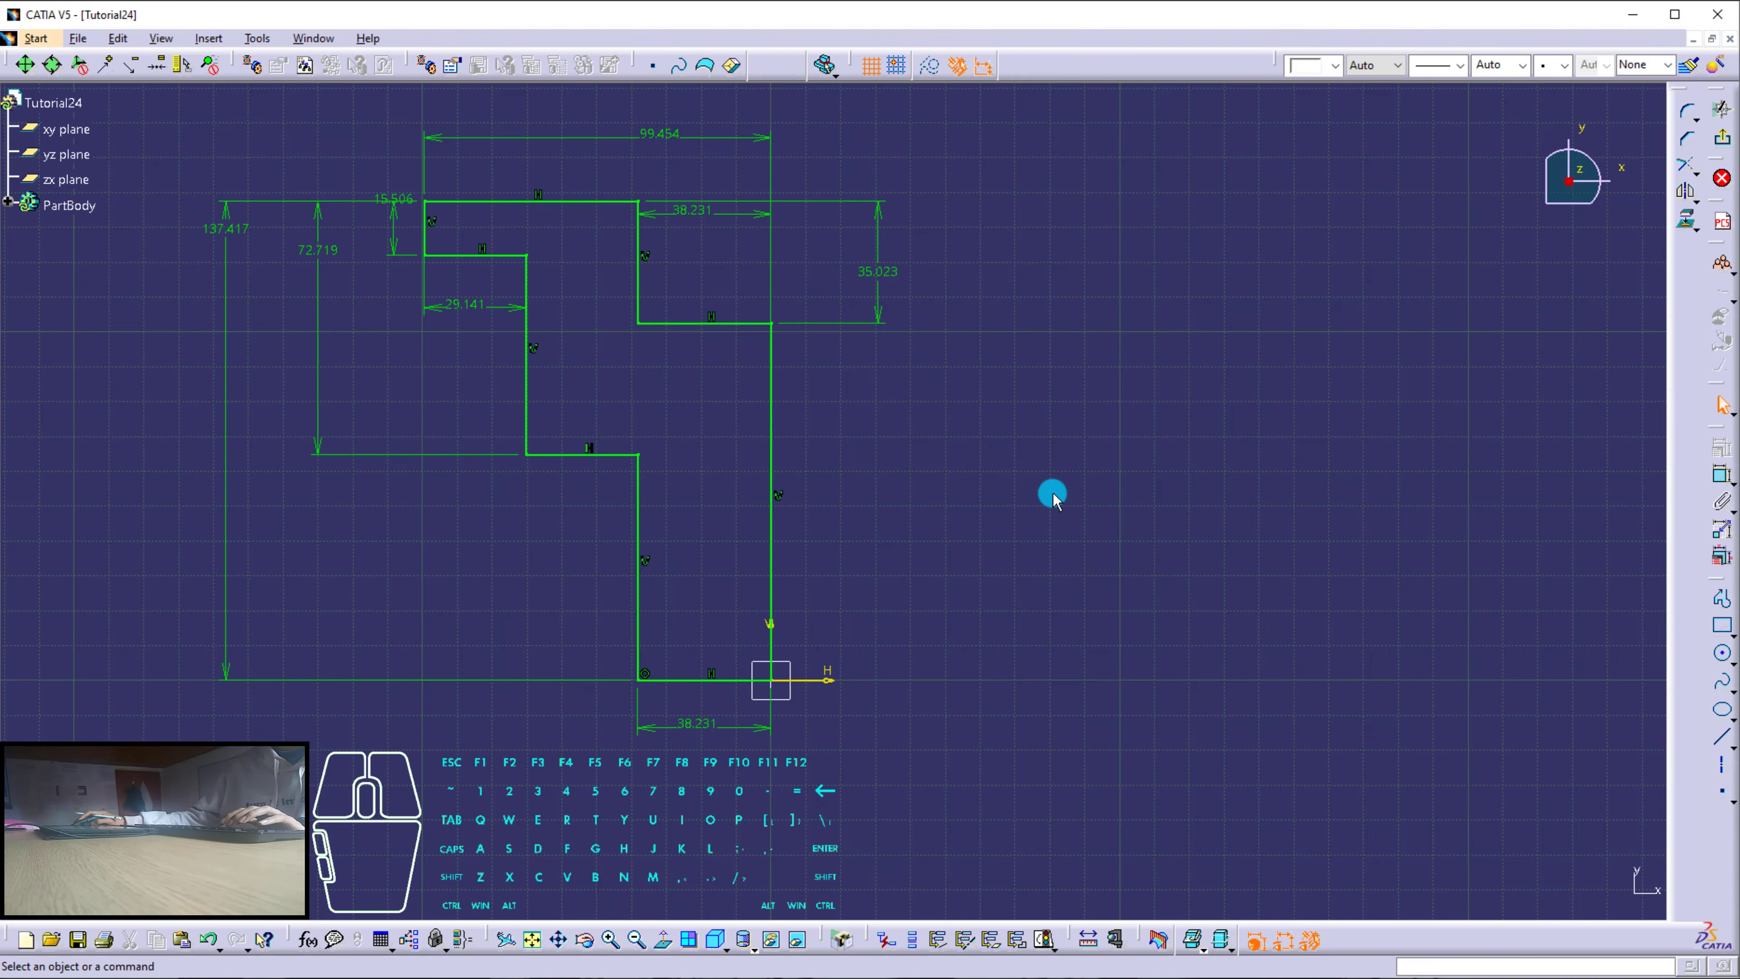
With Edit Multi-Constraint, set the upper ledge's width dimension to 6 mm and the recess depth below the top edge to 25 mm.
click(1721, 556)
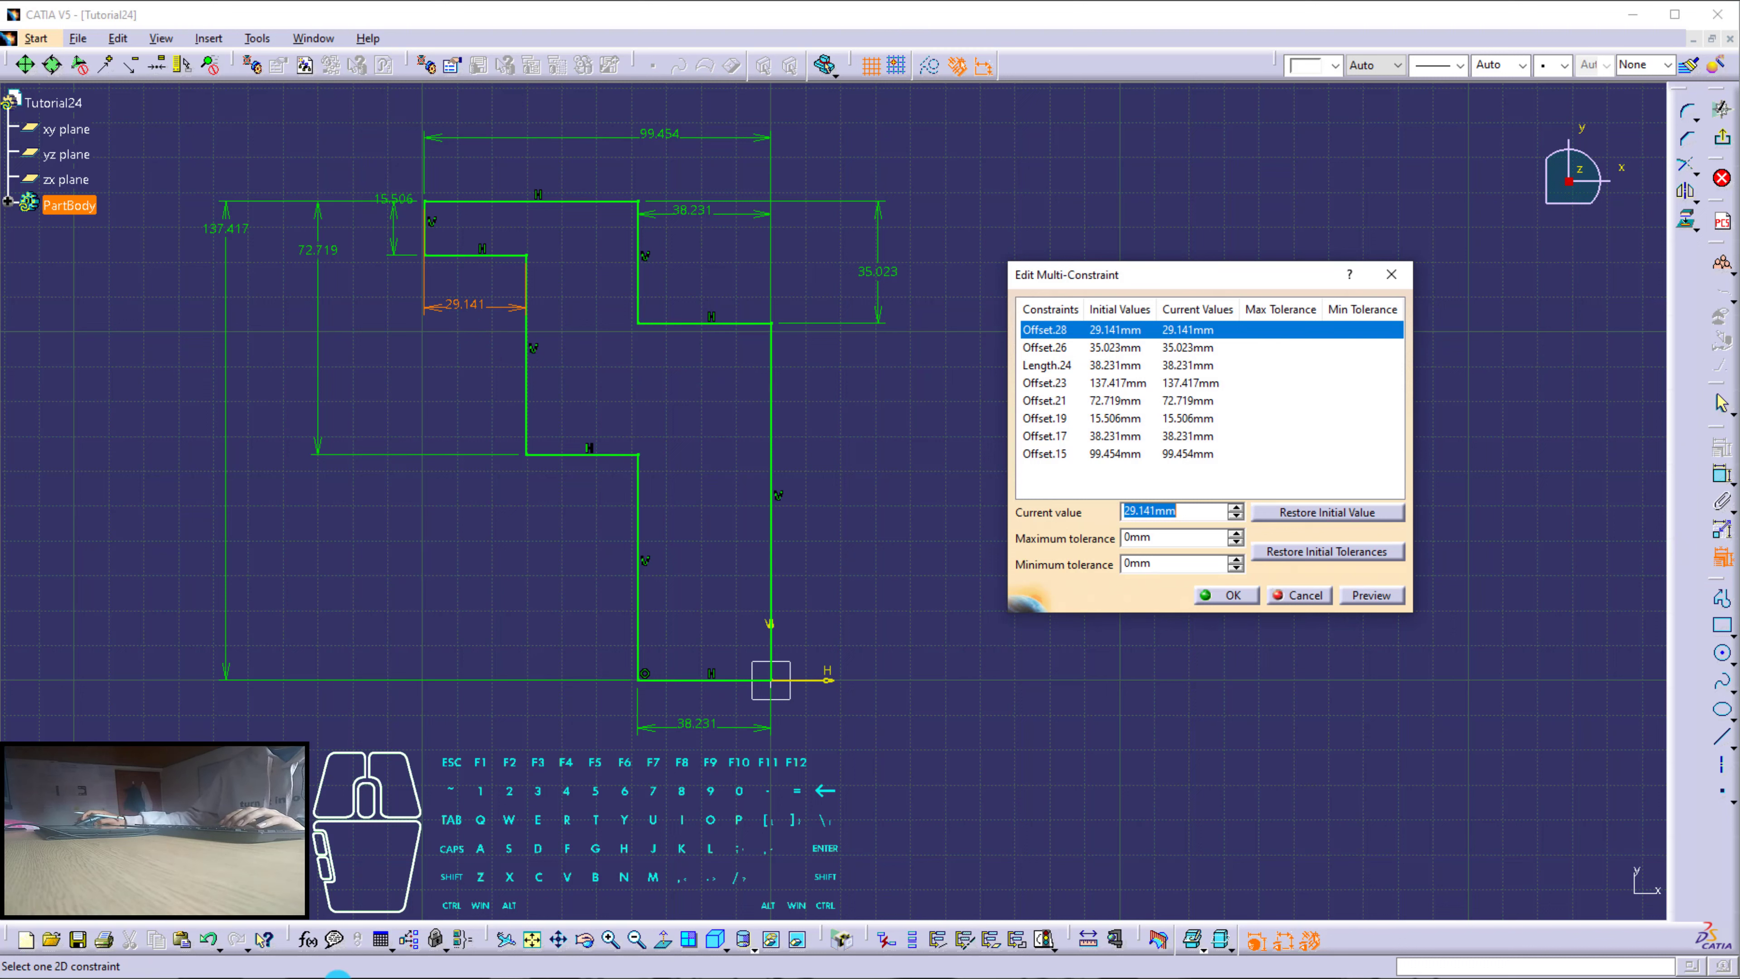
click(346, 281)
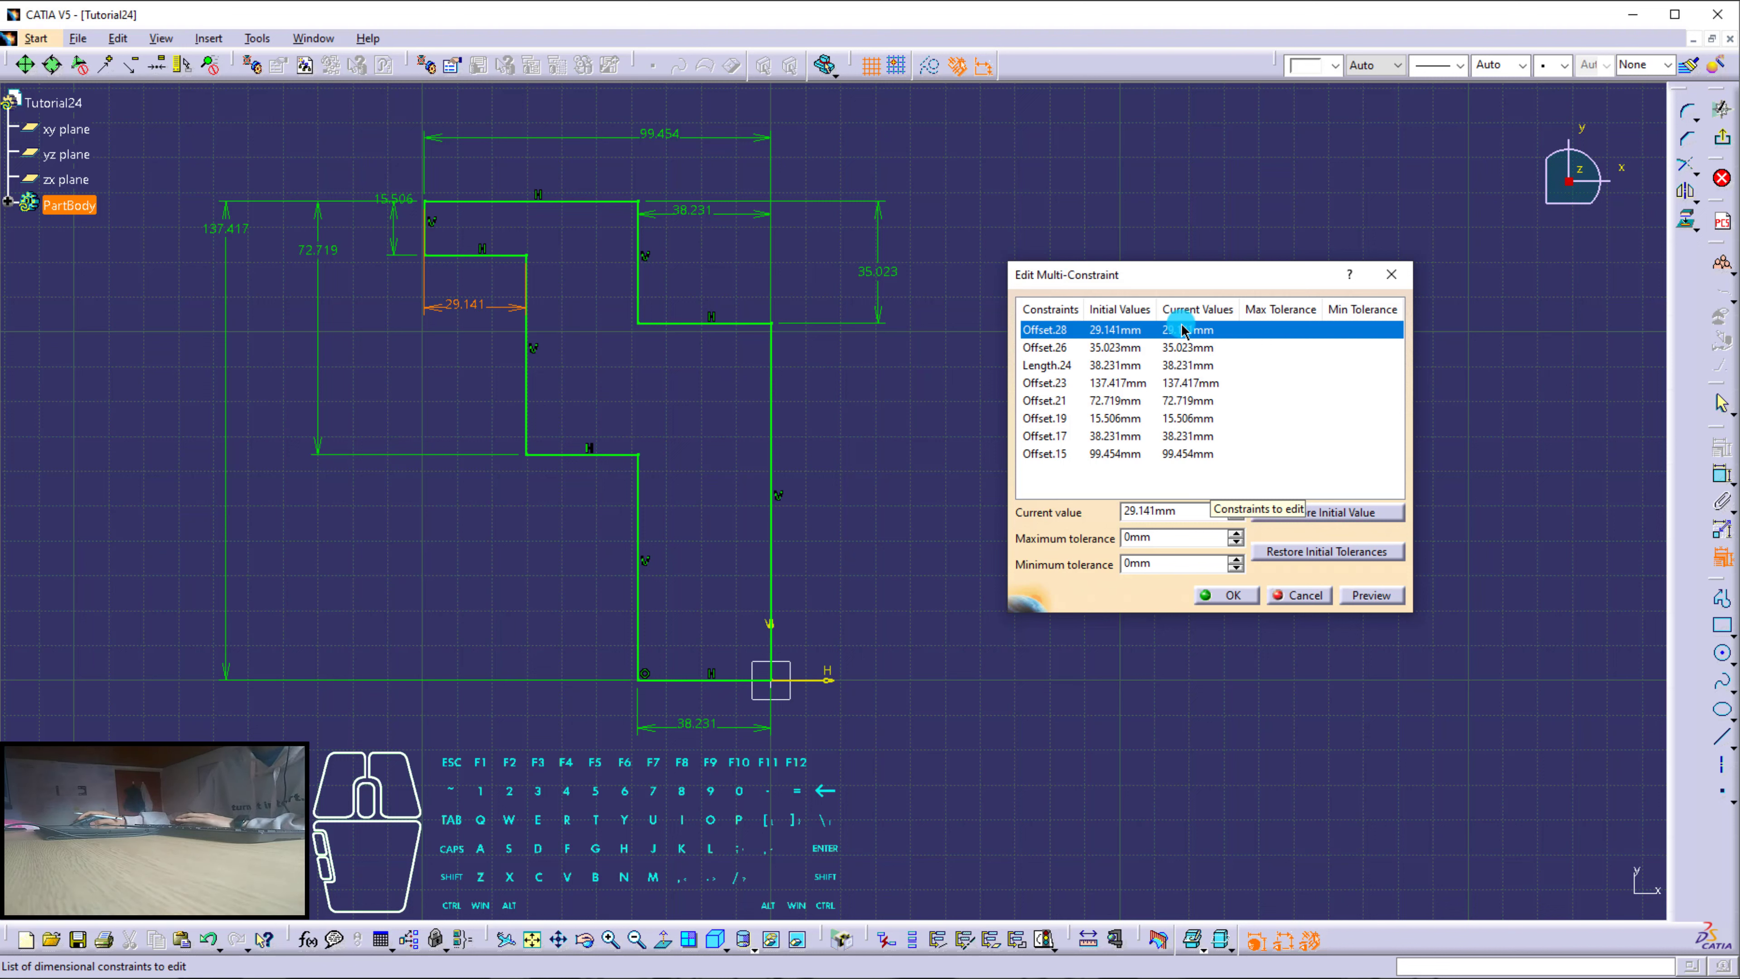
double_click(1173, 511)
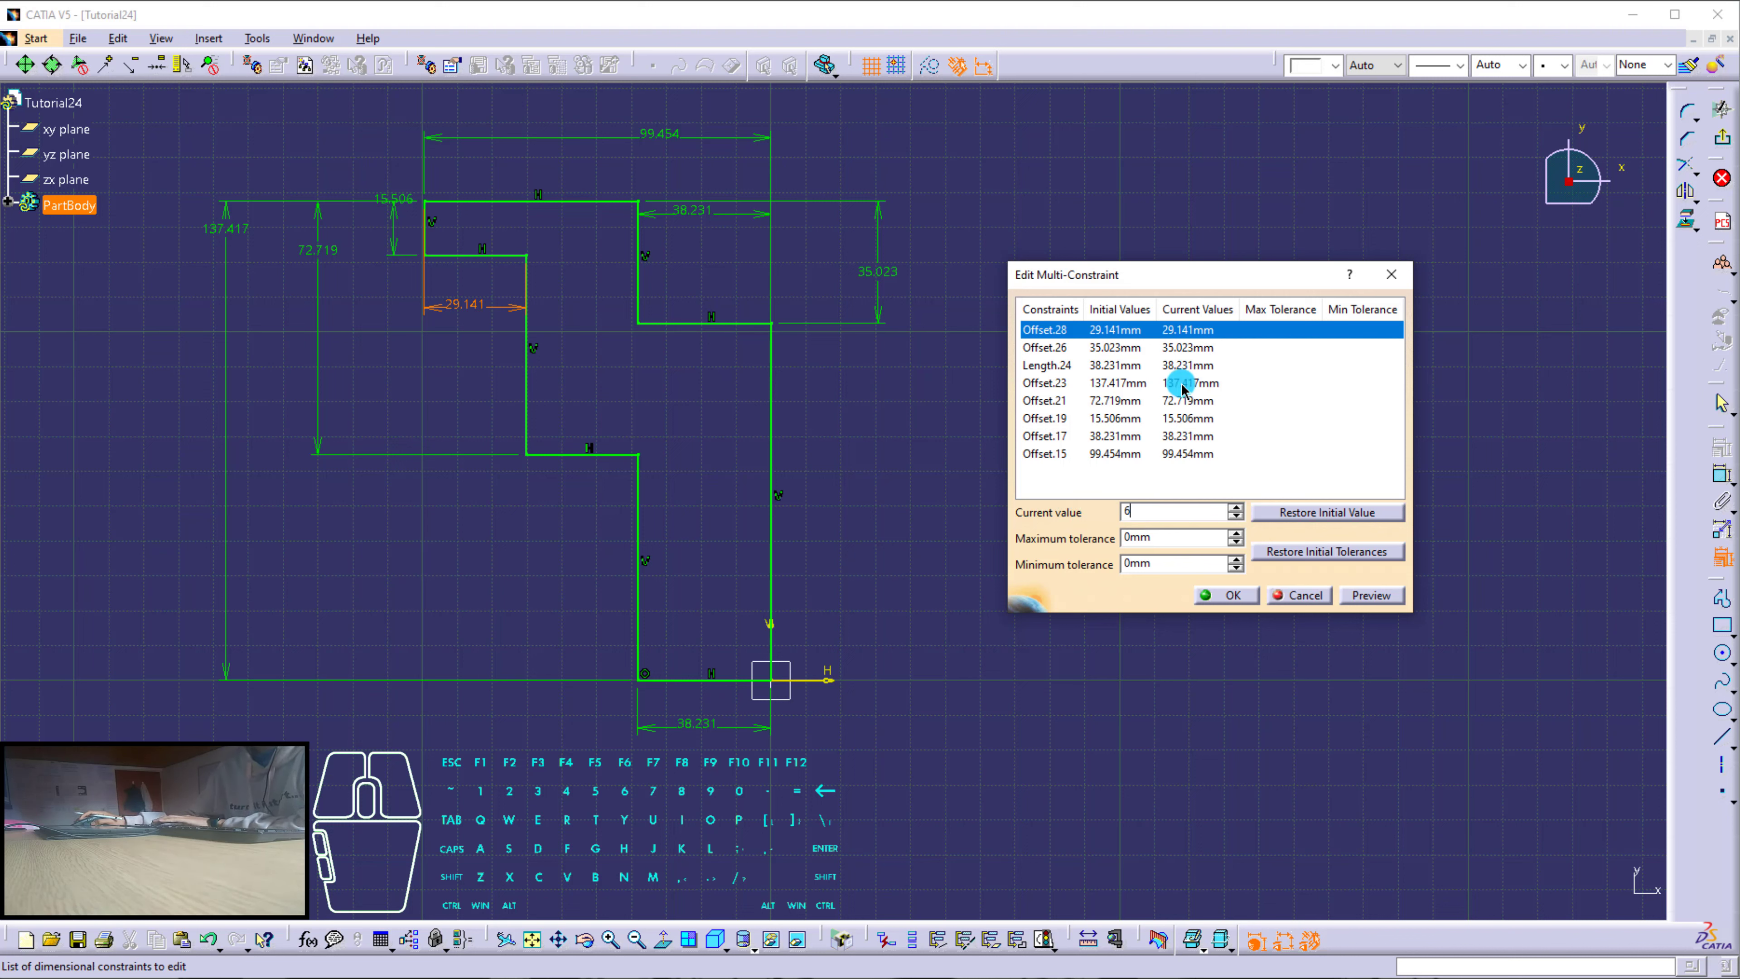
click(1179, 348)
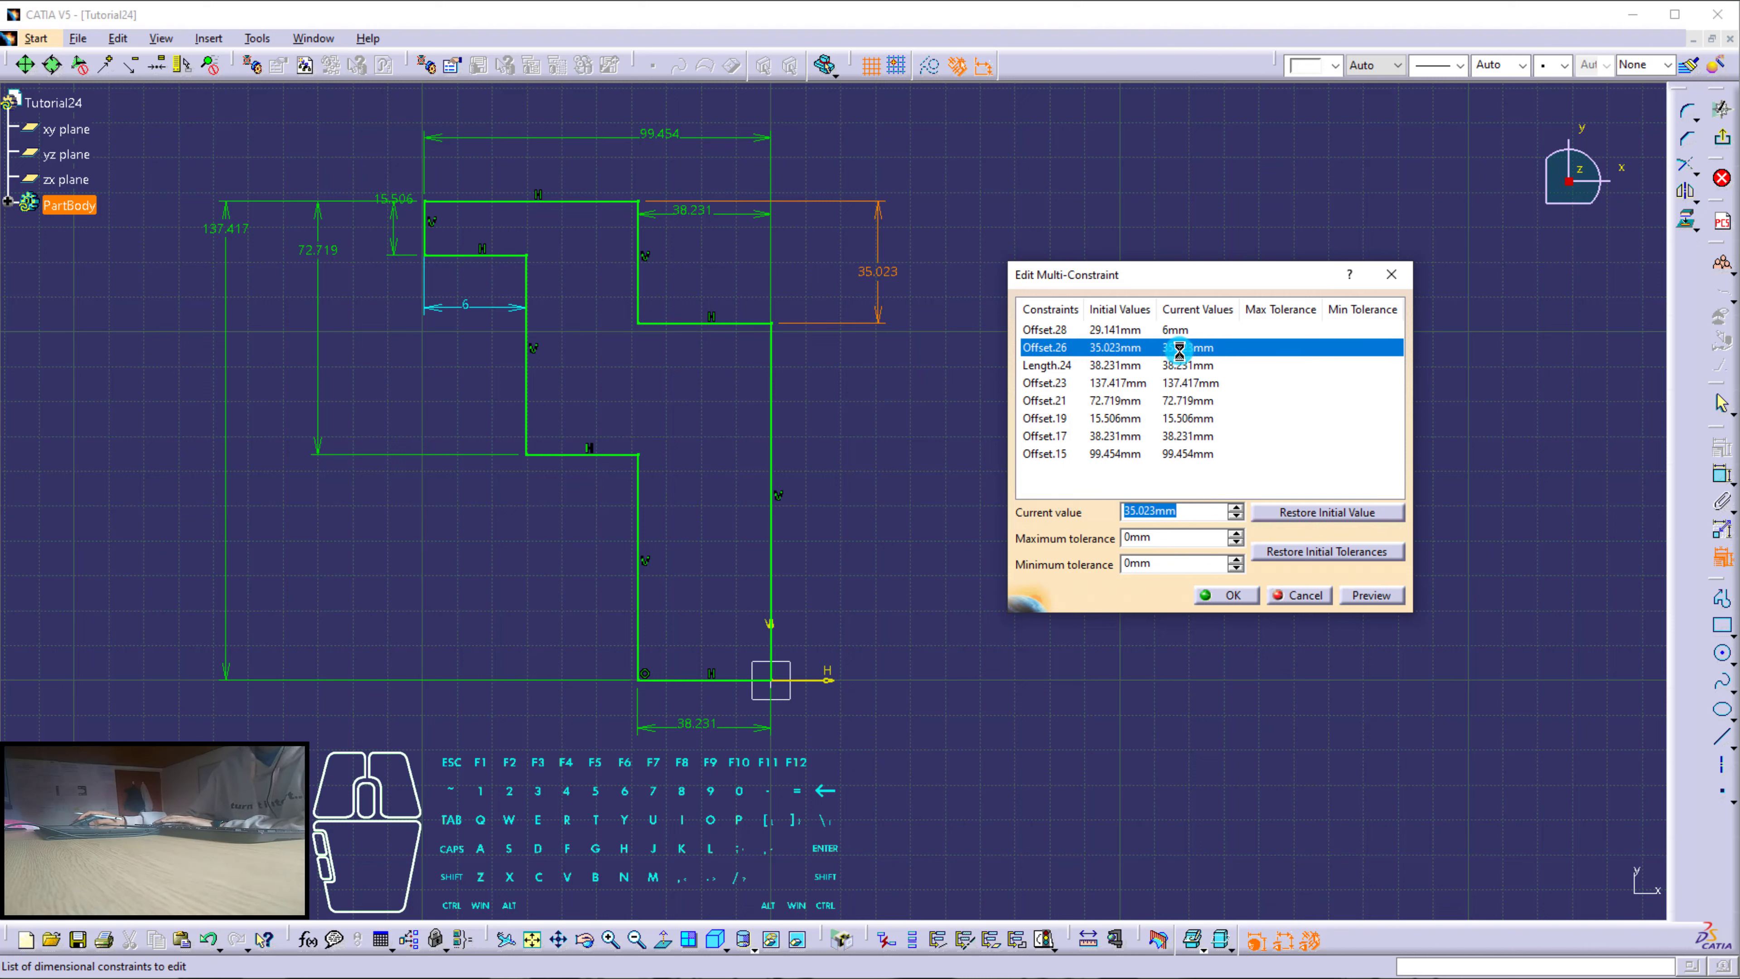
text(25)
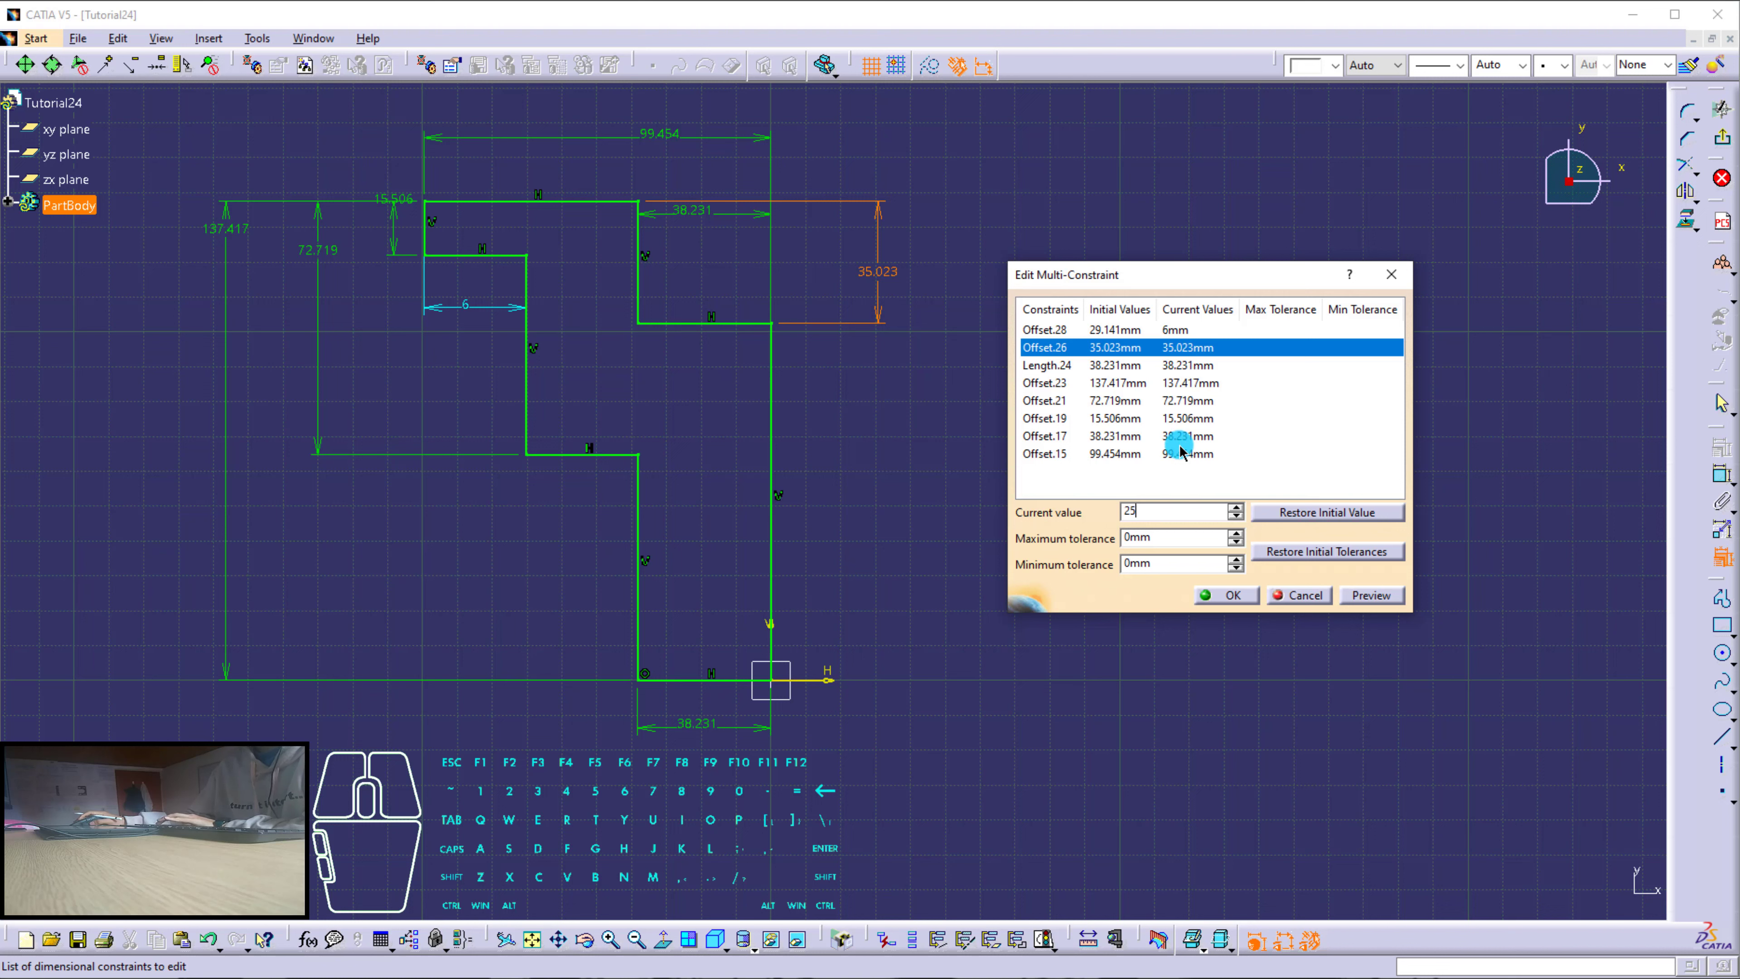
Set the bottom edge's length to 45 mm and the outline's overall height to 88 mm.
click(1171, 366)
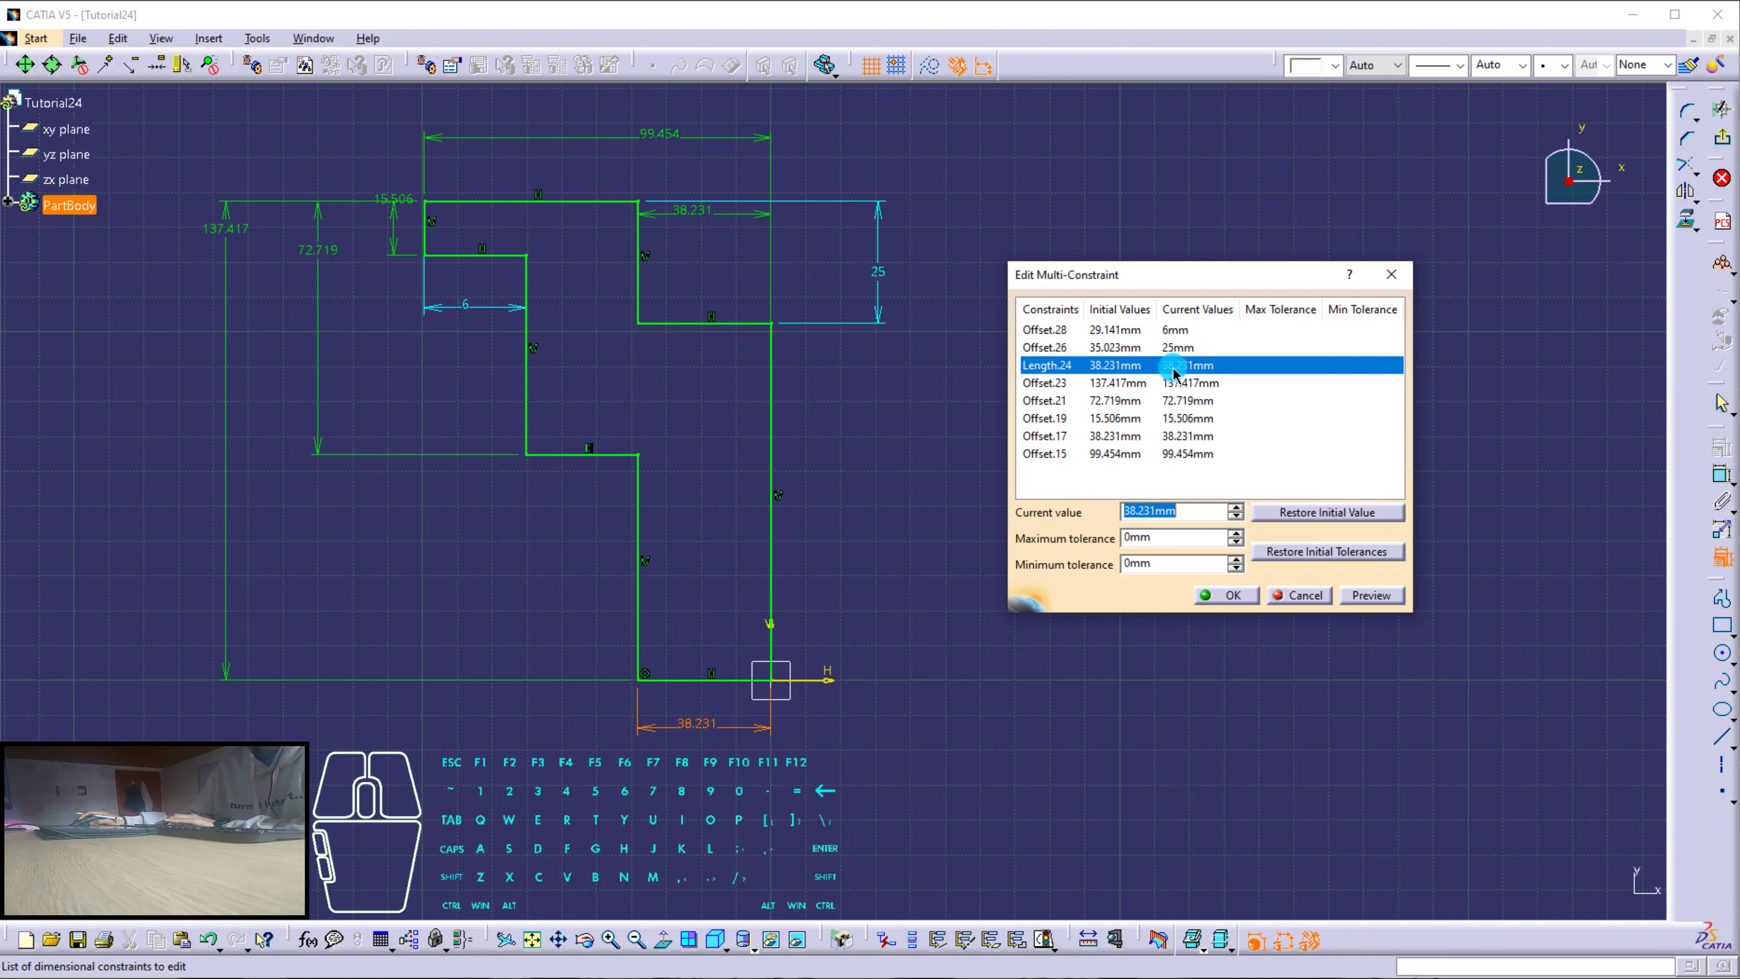
text(4)
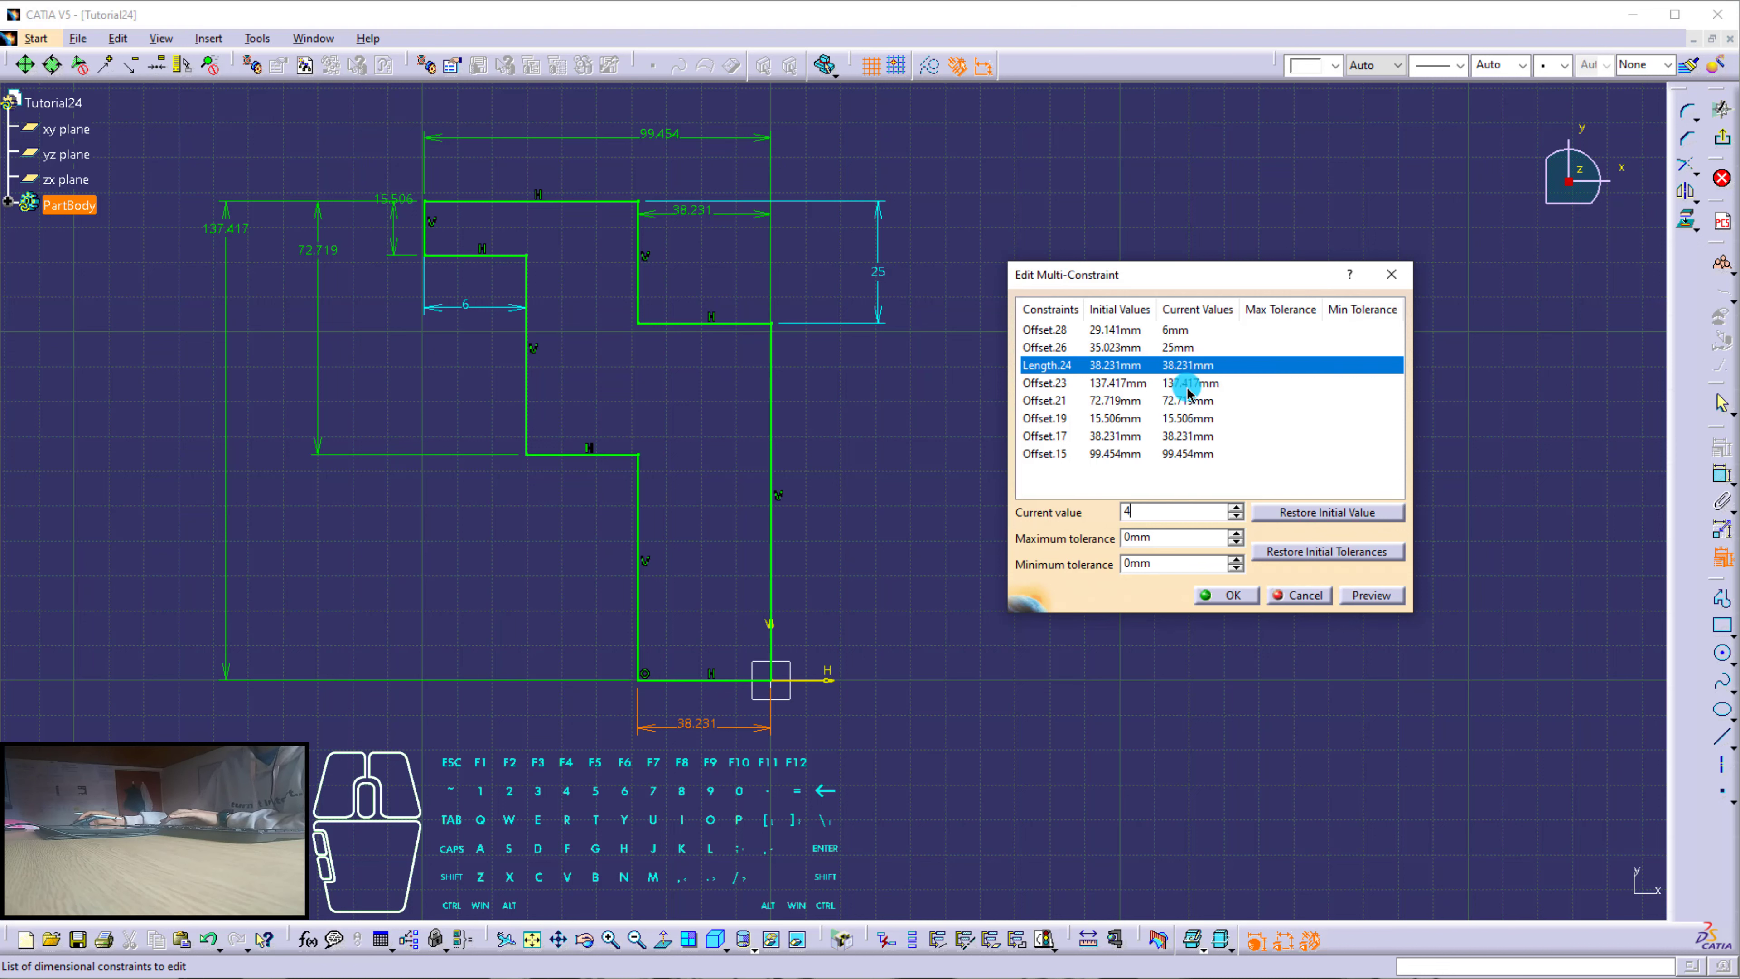
text(5)
click(1186, 385)
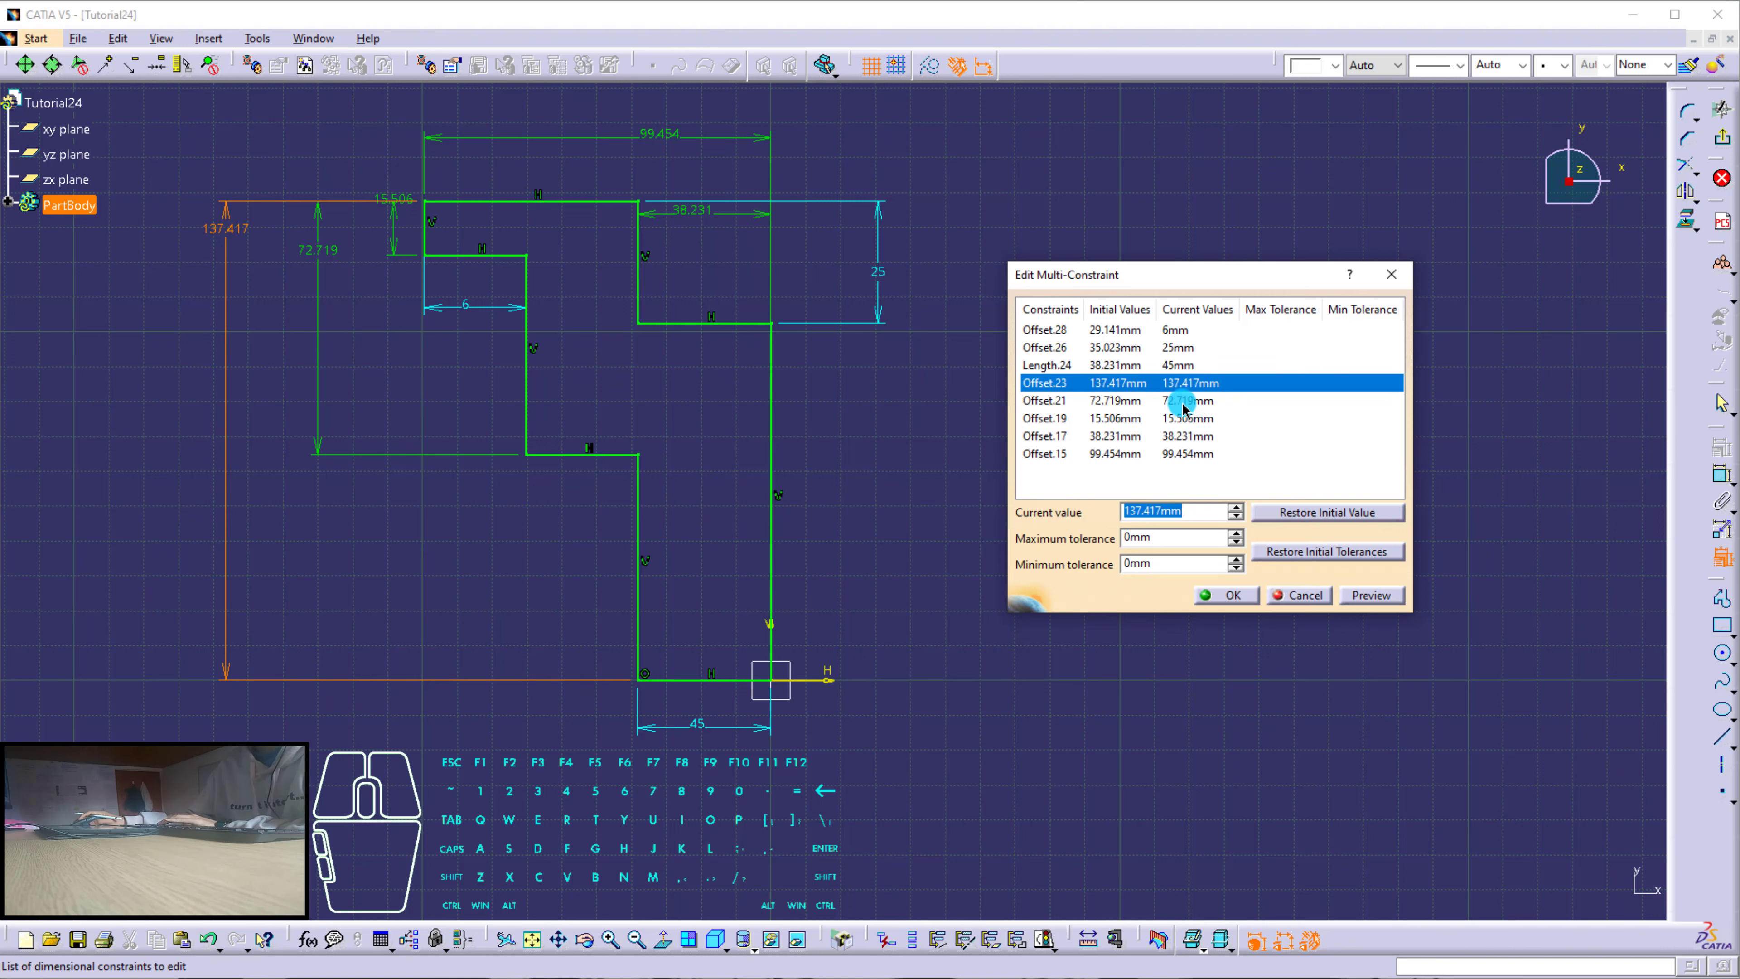
Set the distances from the top edge to the lower ledge to 48 mm and to the upper ledge to 10 mm.
click(1187, 402)
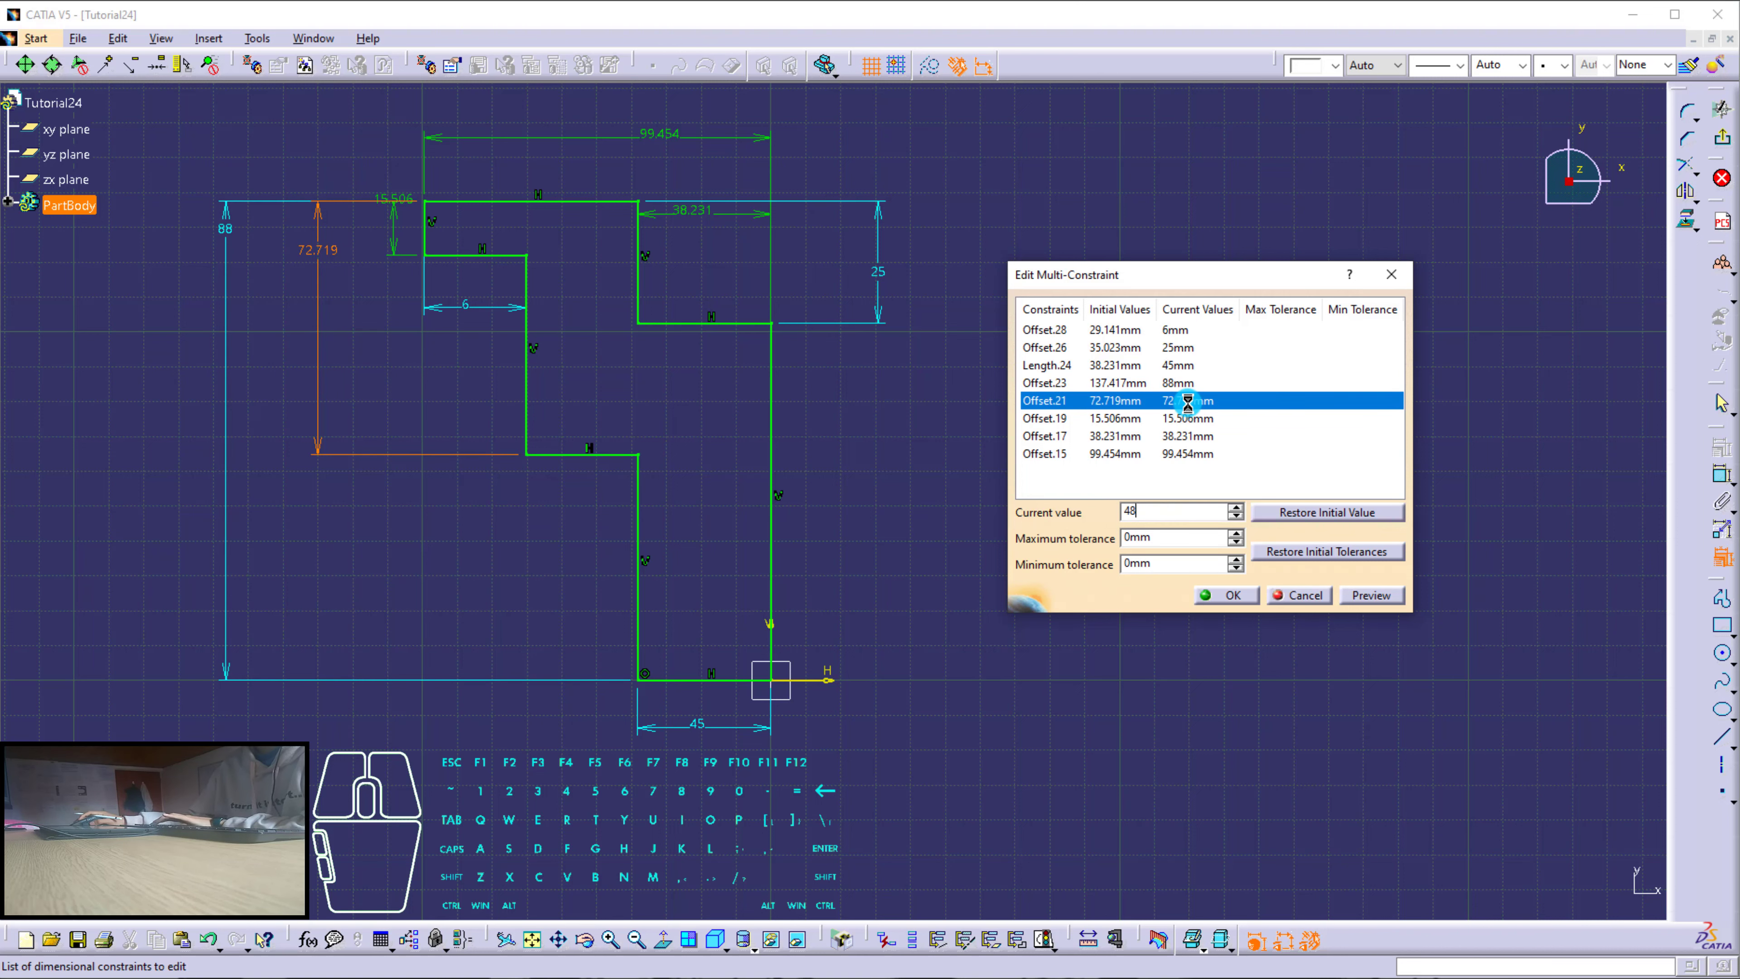
click(1193, 418)
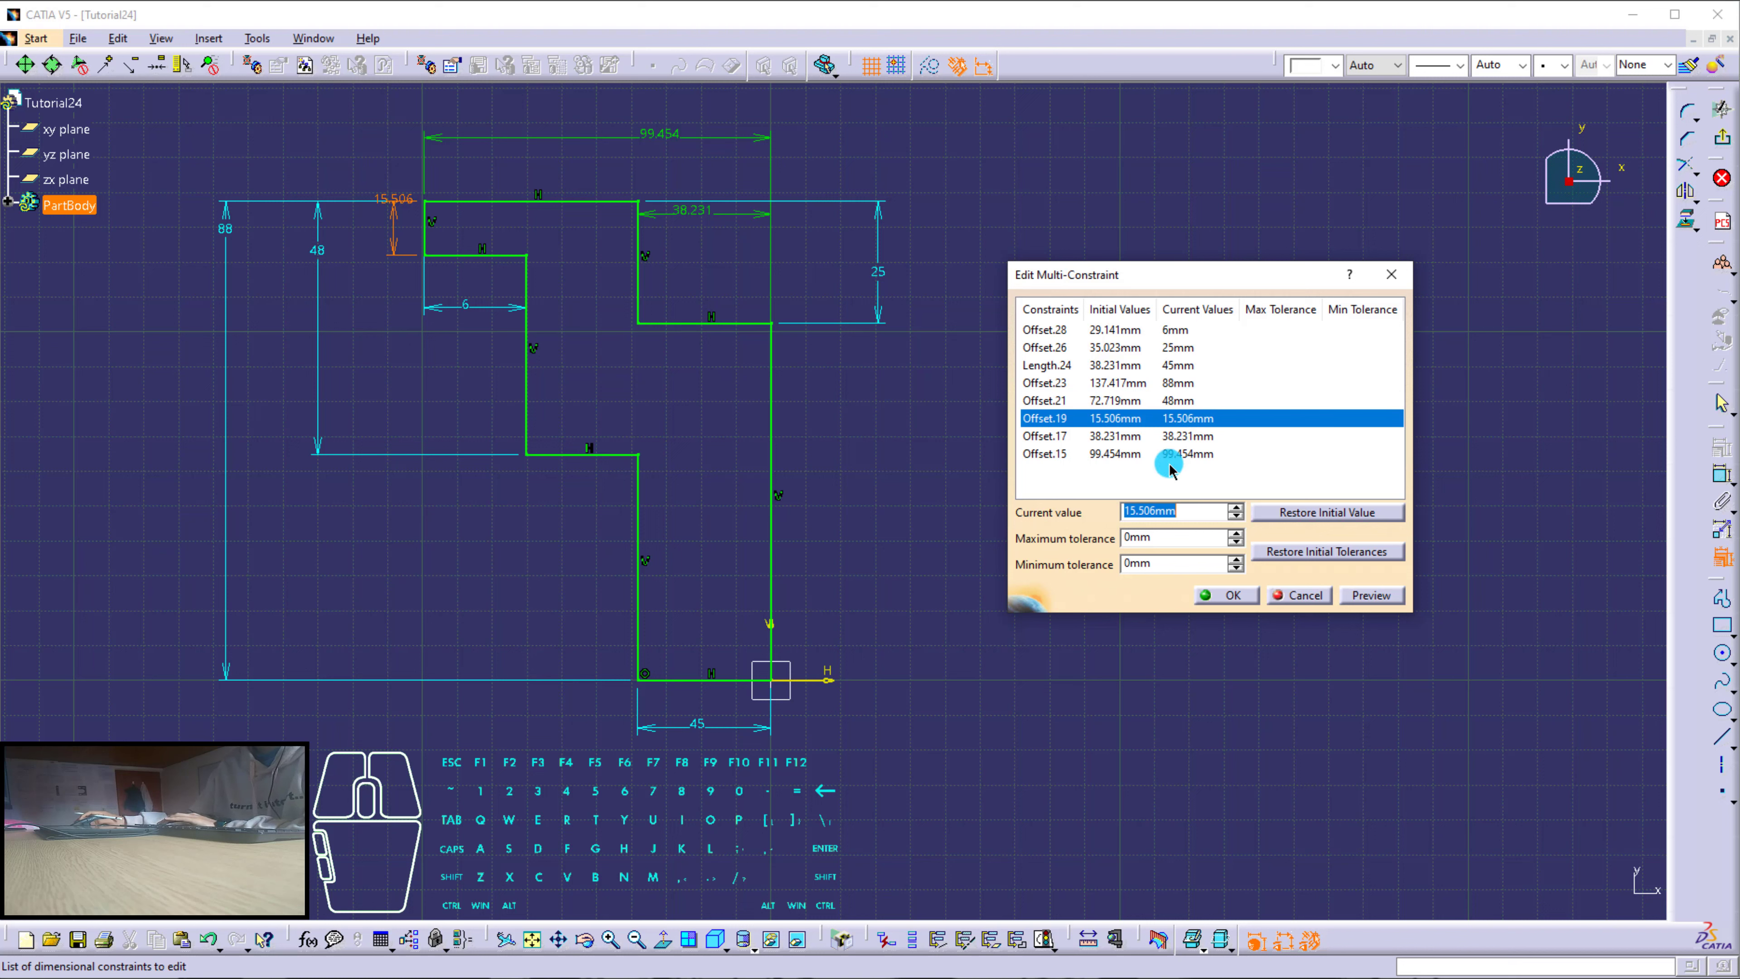
text(10)
Set the recess's horizontal distance from the V axis to 35 mm and the outline's overall half width to 150/2 mm.
click(1180, 434)
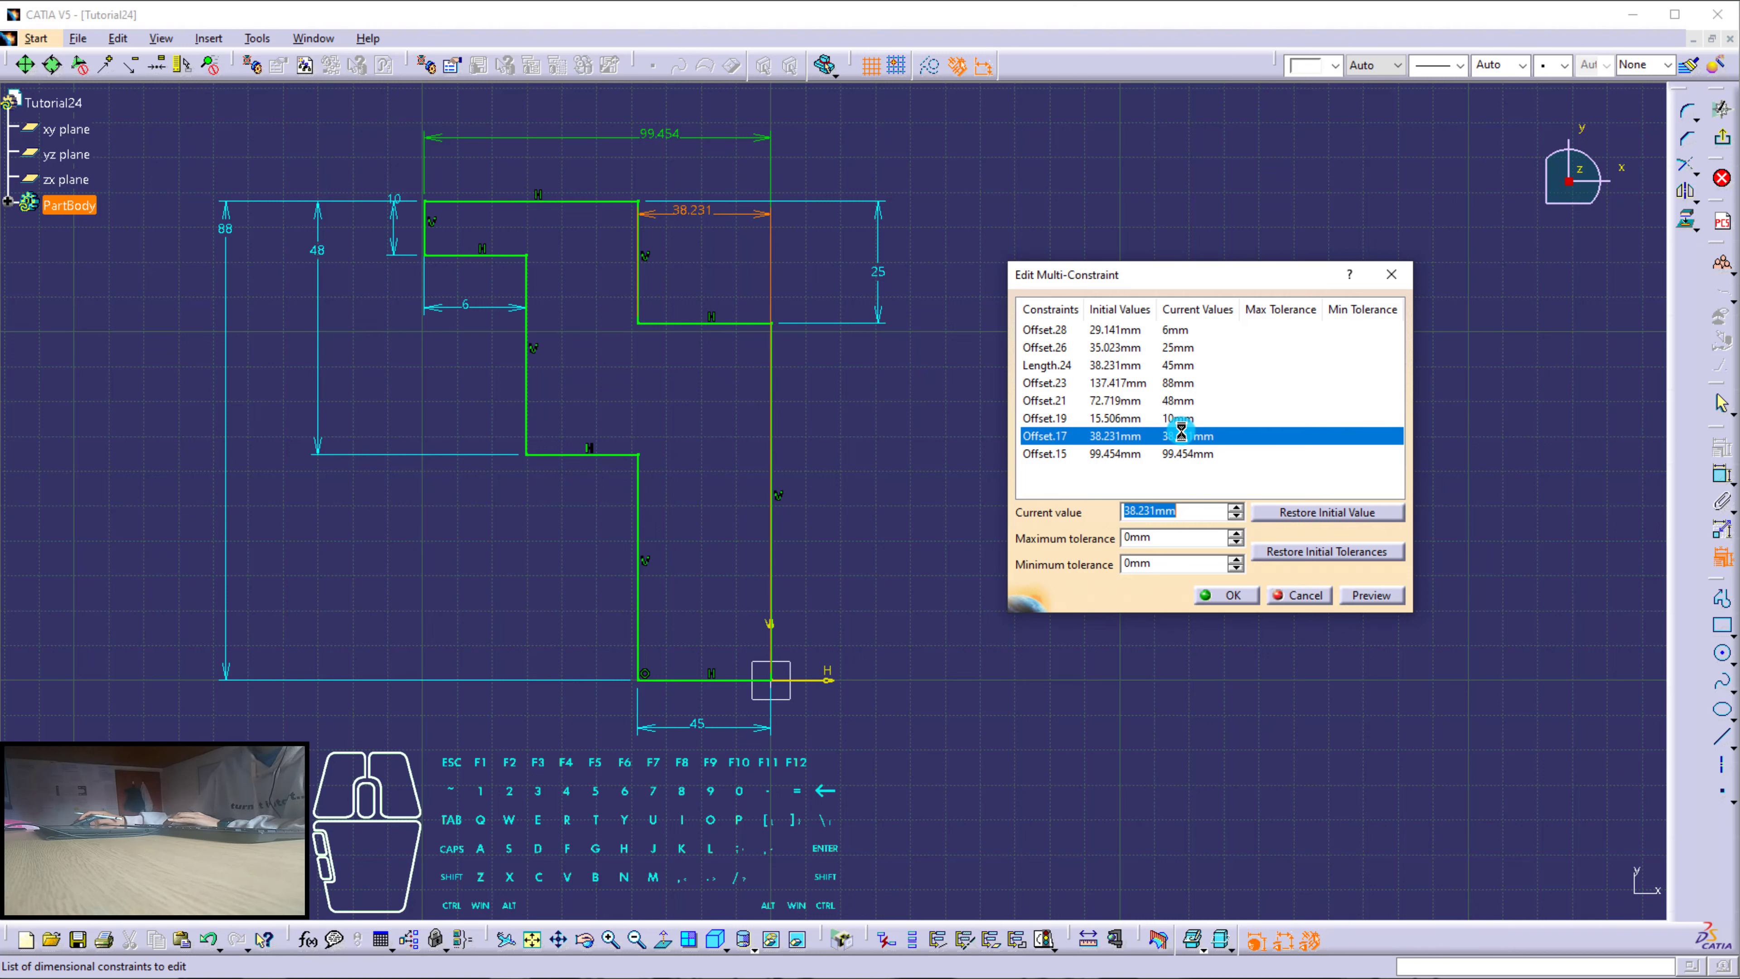
text(35)
click(1199, 450)
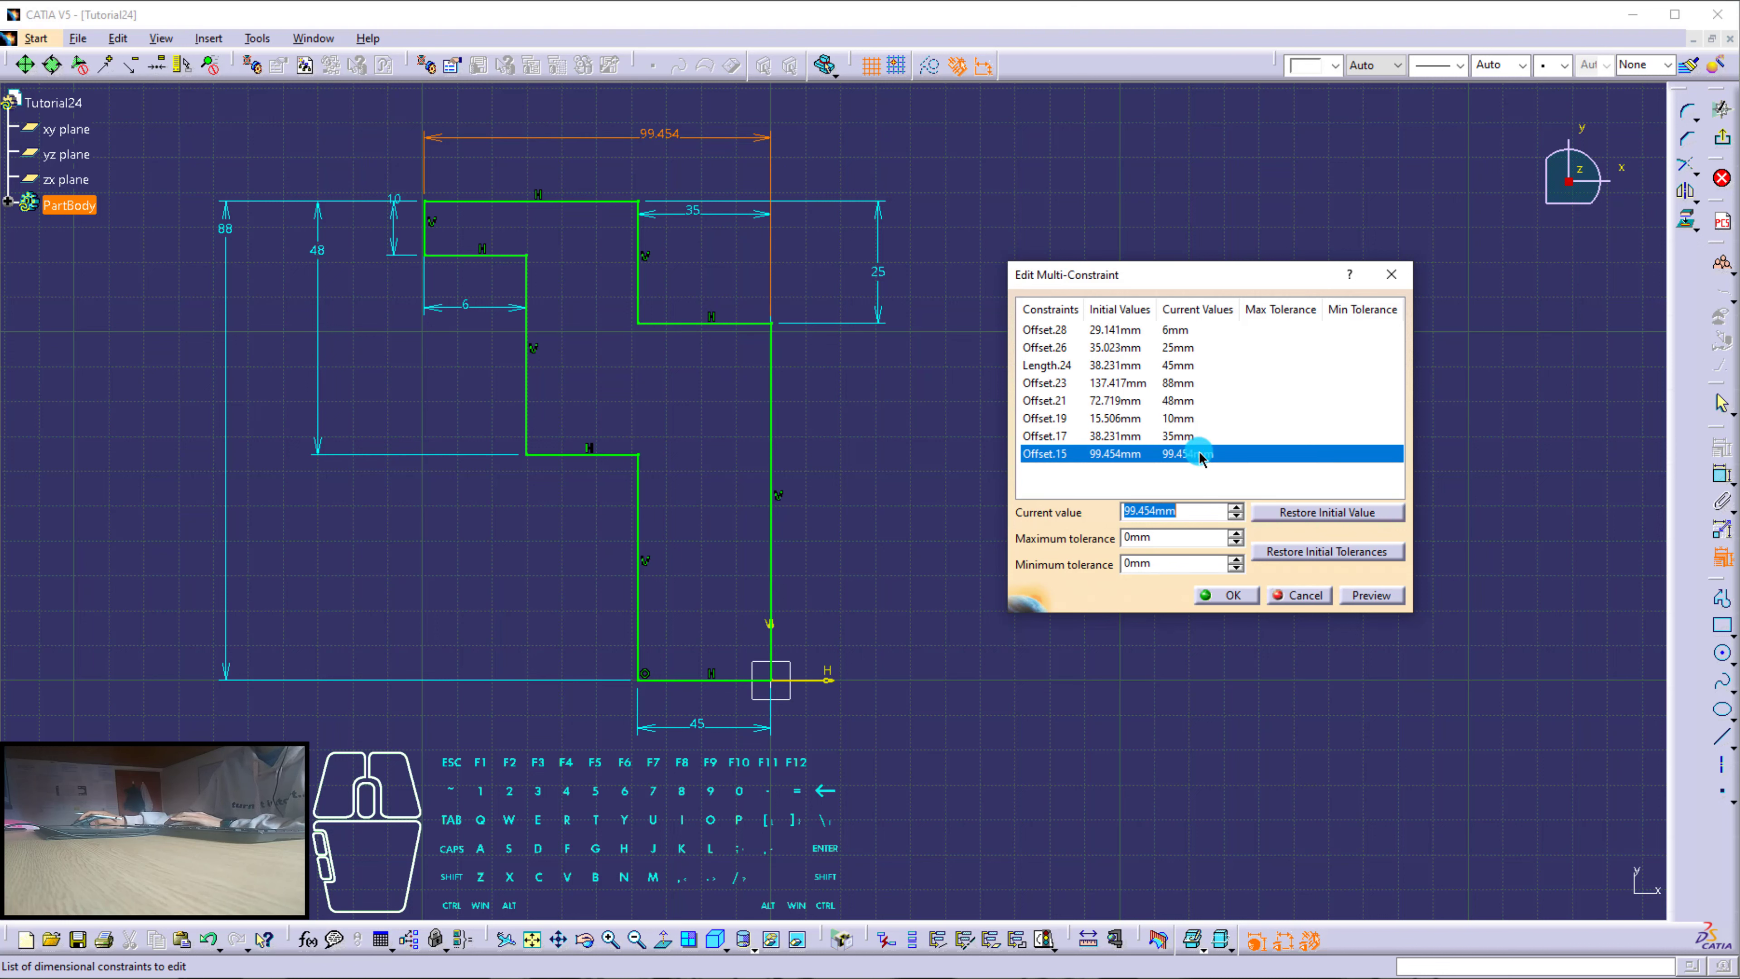
text(150/)
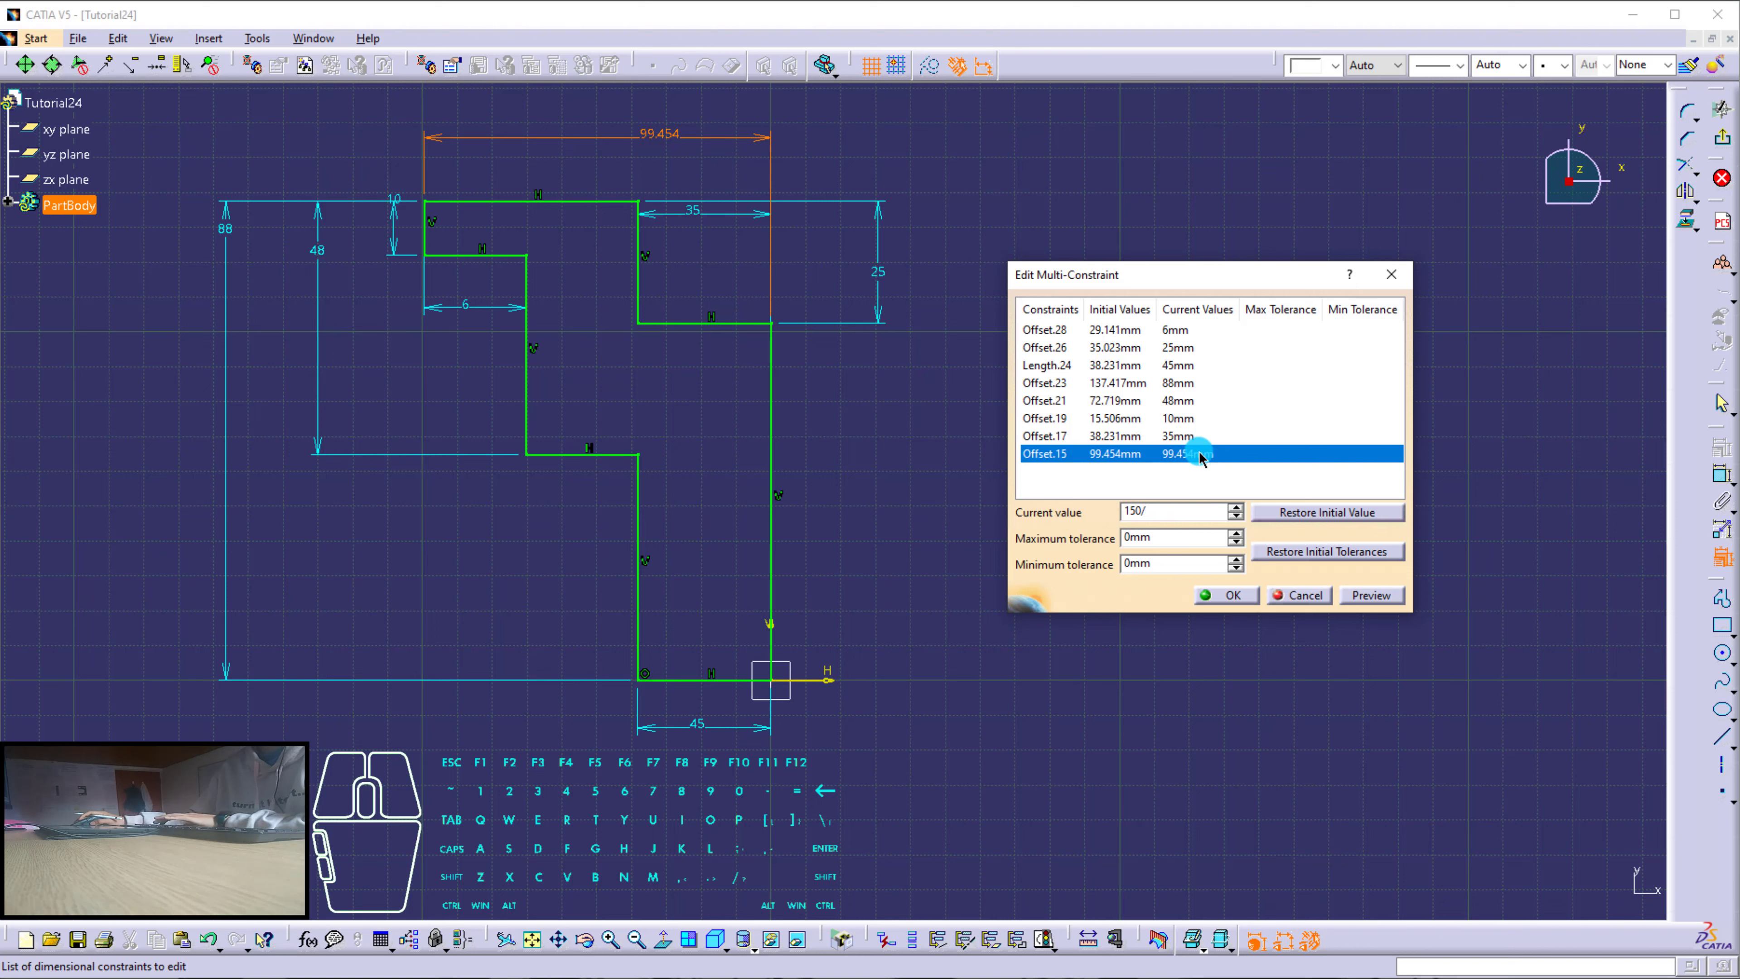
text(2)
click(1198, 439)
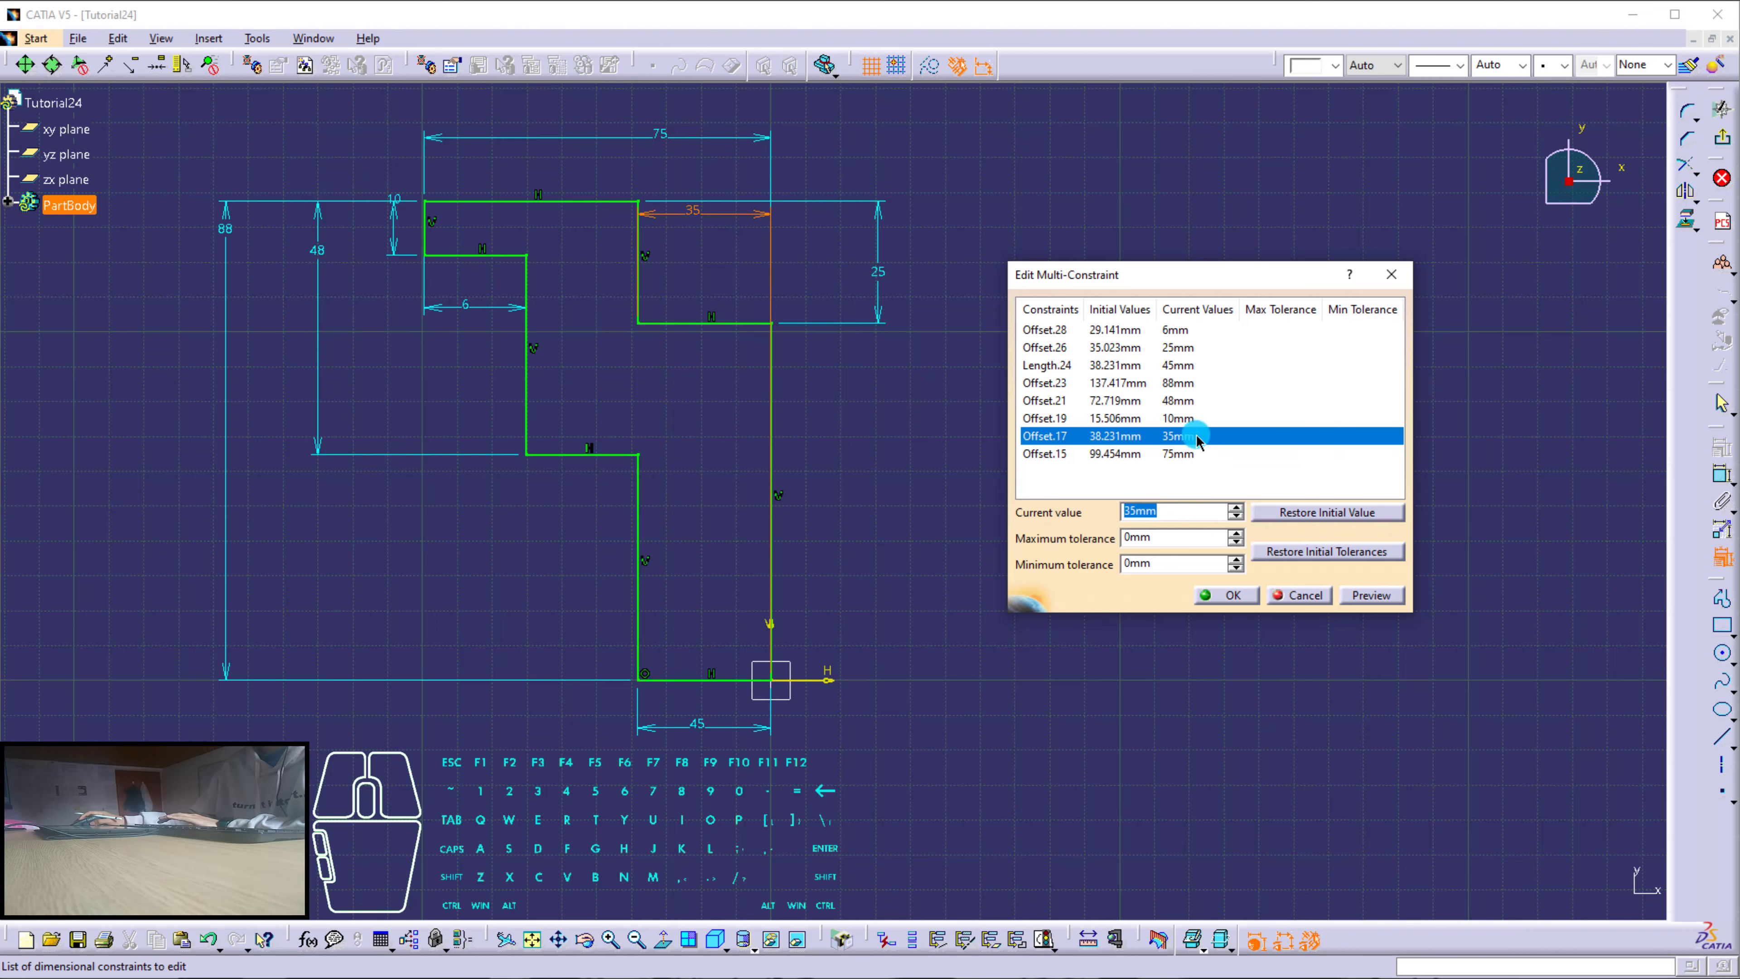
Recheck the 88 mm, 25 mm and 6 mm constraint values and apply all the edited dimensions to the half outline.
click(1202, 383)
click(1200, 347)
click(1201, 331)
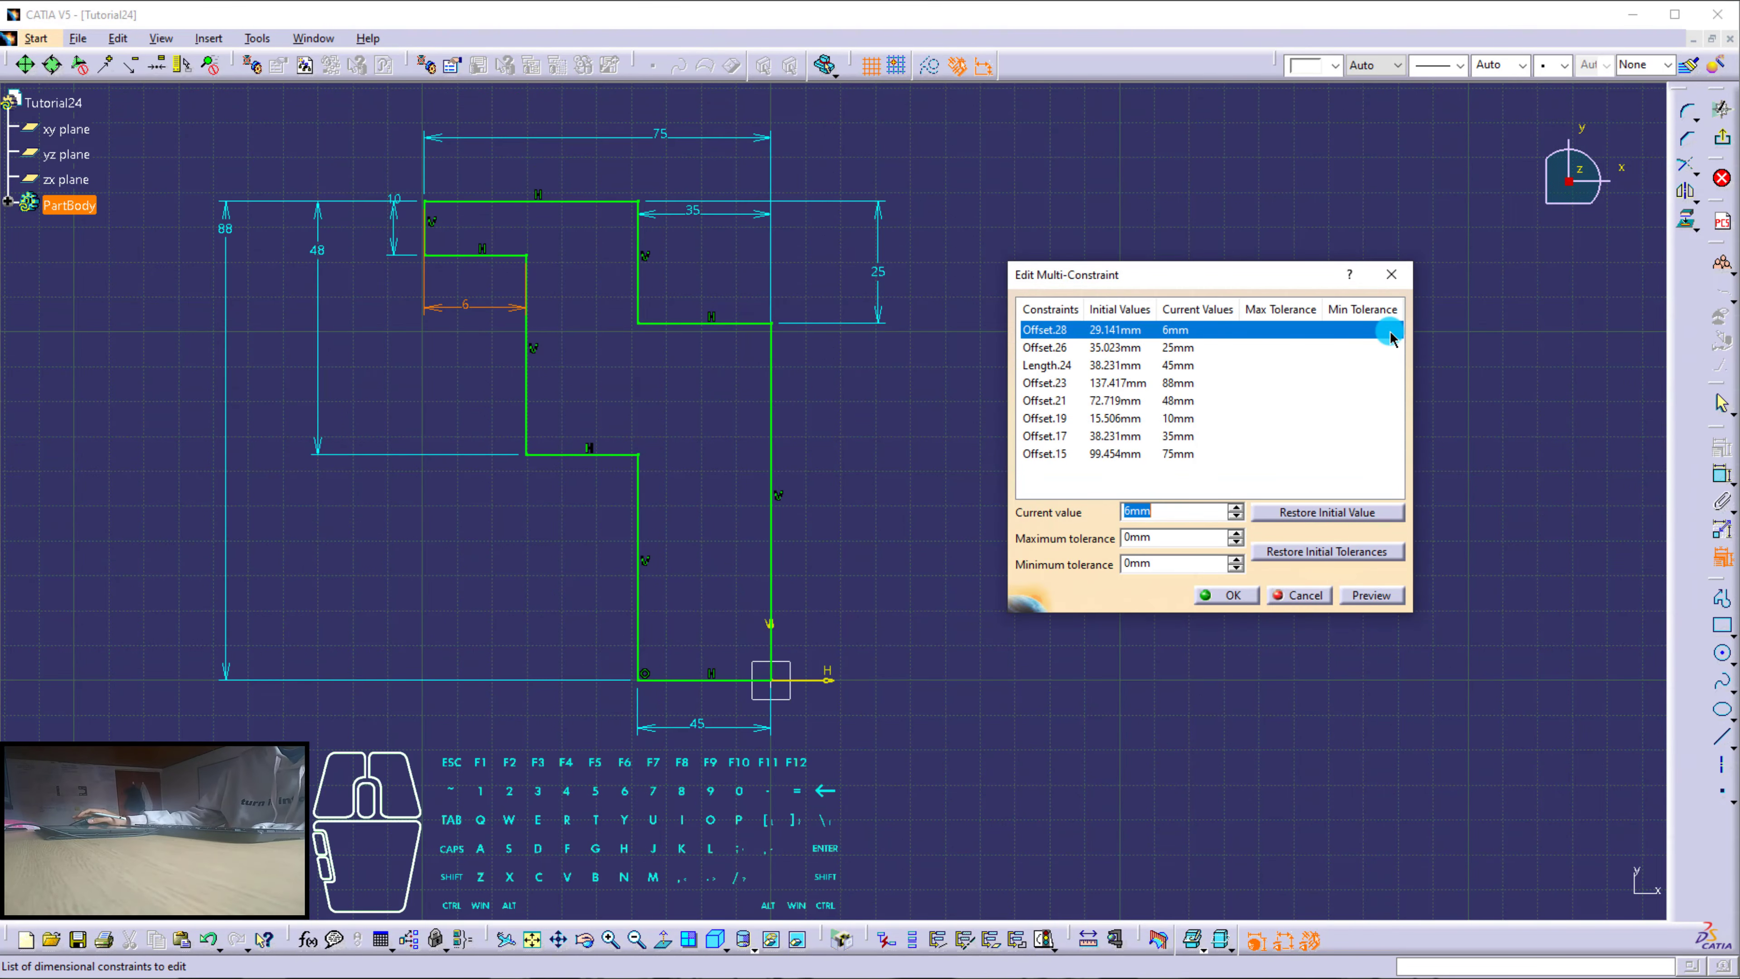
click(1223, 595)
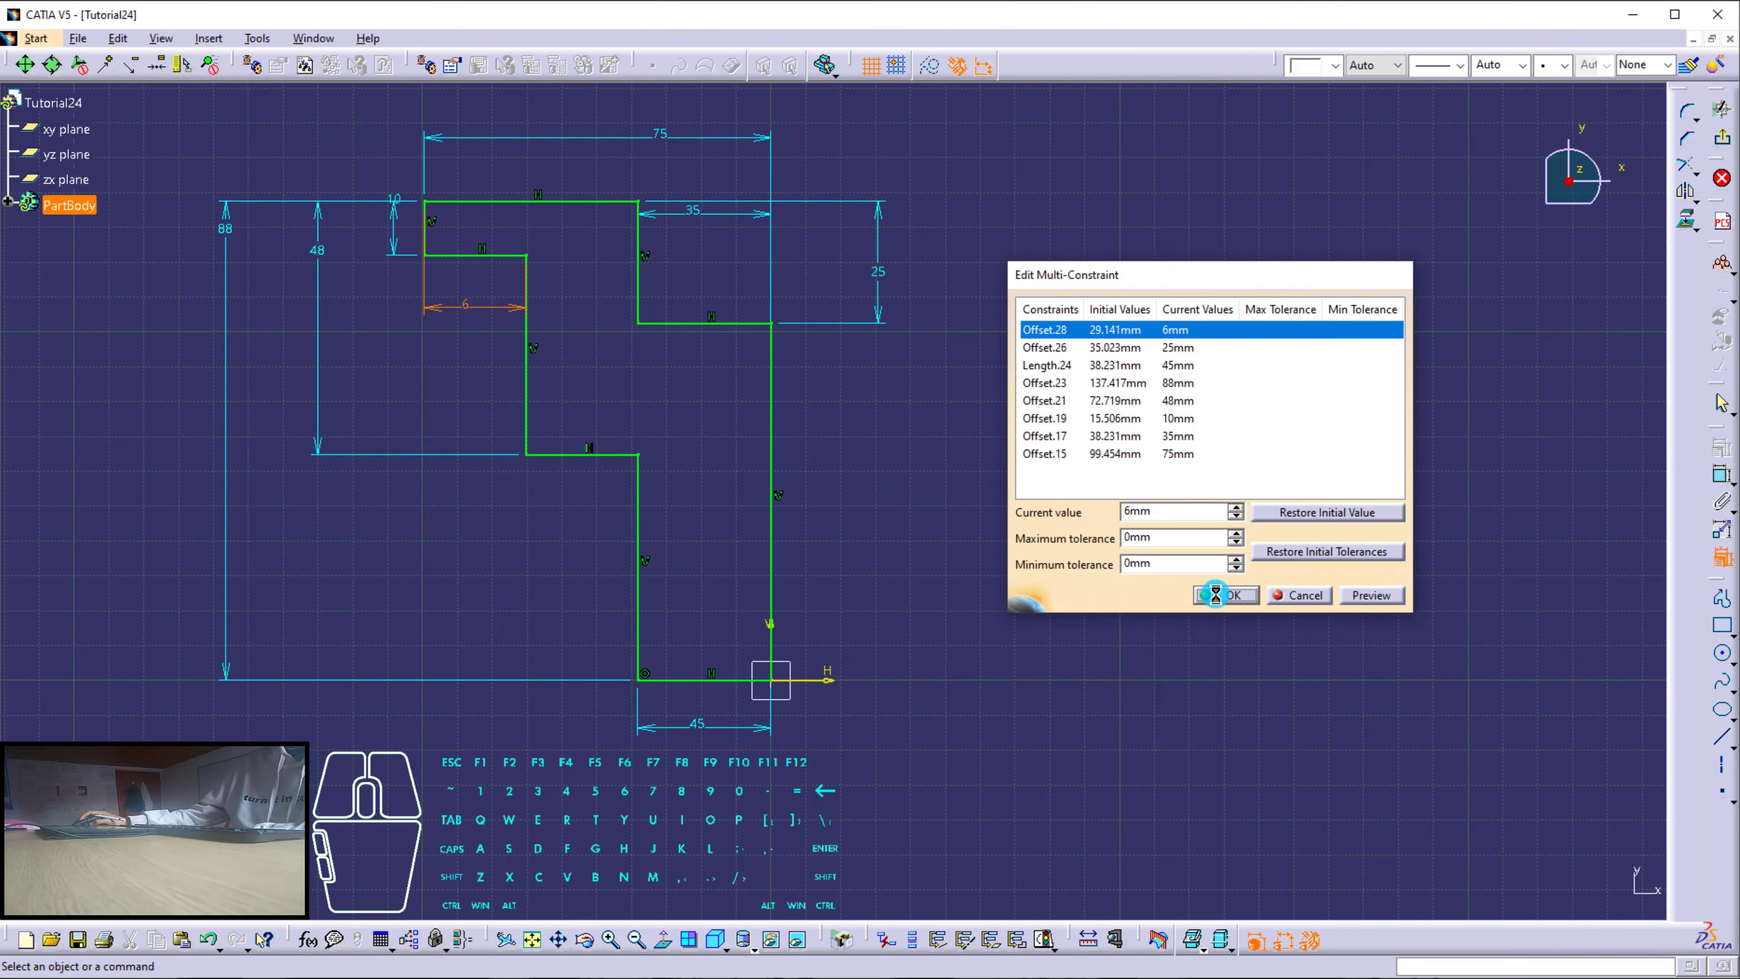
middle_drag(777, 649, 796, 614)
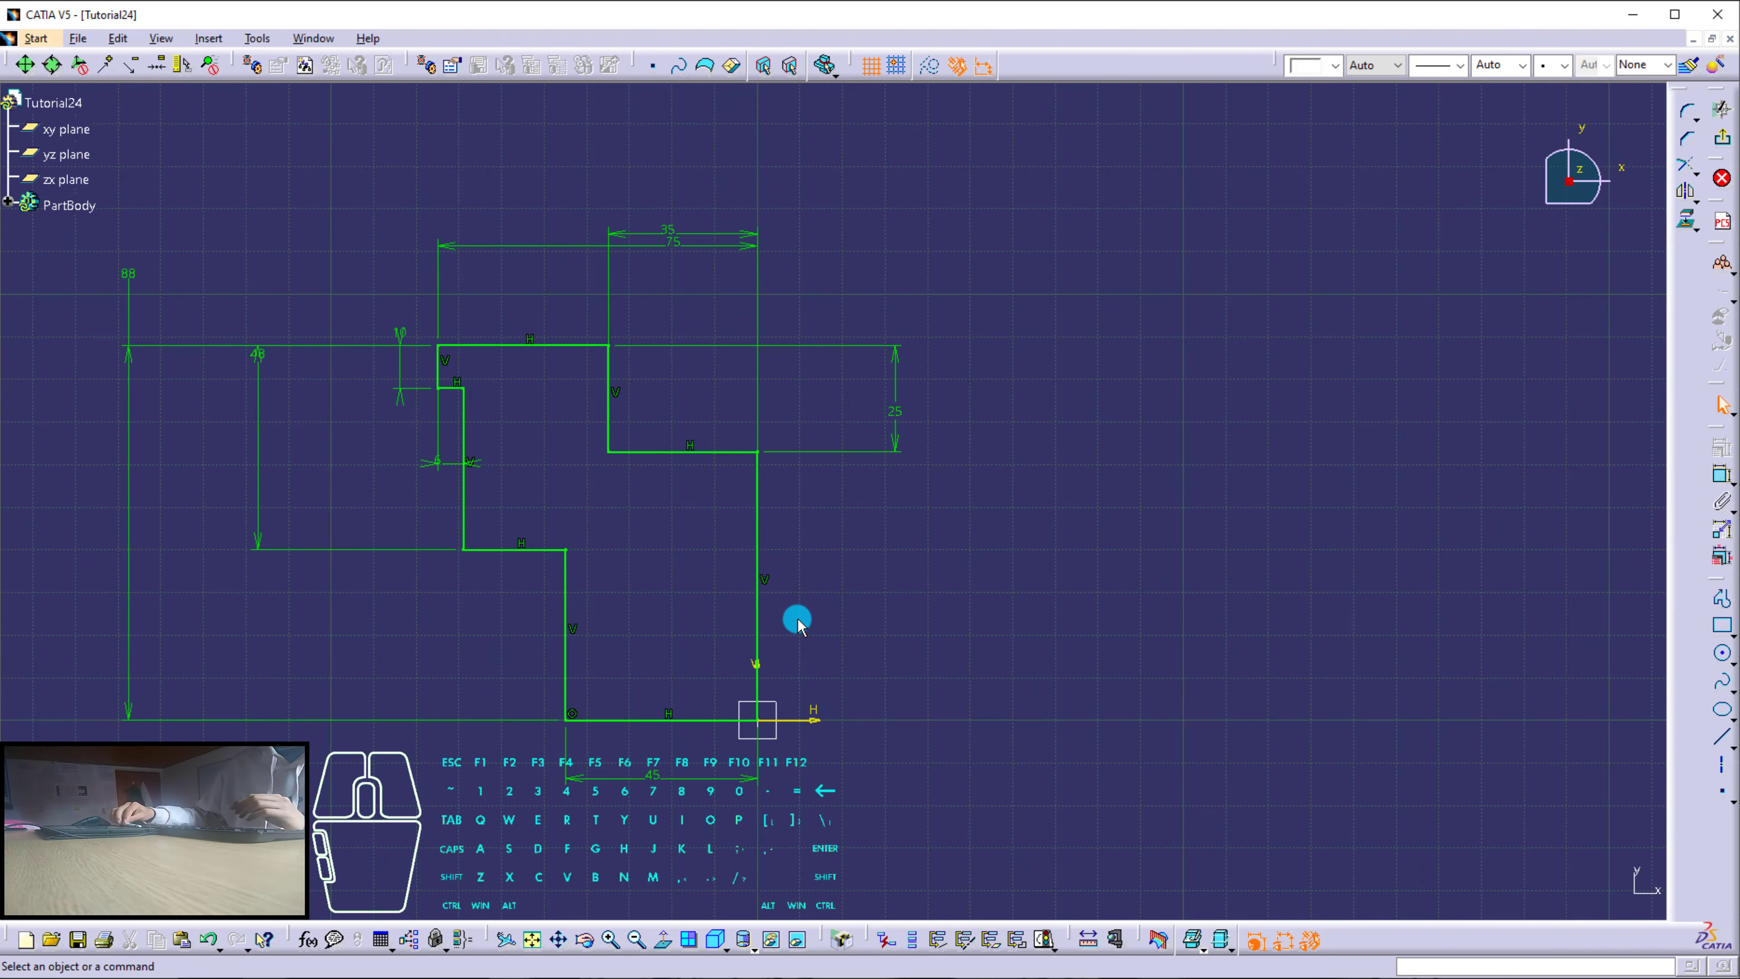
Mirror all the lines of the half outline about the V axis to complete the symmetric base profile.
click(754, 500)
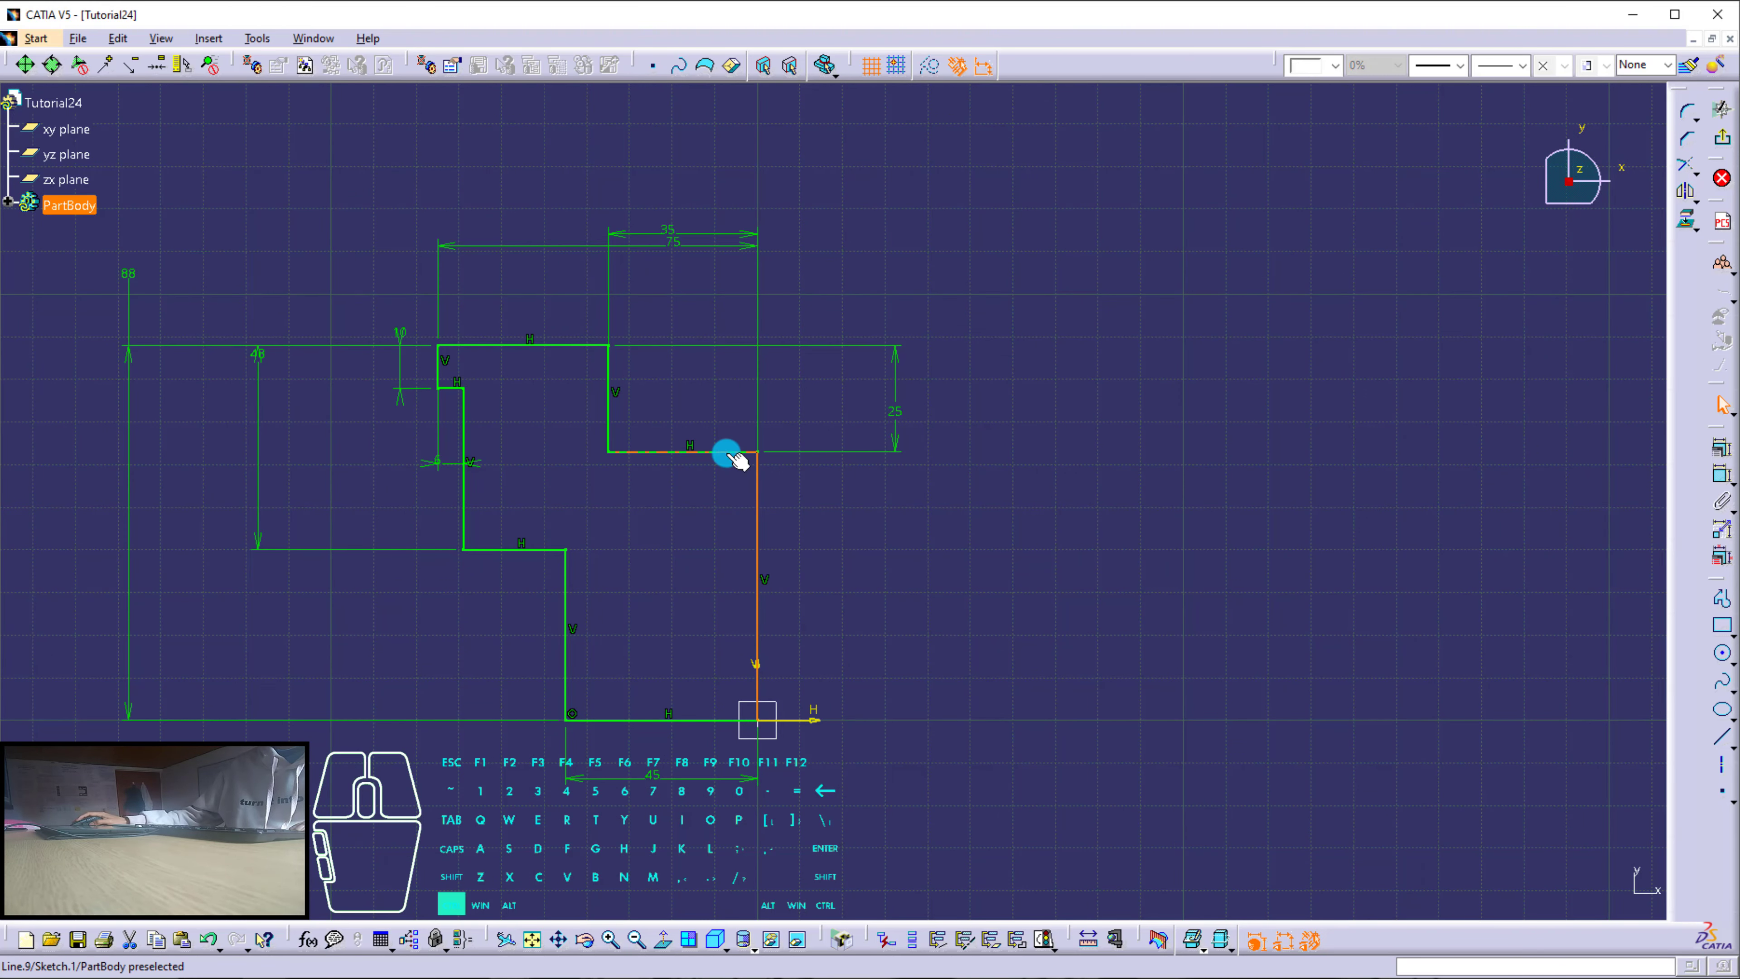
ctrl+click(637, 453)
ctrl+click(609, 412)
ctrl+click(575, 346)
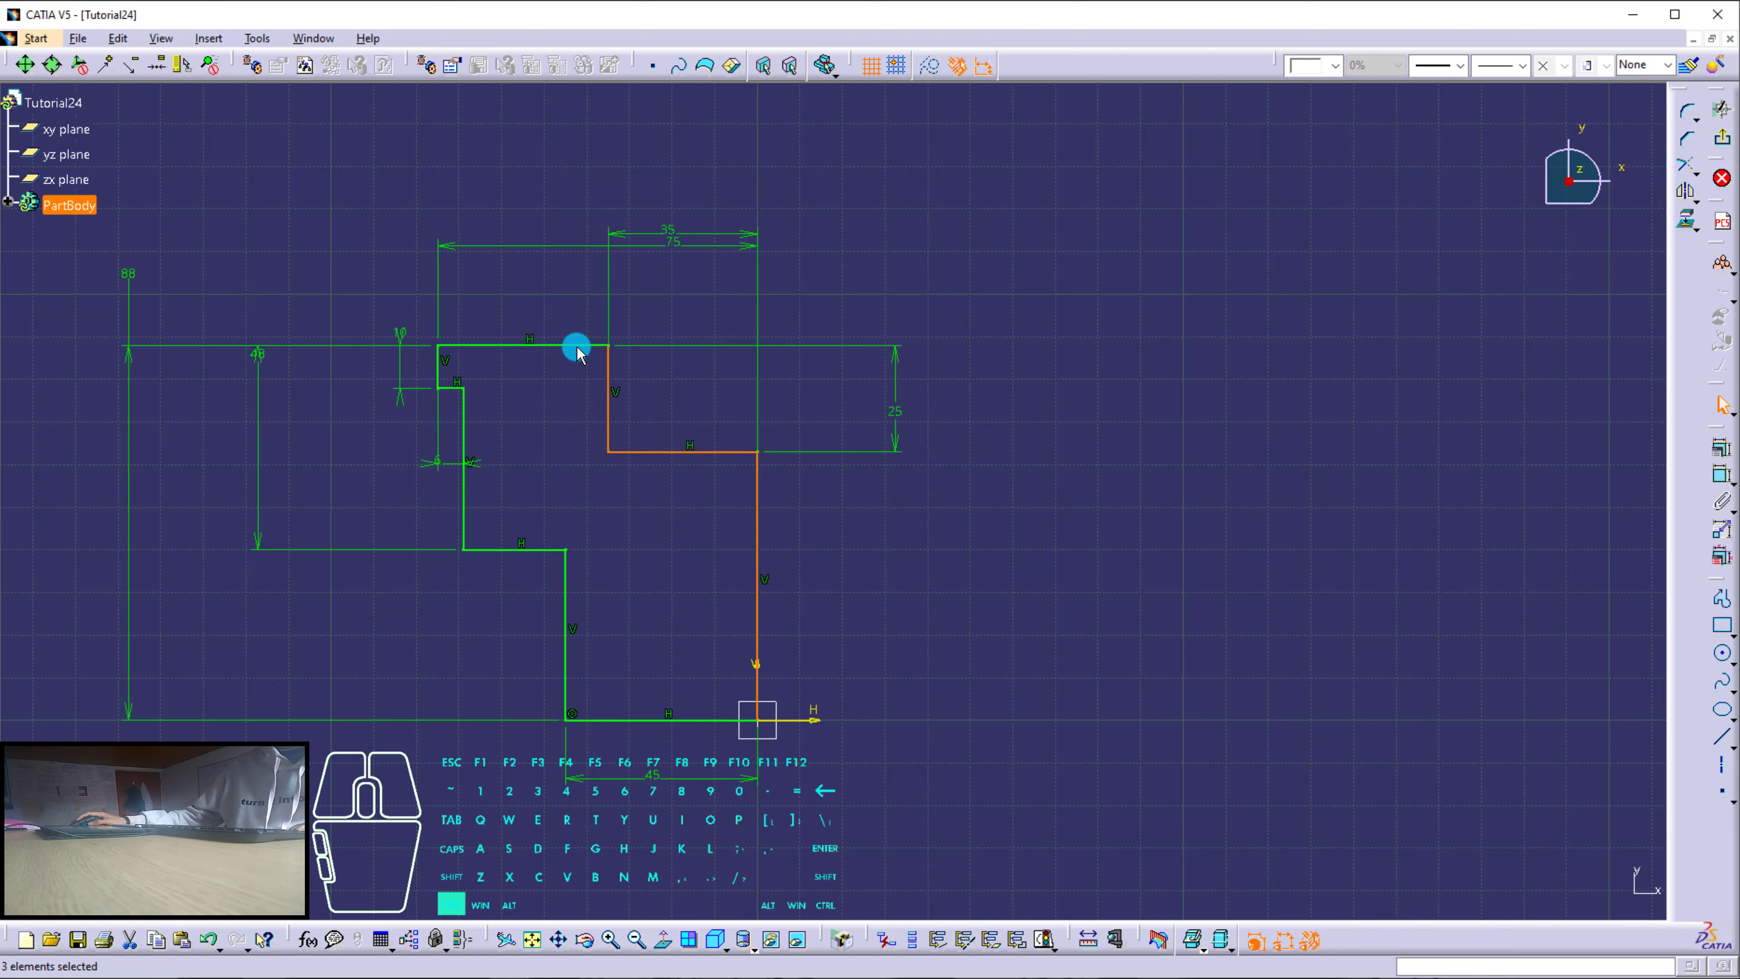
ctrl+click(439, 375)
ctrl+click(454, 389)
ctrl+click(465, 411)
ctrl+click(544, 550)
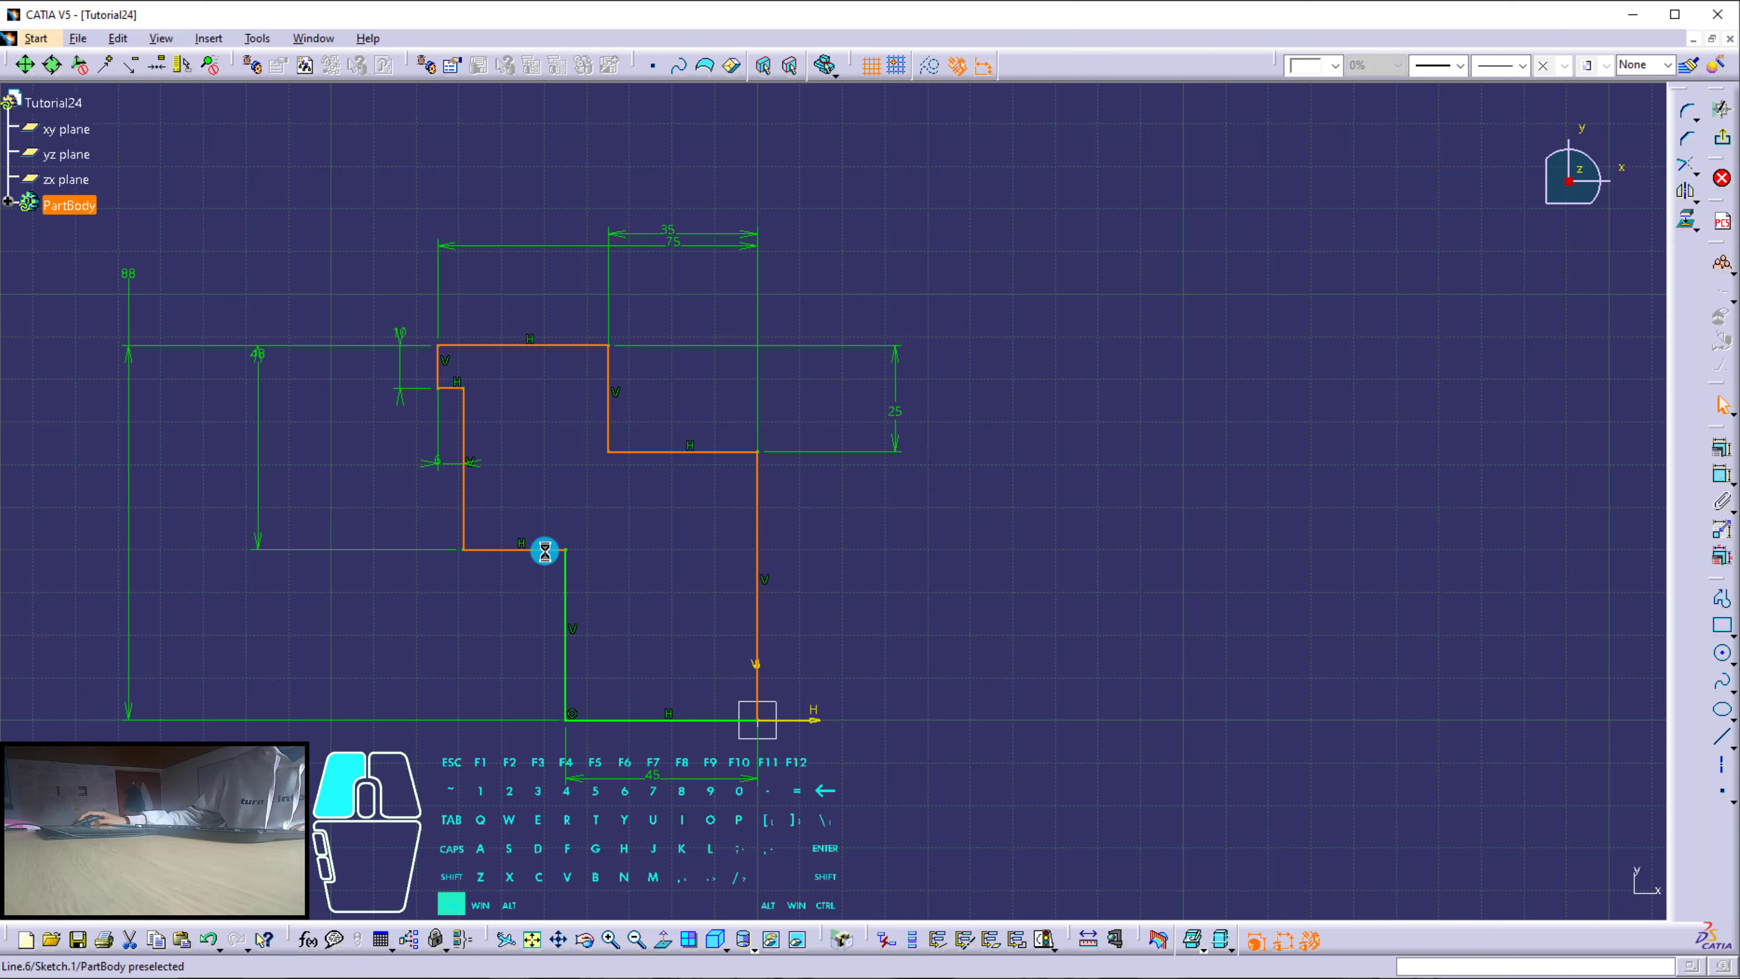
ctrl+click(566, 589)
ctrl+click(645, 718)
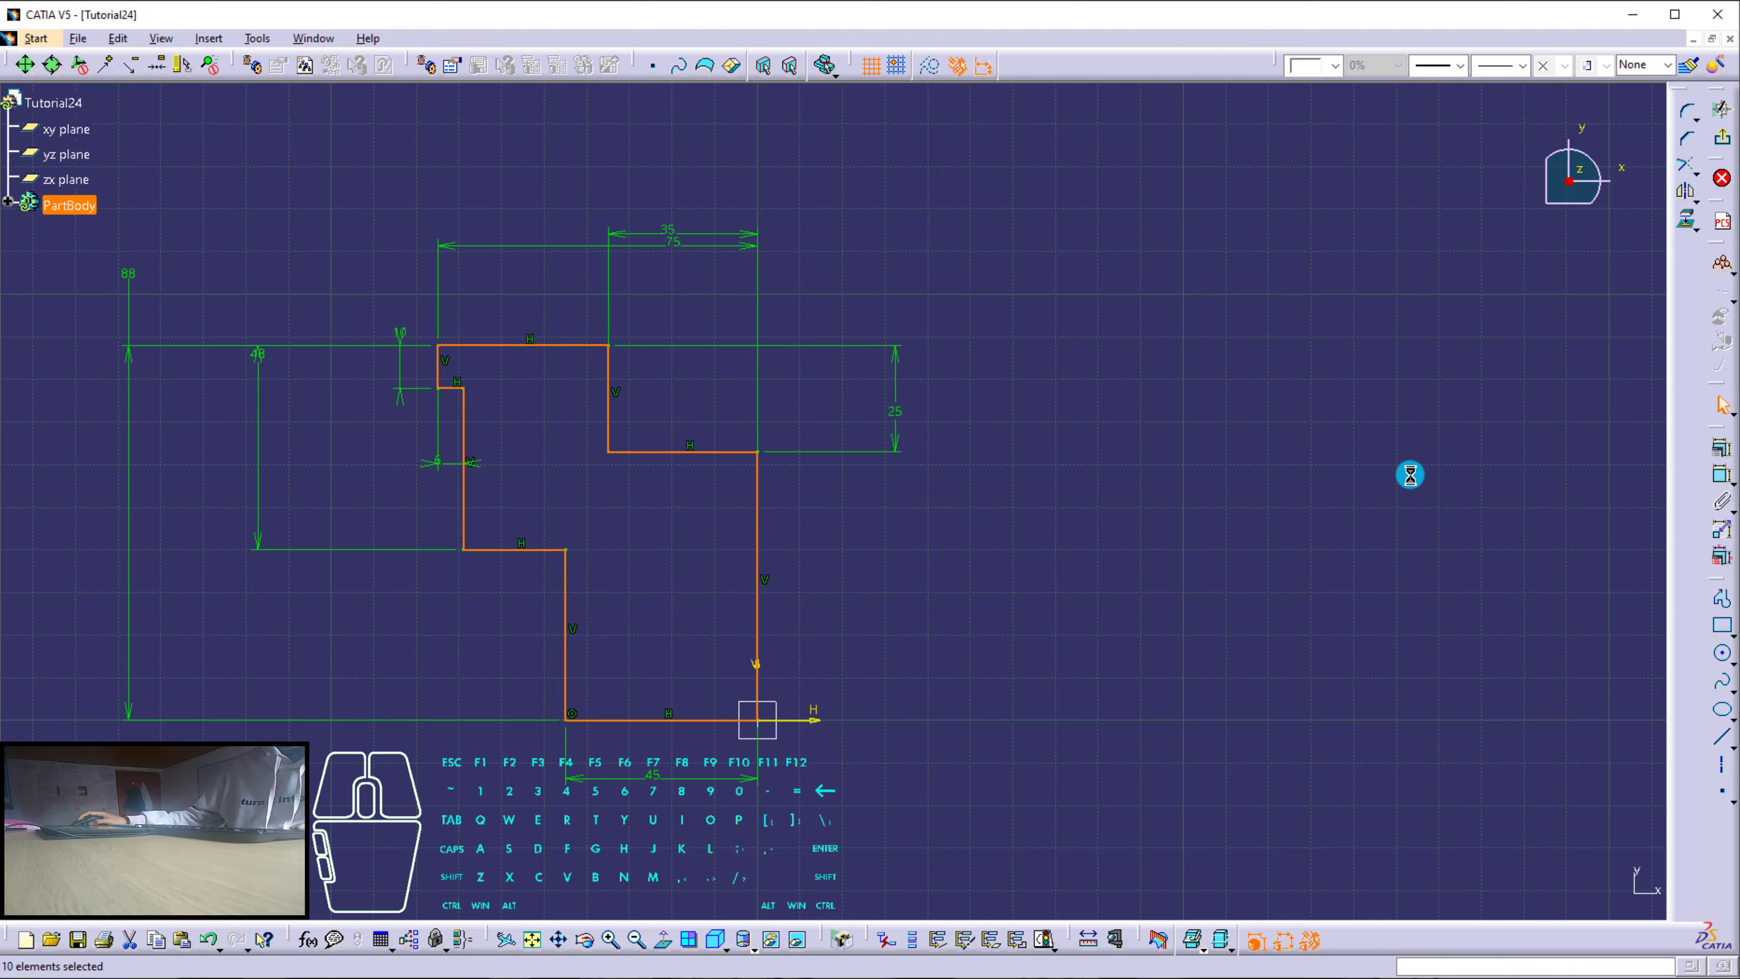
click(1686, 191)
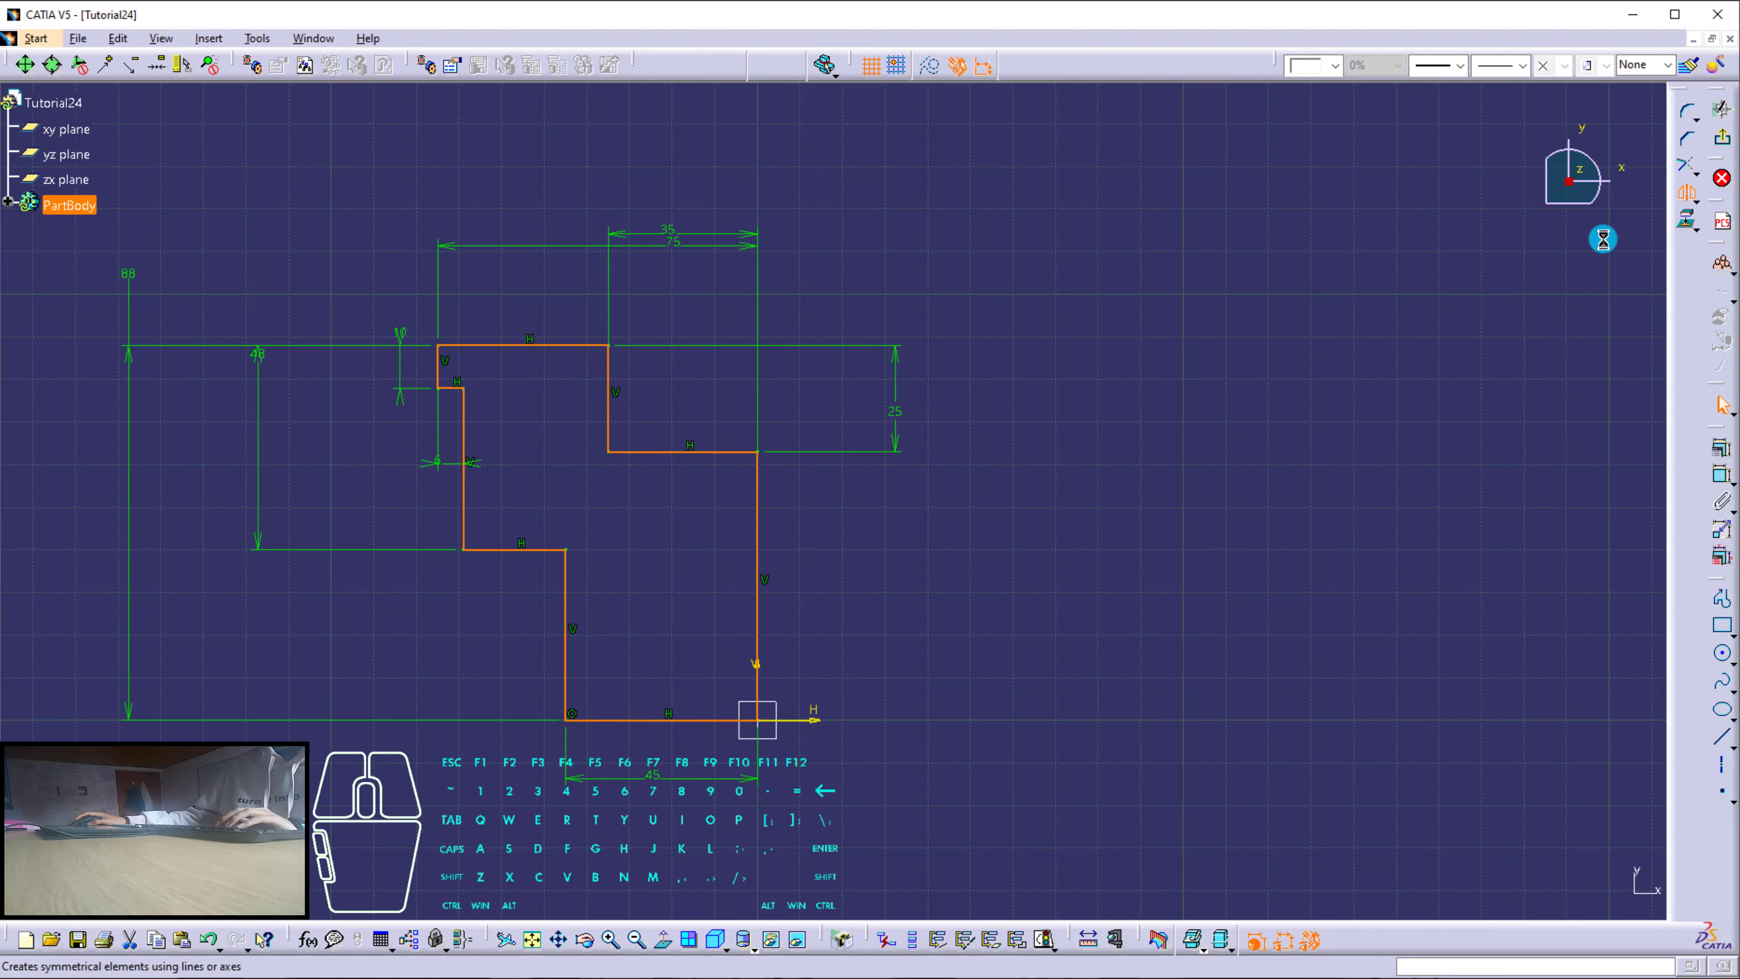
click(755, 666)
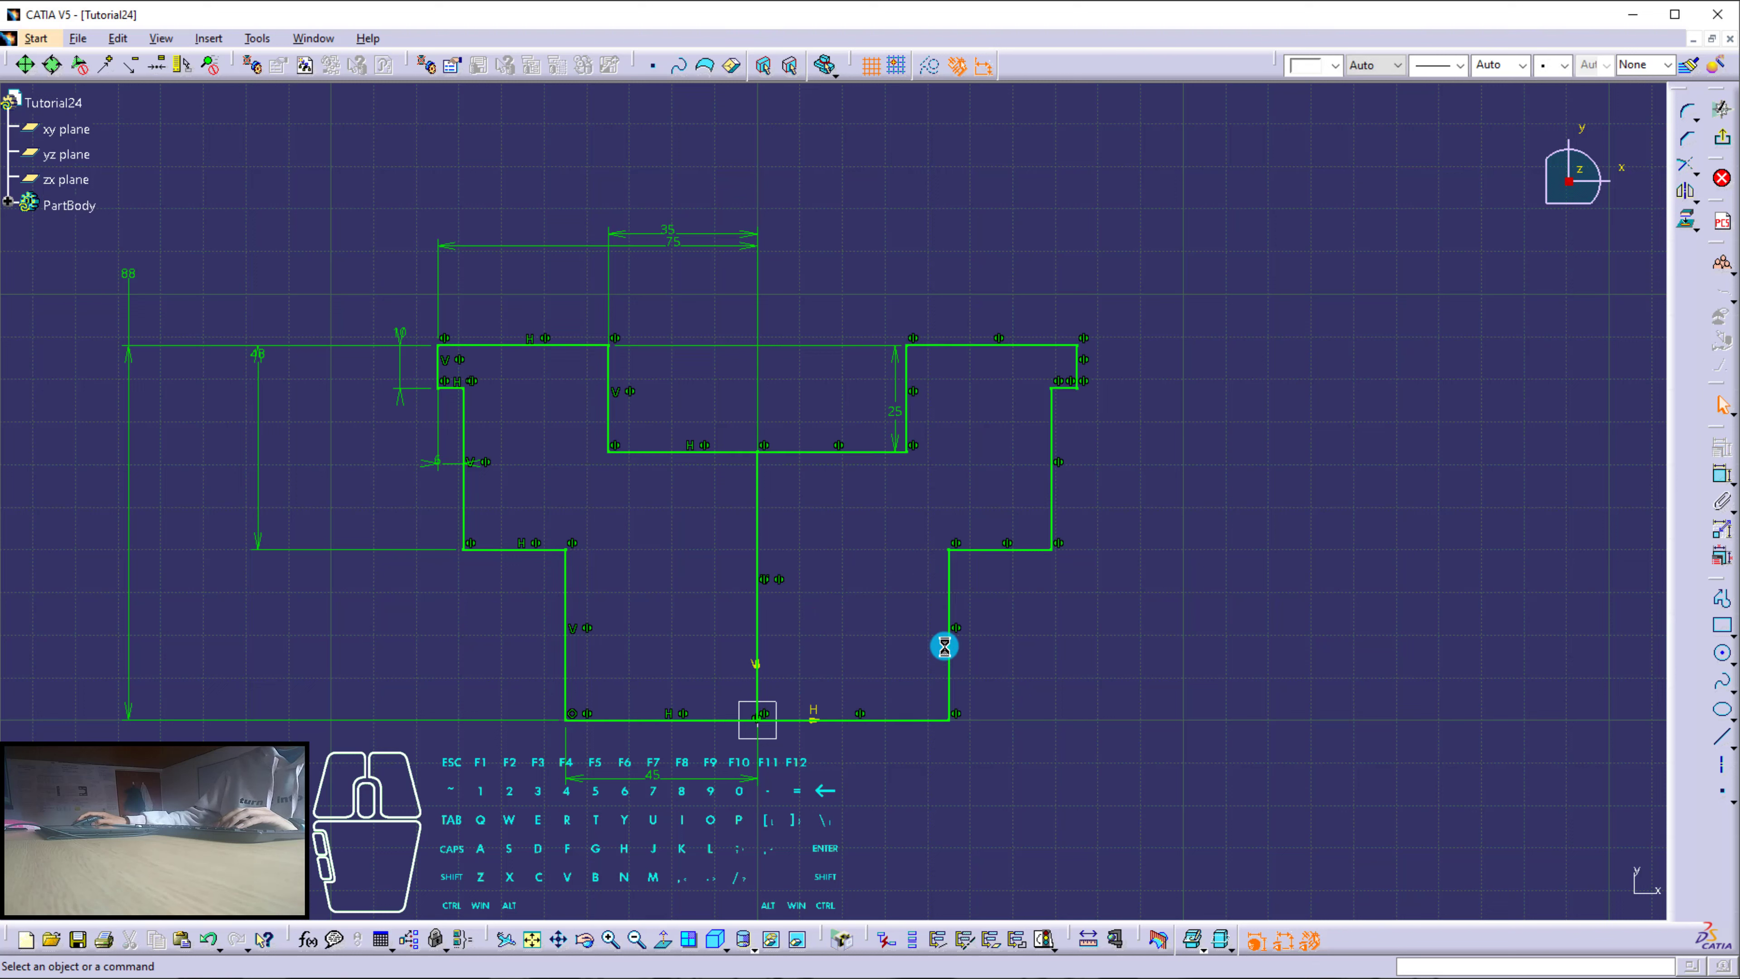
Convert the vertical centre line on the V axis to a construction element.
click(758, 517)
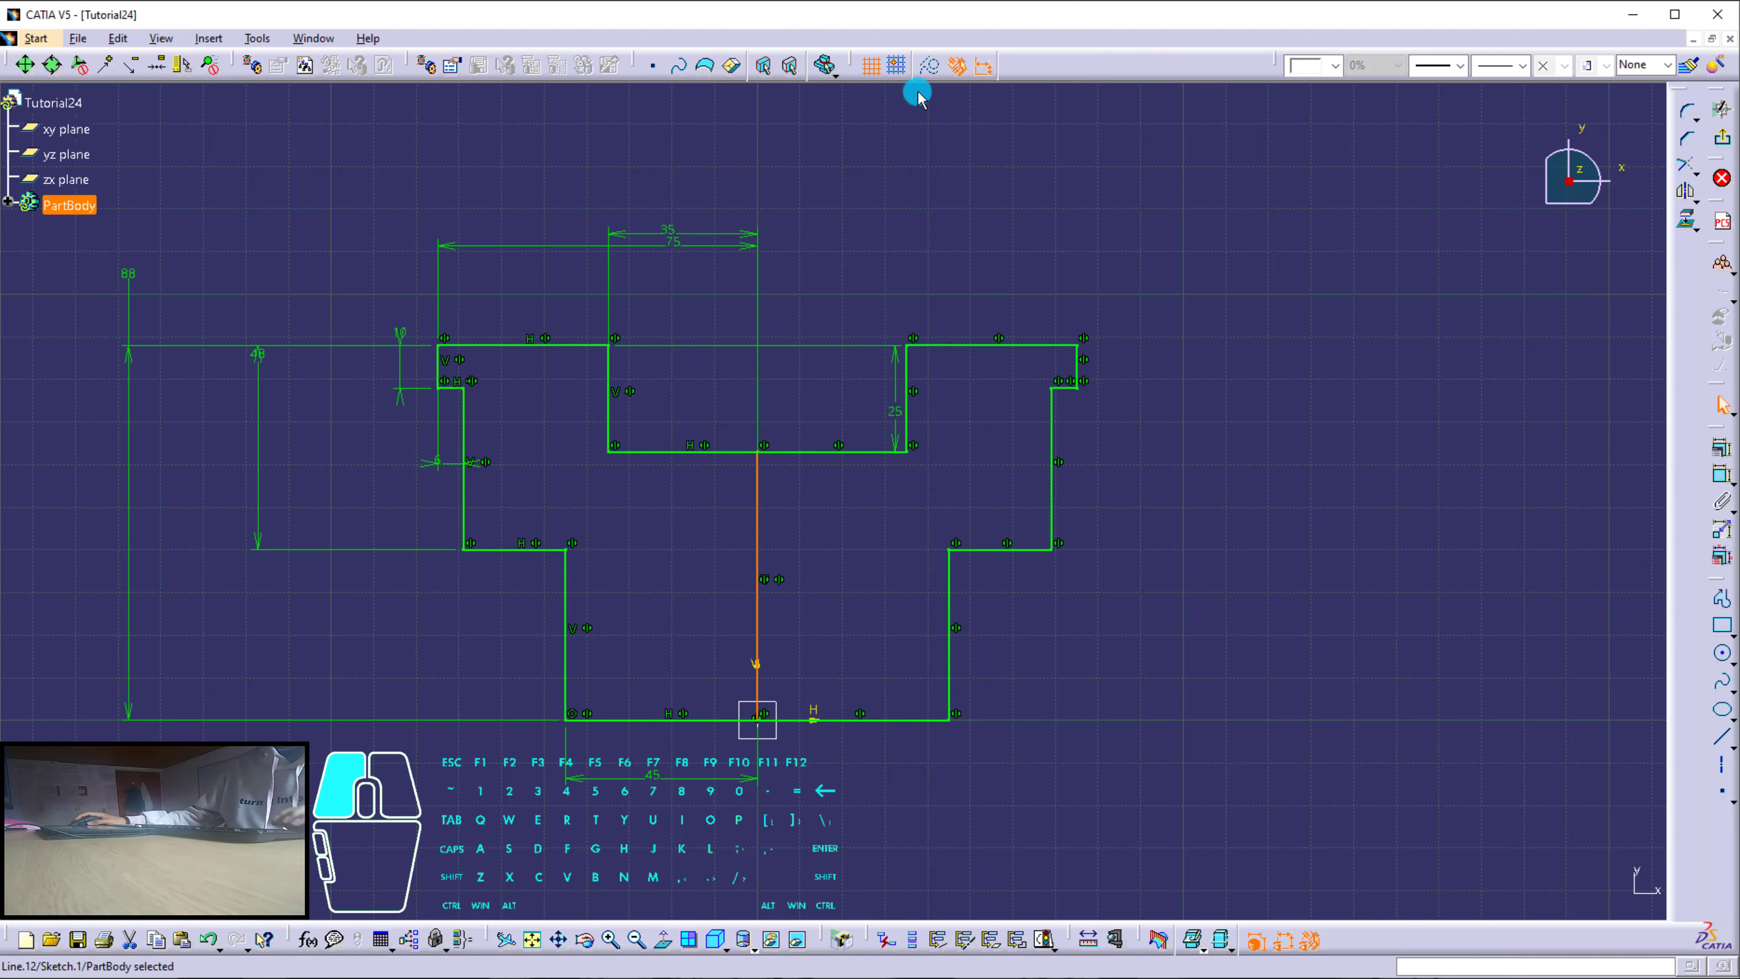
click(920, 77)
click(924, 179)
click(758, 517)
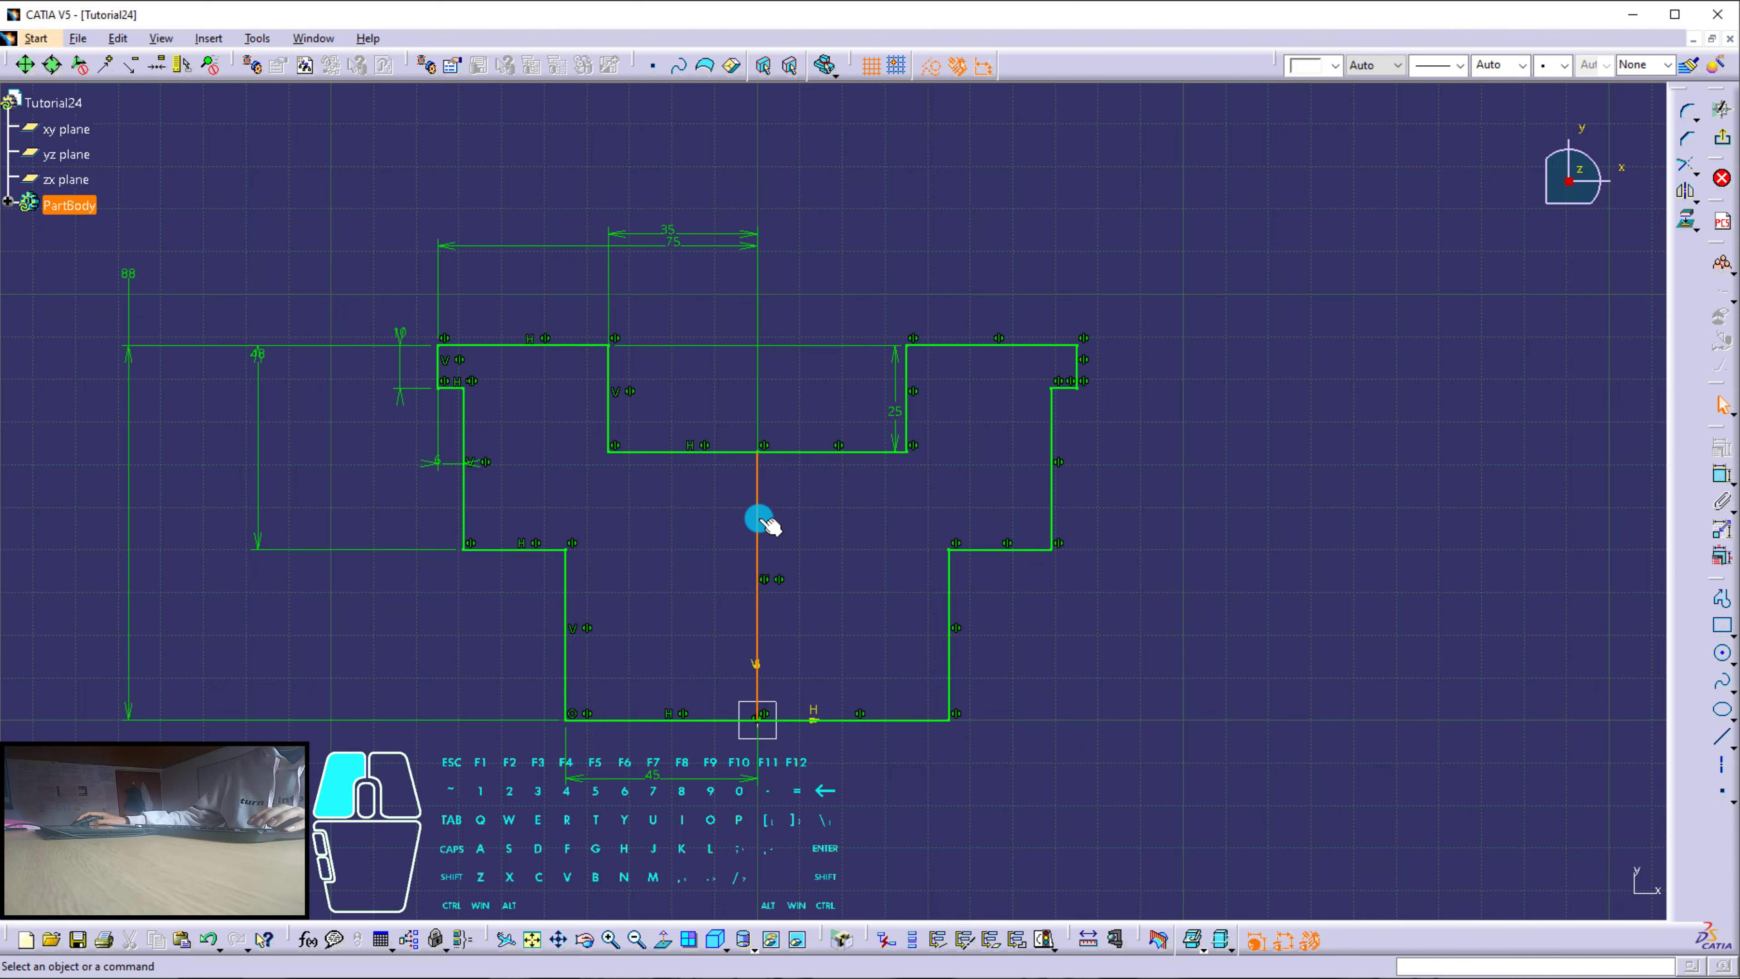
click(928, 66)
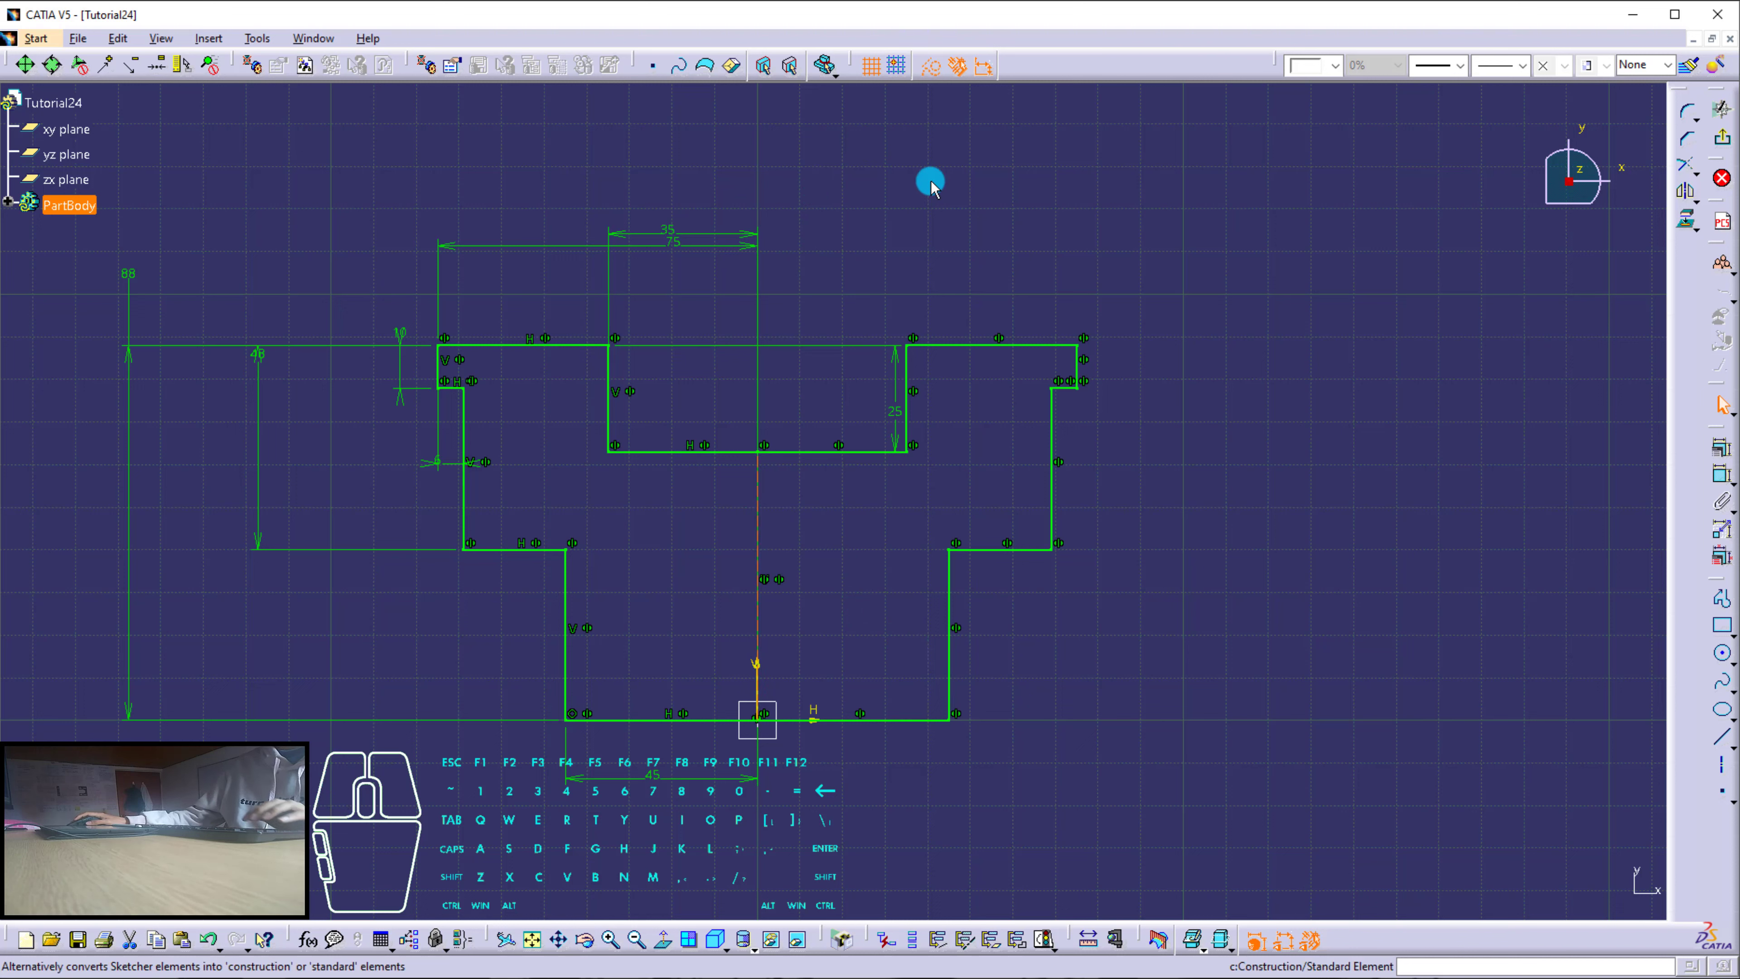
click(935, 205)
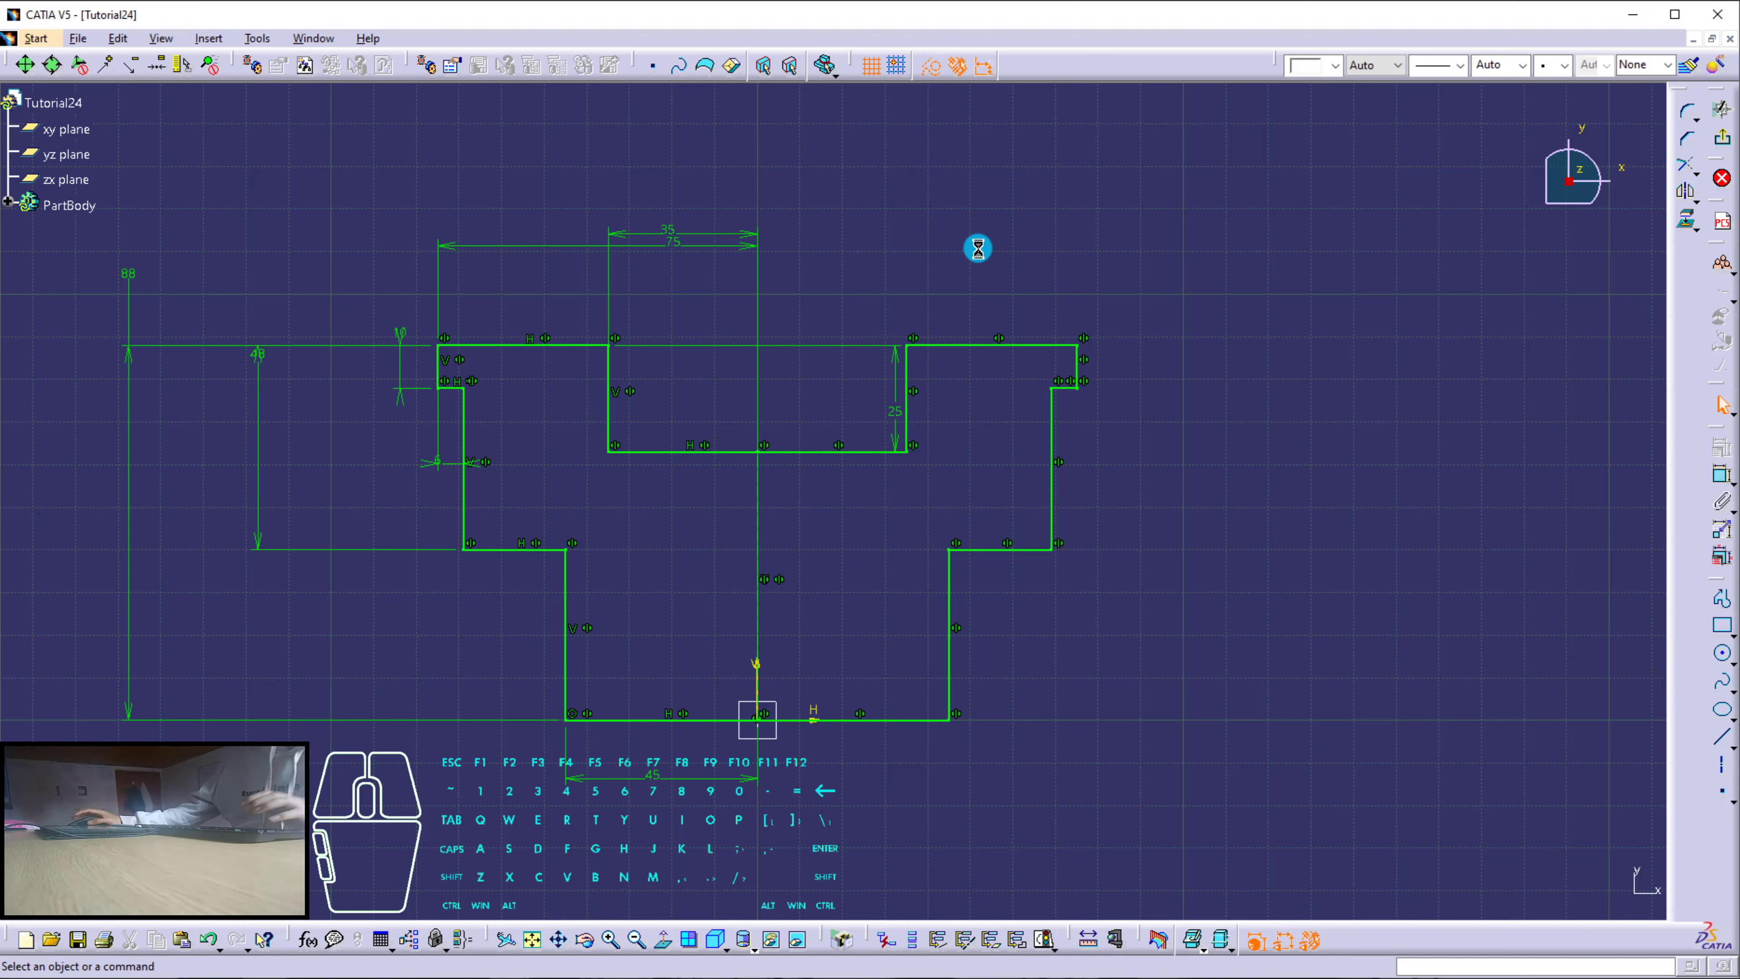
Exit the sketch and extrude the base profile as a pad 10 mm thick.
middle_drag(900, 493, 901, 485)
click(1721, 144)
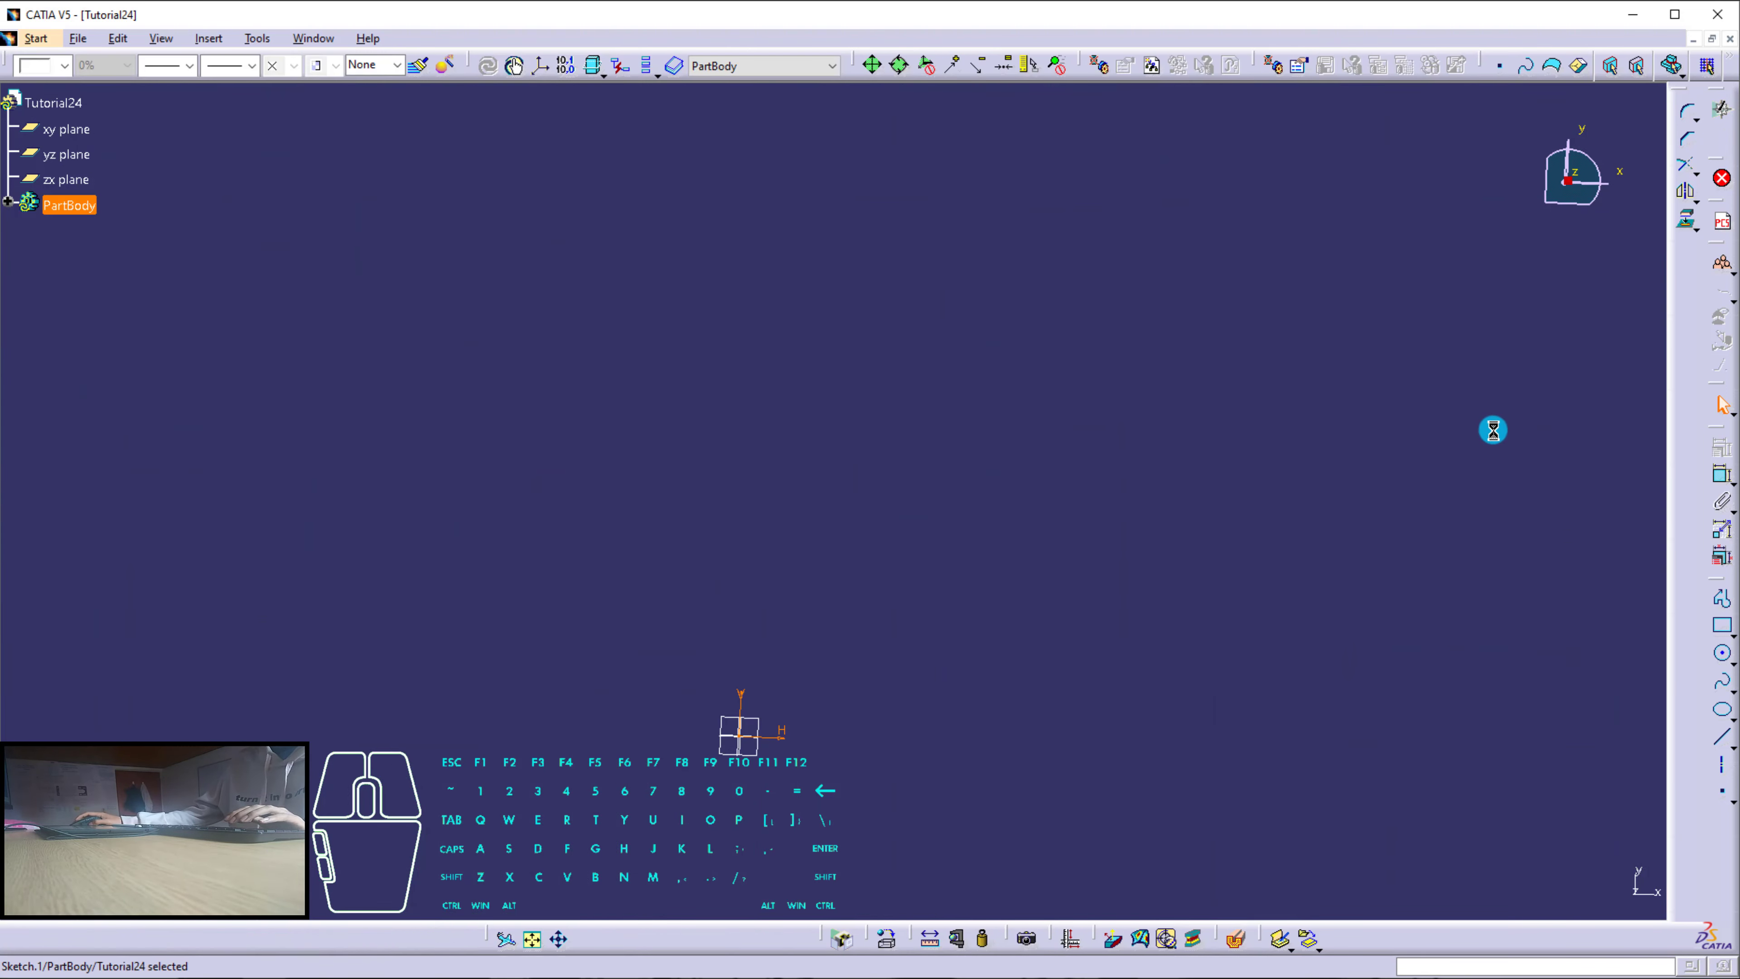
click(1717, 283)
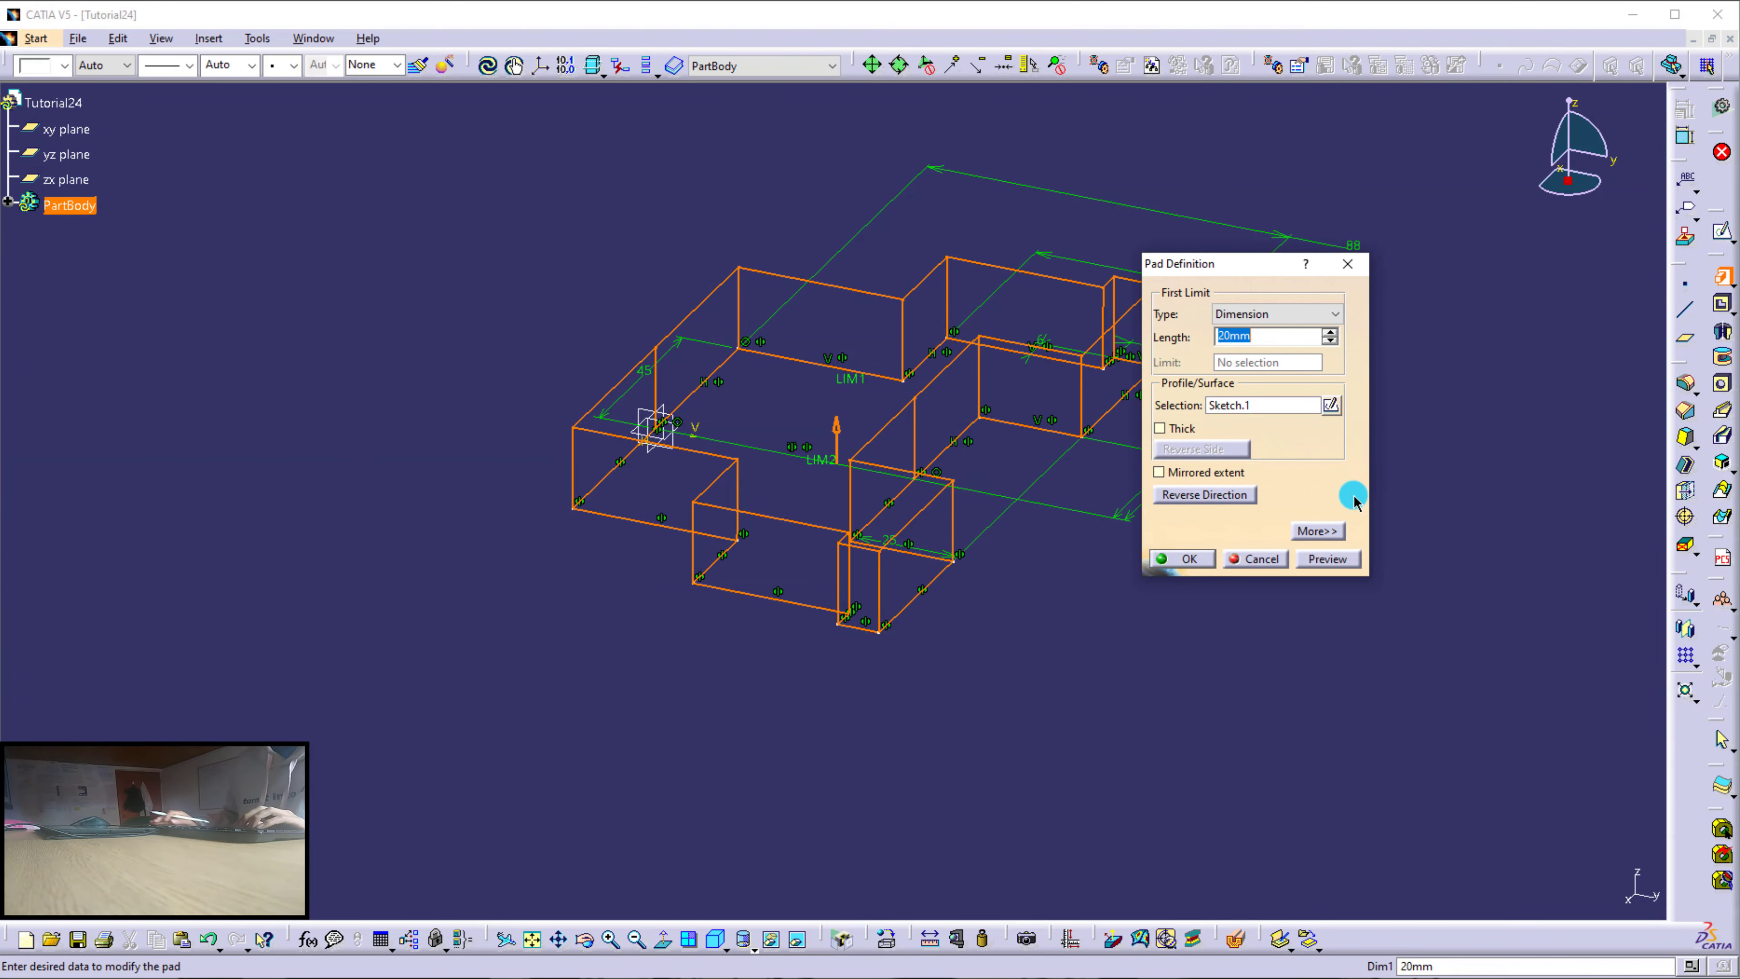
text(10mm)
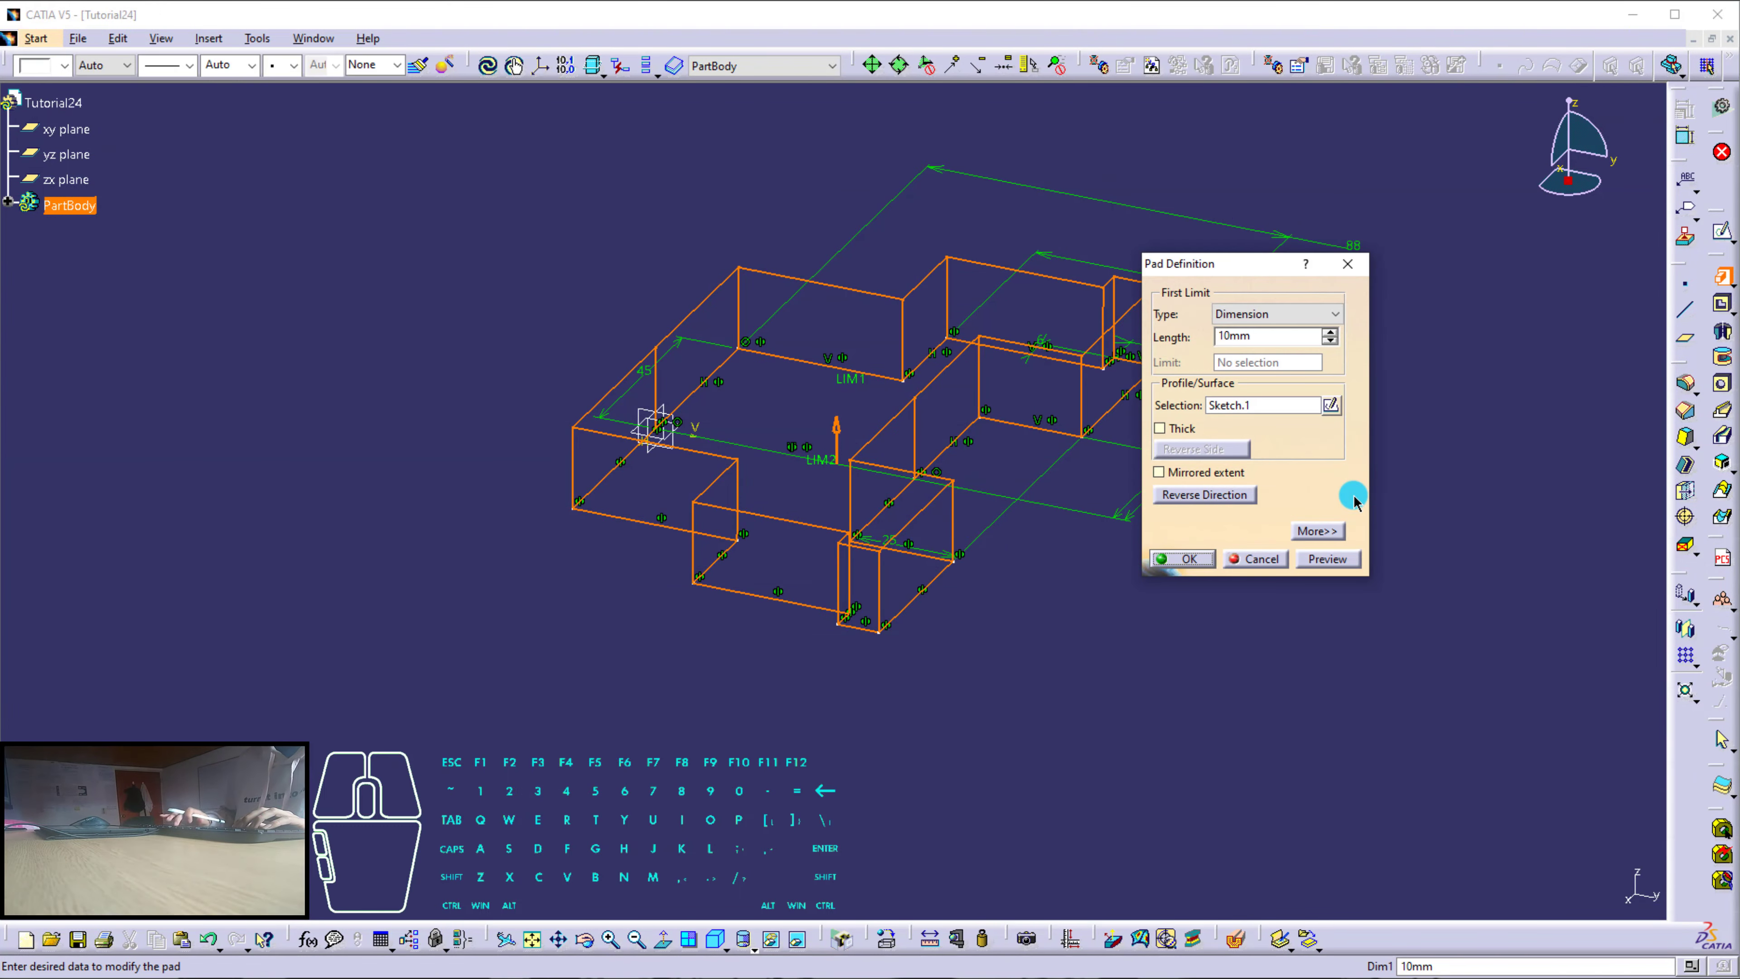
key(Return)
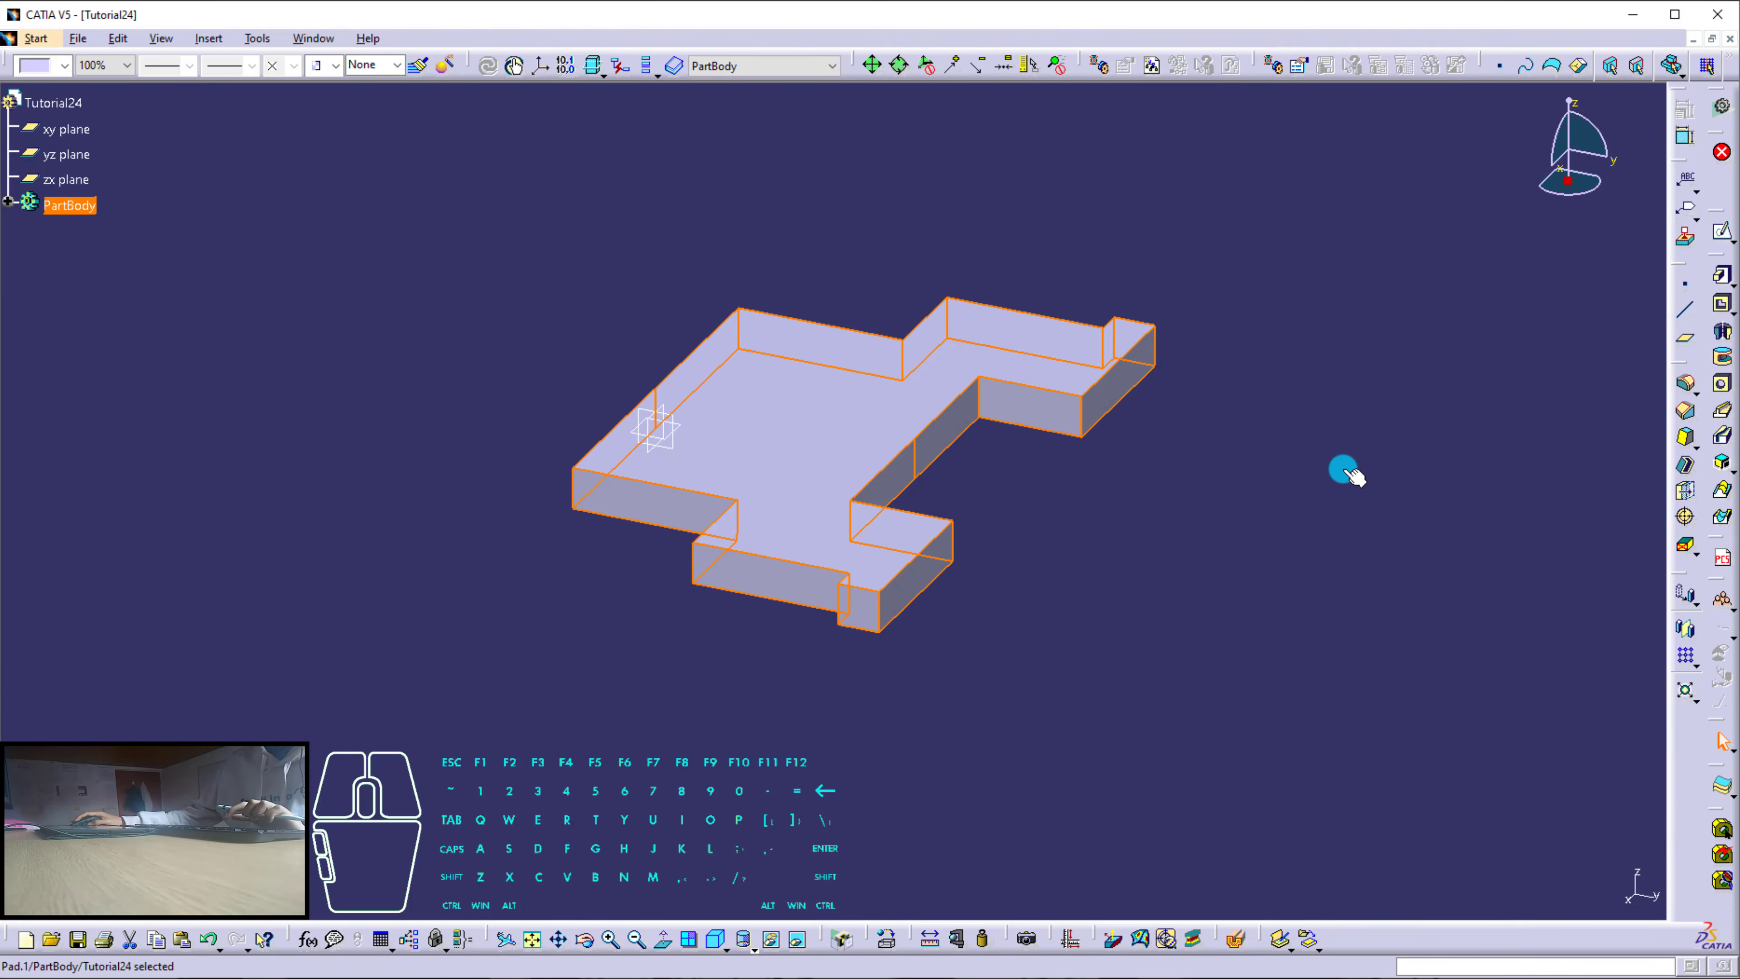
click(1346, 473)
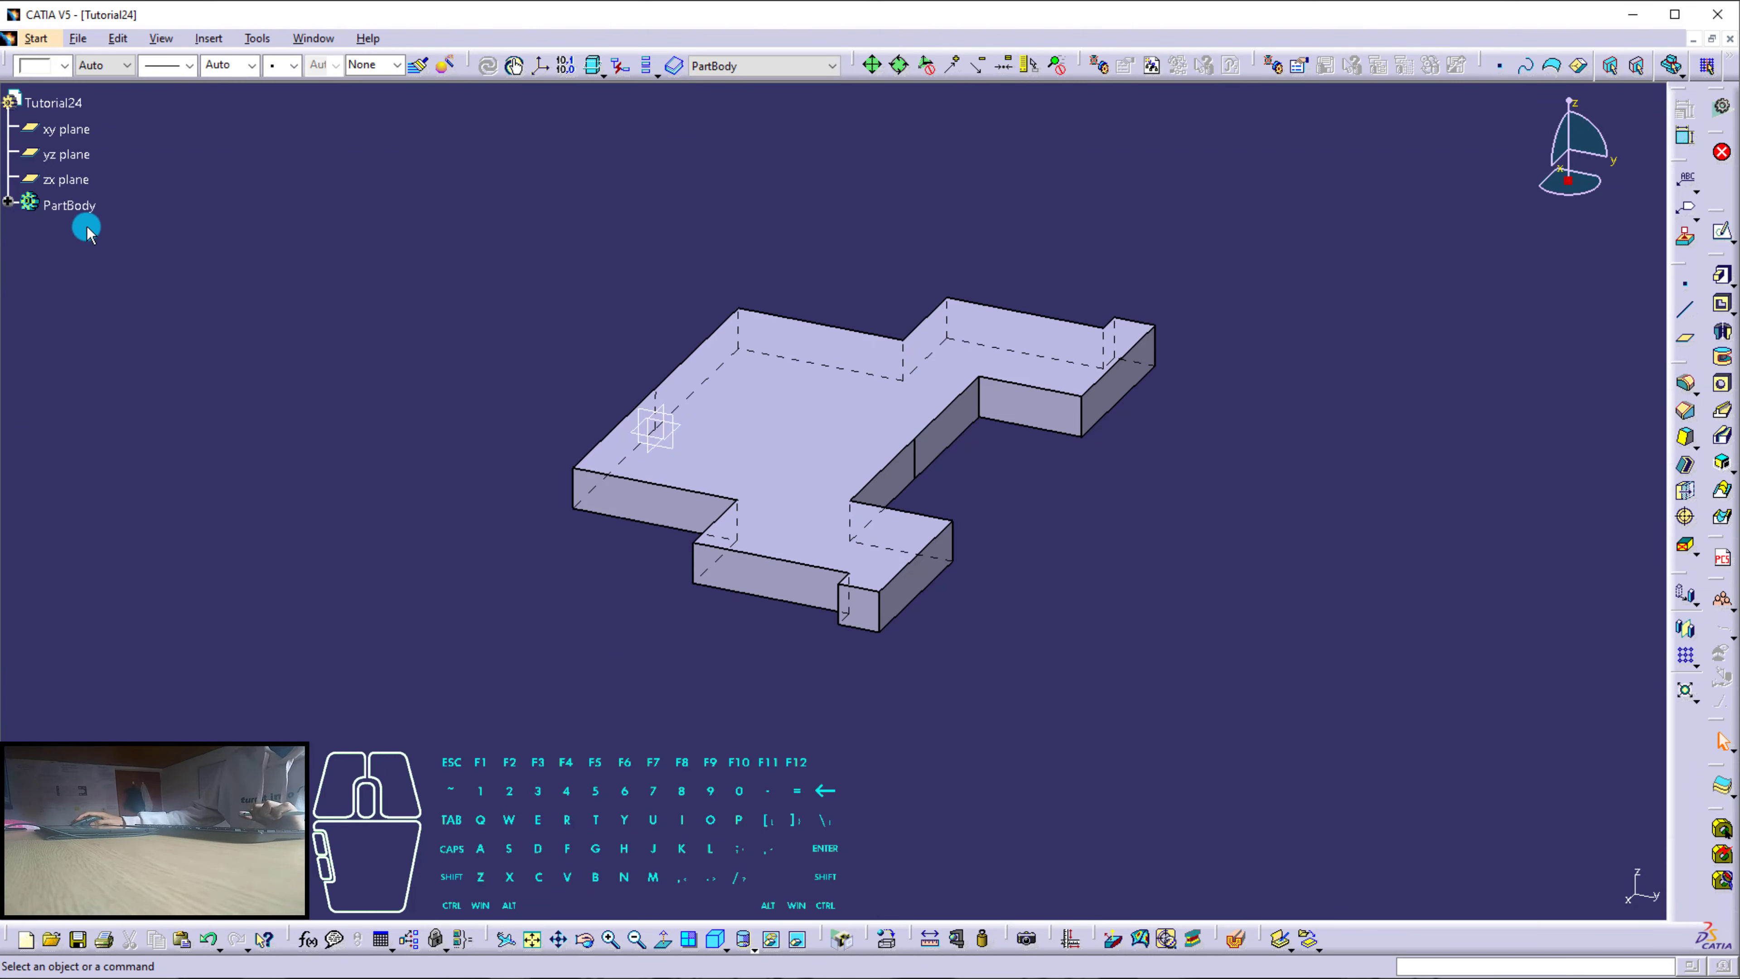
Reopen Sketch.1 of the base pad for editing and check the through-hole callout on the drawing.
click(10, 201)
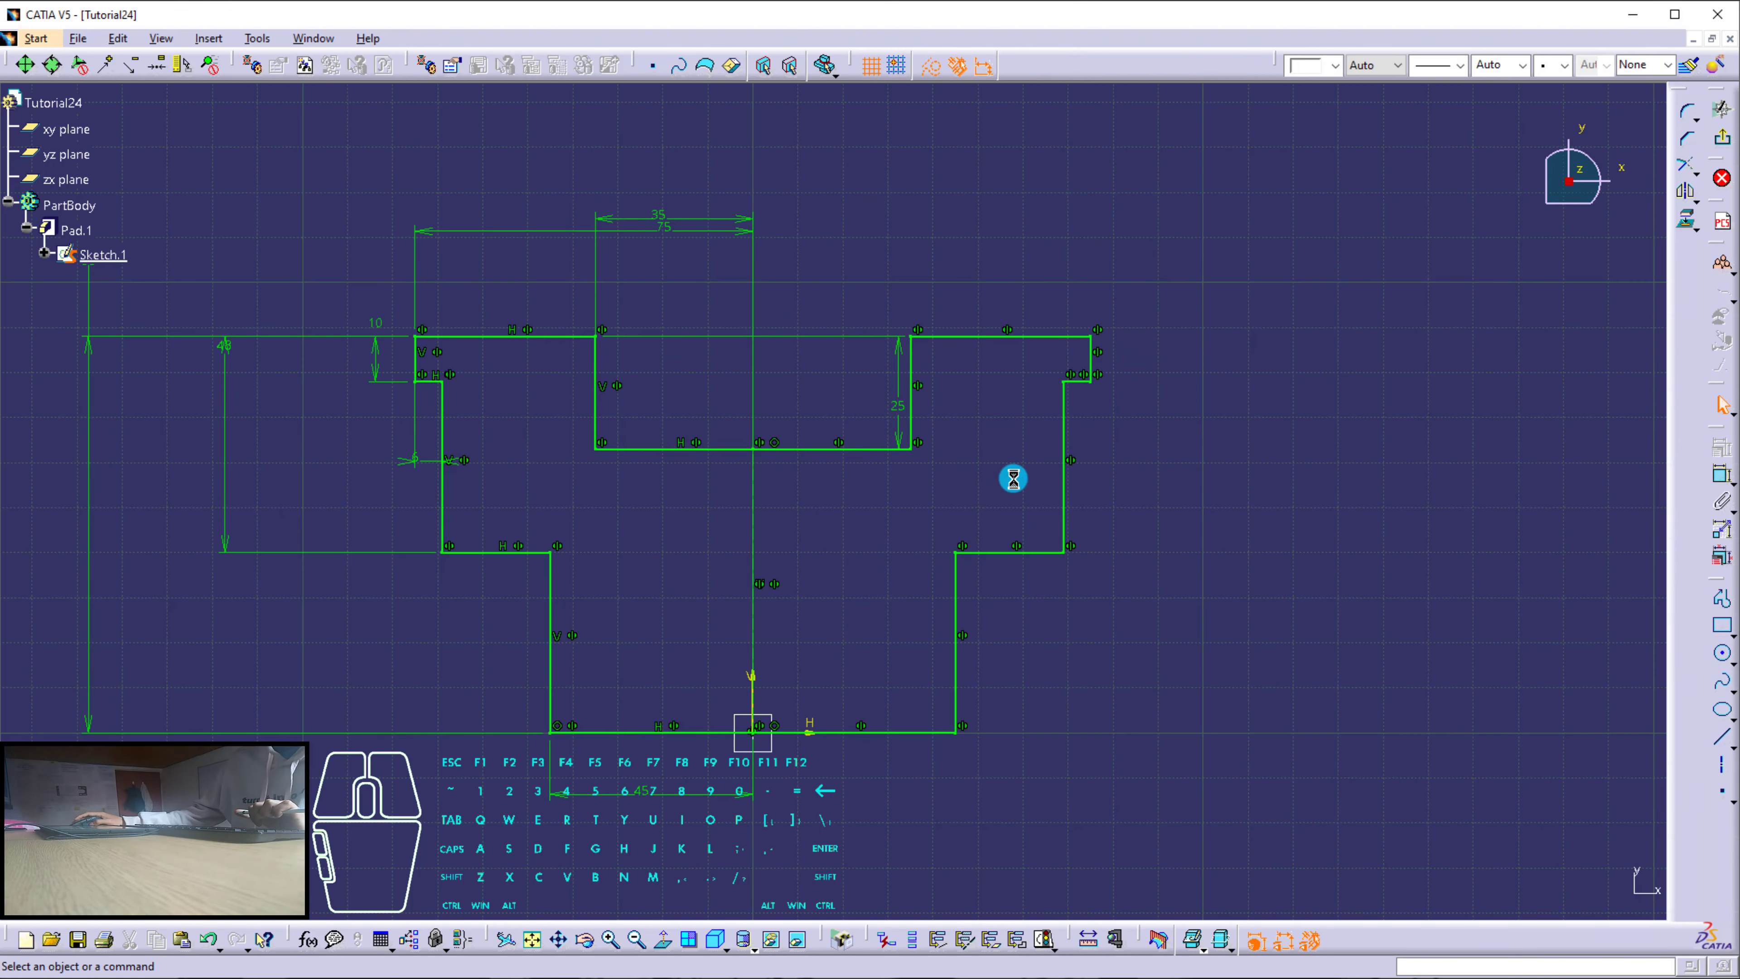
middle_drag(853, 609, 845, 510)
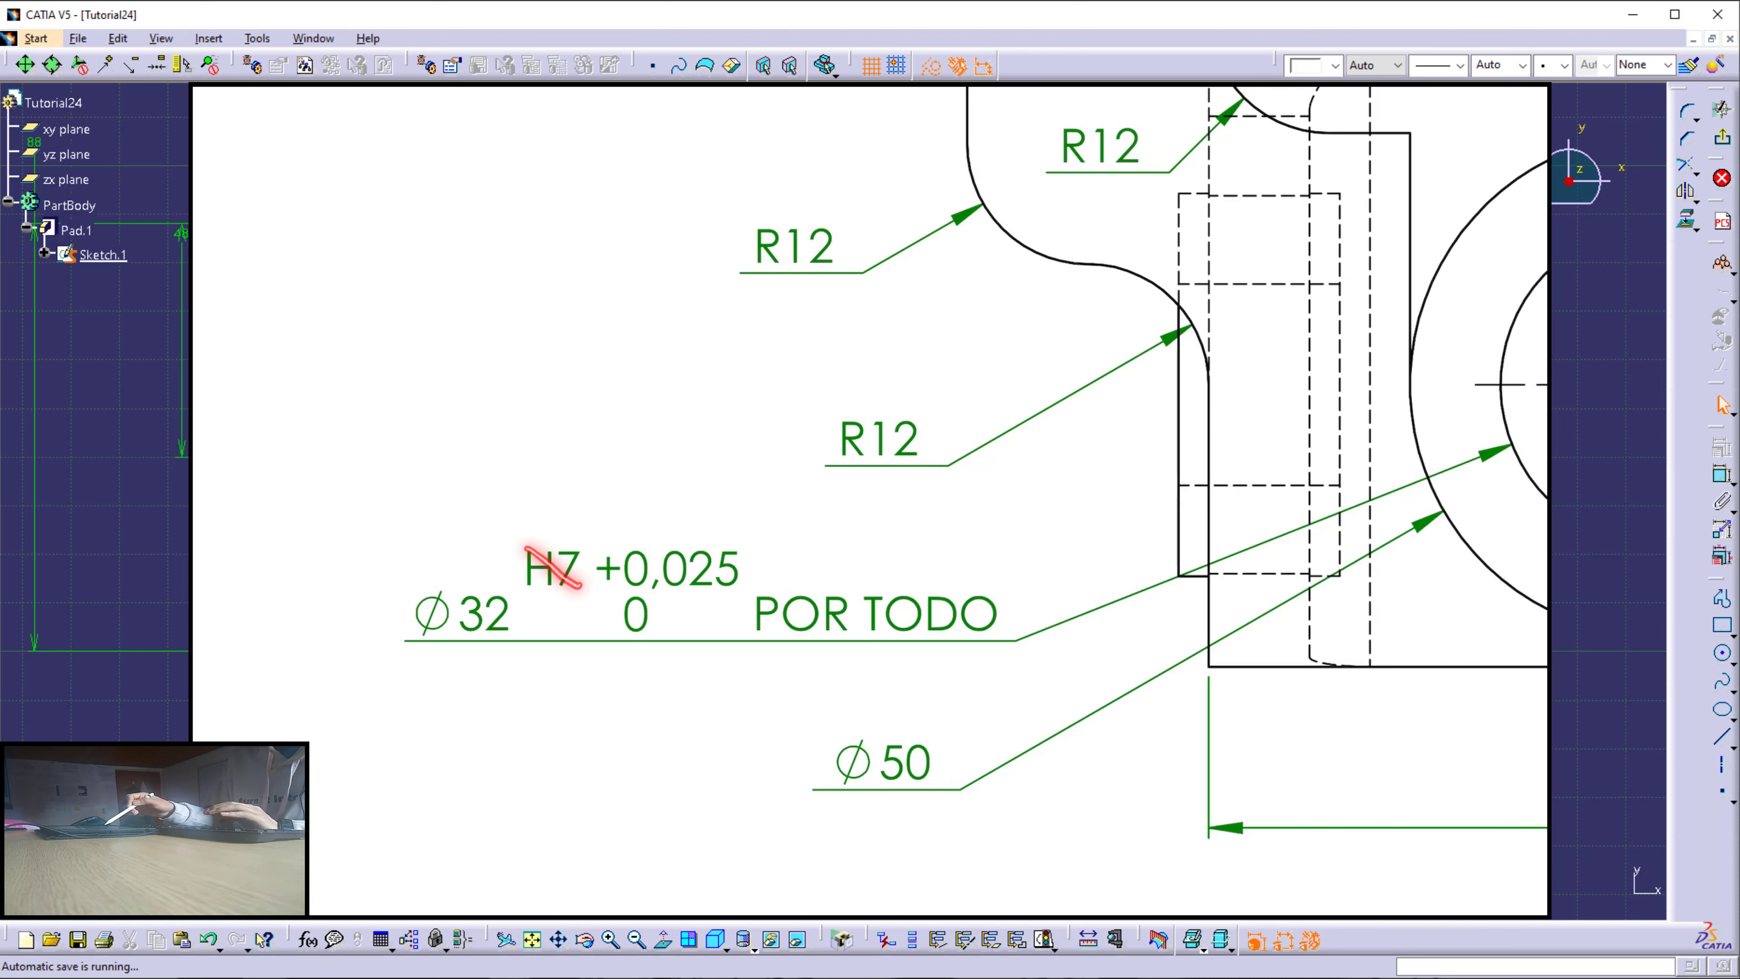
mouse_move(593, 529)
mouse_down()
mouse_move(520, 605)
mouse_move(718, 634)
mouse_up()
drag(707, 527, 617, 679)
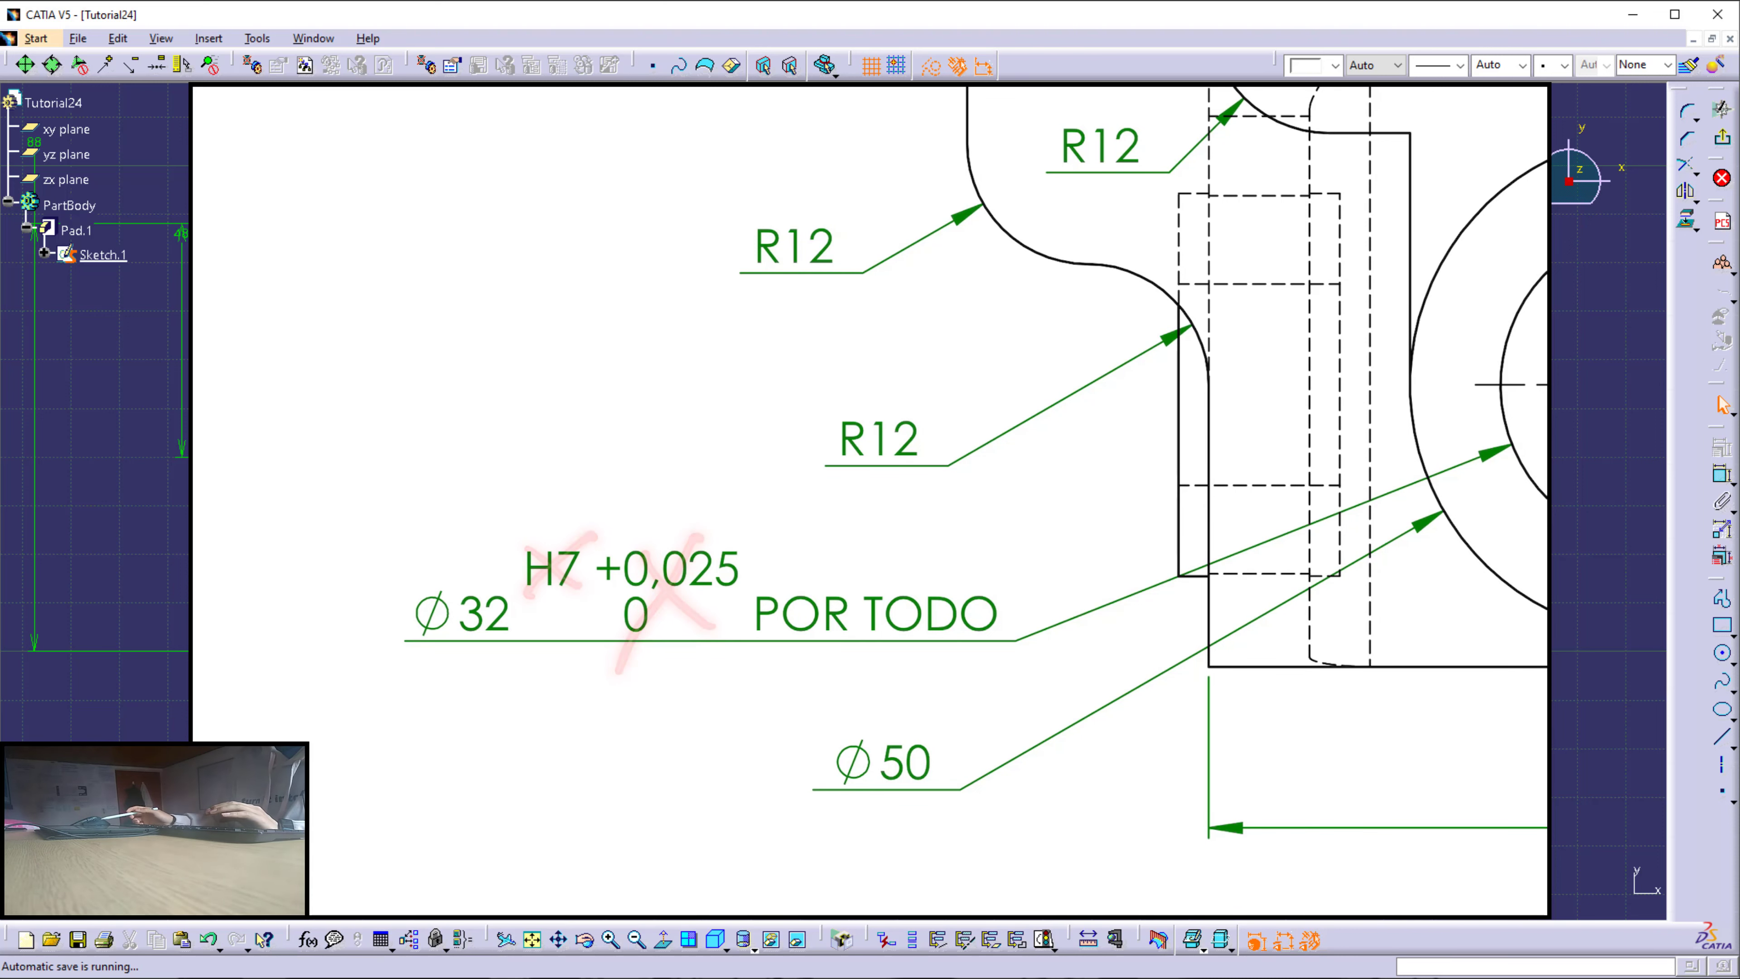
drag(543, 537, 597, 530)
mouse_move(721, 537)
mouse_down()
mouse_move(663, 536)
mouse_move(763, 533)
mouse_move(682, 537)
mouse_up()
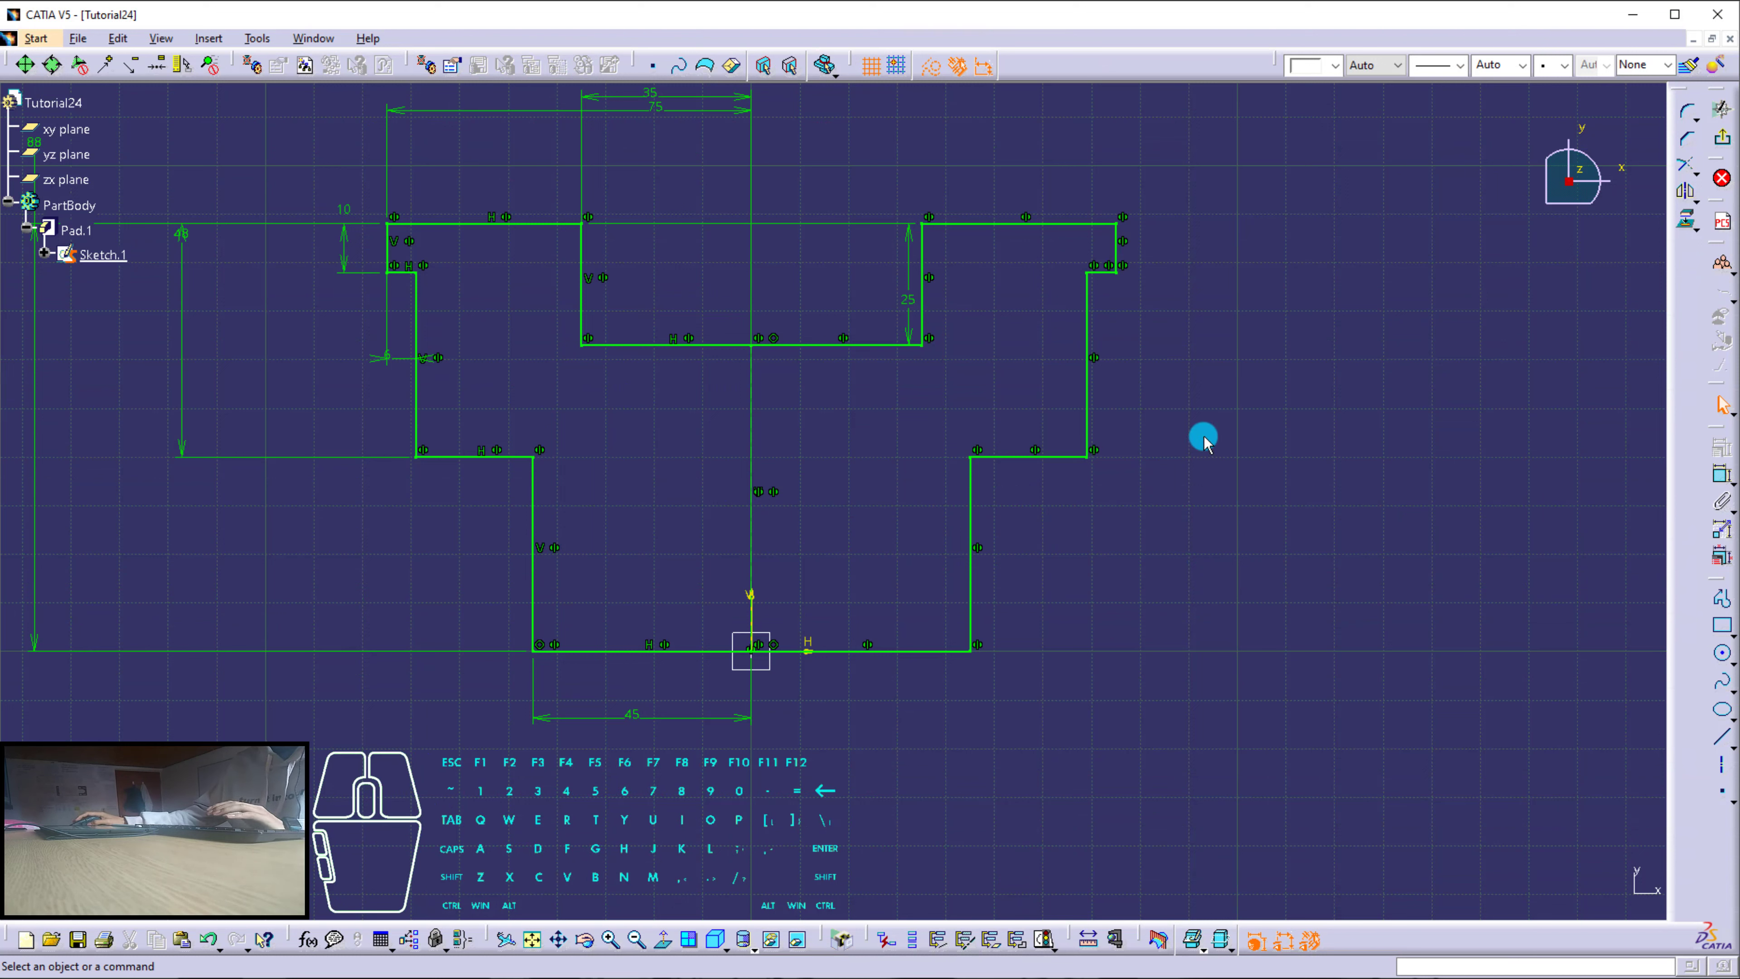
Draw a circle about 48 mm in diameter centred on the V axis about 26 mm above the bottom edge, as standard geometry.
click(1722, 653)
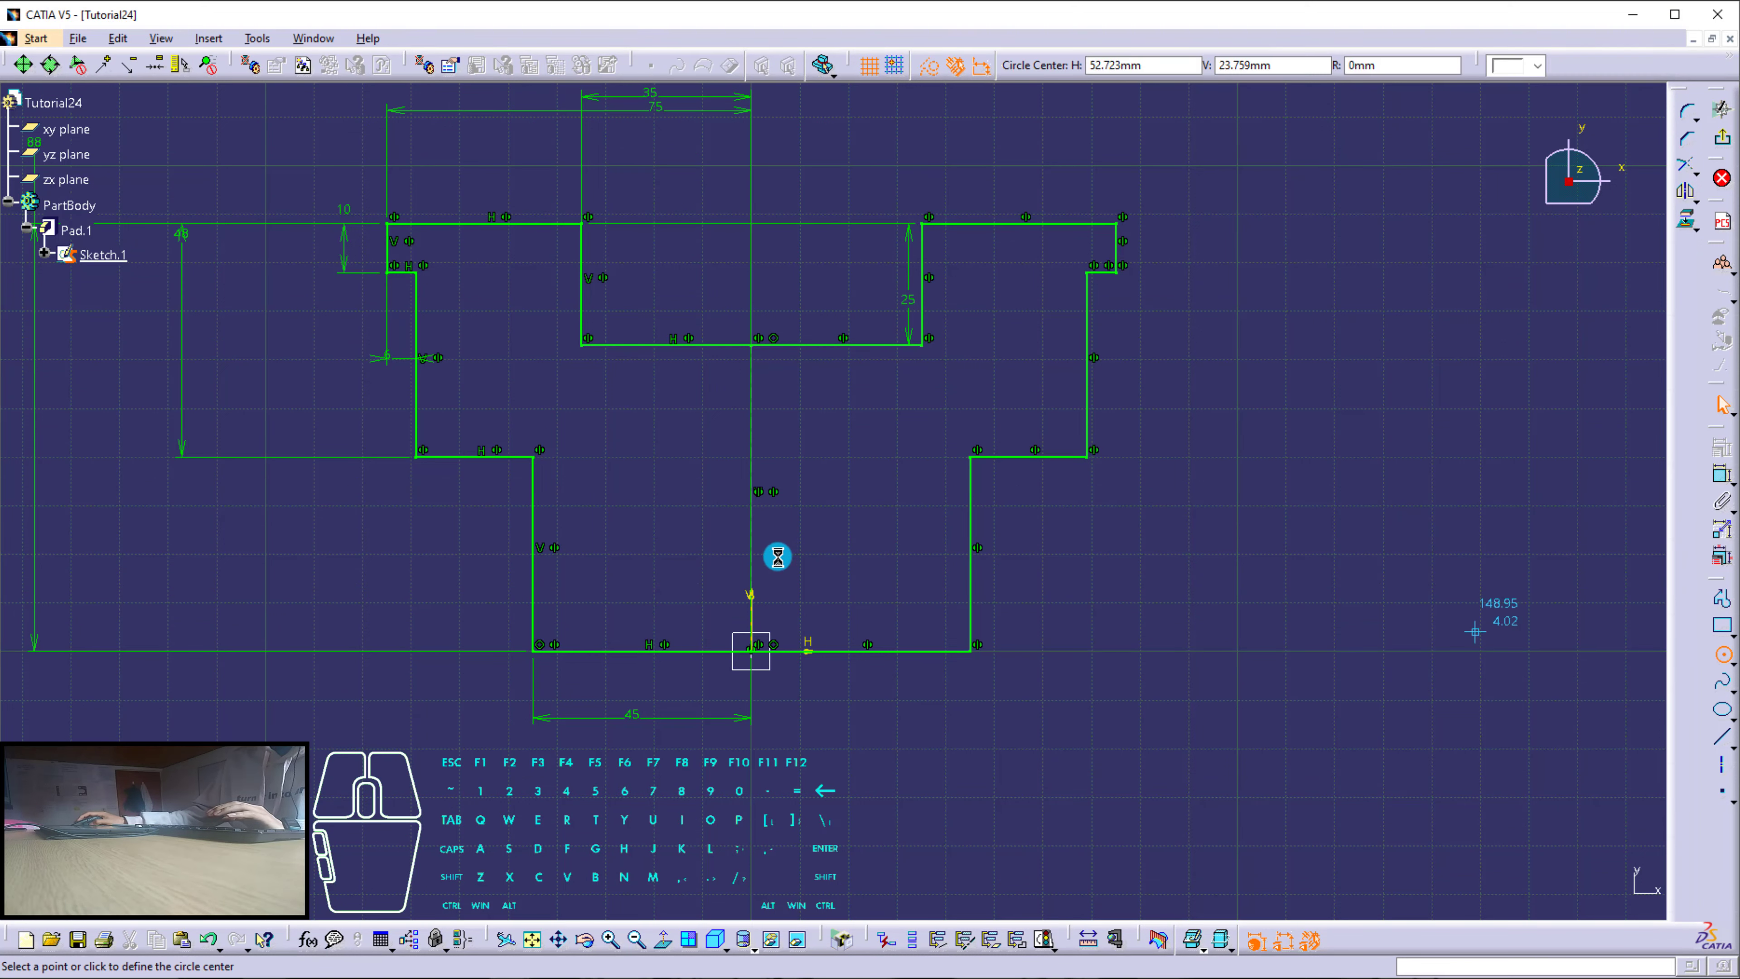
click(847, 459)
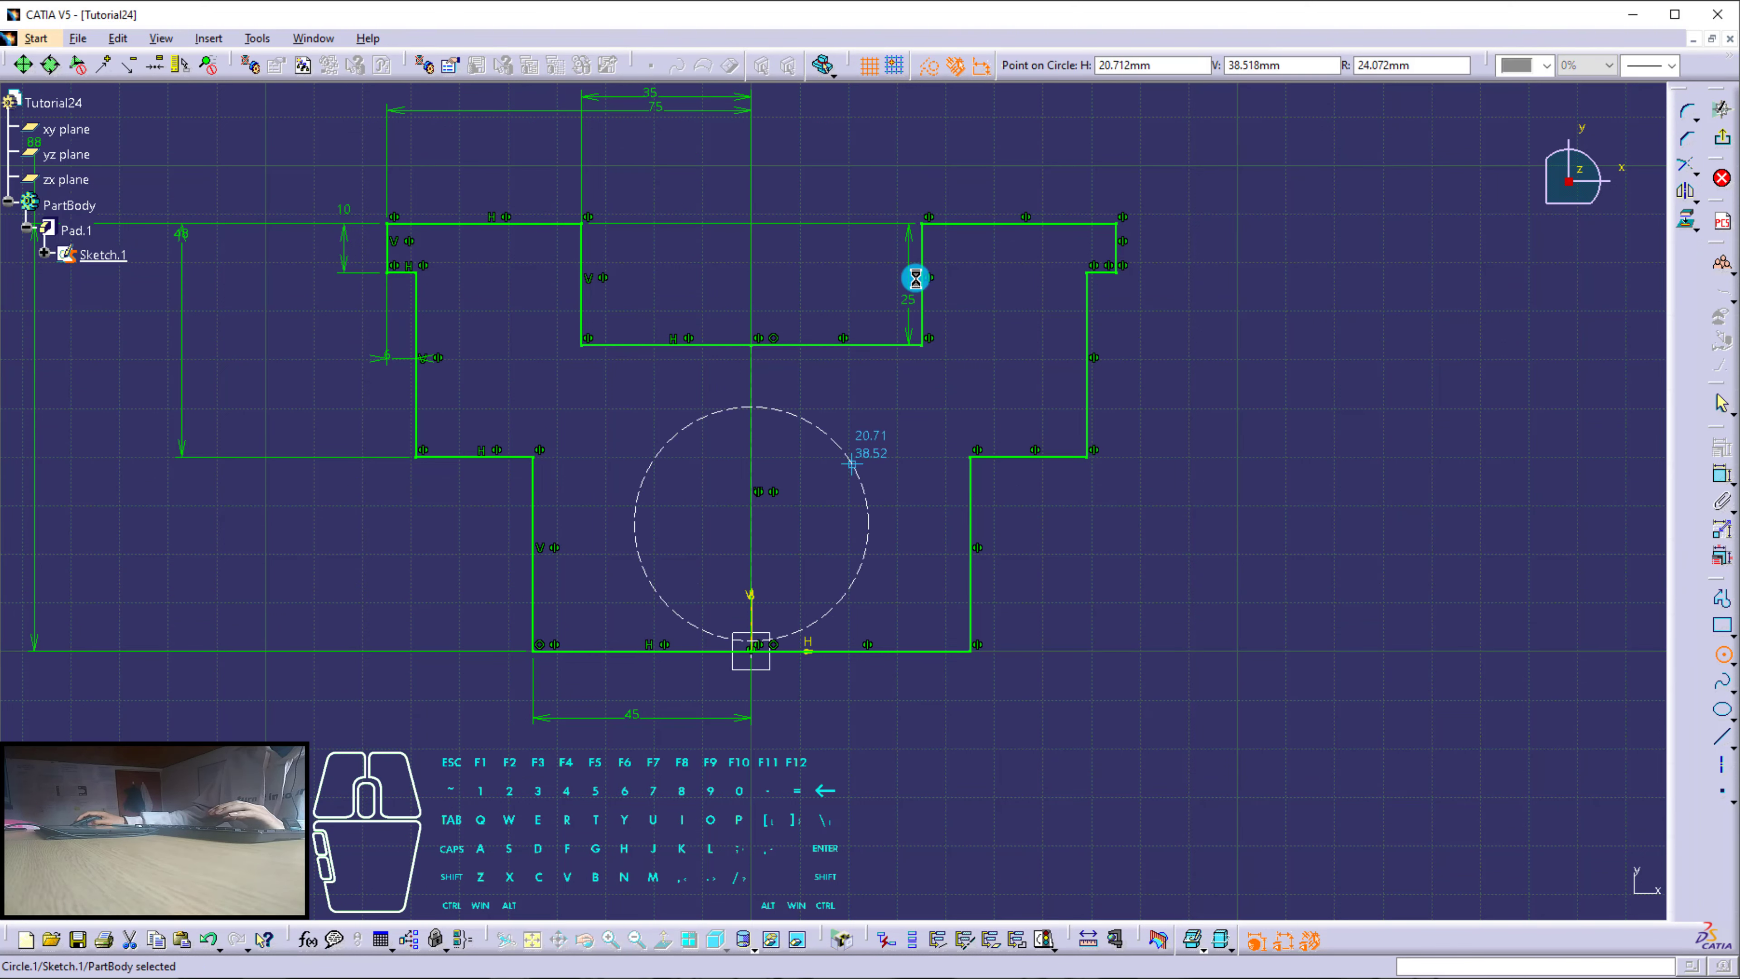
click(934, 68)
click(1367, 366)
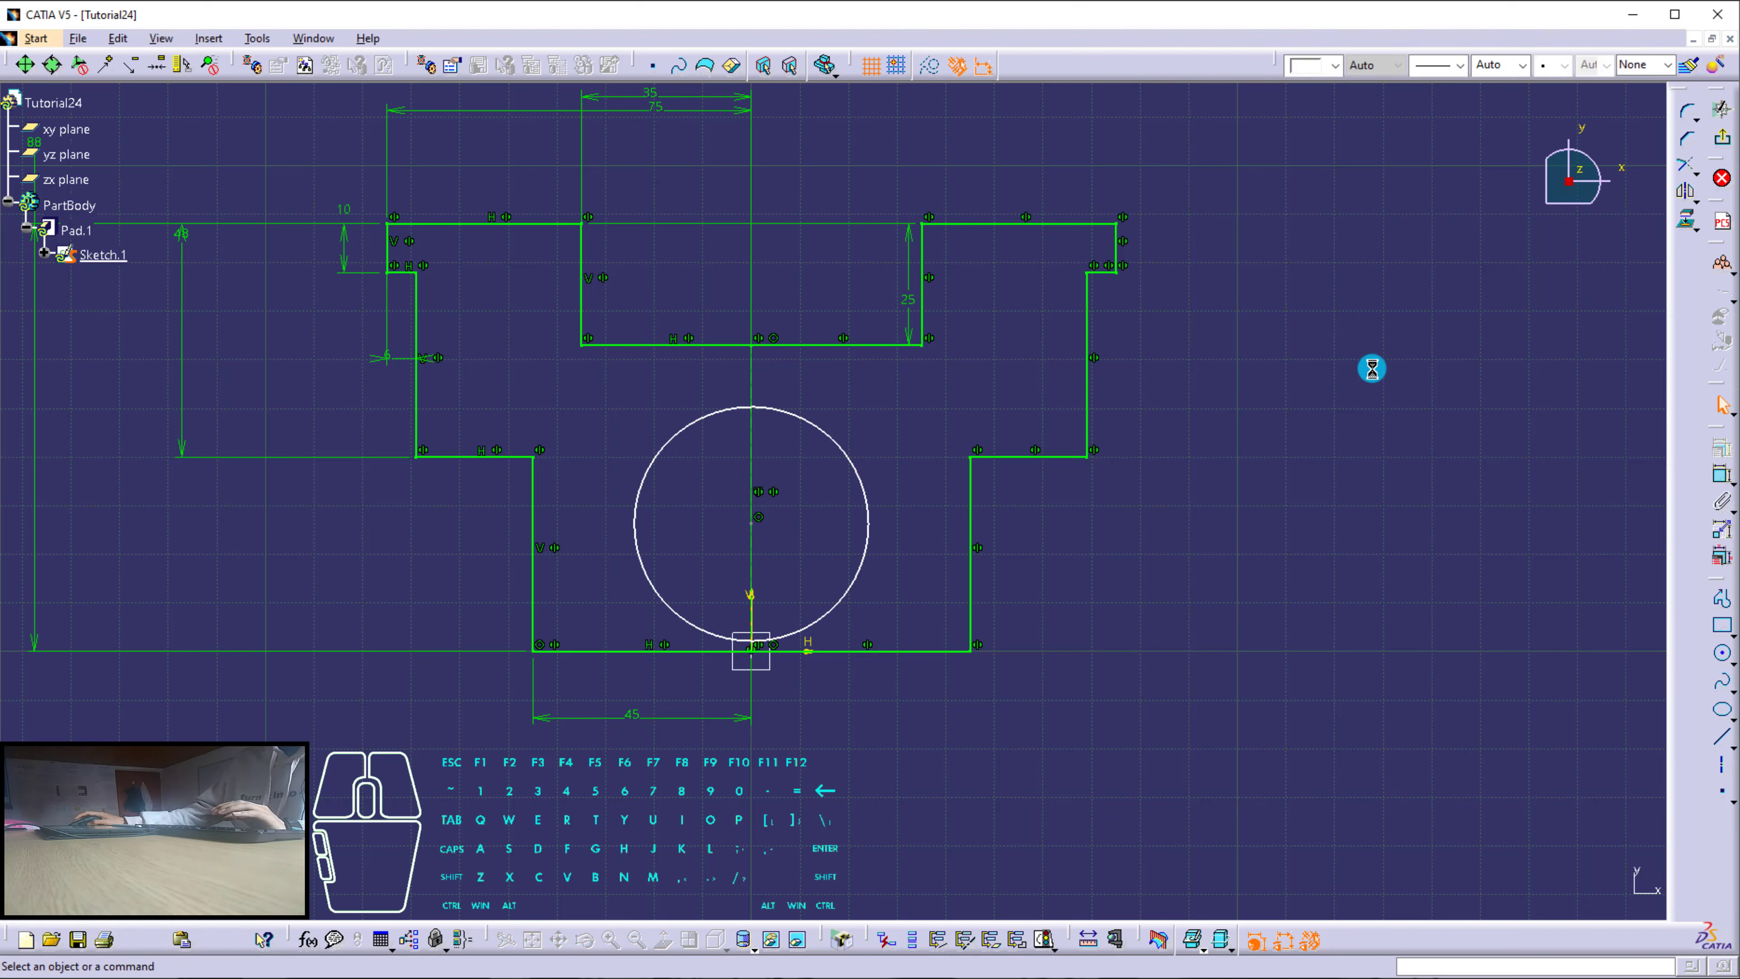
Dimension the circle centre's height above the bottom edge and the circle's diameter.
click(1700, 480)
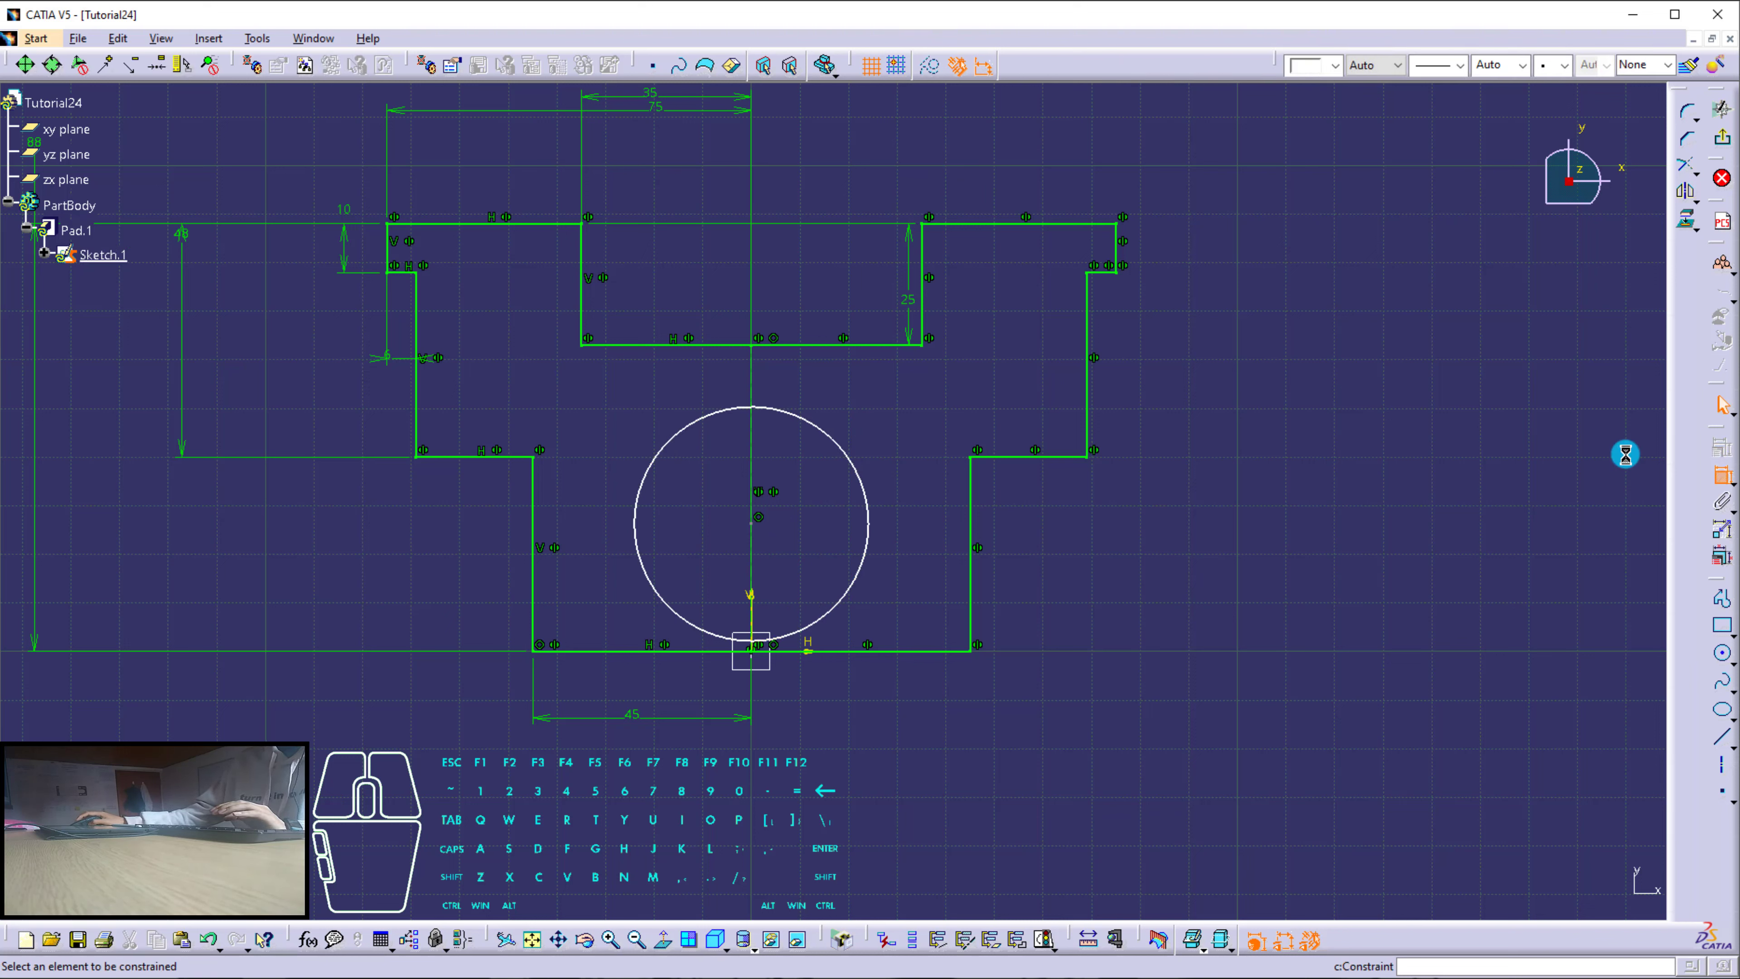
click(754, 524)
click(899, 651)
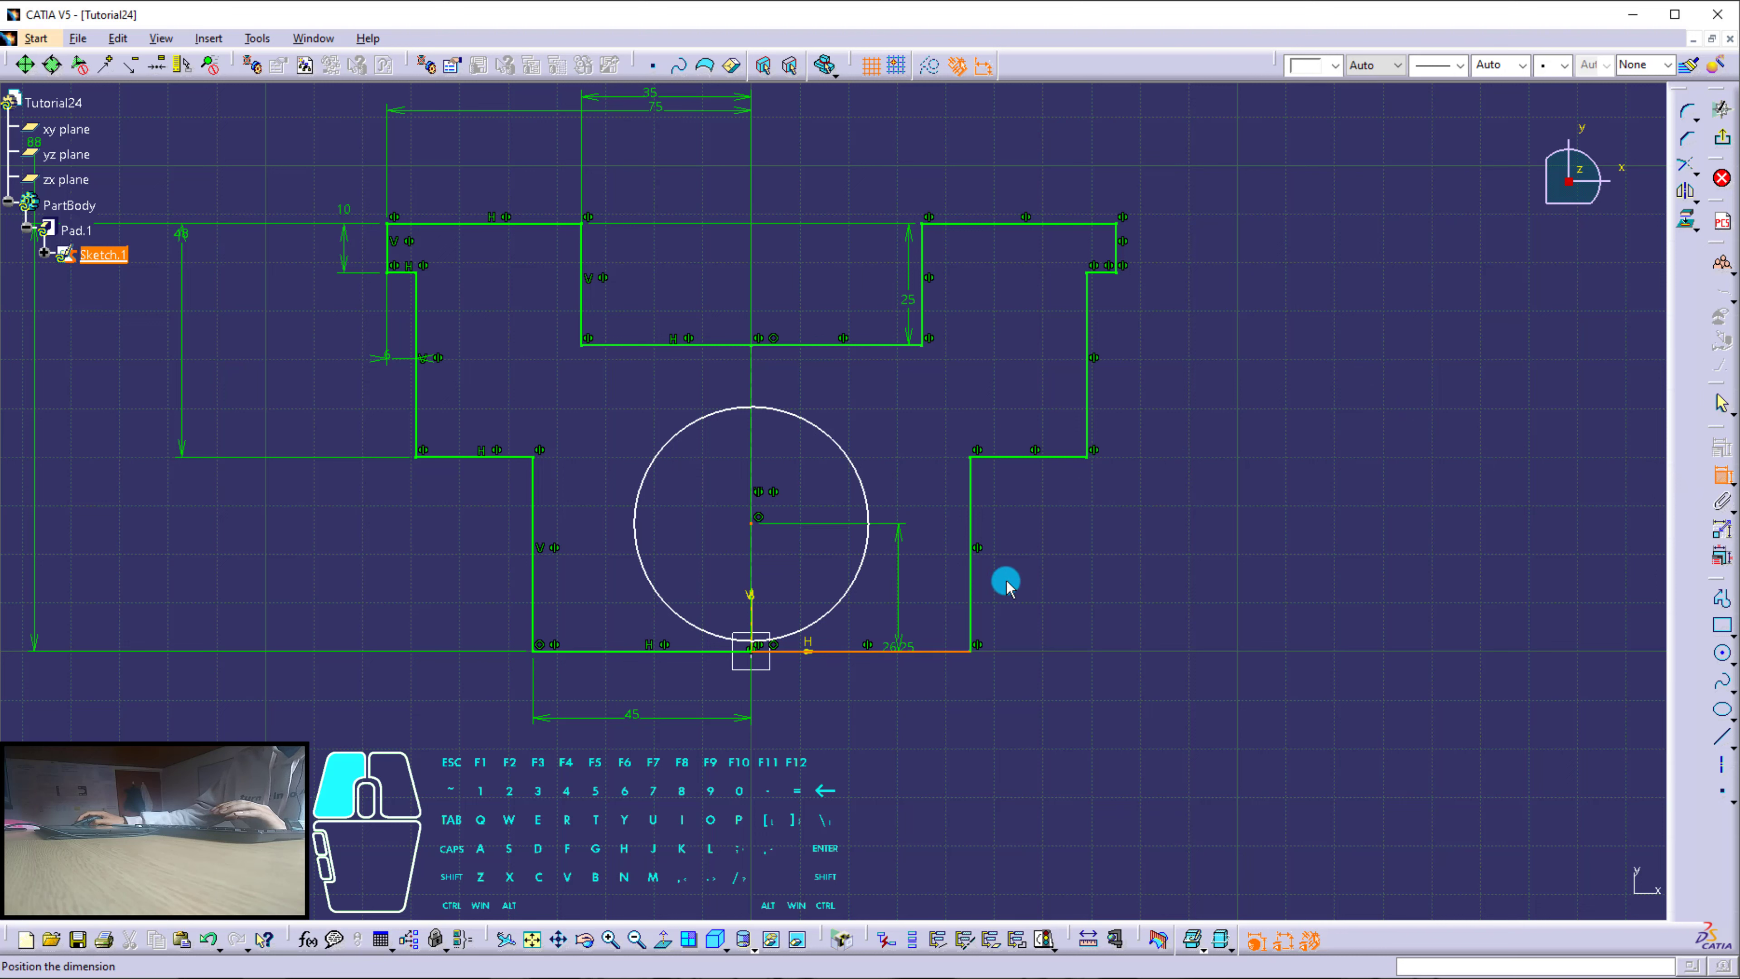
click(1005, 584)
click(857, 571)
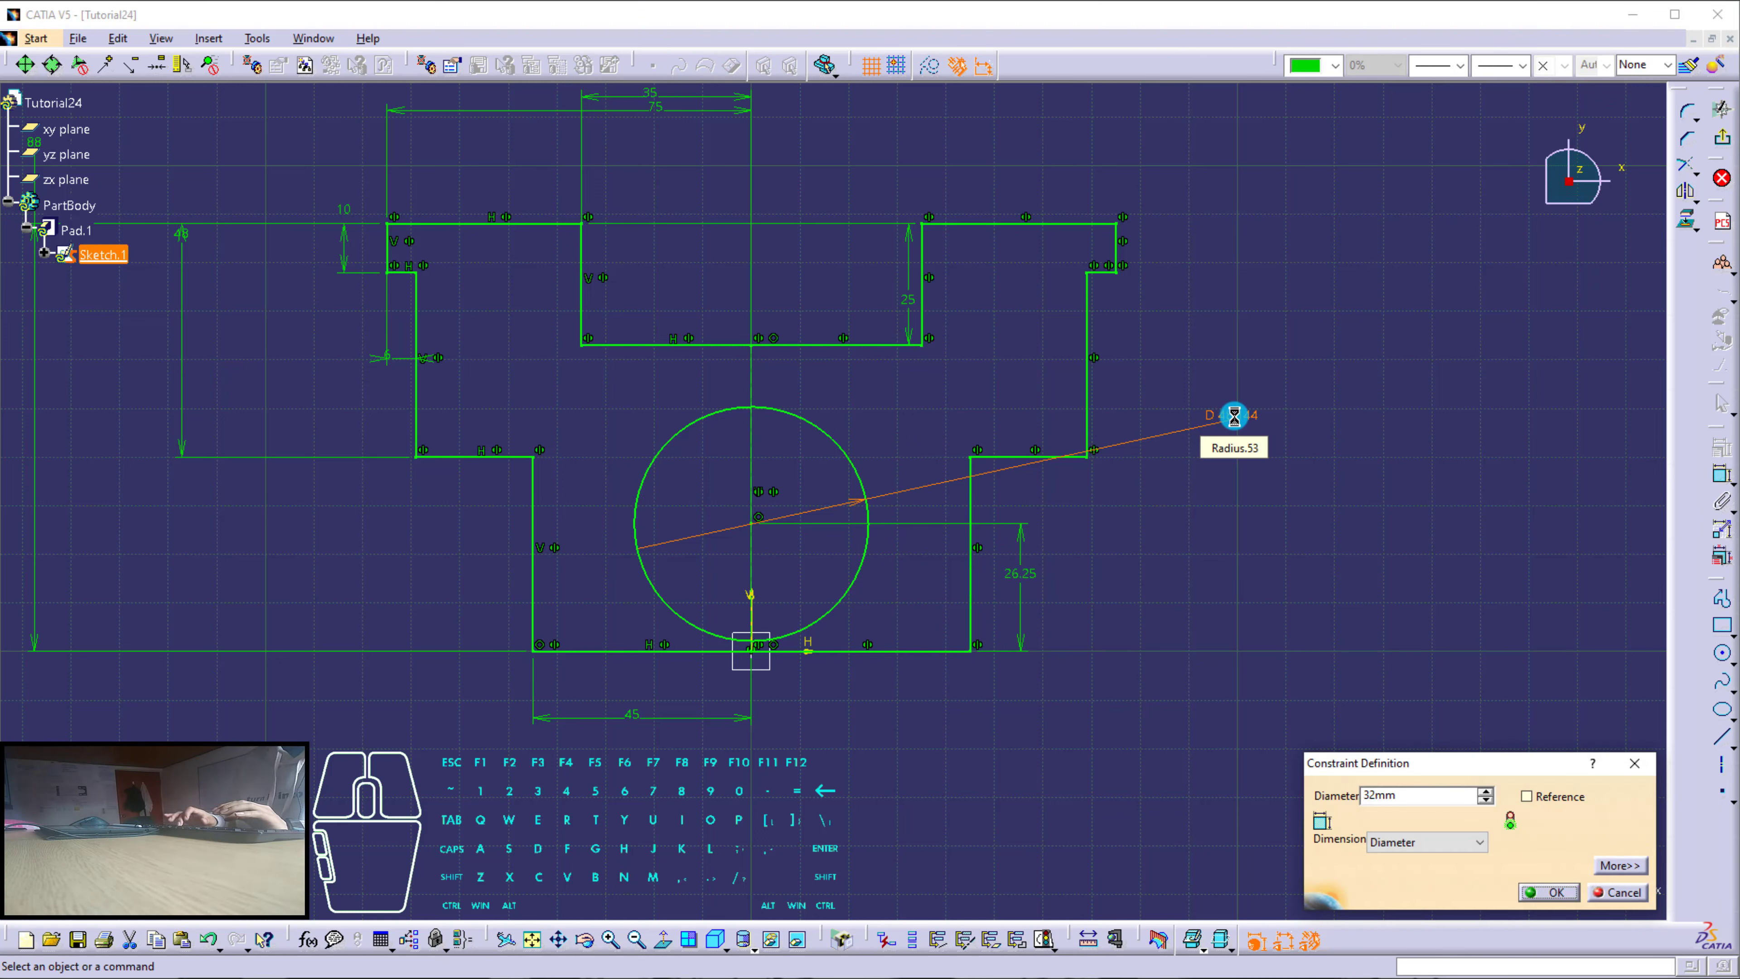
Set the circle's diameter to 32 mm and its centre's height above the bottom edge to 28 mm, and exit the sketch.
key(Return)
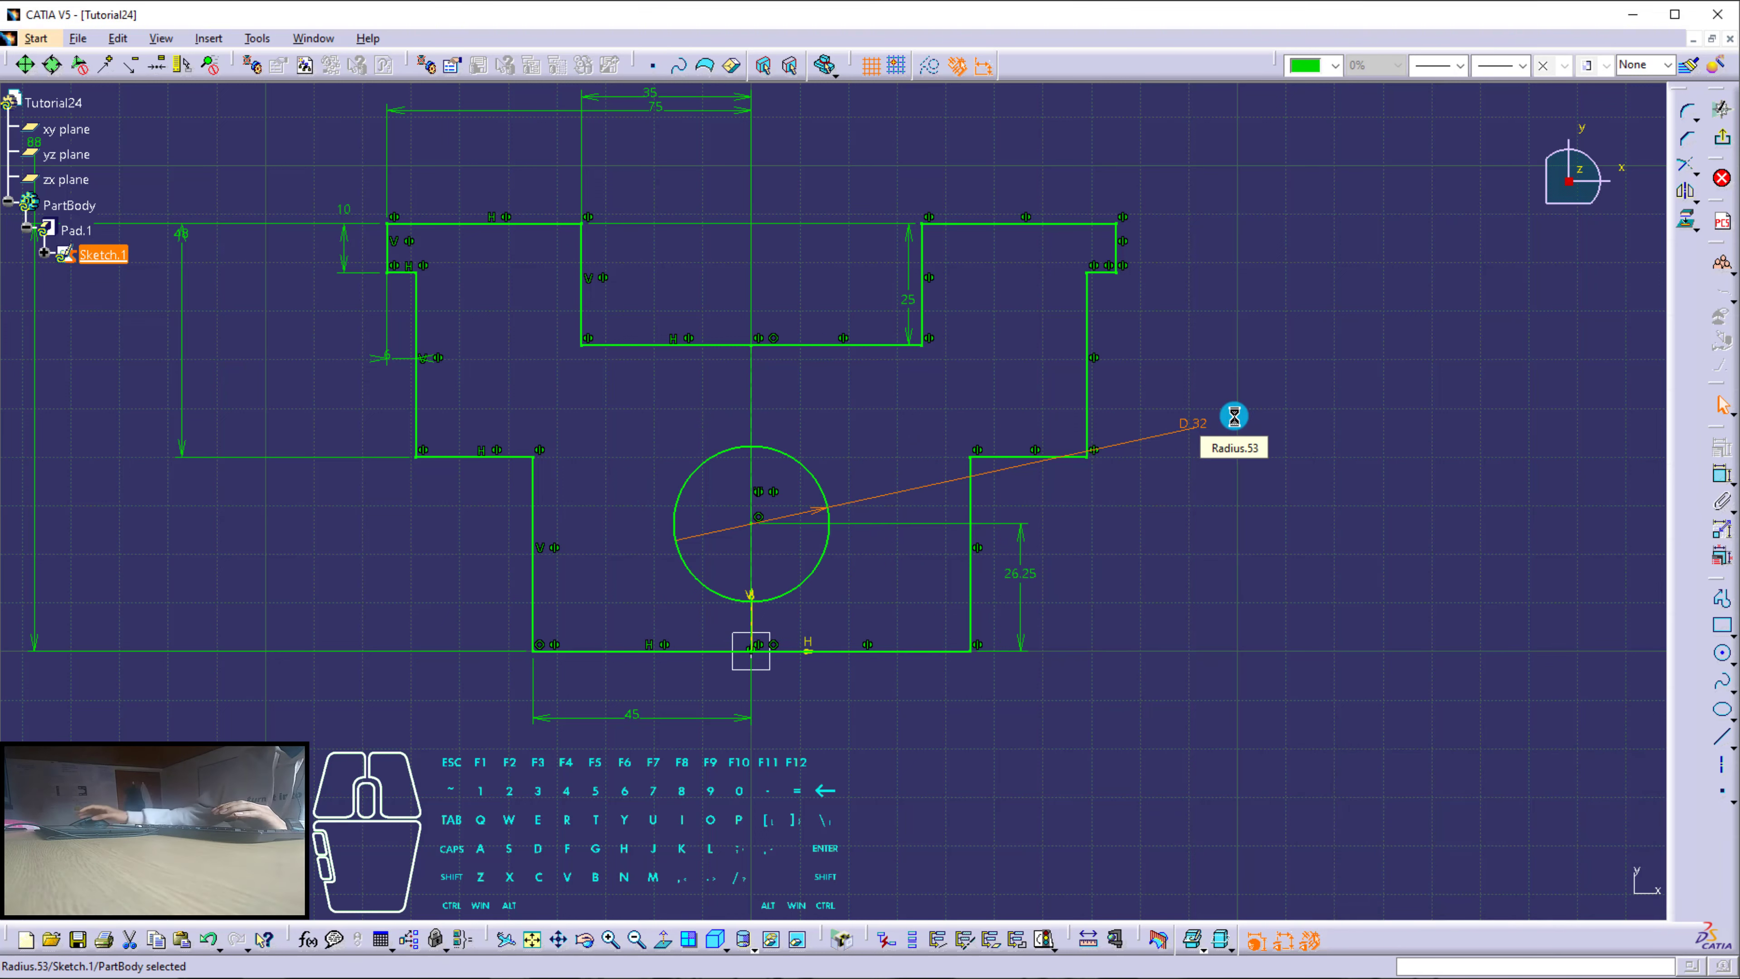
double_click(1021, 576)
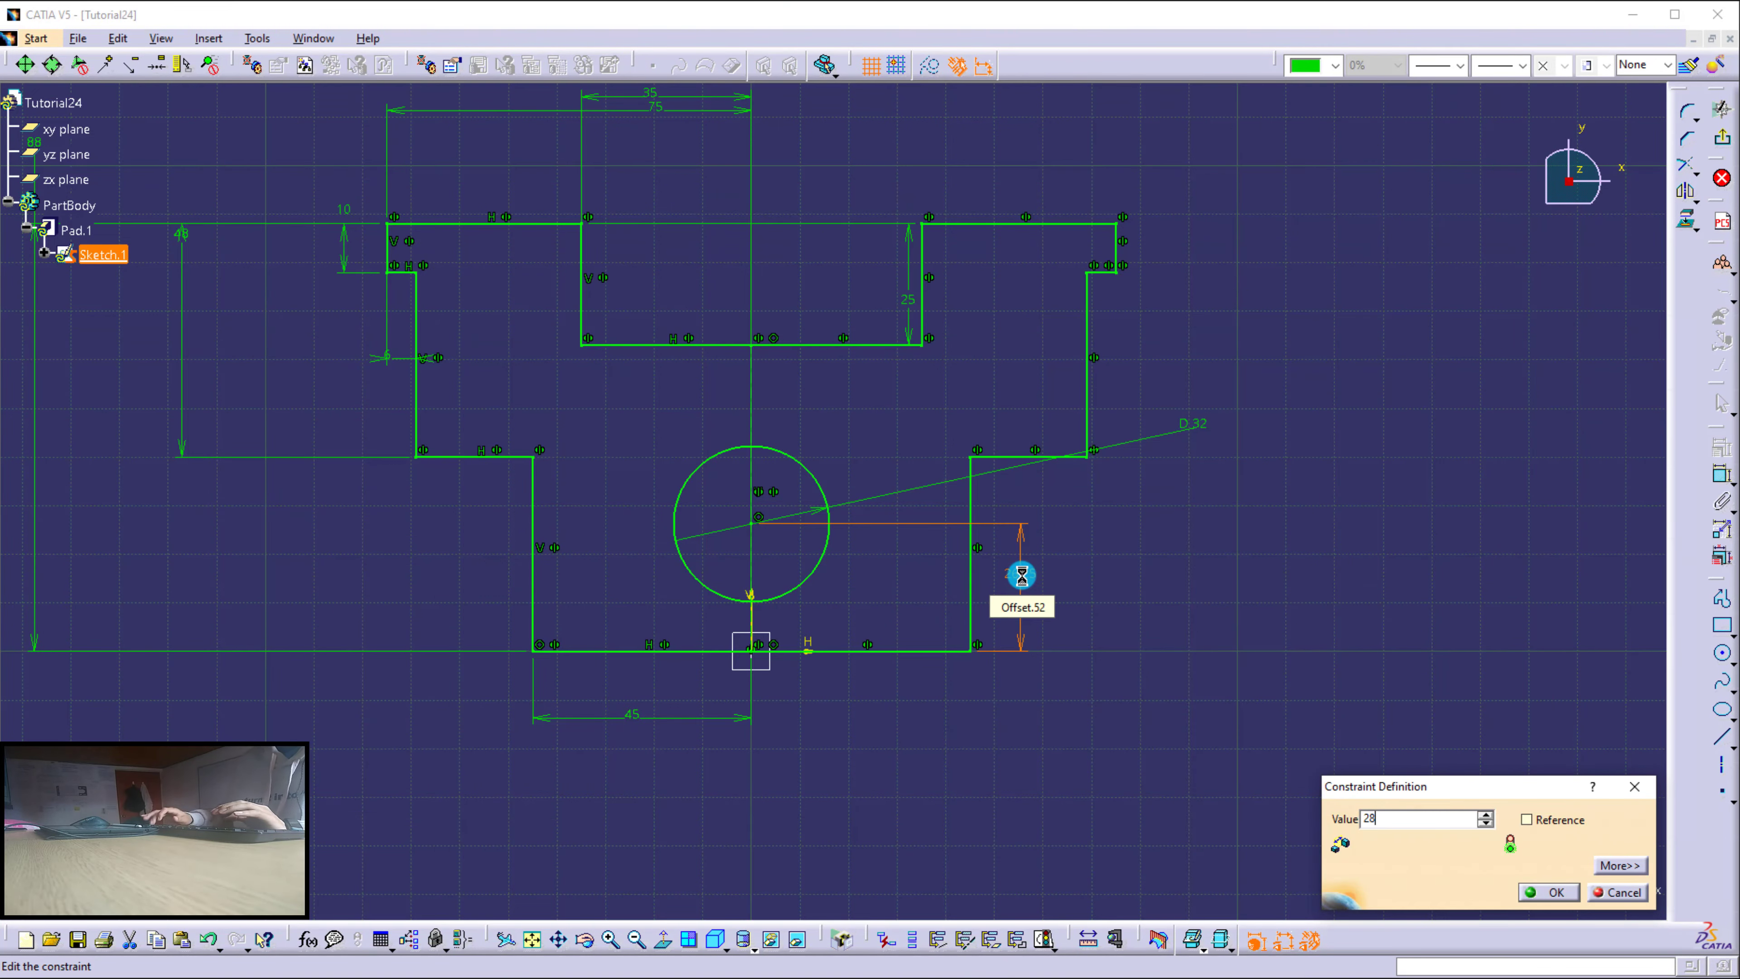
key(Return)
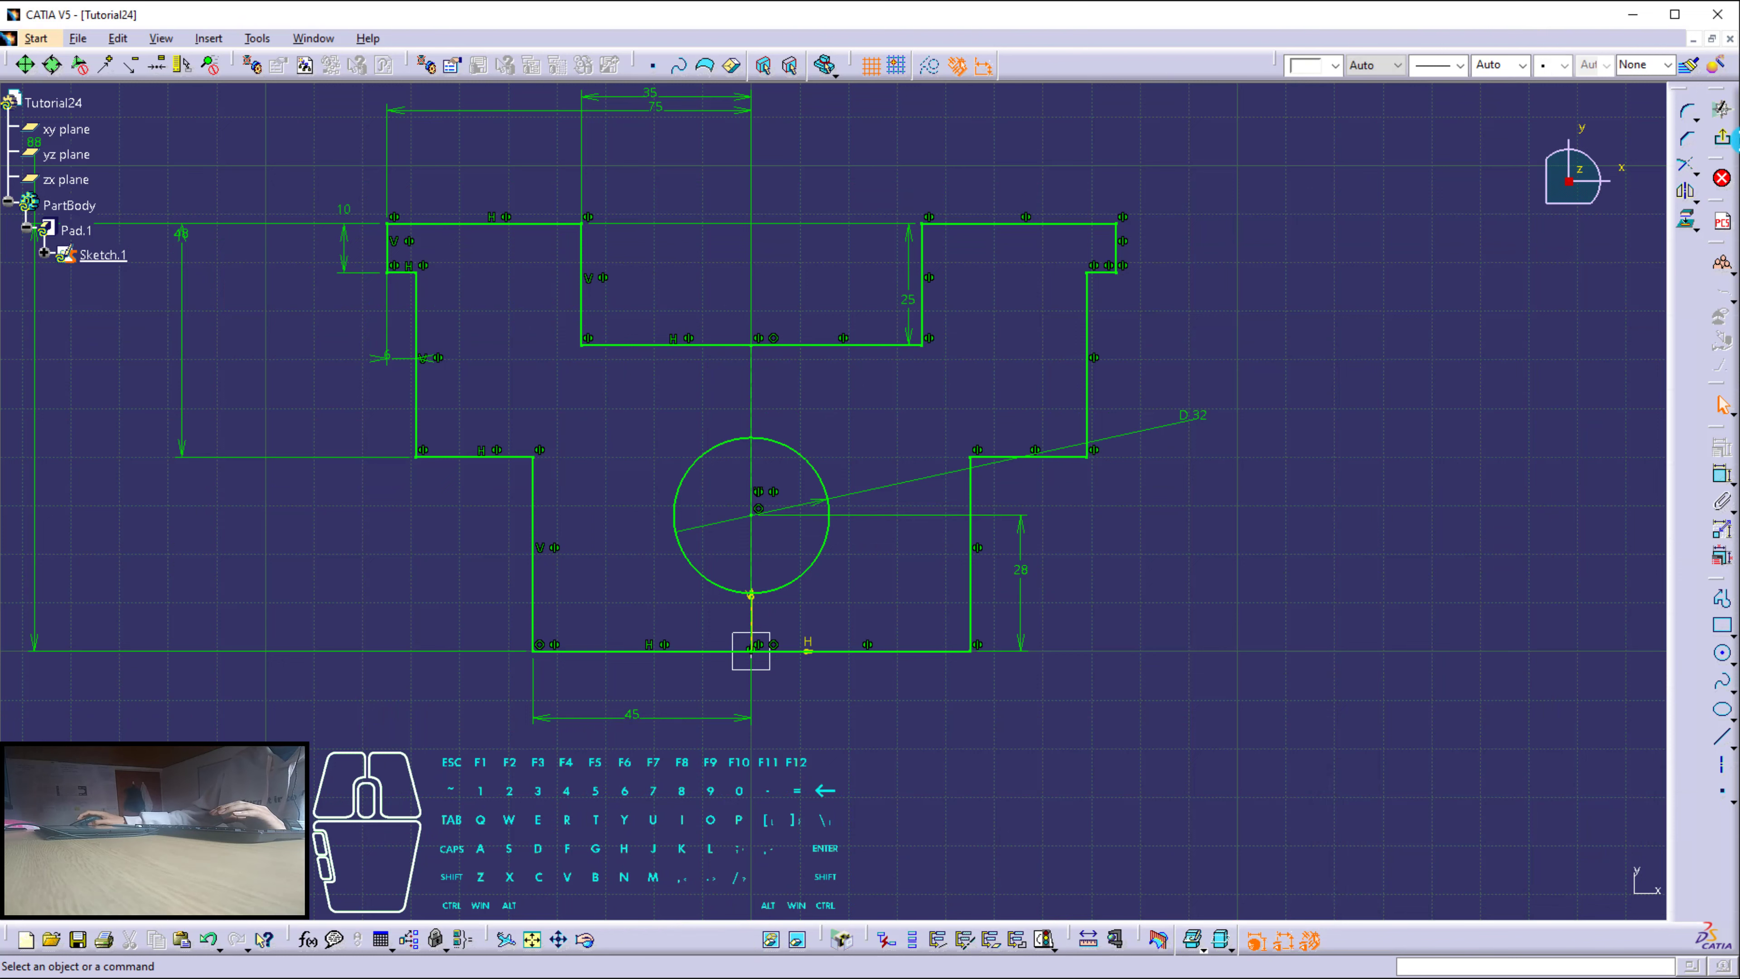
click(1721, 108)
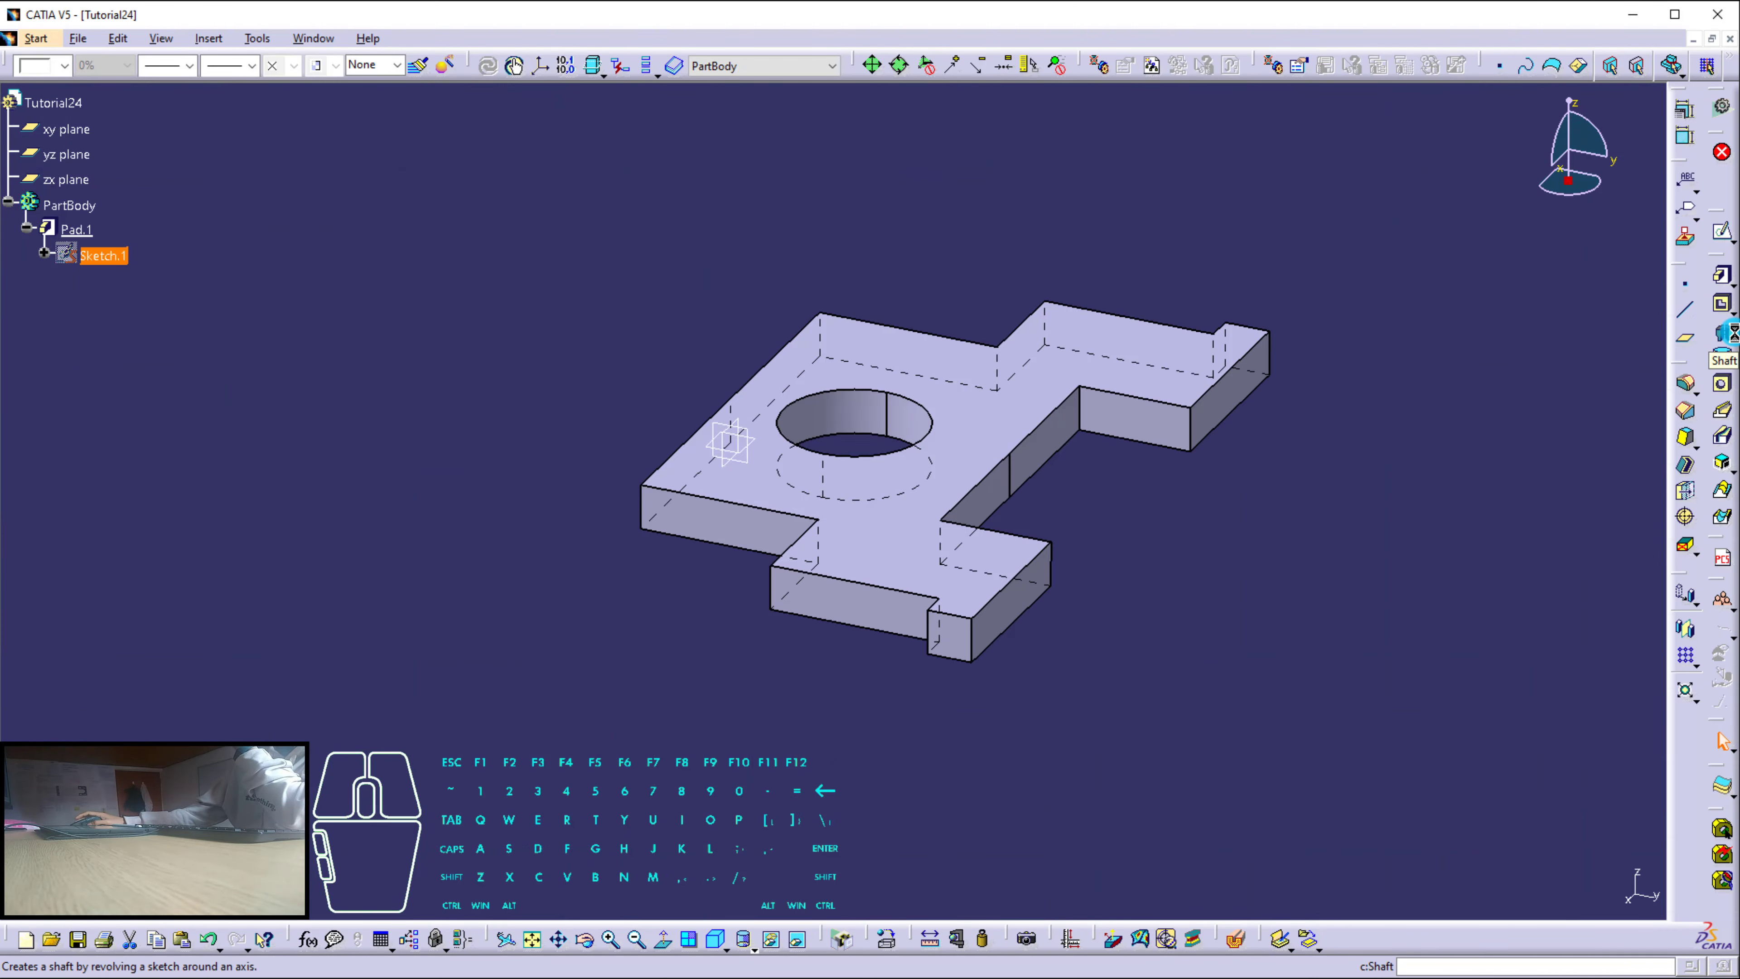
click(1545, 466)
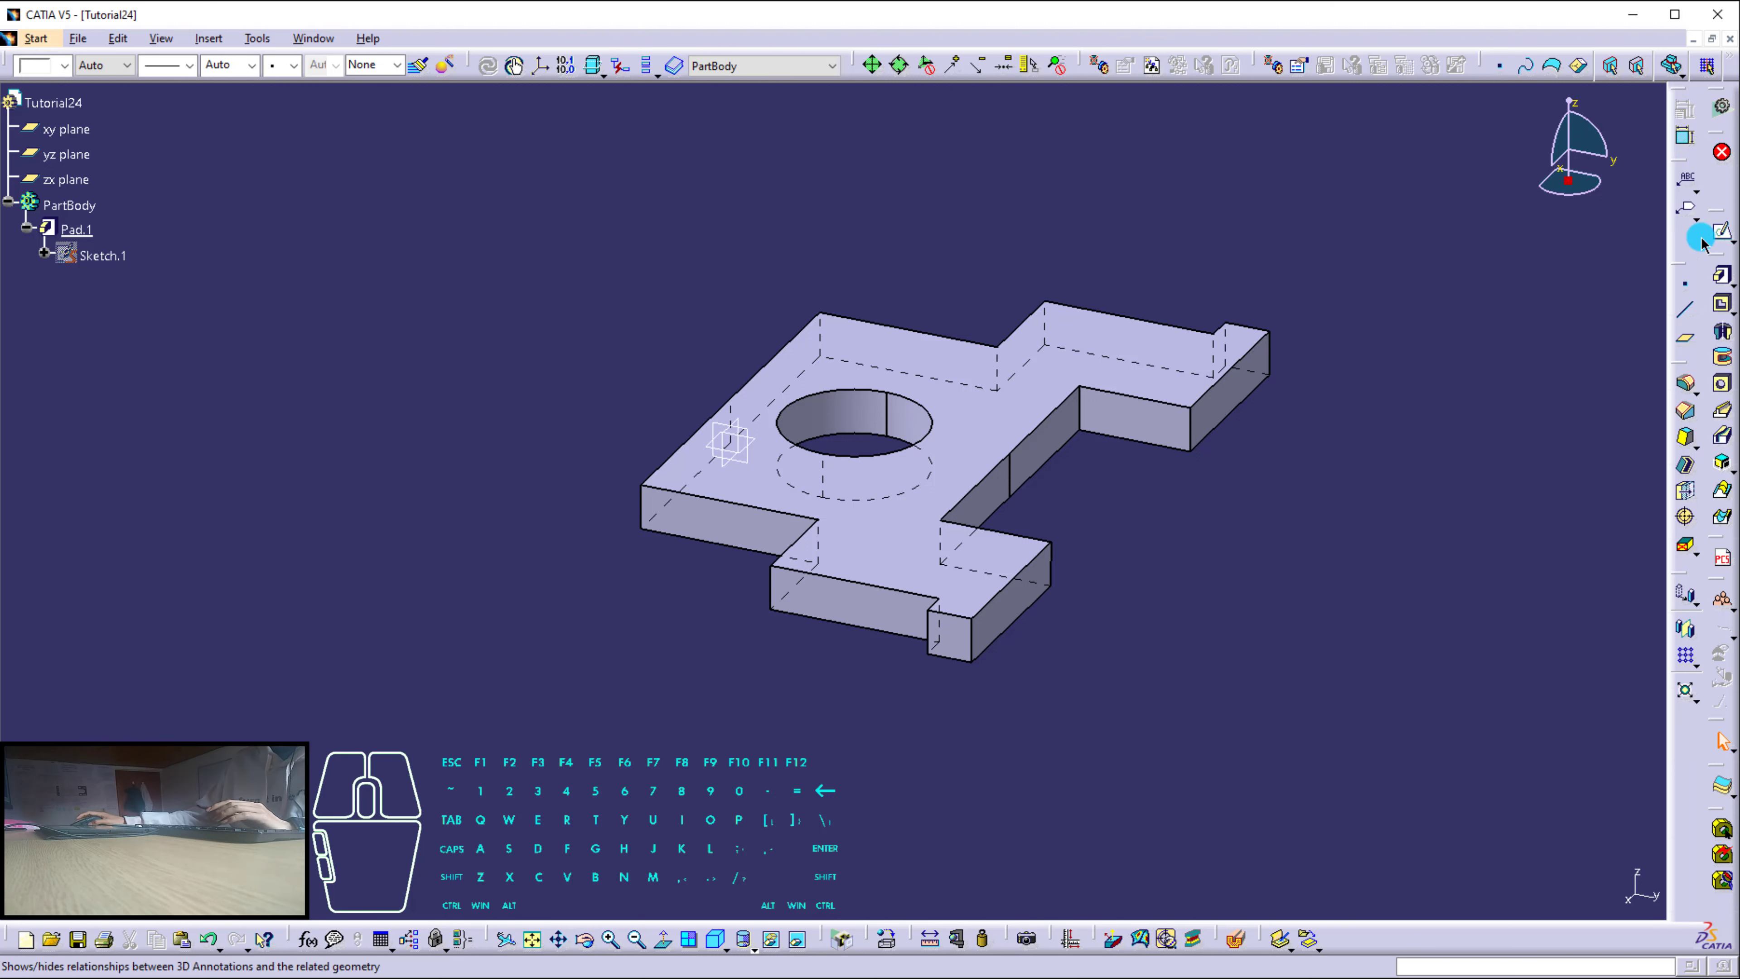
Start a sketch on the base plate's top face and project the three sides of the upper notch and both adjoining arm end edges.
click(1722, 235)
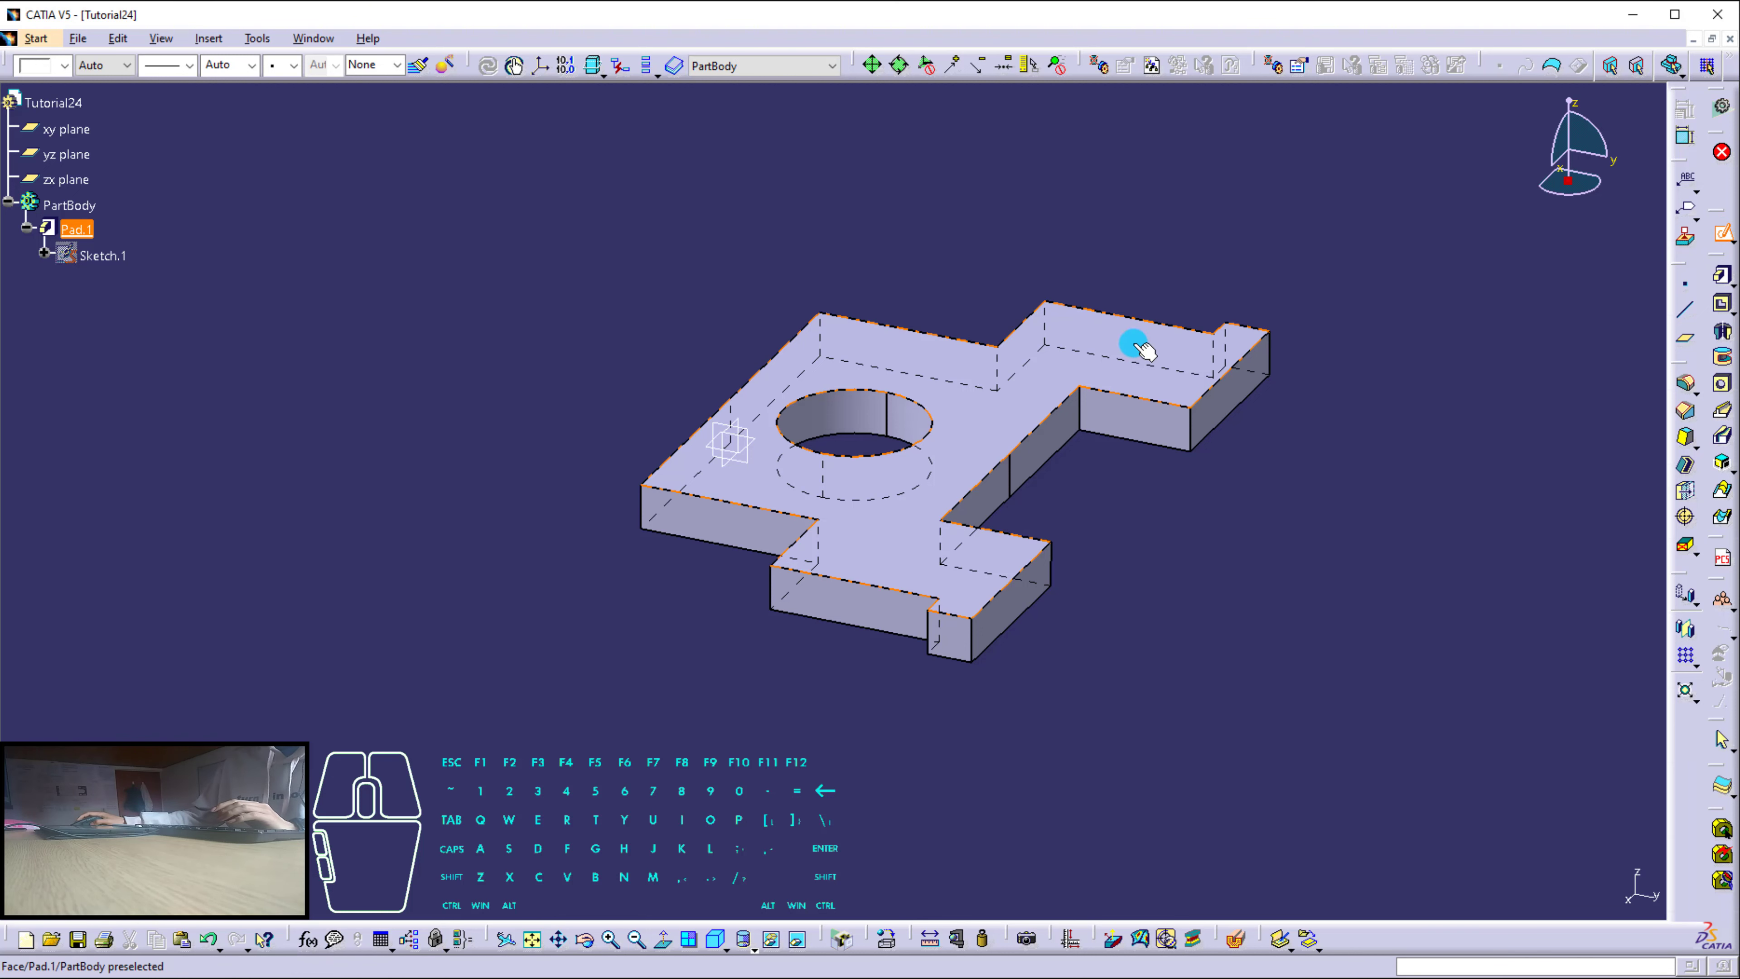
click(1033, 402)
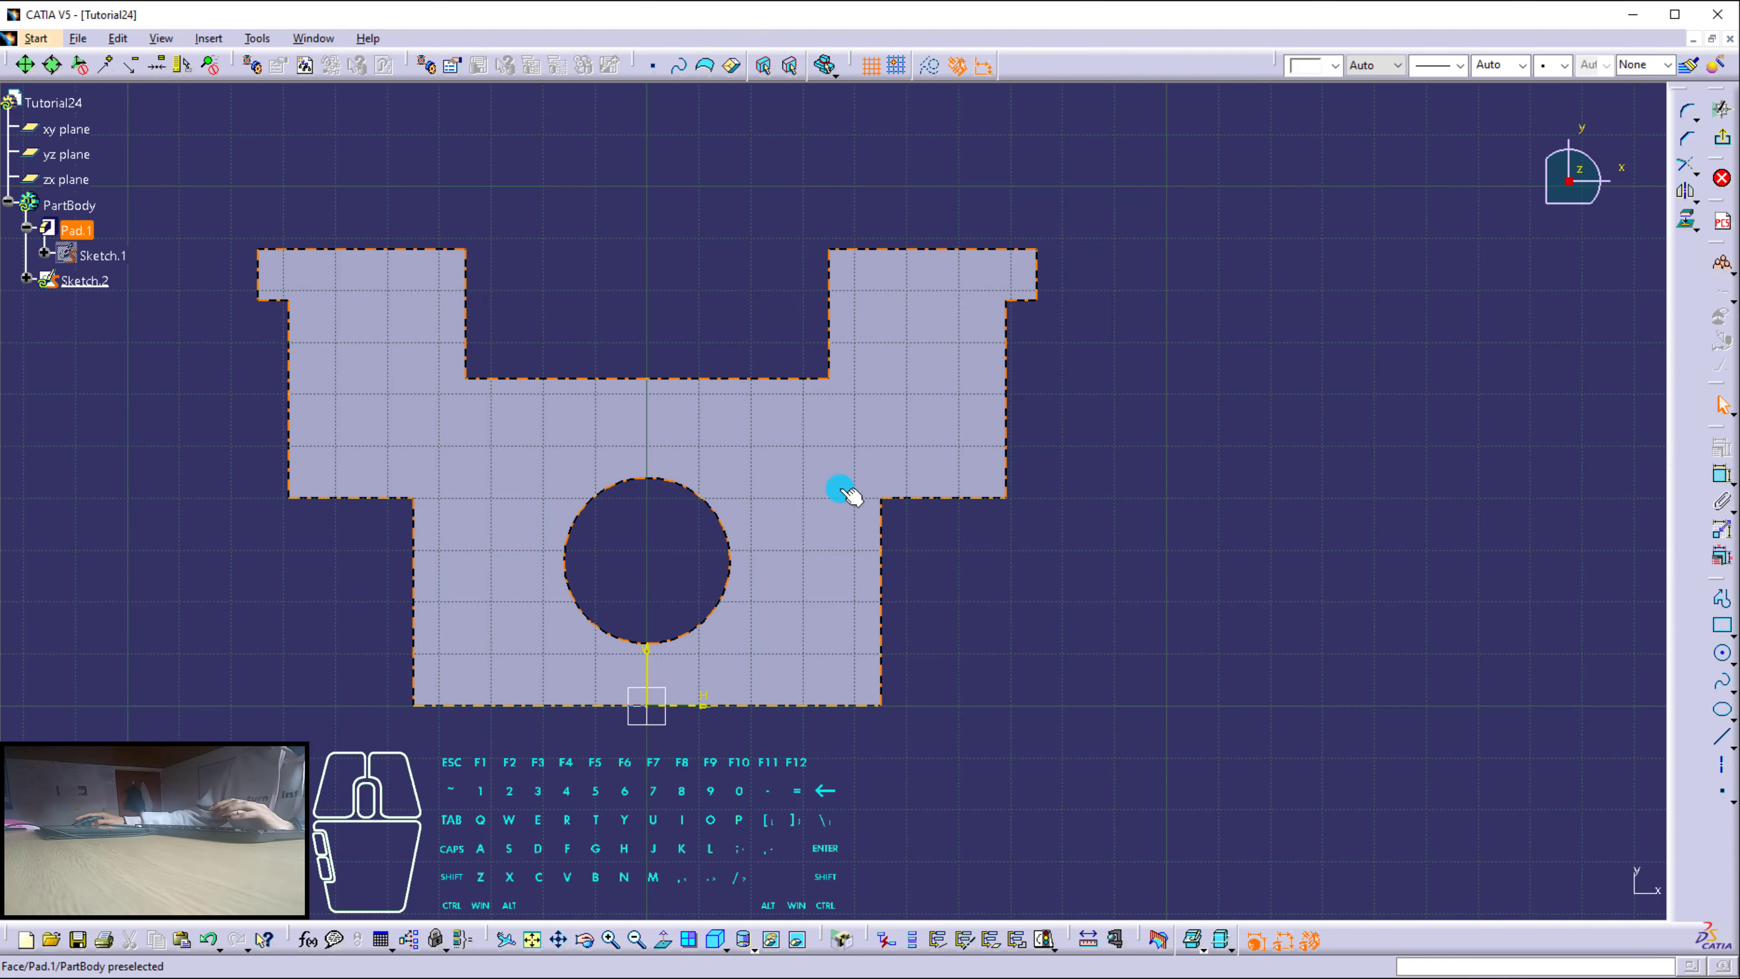
click(612, 365)
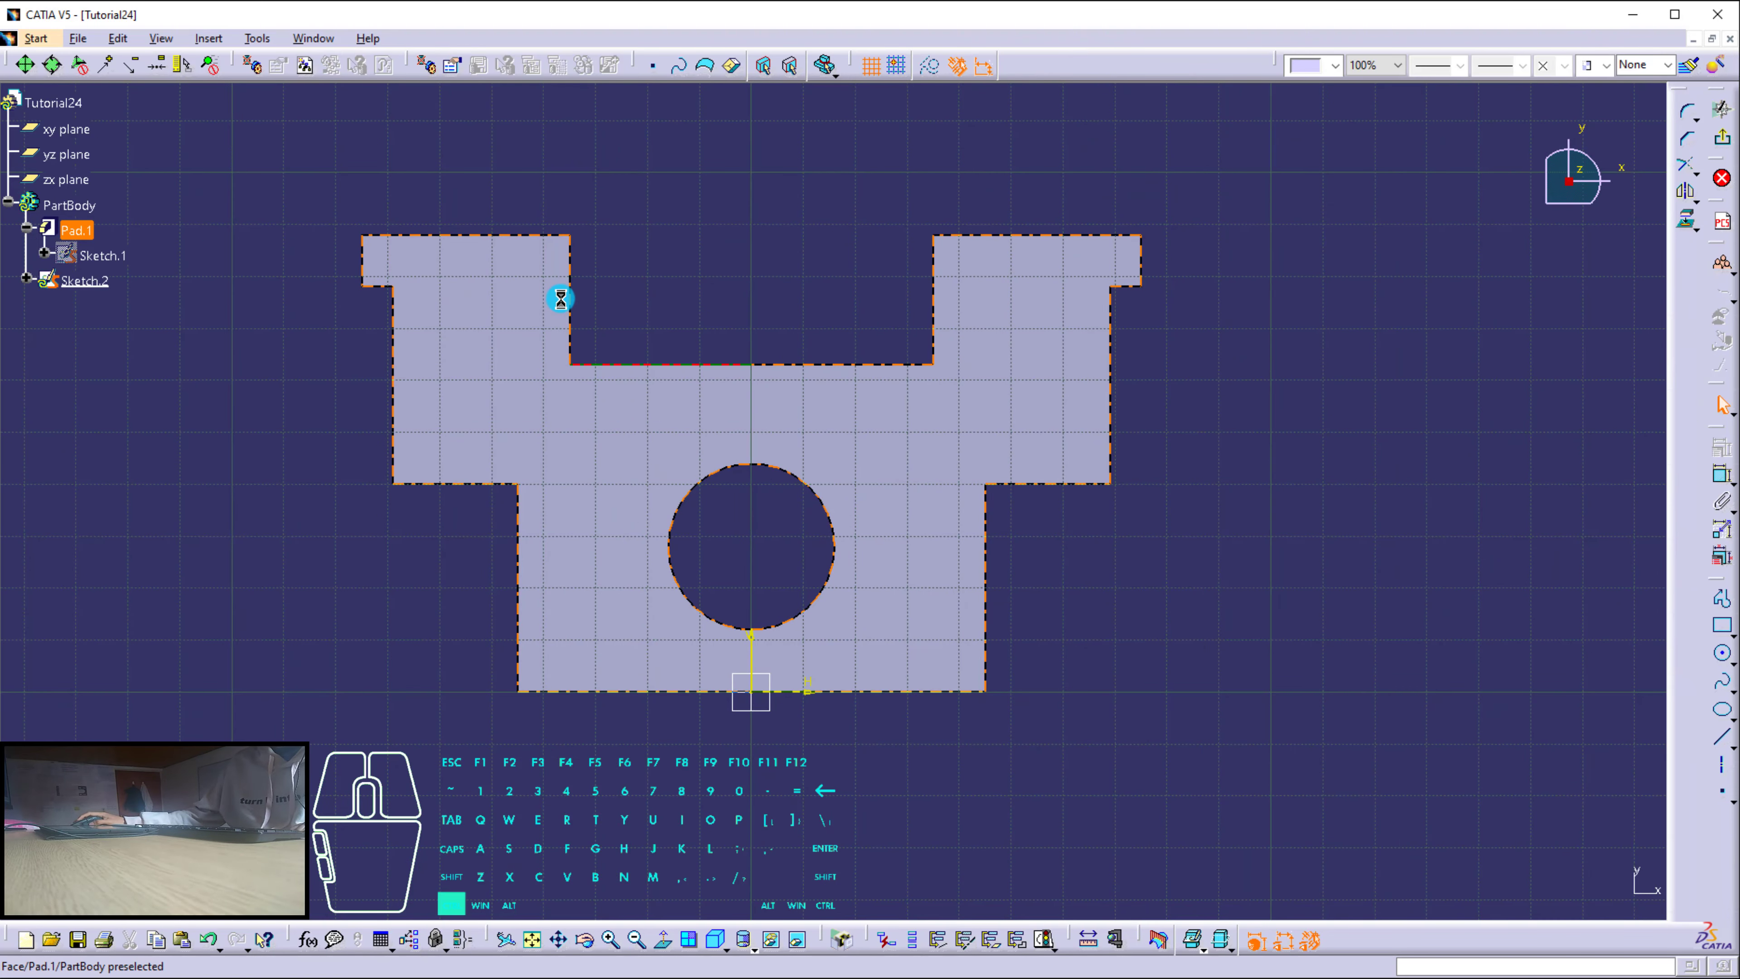
ctrl+click(570, 289)
ctrl+click(808, 363)
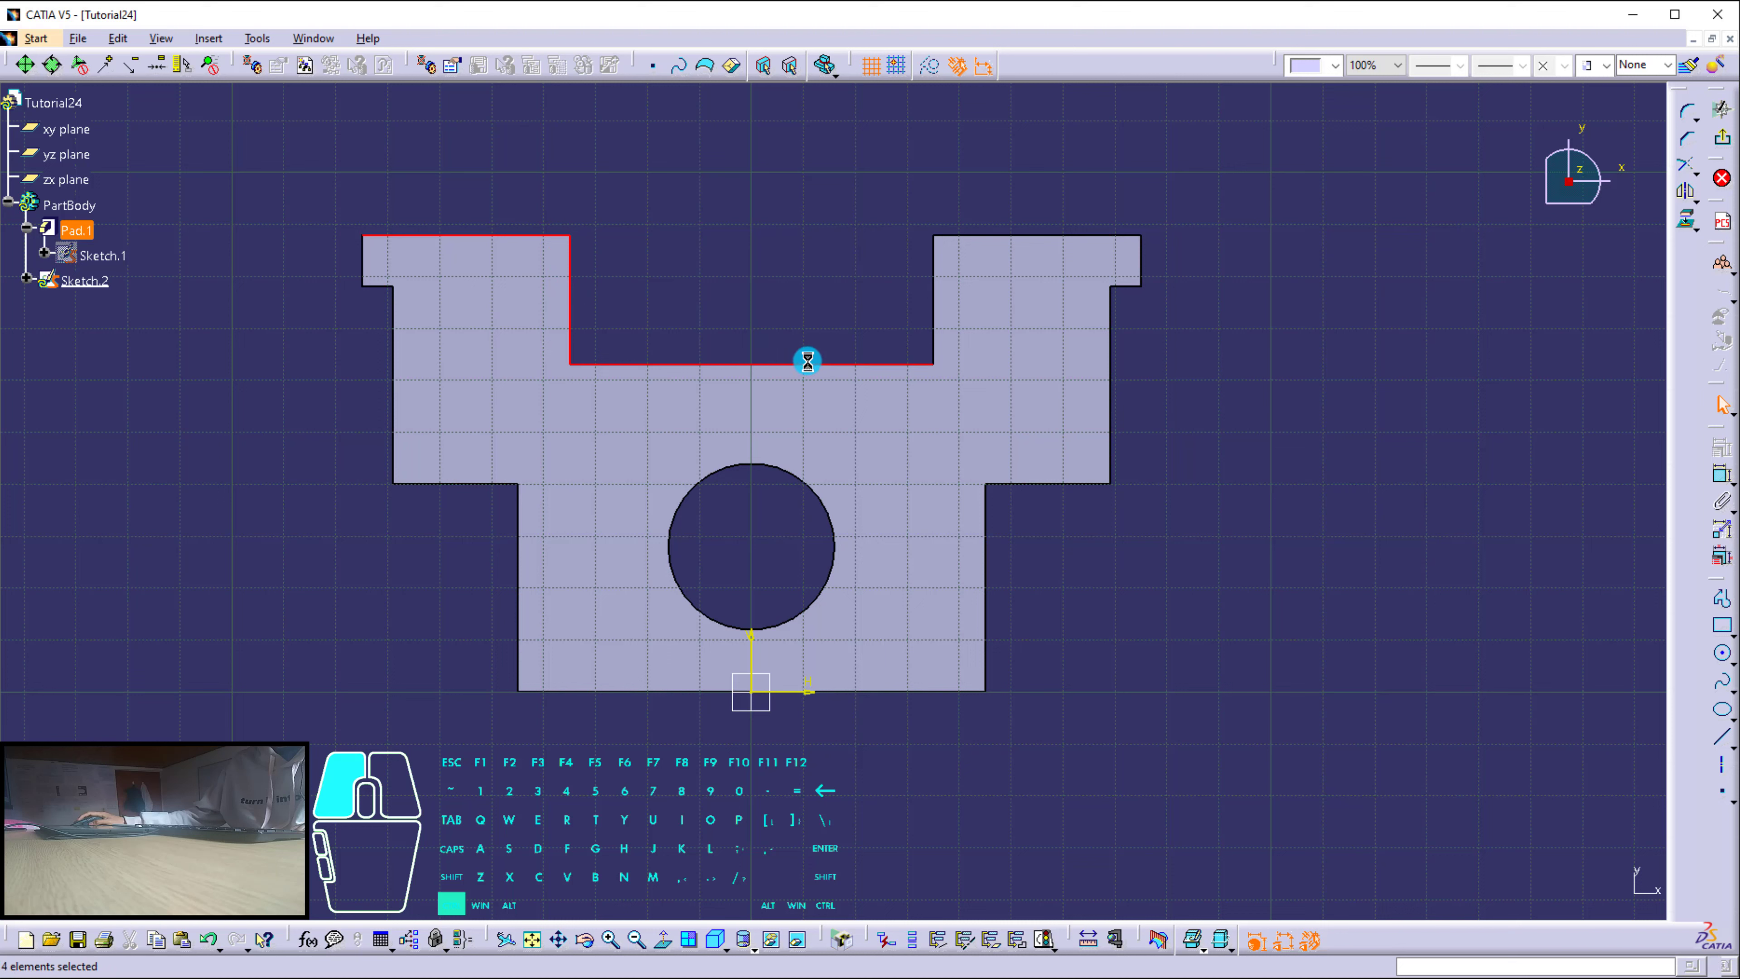
ctrl+click(971, 234)
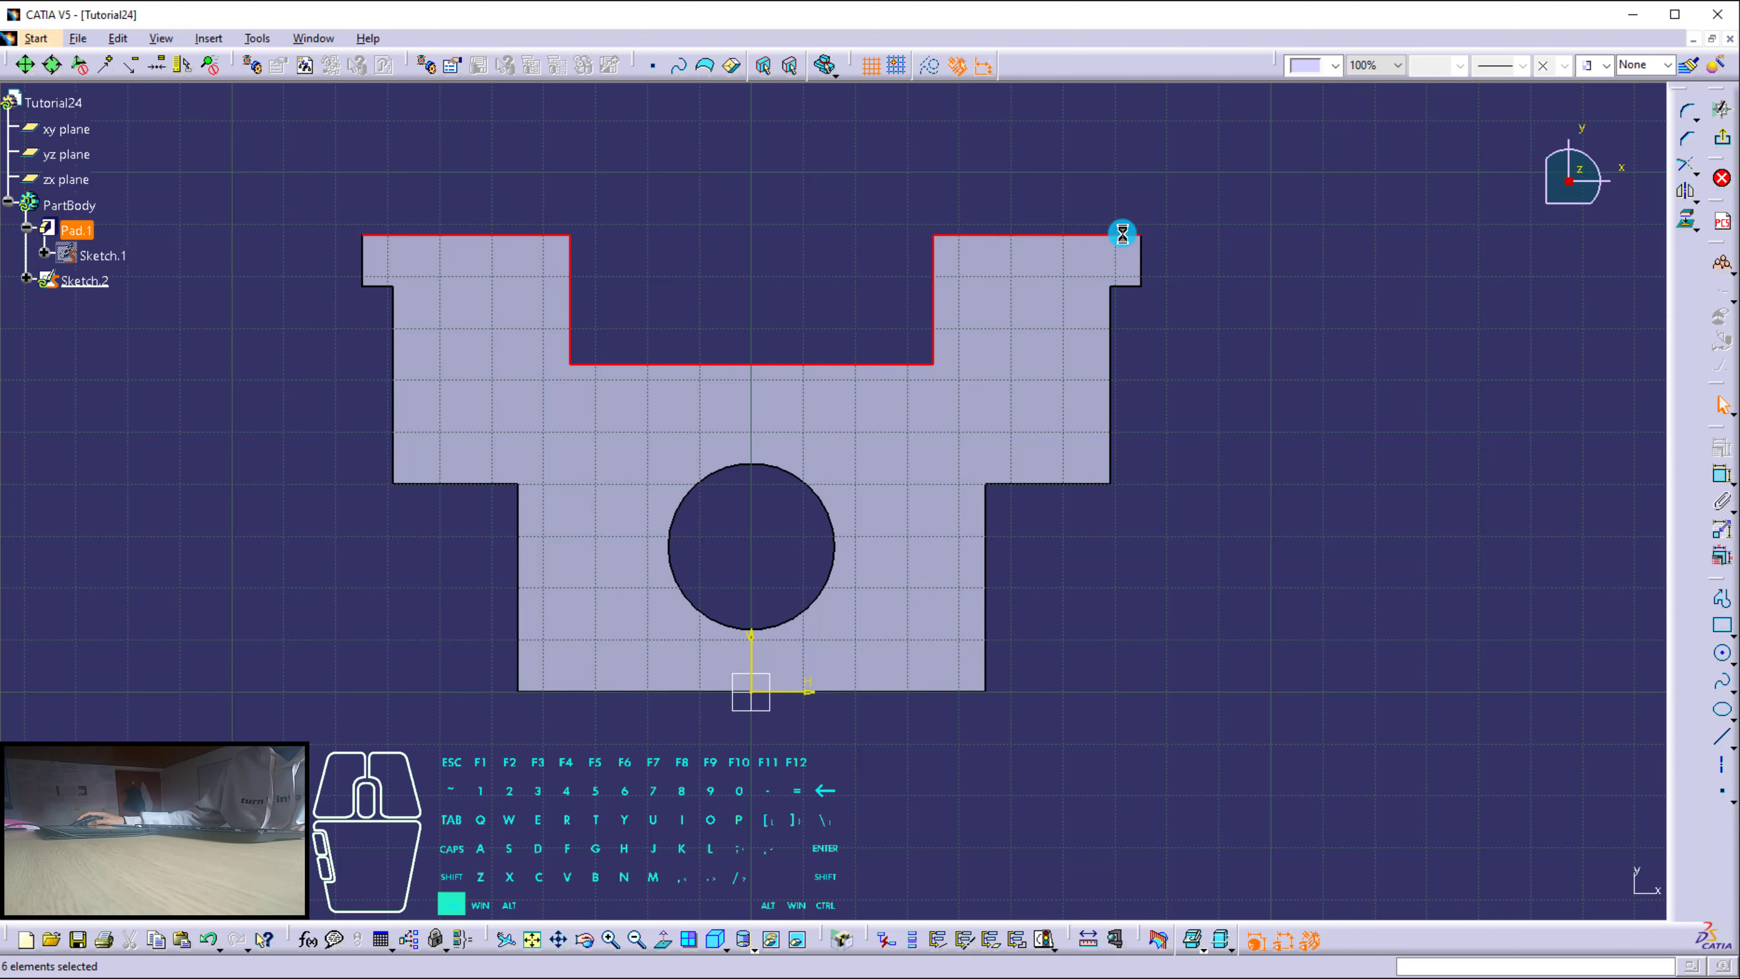
click(1685, 220)
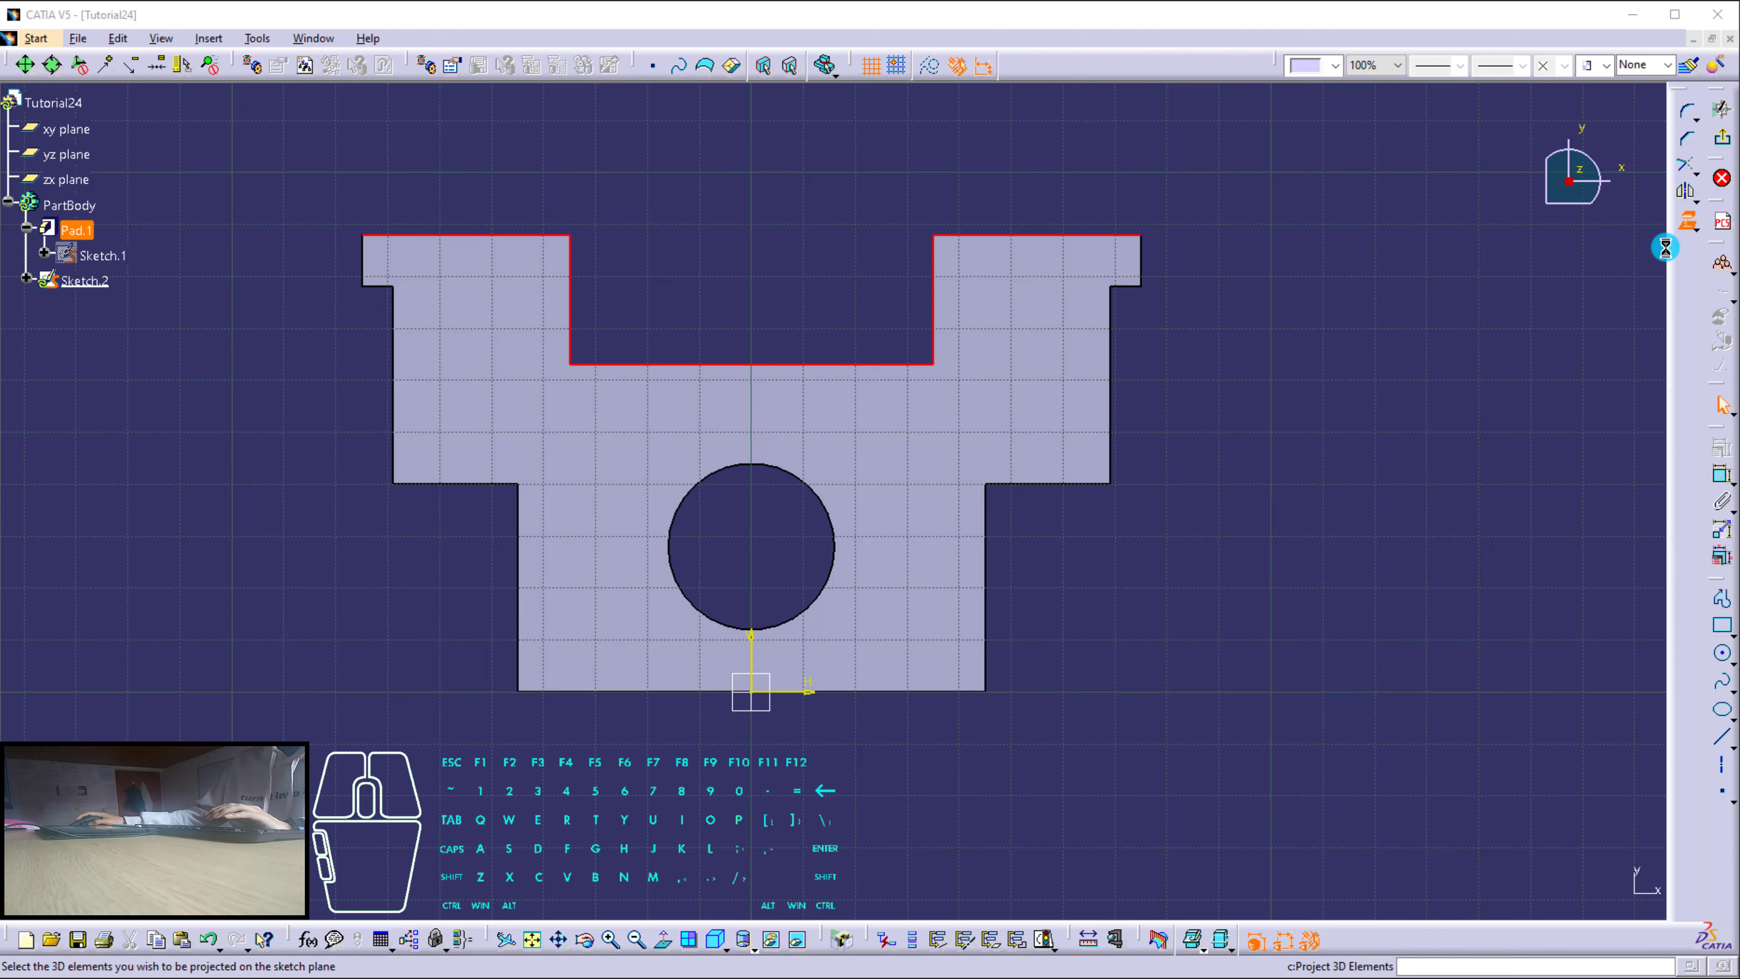
click(1546, 887)
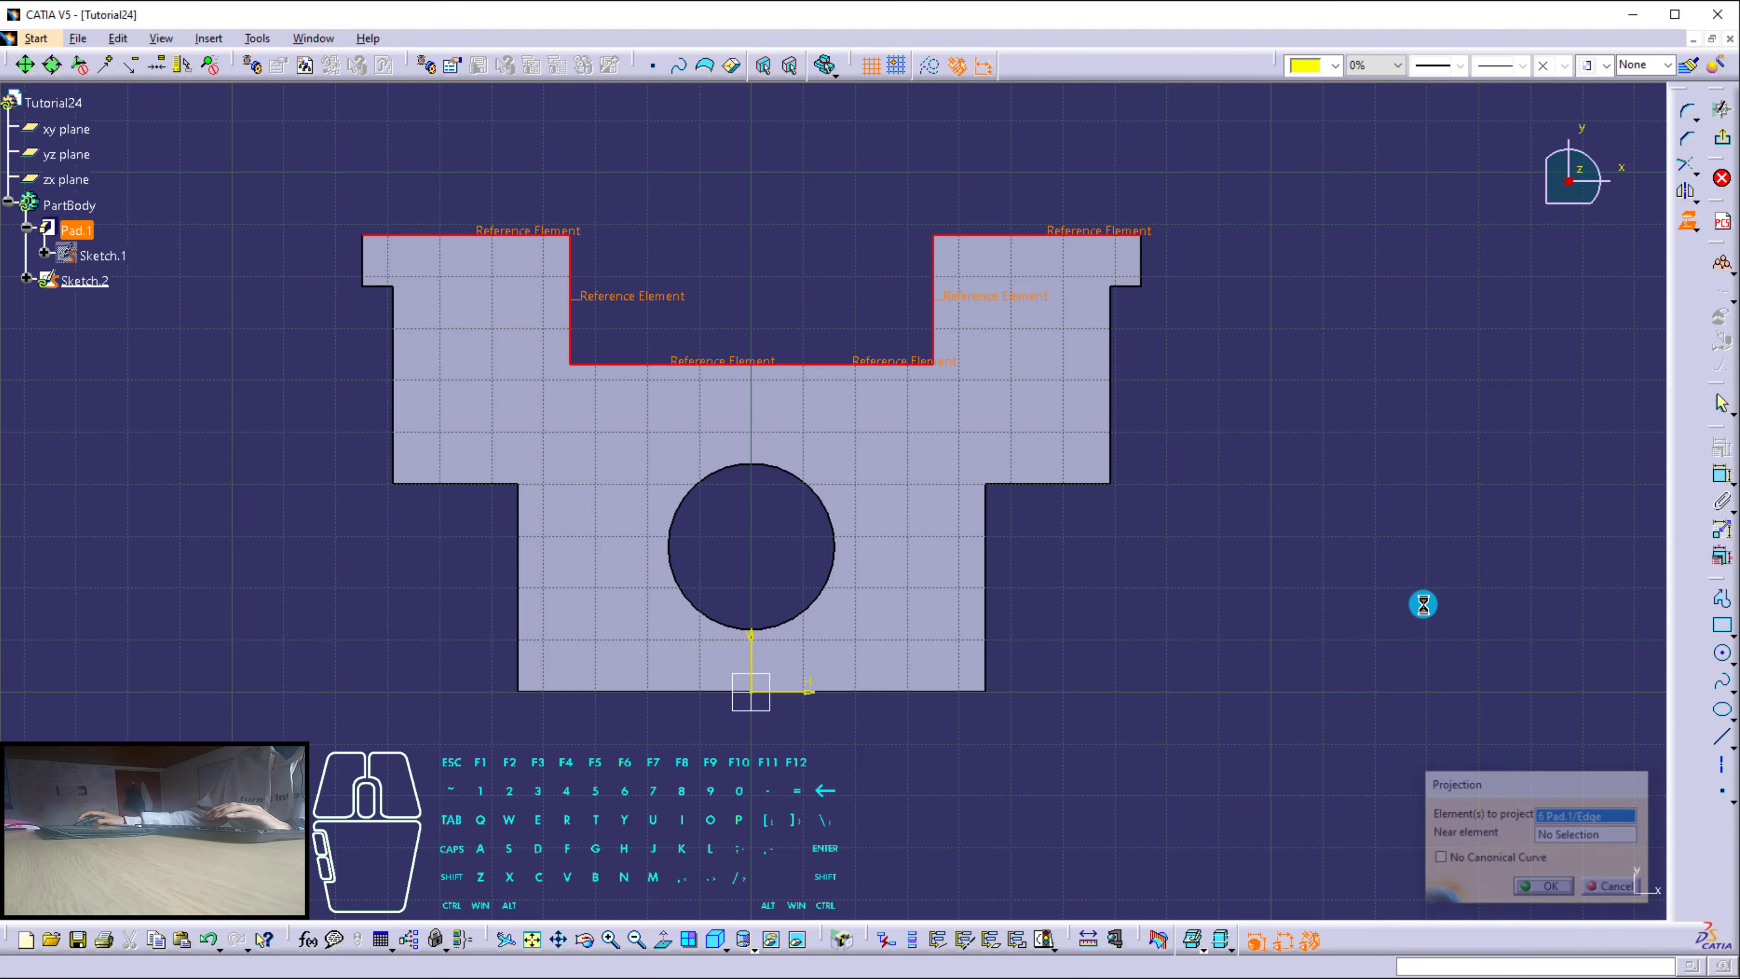
Offset the projected edge chain 10 mm inward over the plate's face.
click(1694, 171)
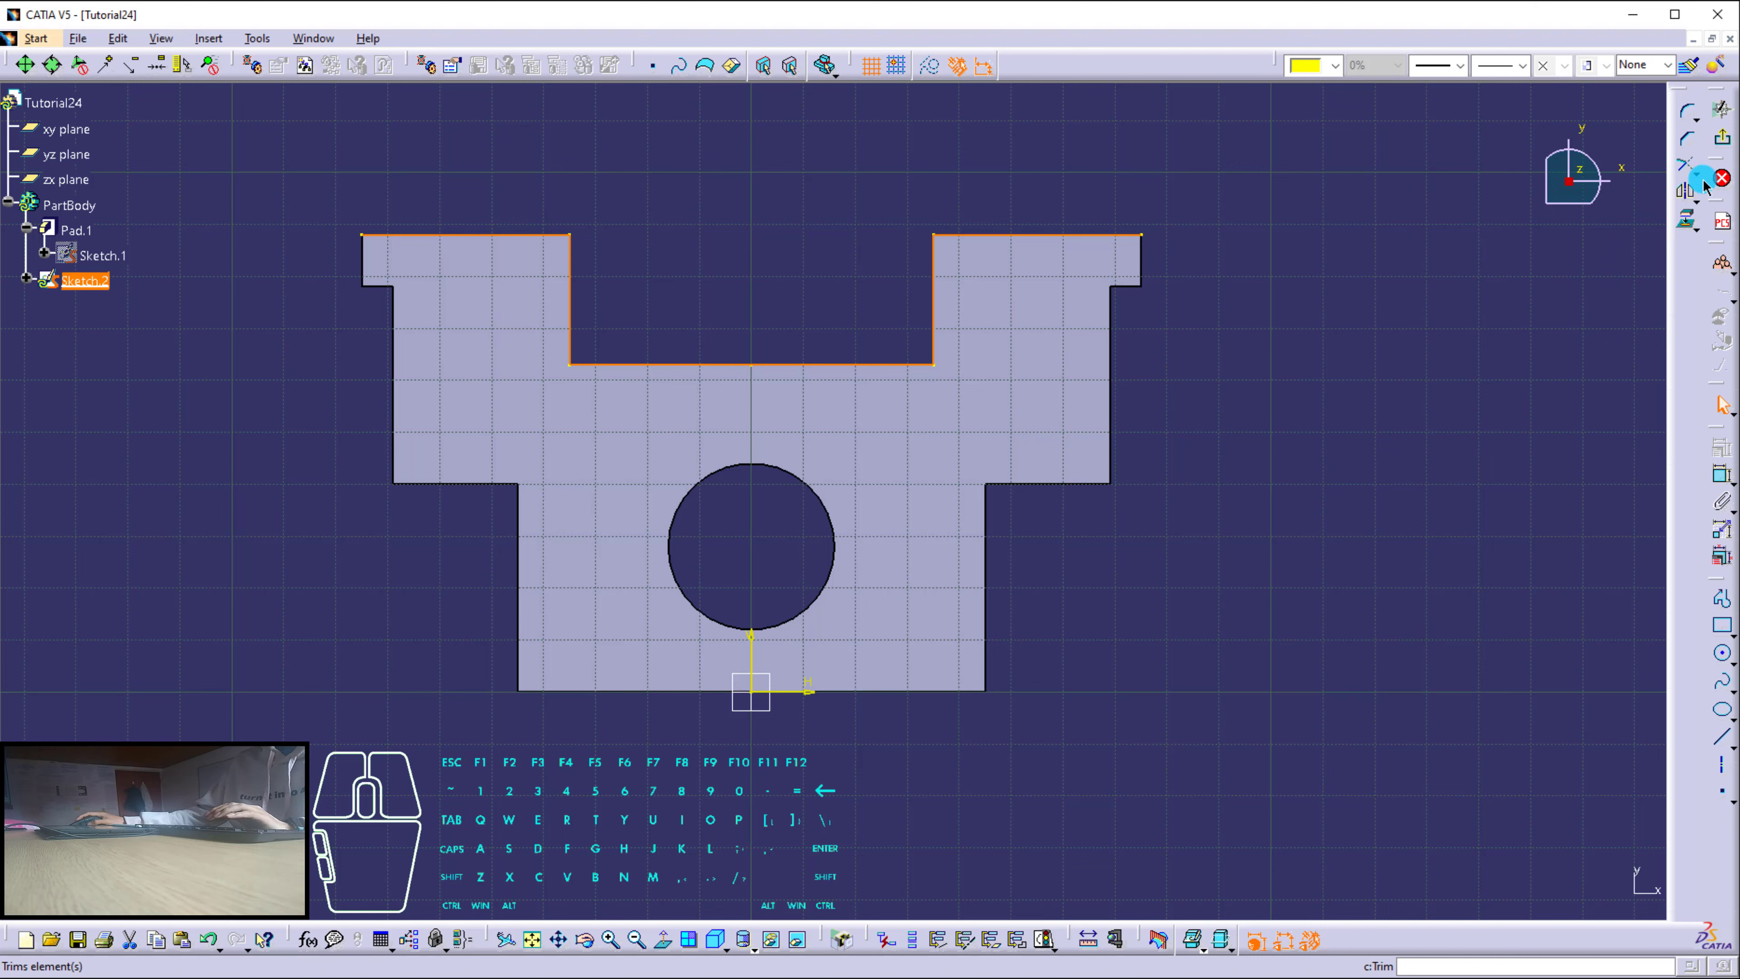
click(1687, 189)
click(1720, 209)
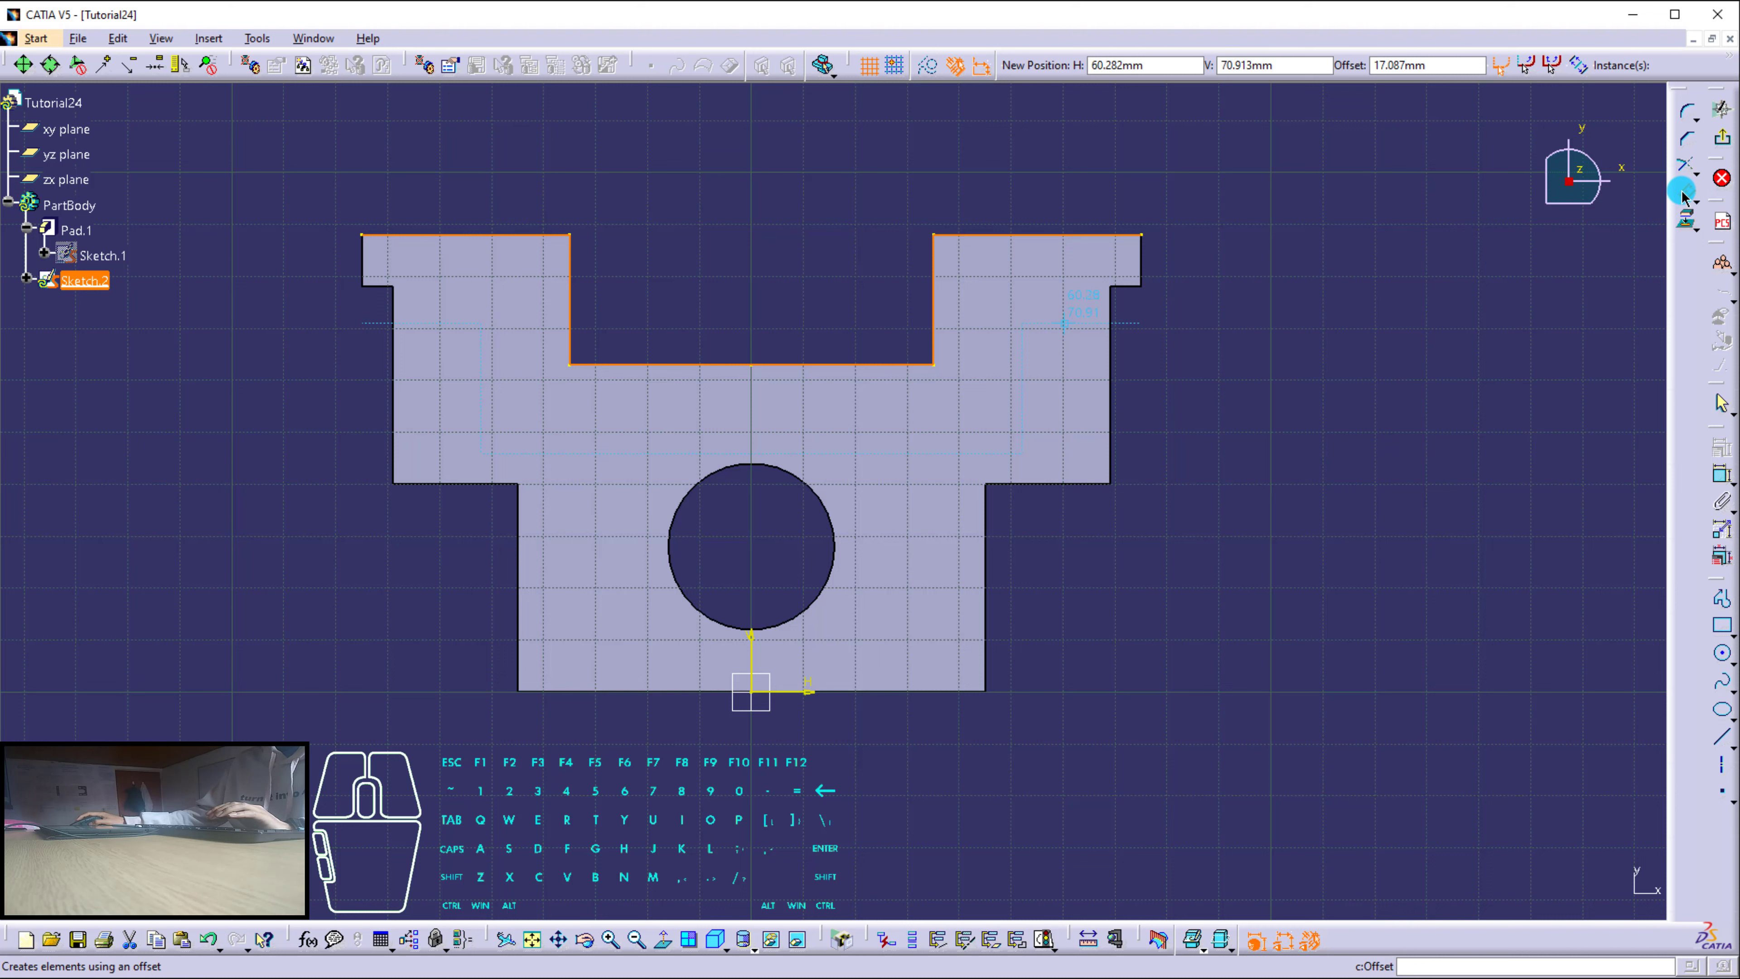
click(921, 366)
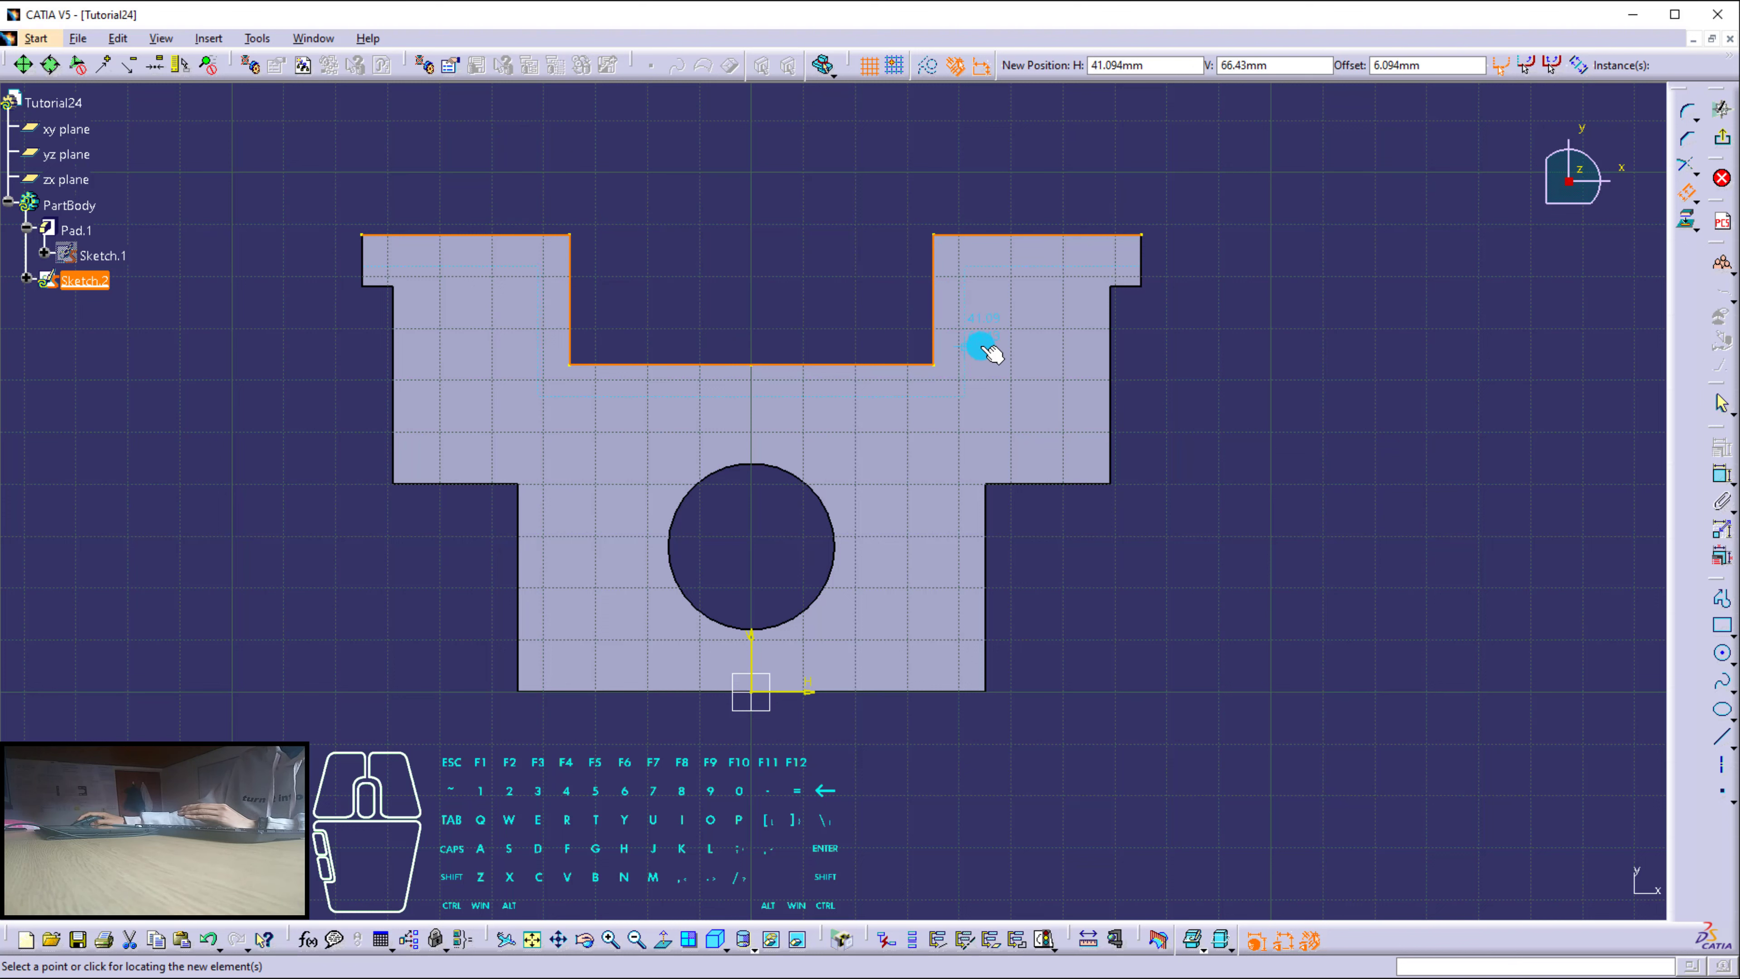
click(1374, 65)
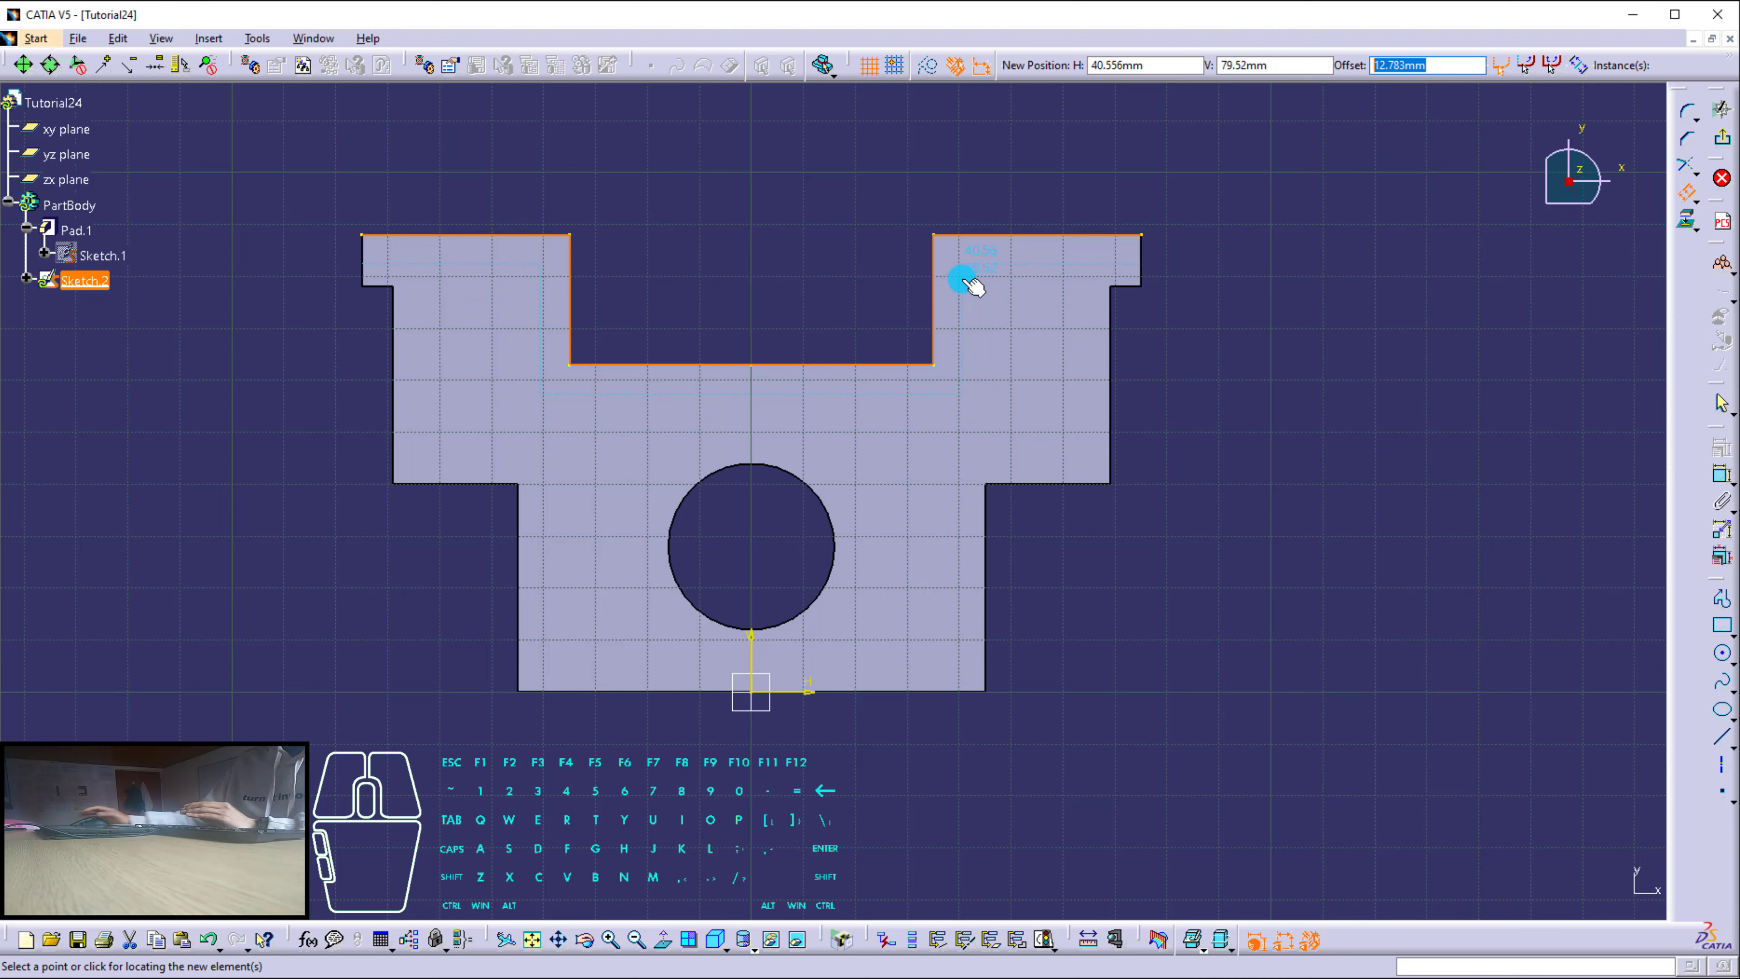
text(10)
key(Return)
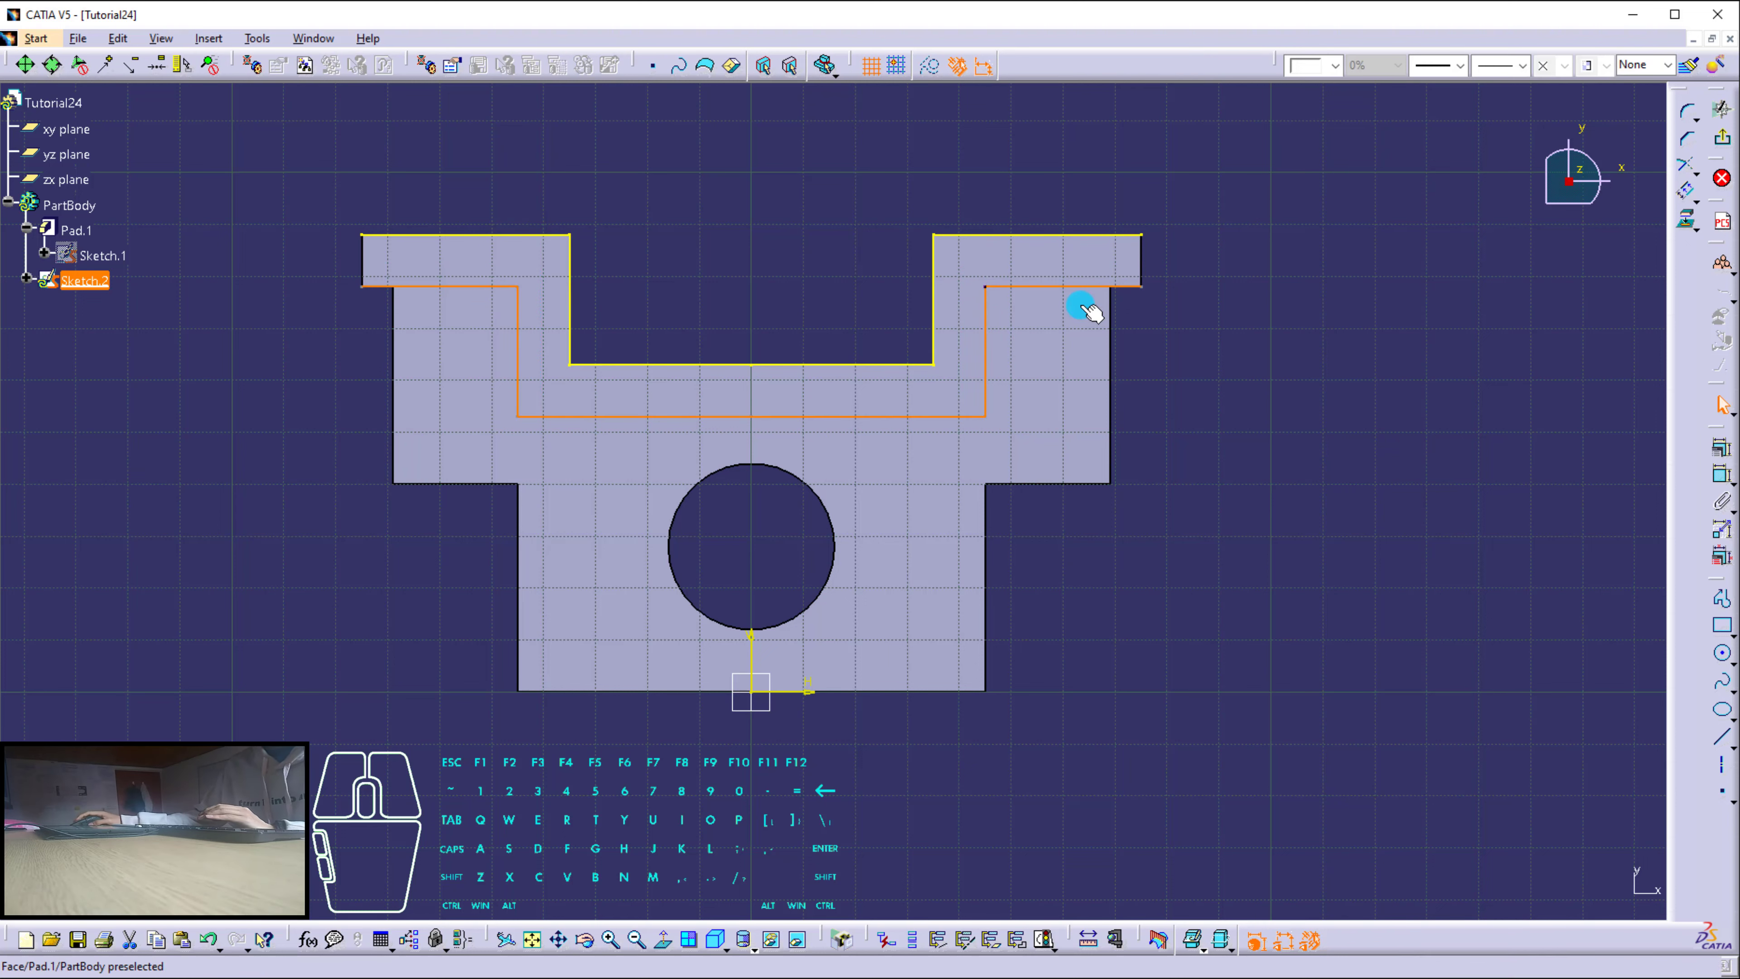
click(1164, 332)
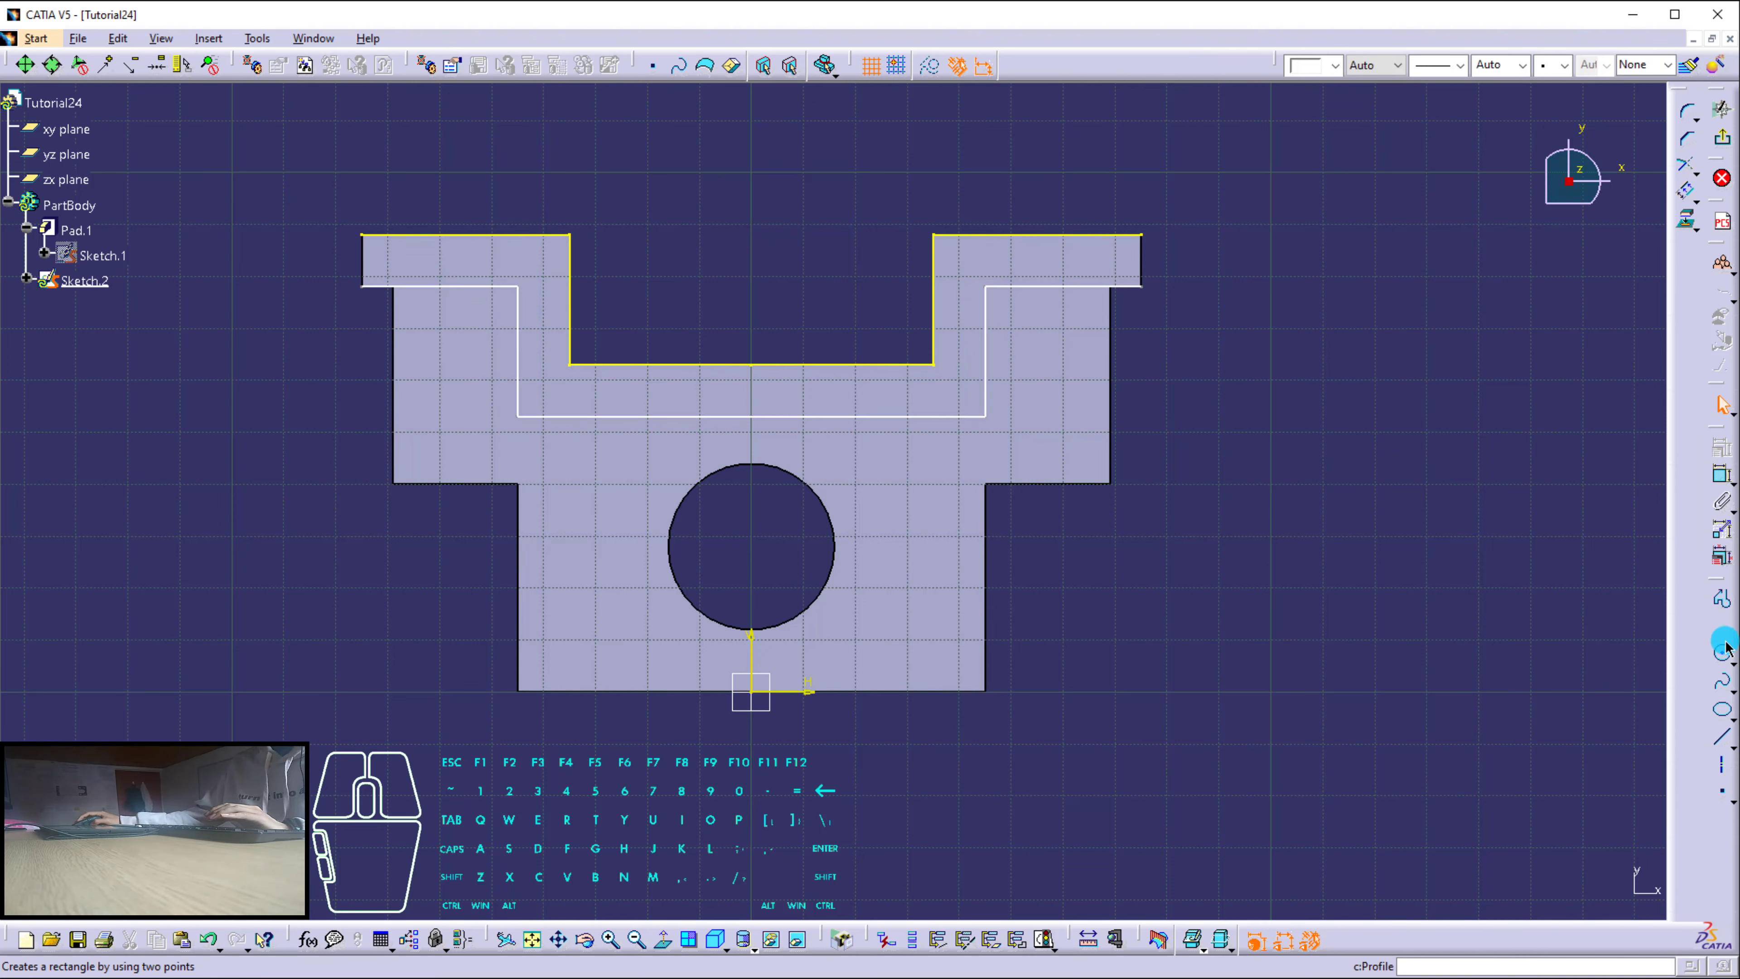
Close both ends of the band with vertical lines joining the projected edges to the offset profile.
click(1722, 737)
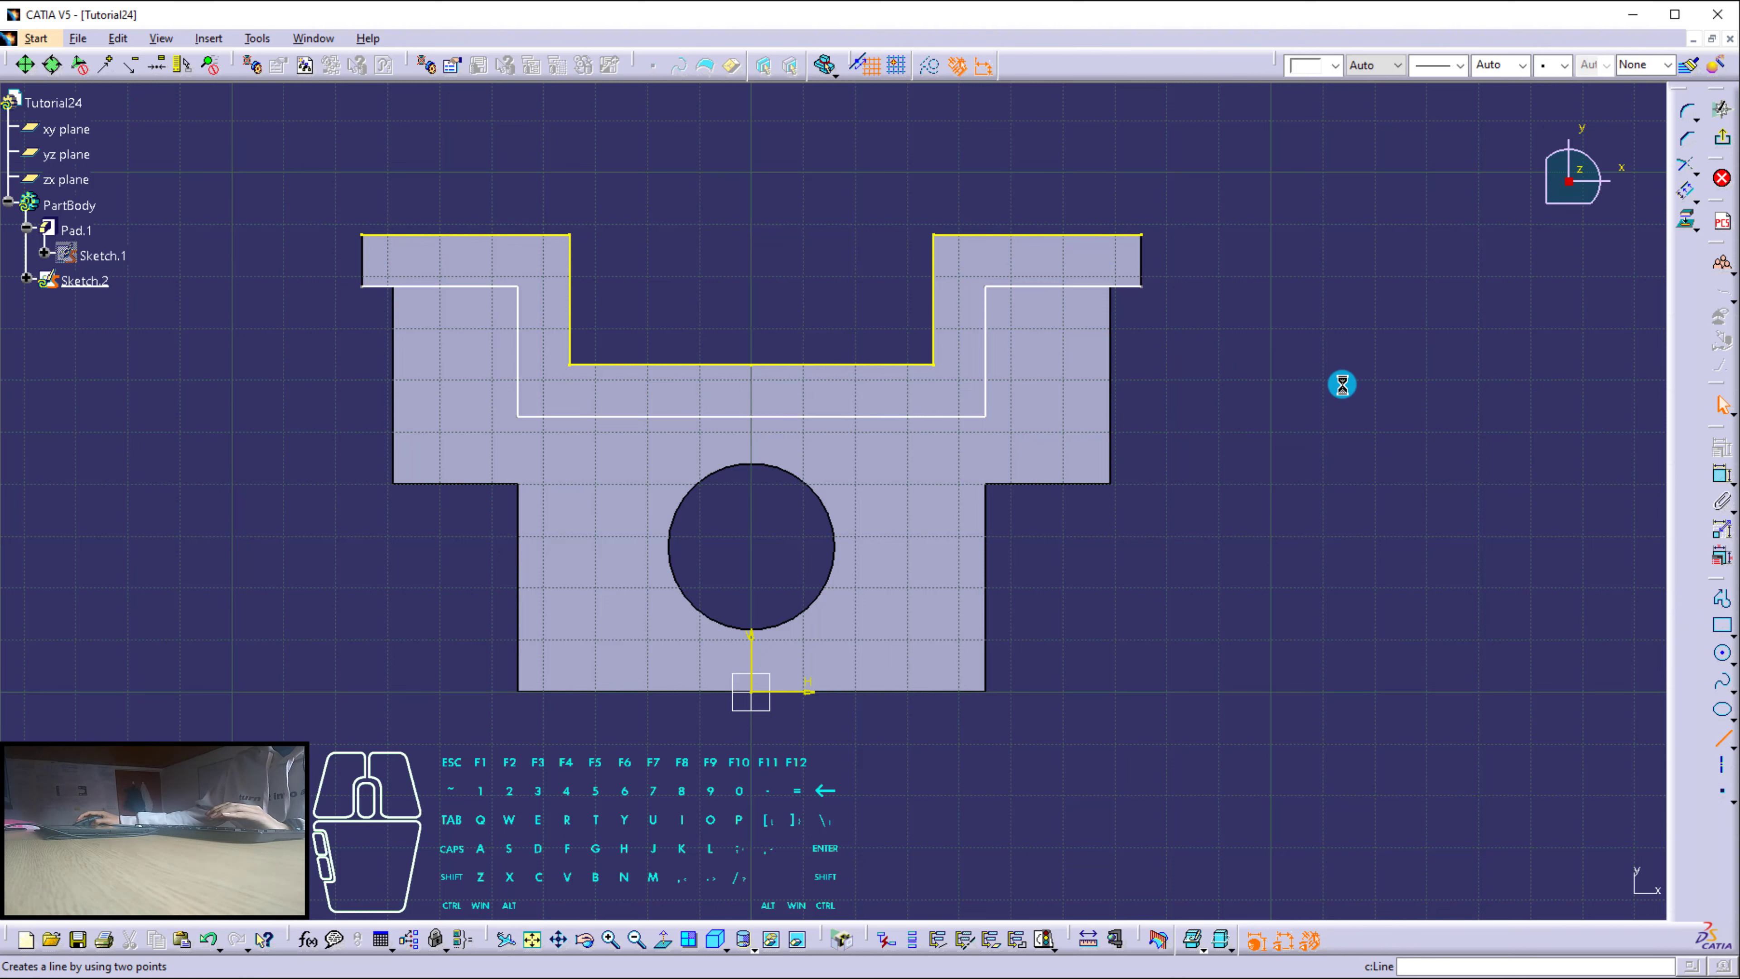
click(1143, 234)
click(1151, 290)
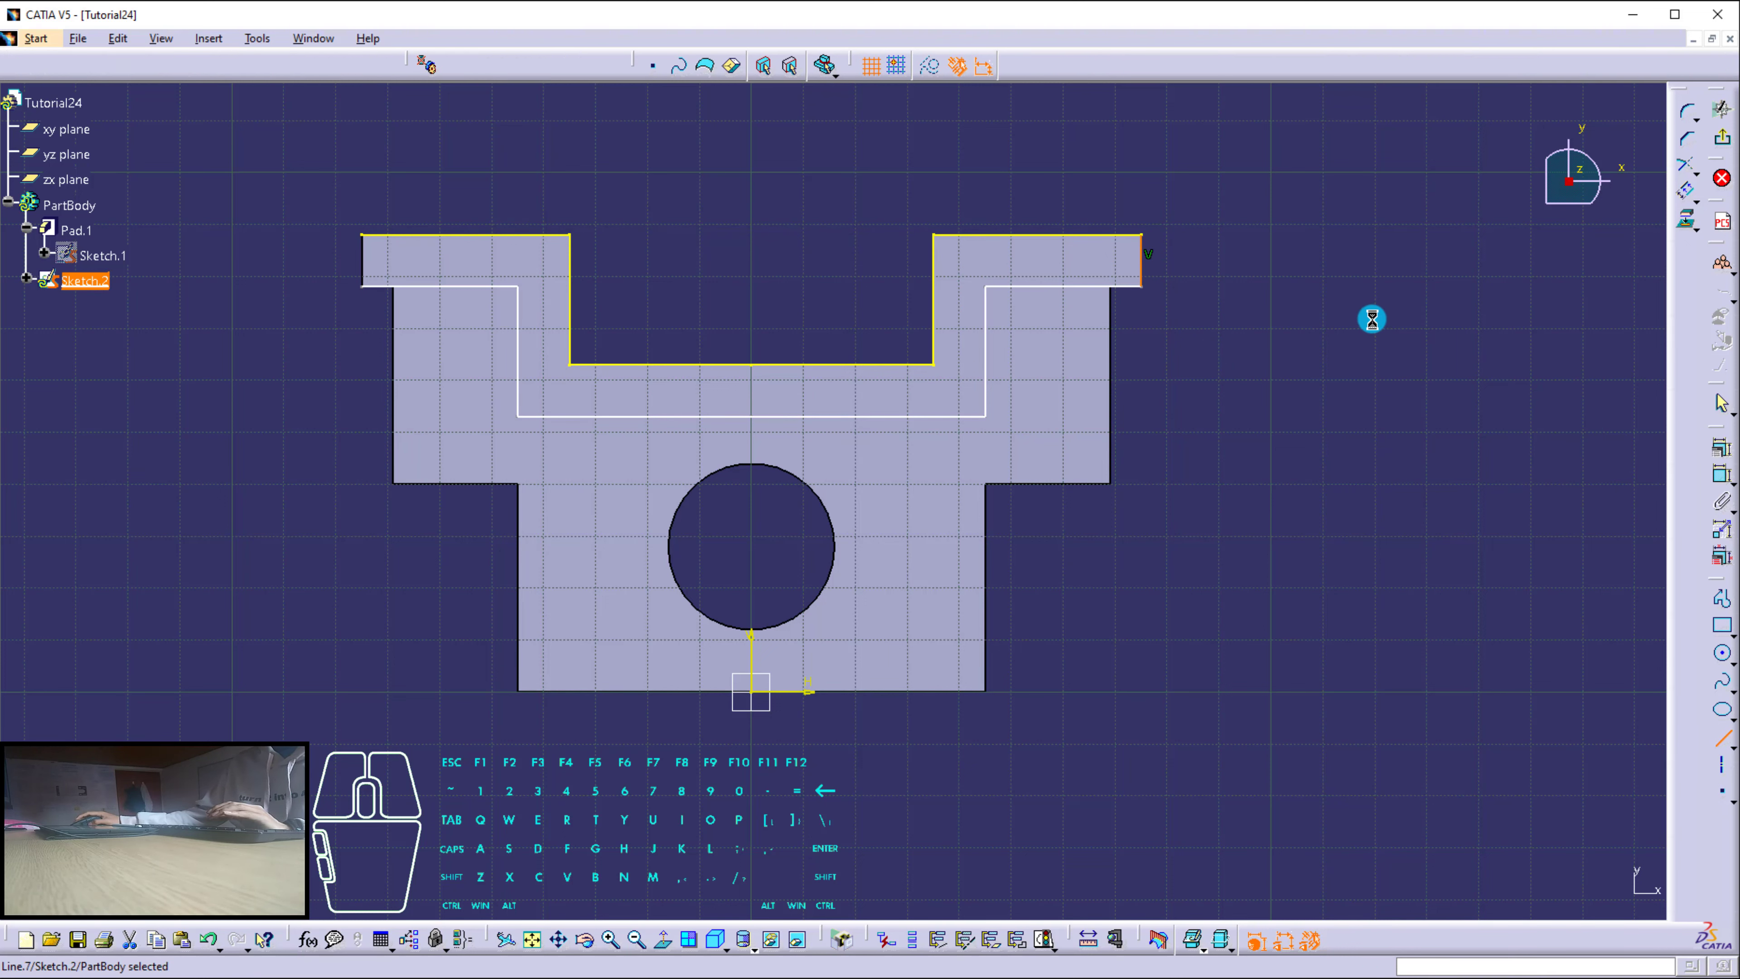
click(1721, 737)
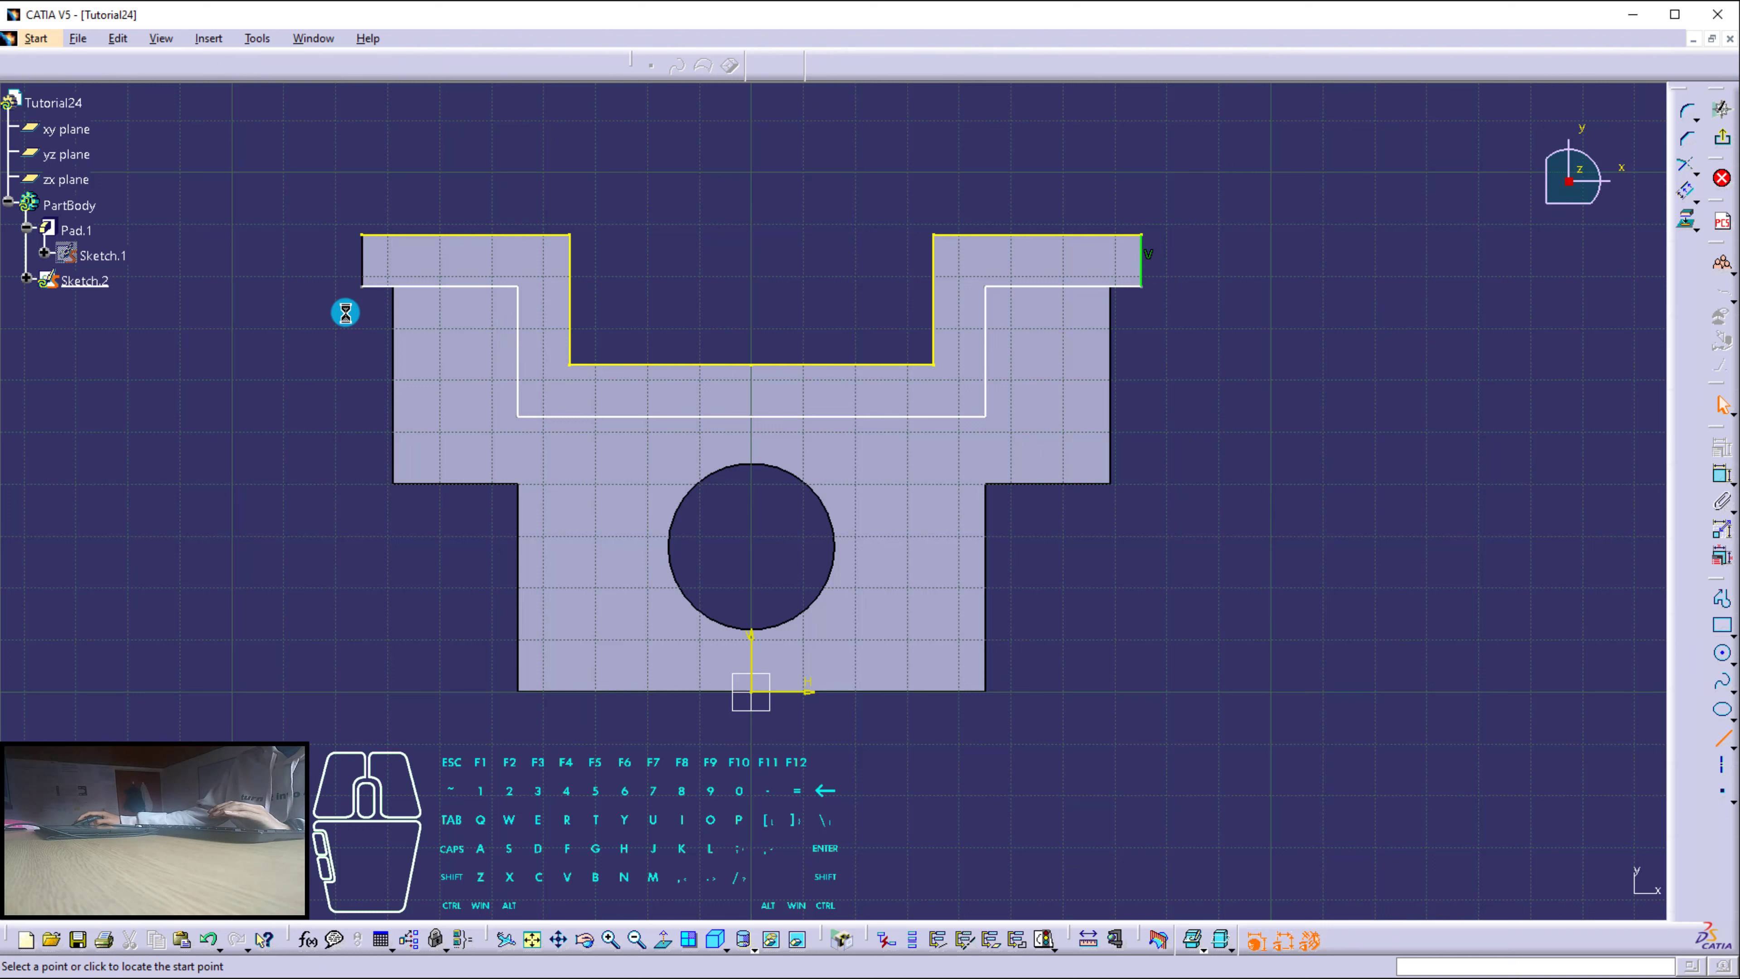
click(360, 236)
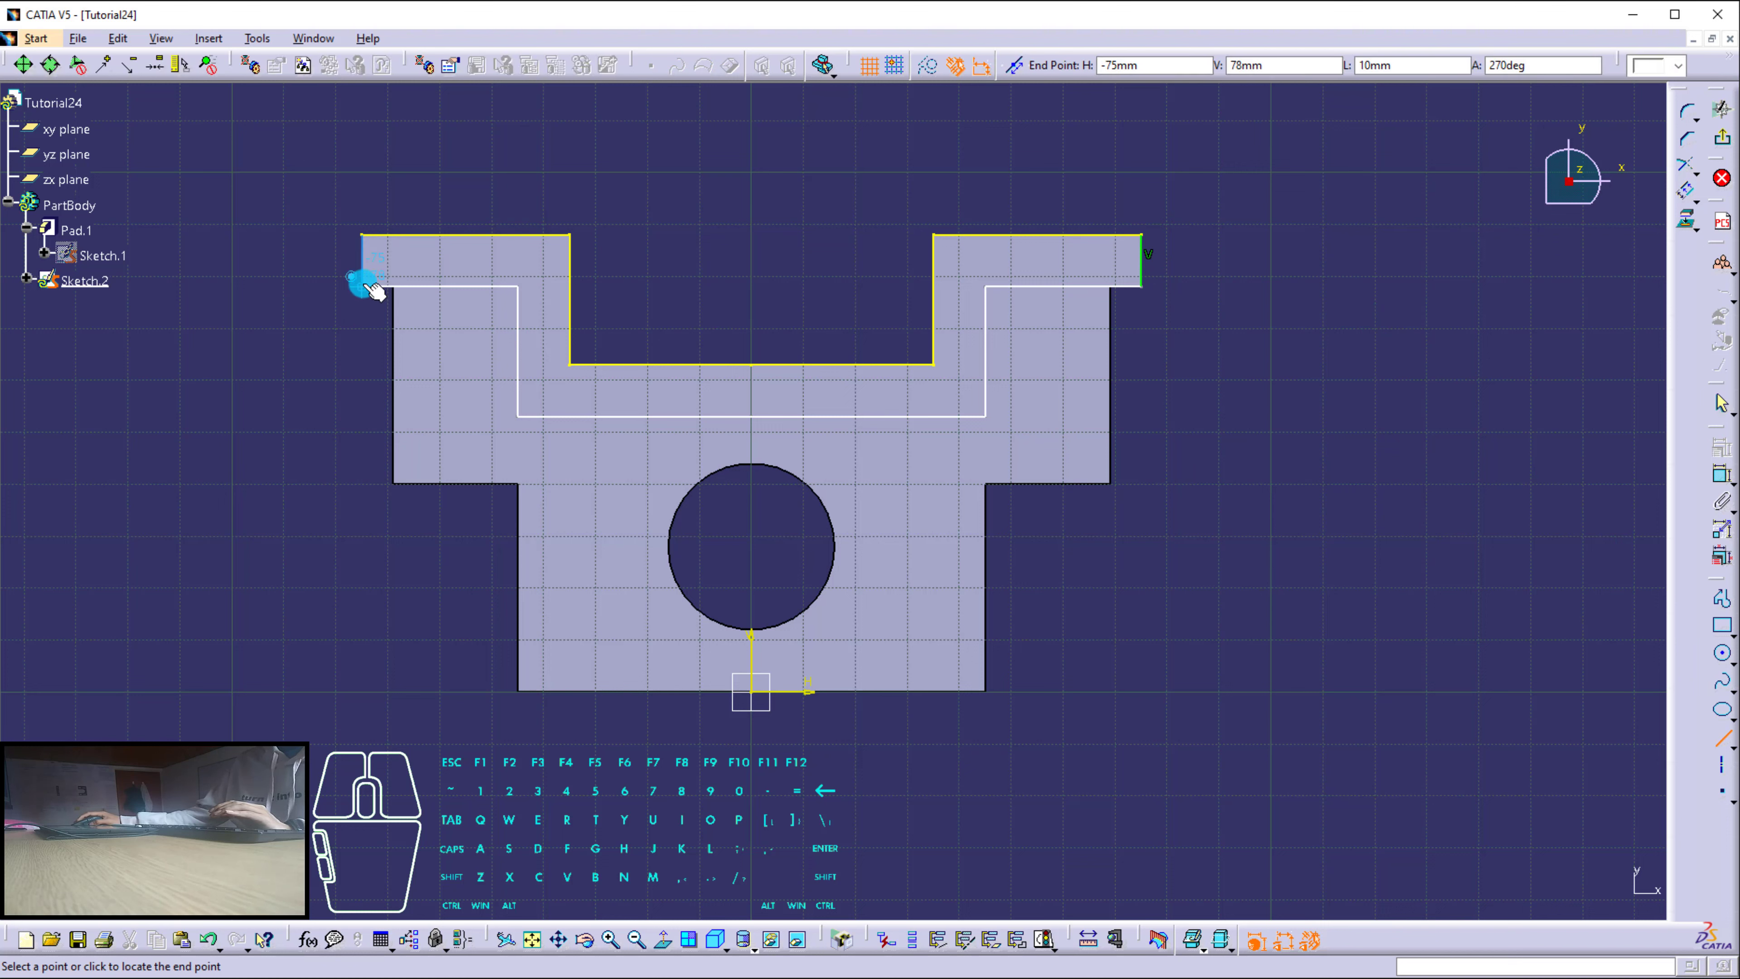
click(363, 285)
click(1383, 382)
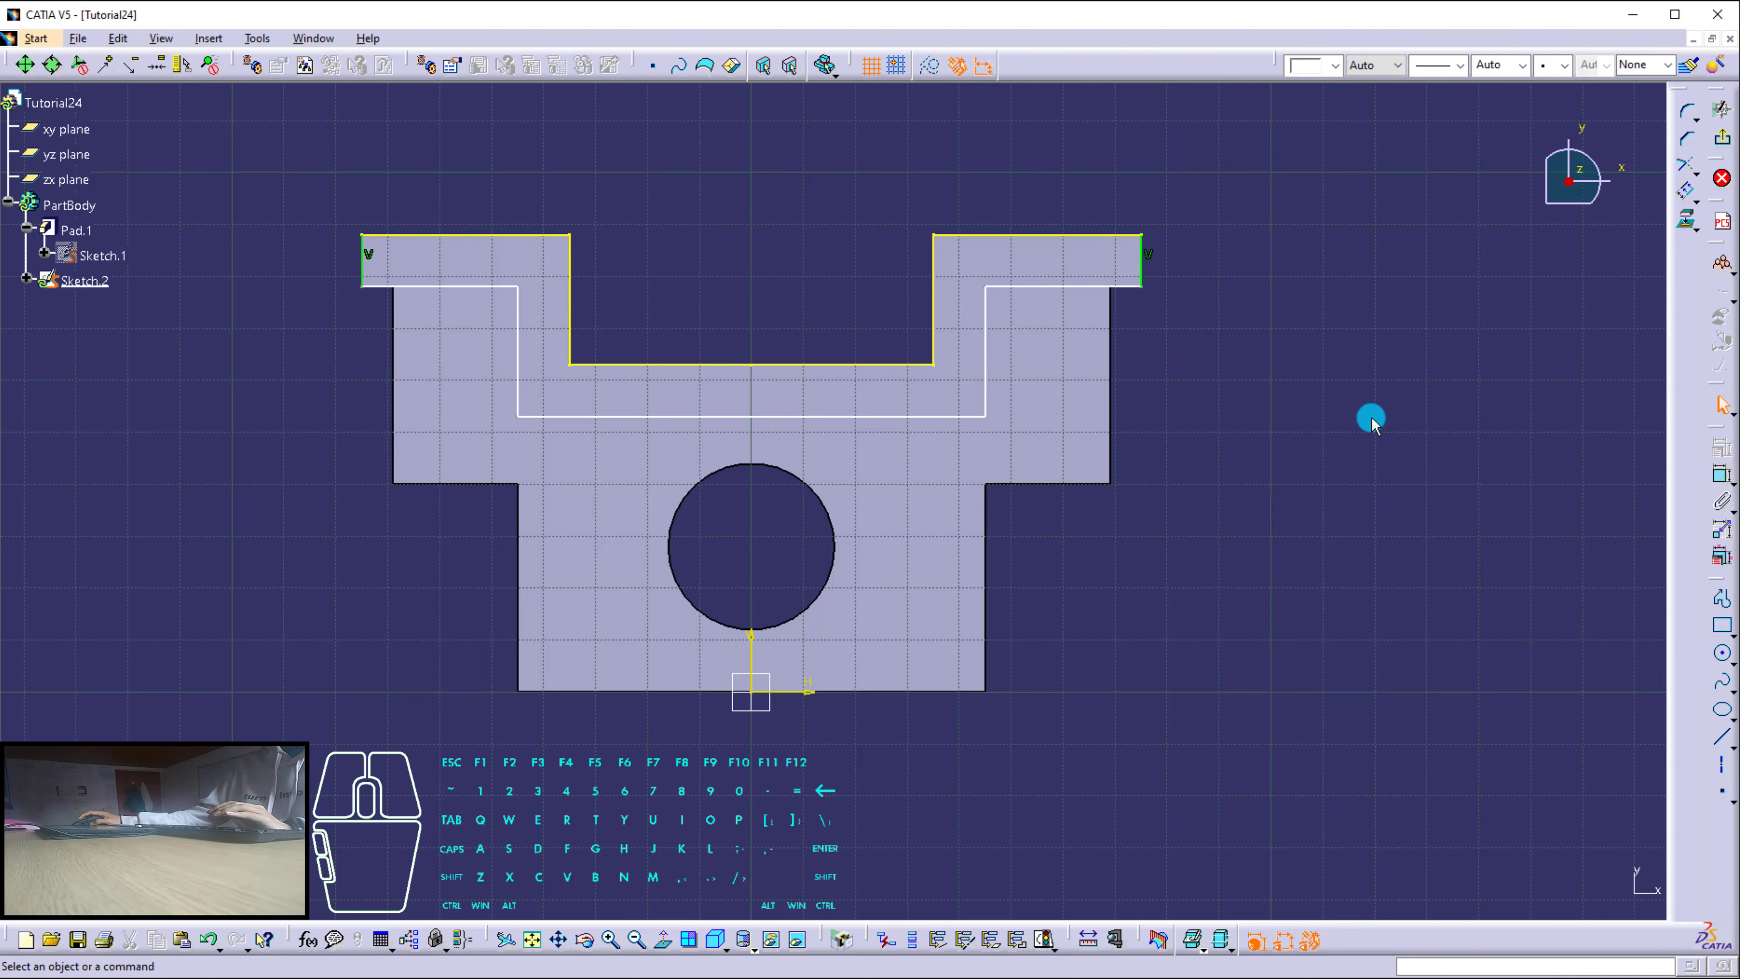
Dimension the spacing between the offset lines and projected edges at the right arm end, right notch side and notch bottom.
click(1721, 474)
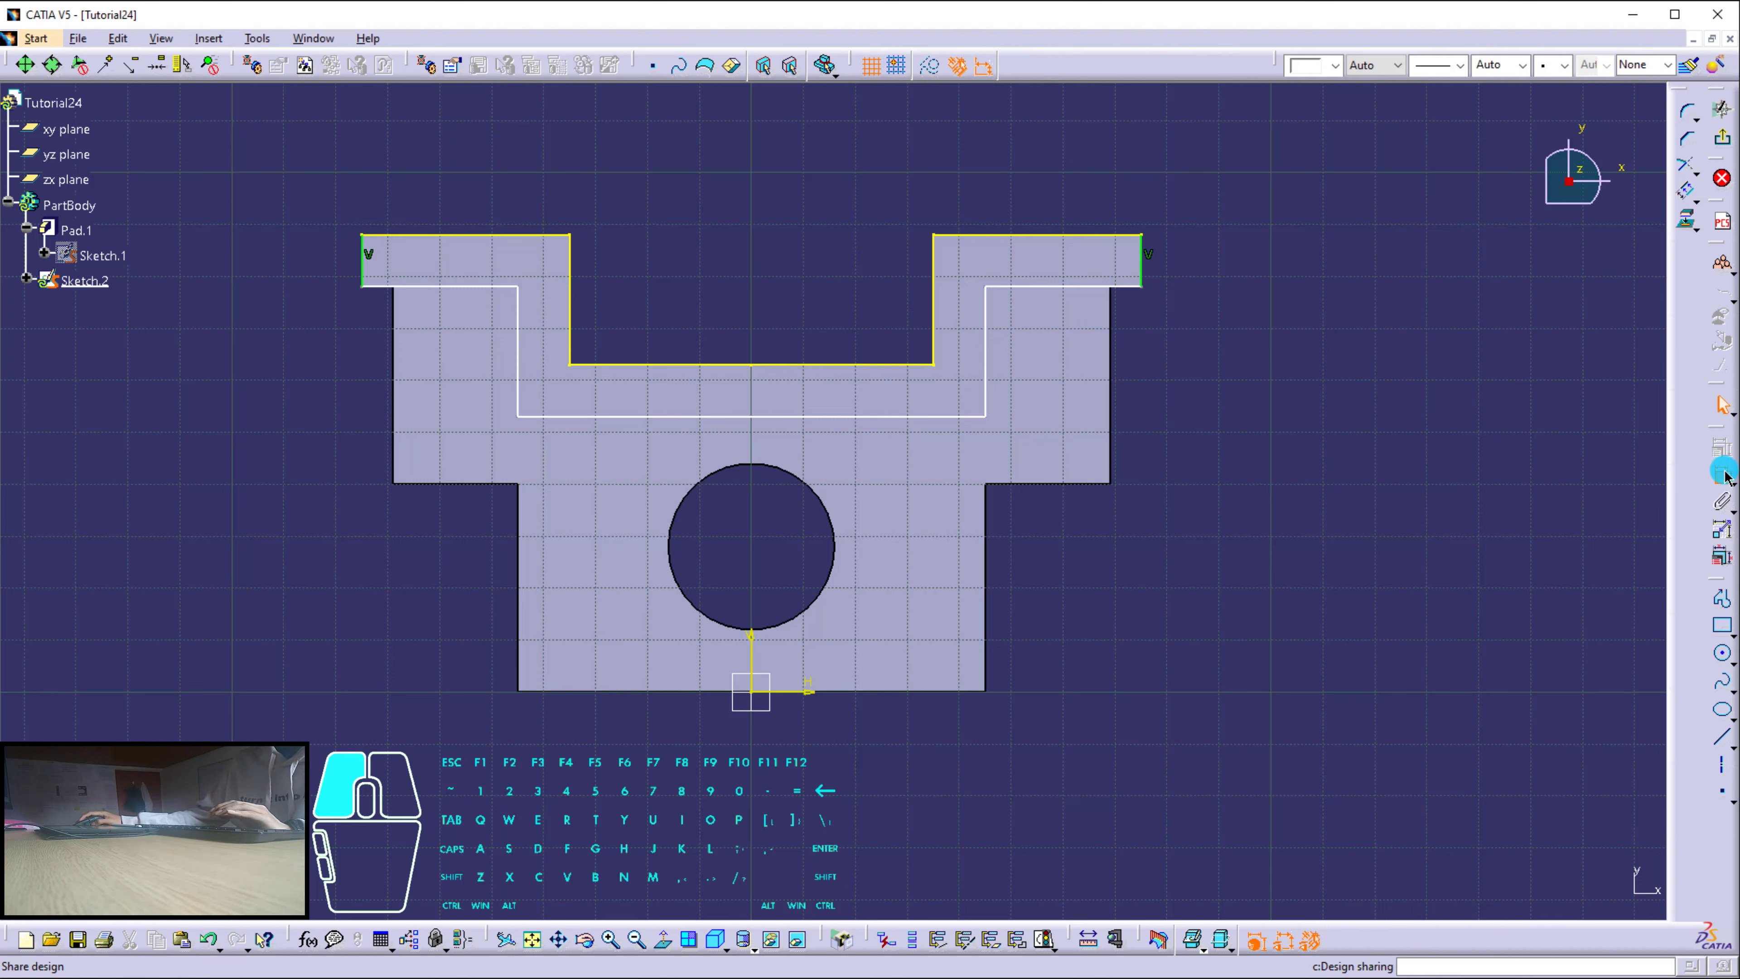
click(1126, 286)
click(1114, 235)
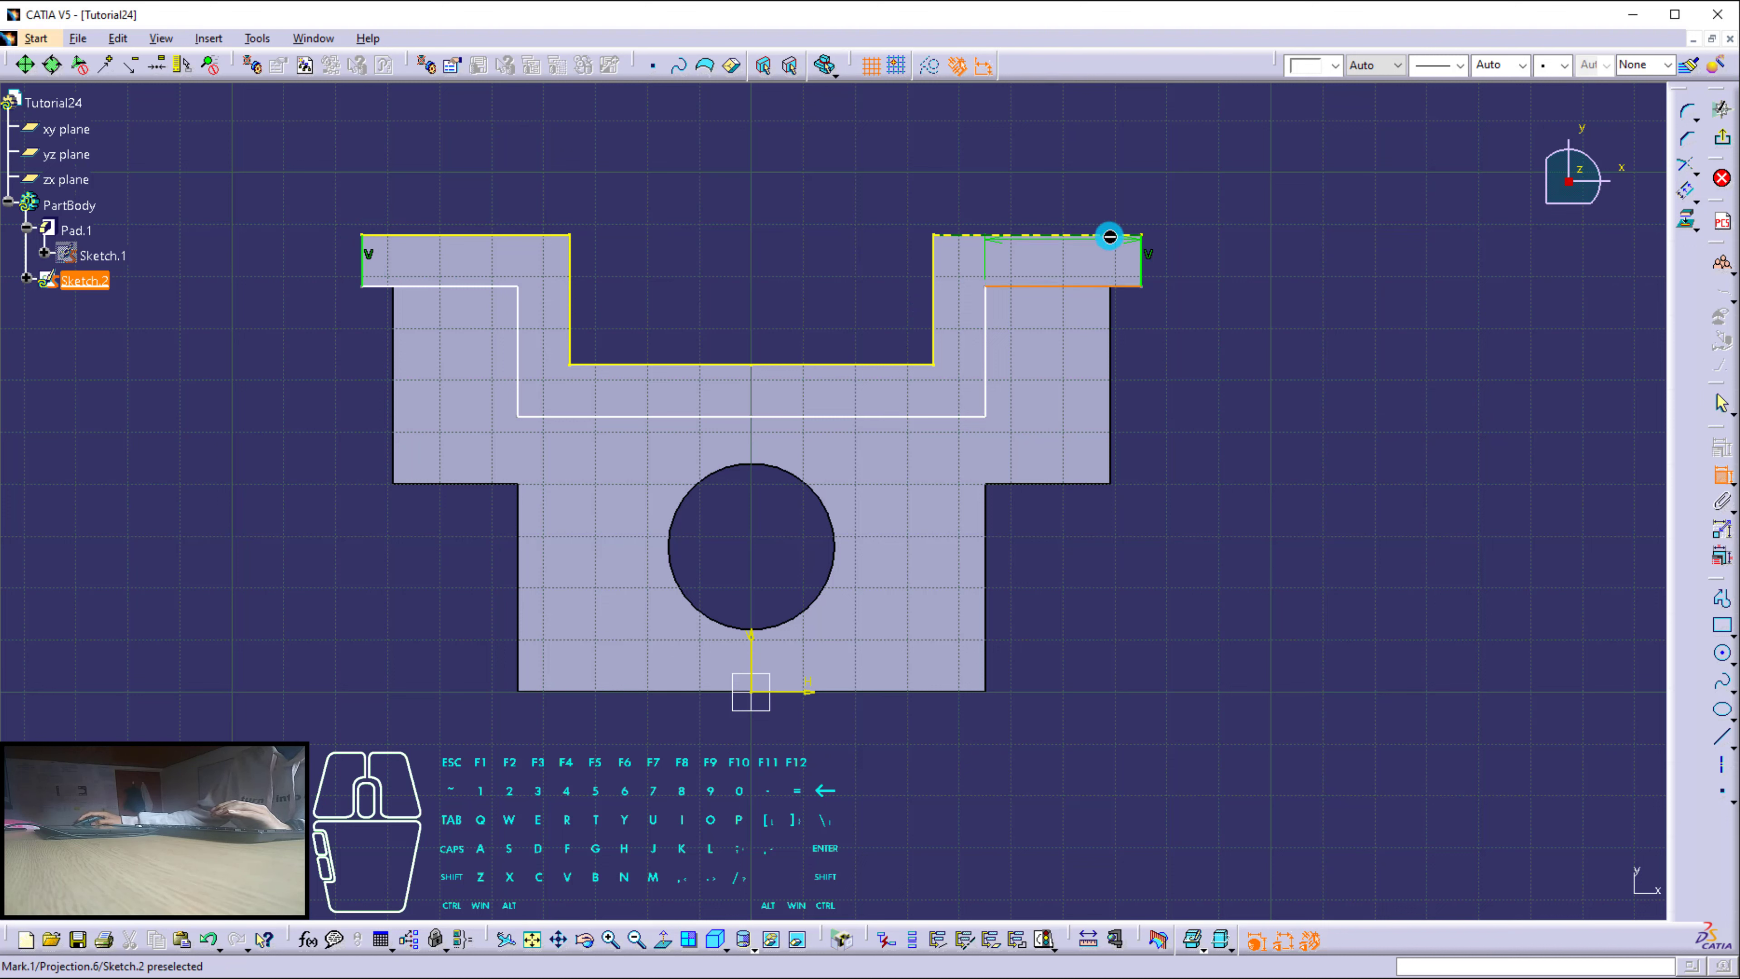
click(1276, 252)
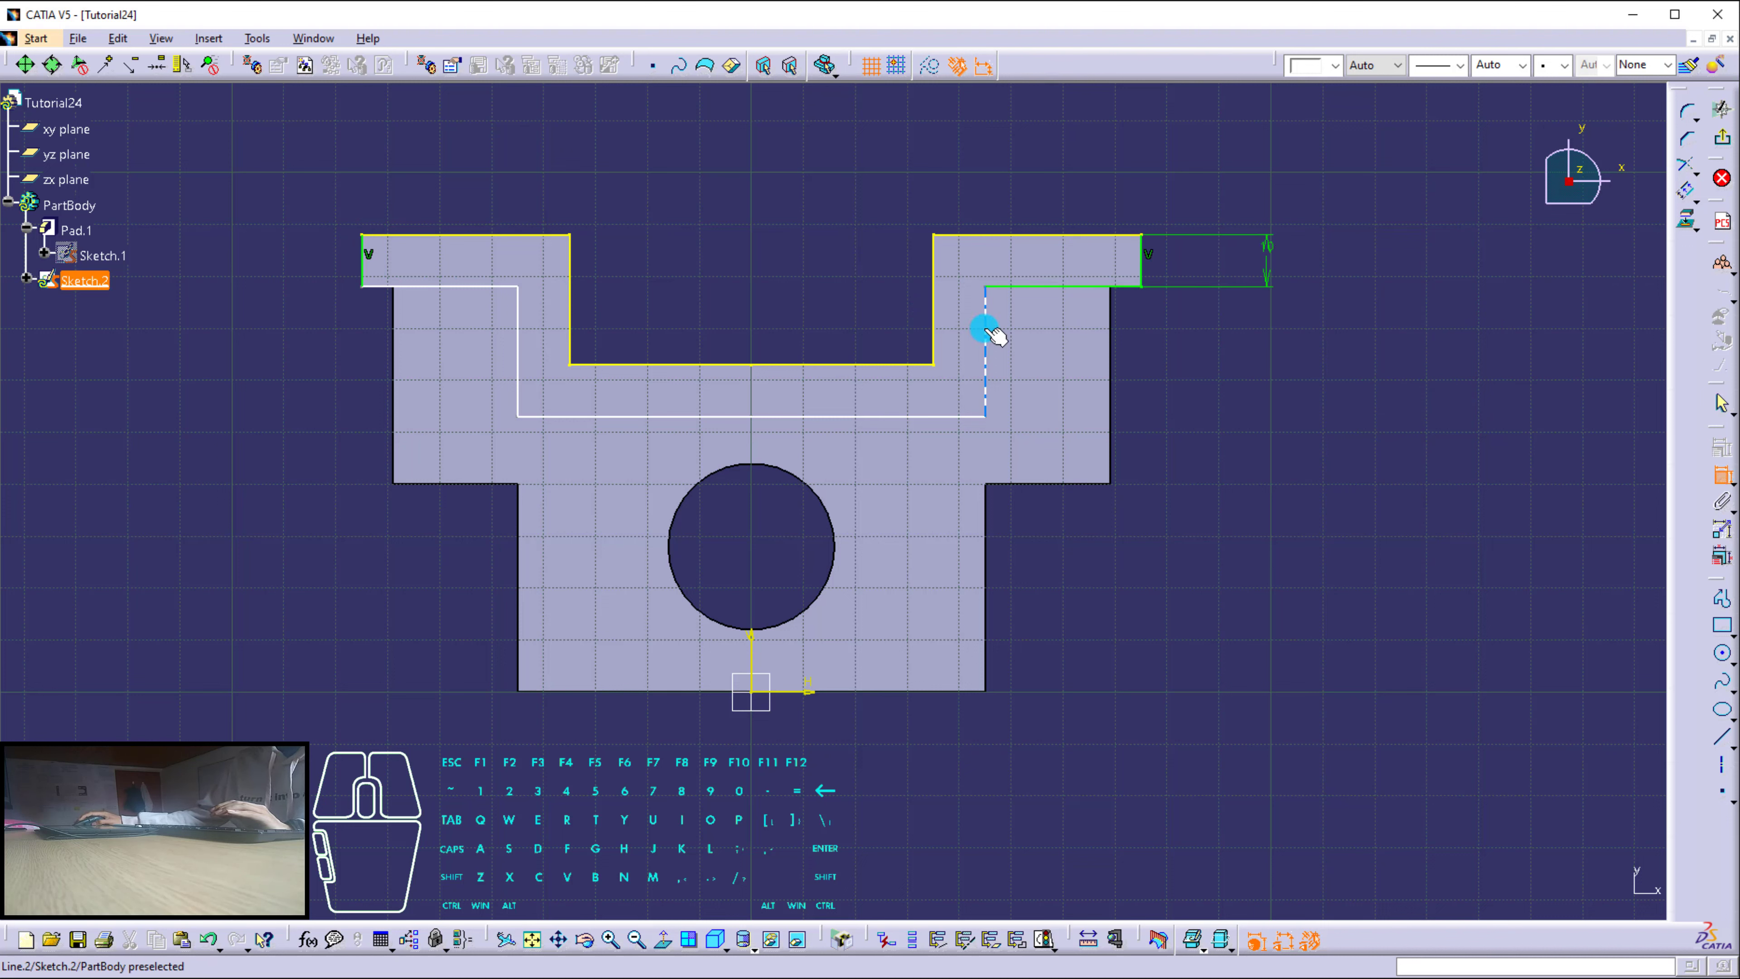
click(985, 331)
click(933, 319)
click(980, 189)
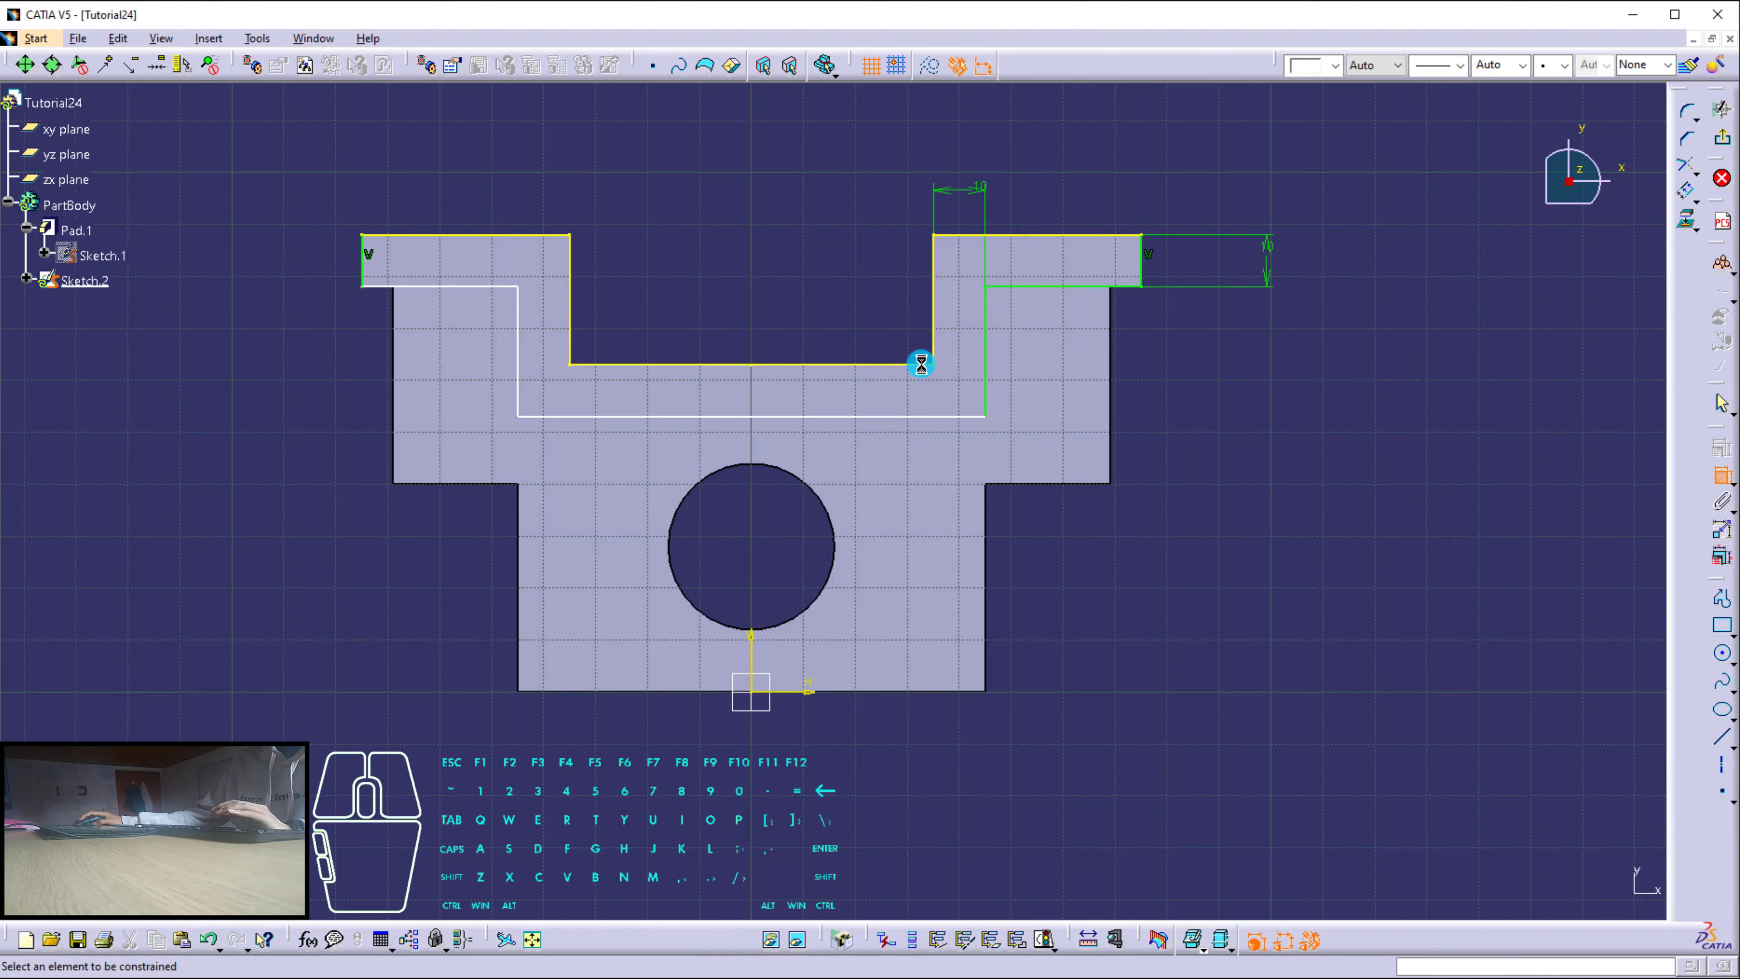
click(914, 365)
click(918, 416)
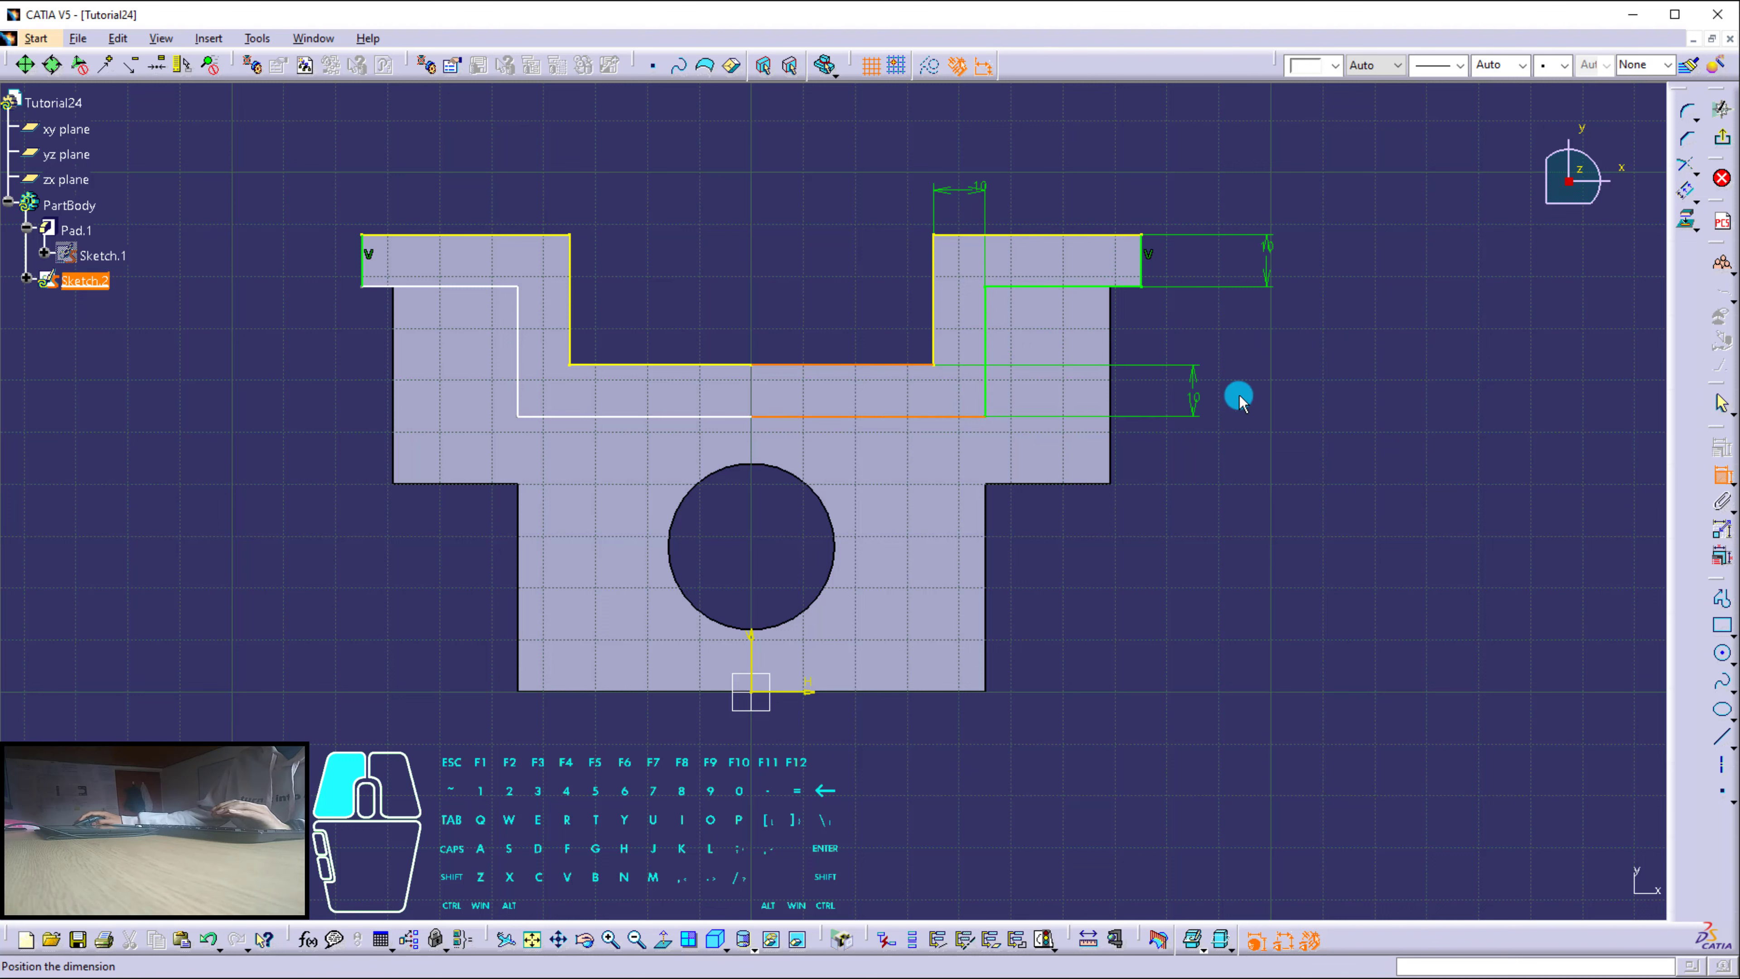
click(1235, 392)
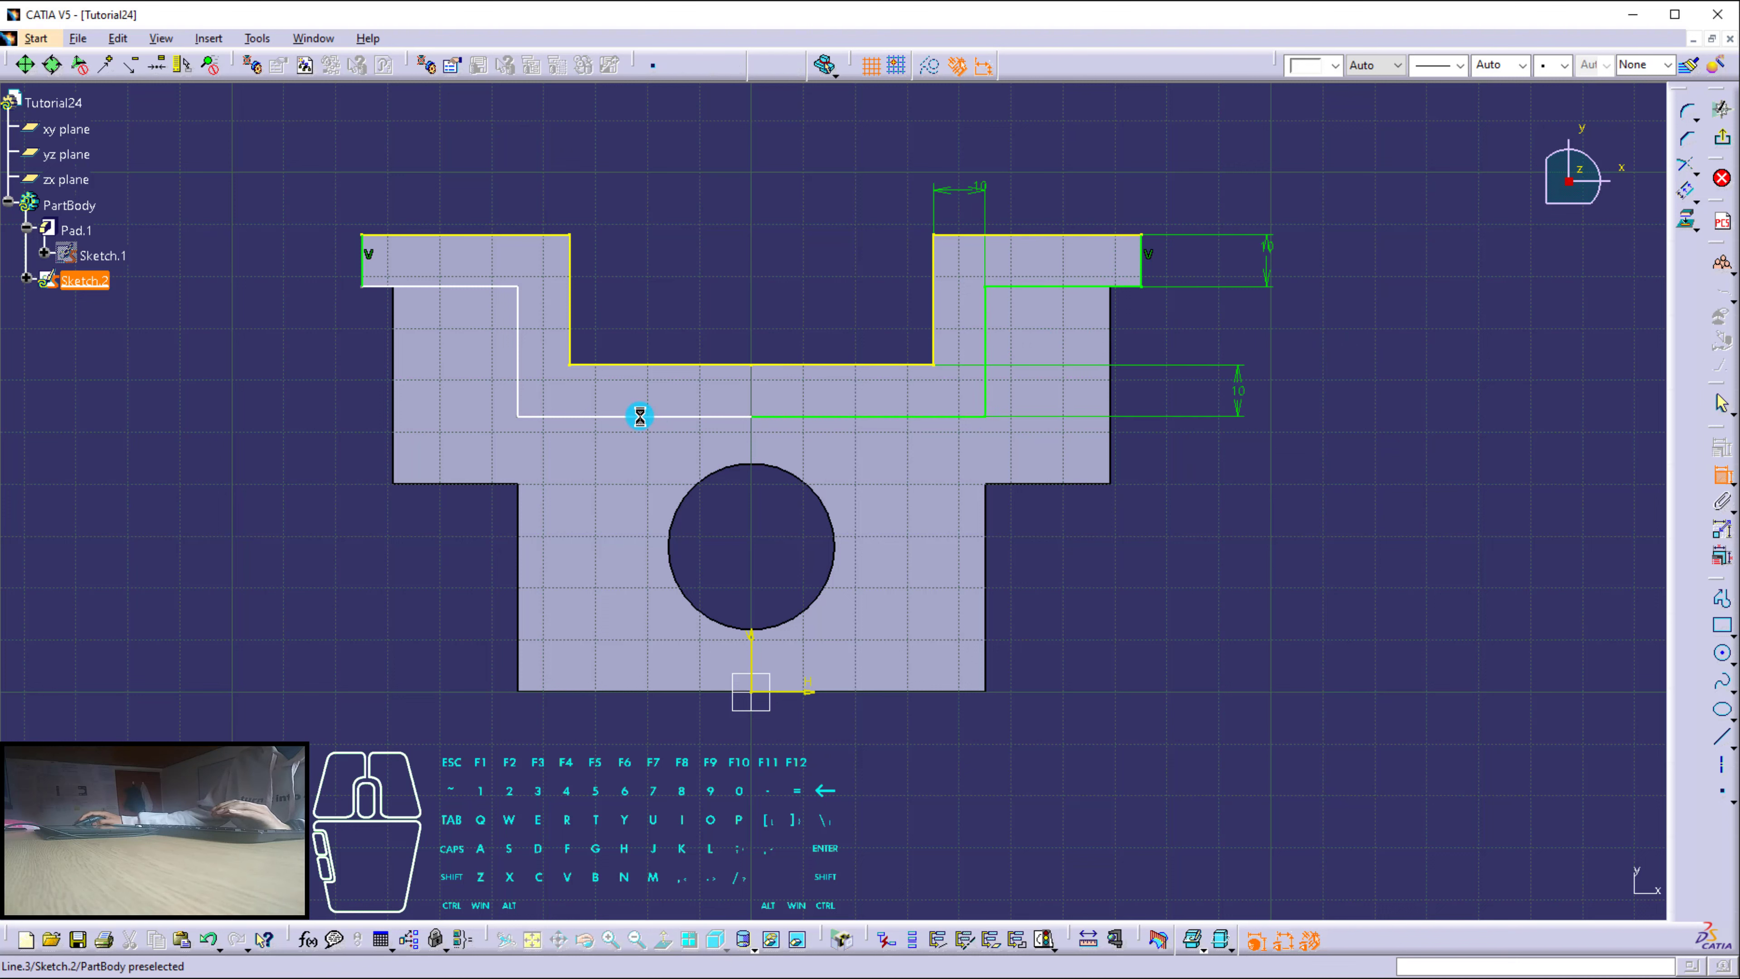
Dimension the spacing between the offset lines and projected edges at the left notch side and left arm end.
click(518, 340)
click(569, 302)
click(661, 265)
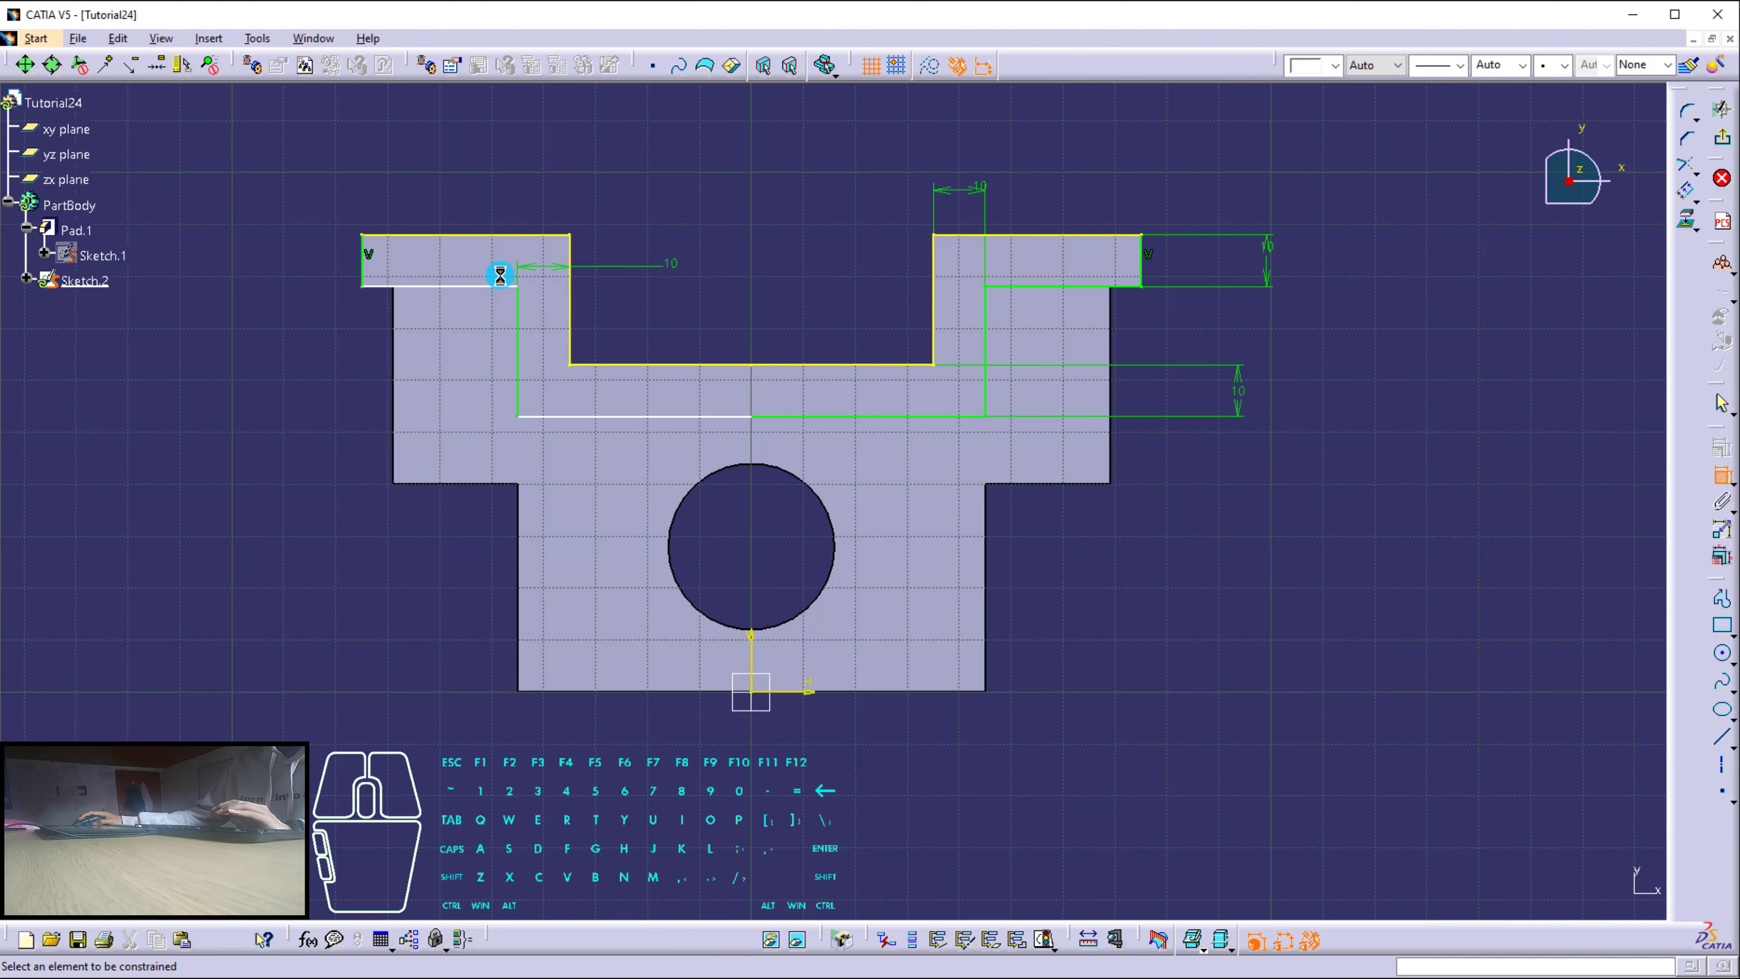
click(488, 285)
click(490, 237)
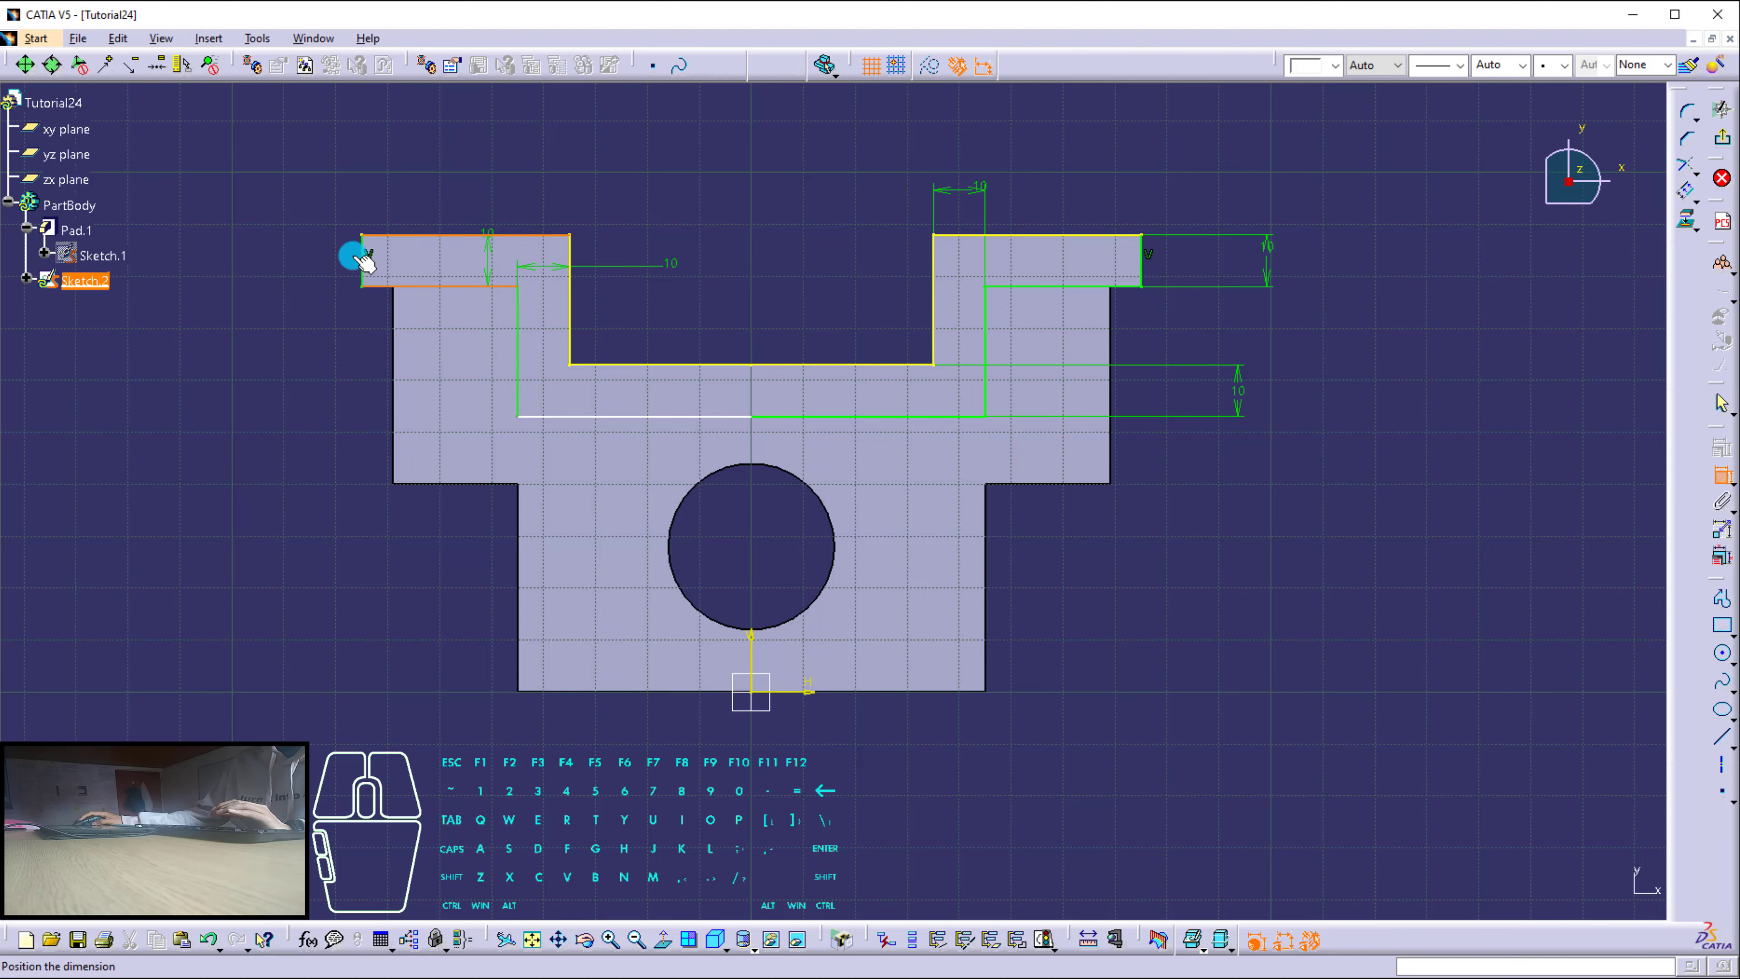
click(310, 261)
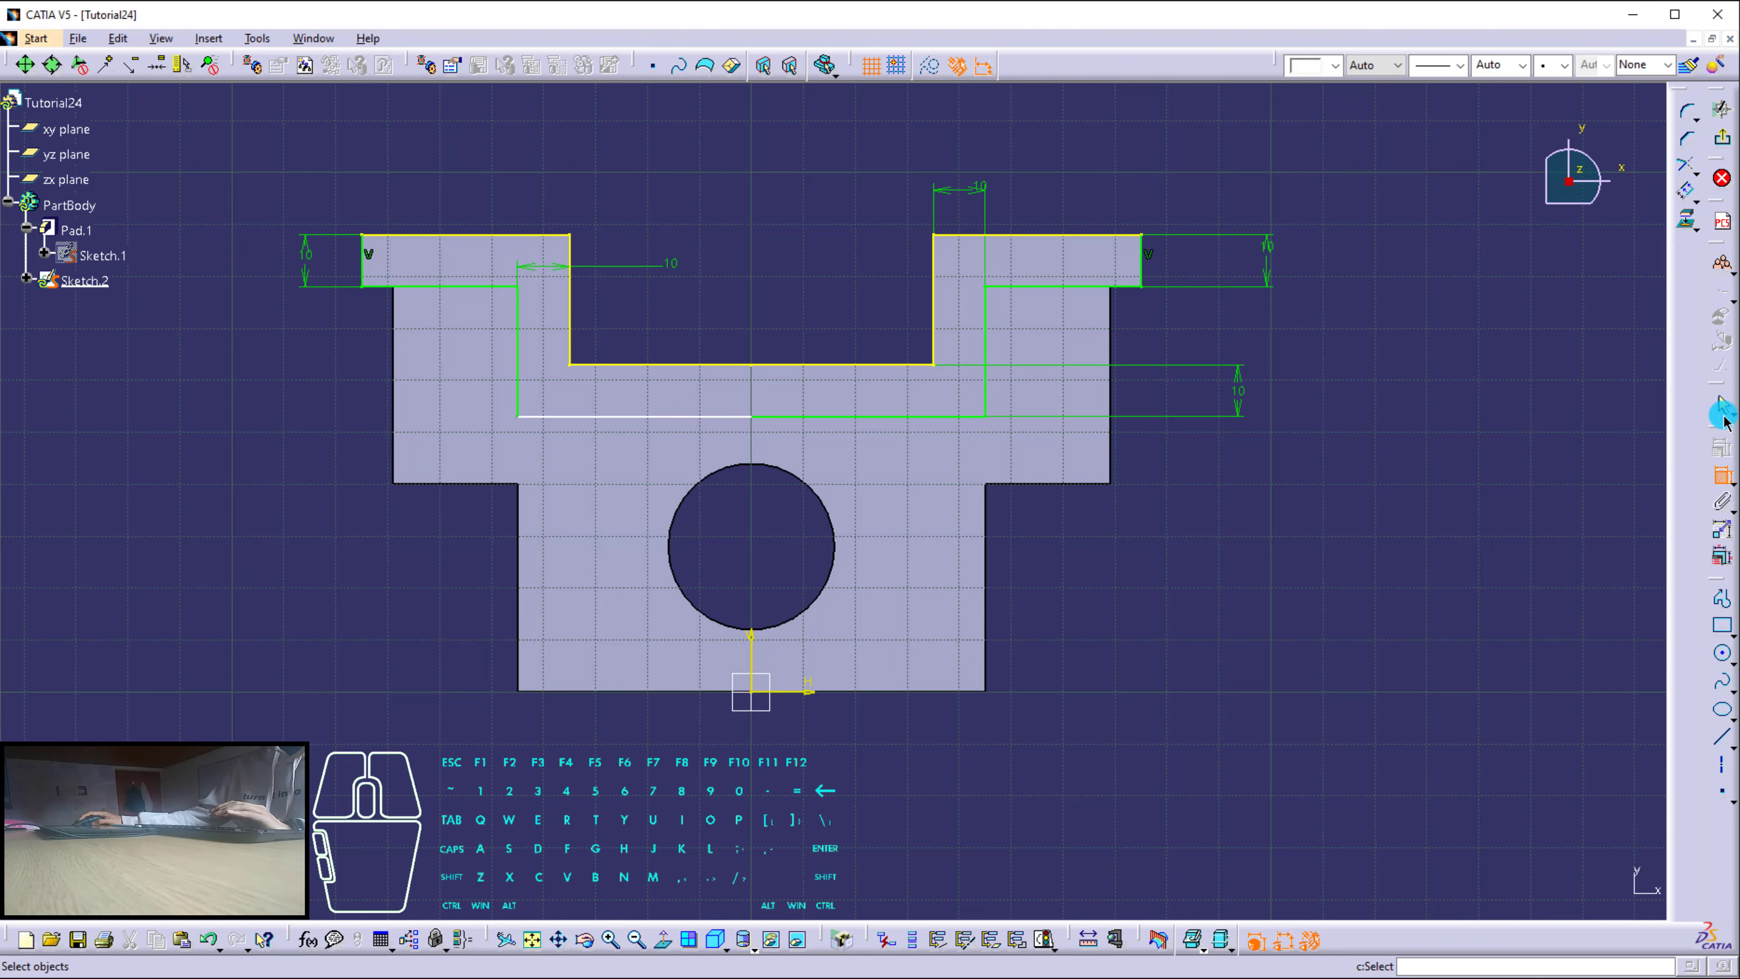
Delete the left half of the offset's bottom line and make the left vertical's lower endpoint coincident with the remaining bottom line.
click(659, 416)
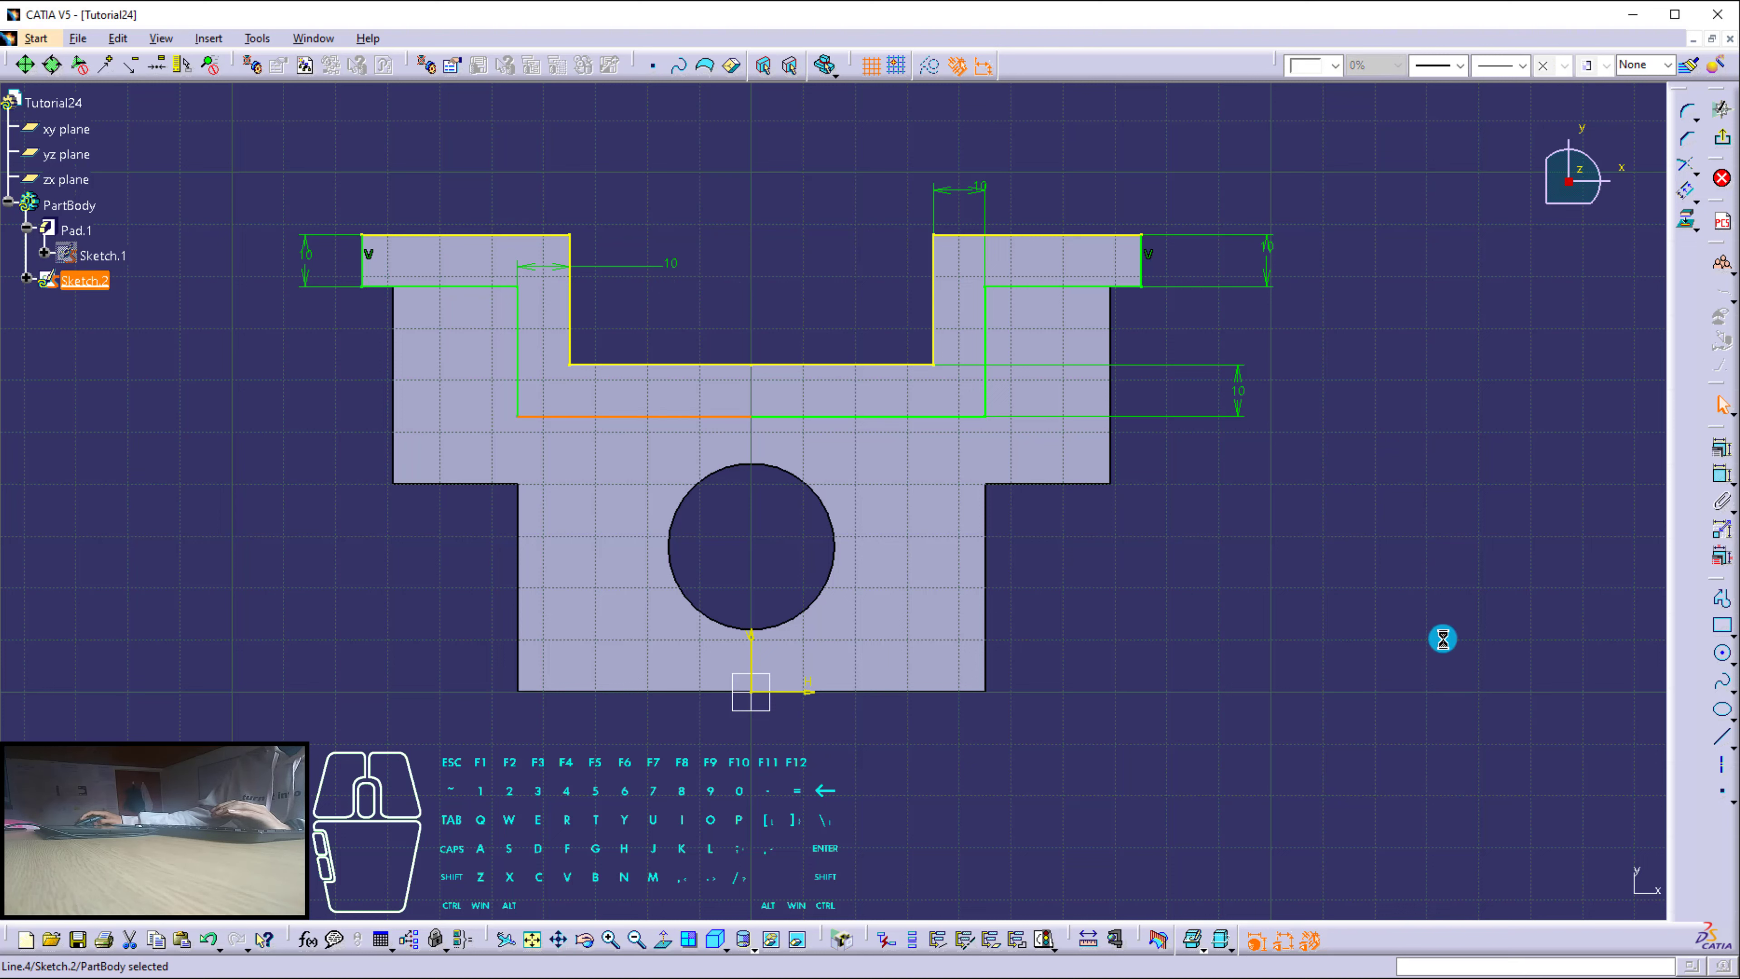
key(Delete)
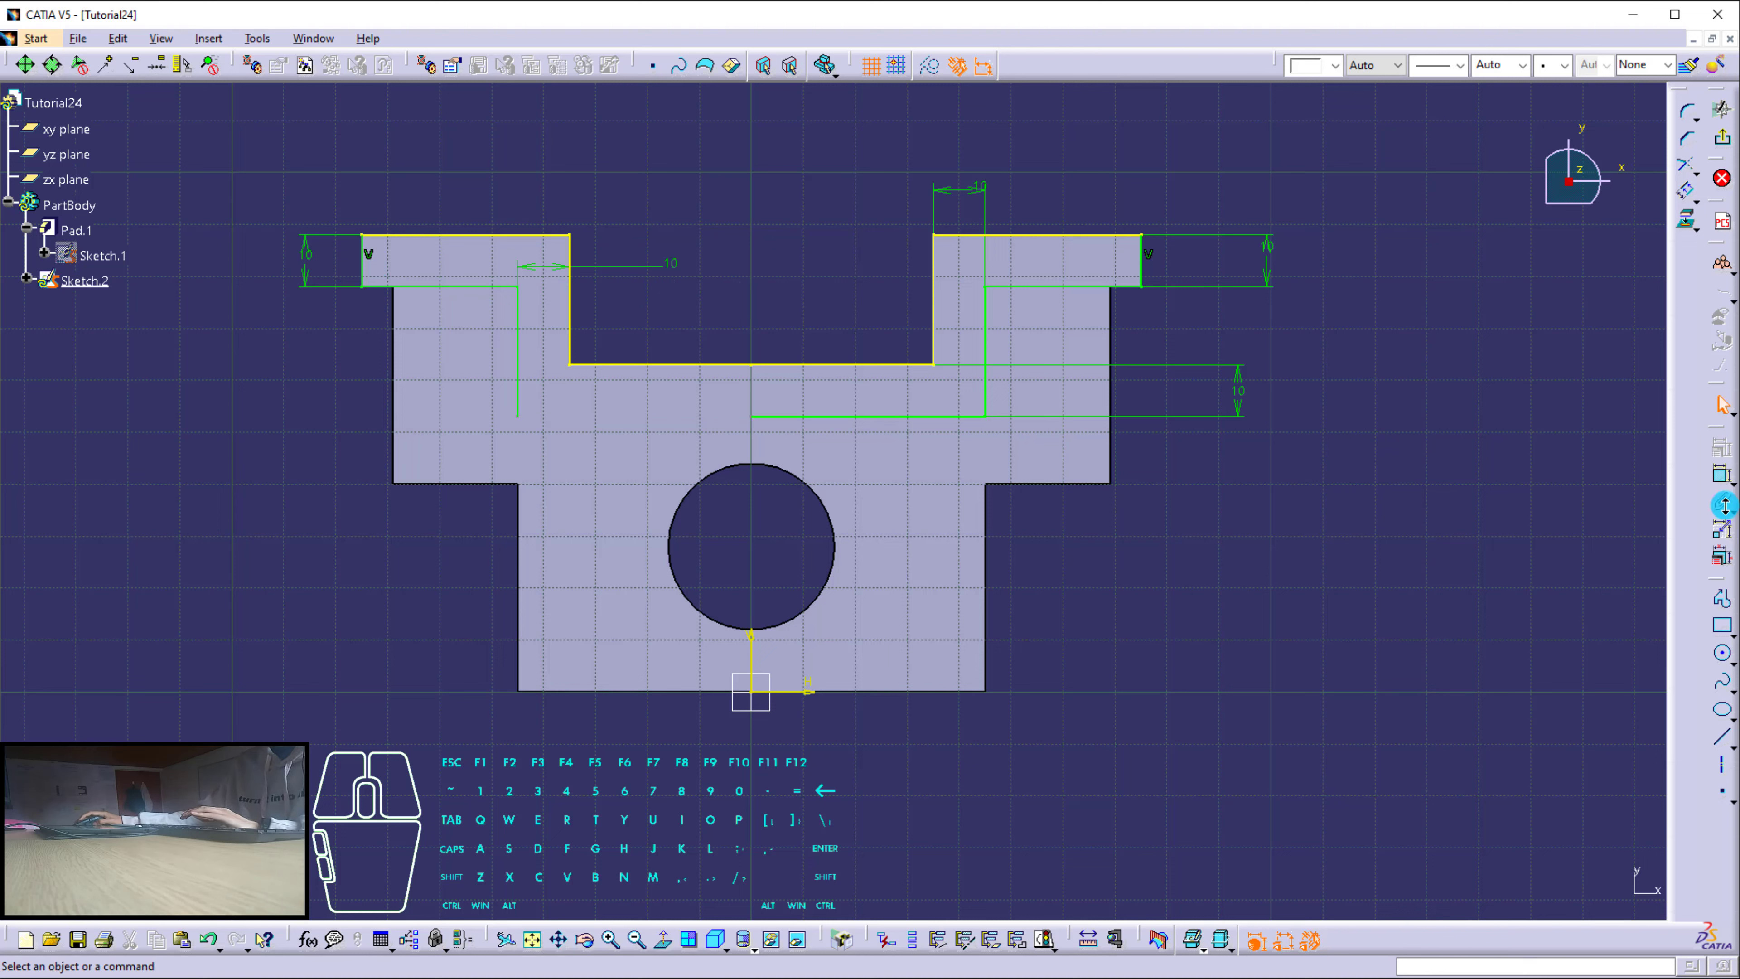
click(1717, 484)
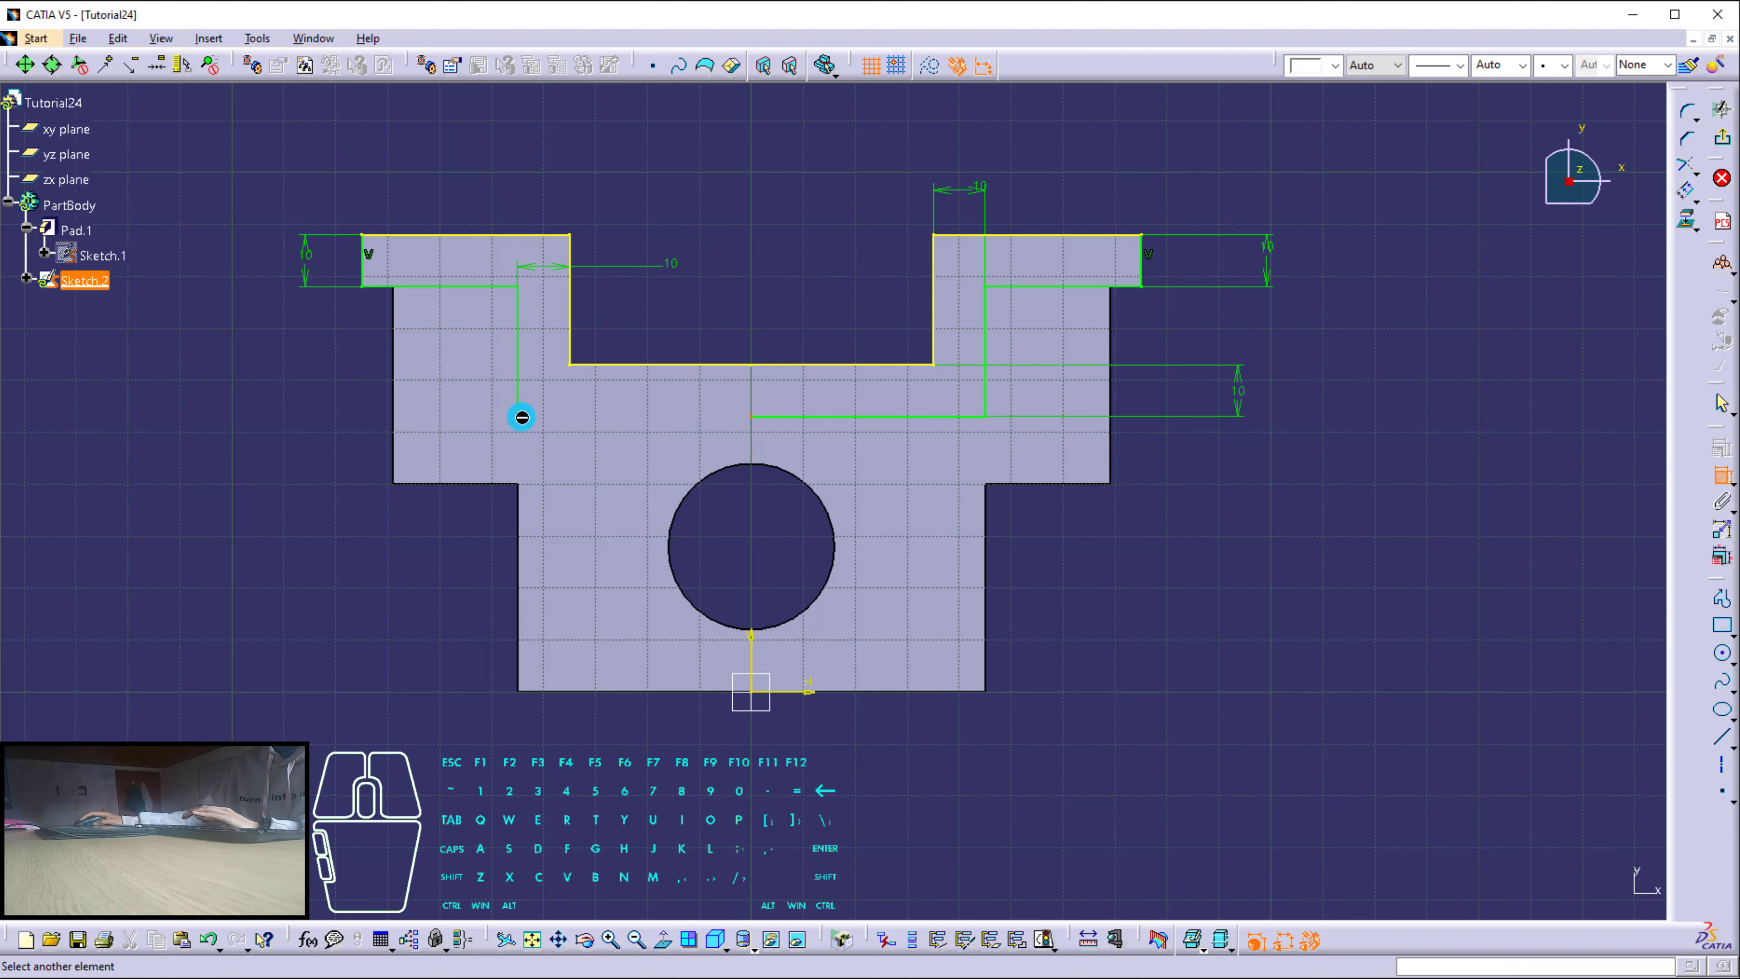
right_click(649, 432)
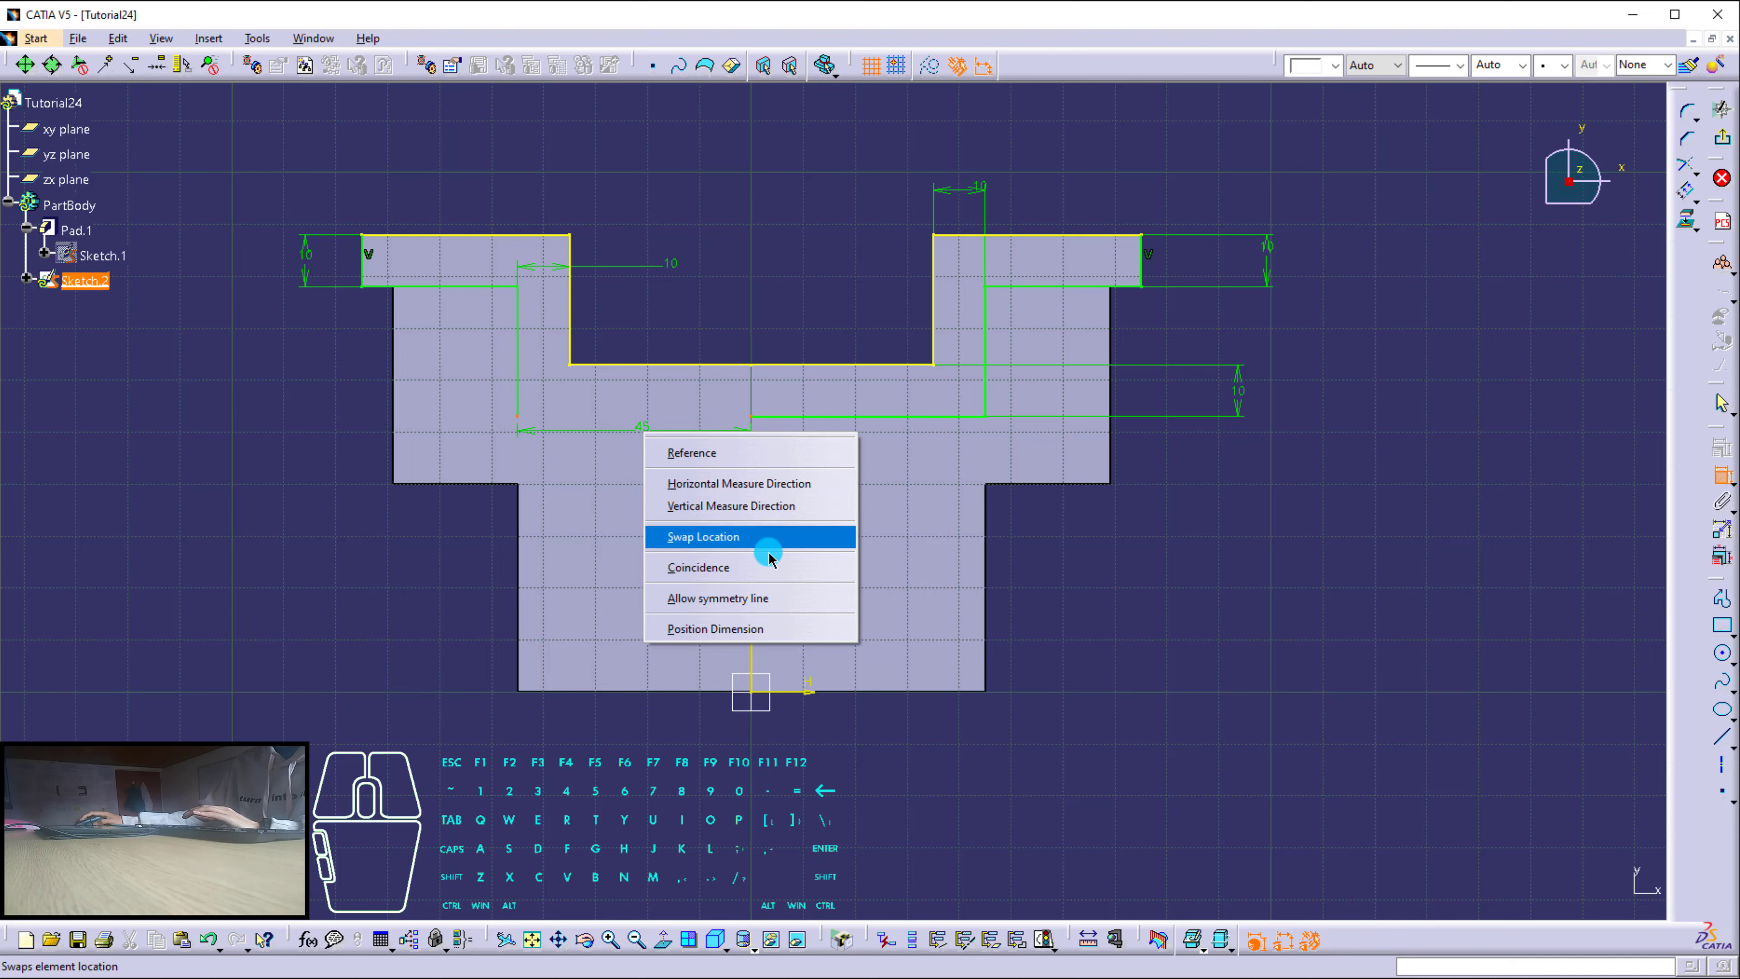
click(765, 567)
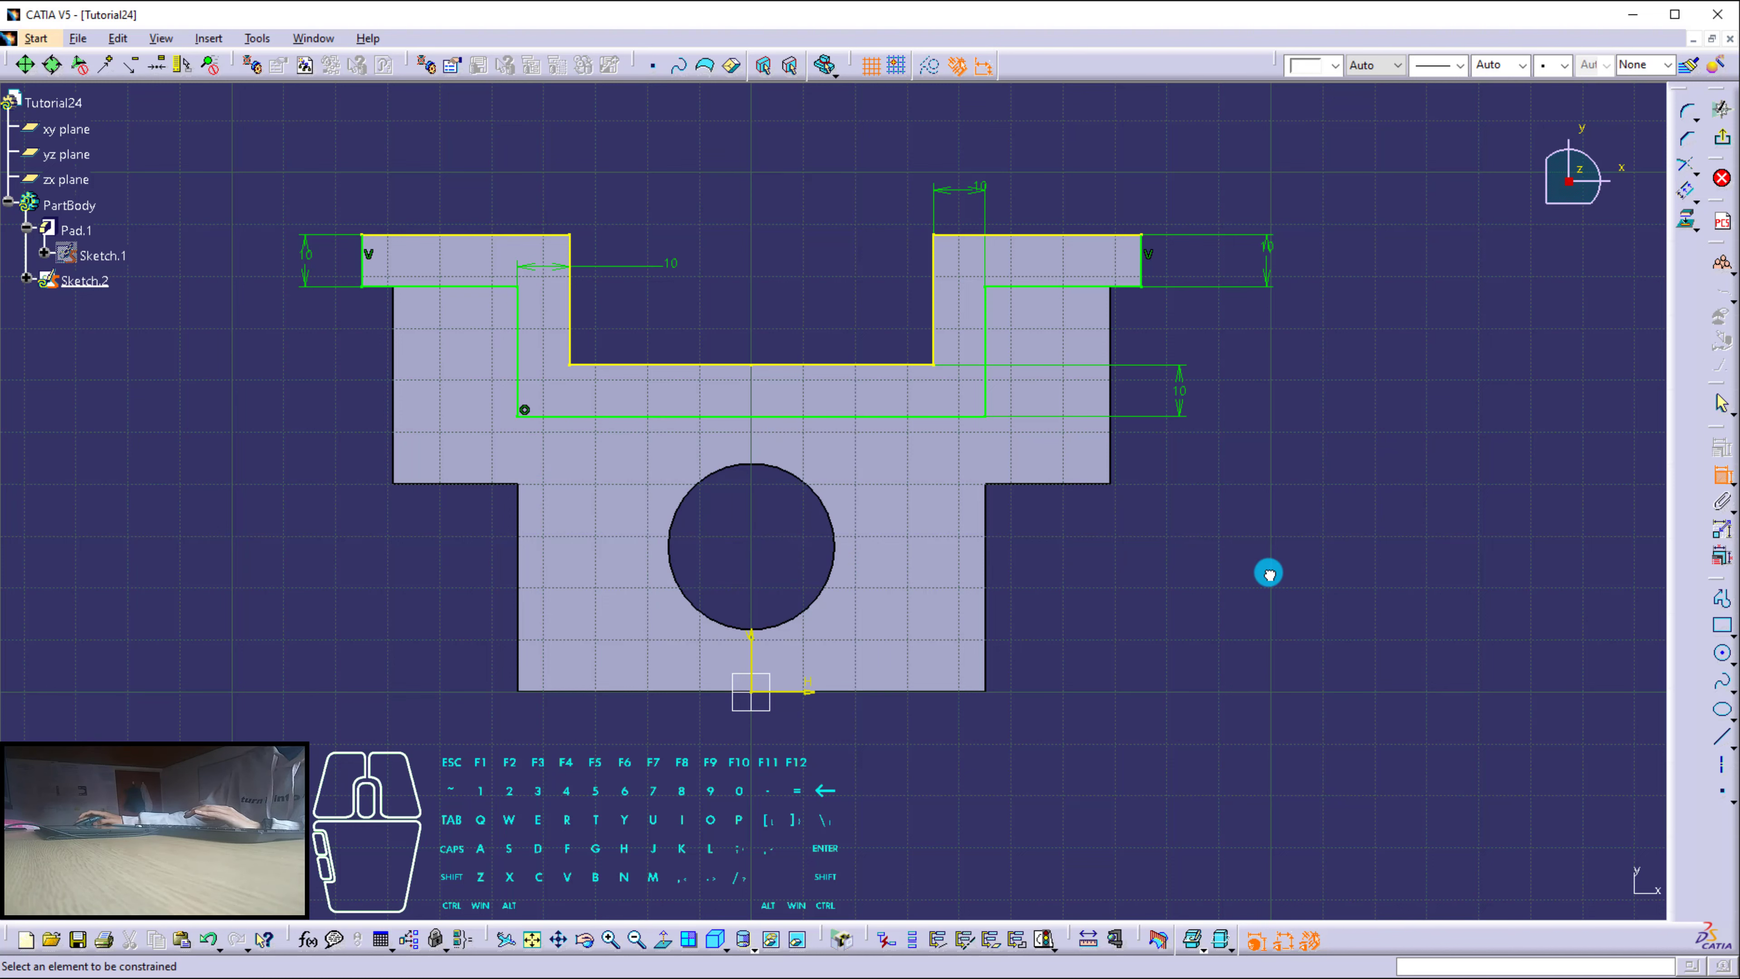
click(1336, 545)
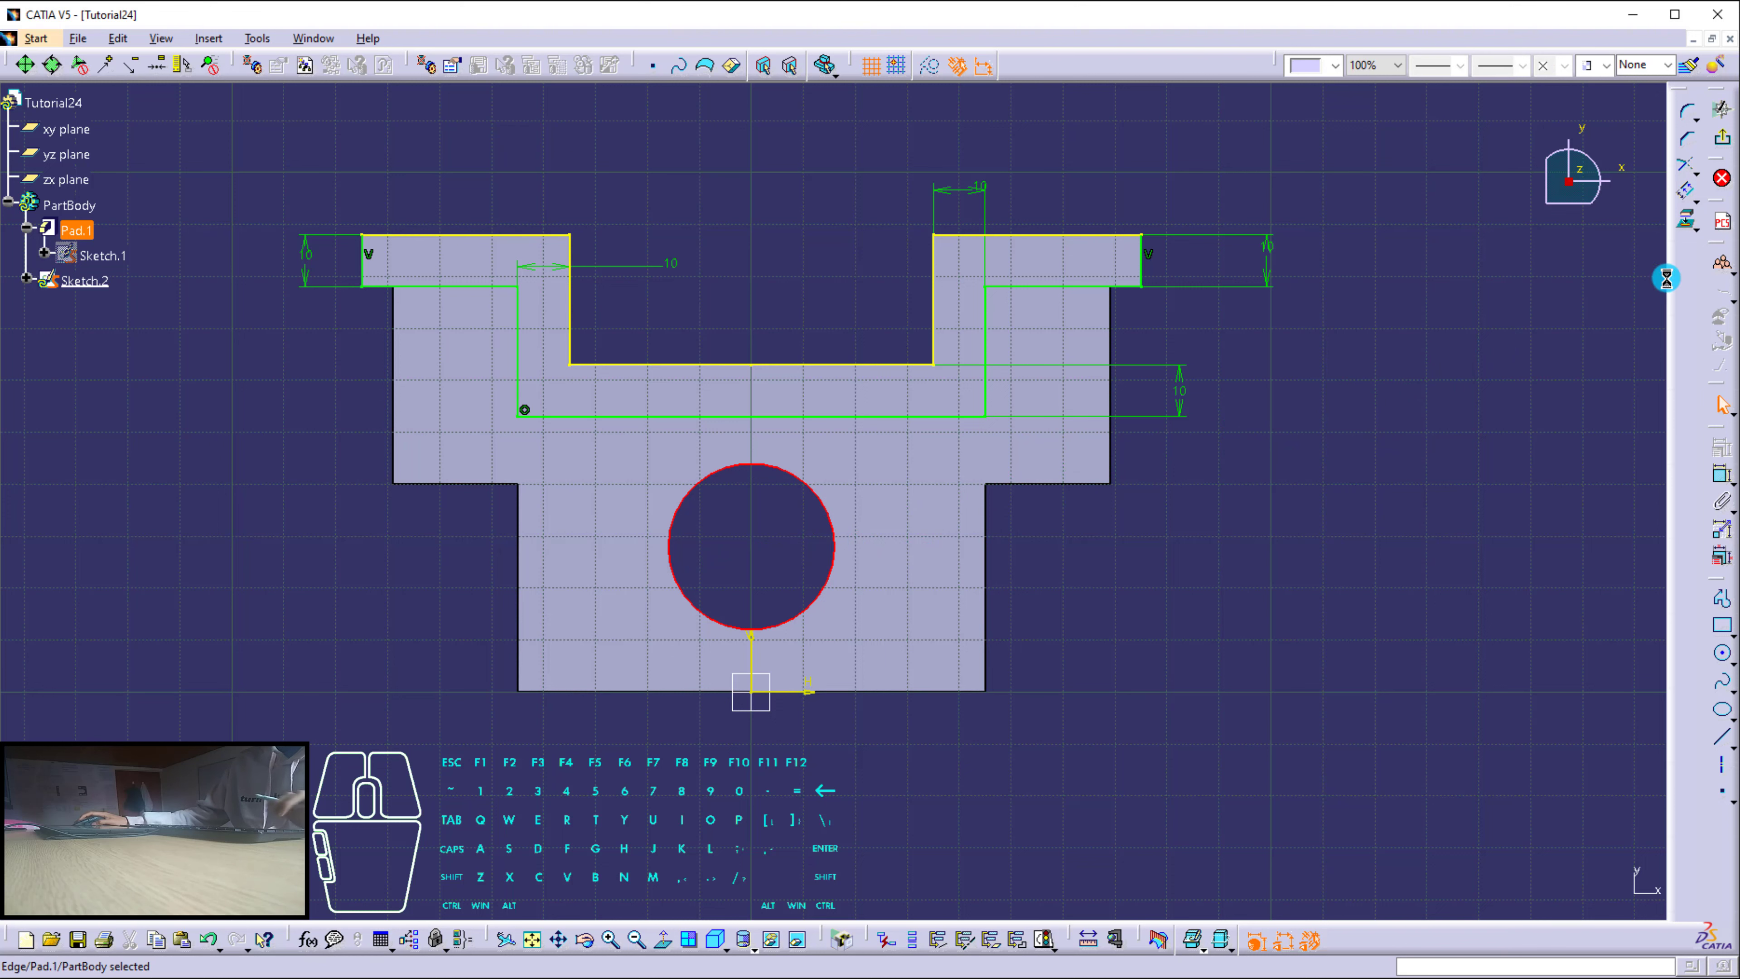
Project the hole's circular edge into the sketch as construction geometry.
click(1687, 219)
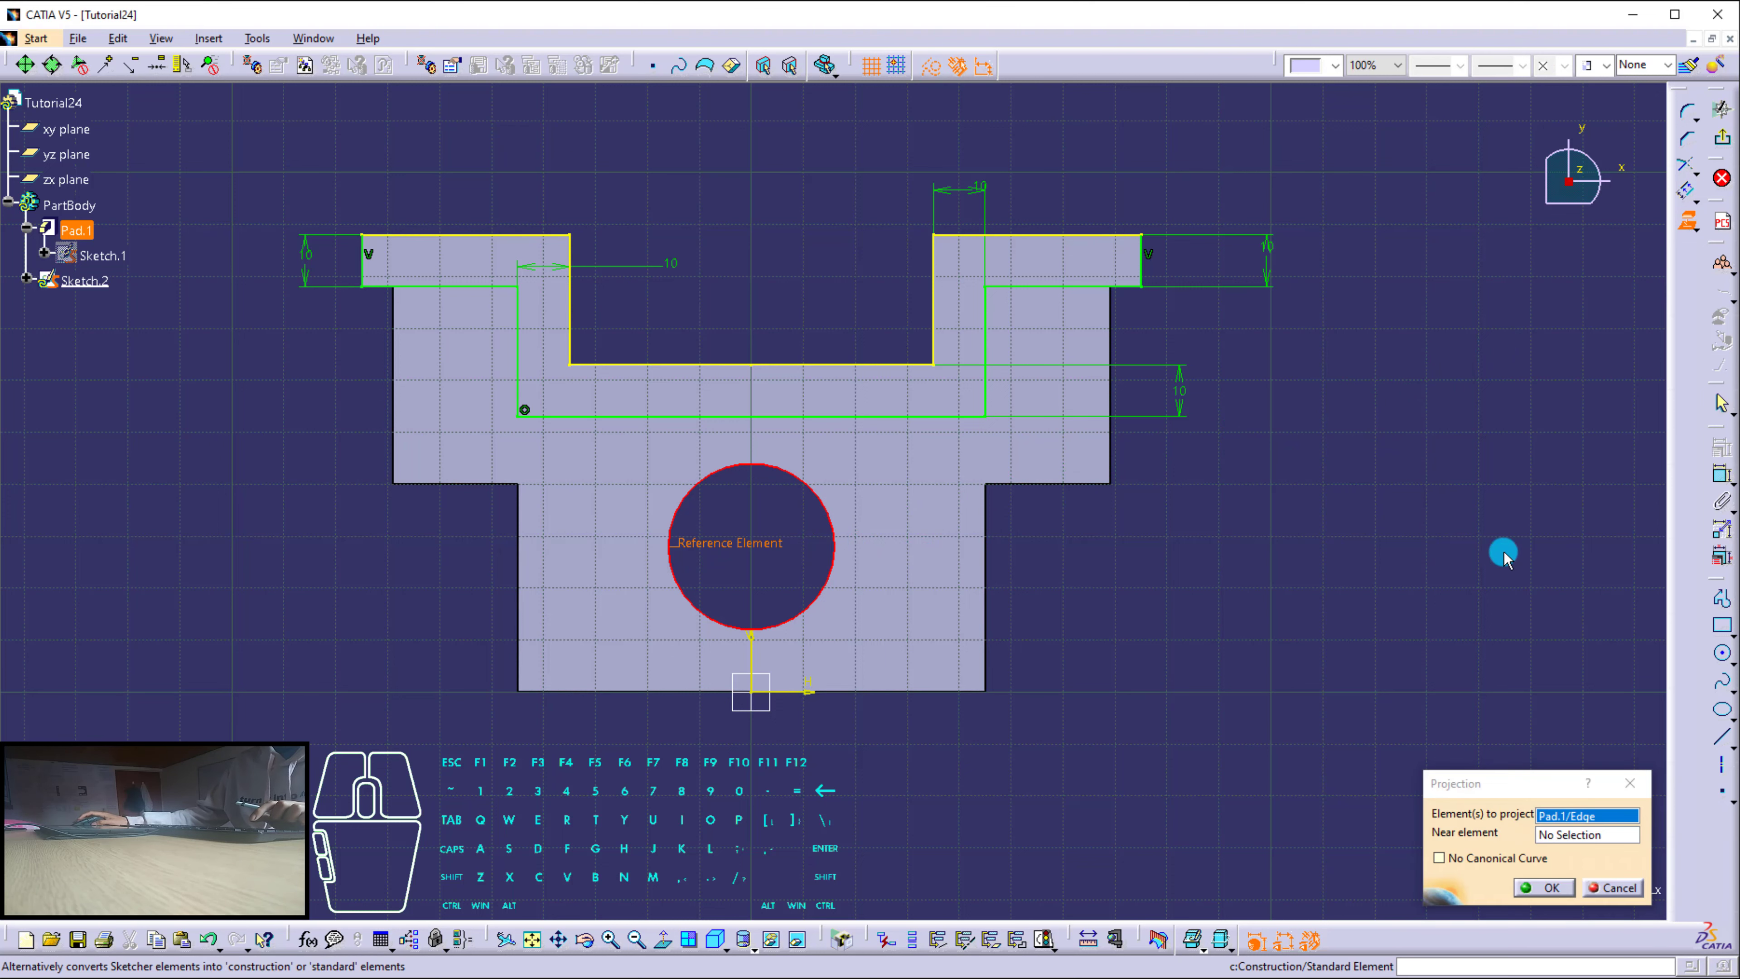
click(1445, 621)
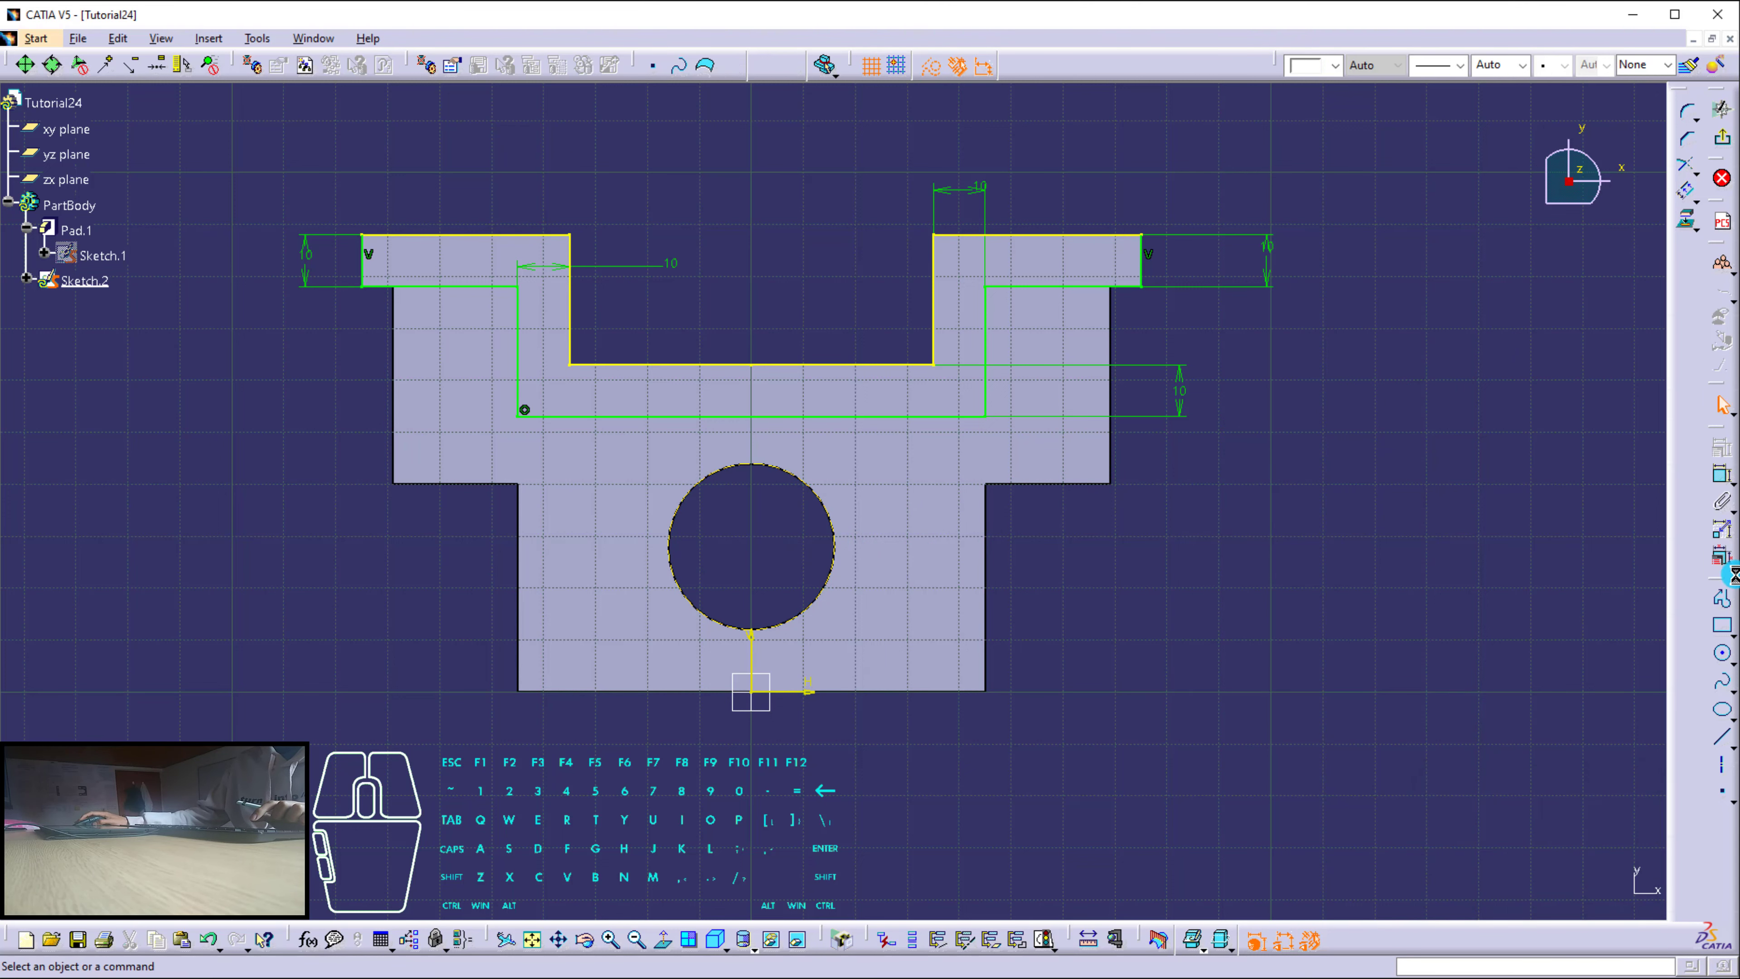
Sketch a circle about 38.6 mm in diameter around the hole and make it concentric with the projected hole edge.
click(1720, 651)
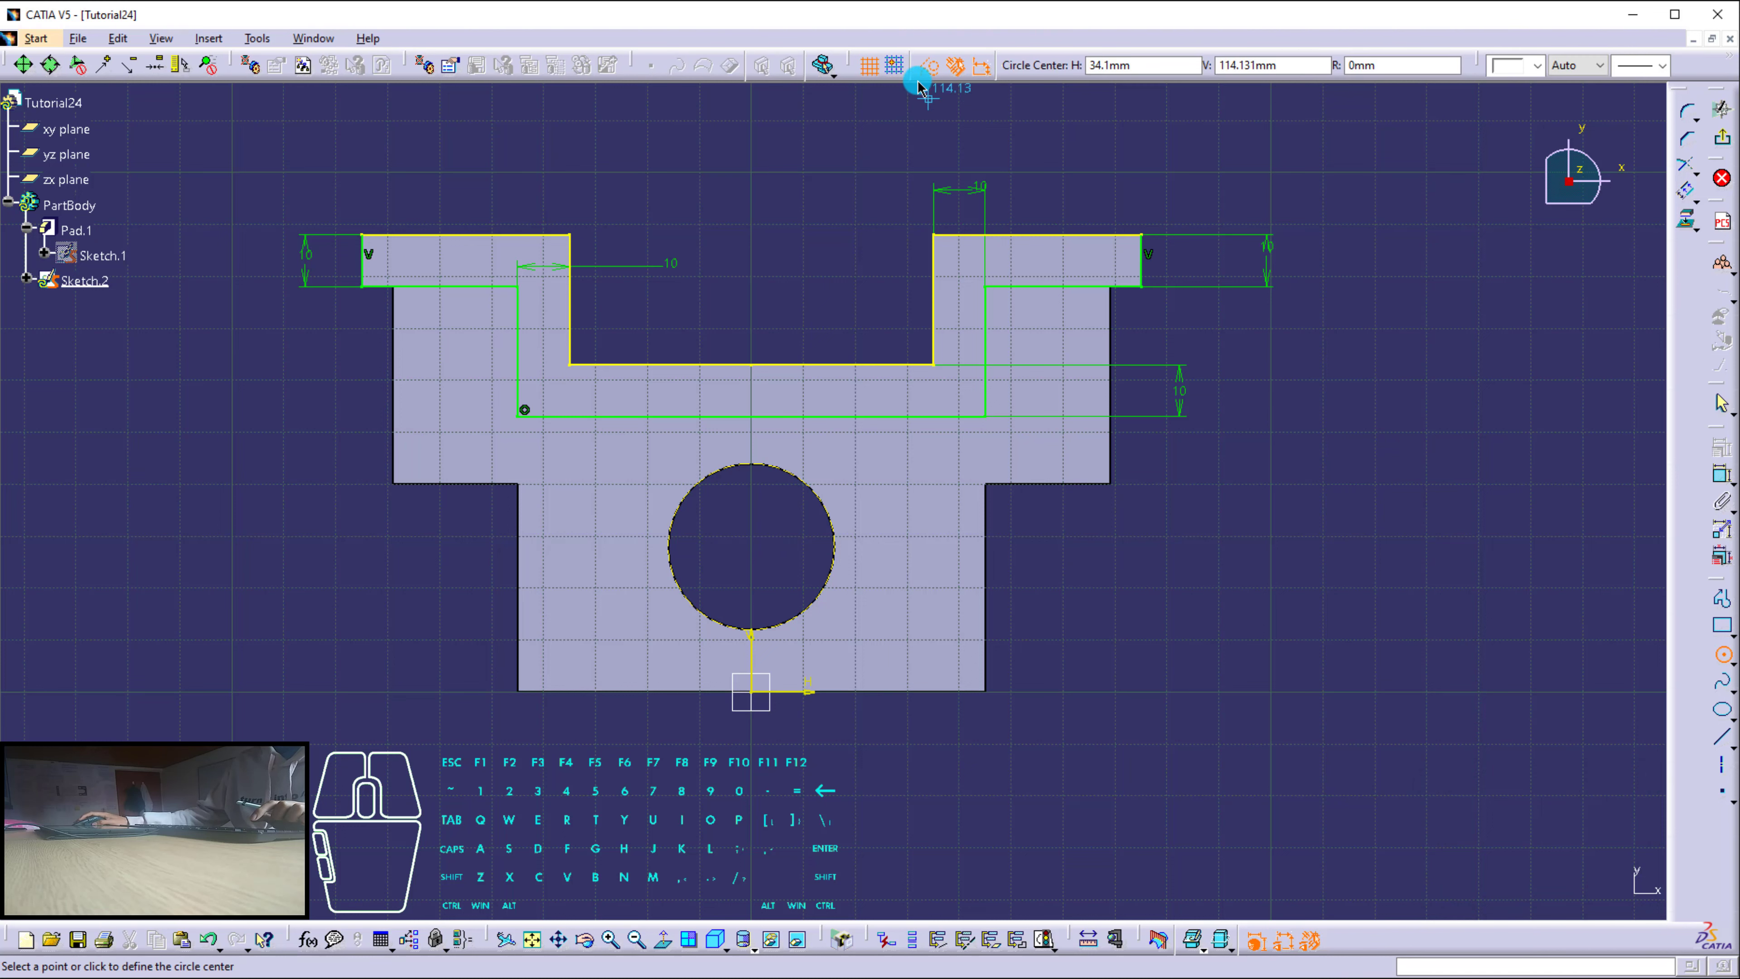
click(751, 547)
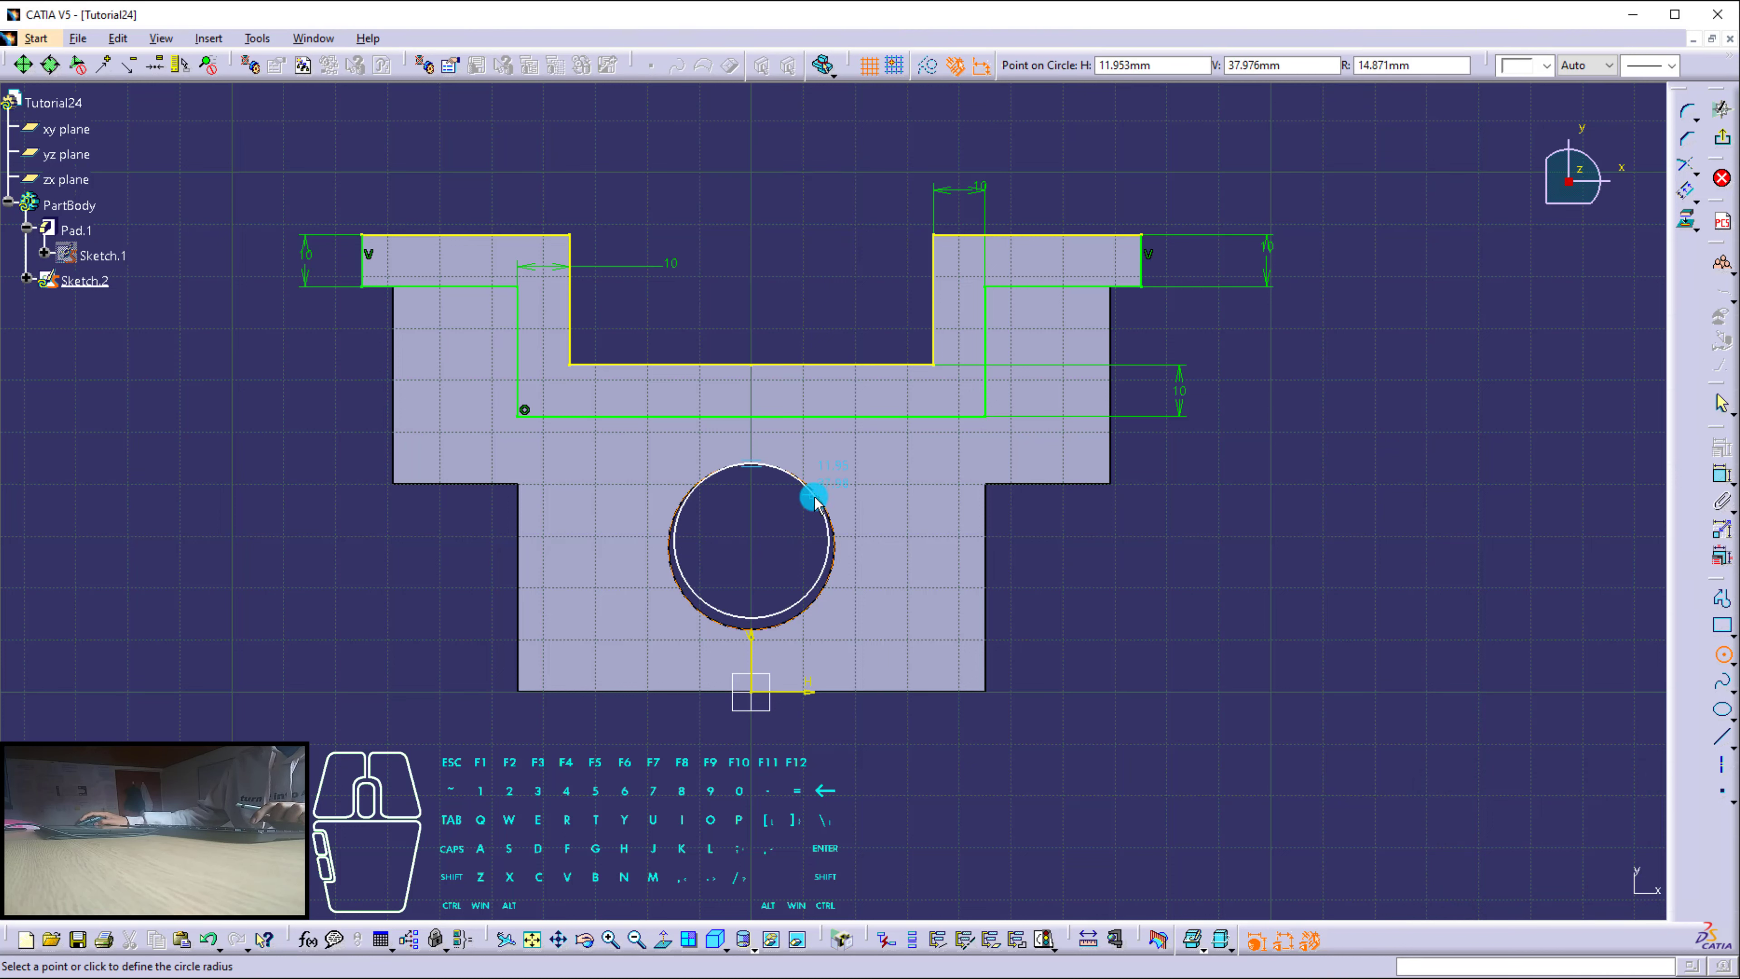
click(848, 492)
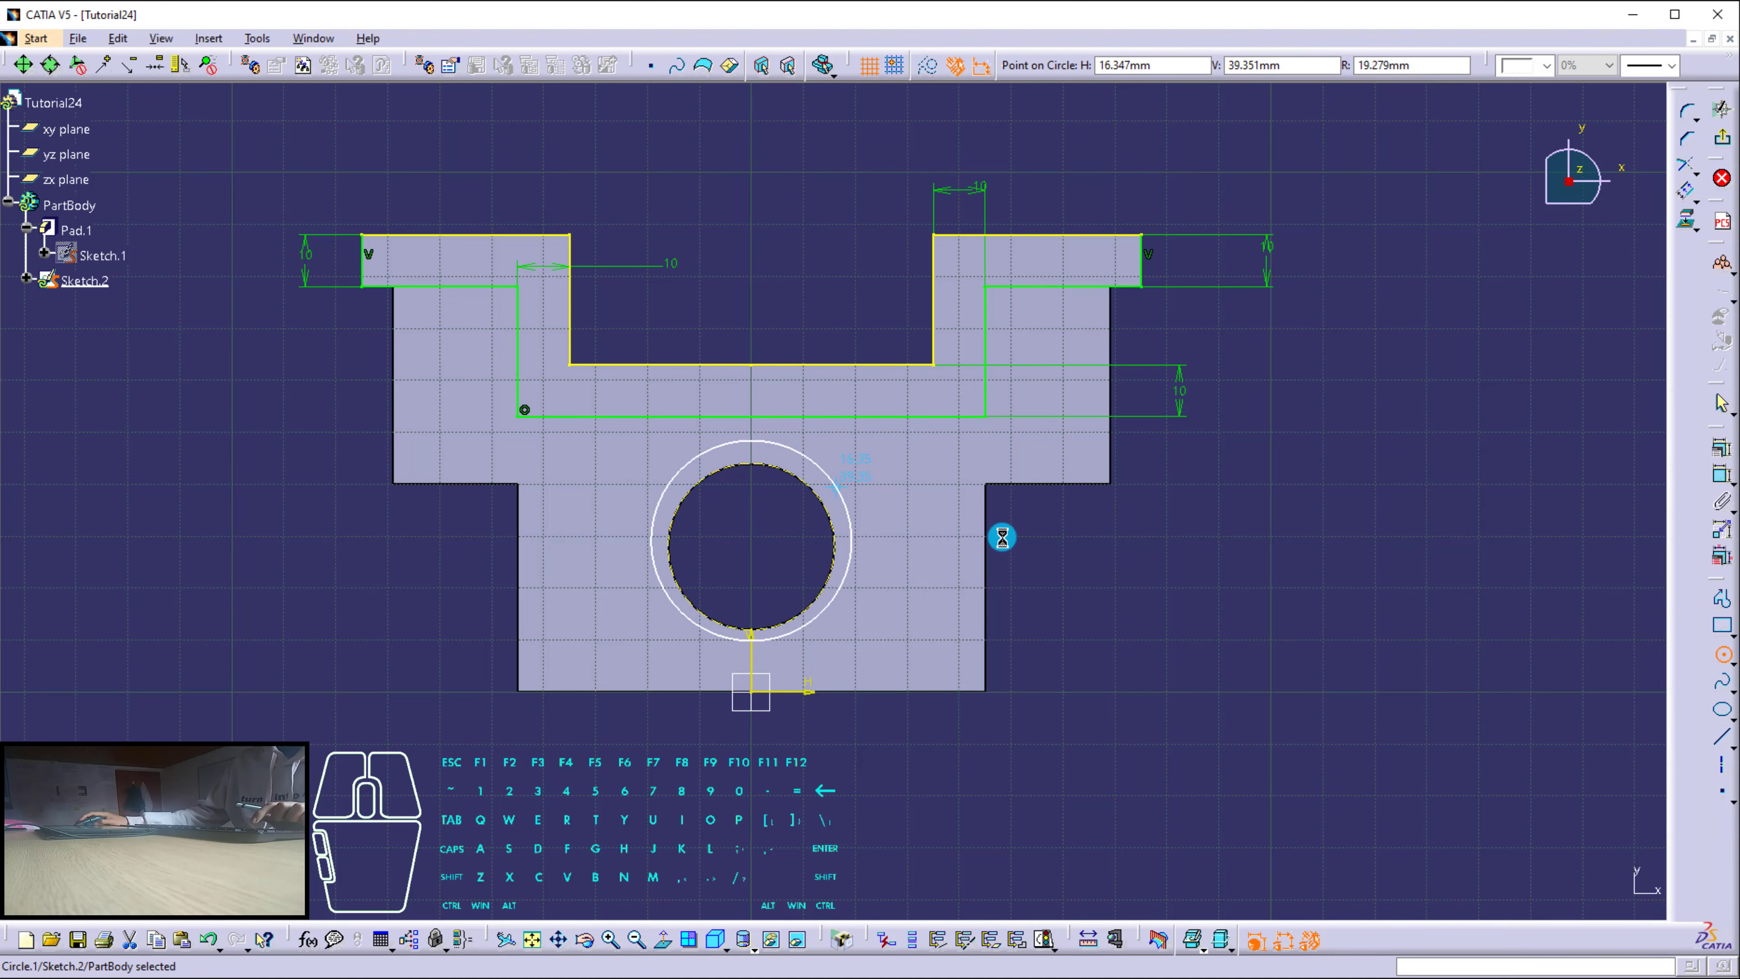
click(850, 531)
ctrl+click(834, 533)
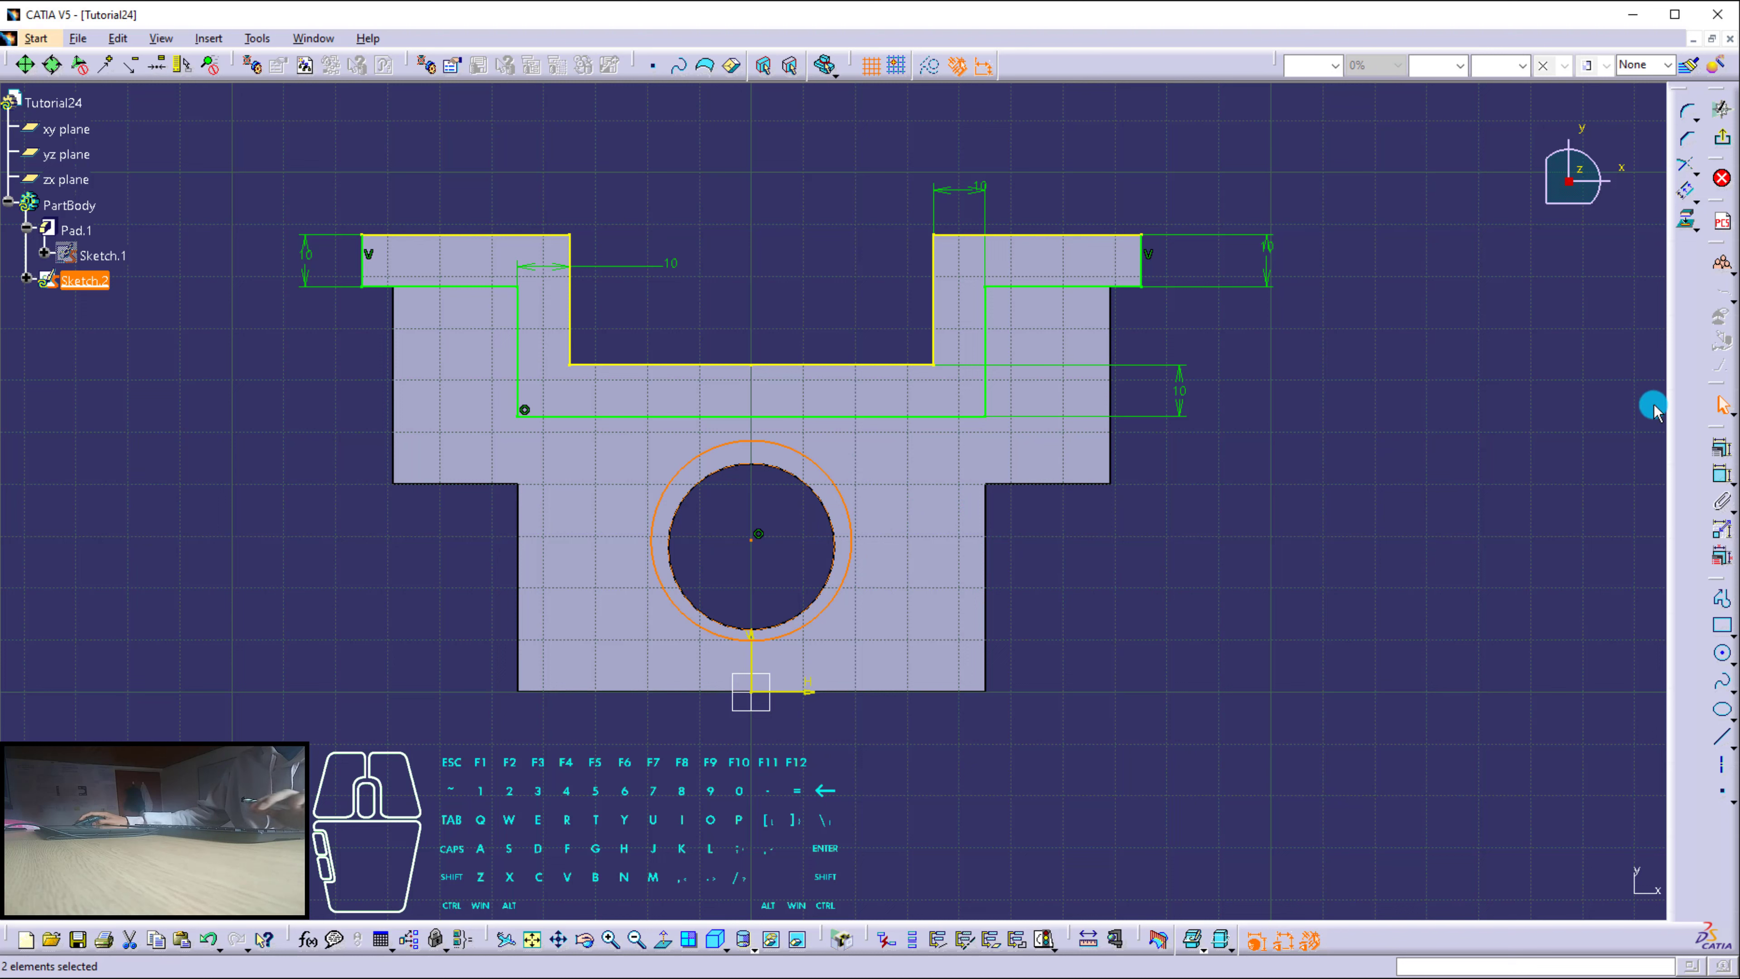
click(1721, 447)
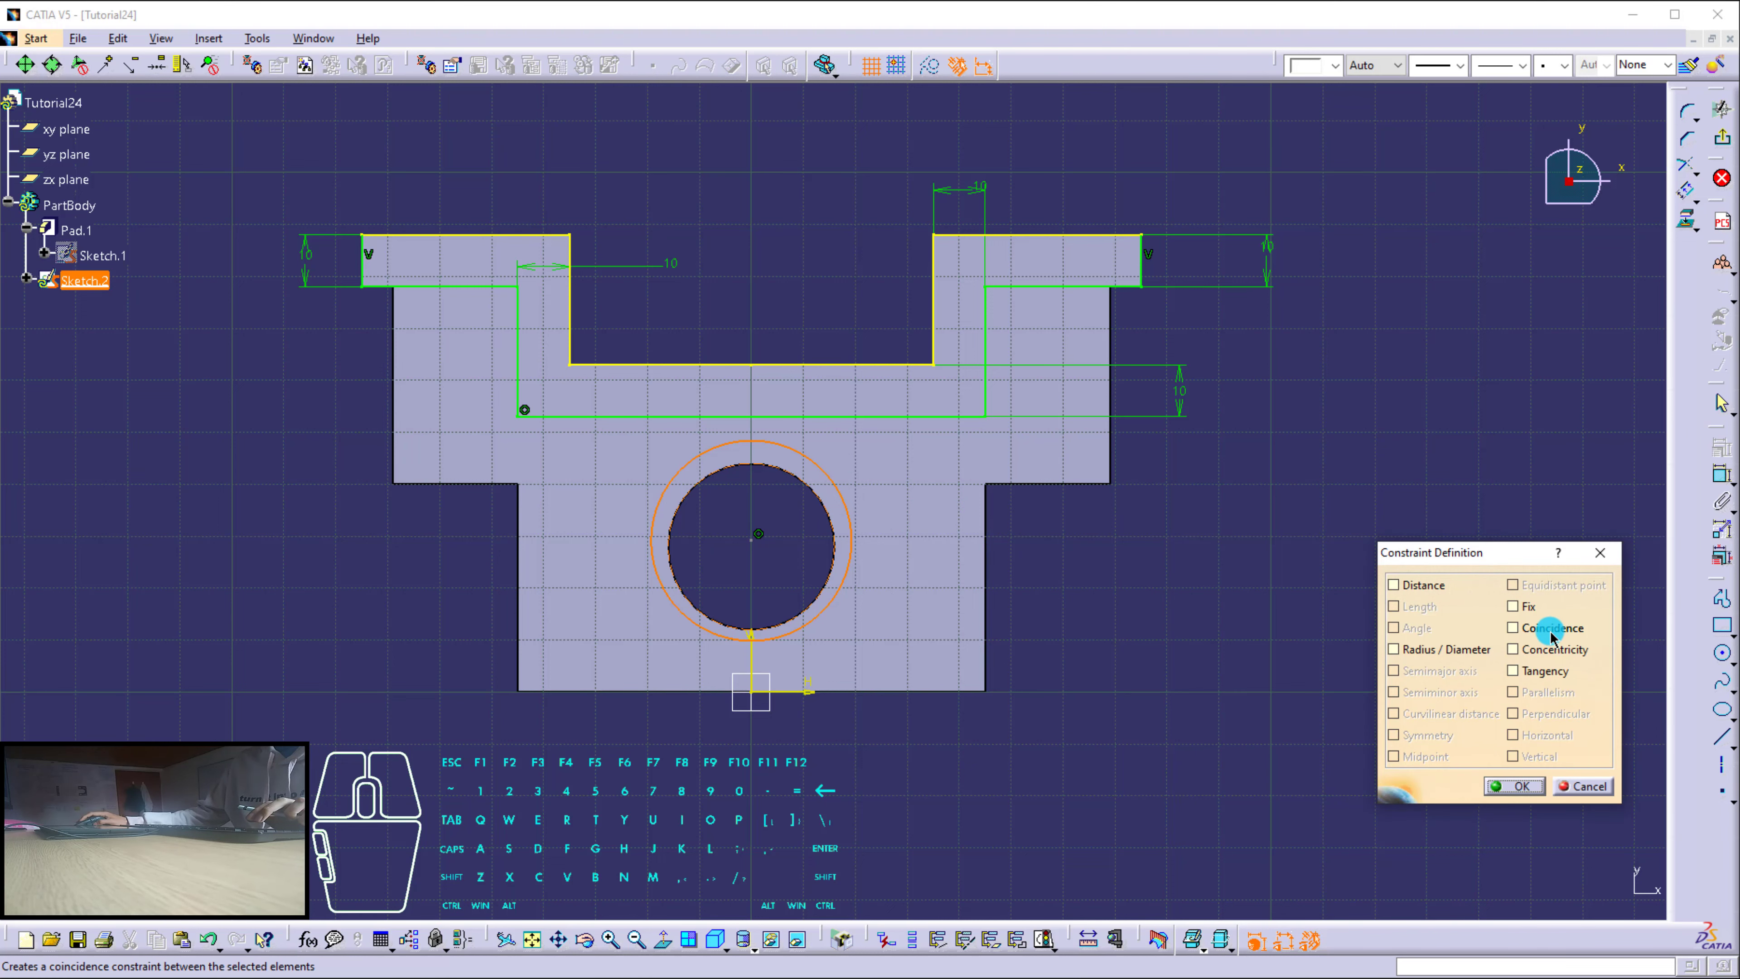
click(1514, 786)
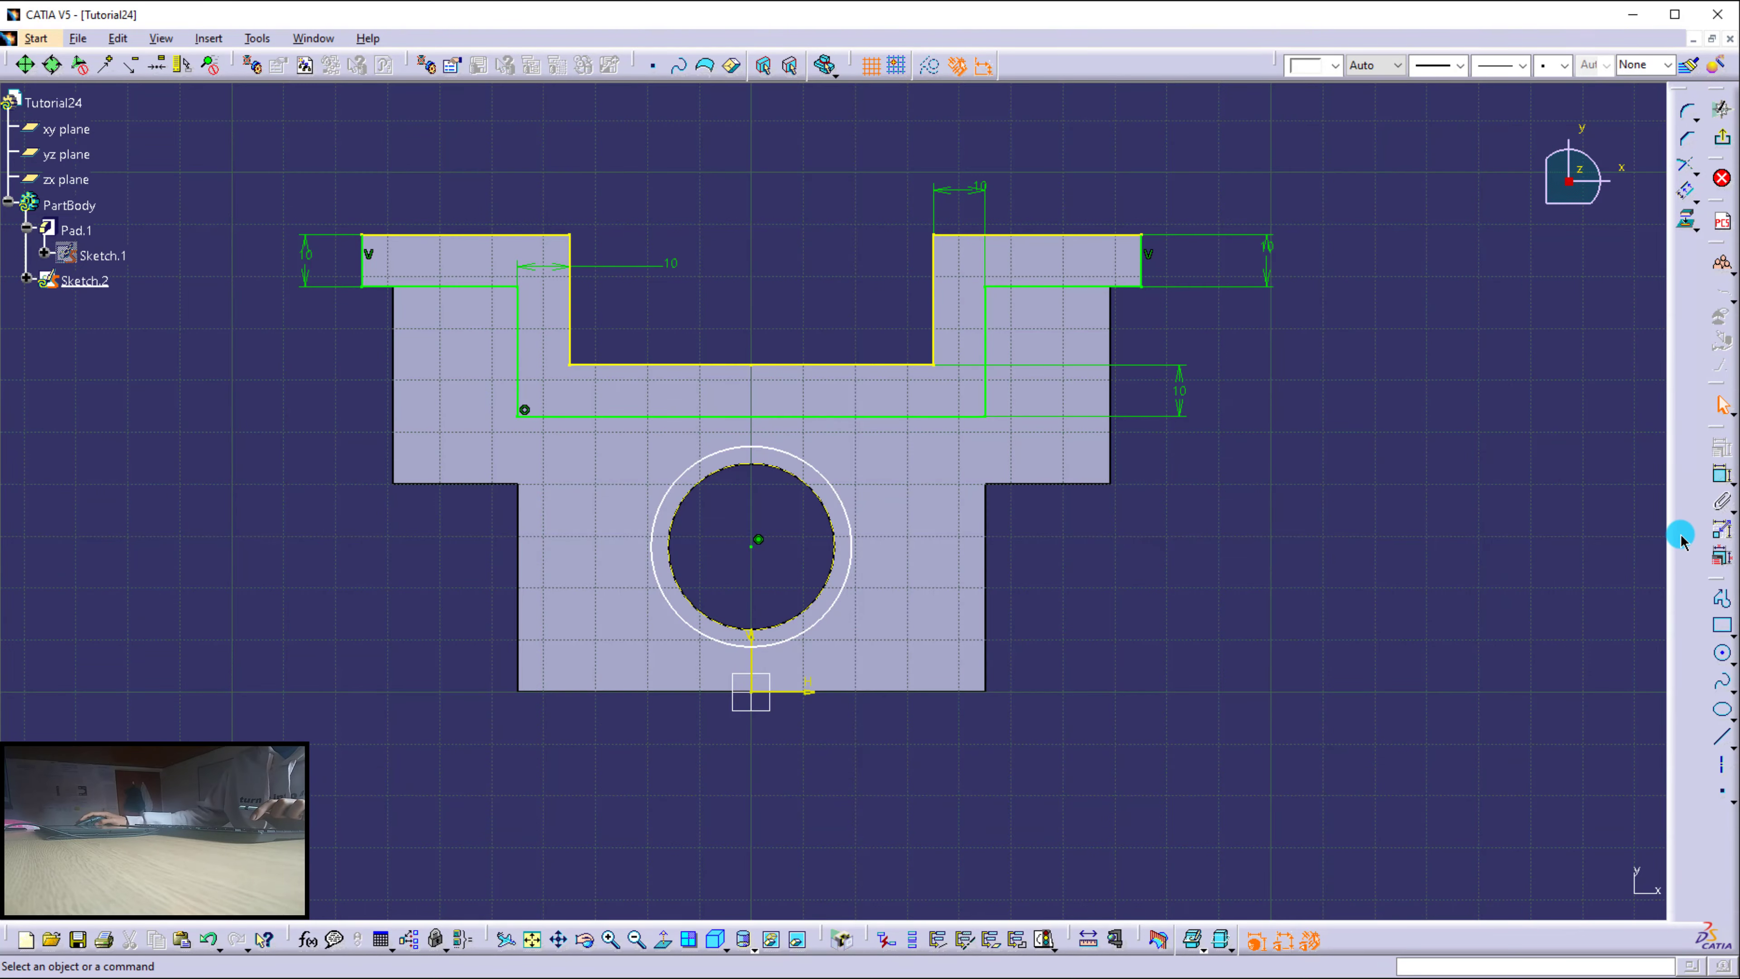
Dimension the new outer circle's diameter and set it to 50 mm.
click(1723, 473)
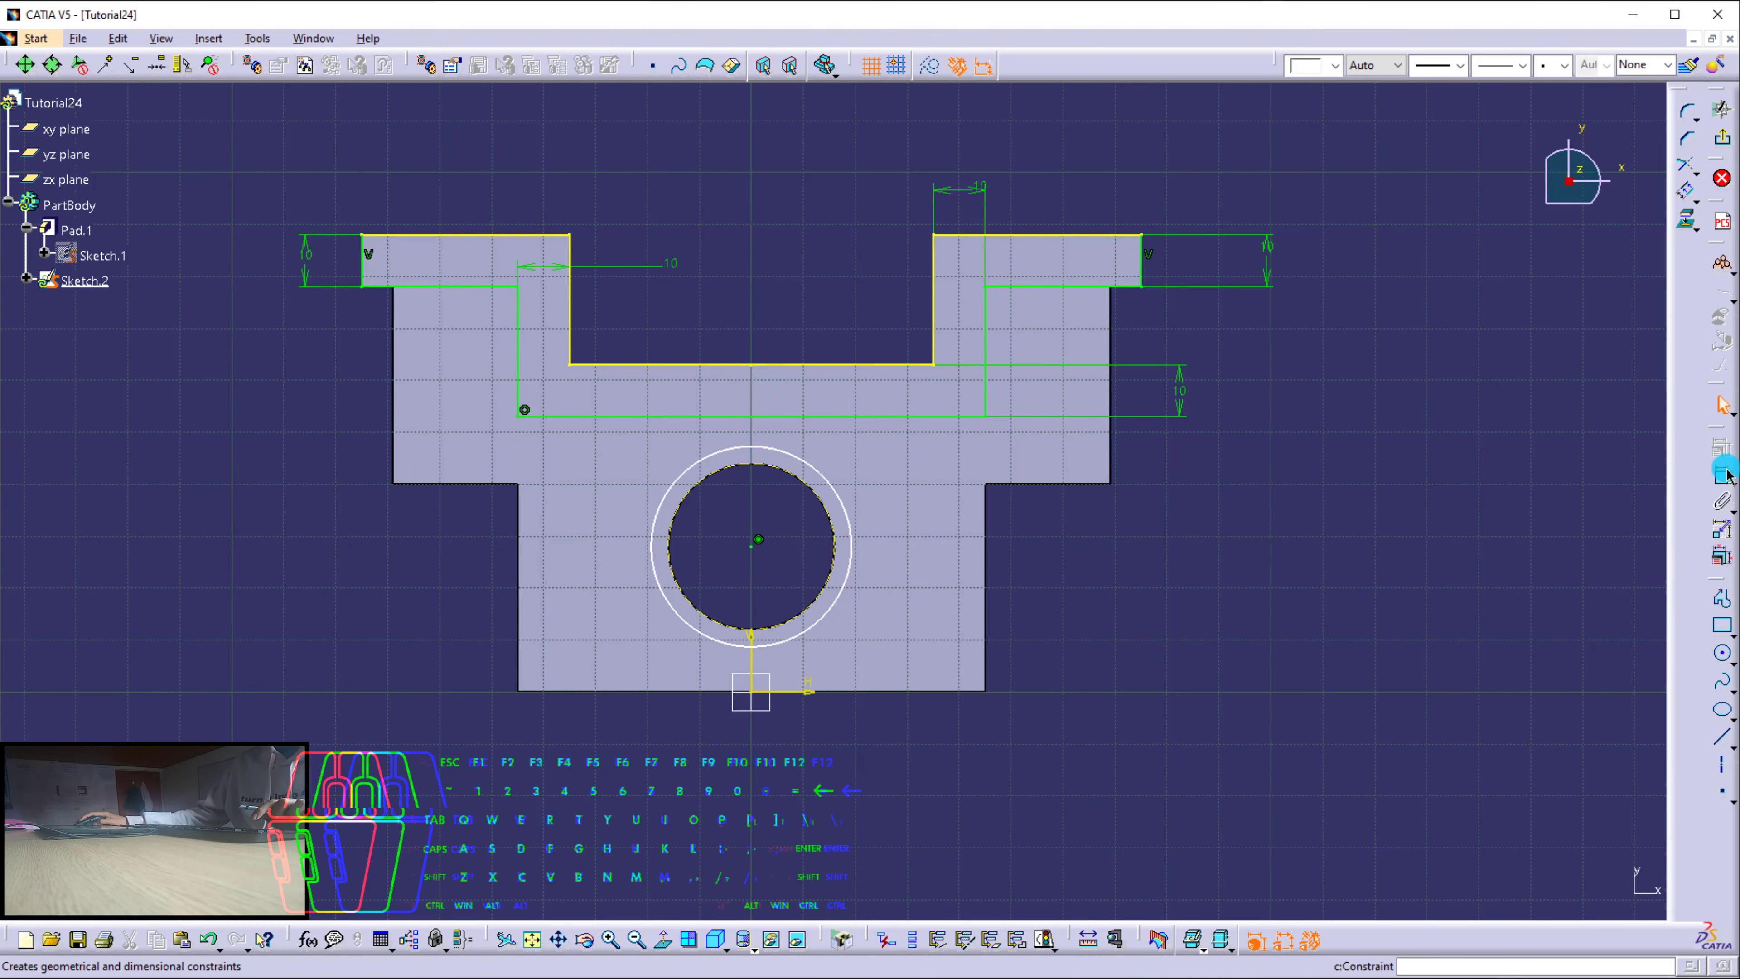
click(847, 583)
click(1116, 554)
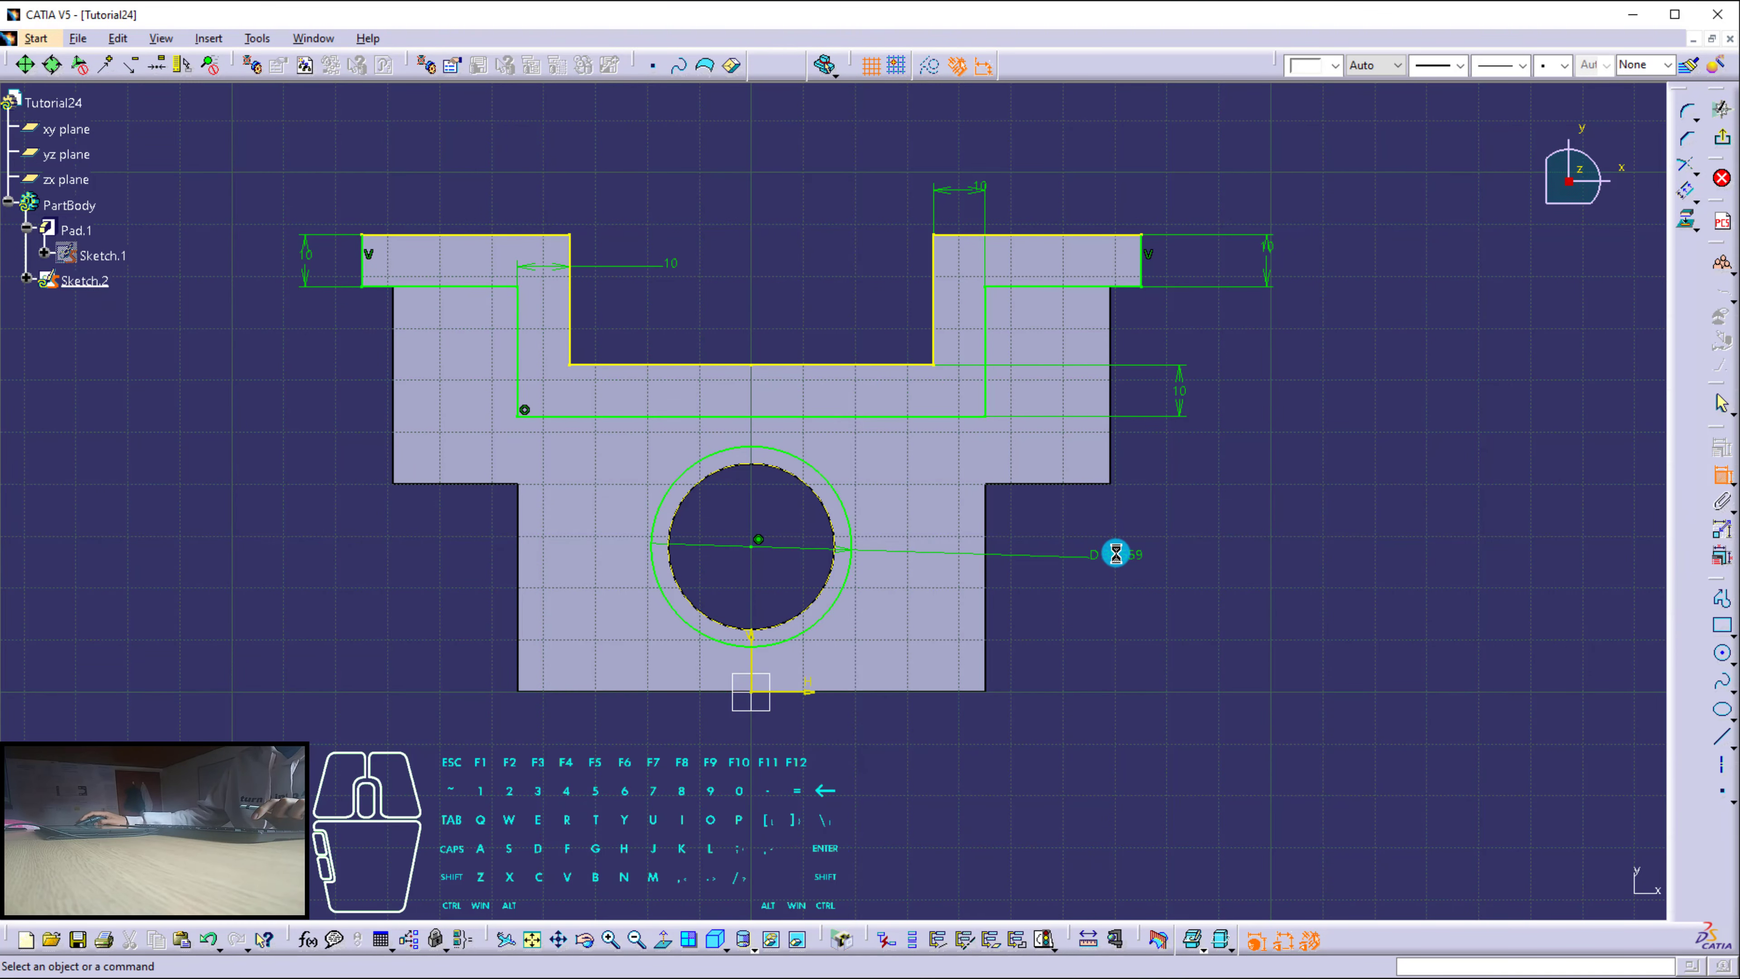
double_click(1116, 554)
text(50)
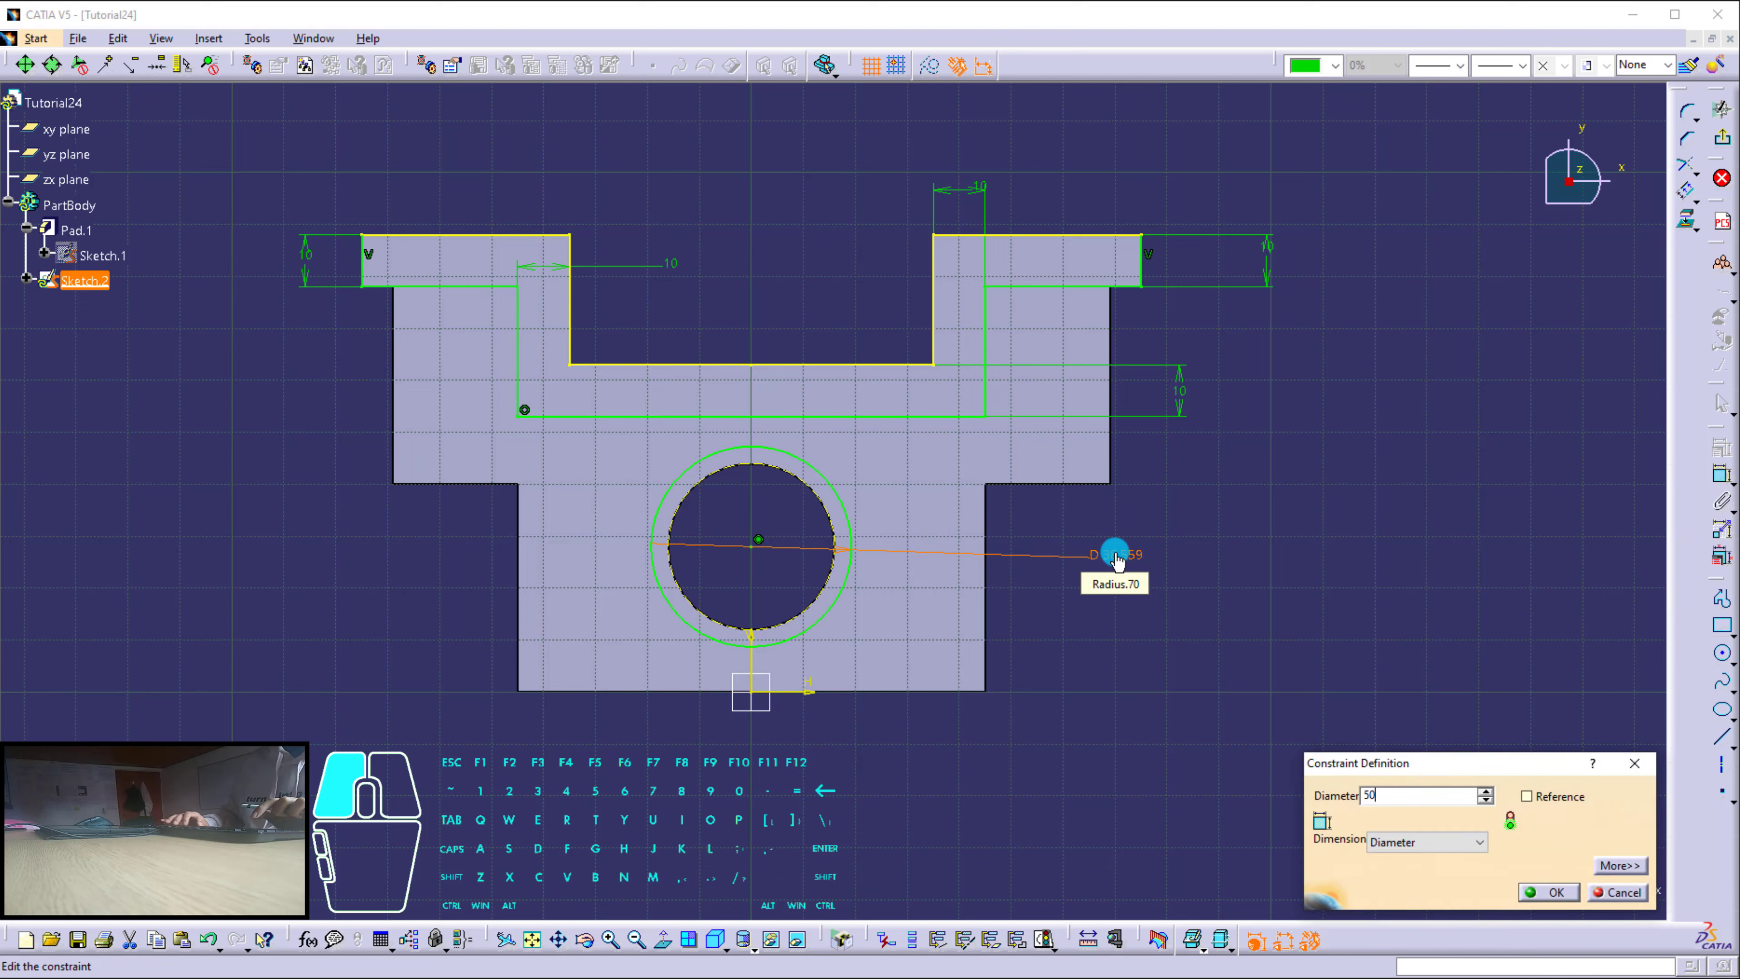
key(Return)
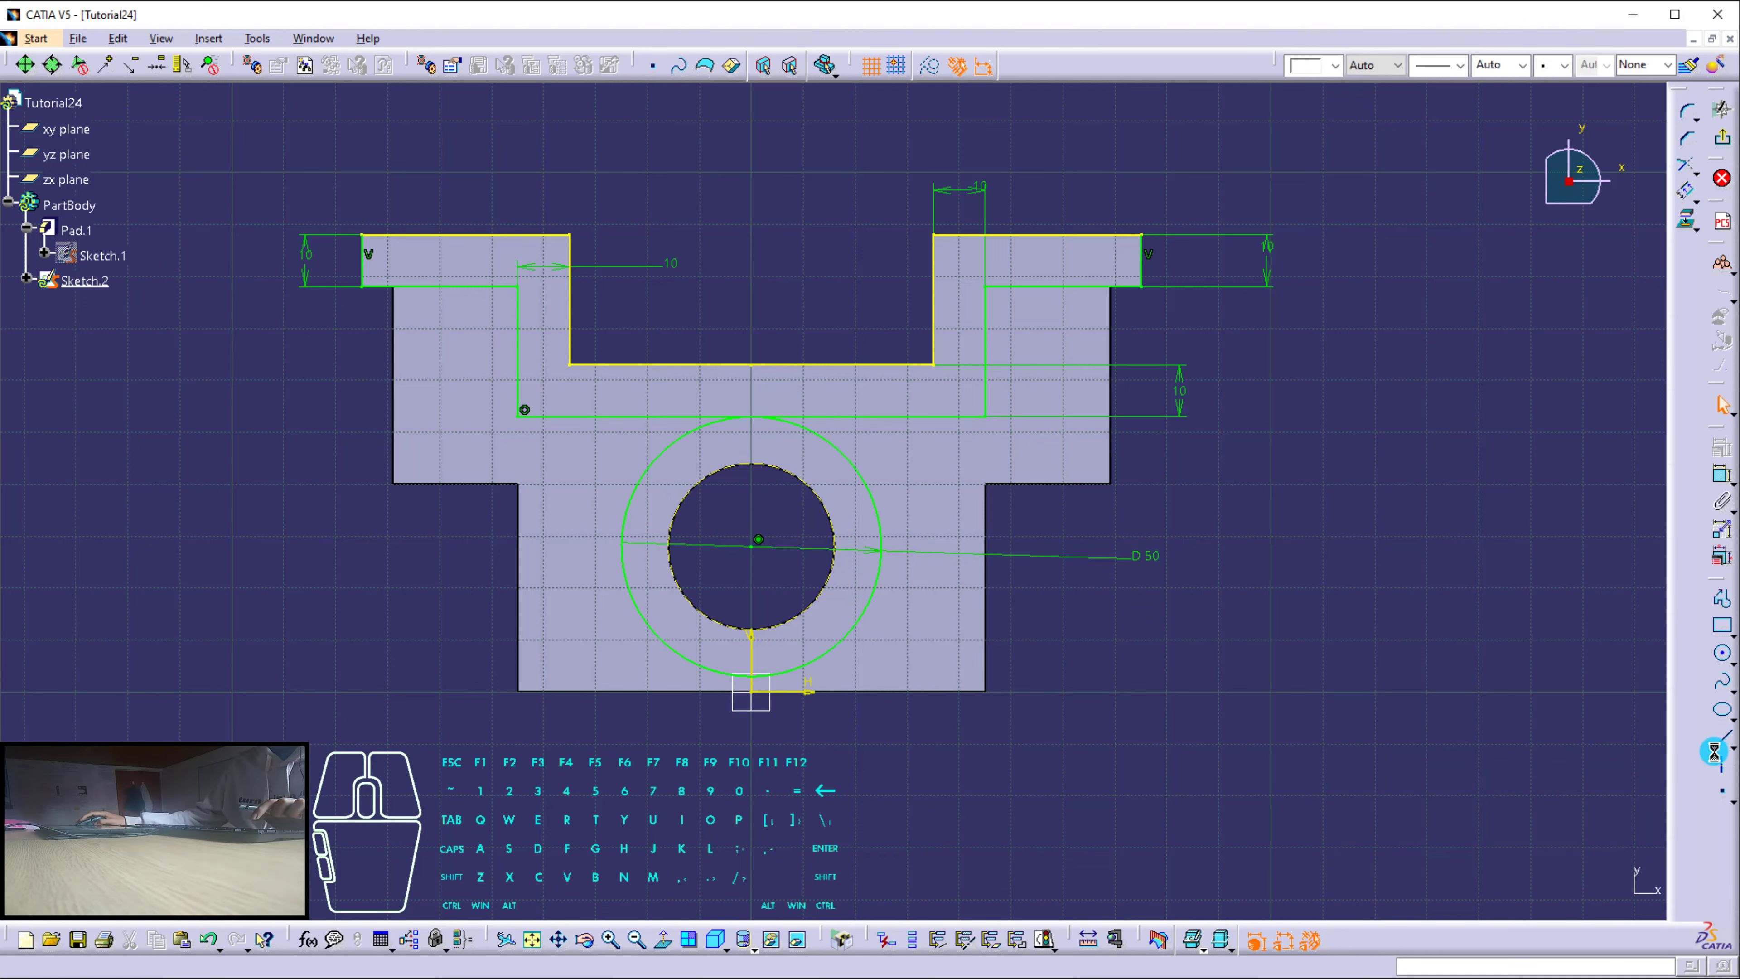
click(1723, 748)
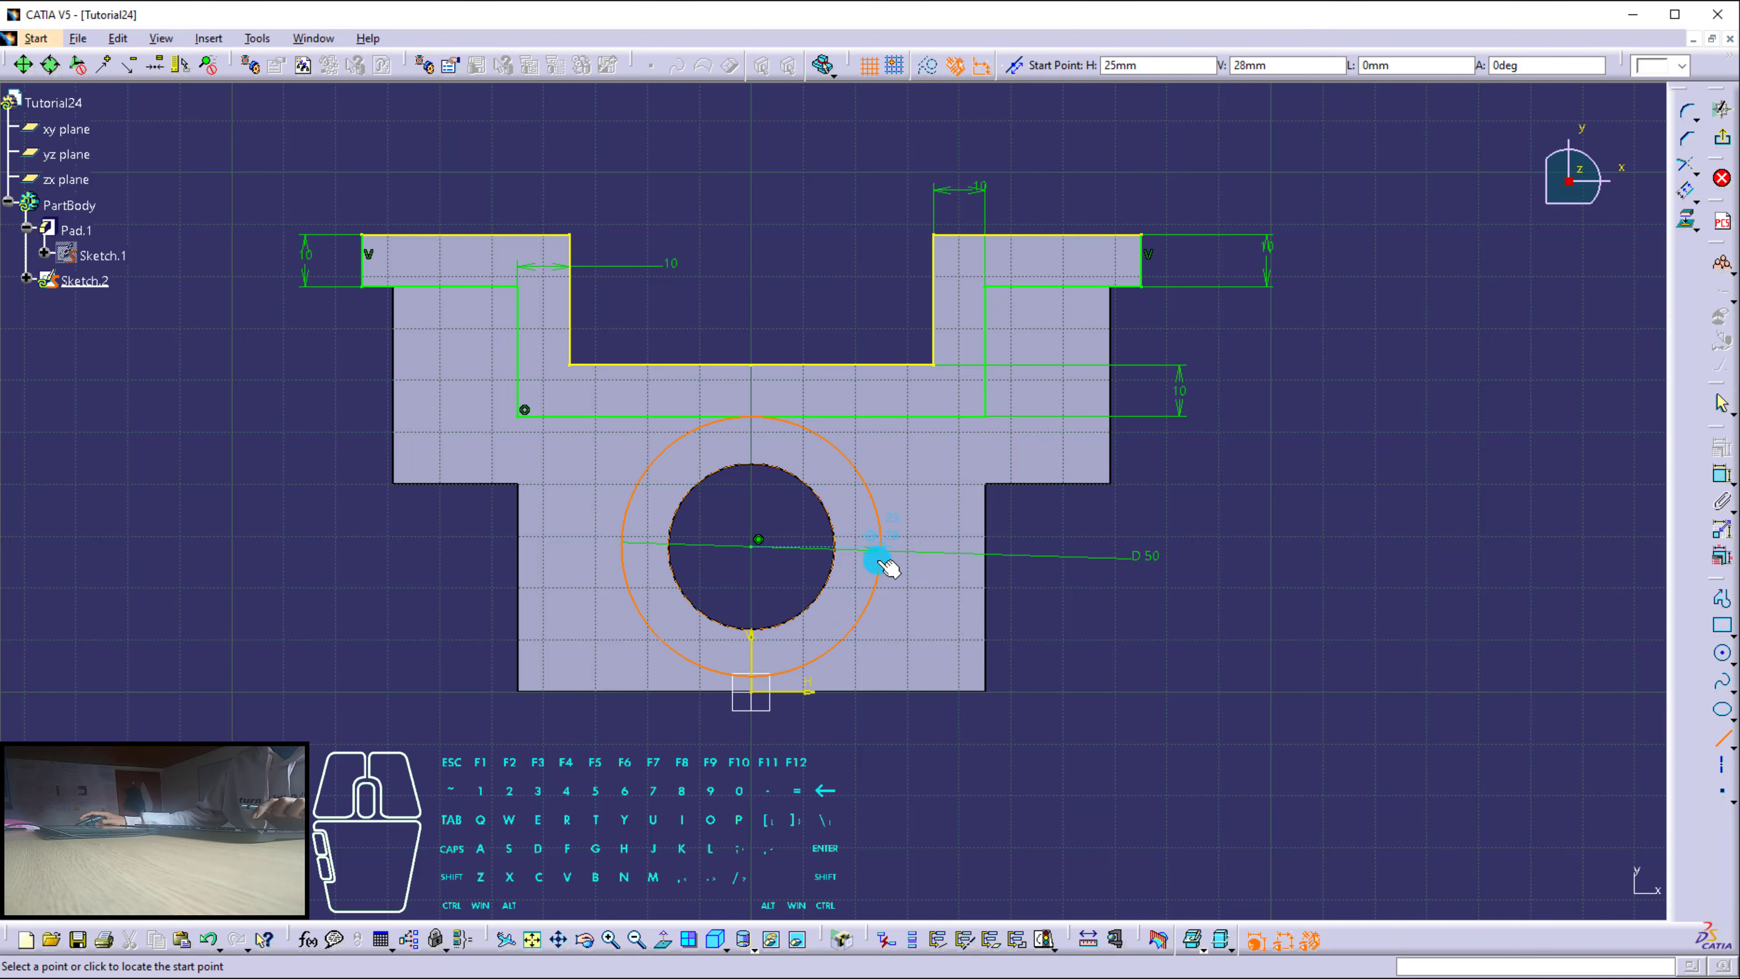
mouse_move(879, 562)
middle_down()
mouse_move(851, 544)
mouse_move(856, 487)
middle_up()
middle_drag(866, 595, 856, 540)
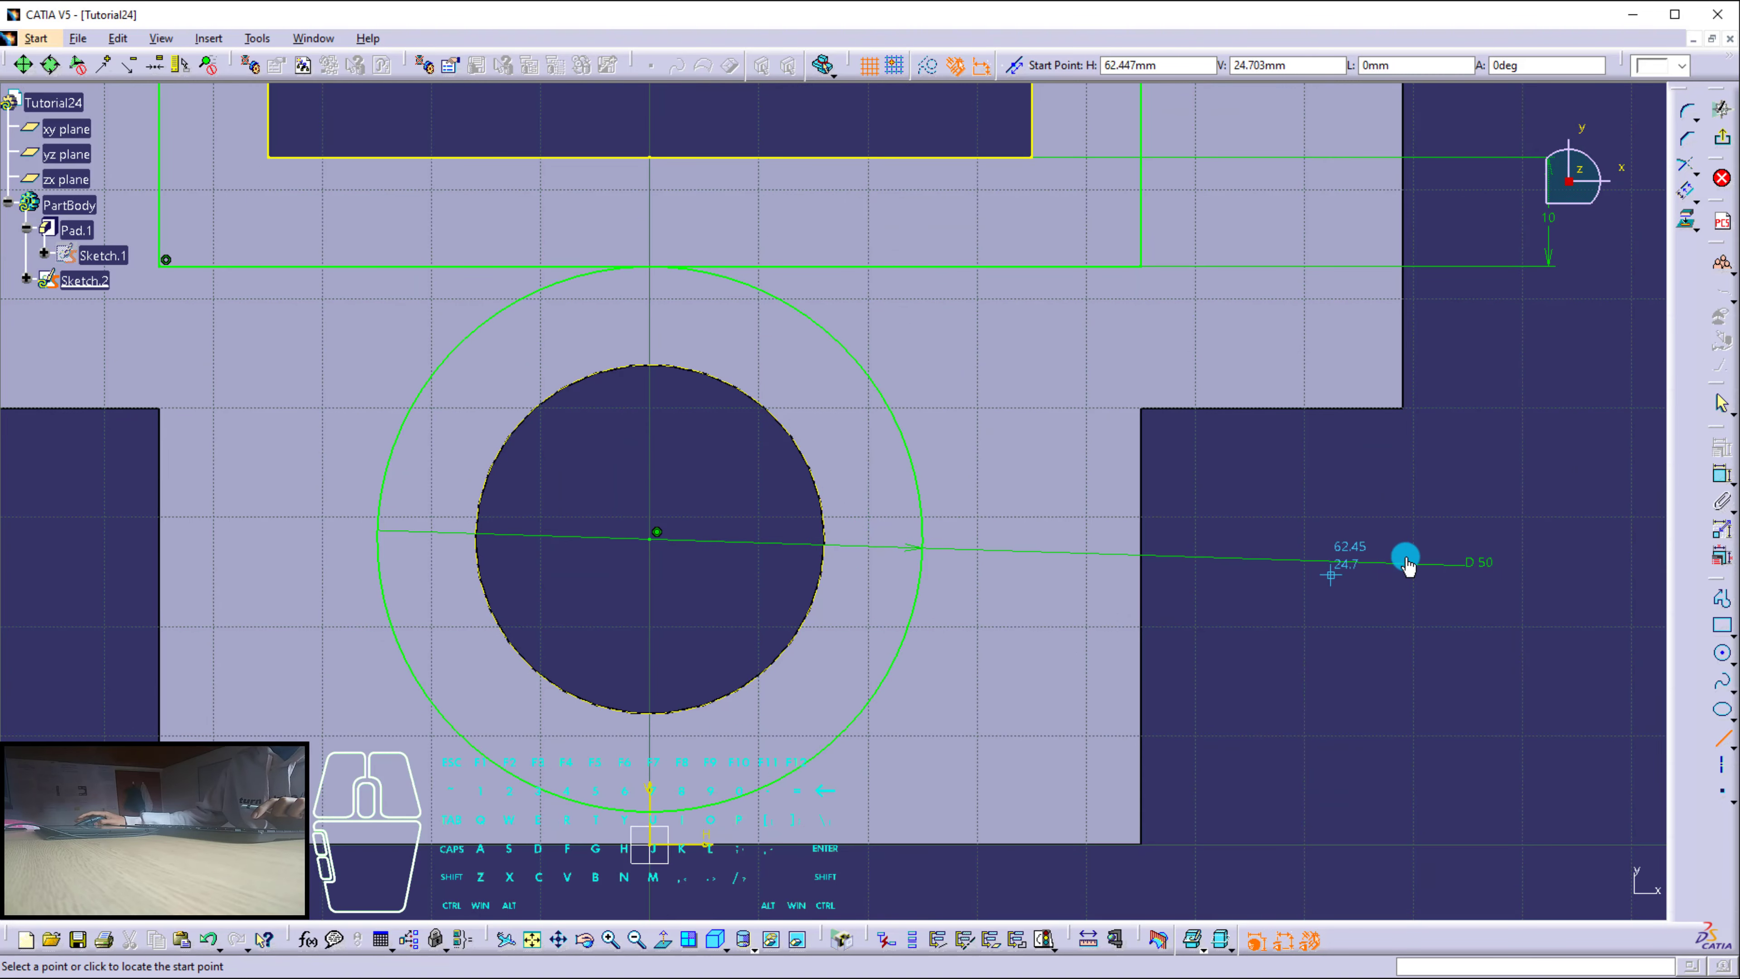
click(1472, 560)
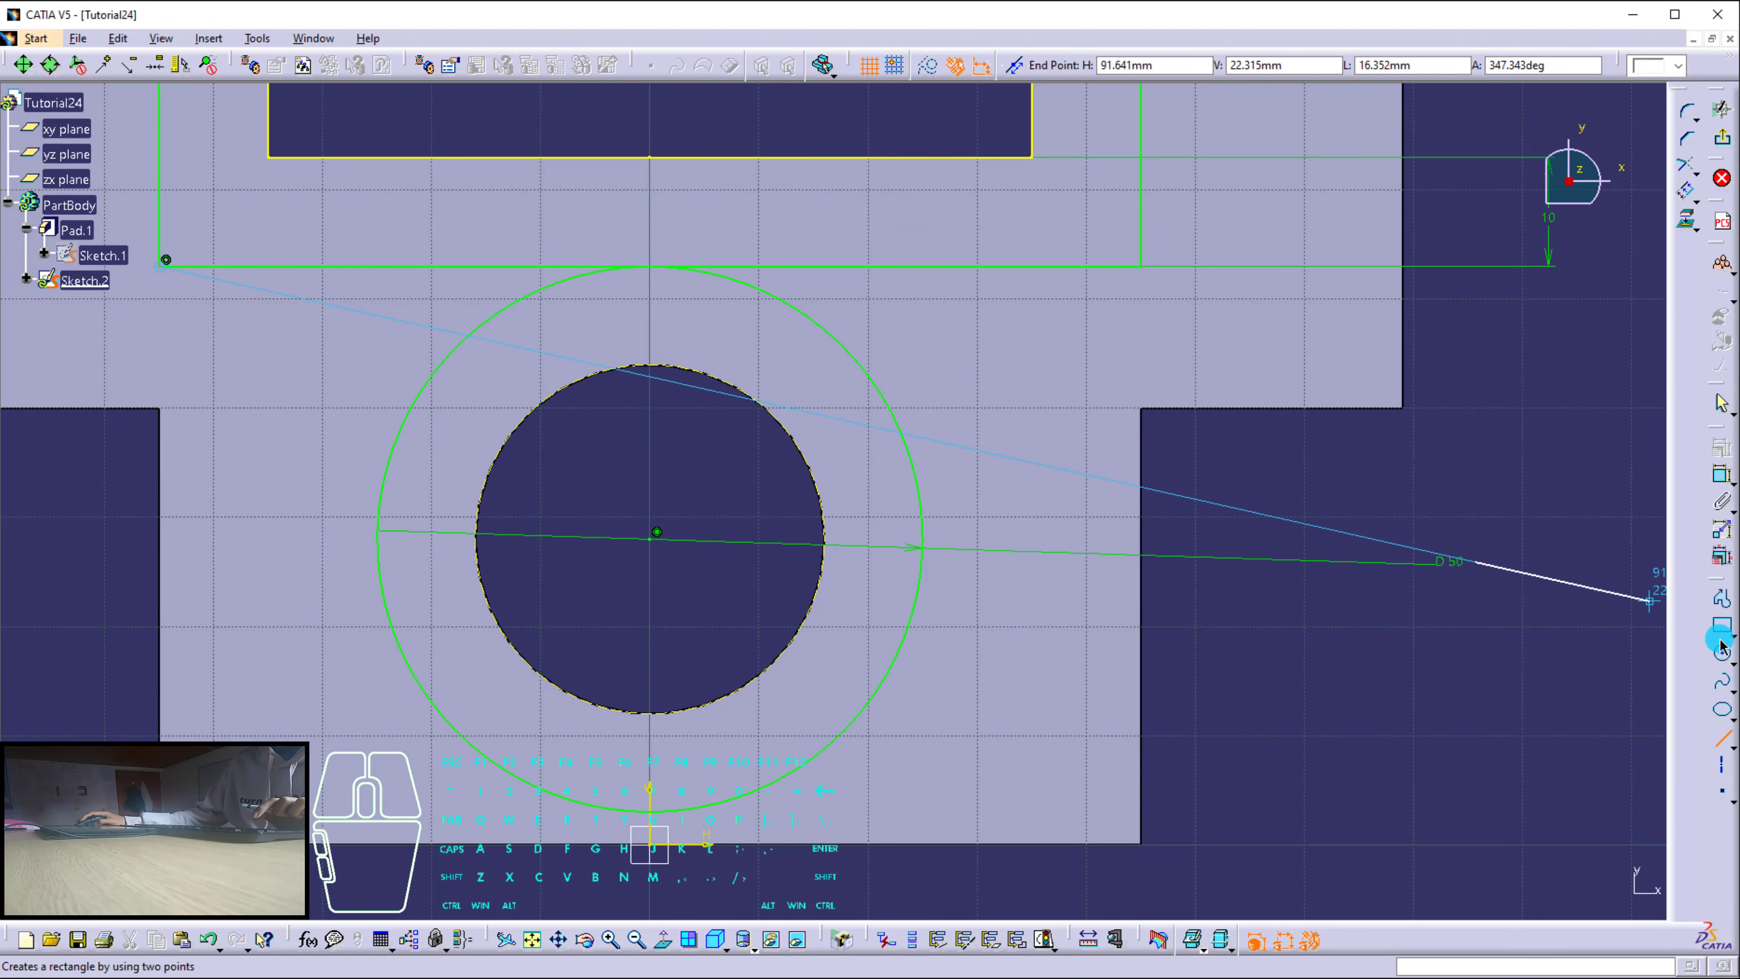
key(Escape)
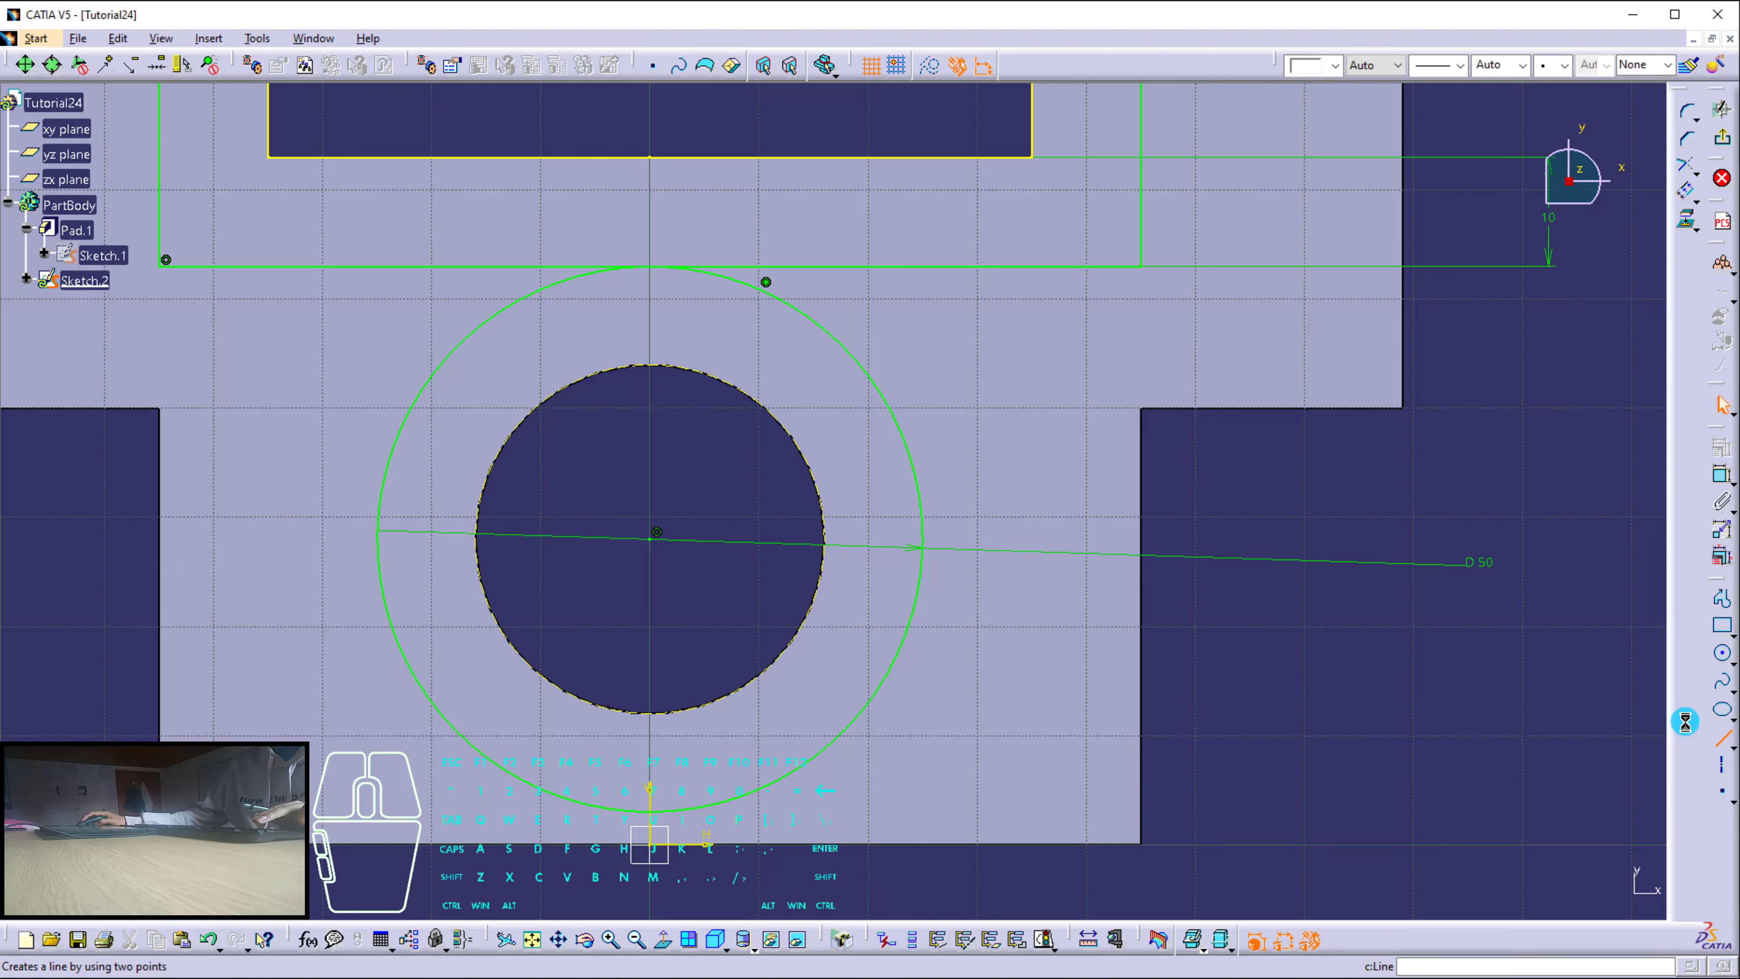
key(Escape)
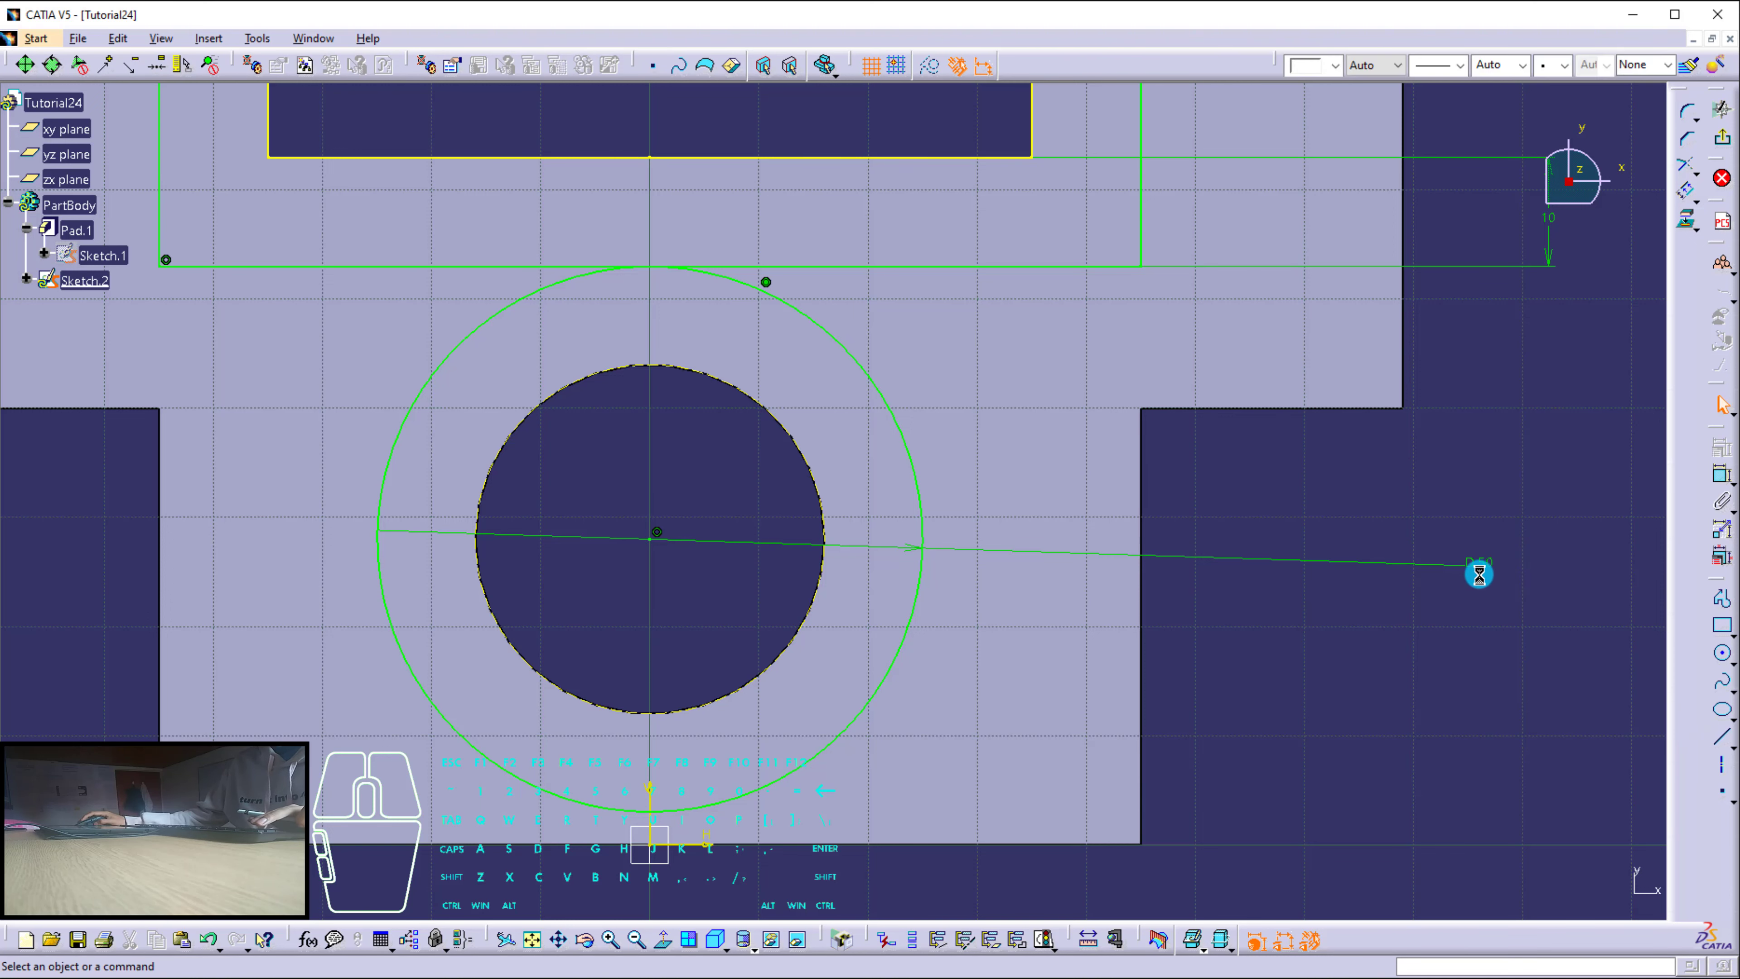
Move the circle's diameter dimension lower and draw a line from the circle's right side up to the band's bottom line.
click(1476, 573)
drag(1356, 564, 1363, 641)
click(1720, 738)
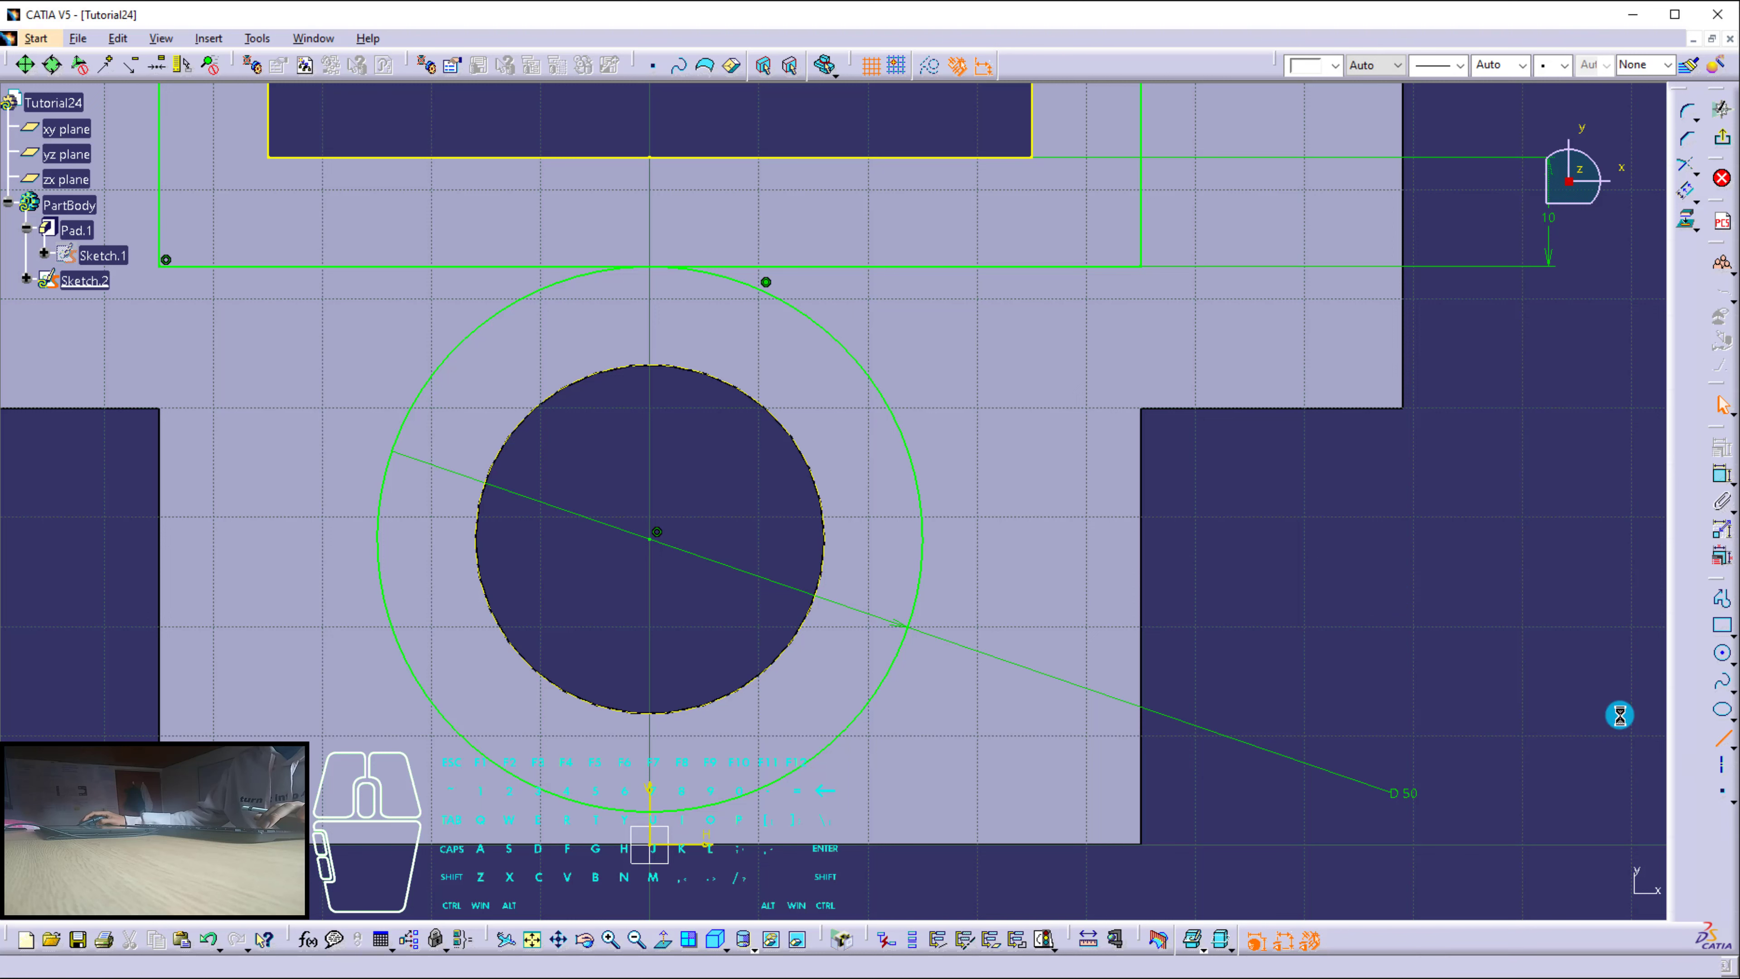
click(923, 531)
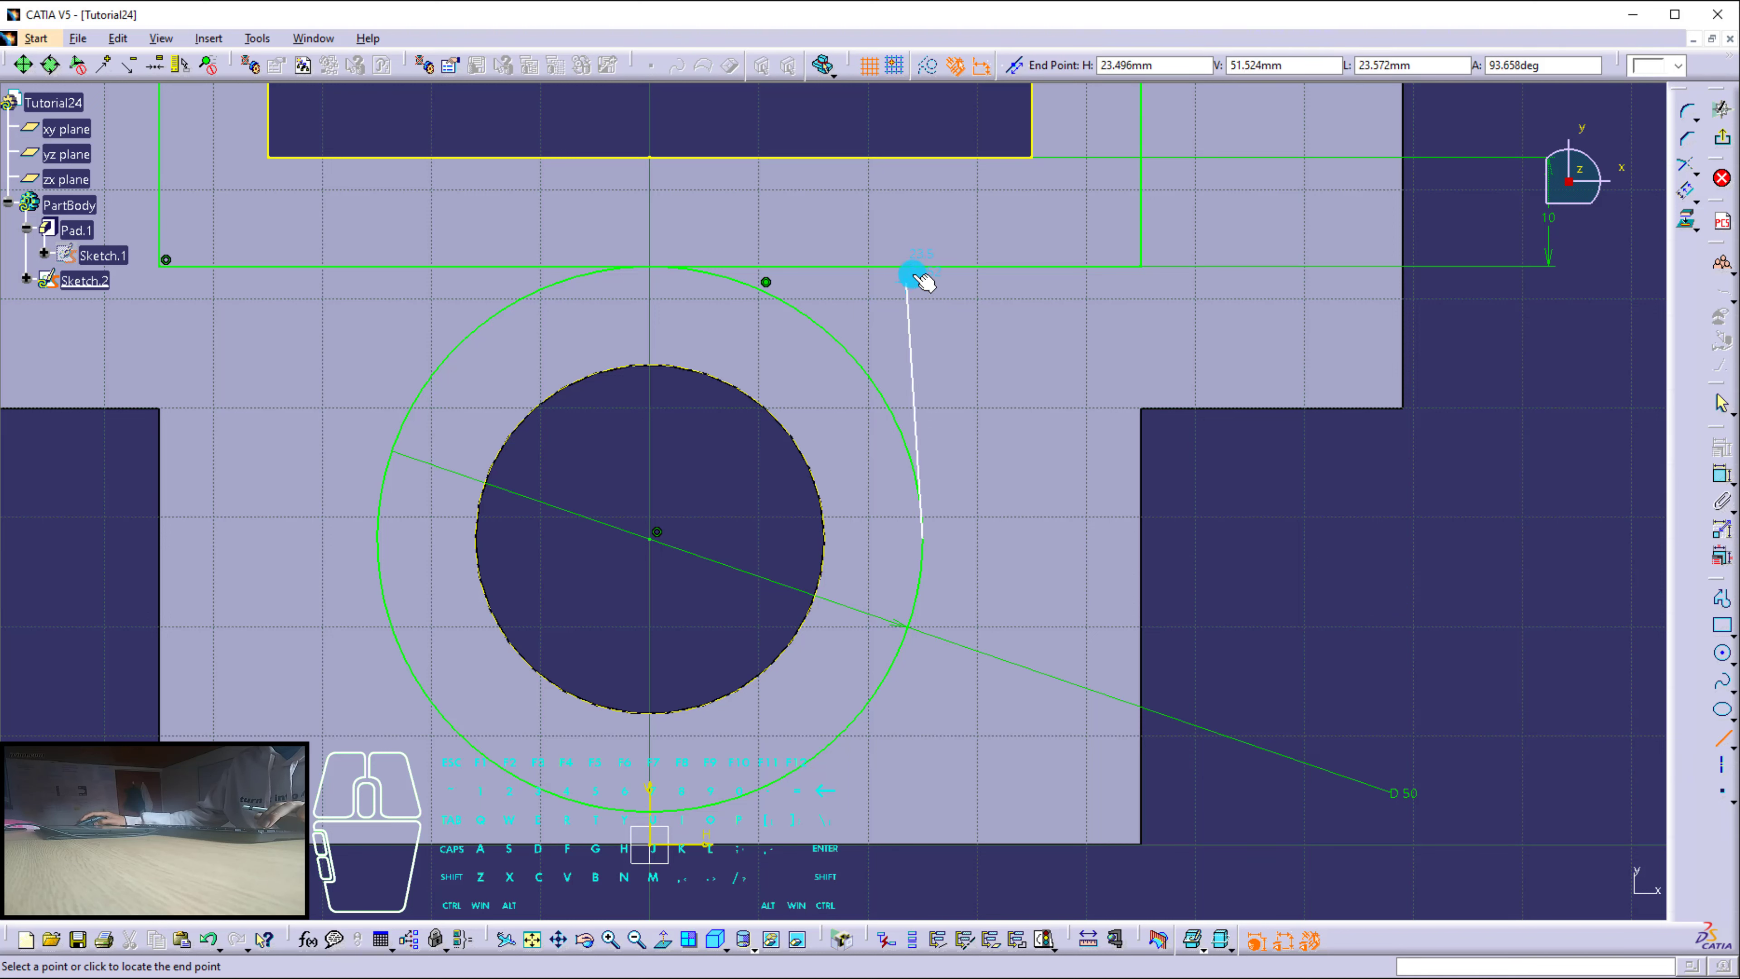
click(921, 267)
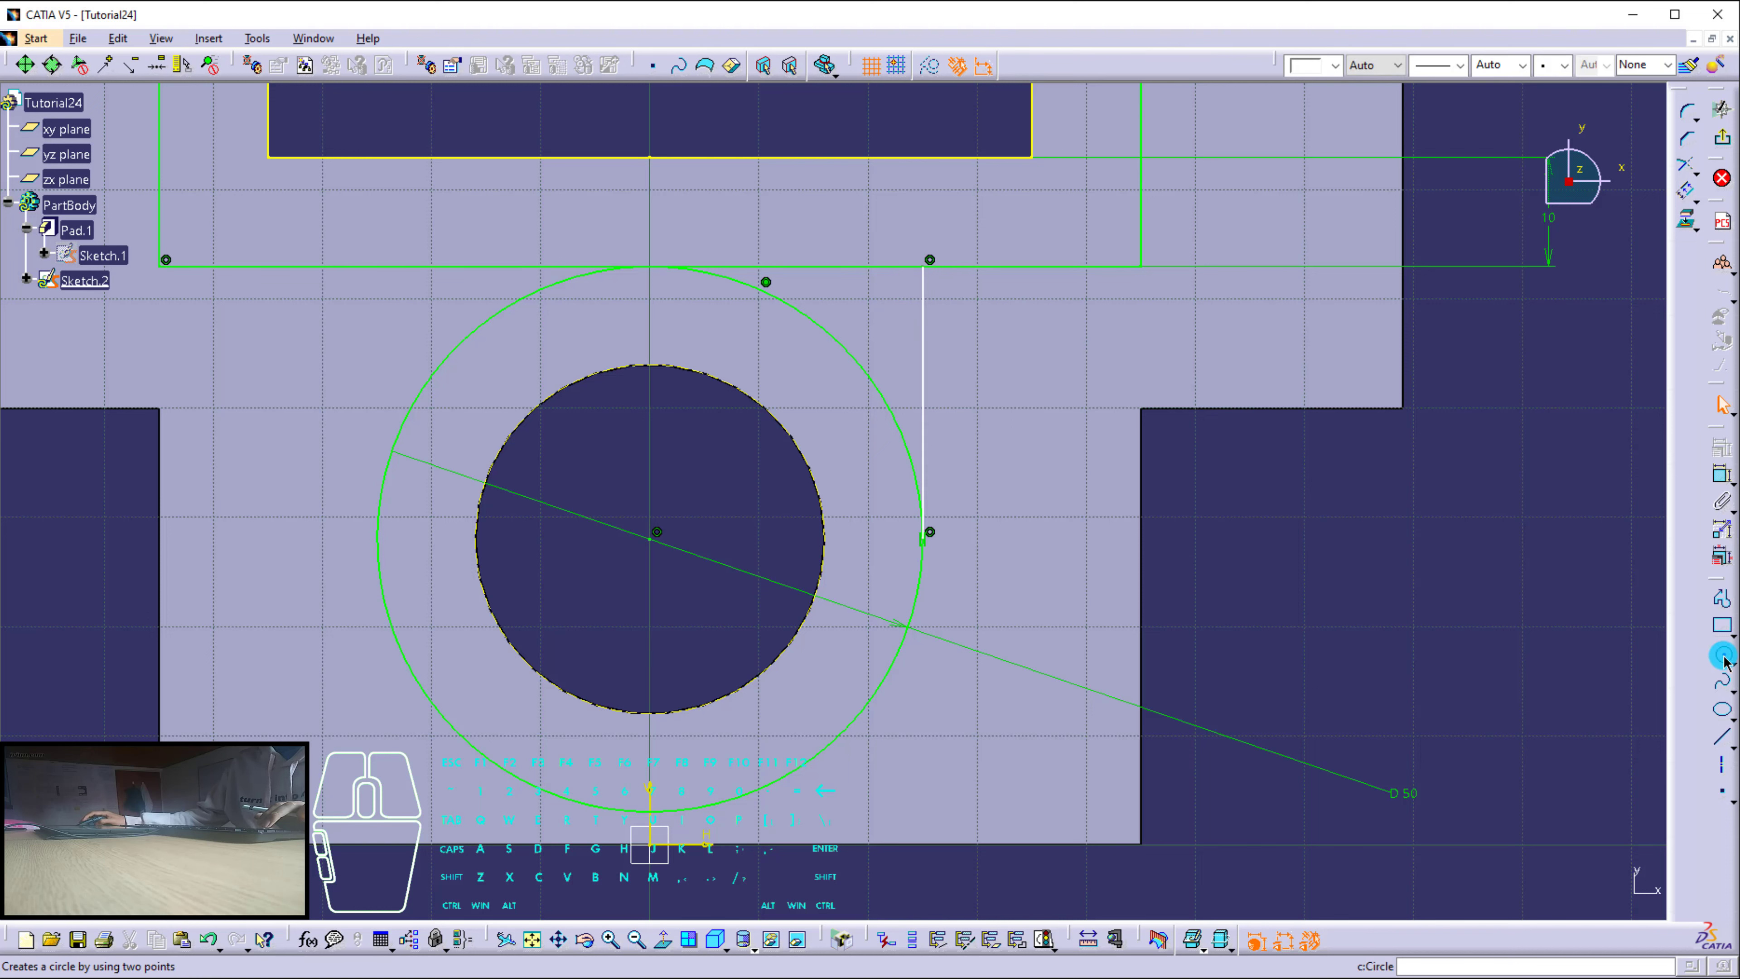
Pull the new line sideways to test whether its direction is constrained.
click(922, 332)
drag(923, 331, 784, 261)
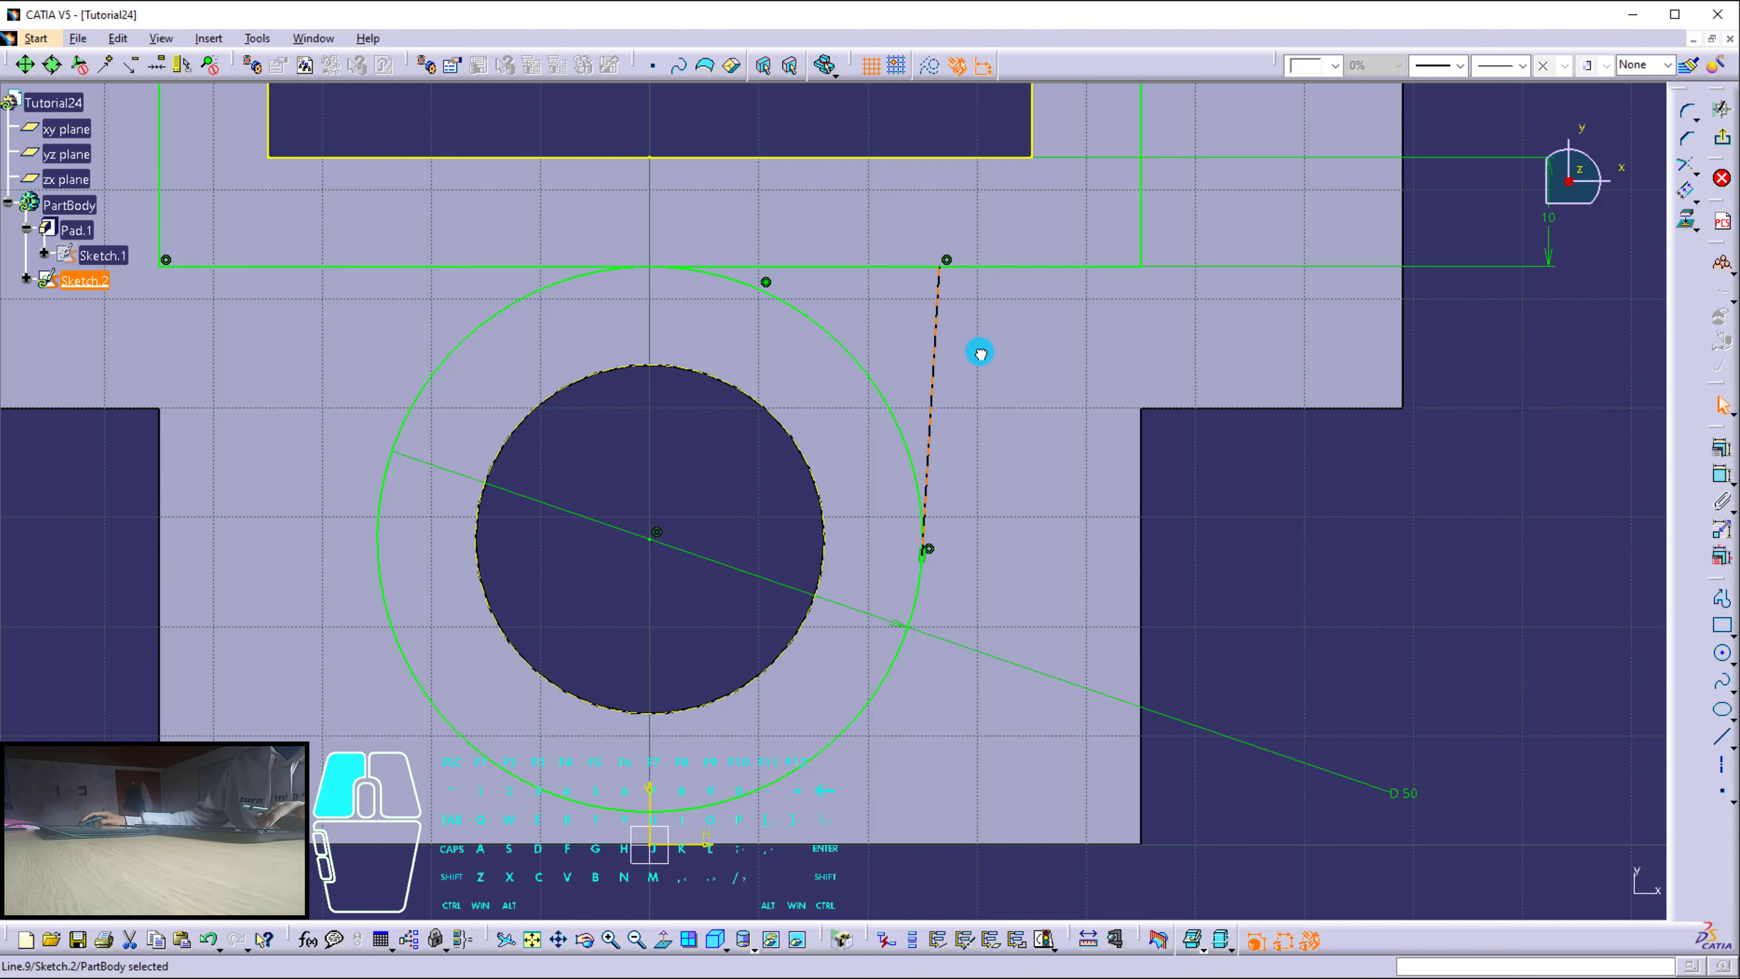
drag(980, 353, 970, 345)
click(1153, 486)
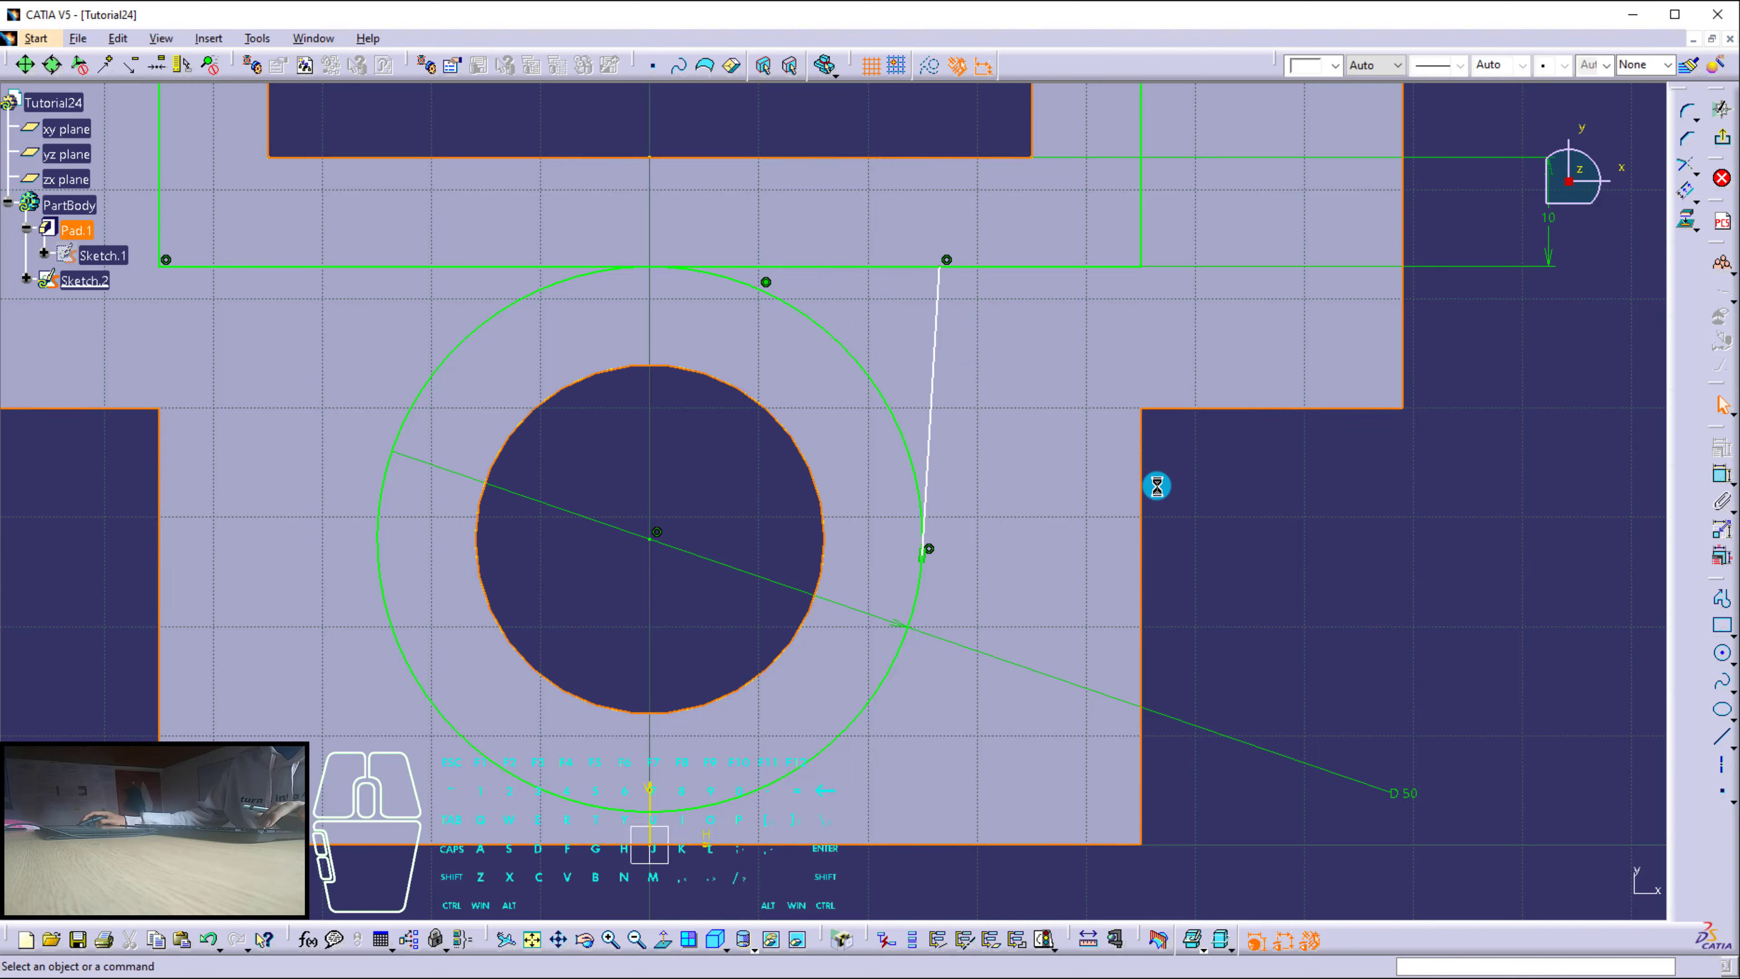
Try to apply a horizontal constraint to the line between the circle and the band's bottom line.
right_click(930, 358)
mouse_move(1040, 648)
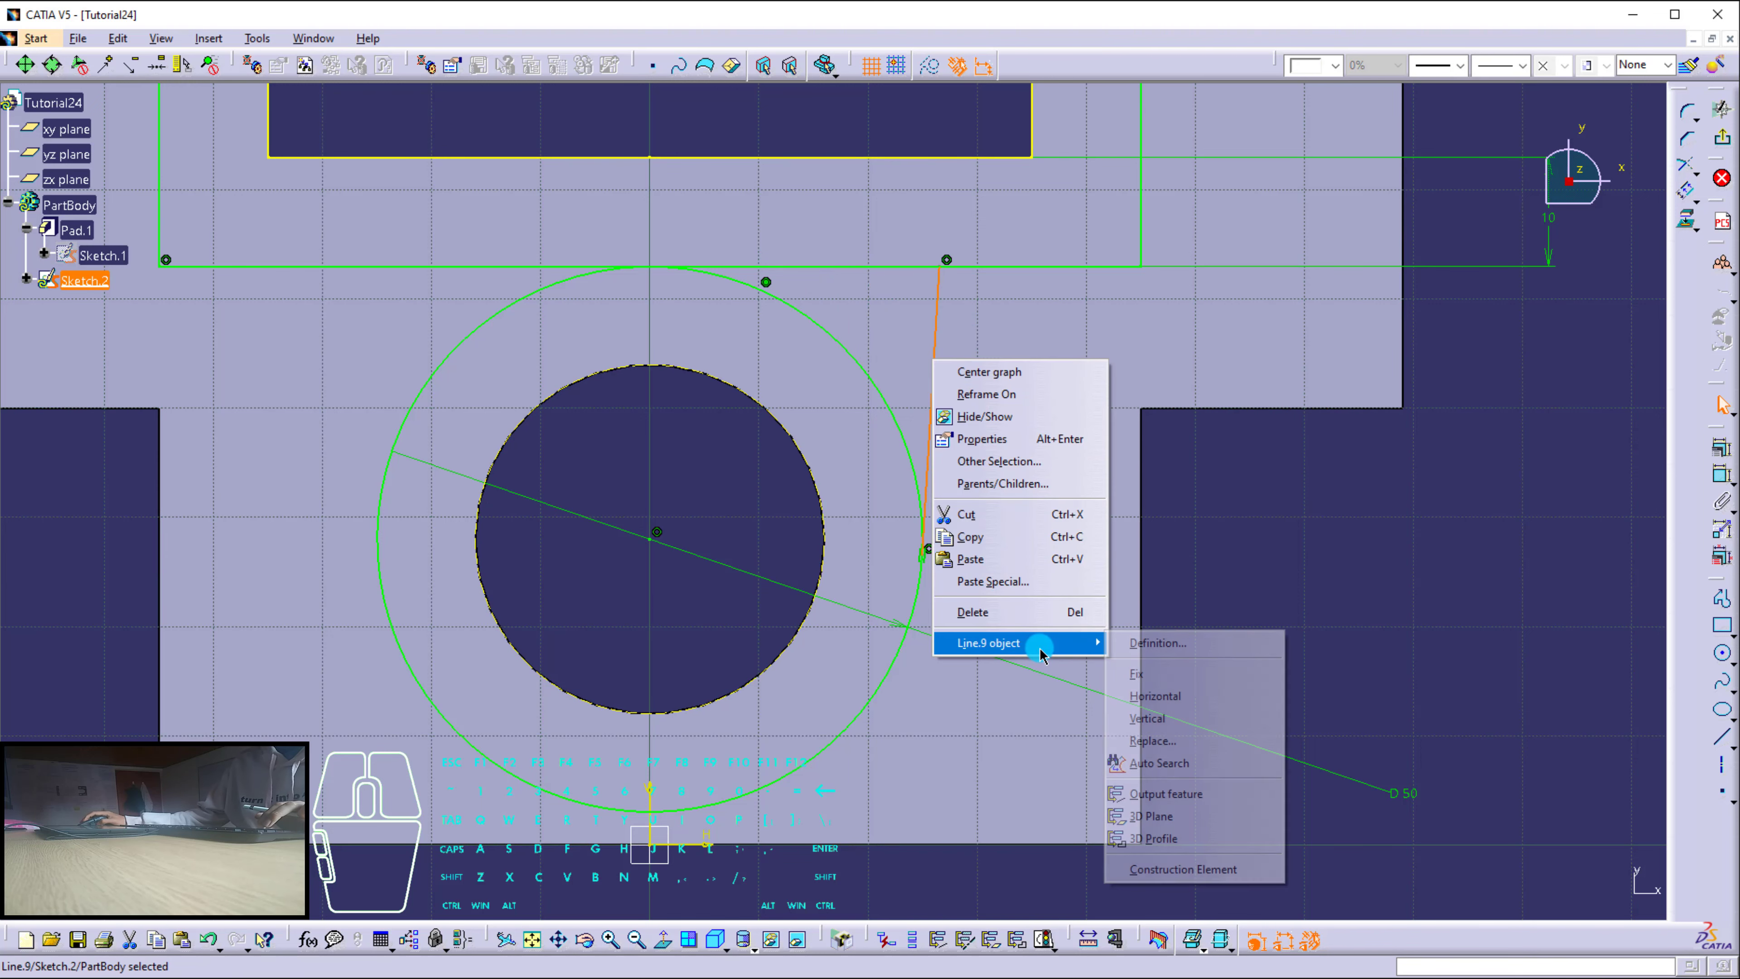
click(1205, 694)
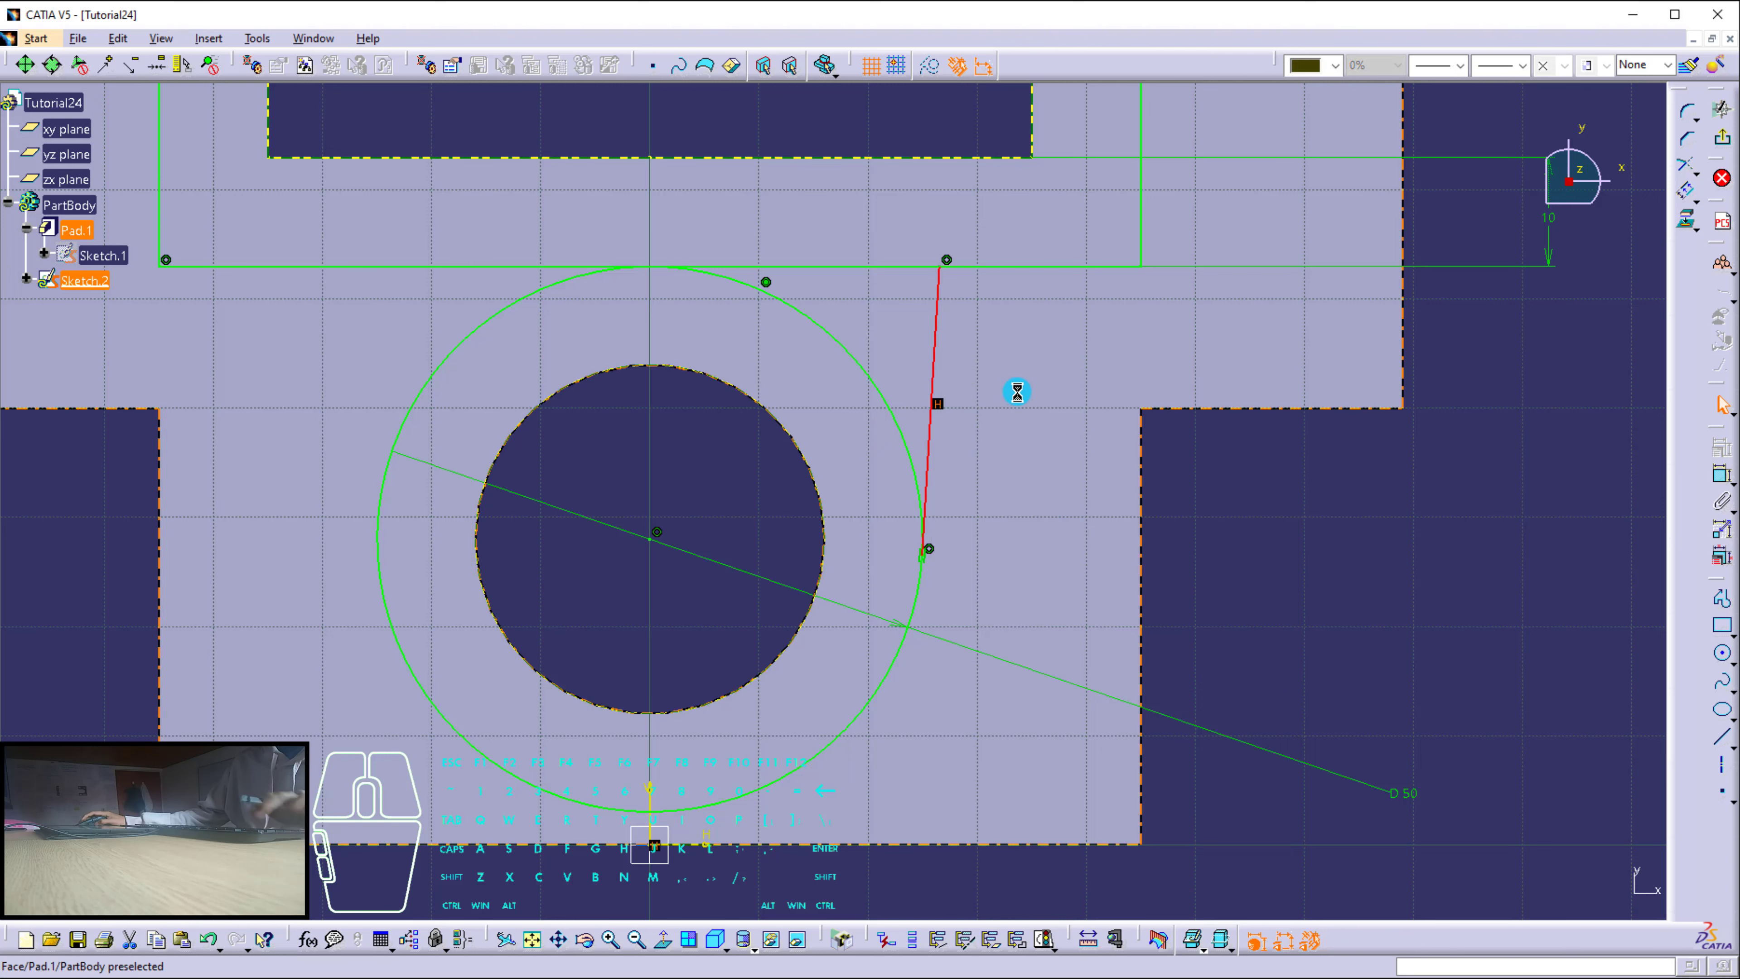
Apply a vertical constraint to the line joining the circle's right side to the band's bottom line.
click(934, 390)
right_click(935, 392)
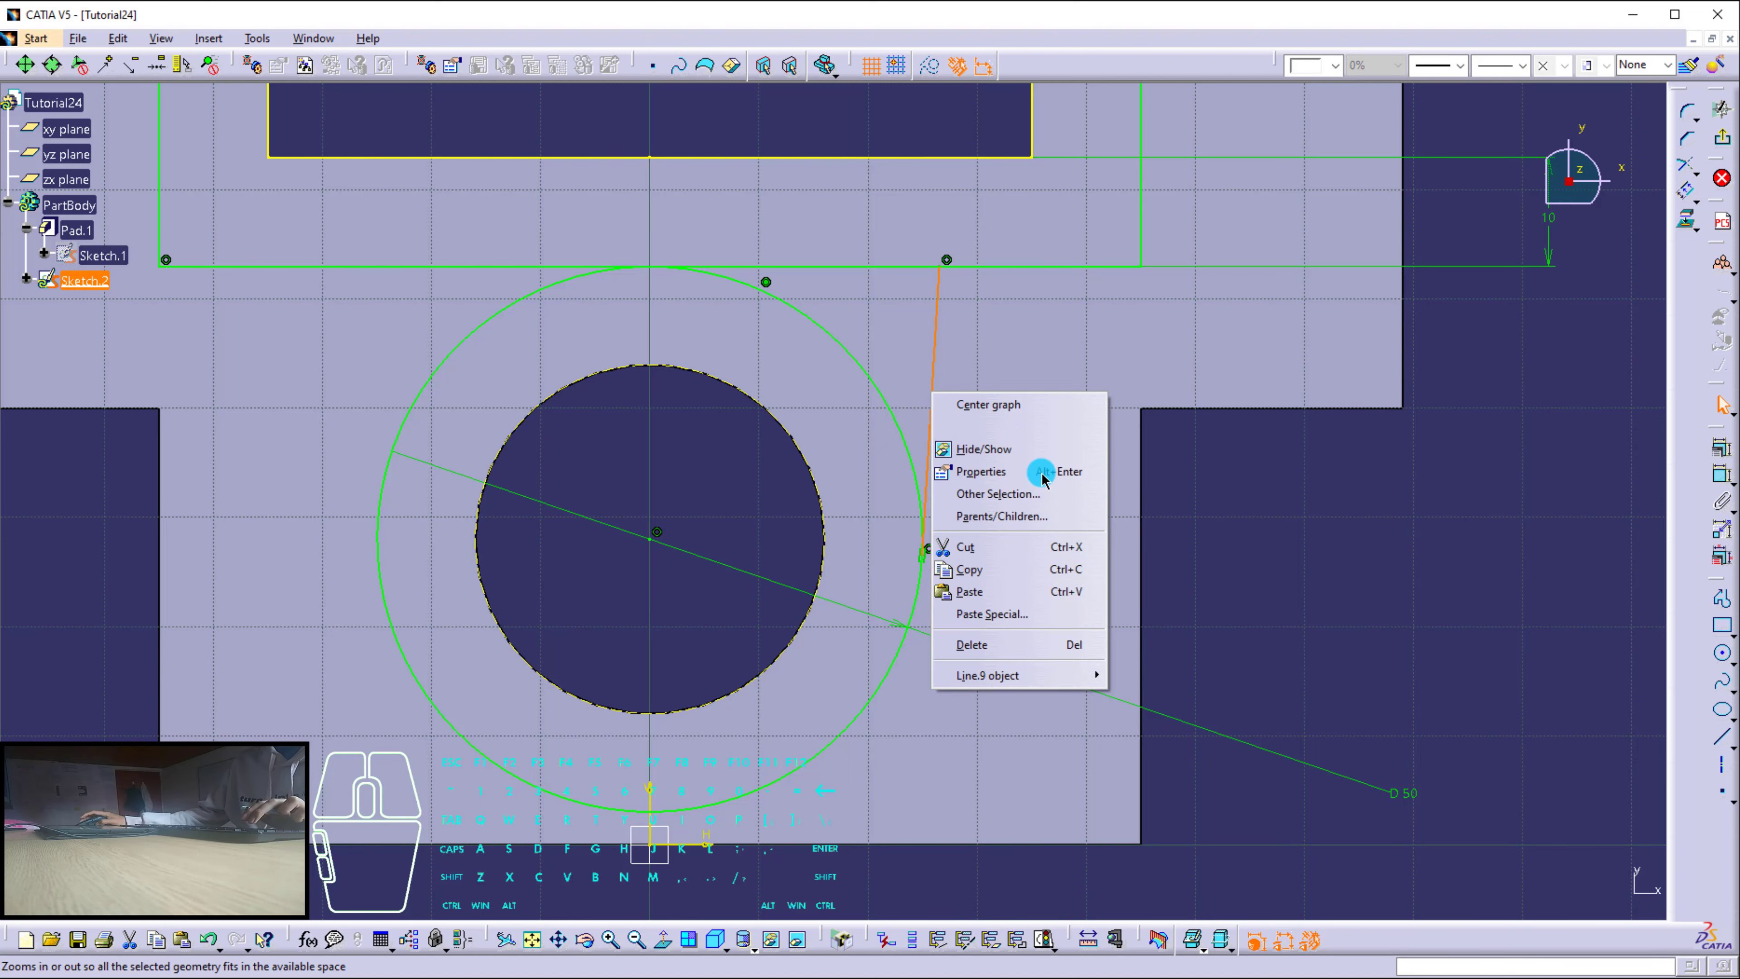
mouse_move(1069, 675)
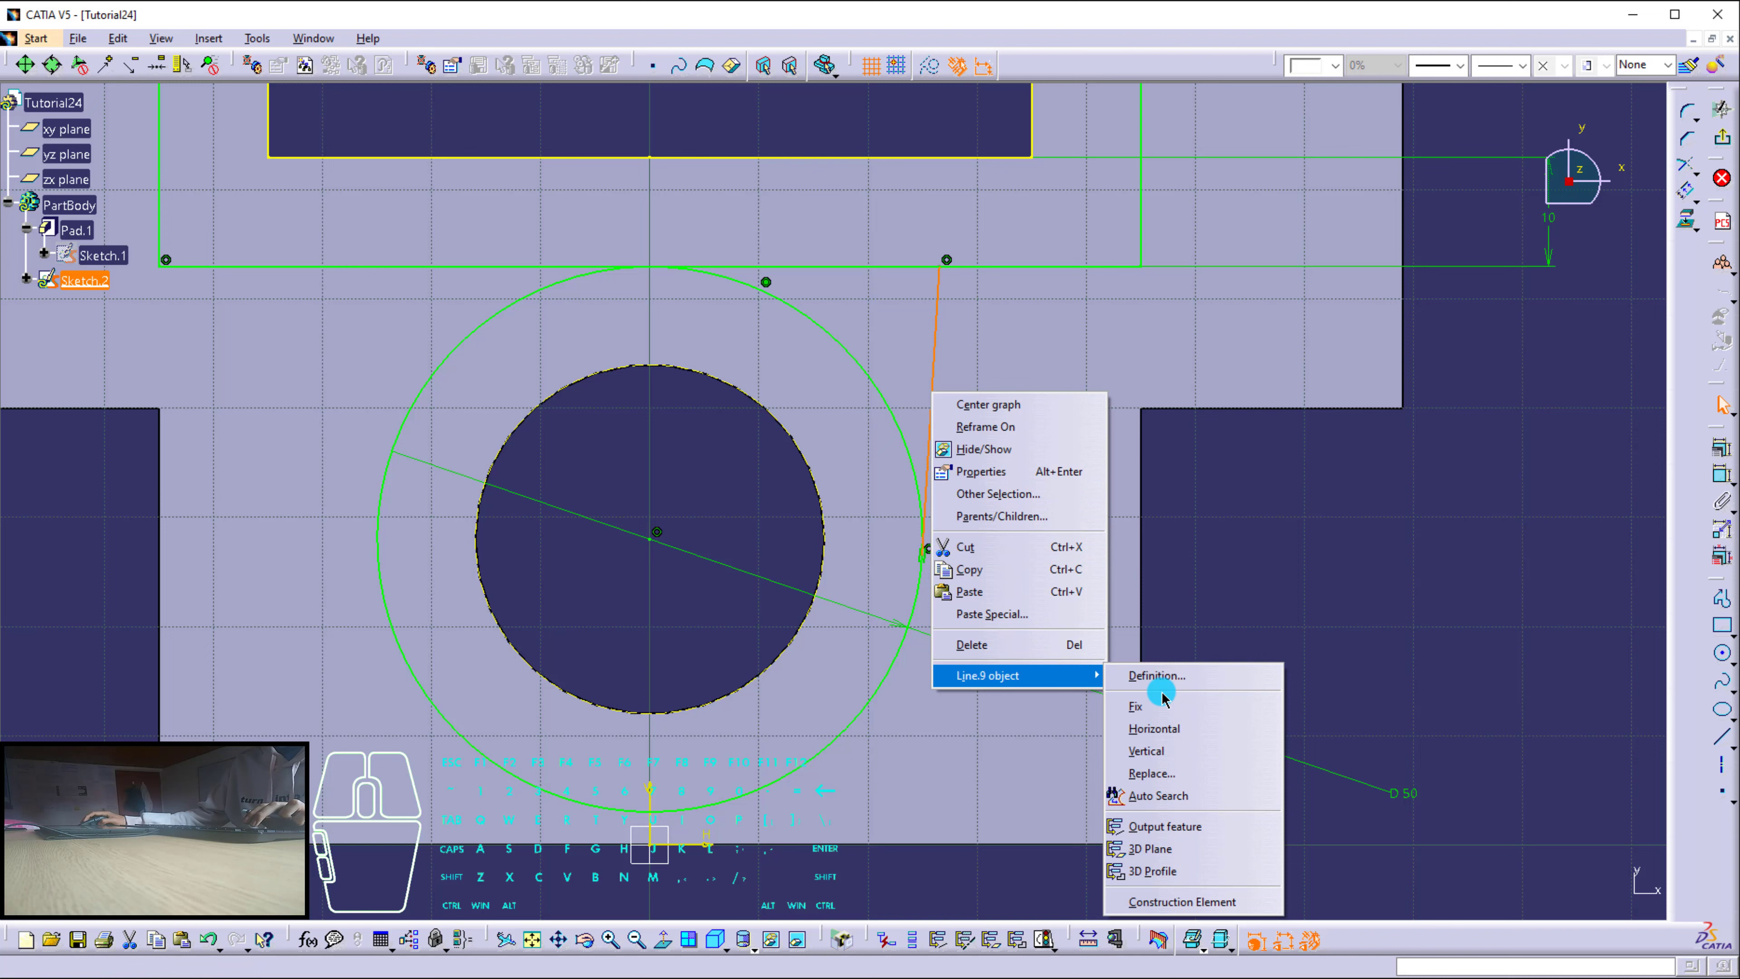
click(1178, 751)
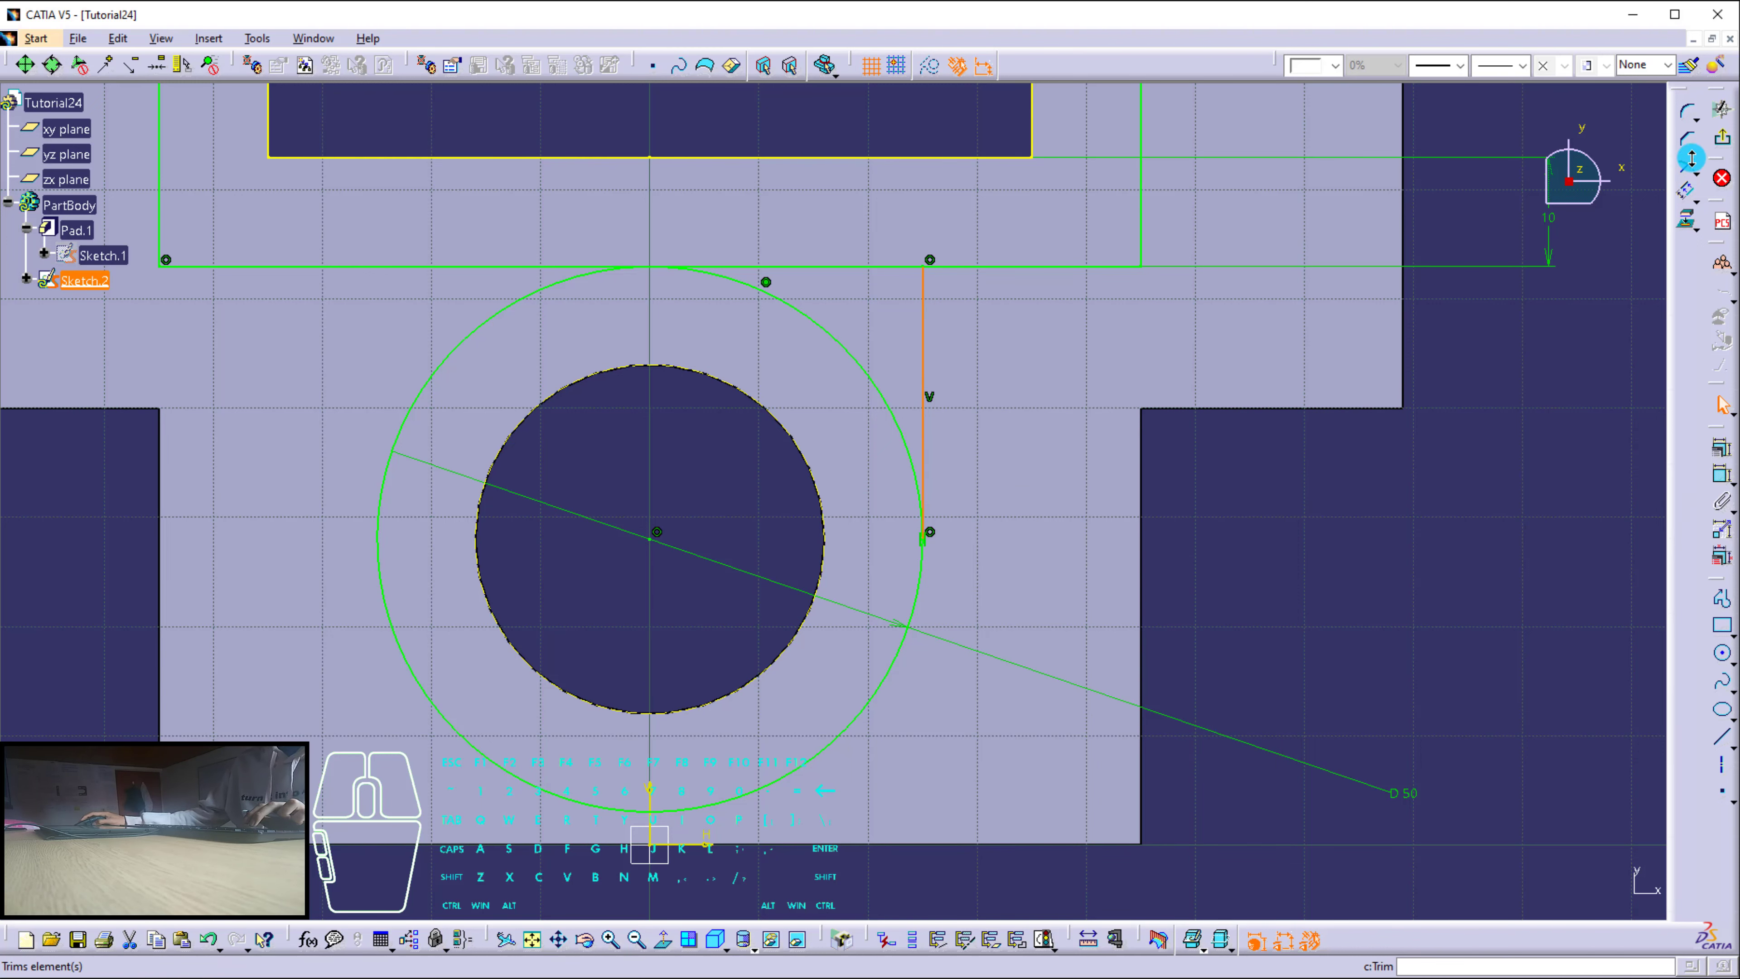
Mirror the vertical line about the sketch's vertical axis onto the circle's left side.
click(1700, 176)
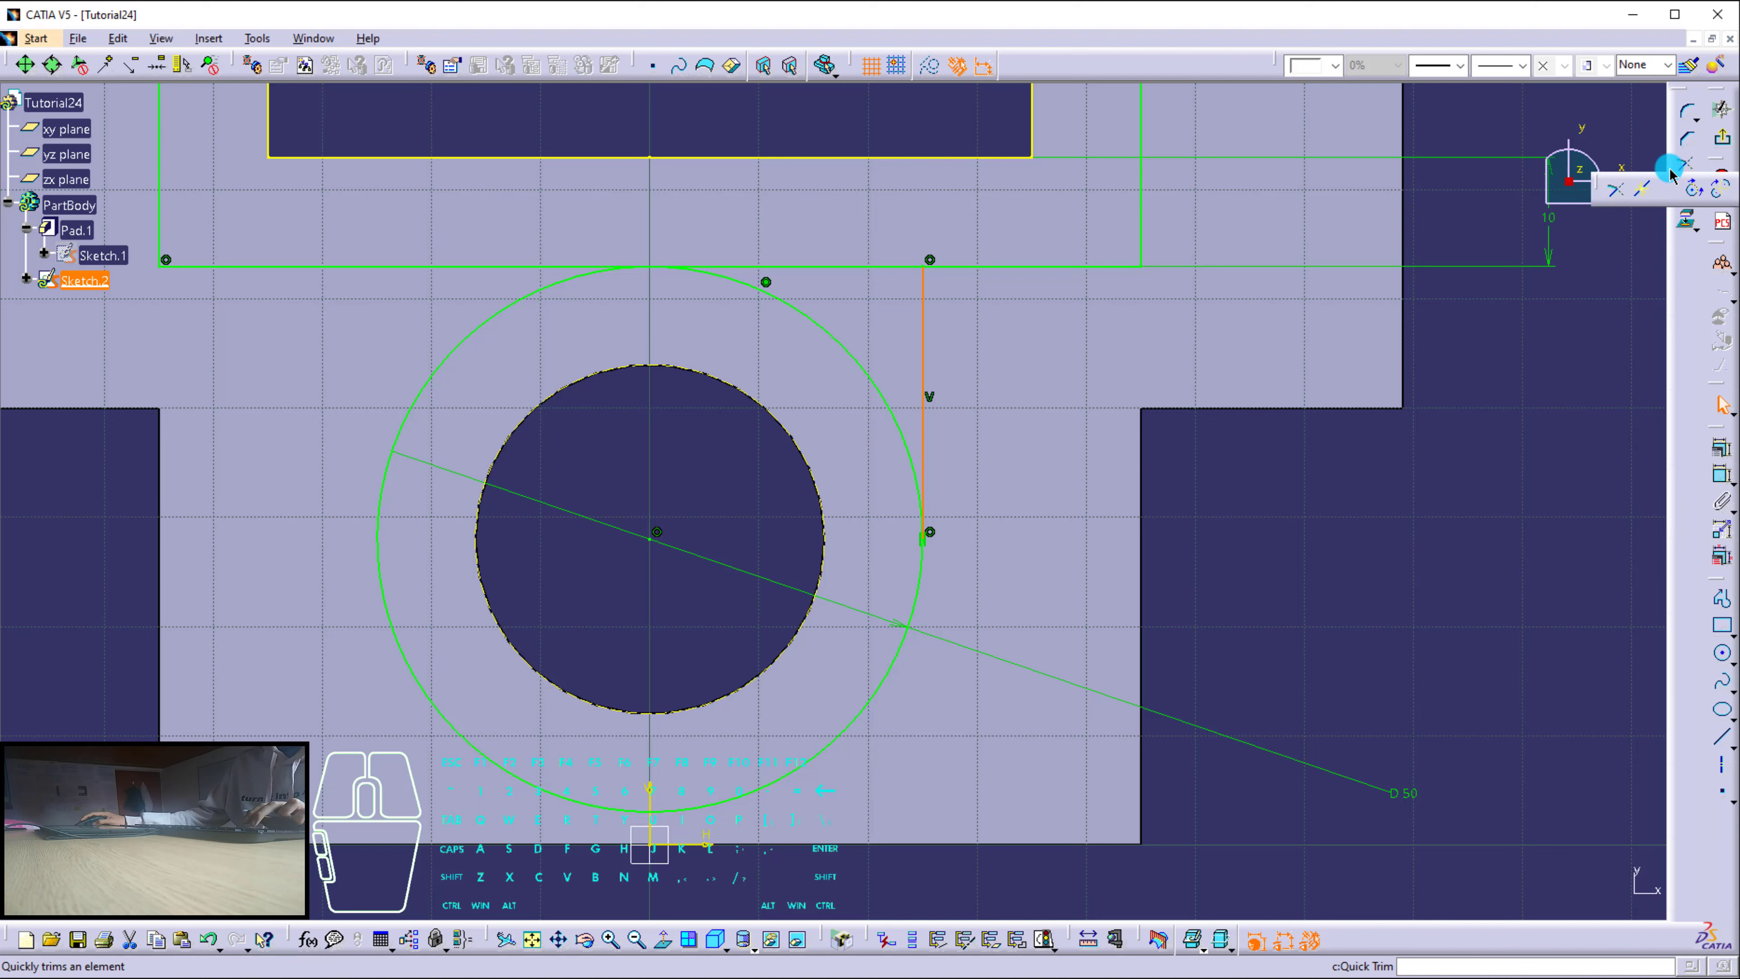
click(1683, 196)
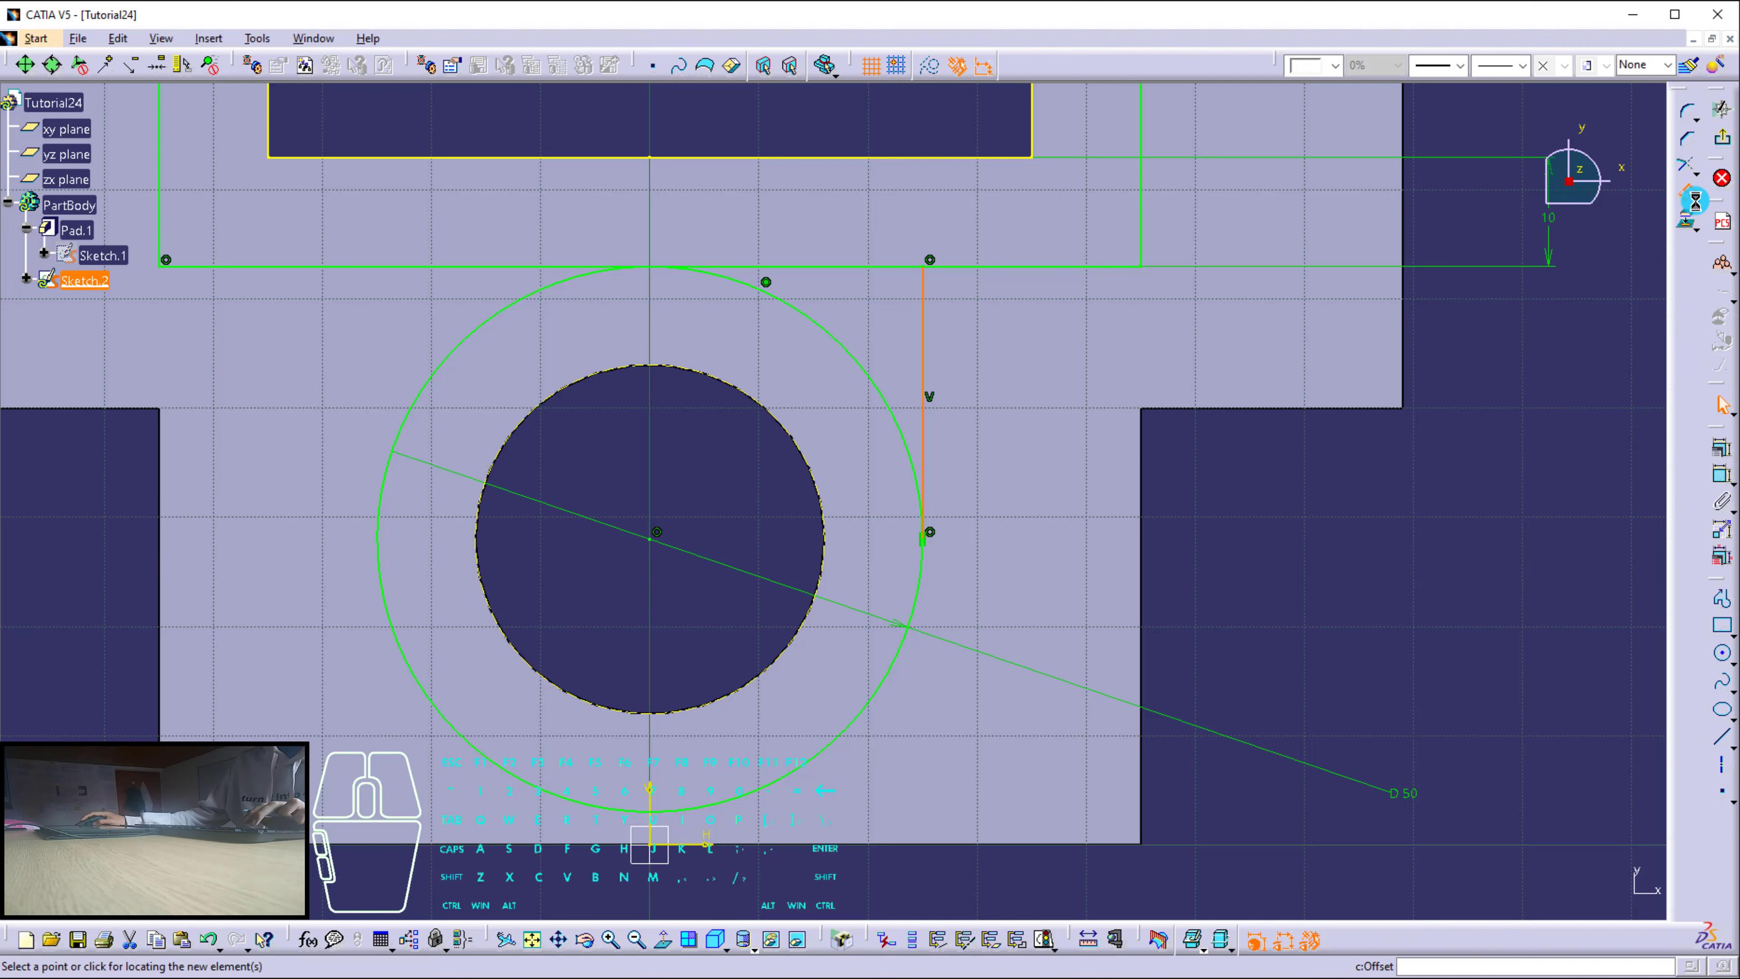
click(1694, 197)
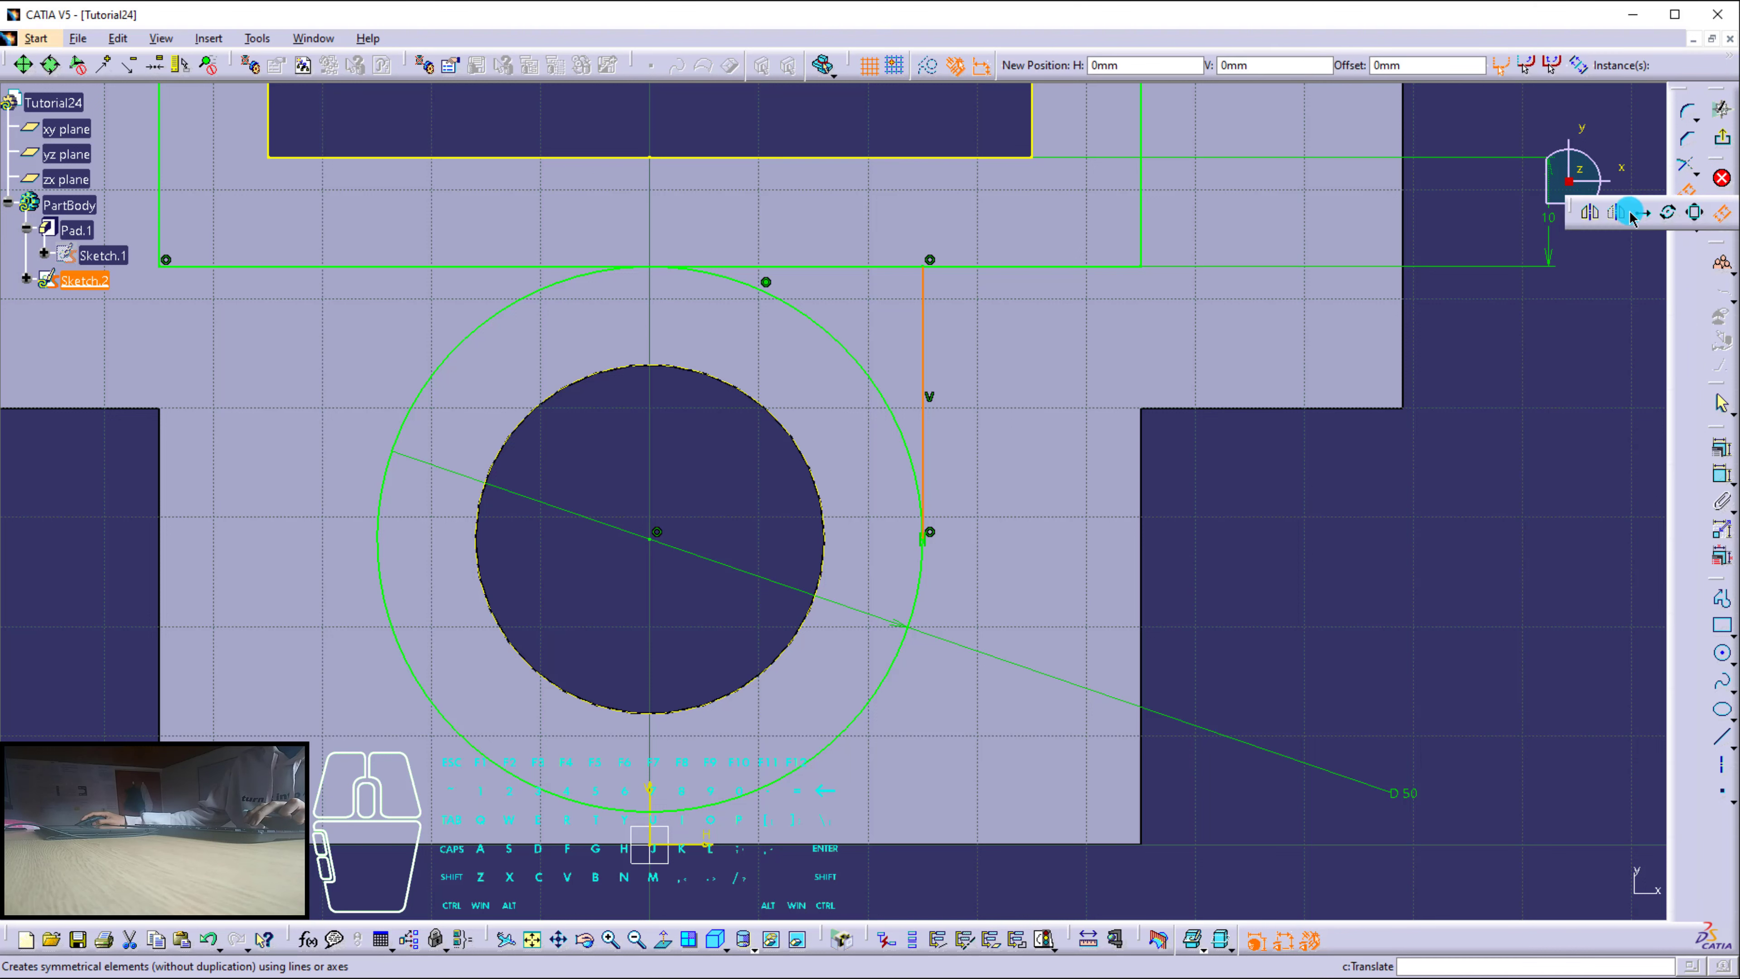
click(1596, 214)
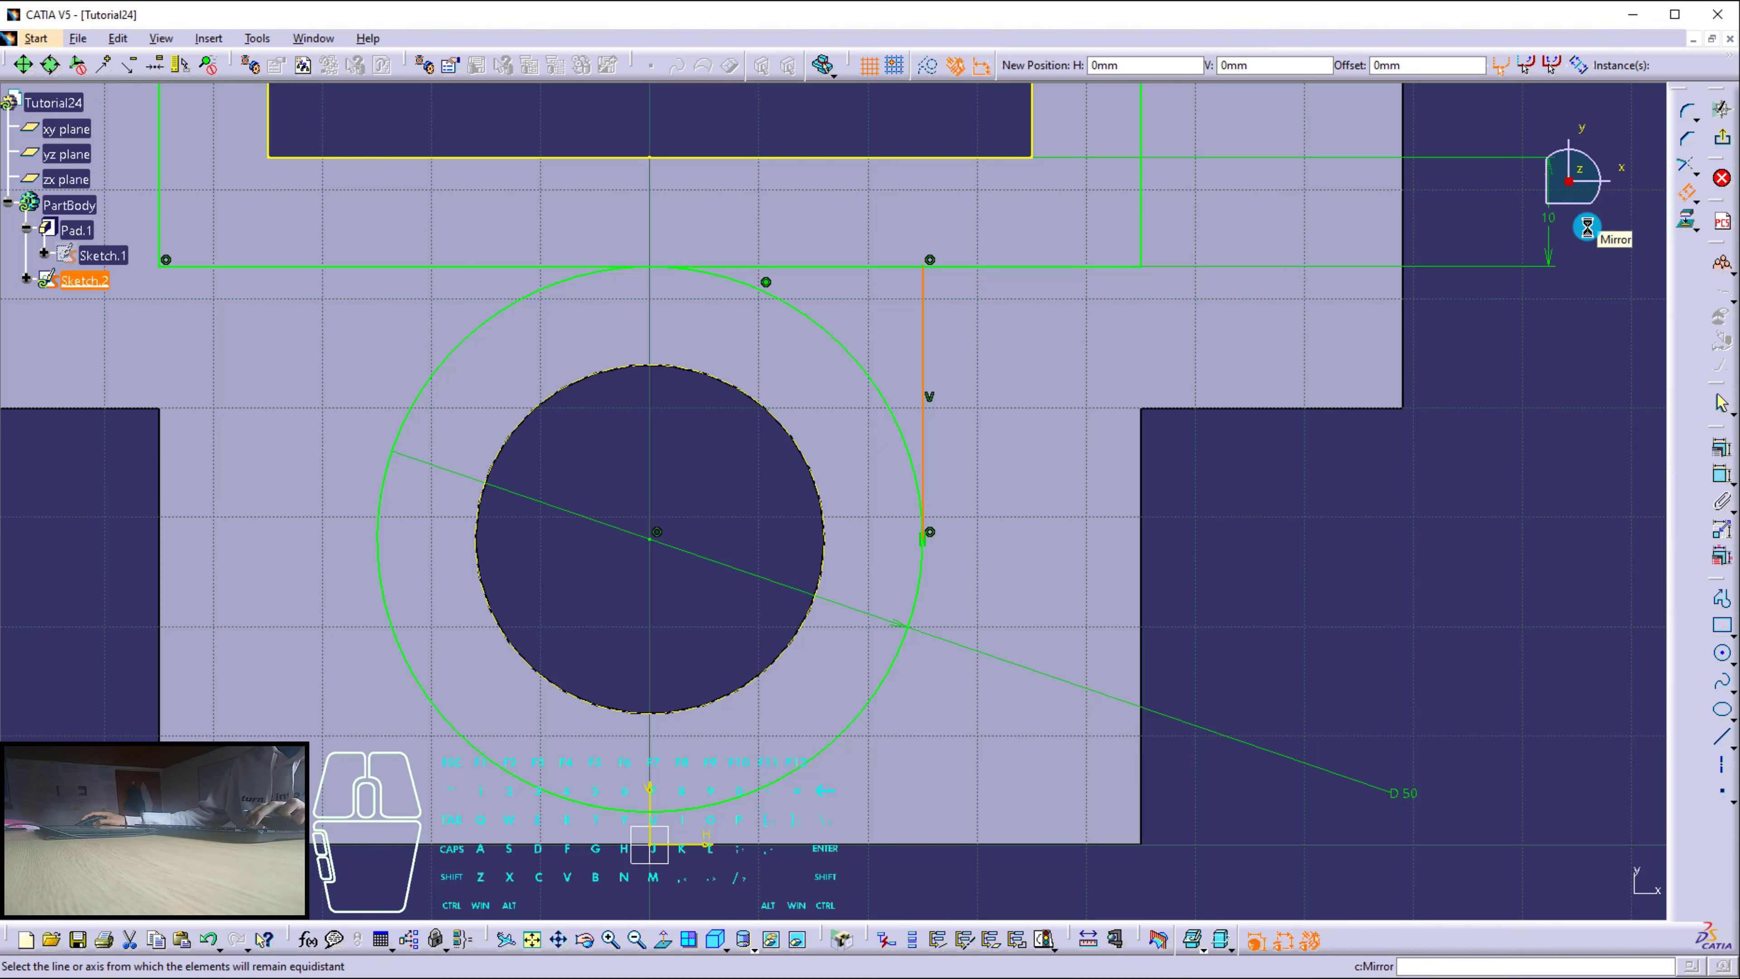
click(652, 796)
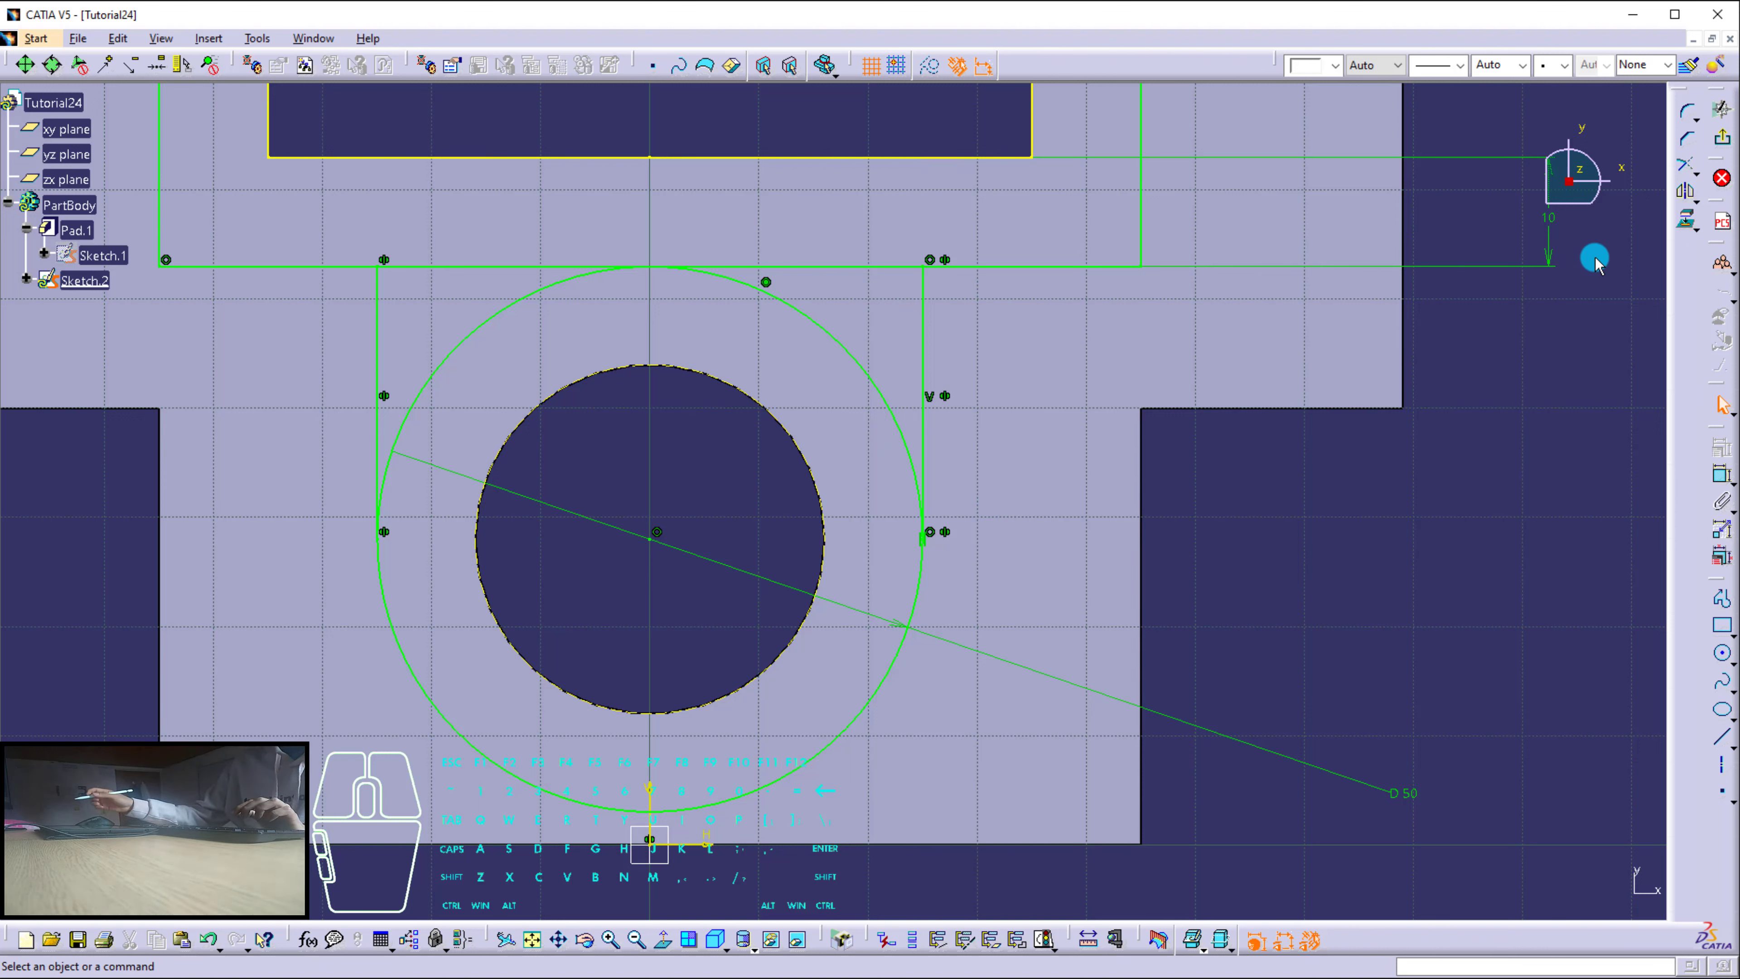
Start trimming the sketch profile.
click(1699, 177)
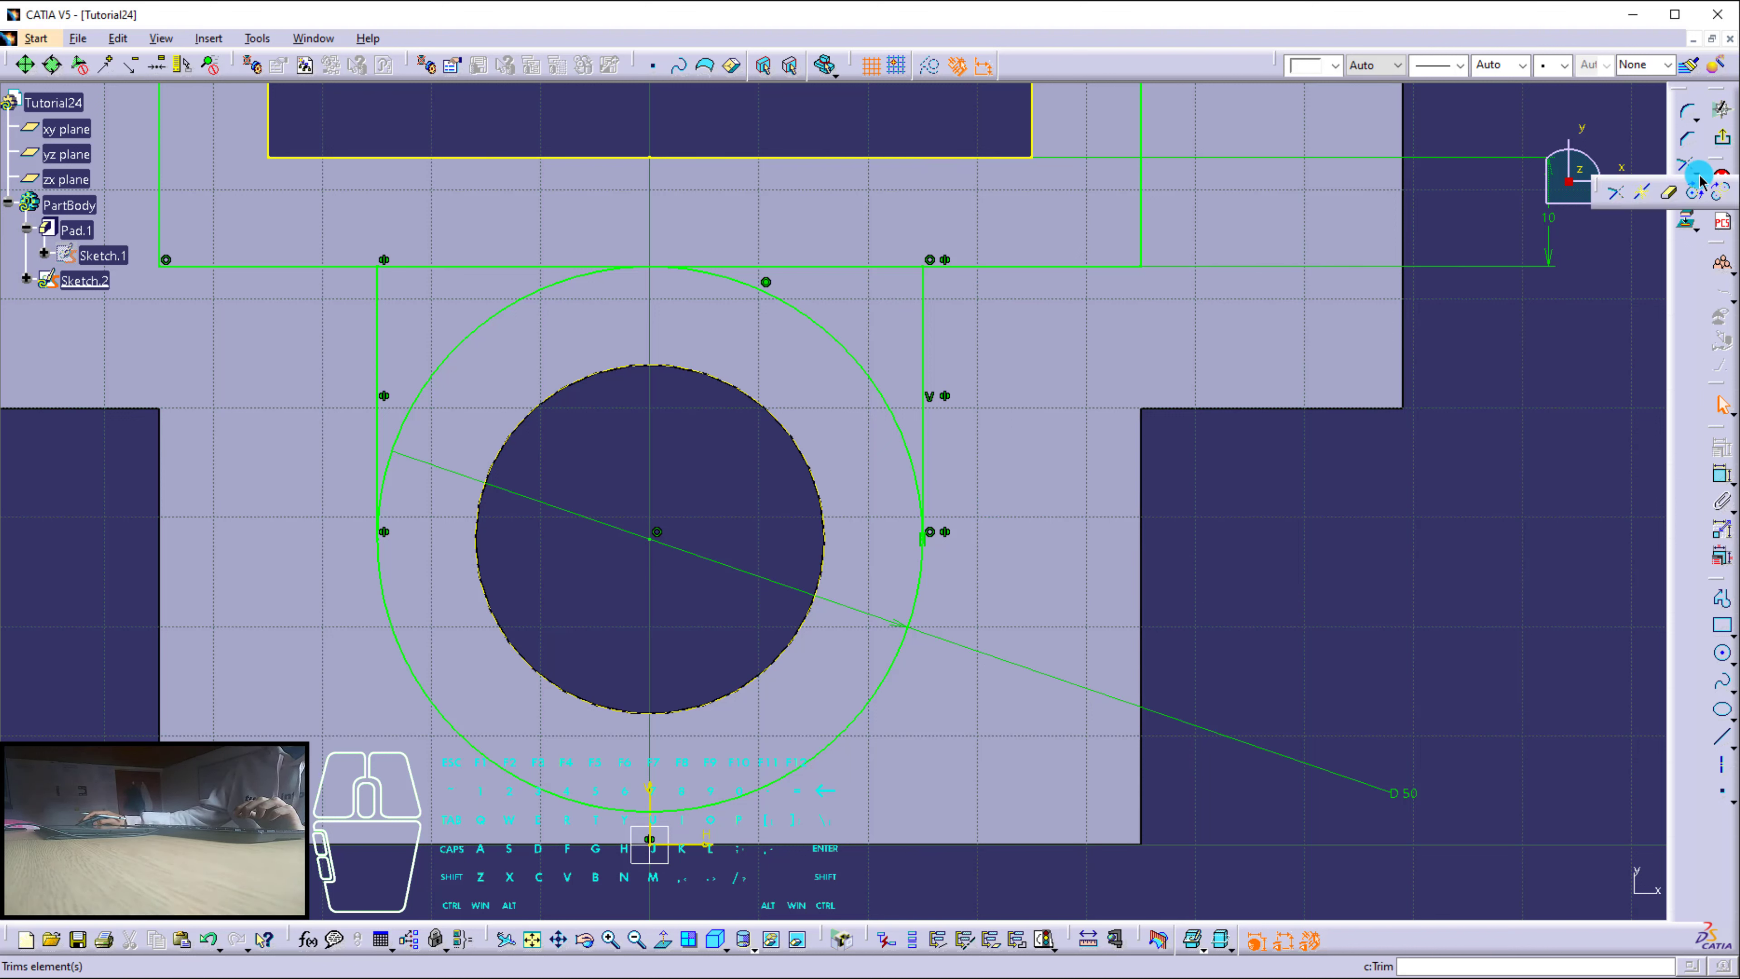
Trim away the horizontal line between the two vertical lines and the lower half of the 50 mm circle.
click(1665, 198)
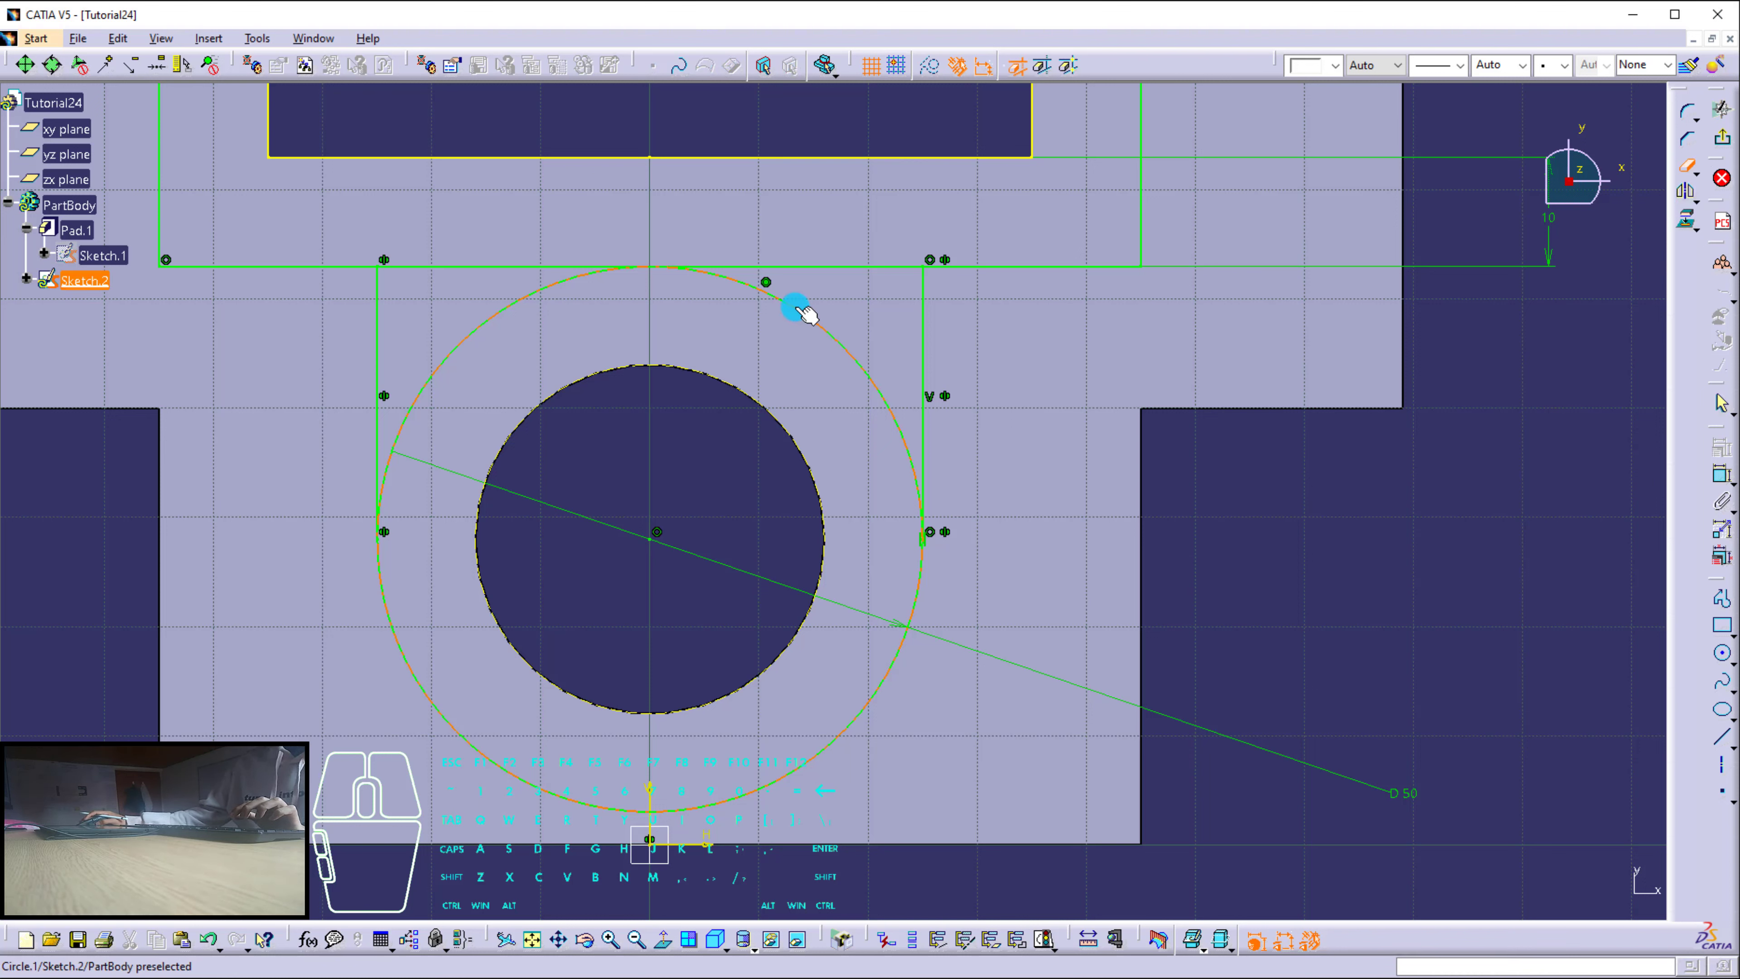
click(808, 266)
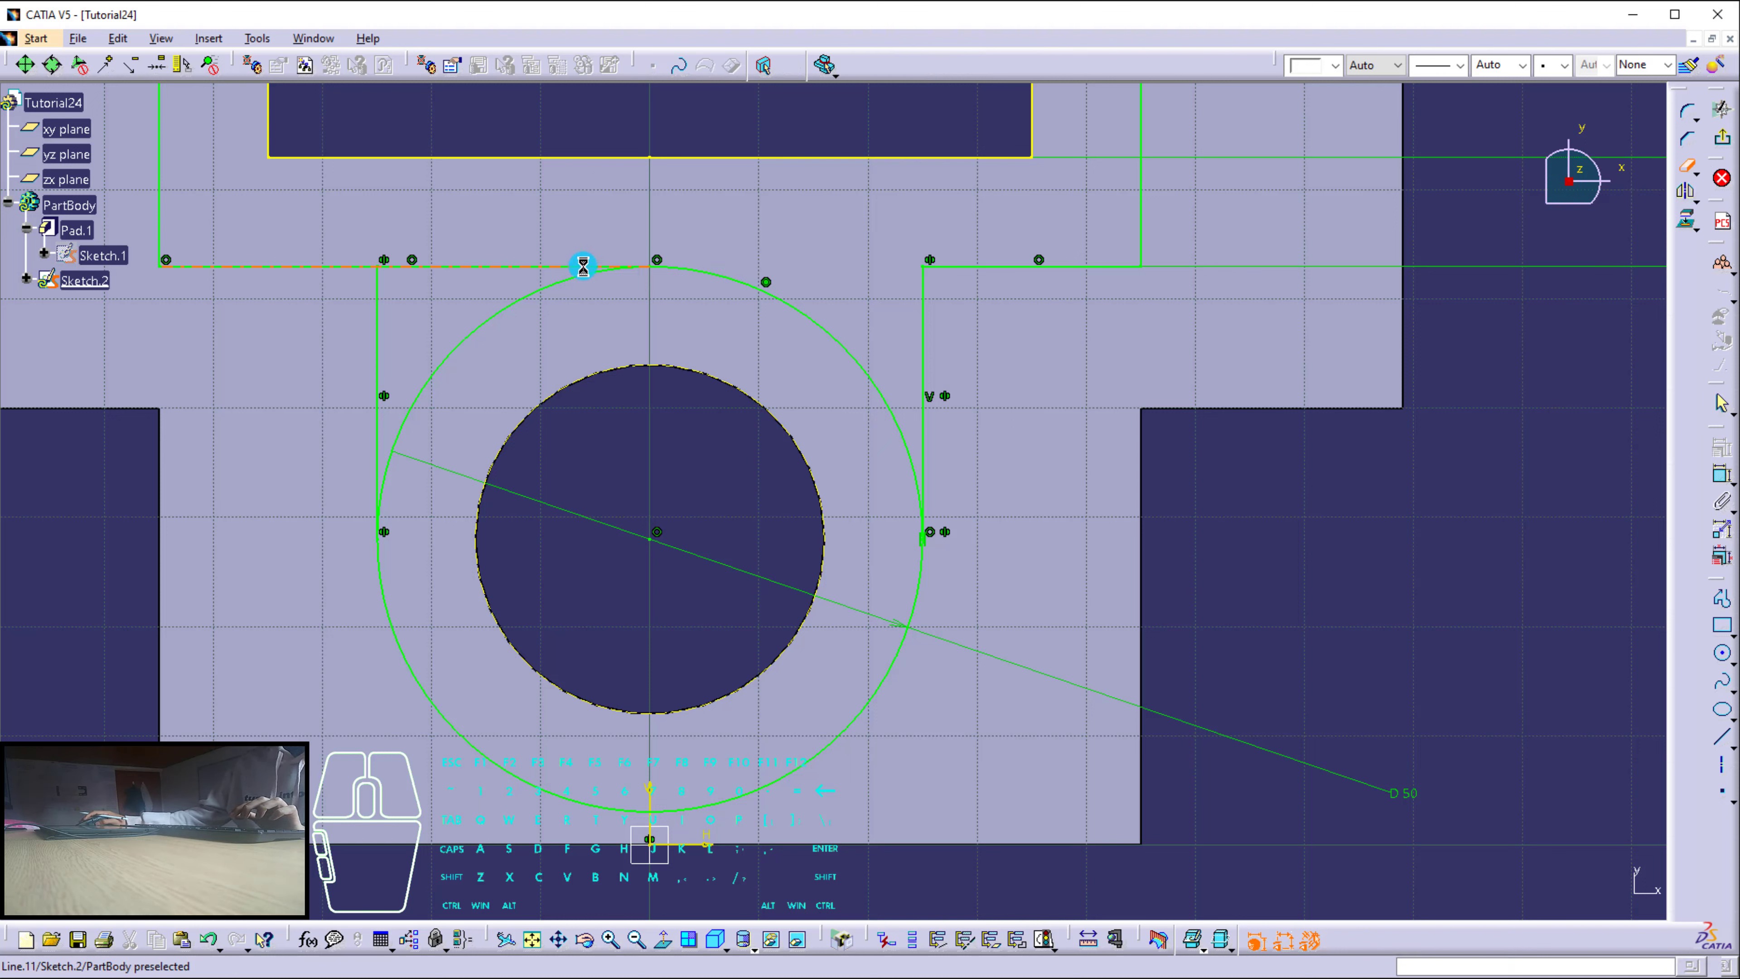
click(549, 265)
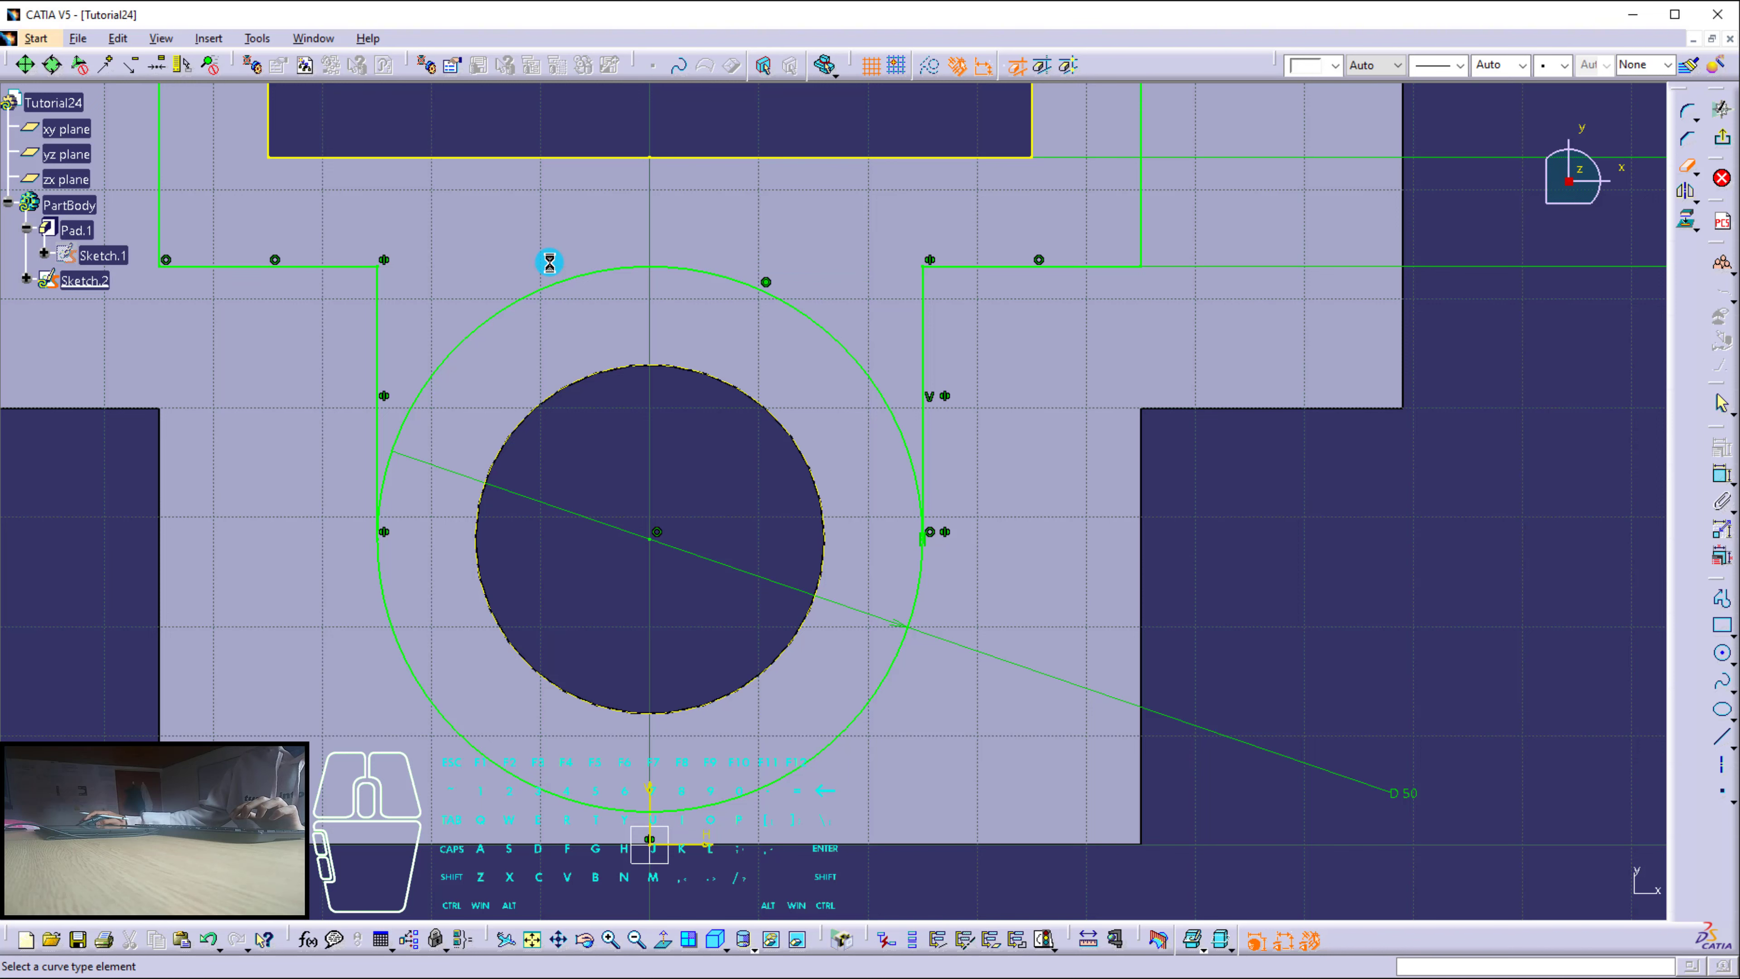
click(918, 603)
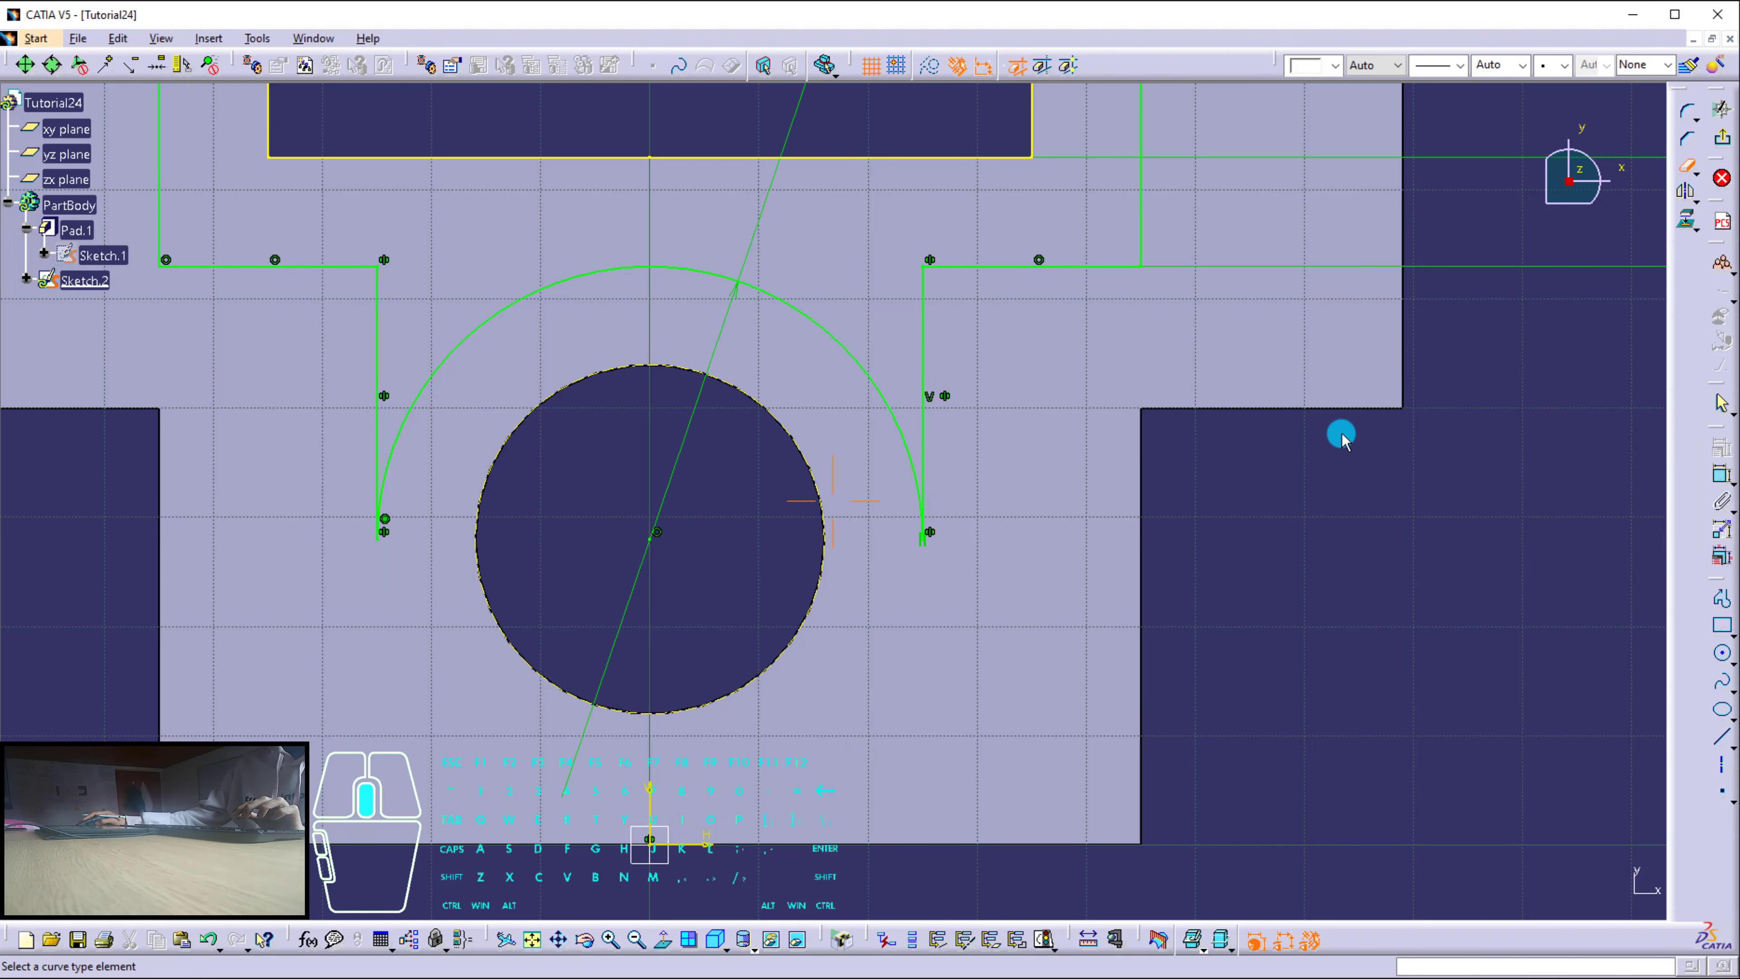
Close the sketch and extrude its stepped profile with the arc cutout upward 25 mm as a pad.
middle_drag(1341, 439, 1215, 466)
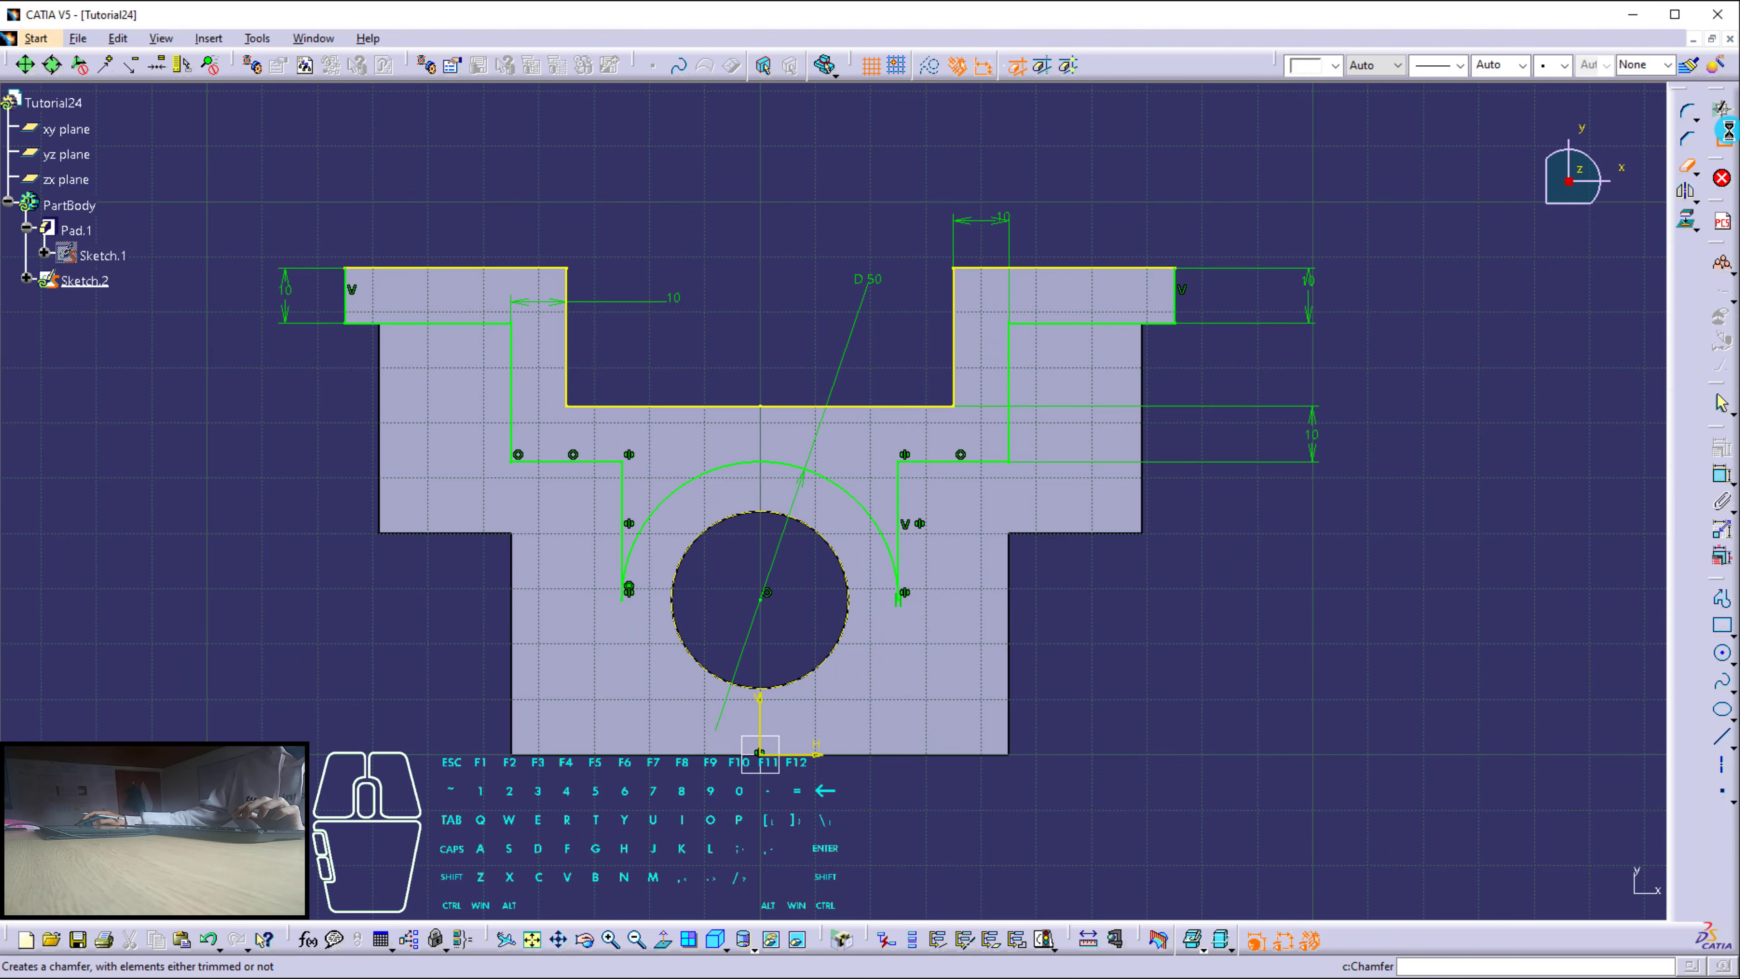
click(1719, 147)
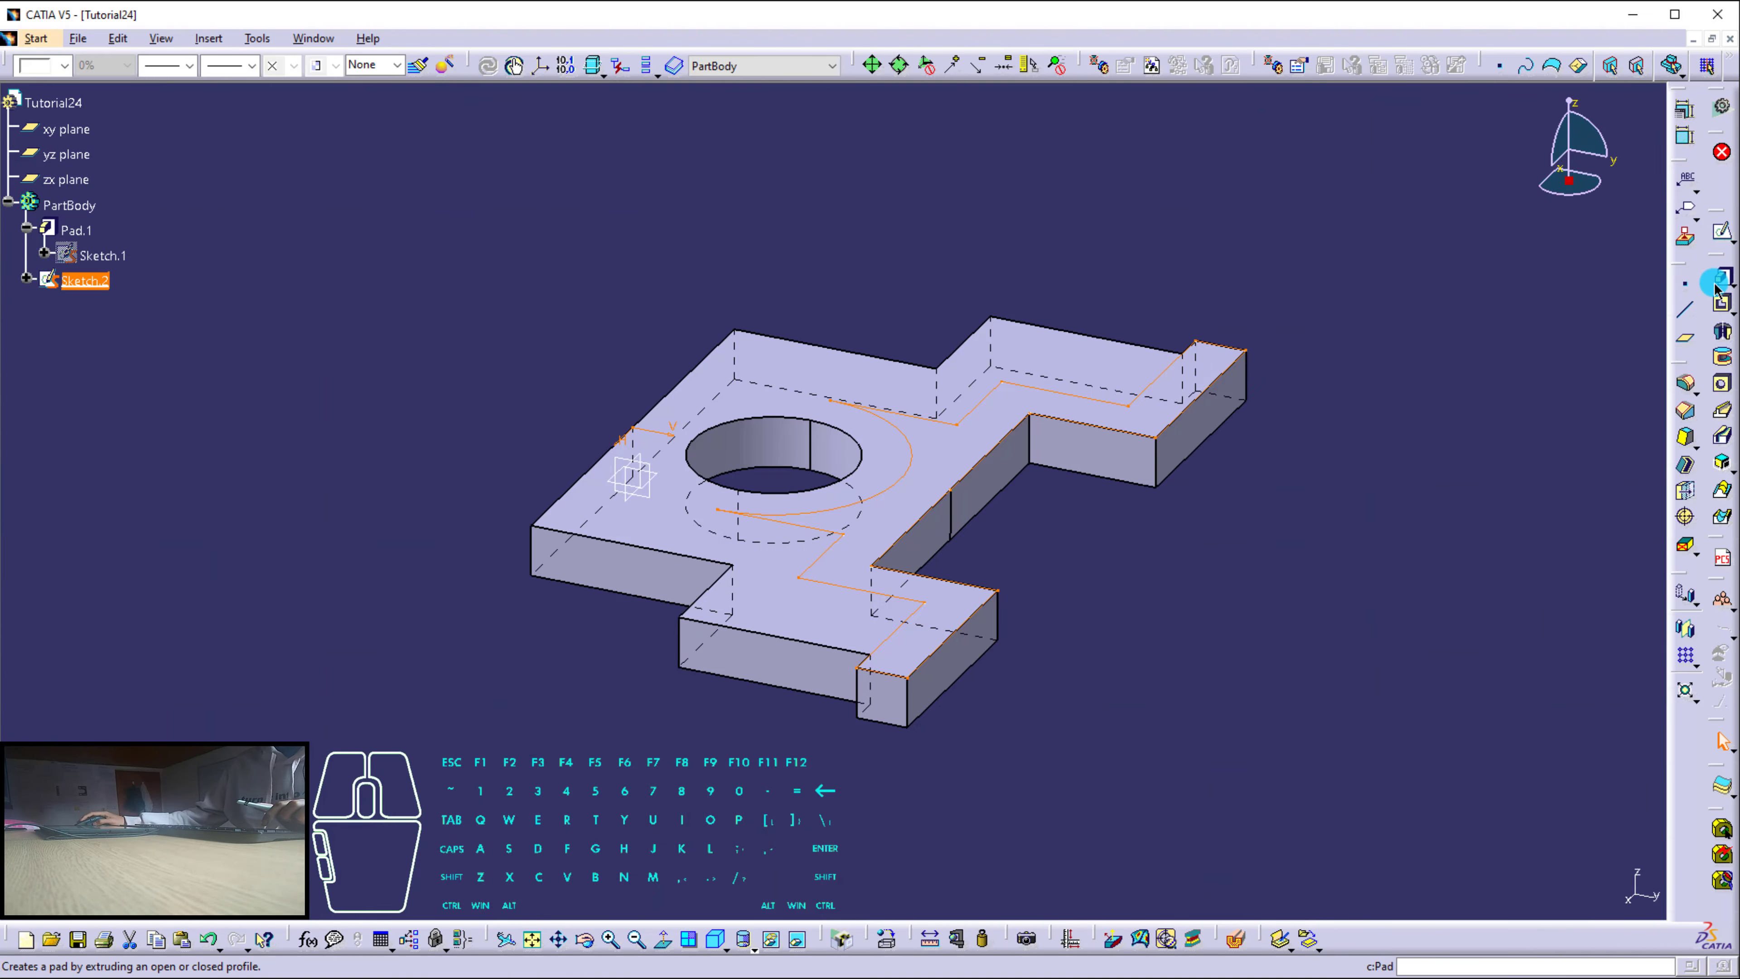
click(1722, 275)
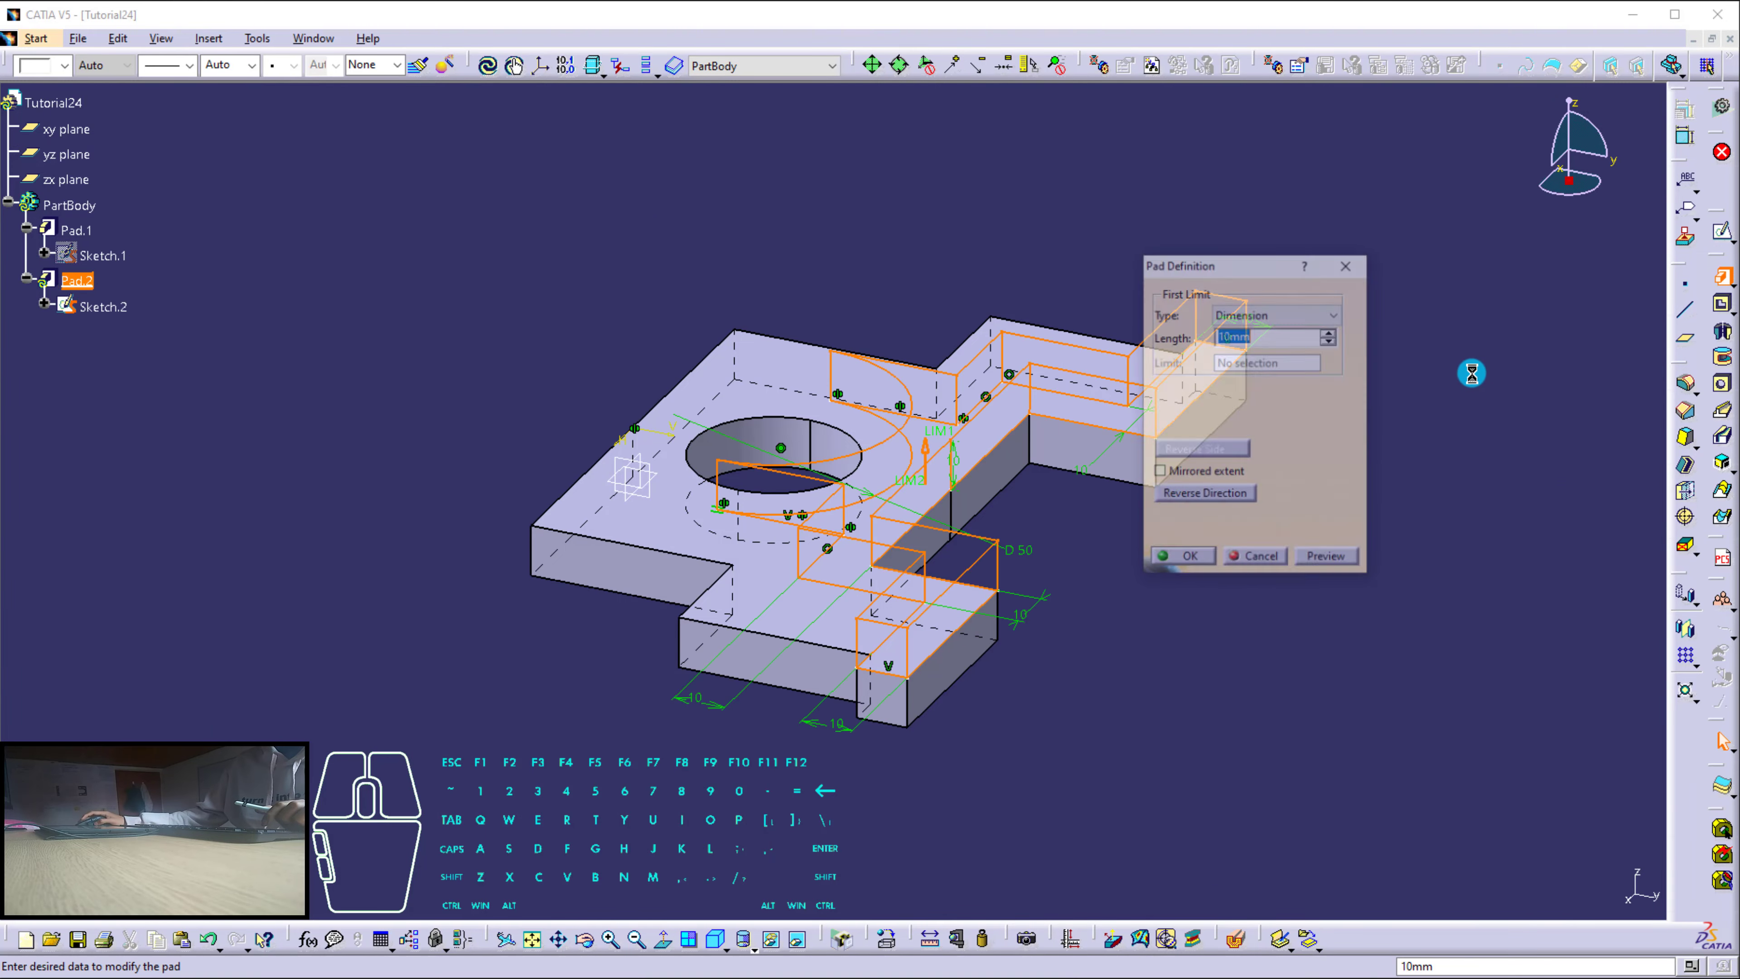
middle_drag(678, 574, 718, 571)
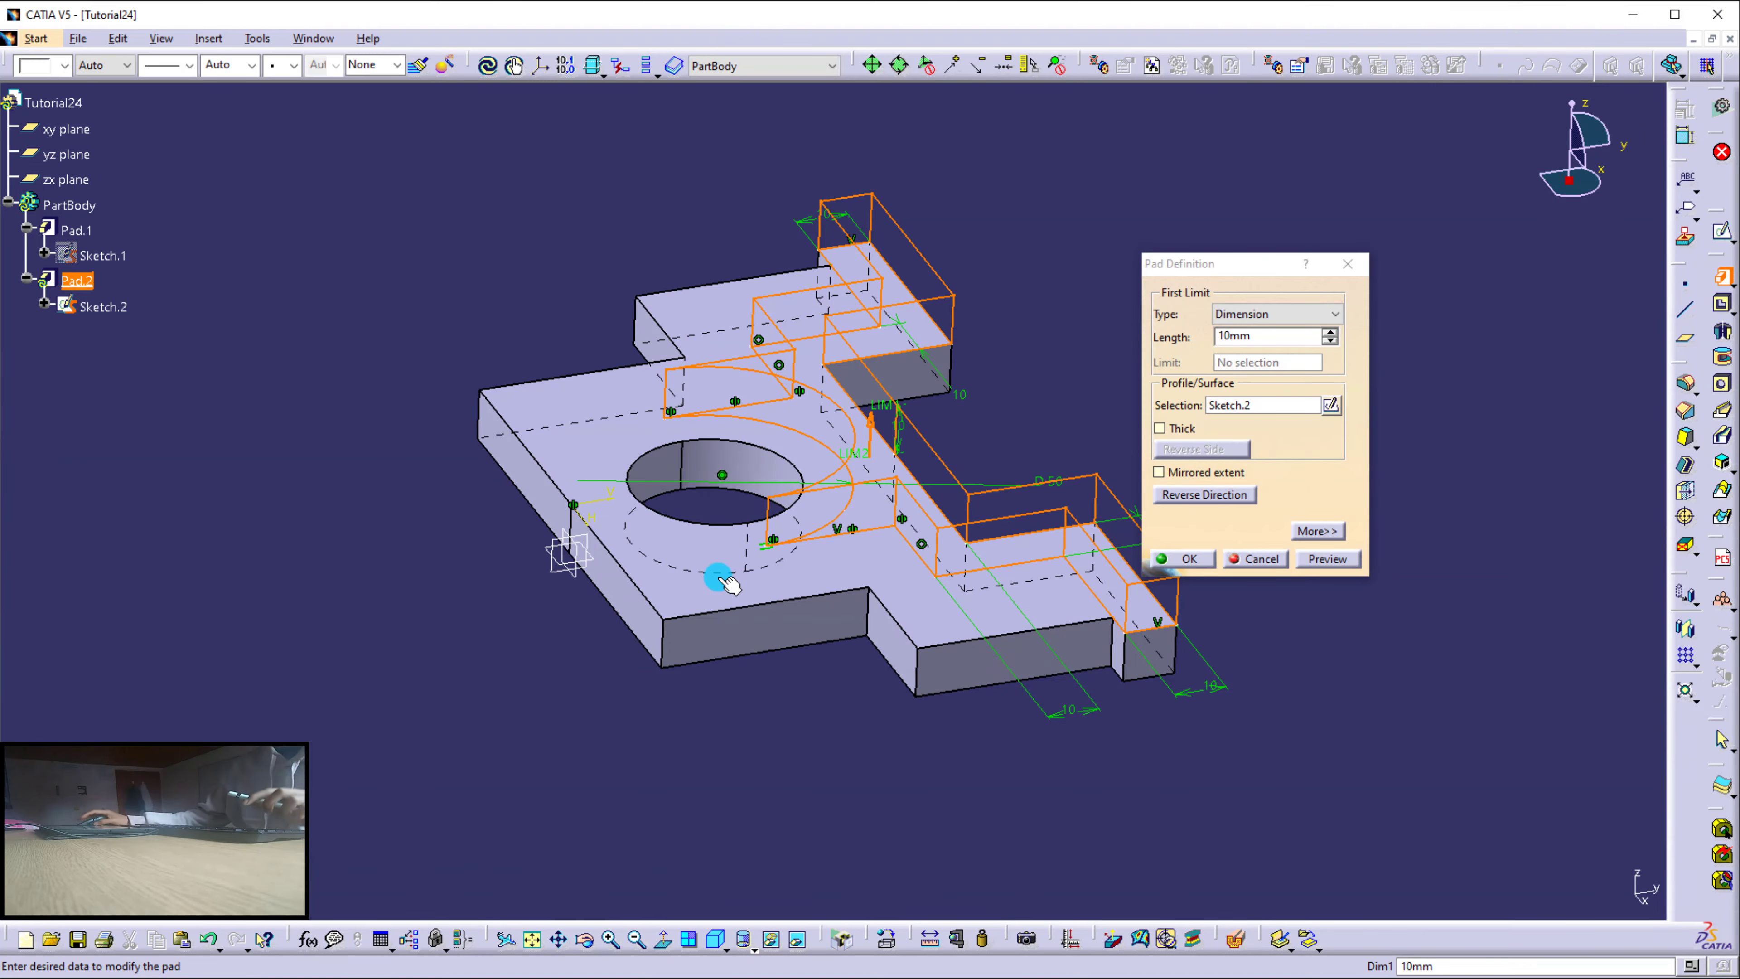
double_click(1267, 335)
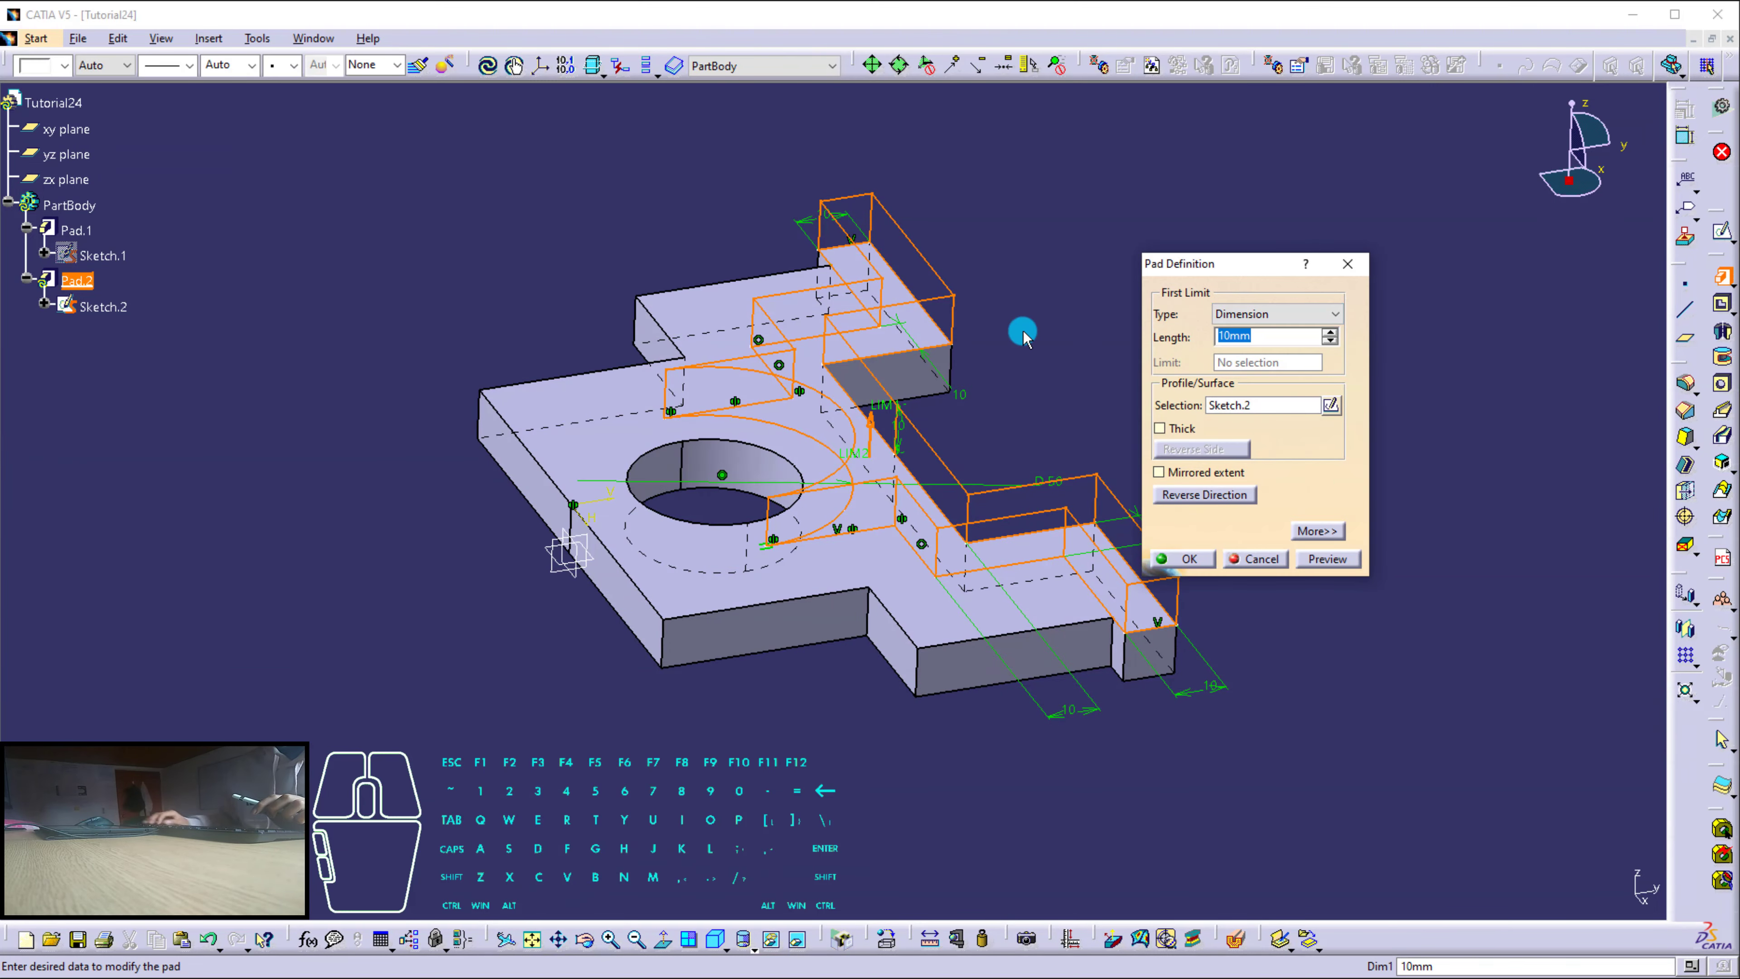
key(Return)
click(1041, 342)
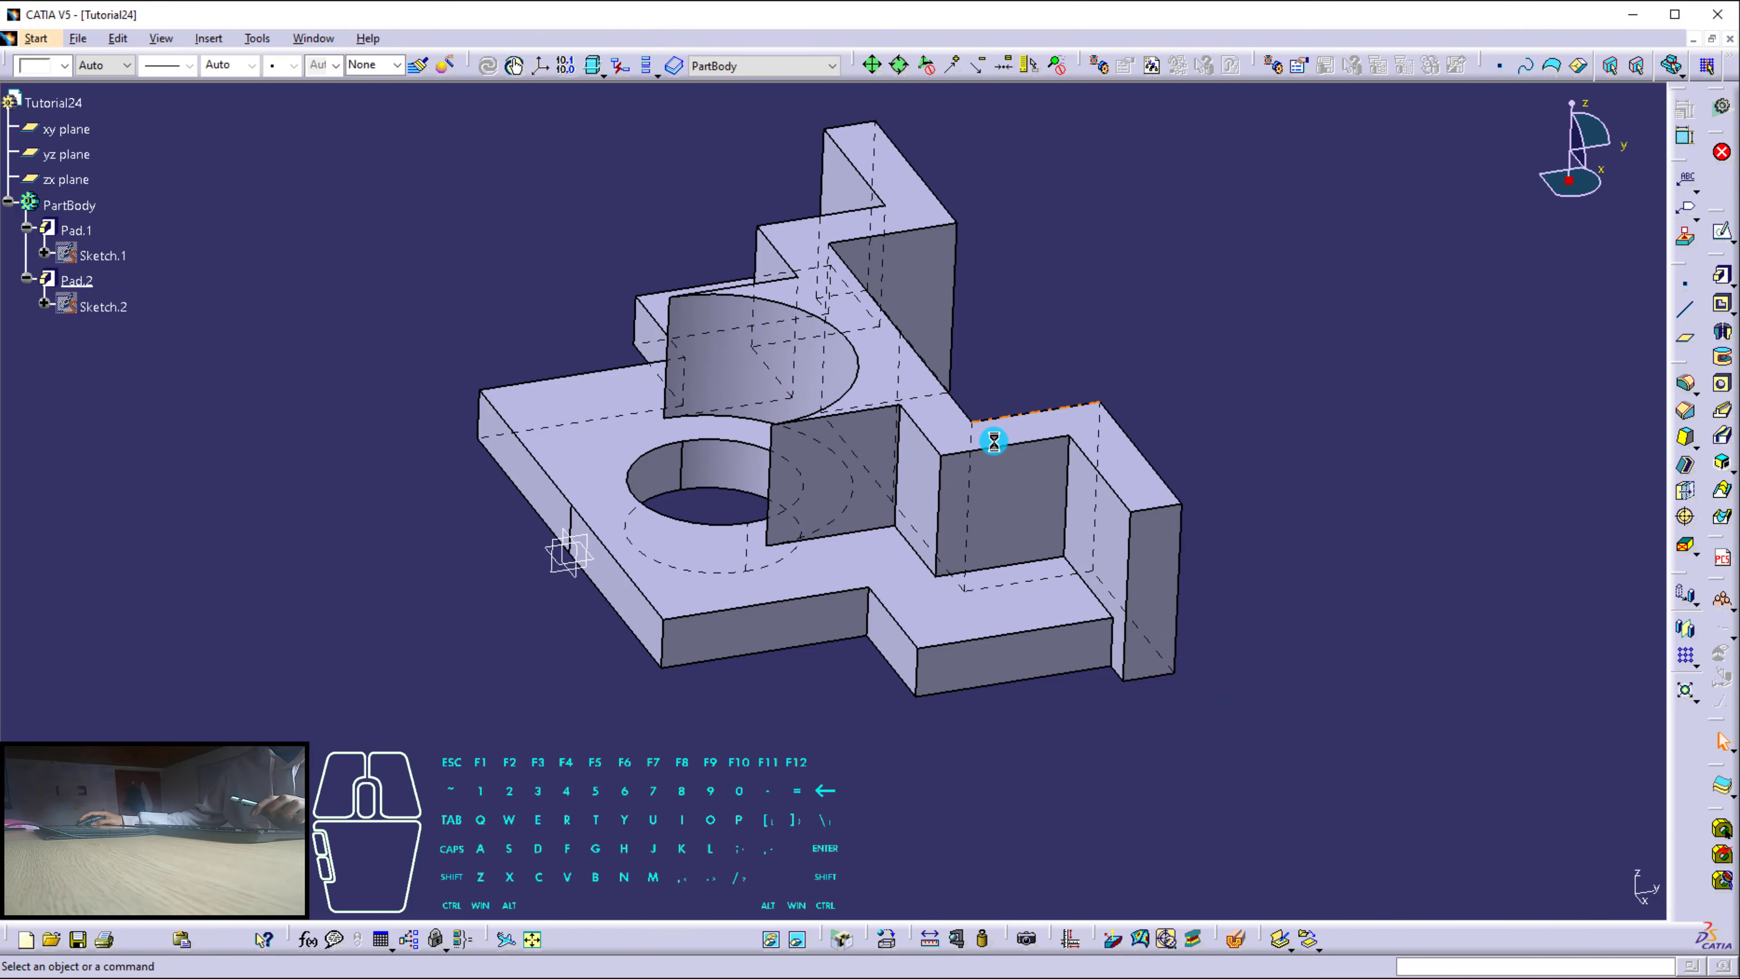
Start a sketch on the base plate's top face and project the hole edge and the semicircular wall edge as construction geometry.
middle_drag(732, 591, 594, 494)
click(952, 277)
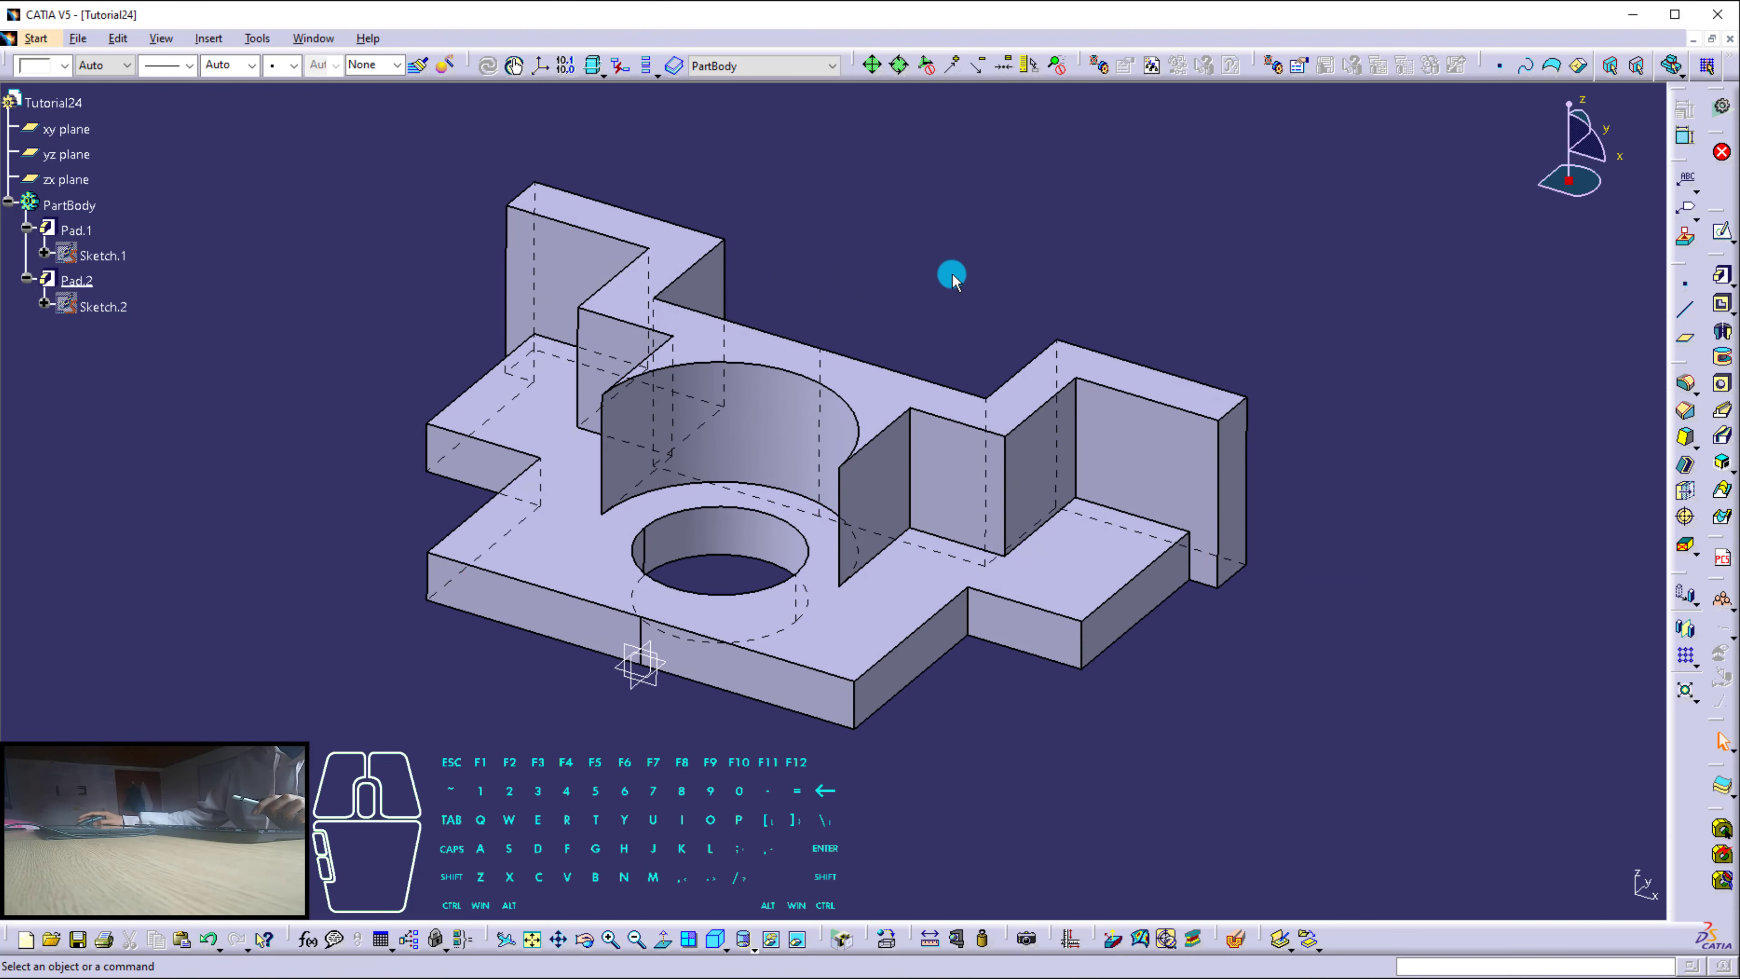
click(1720, 231)
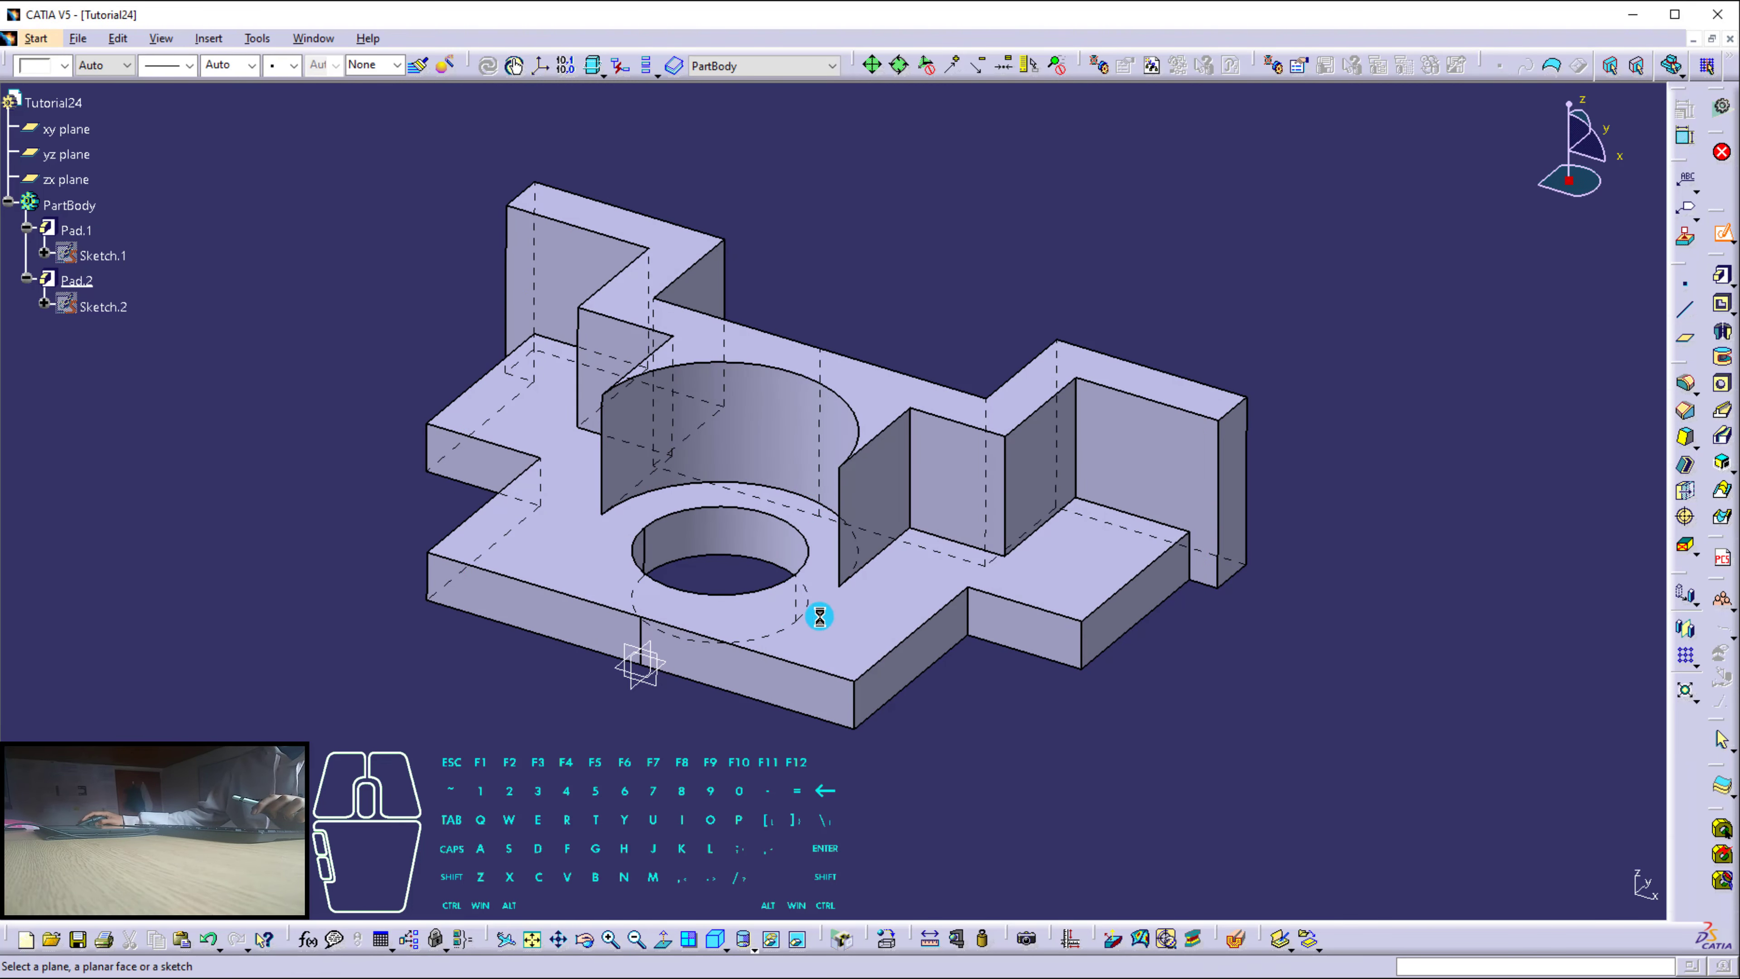
click(828, 620)
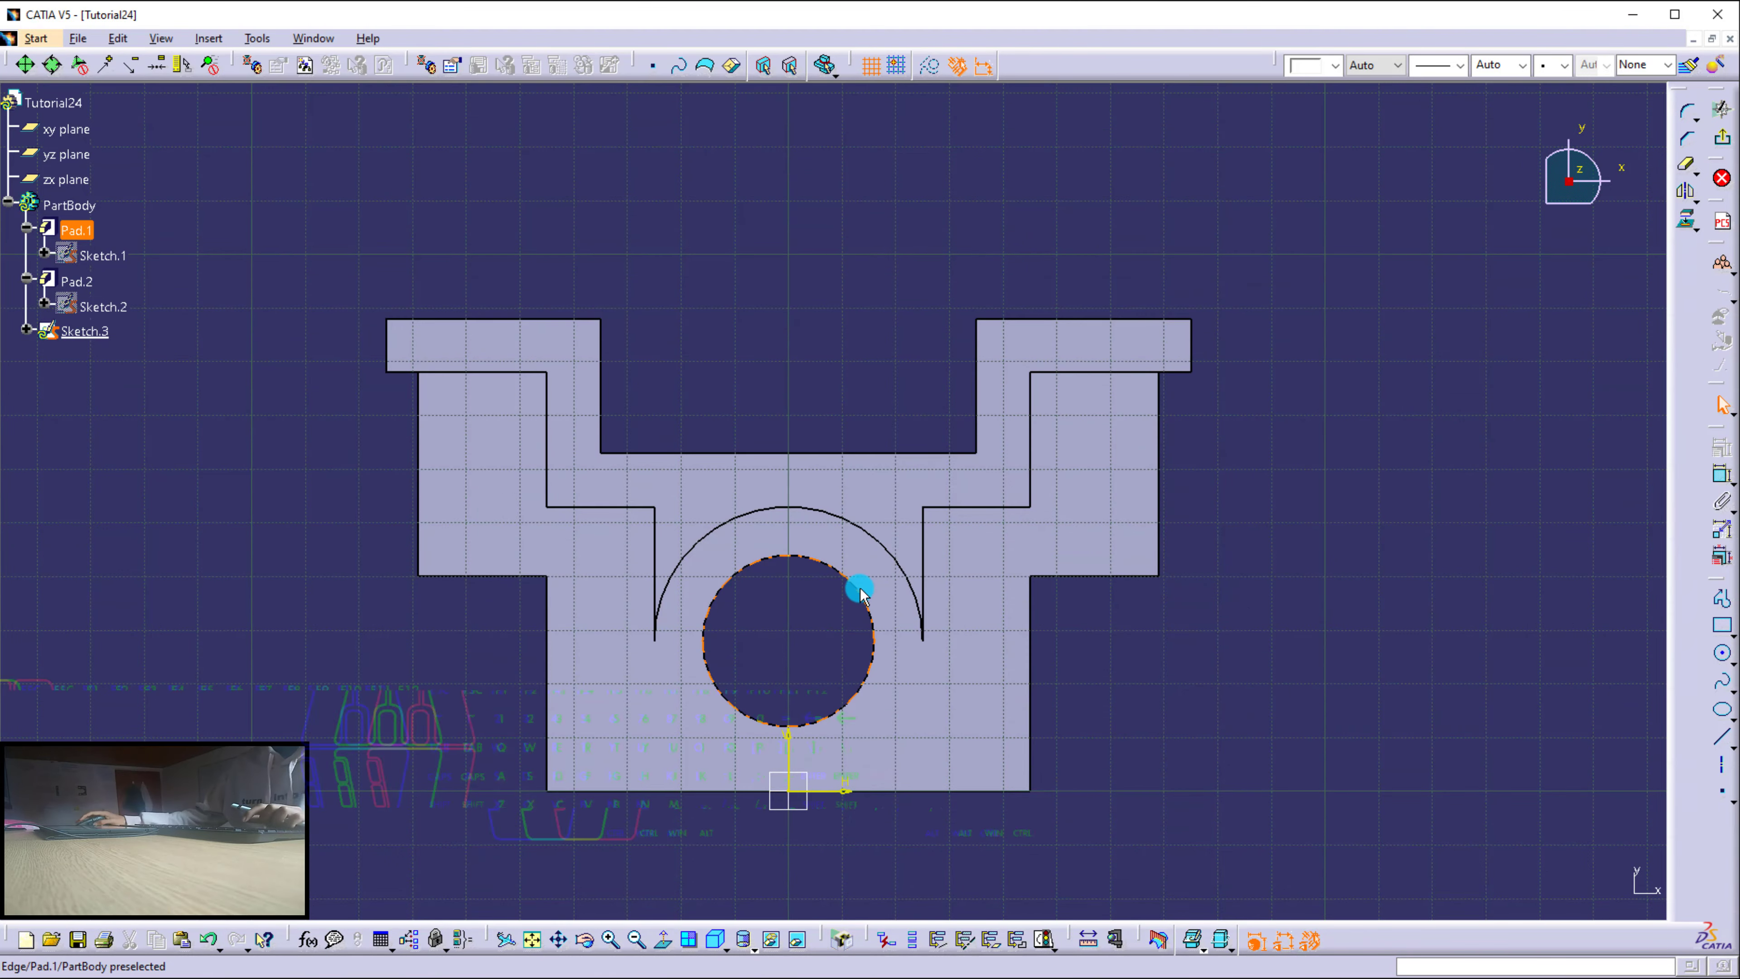
click(883, 545)
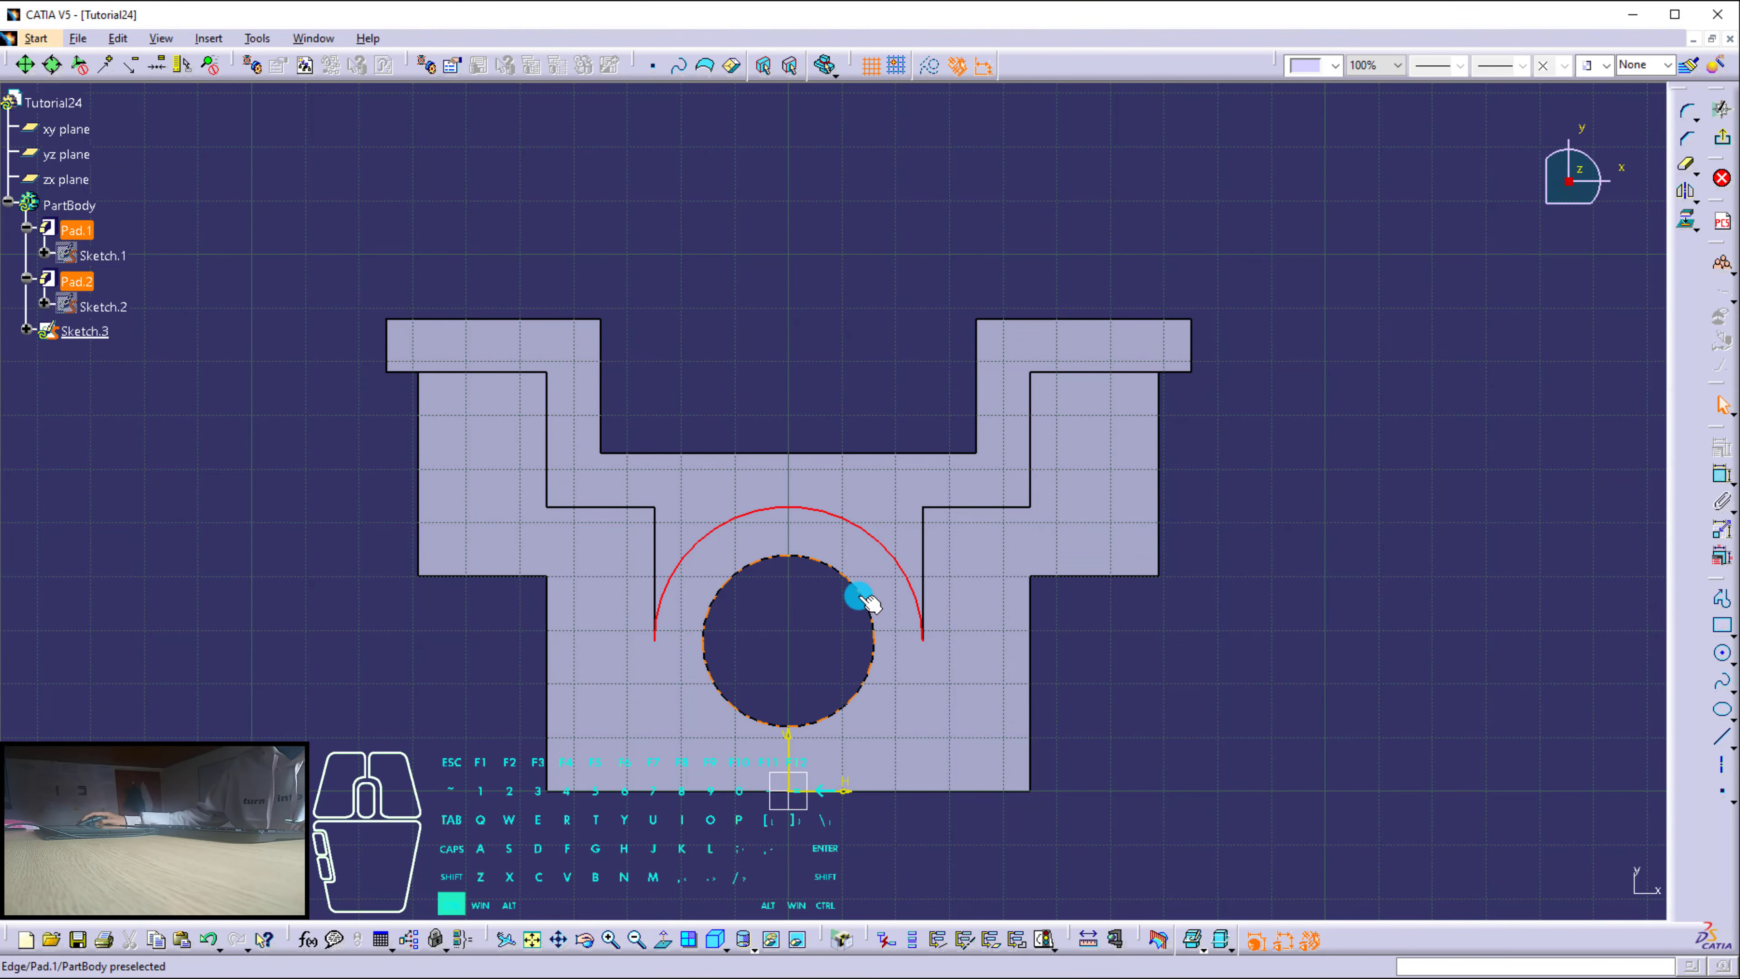
click(1686, 219)
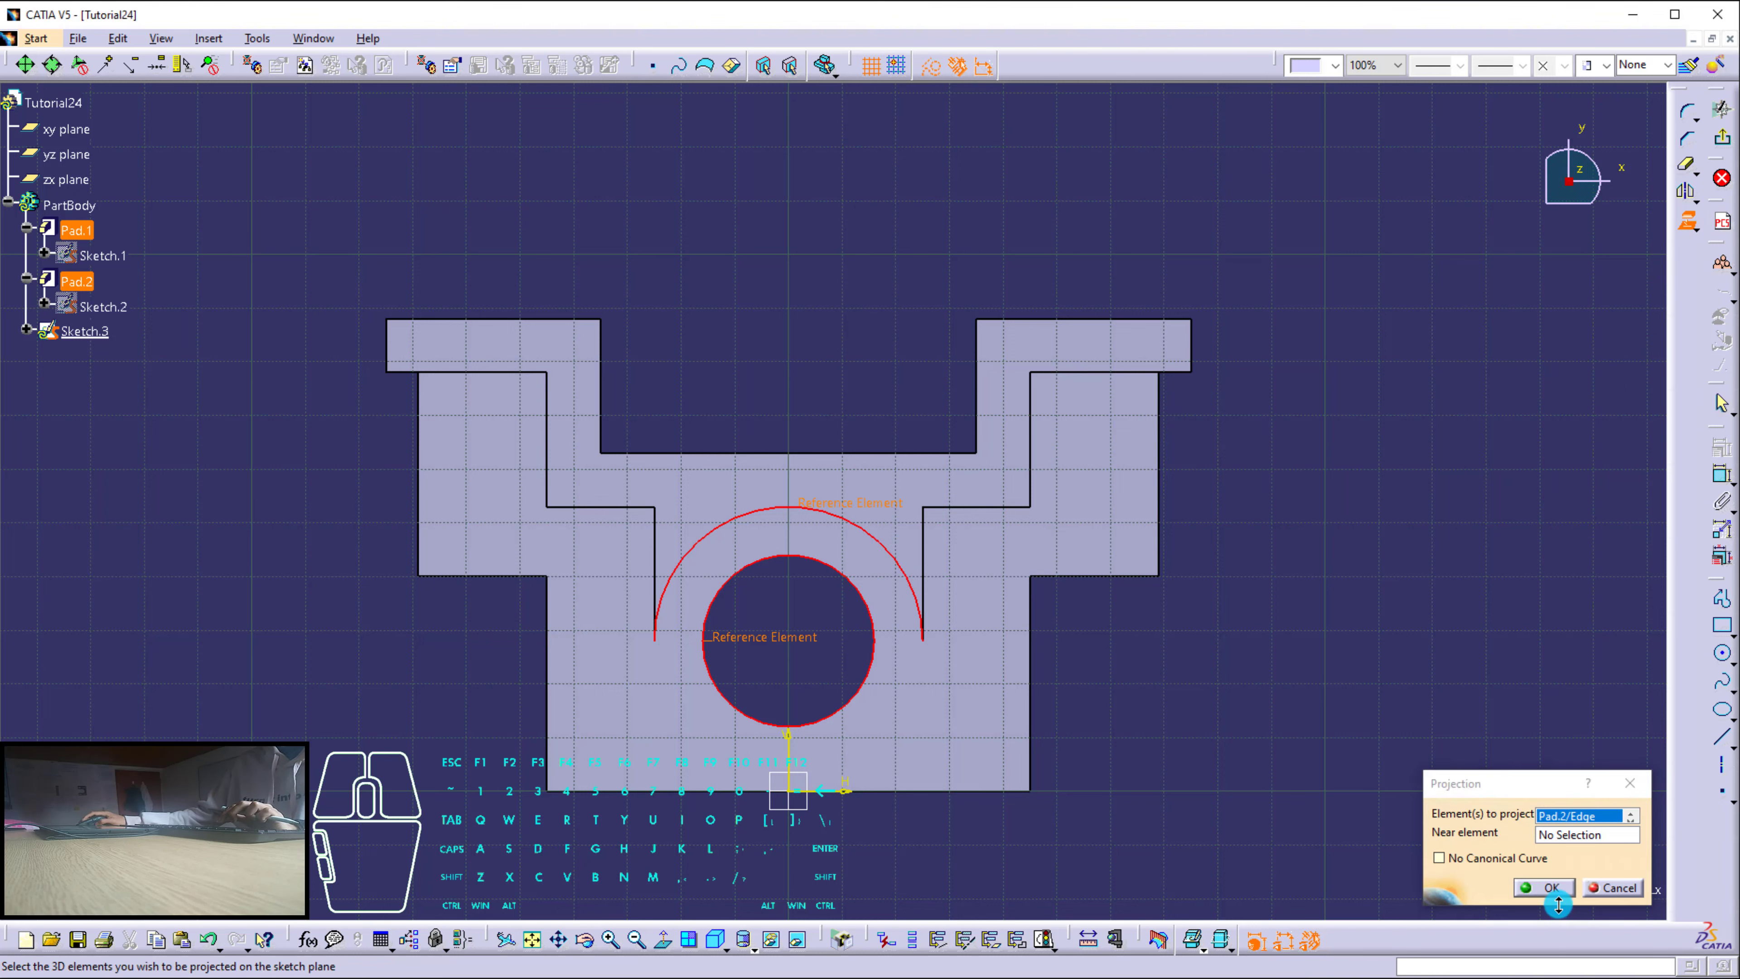
click(1554, 889)
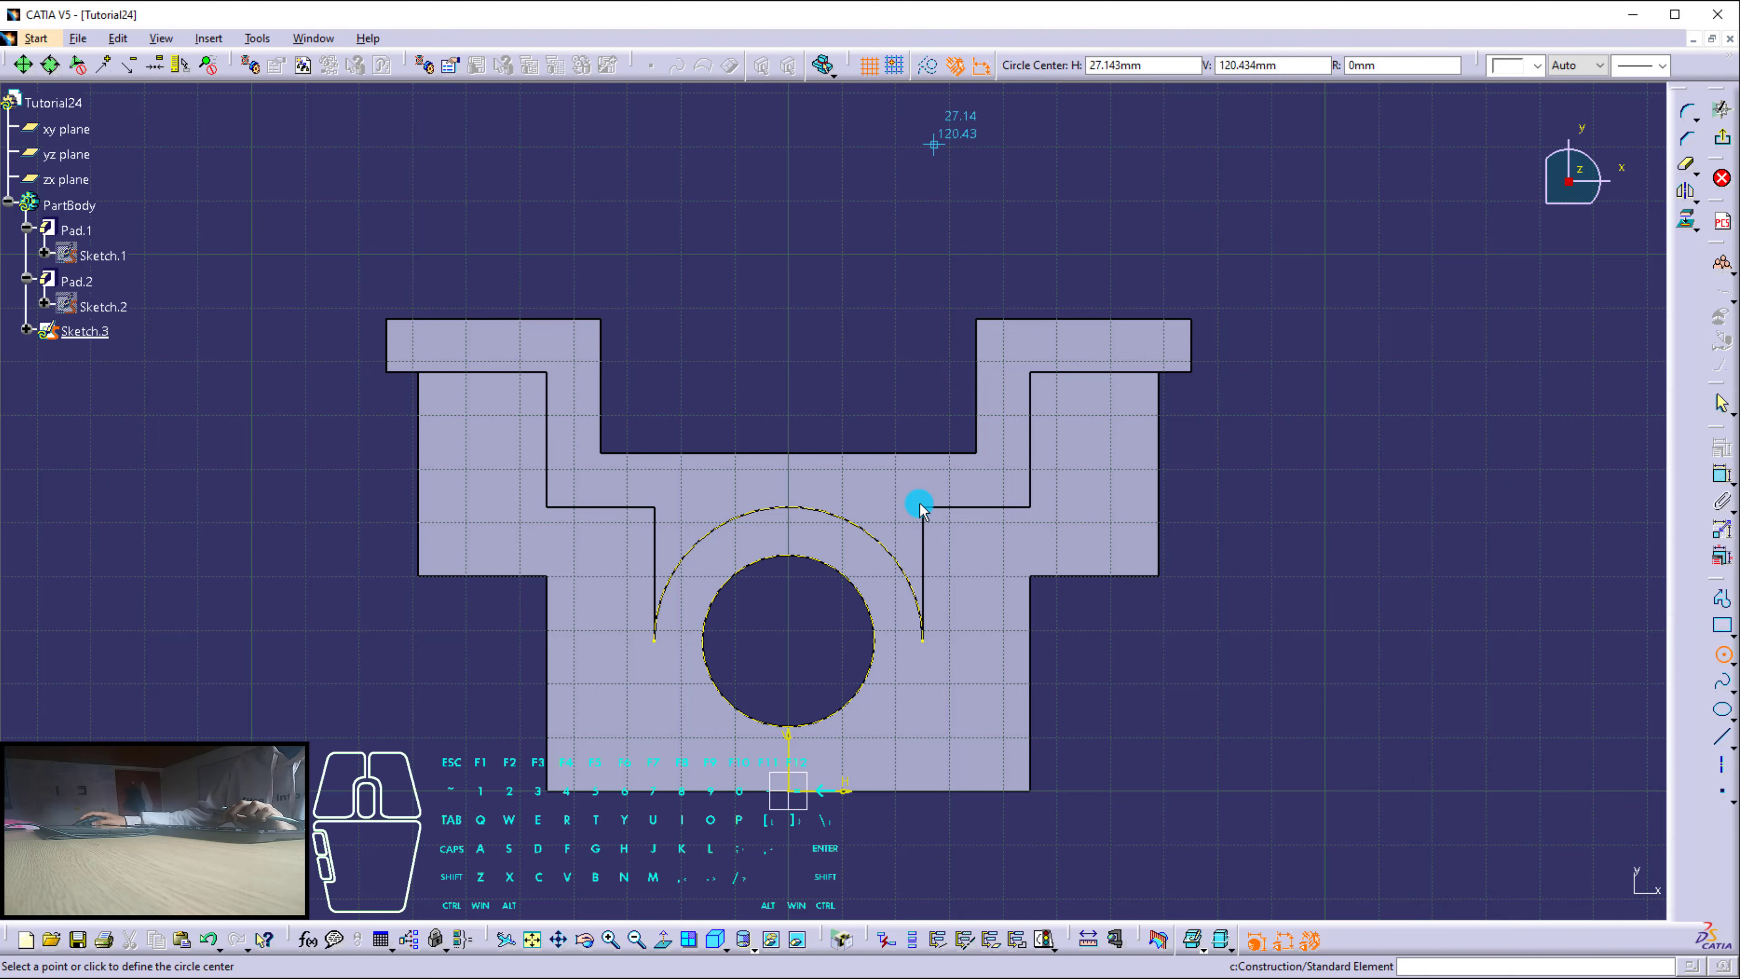
Sketch two concentric circles centred on the hole, one coincident with the hole edge and one with the projected arc.
click(791, 650)
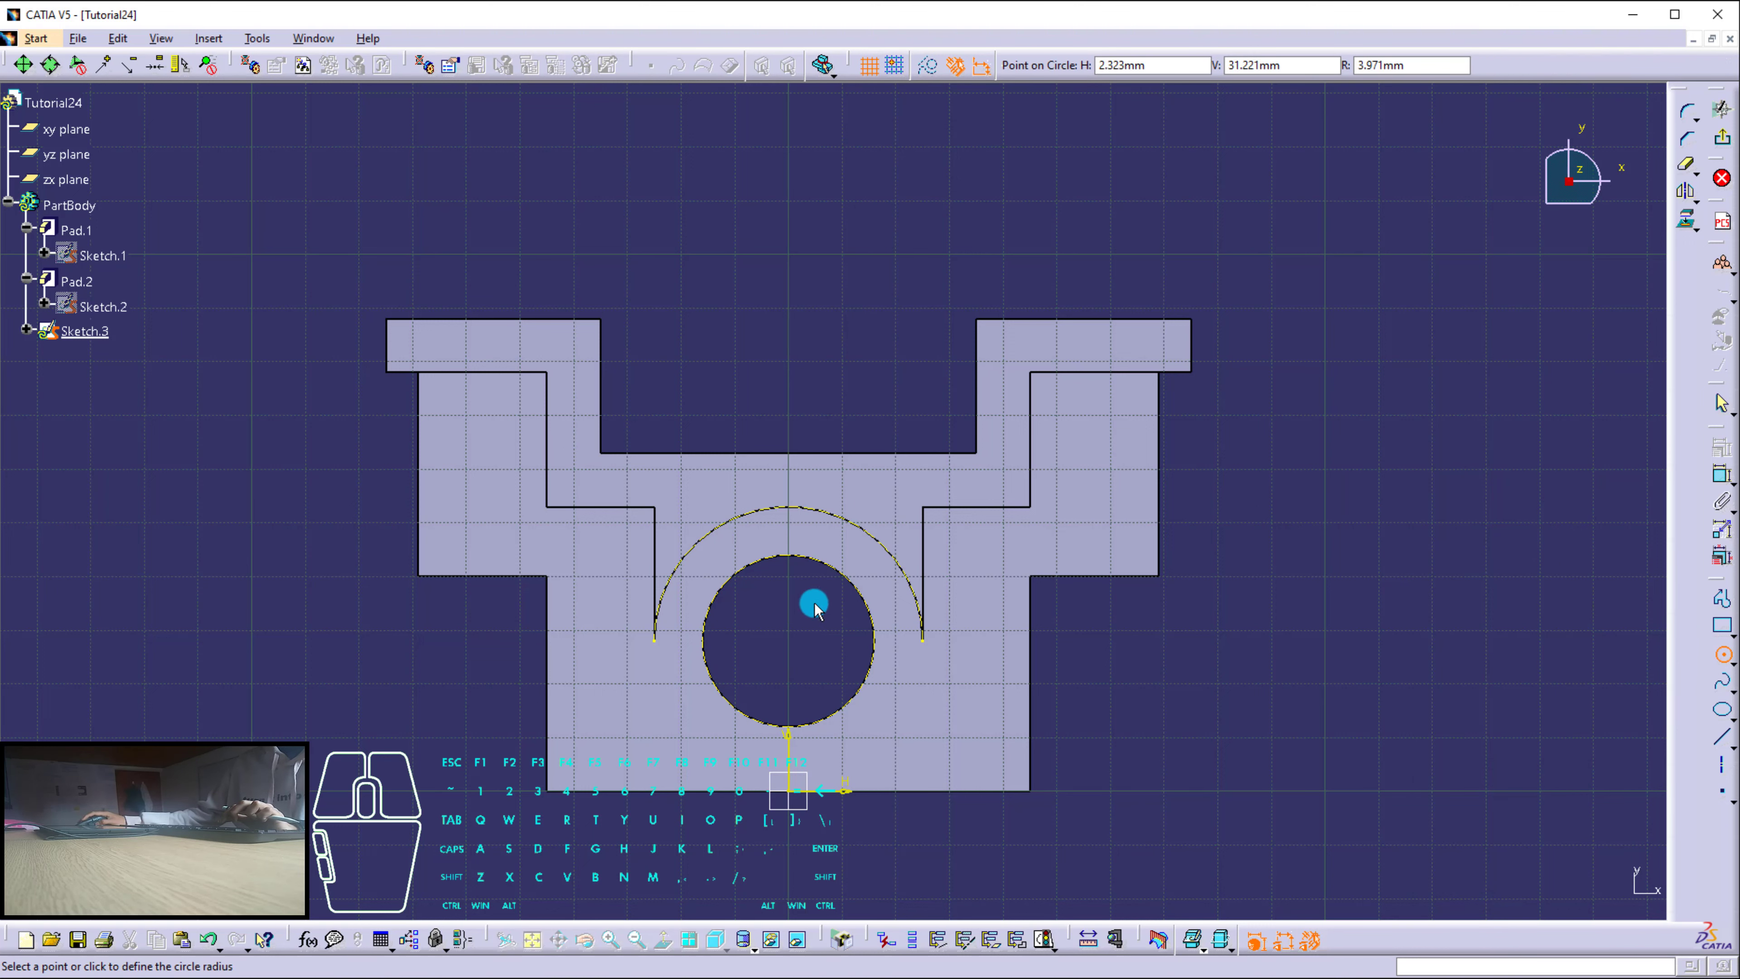
click(837, 574)
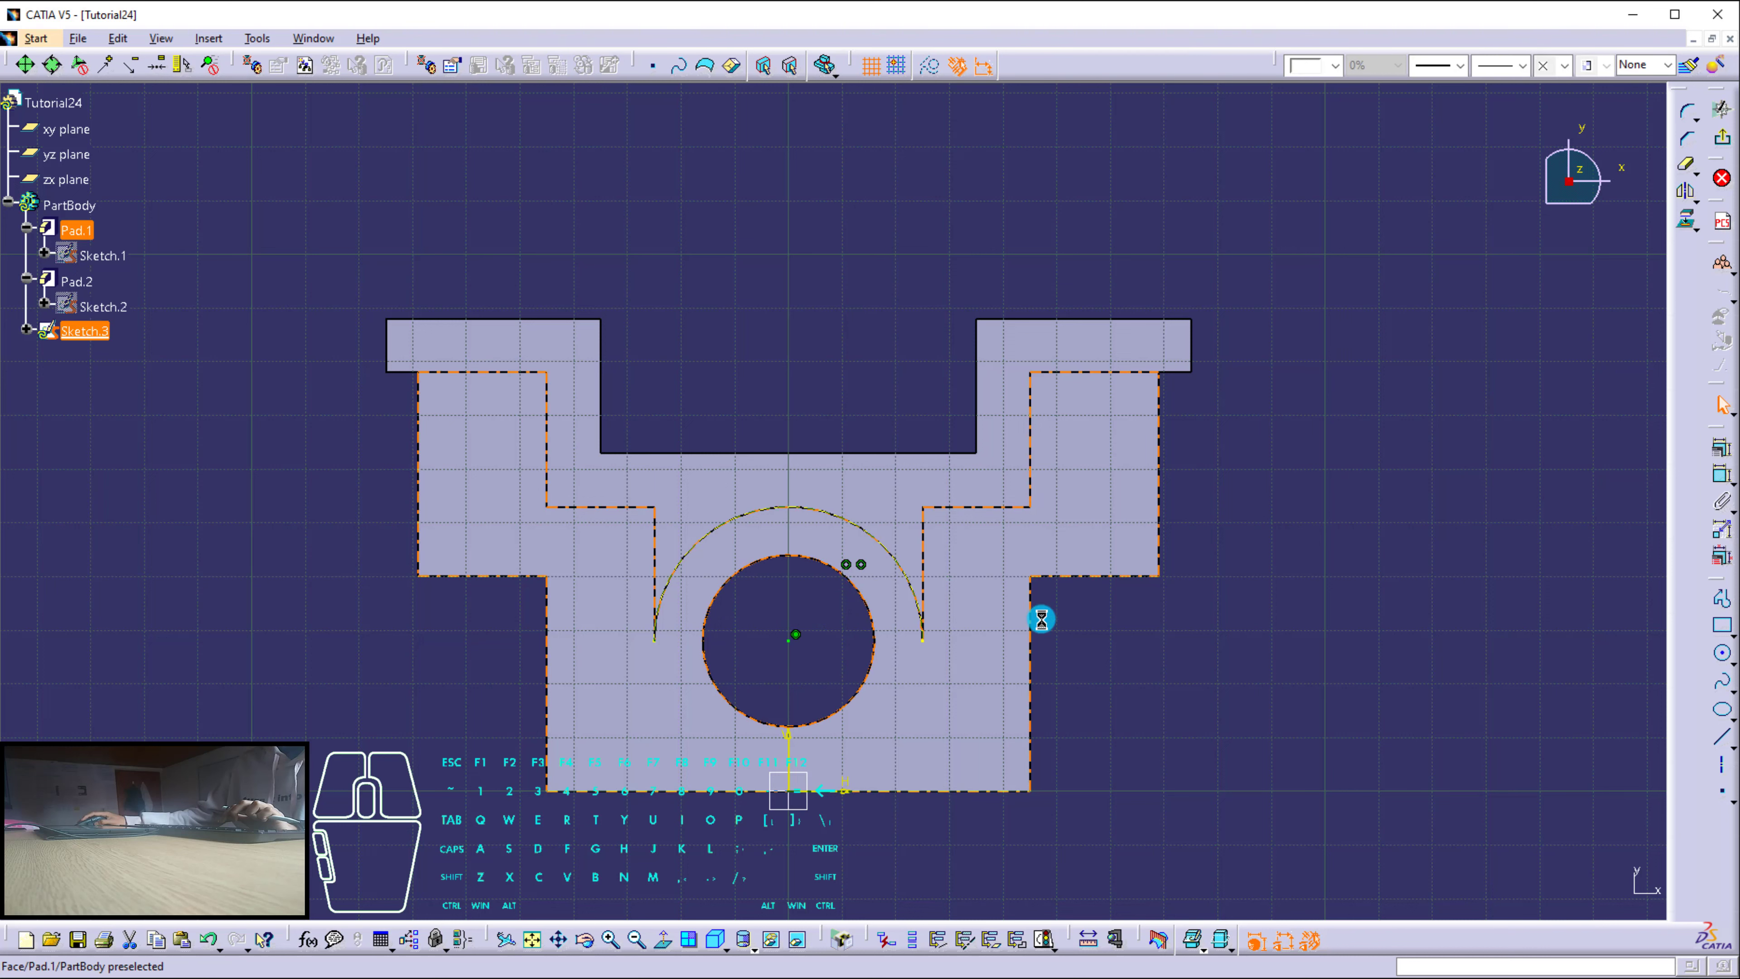
click(1722, 653)
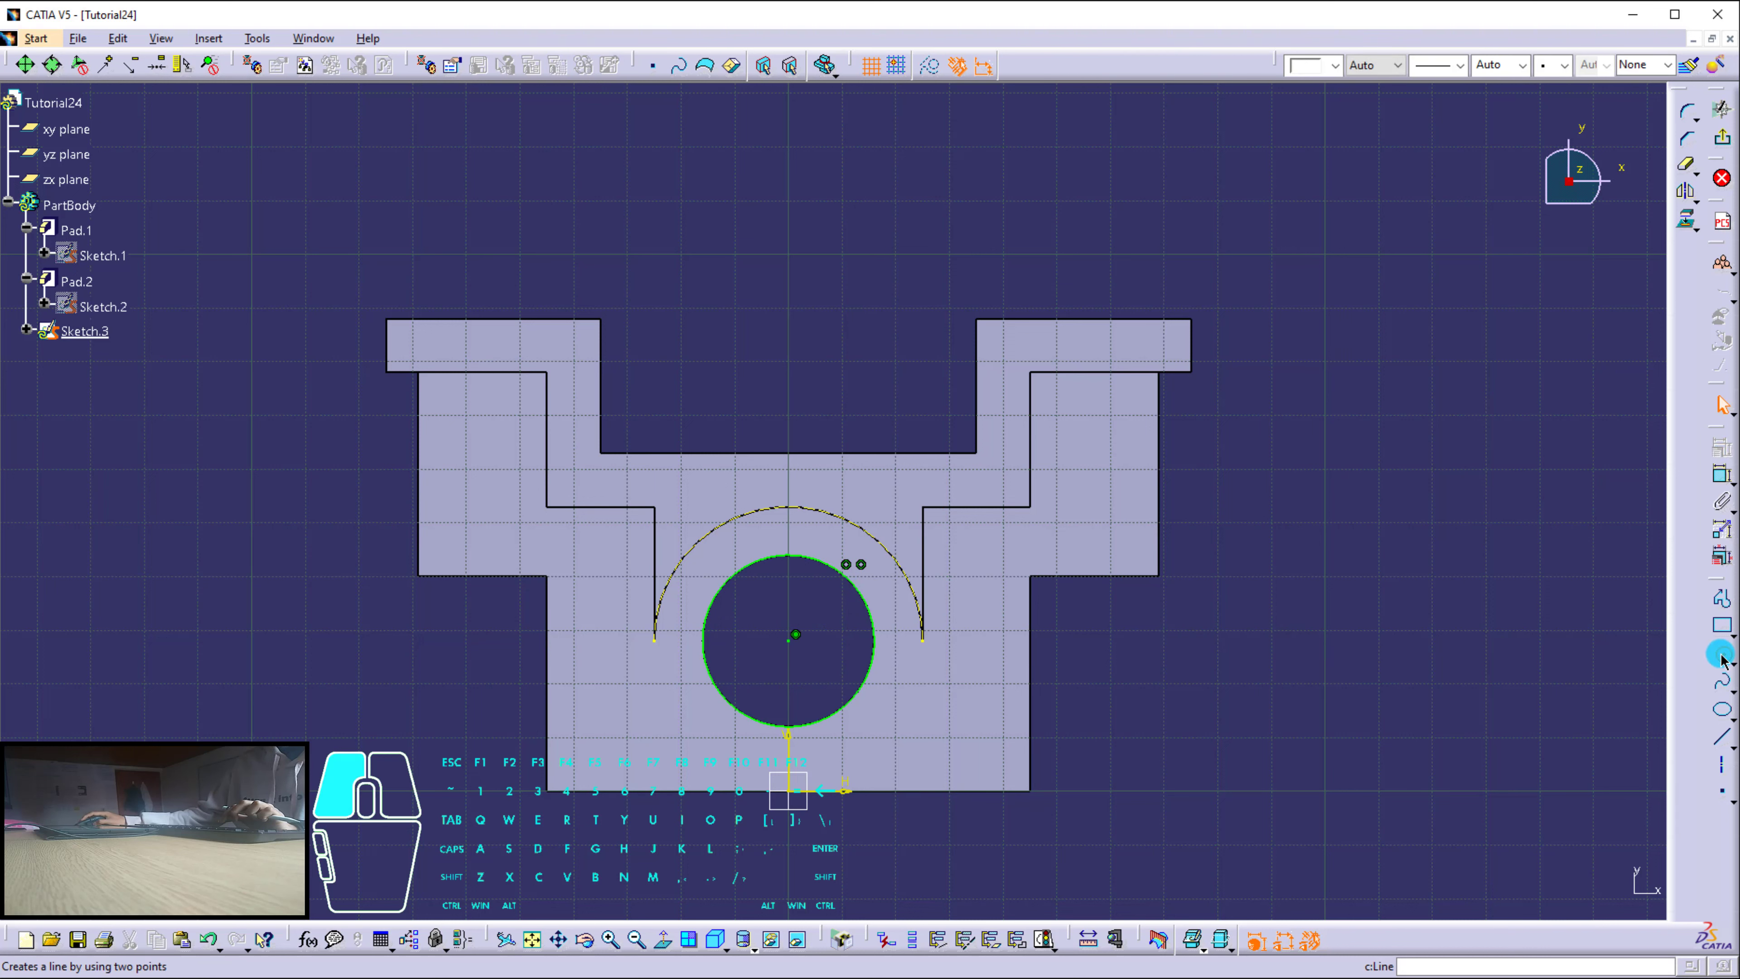
click(817, 605)
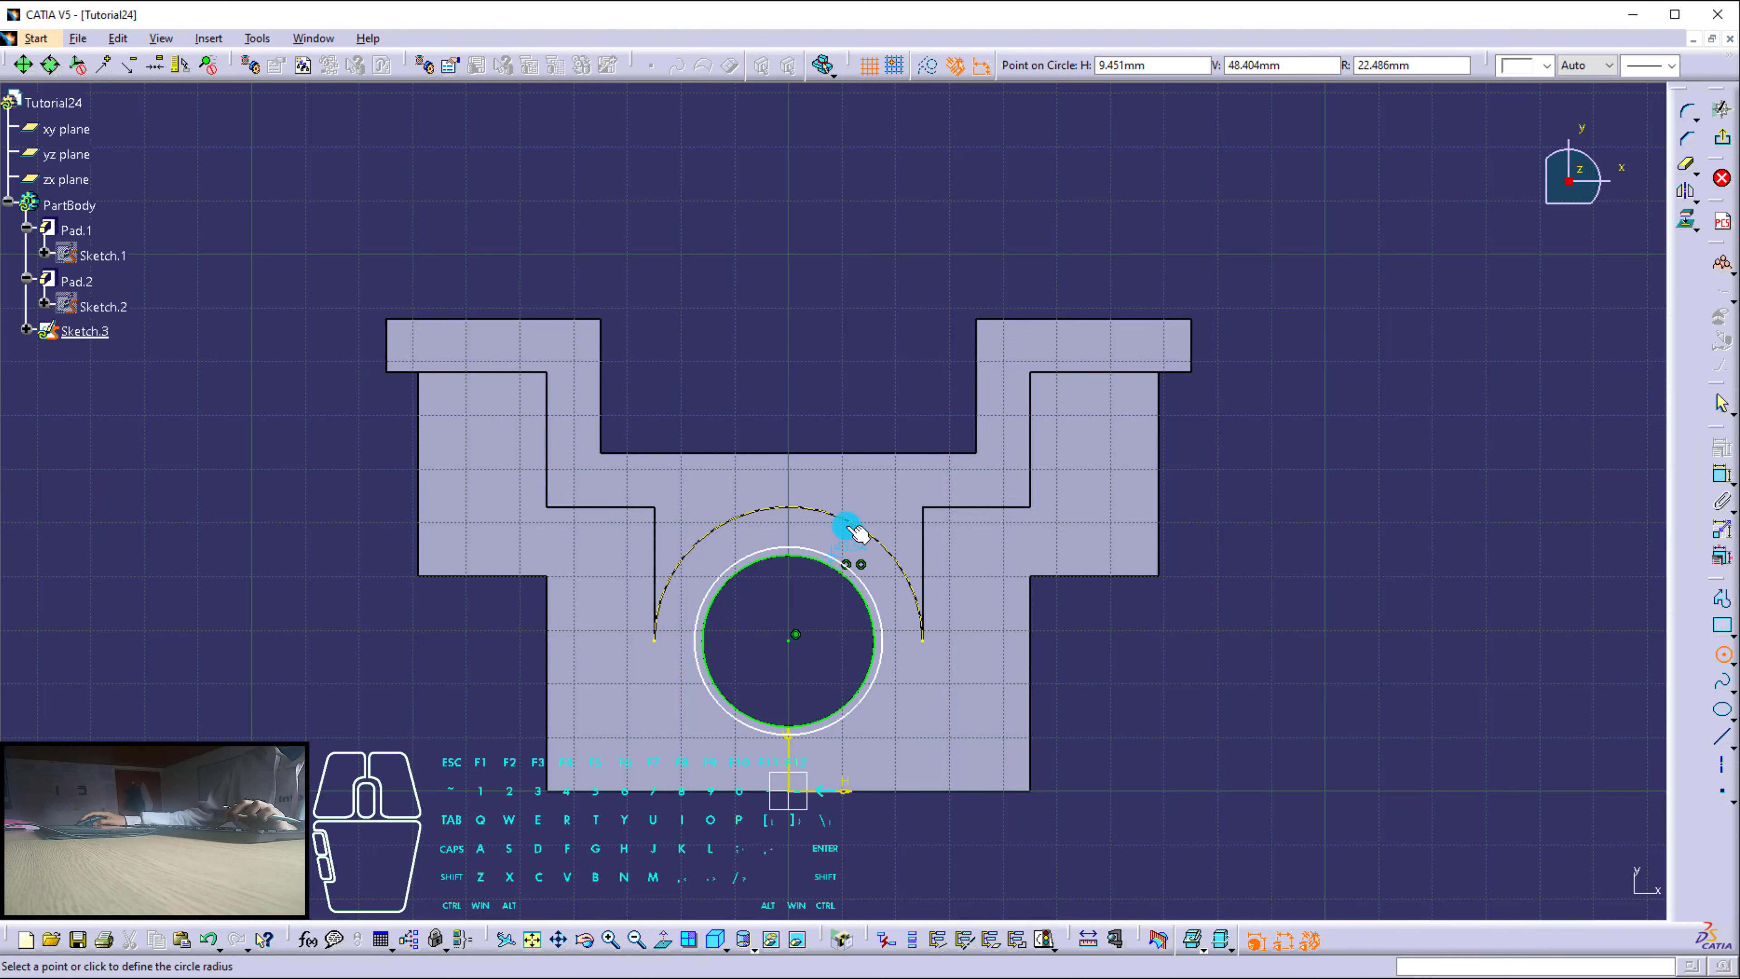
click(848, 525)
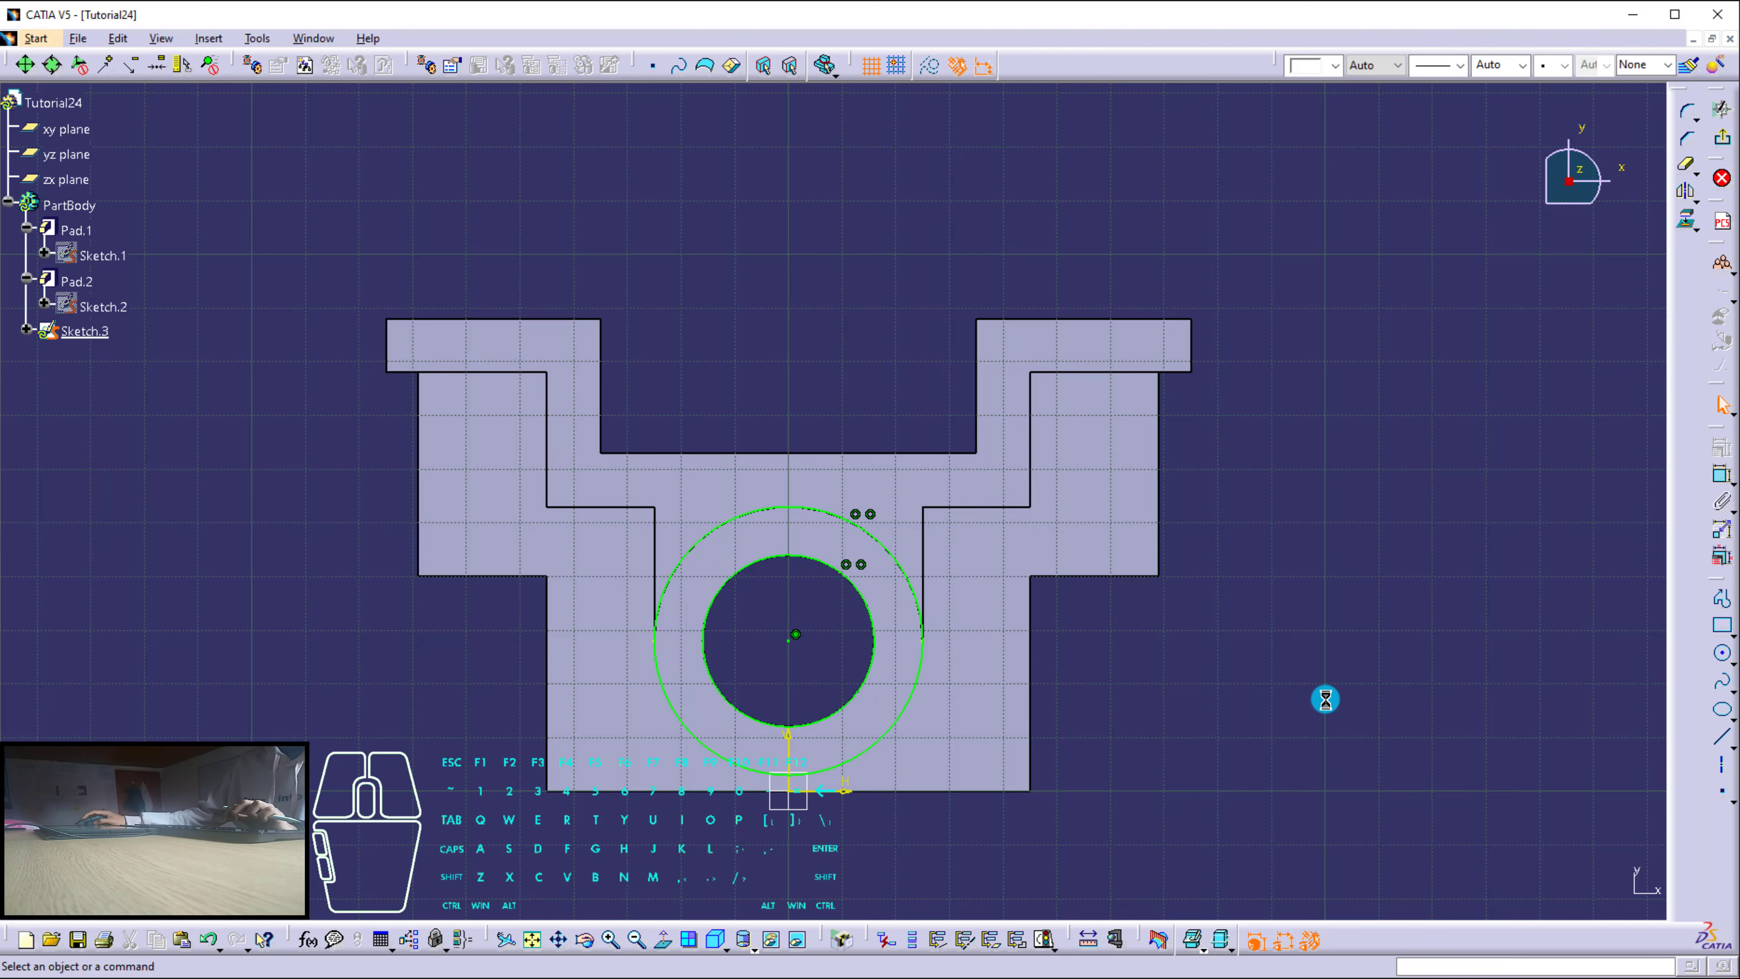
Close the sketch and pad the ring profile upward to the 48 mm overall height given in the reference drawing.
click(1723, 109)
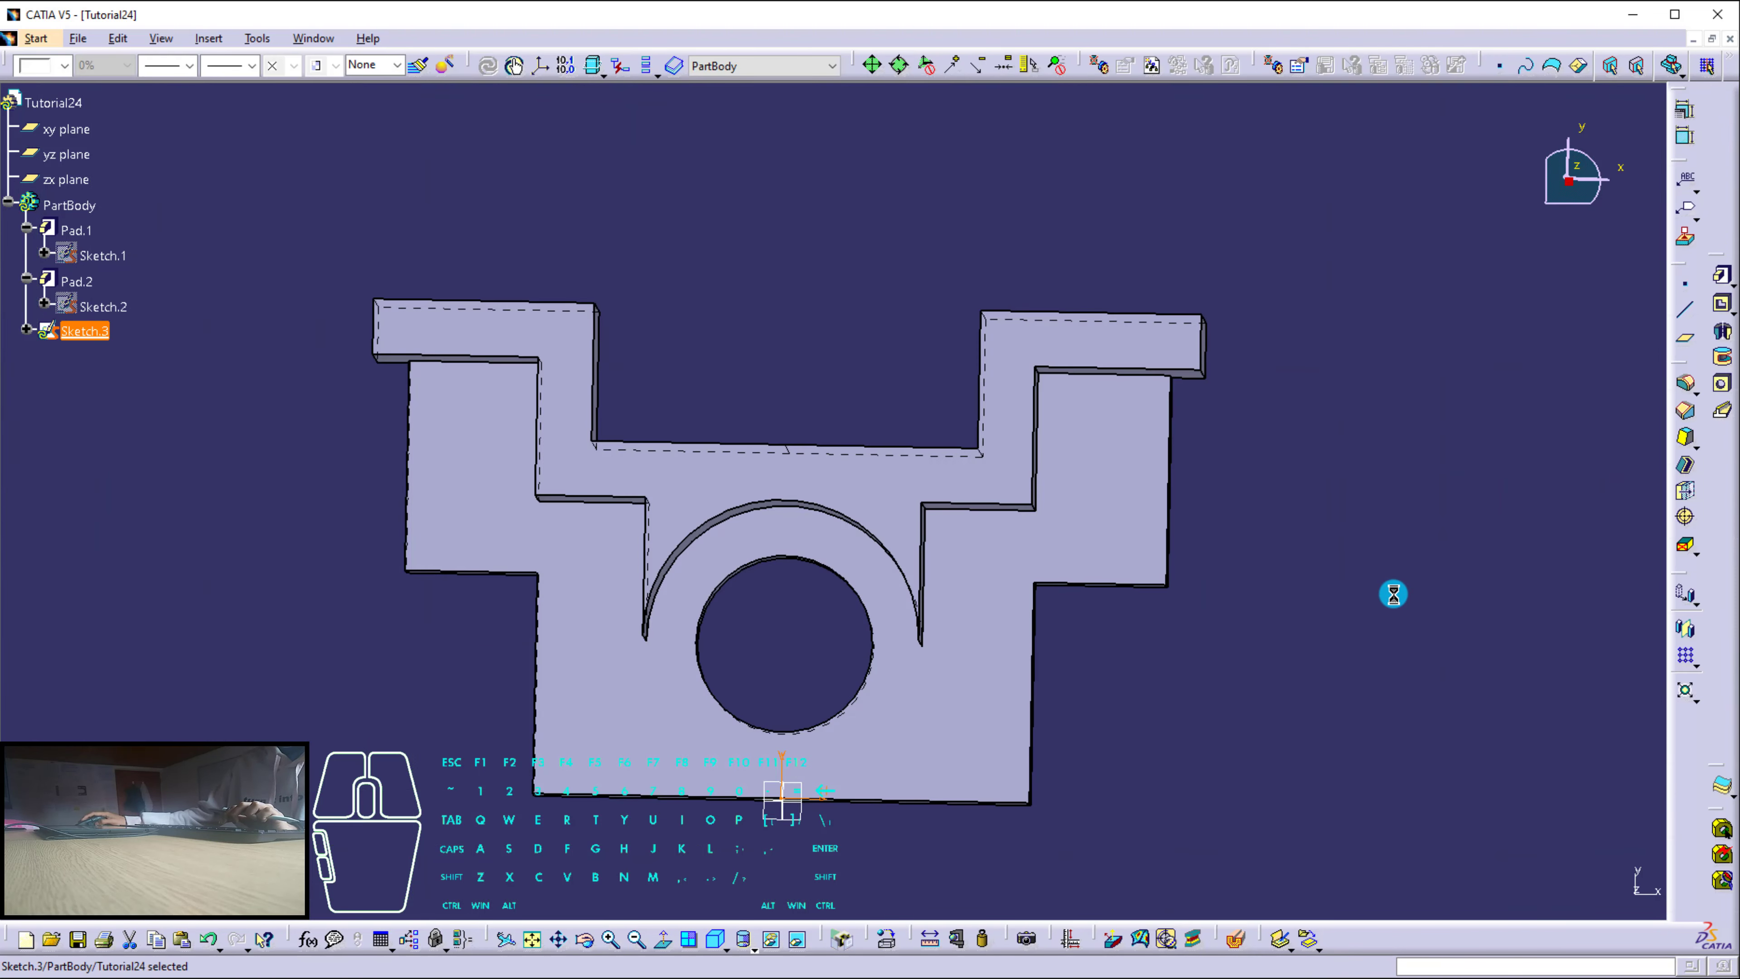
click(1723, 275)
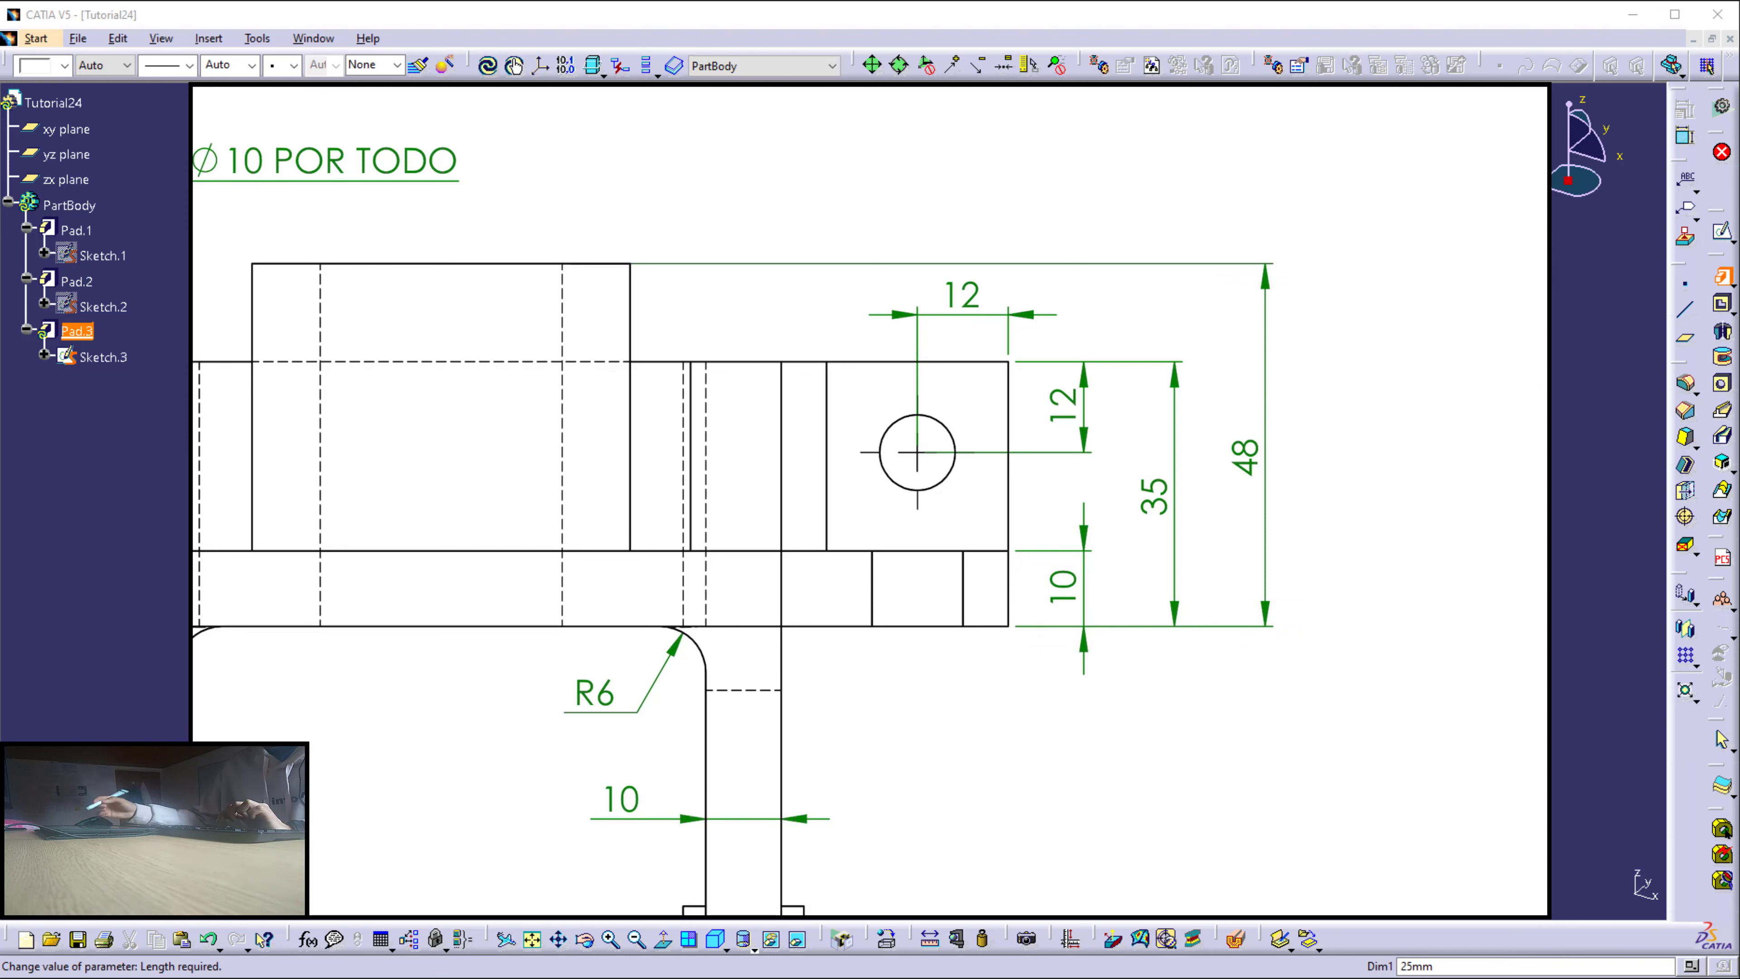
scroll(678, 549, up, 3)
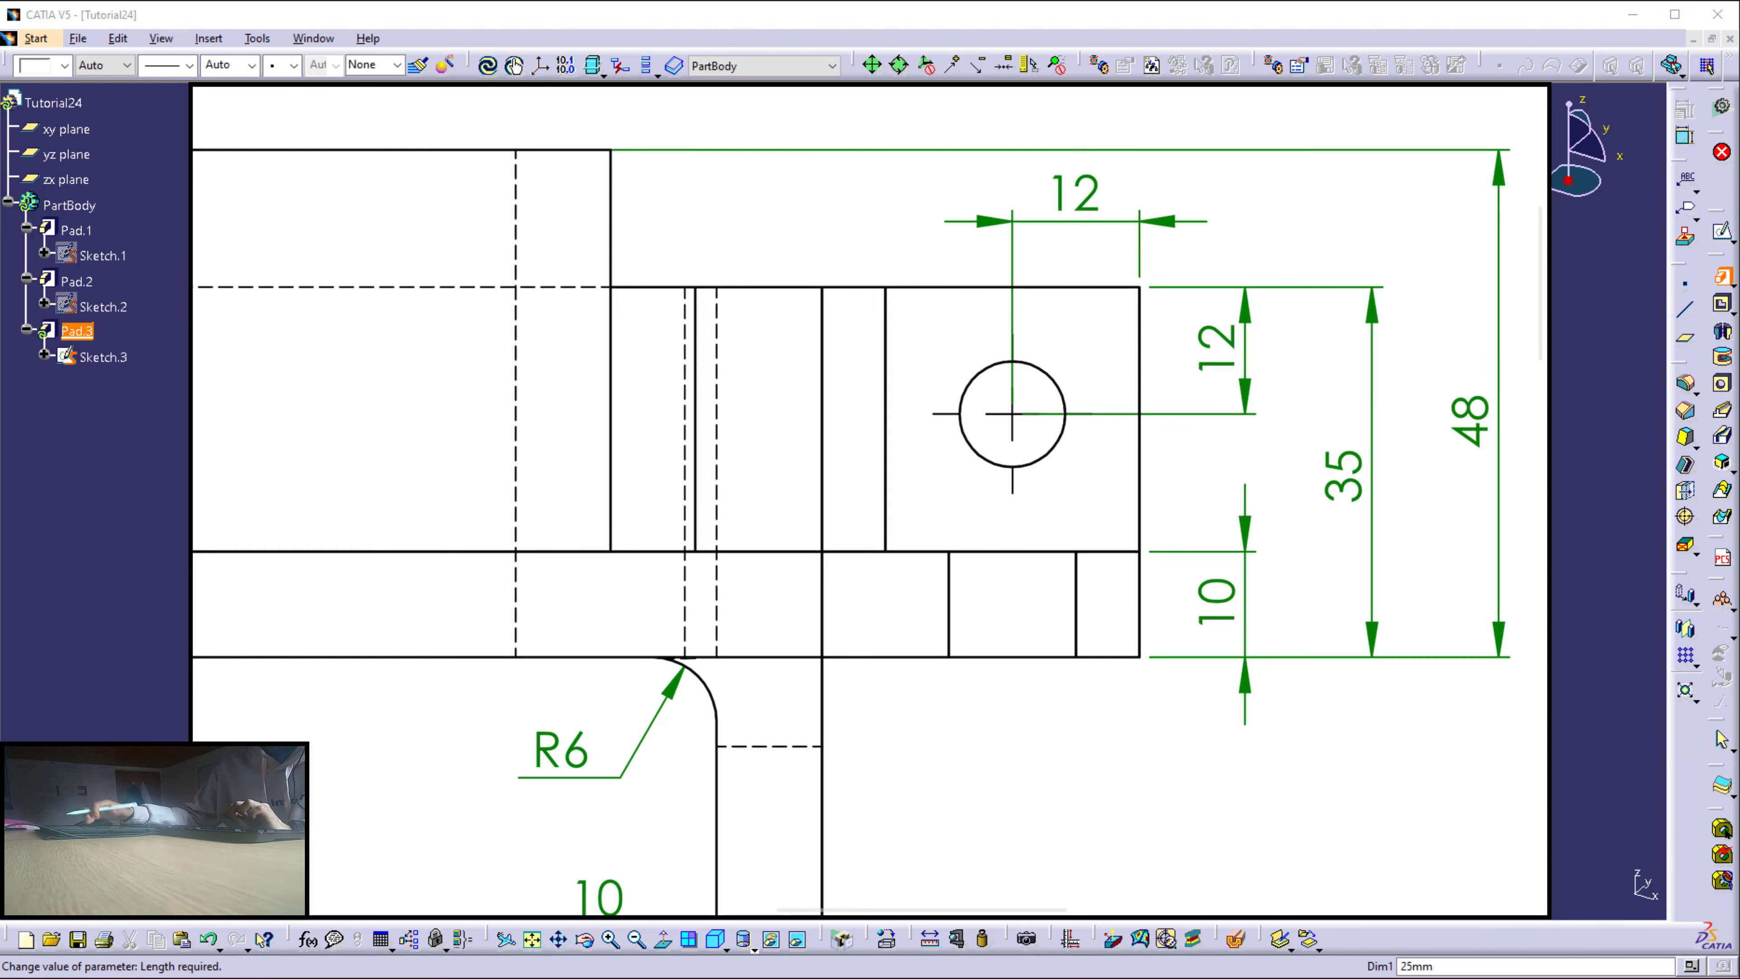
mouse_move(941, 552)
mouse_down()
mouse_move(1254, 541)
mouse_move(848, 563)
mouse_move(1297, 545)
mouse_up()
drag(867, 565, 1294, 547)
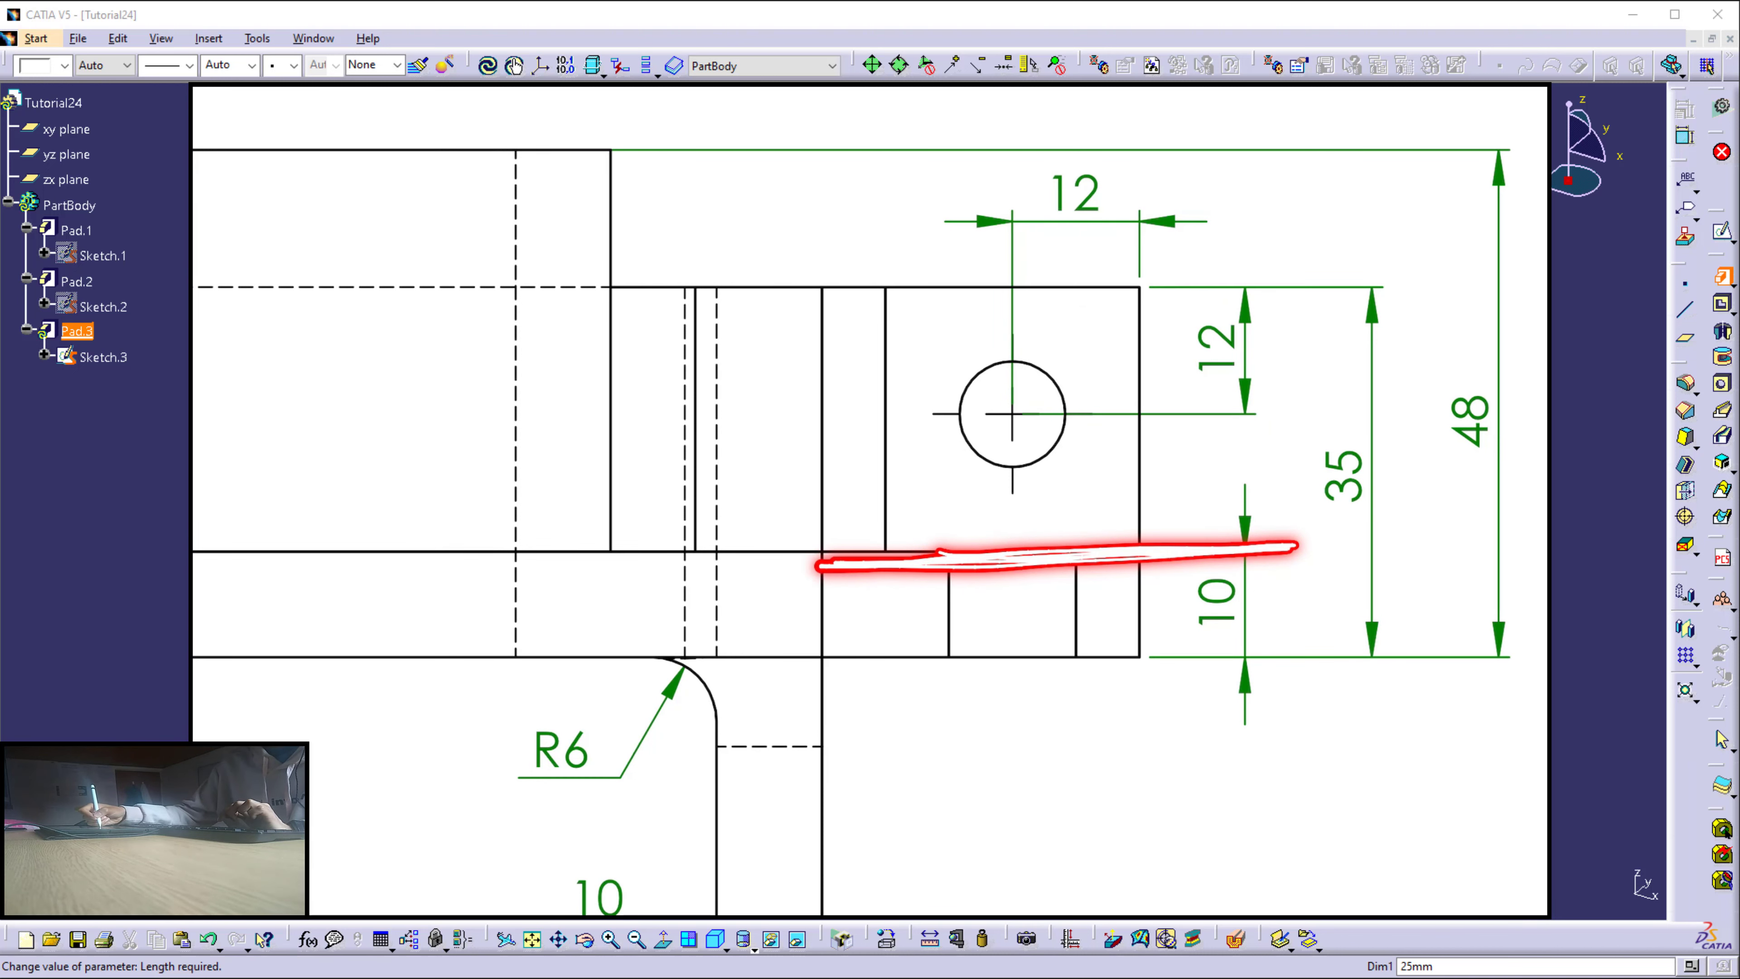
scroll(870, 502, right, 2)
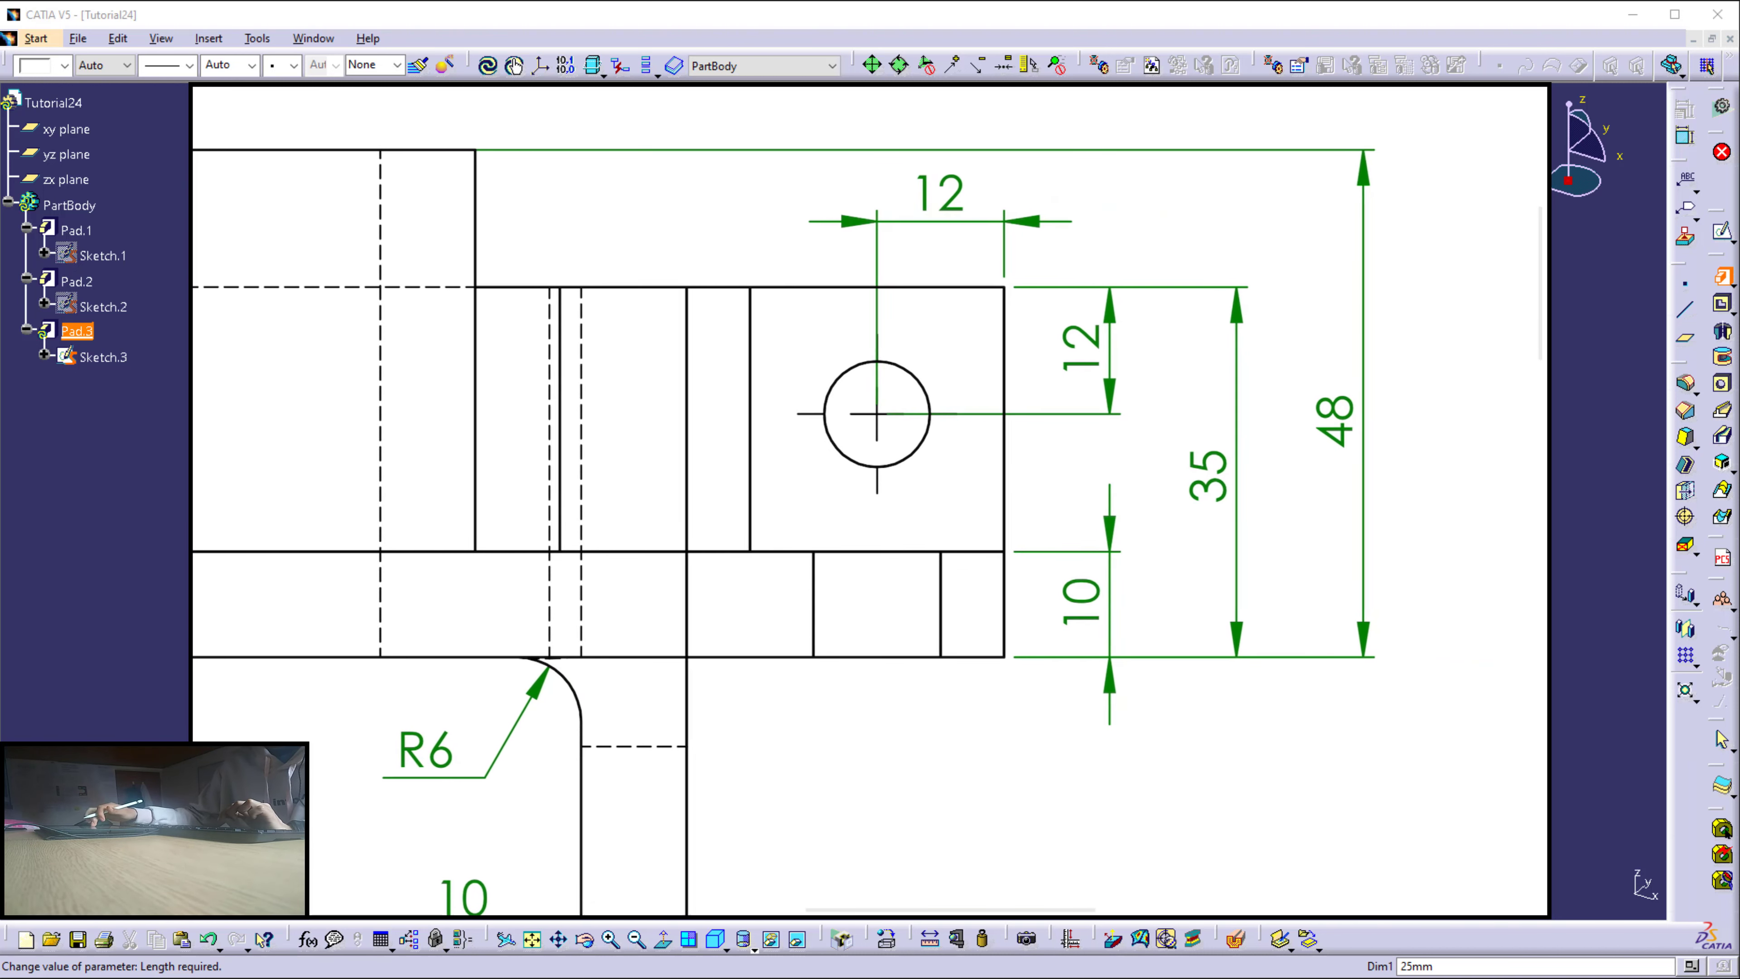
mouse_move(1198, 437)
mouse_down()
mouse_move(1239, 433)
mouse_move(1150, 447)
mouse_up()
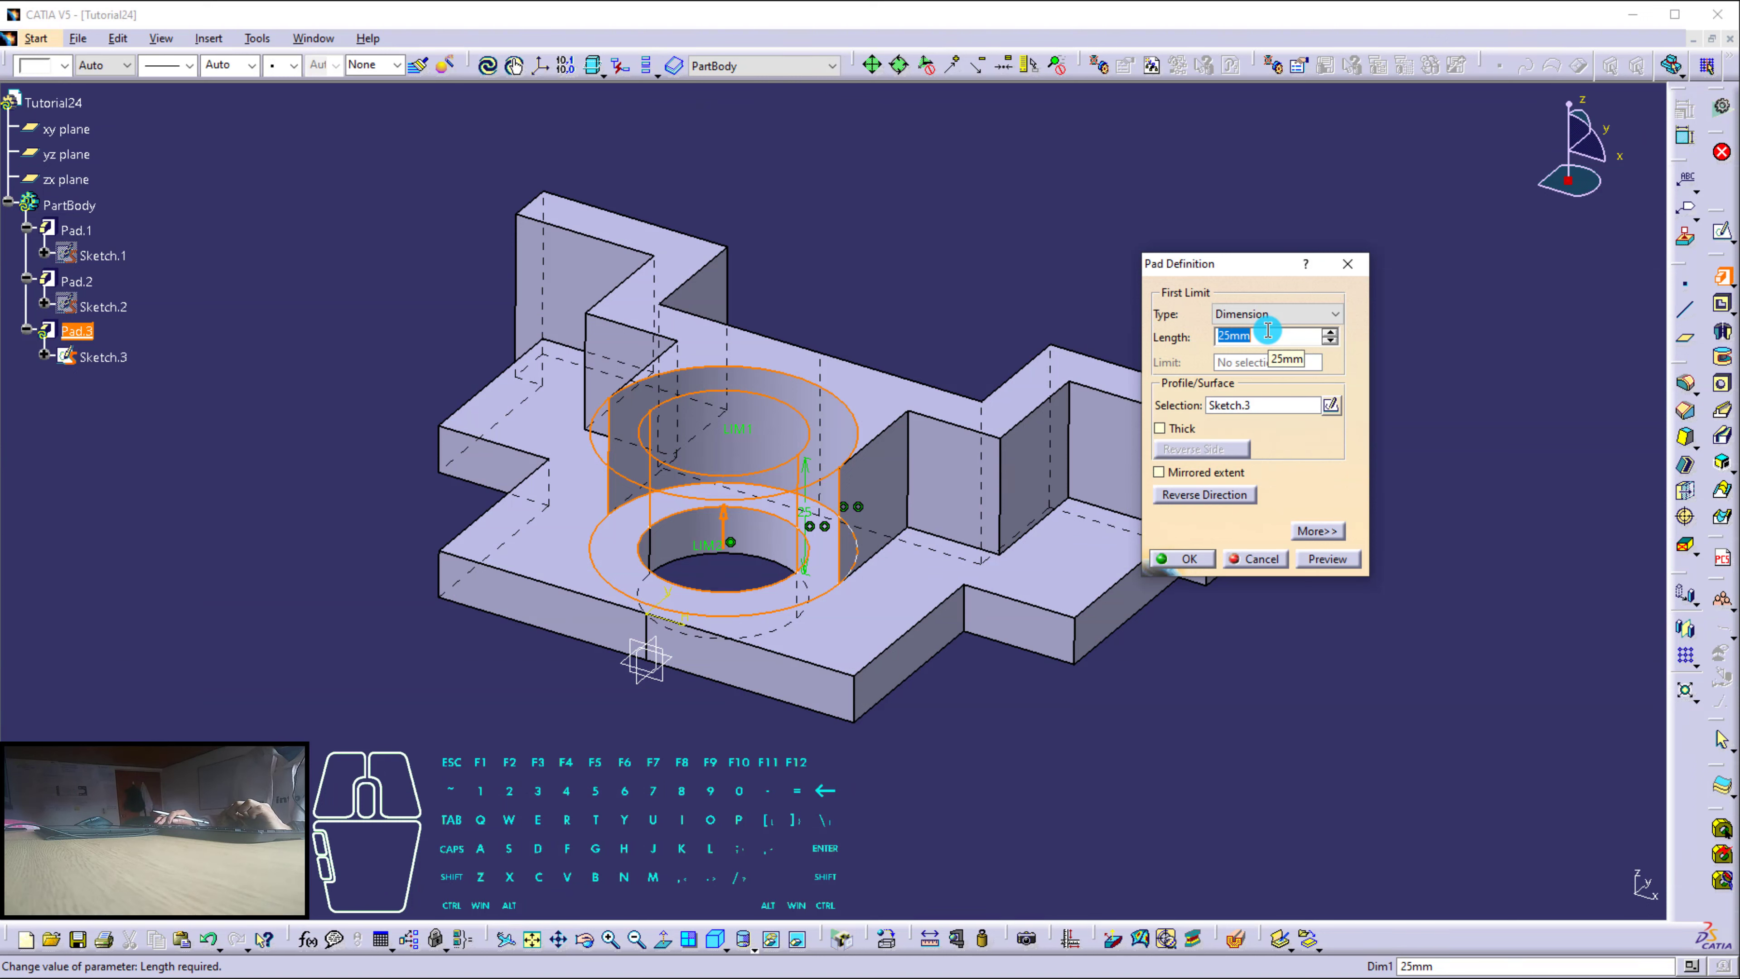
key(Return)
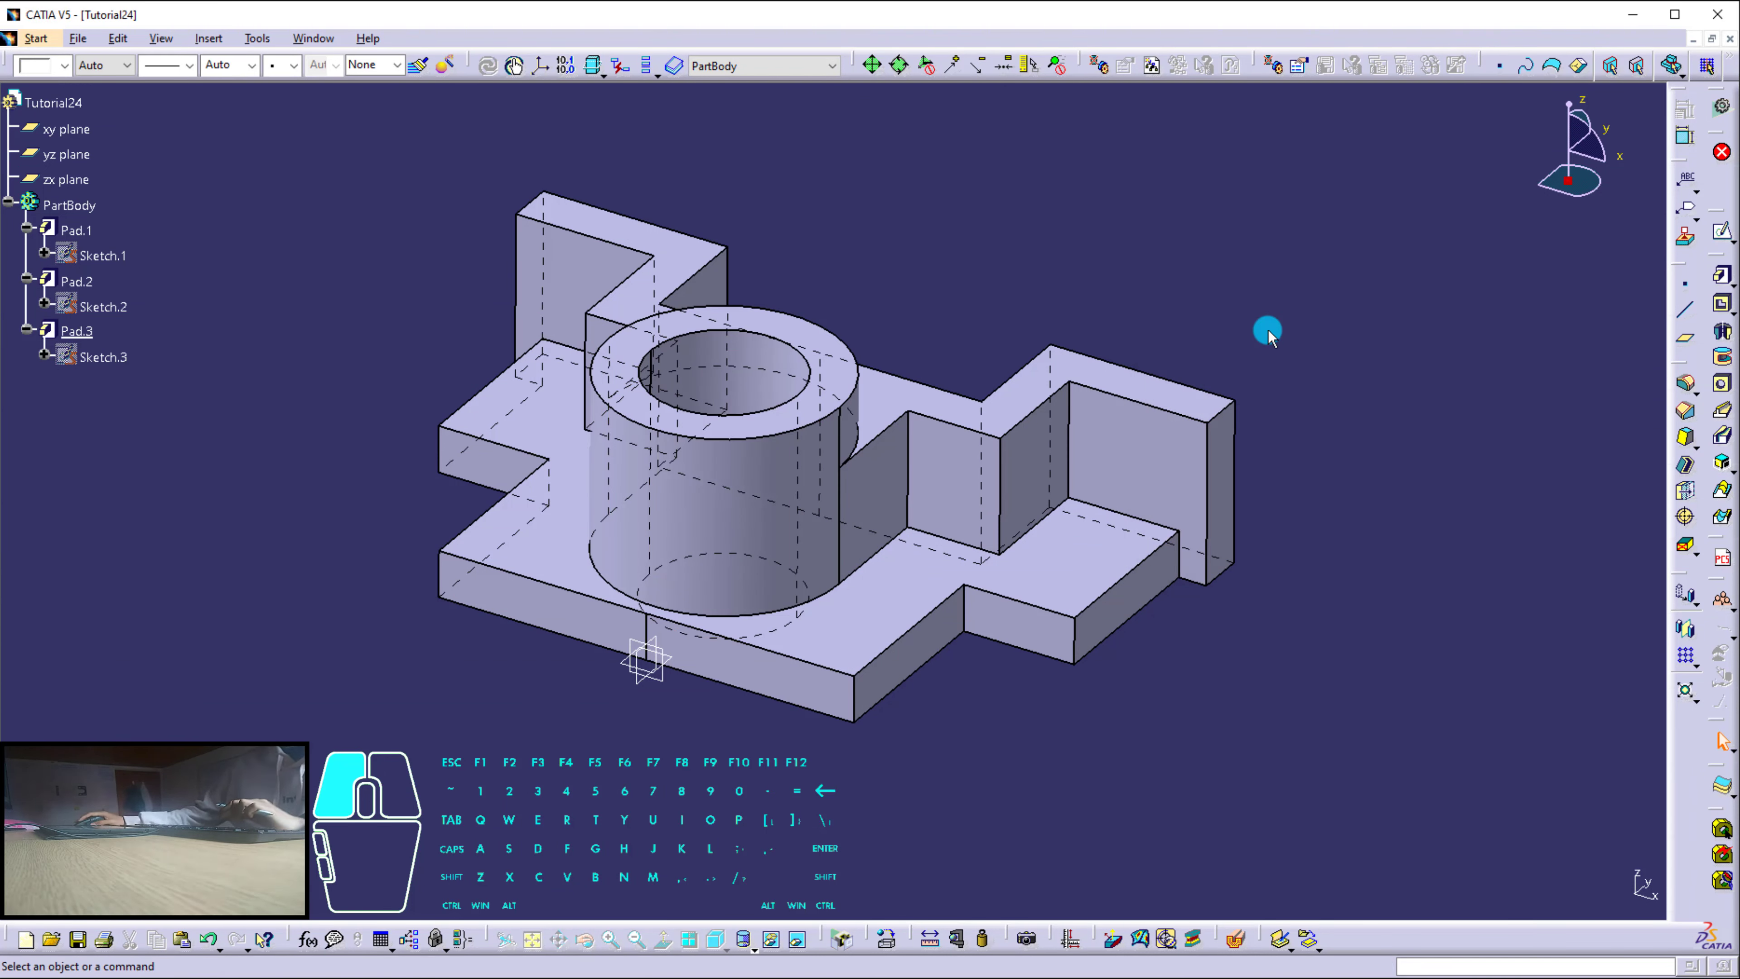
Start a sketch on the base plate's vertical side face beside the cylinder, parallel to the yz plane.
middle_drag(1126, 400, 958, 549)
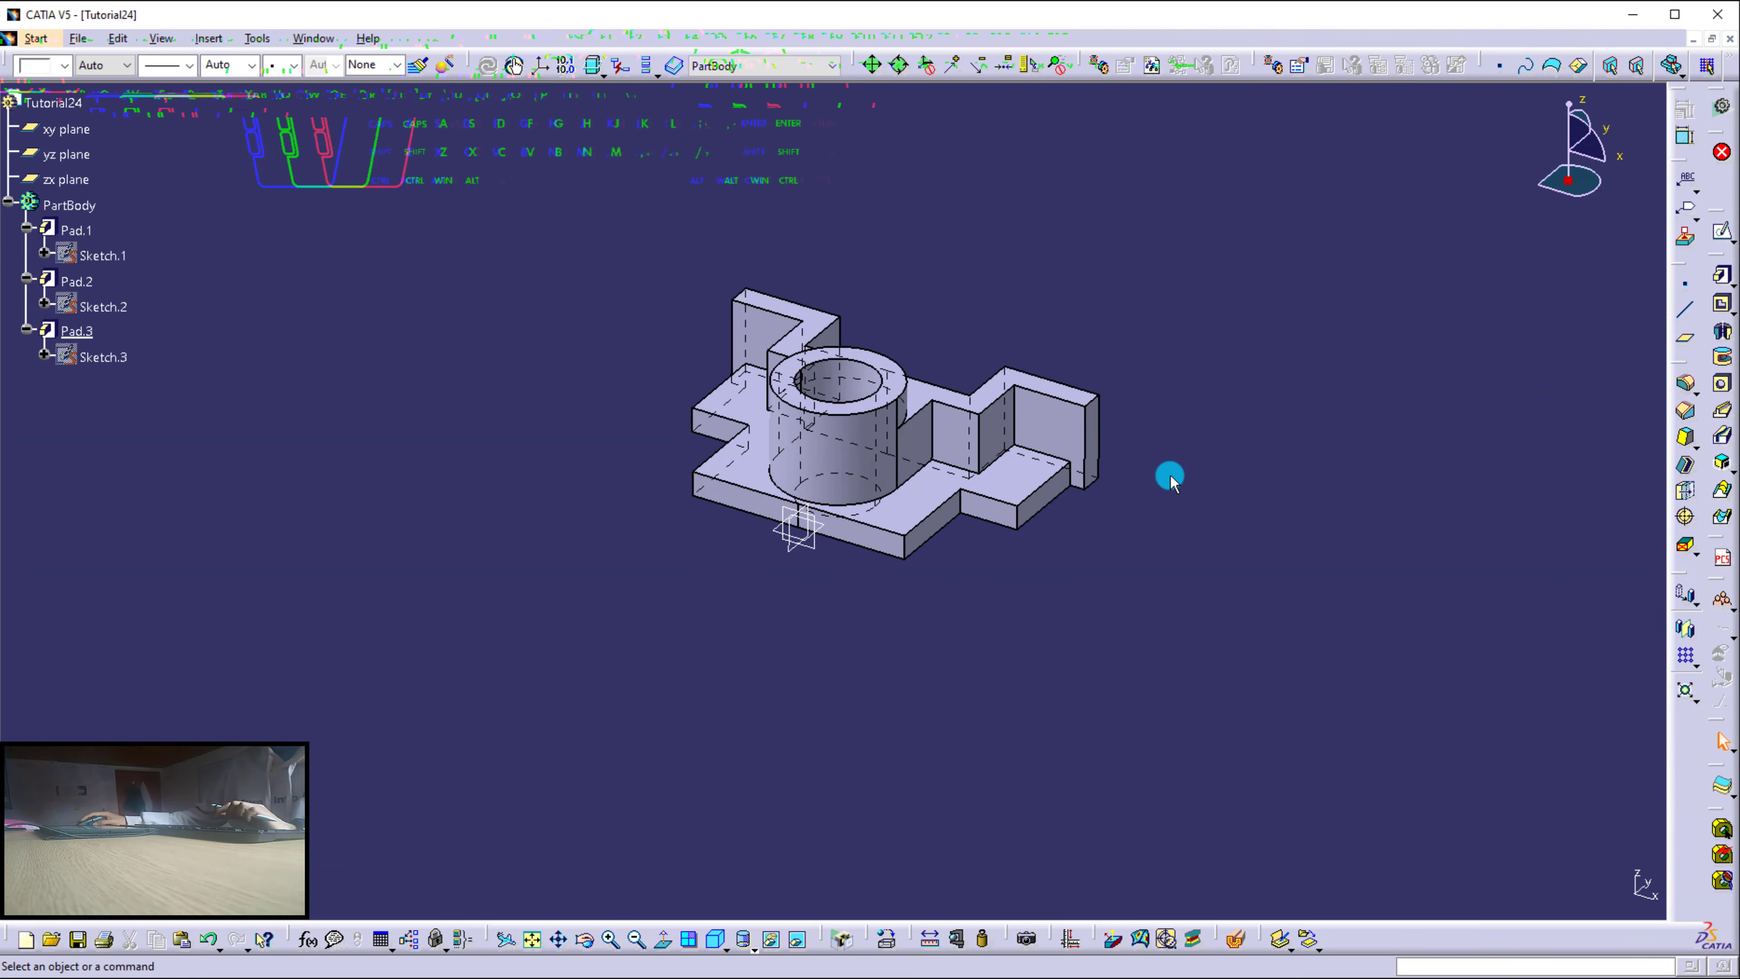
click(1714, 238)
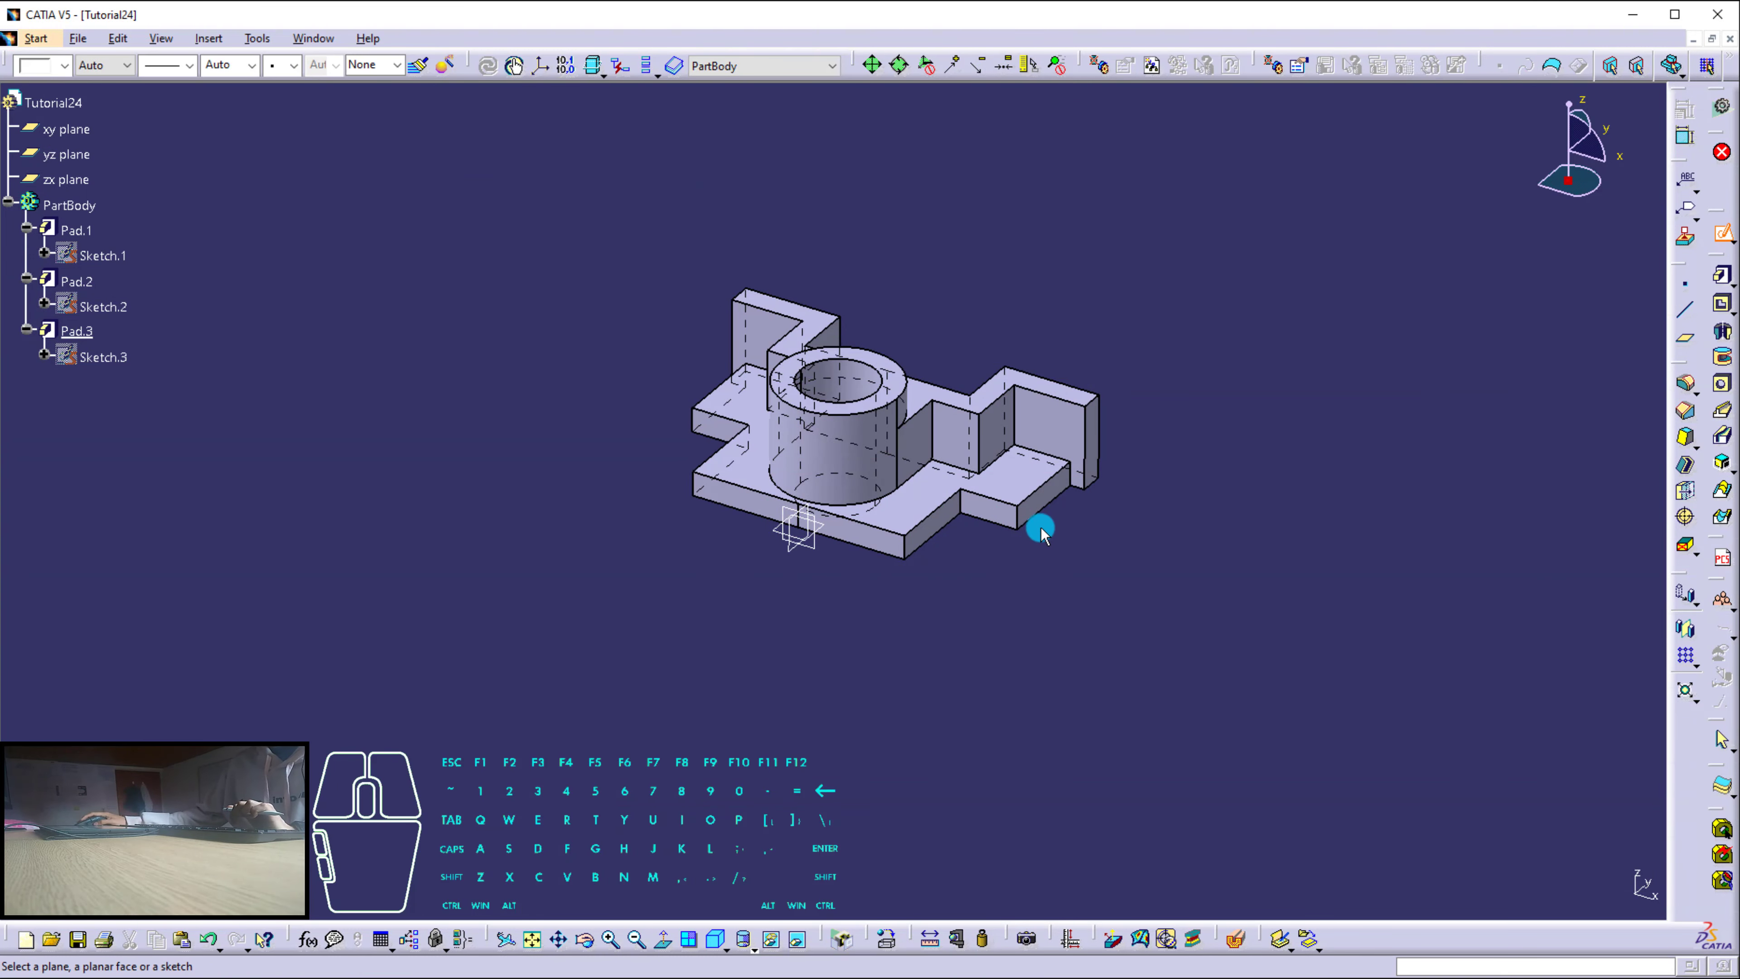
middle_drag(943, 587, 882, 488)
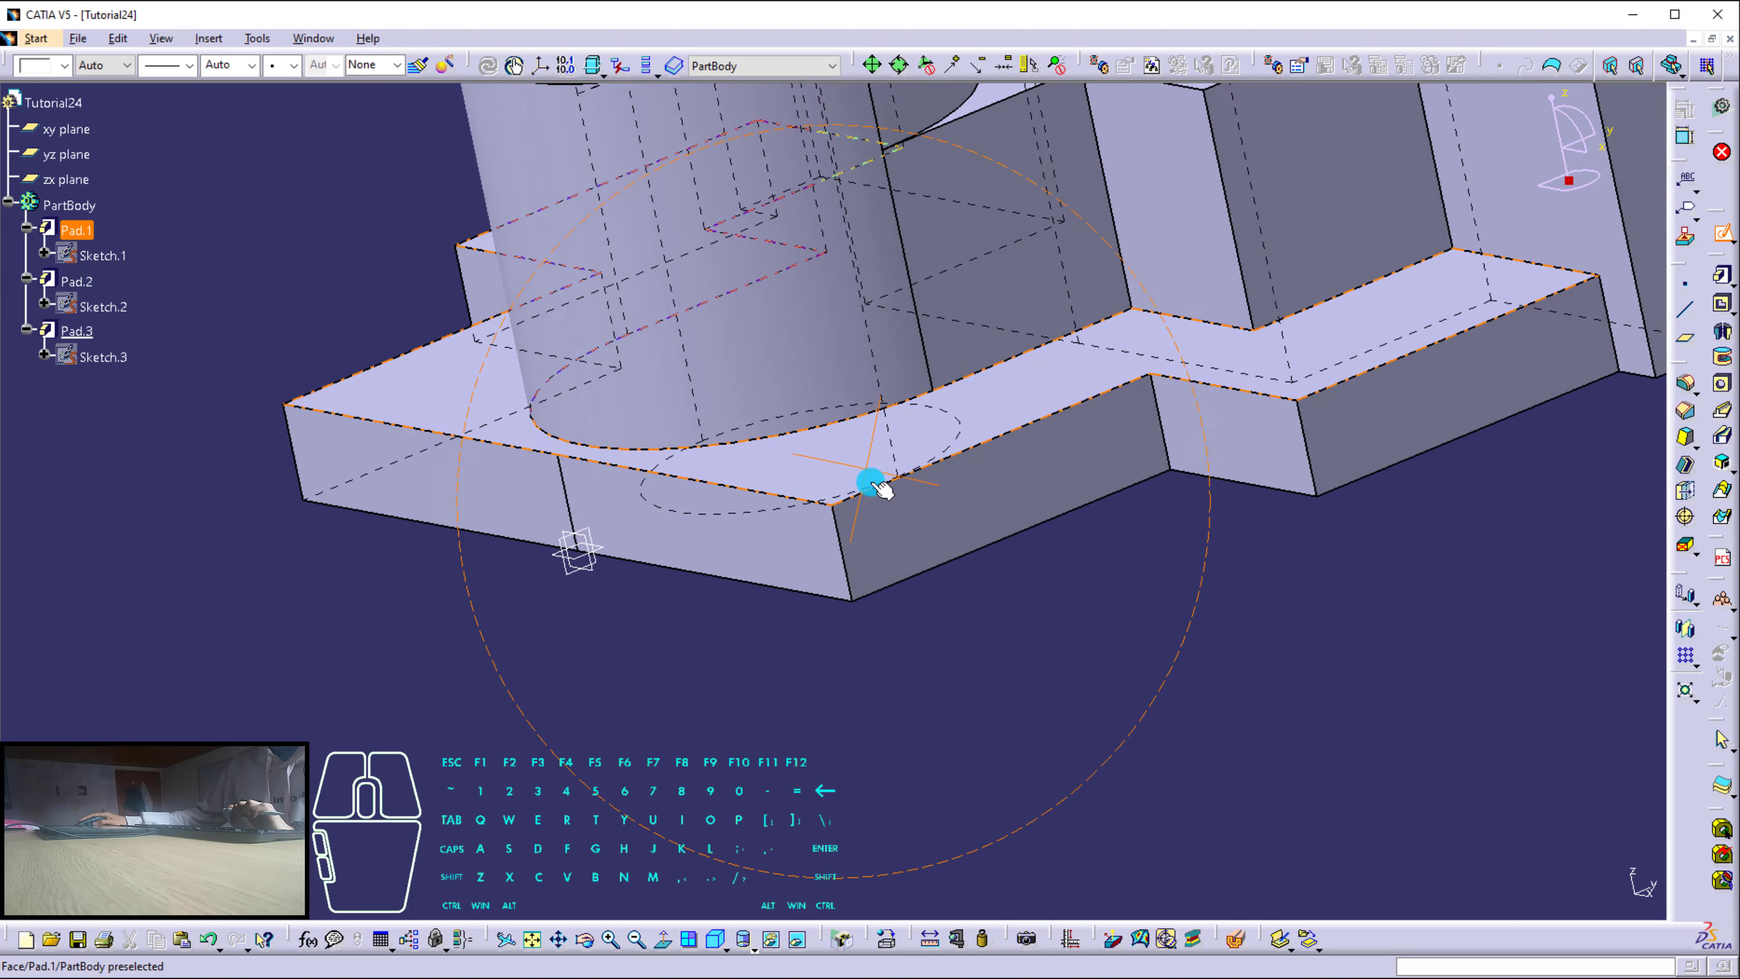
click(917, 539)
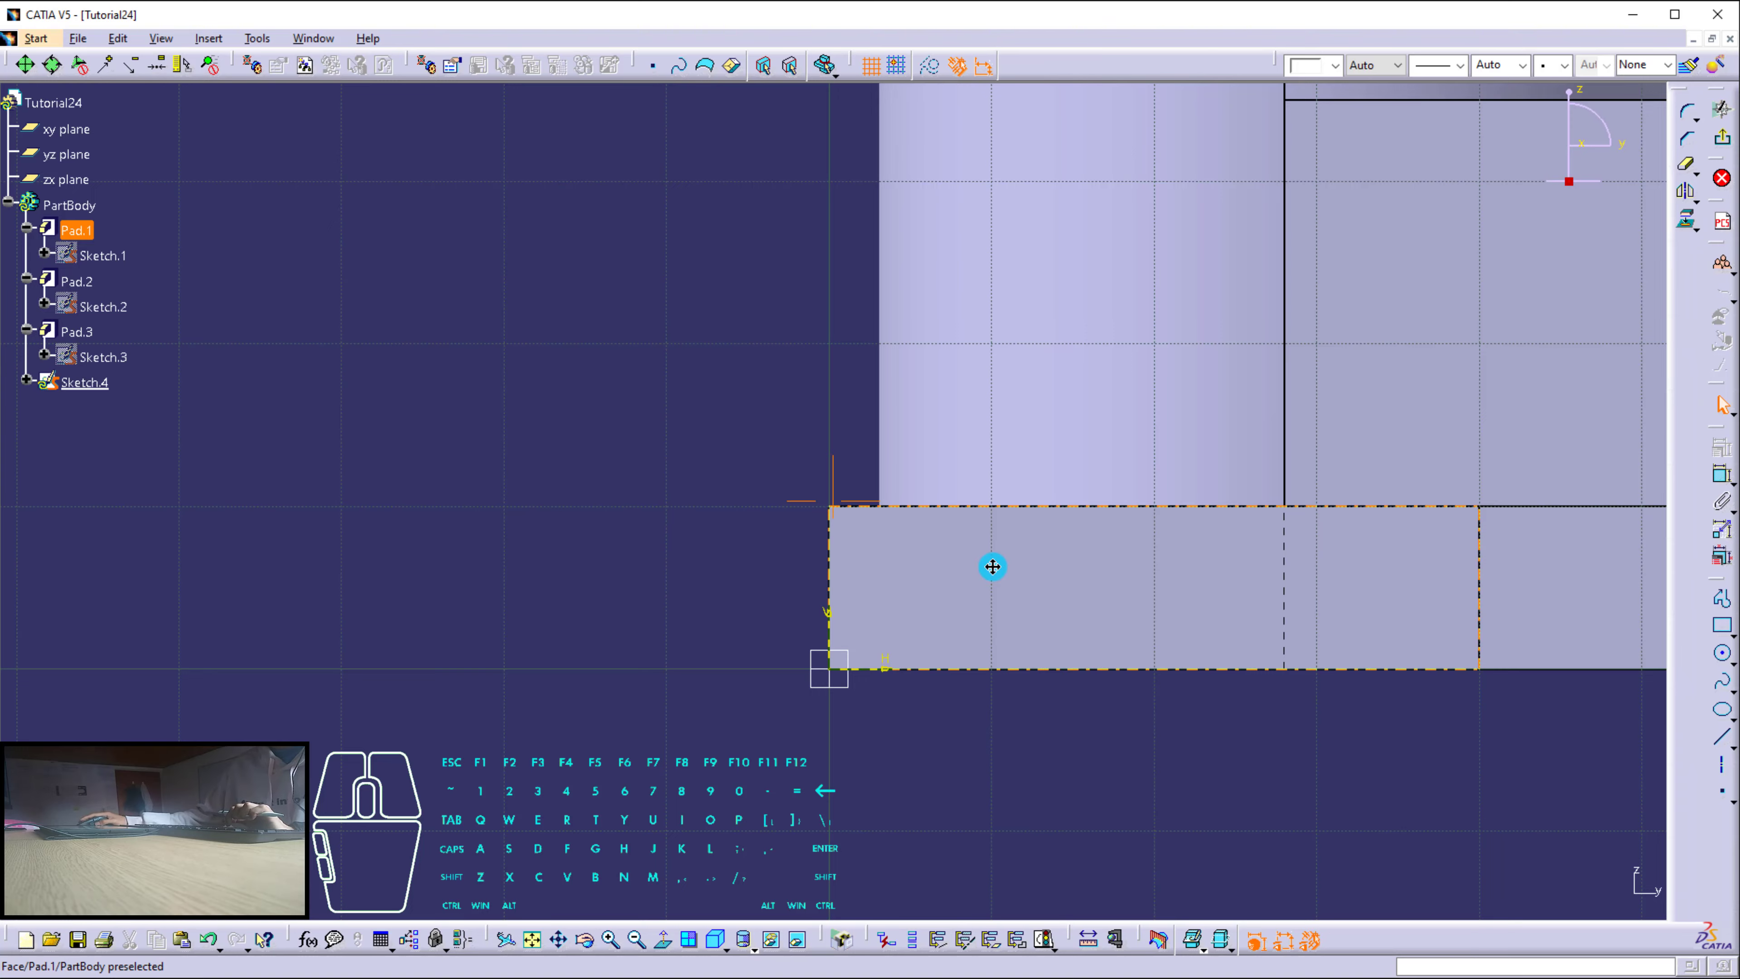
Sketch a circle of about 10 mm radius below the base plate, near its cylinder end.
mouse_move(993, 567)
middle_down()
mouse_move(771, 403)
mouse_move(843, 551)
middle_up()
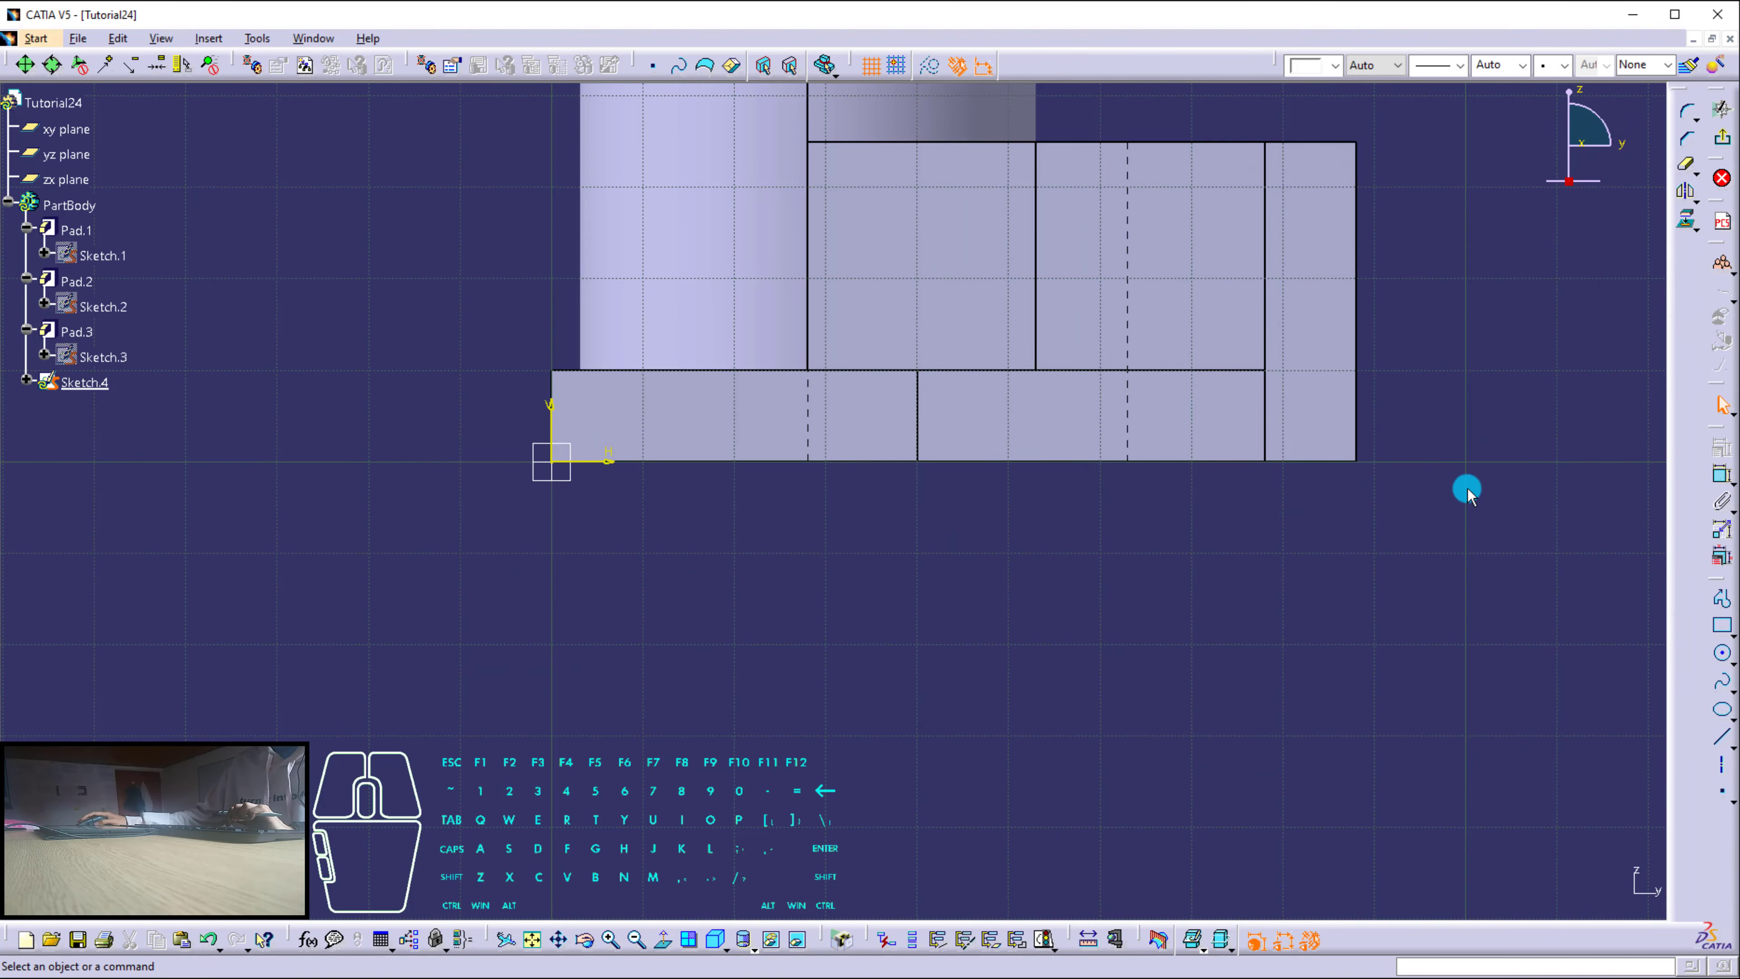
click(1722, 650)
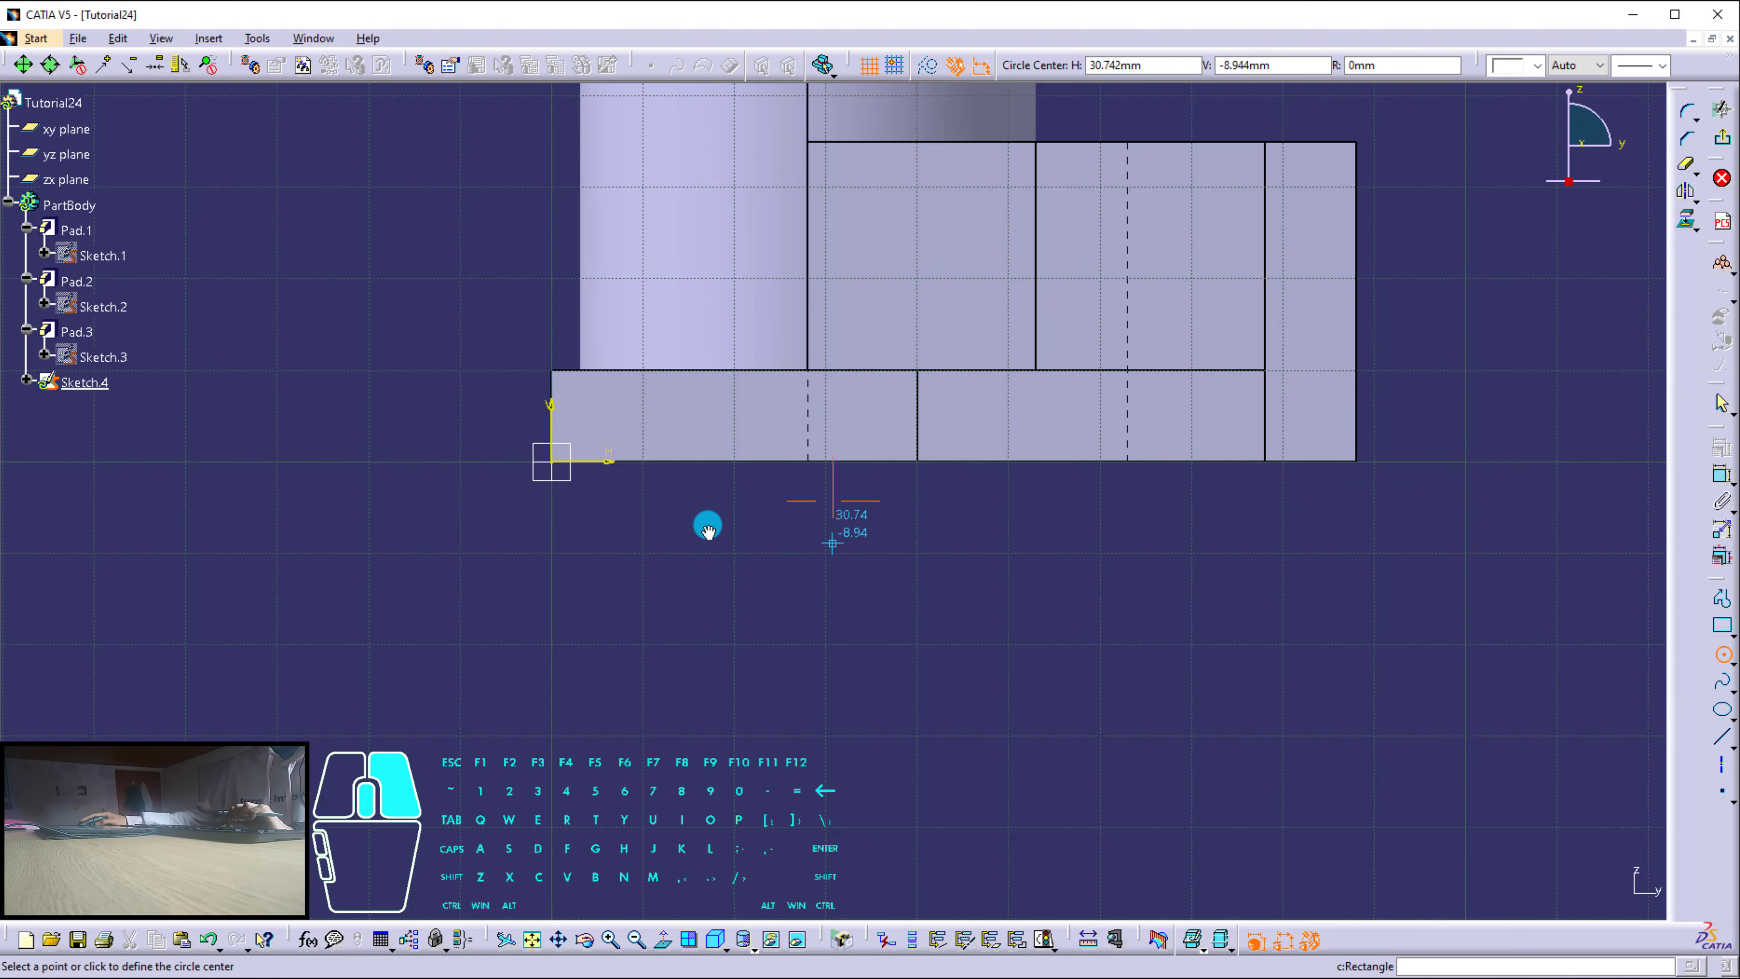
mouse_move(710, 525)
middle_down()
mouse_move(652, 505)
mouse_move(760, 613)
middle_up()
click(757, 617)
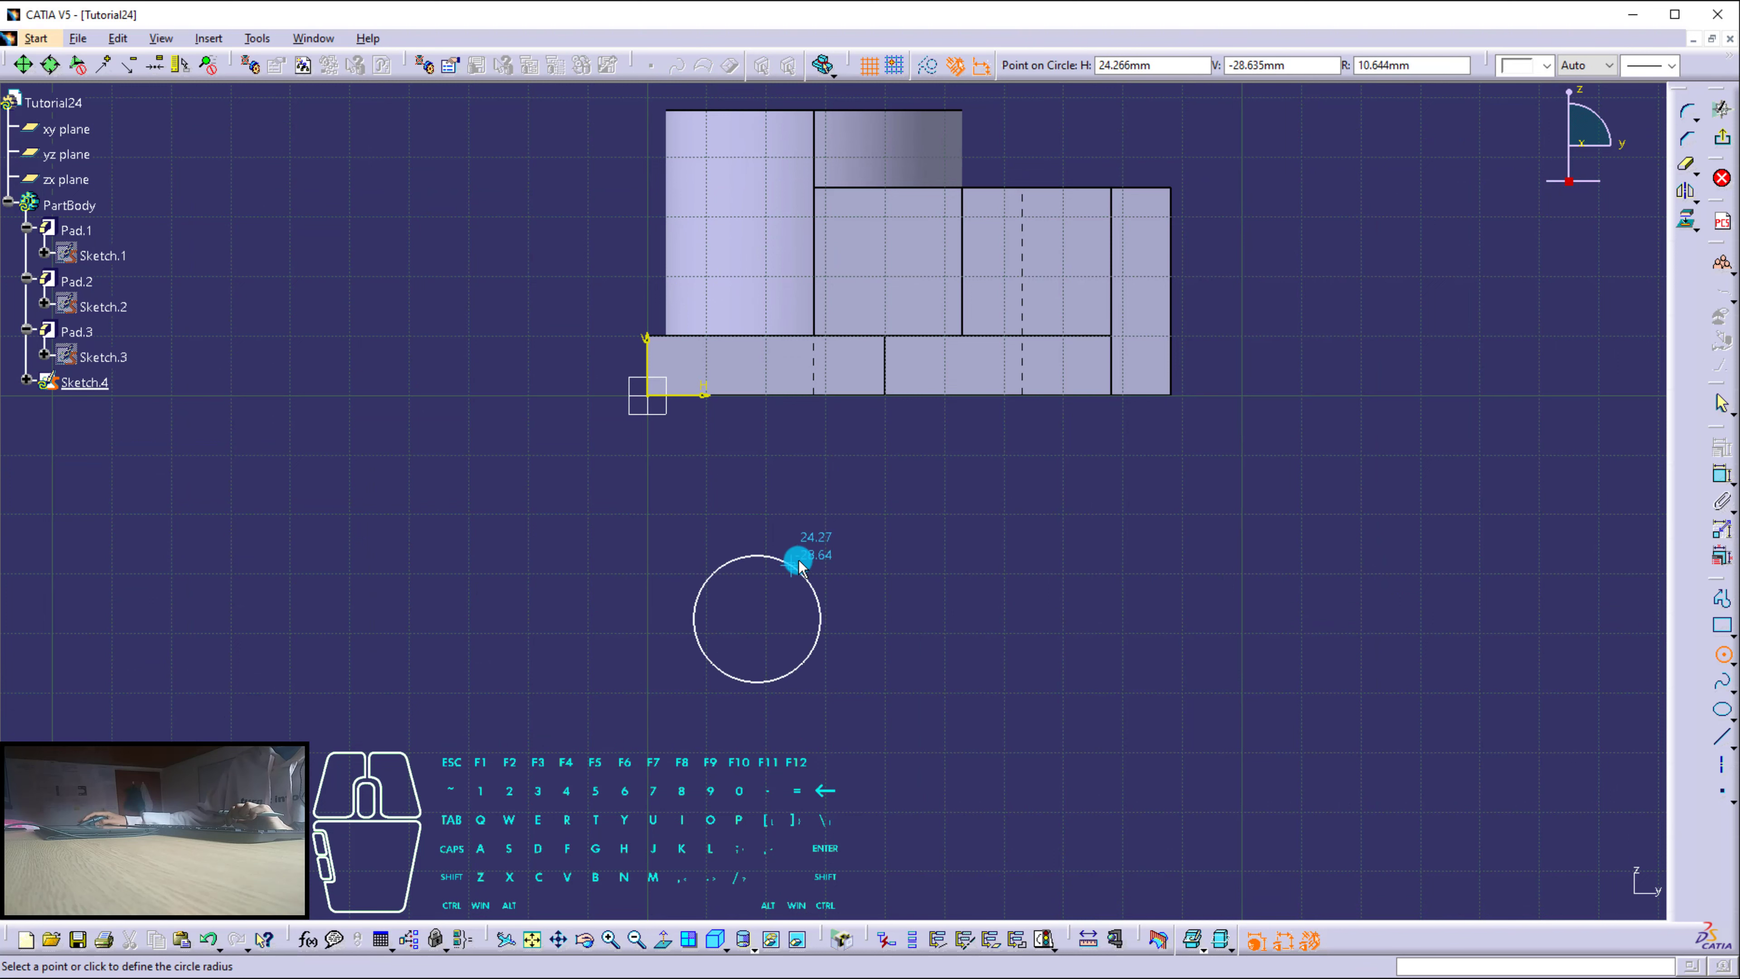
click(782, 568)
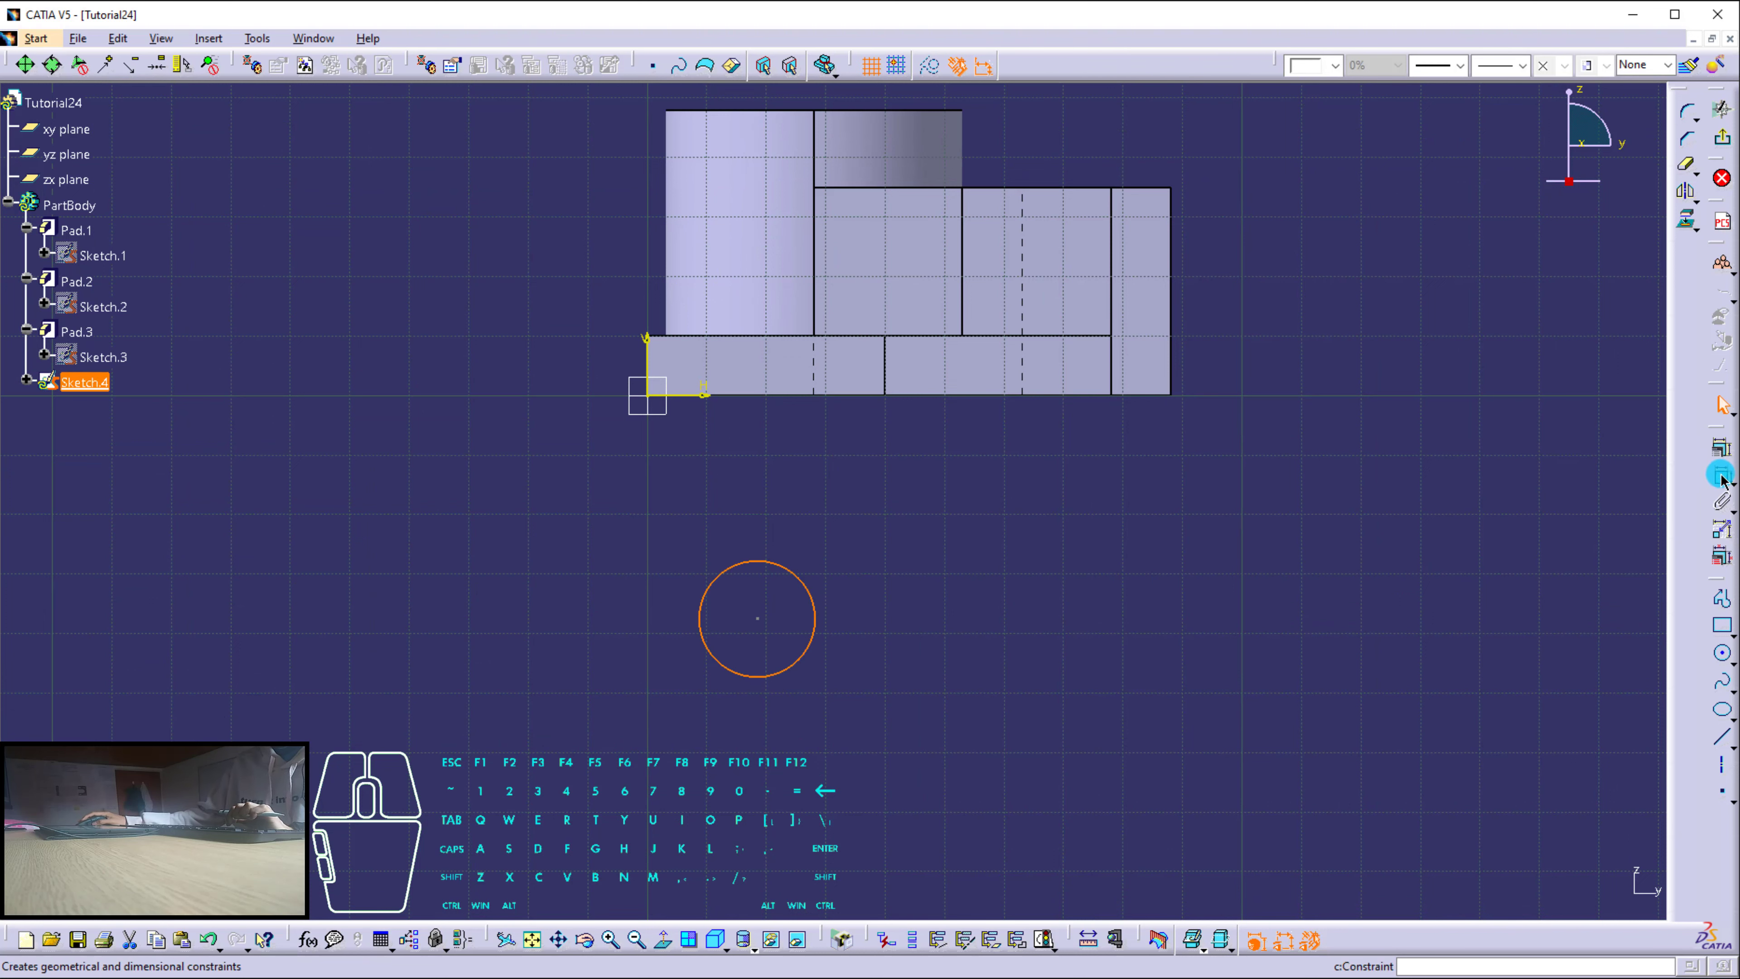
click(1625, 491)
Draw a slanted line from the circle's edge up to the sketch origin at the base plate's lower corner.
click(1722, 681)
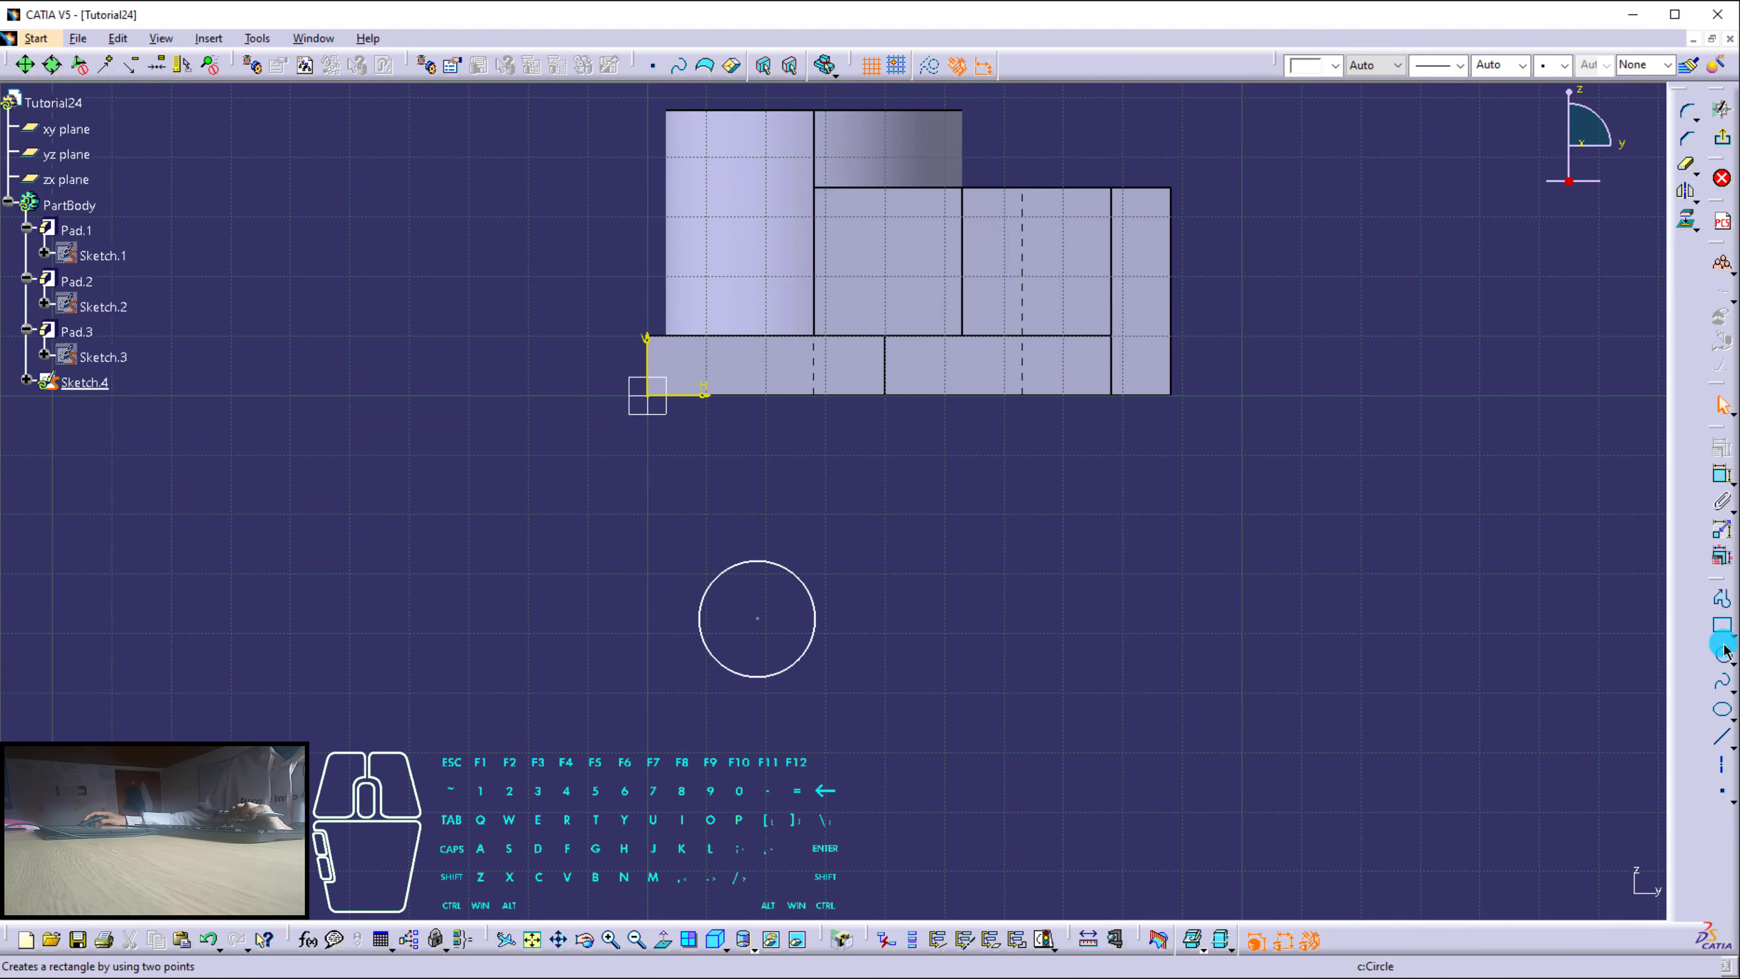
click(700, 603)
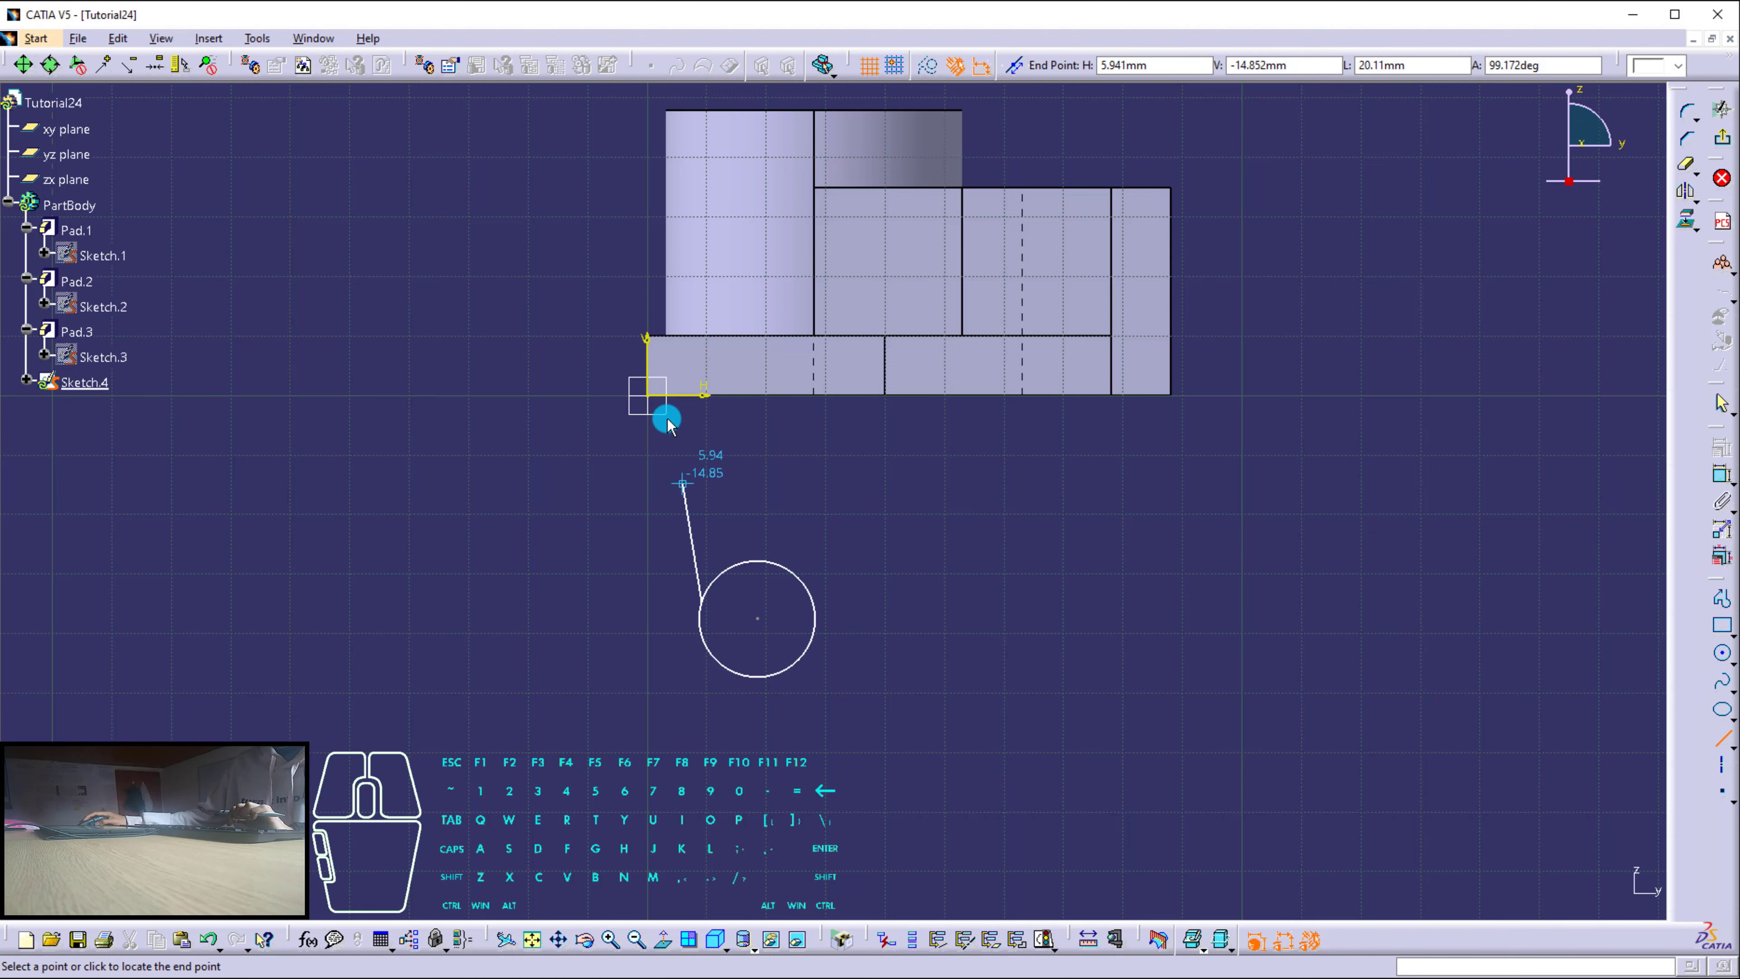
double_click(651, 396)
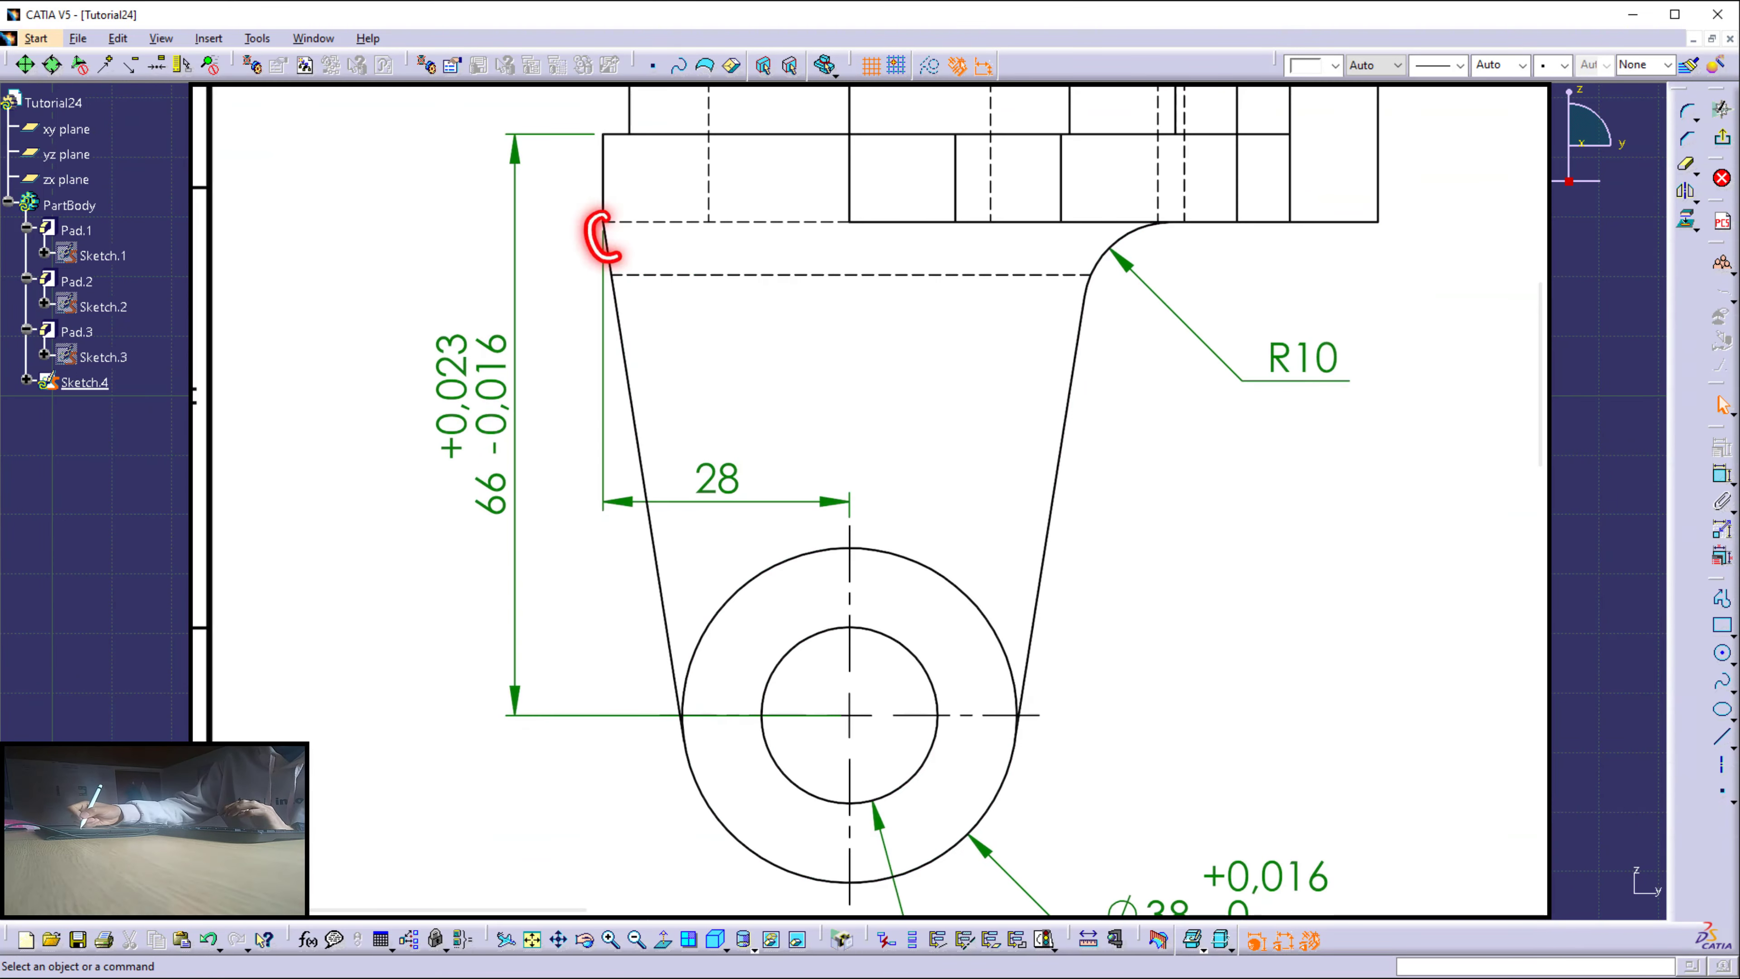
drag(634, 340, 673, 713)
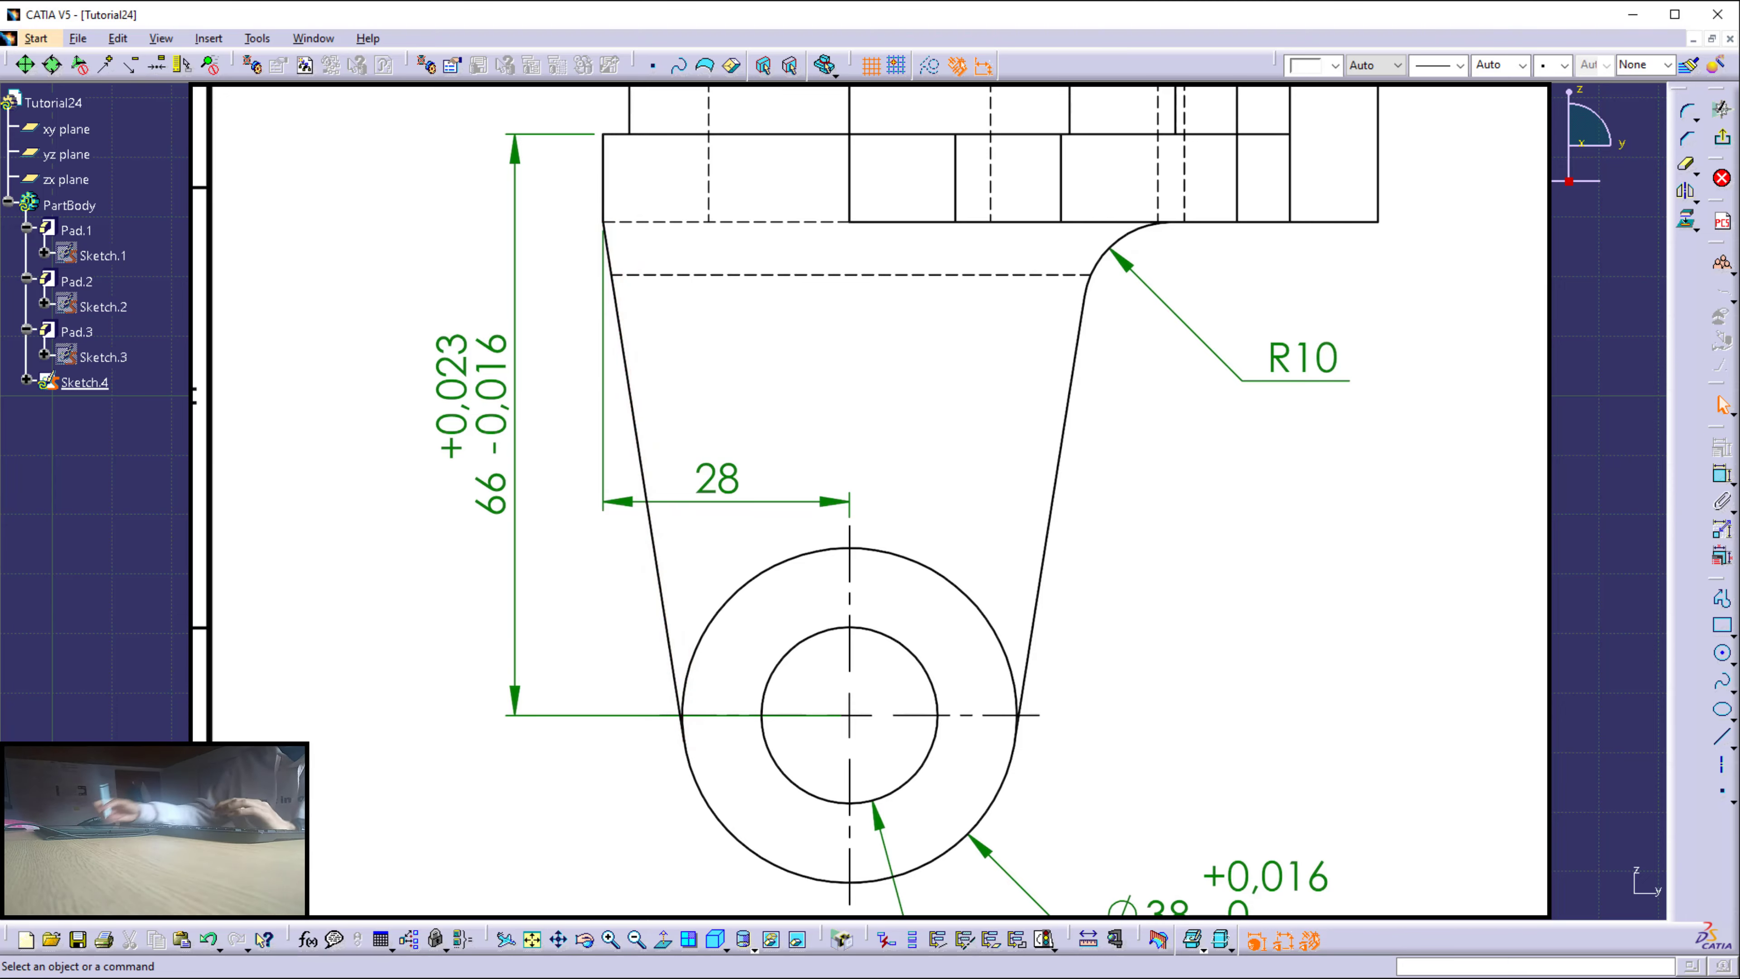
mouse_move(794, 549)
mouse_down()
mouse_move(897, 878)
mouse_move(767, 558)
mouse_up()
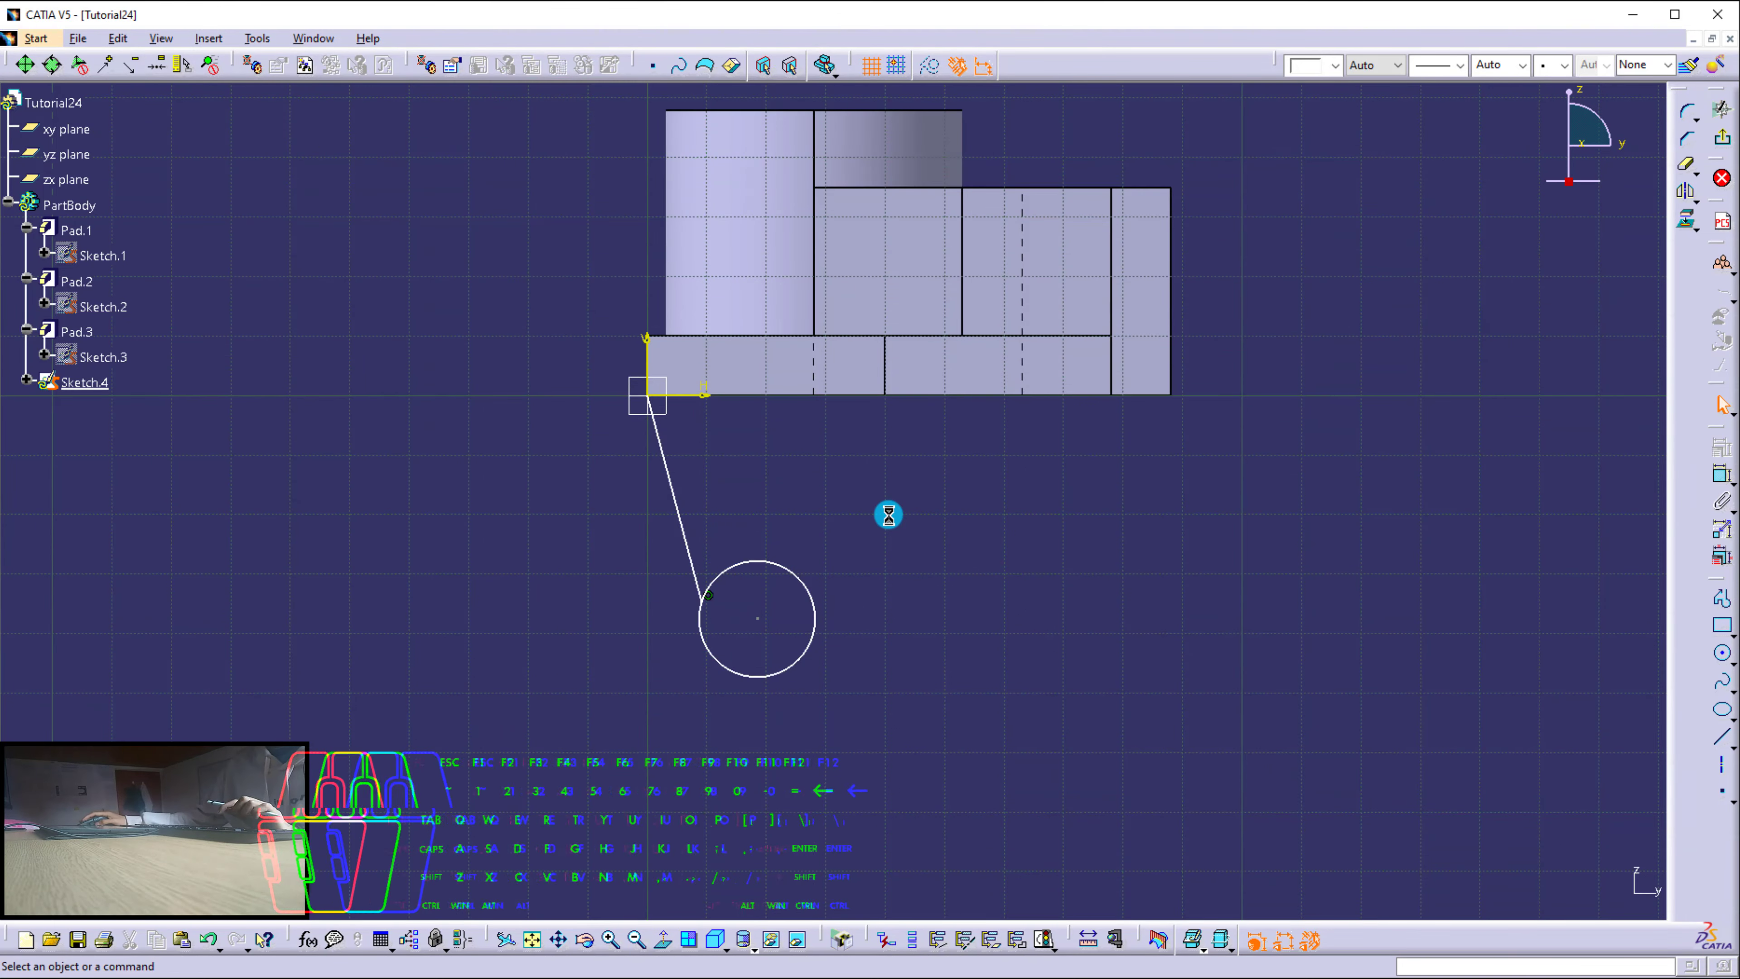
Dimension the circle below the plate with a diameter of 38 mm.
click(784, 572)
click(1723, 473)
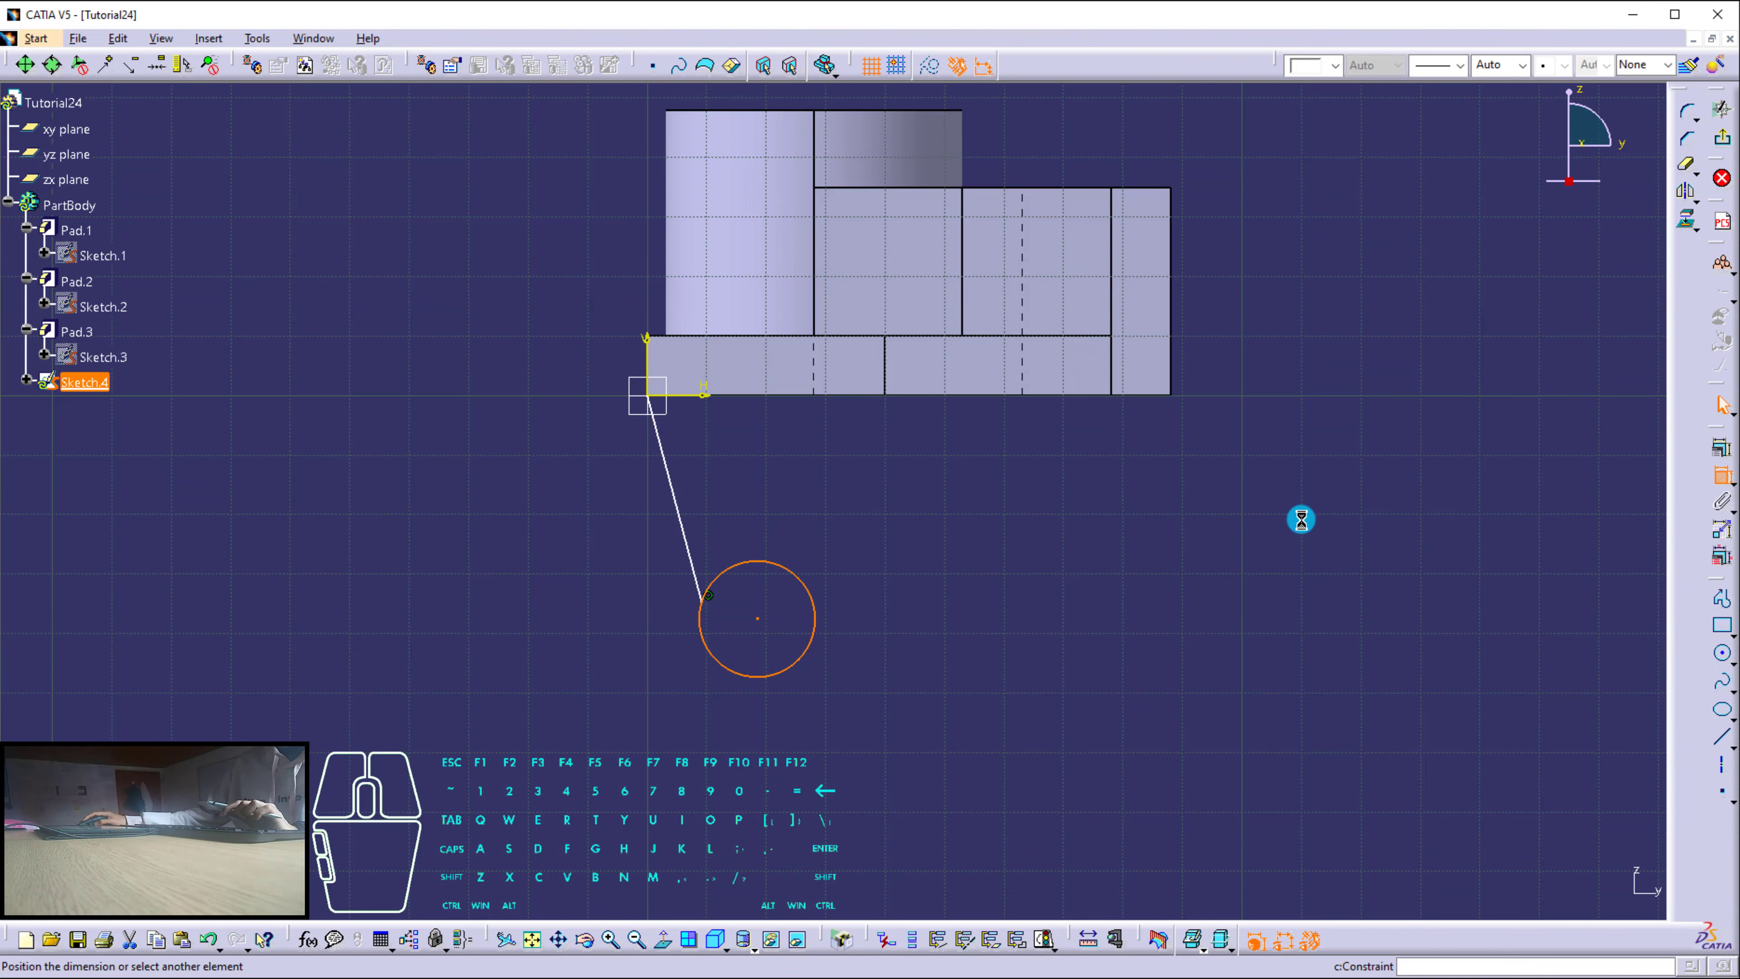
double_click(979, 571)
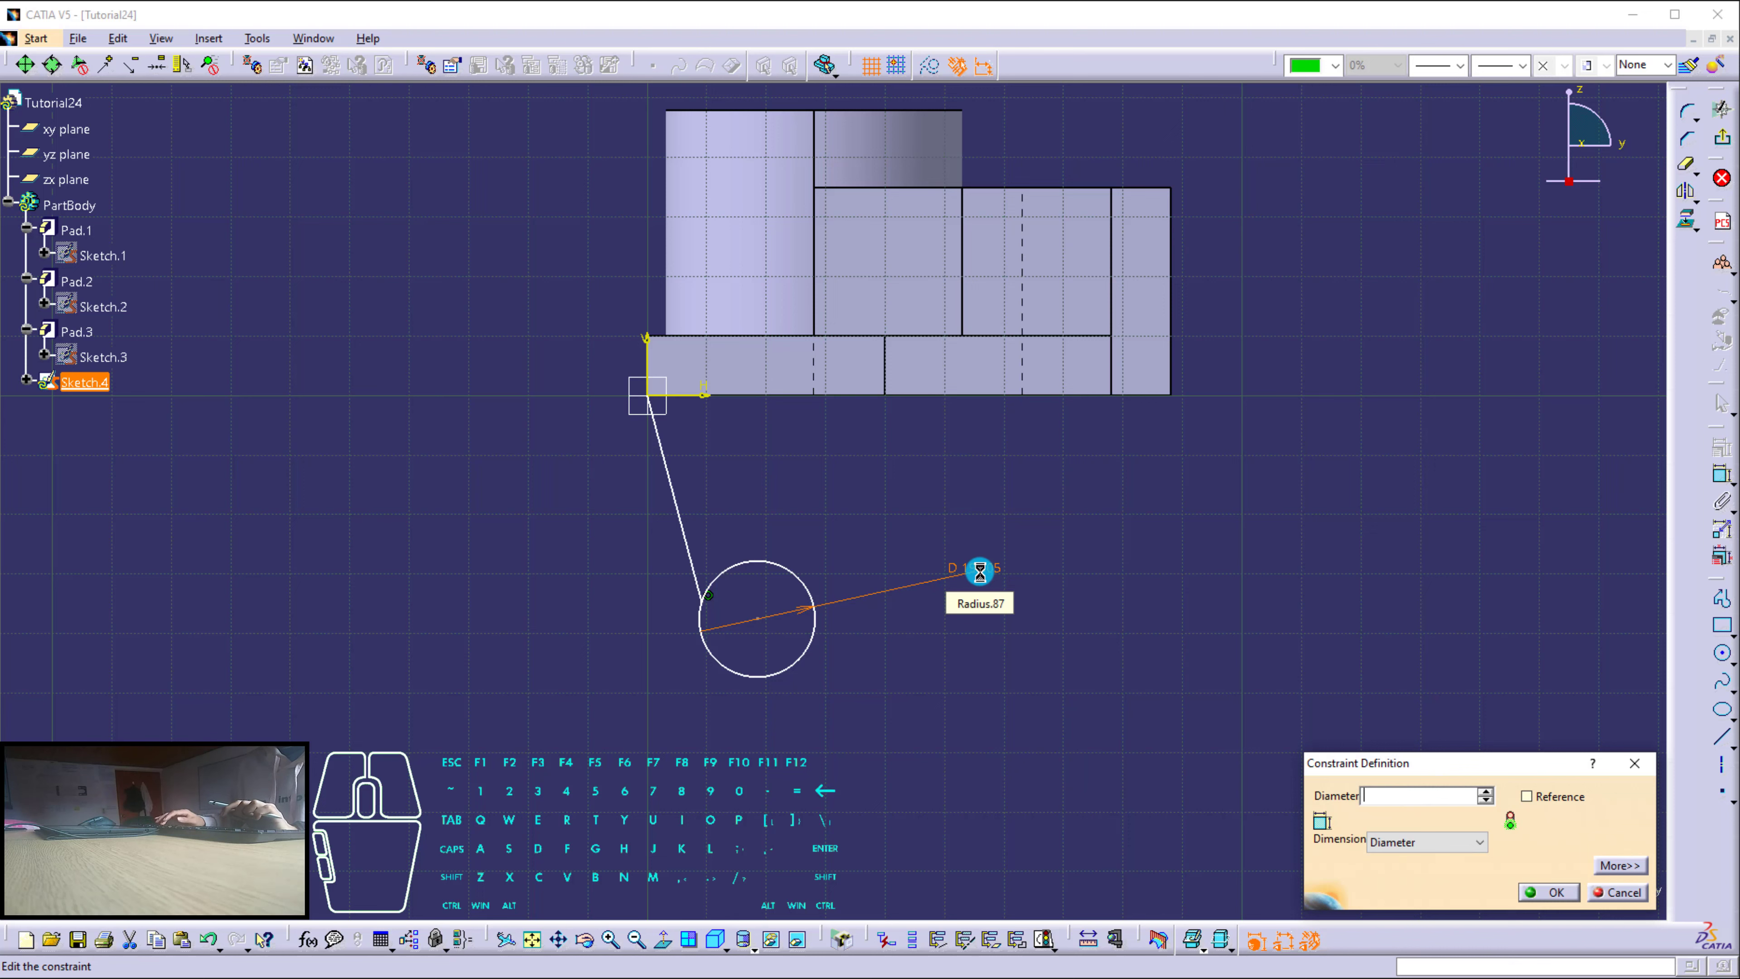
text(38)
key(Return)
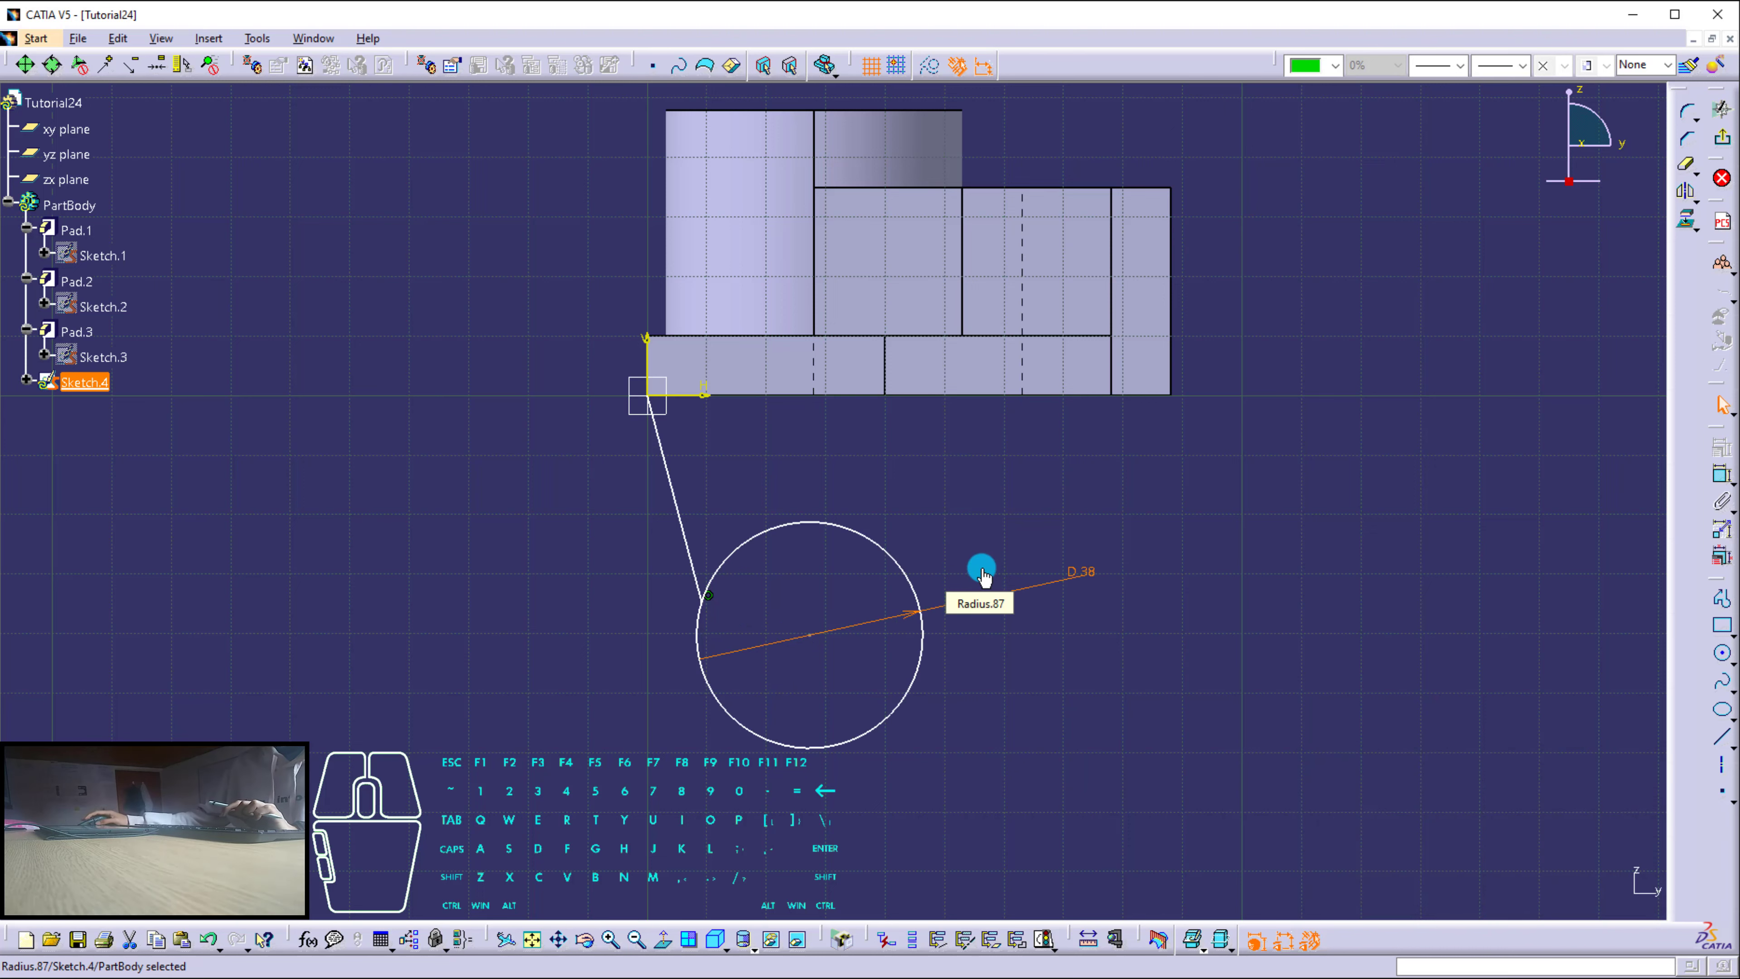
Constrain the circle's centre to 66 mm from the base plate's top edge.
click(1722, 473)
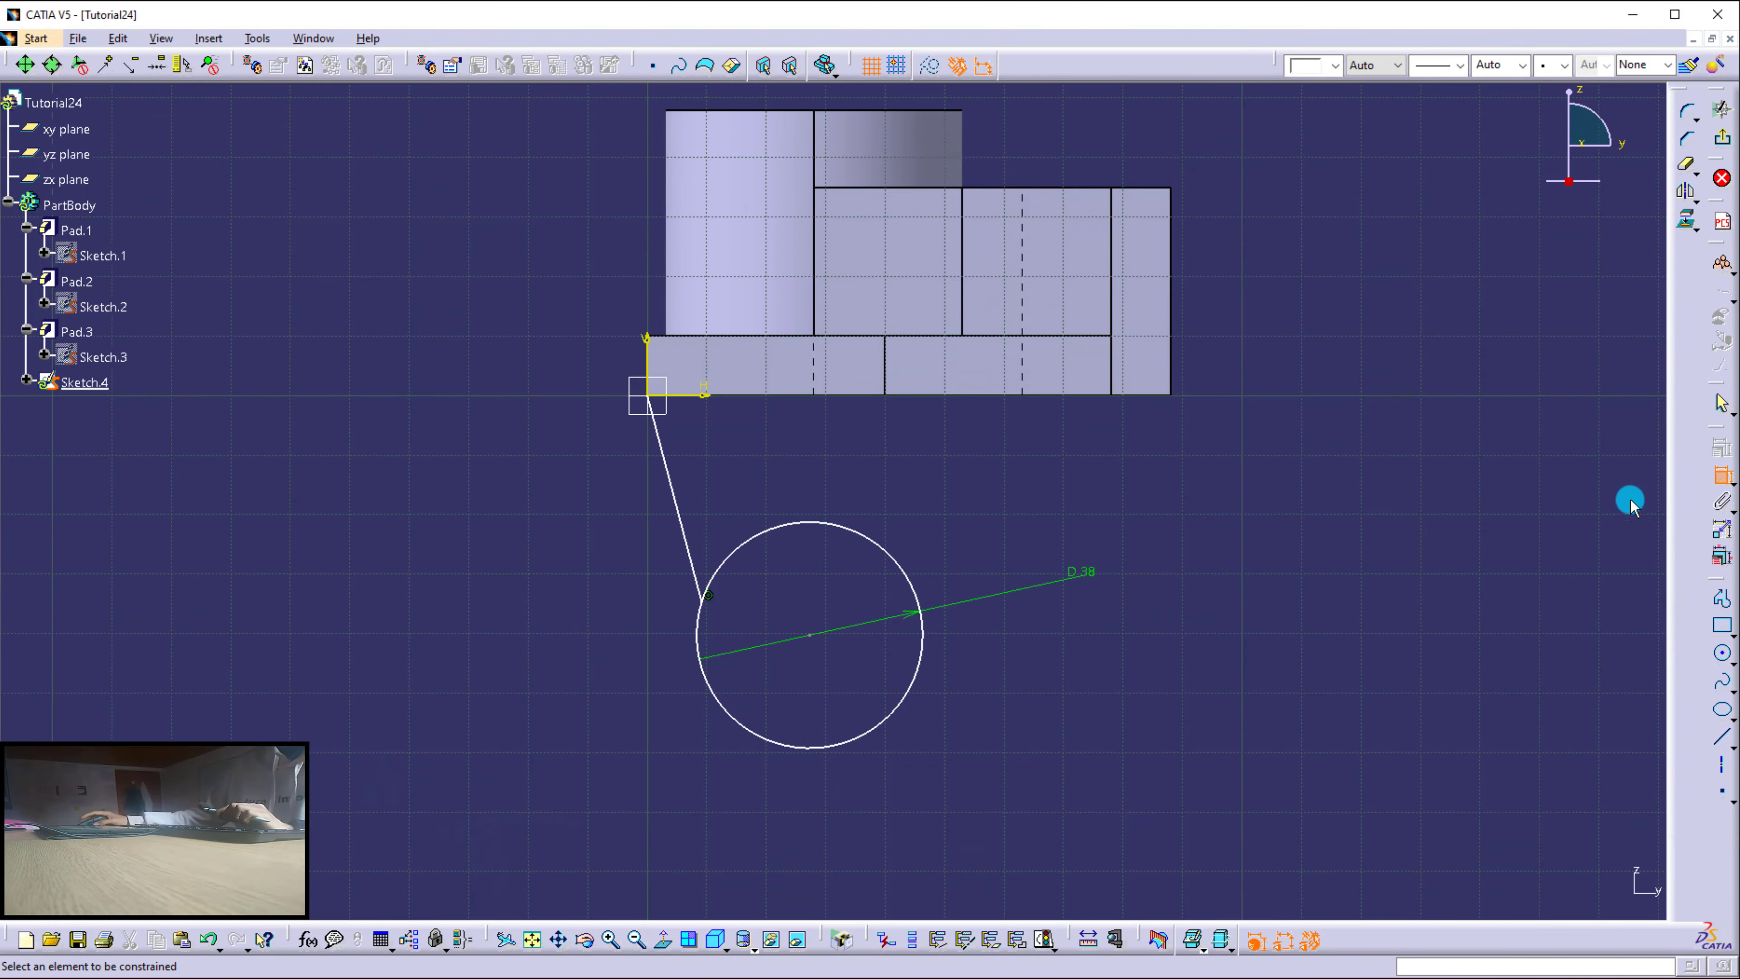
click(751, 338)
click(811, 638)
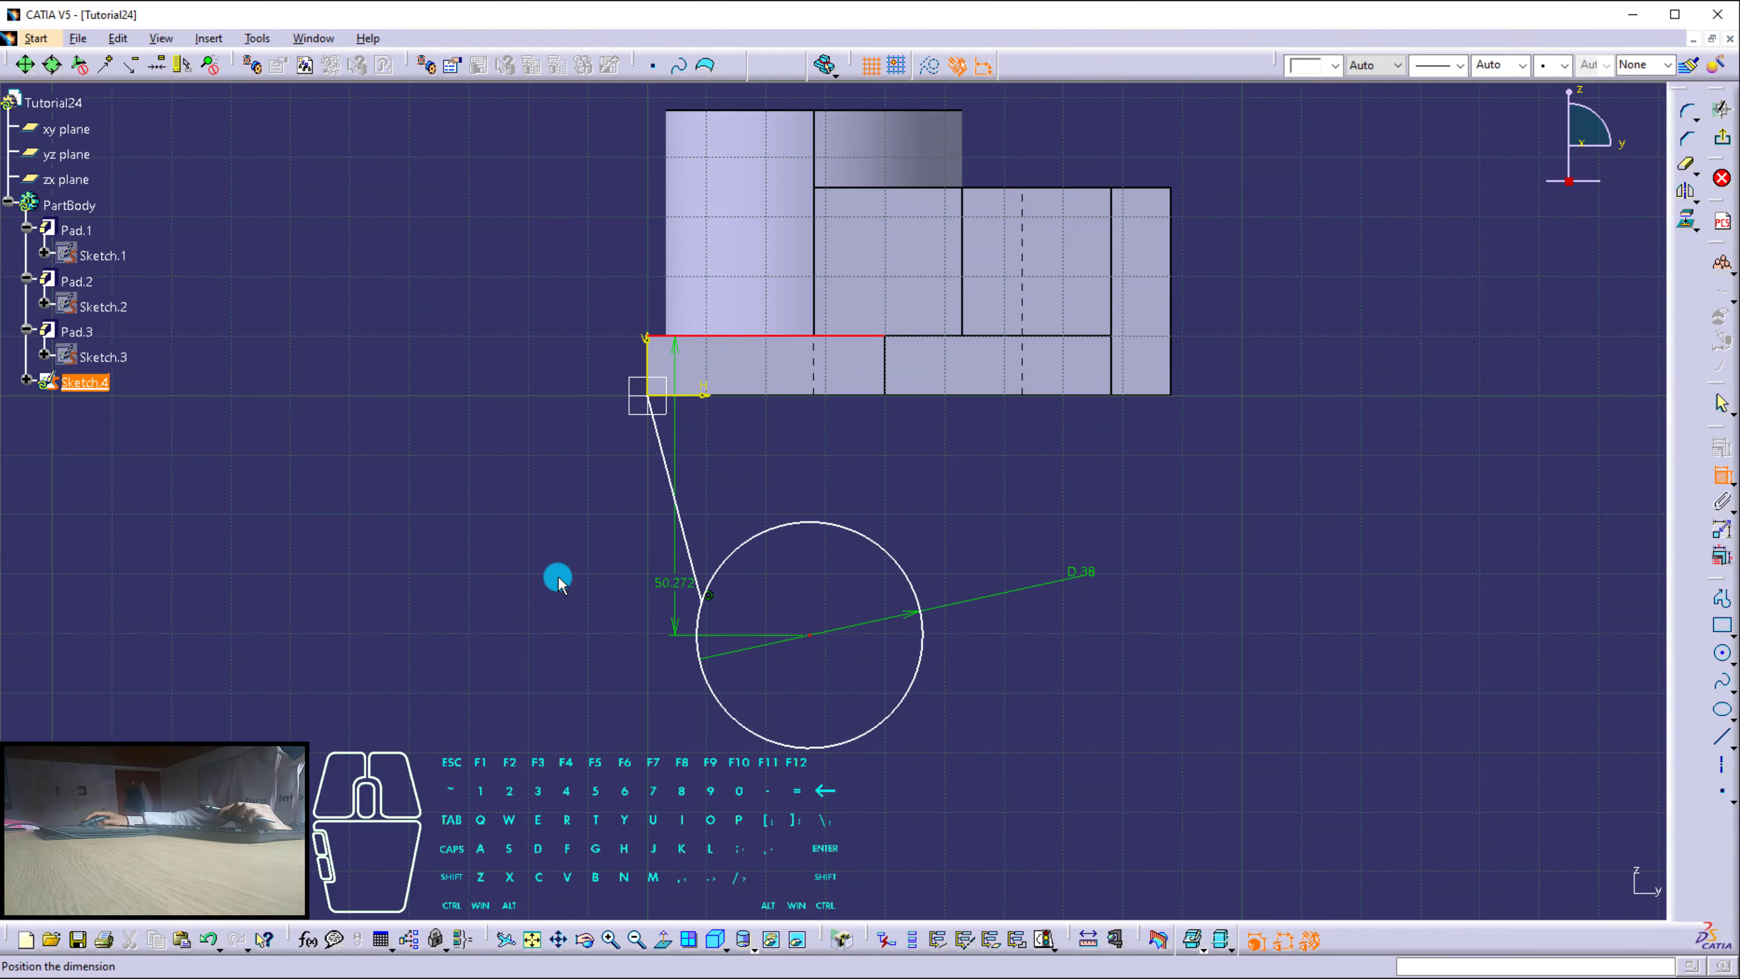
click(575, 572)
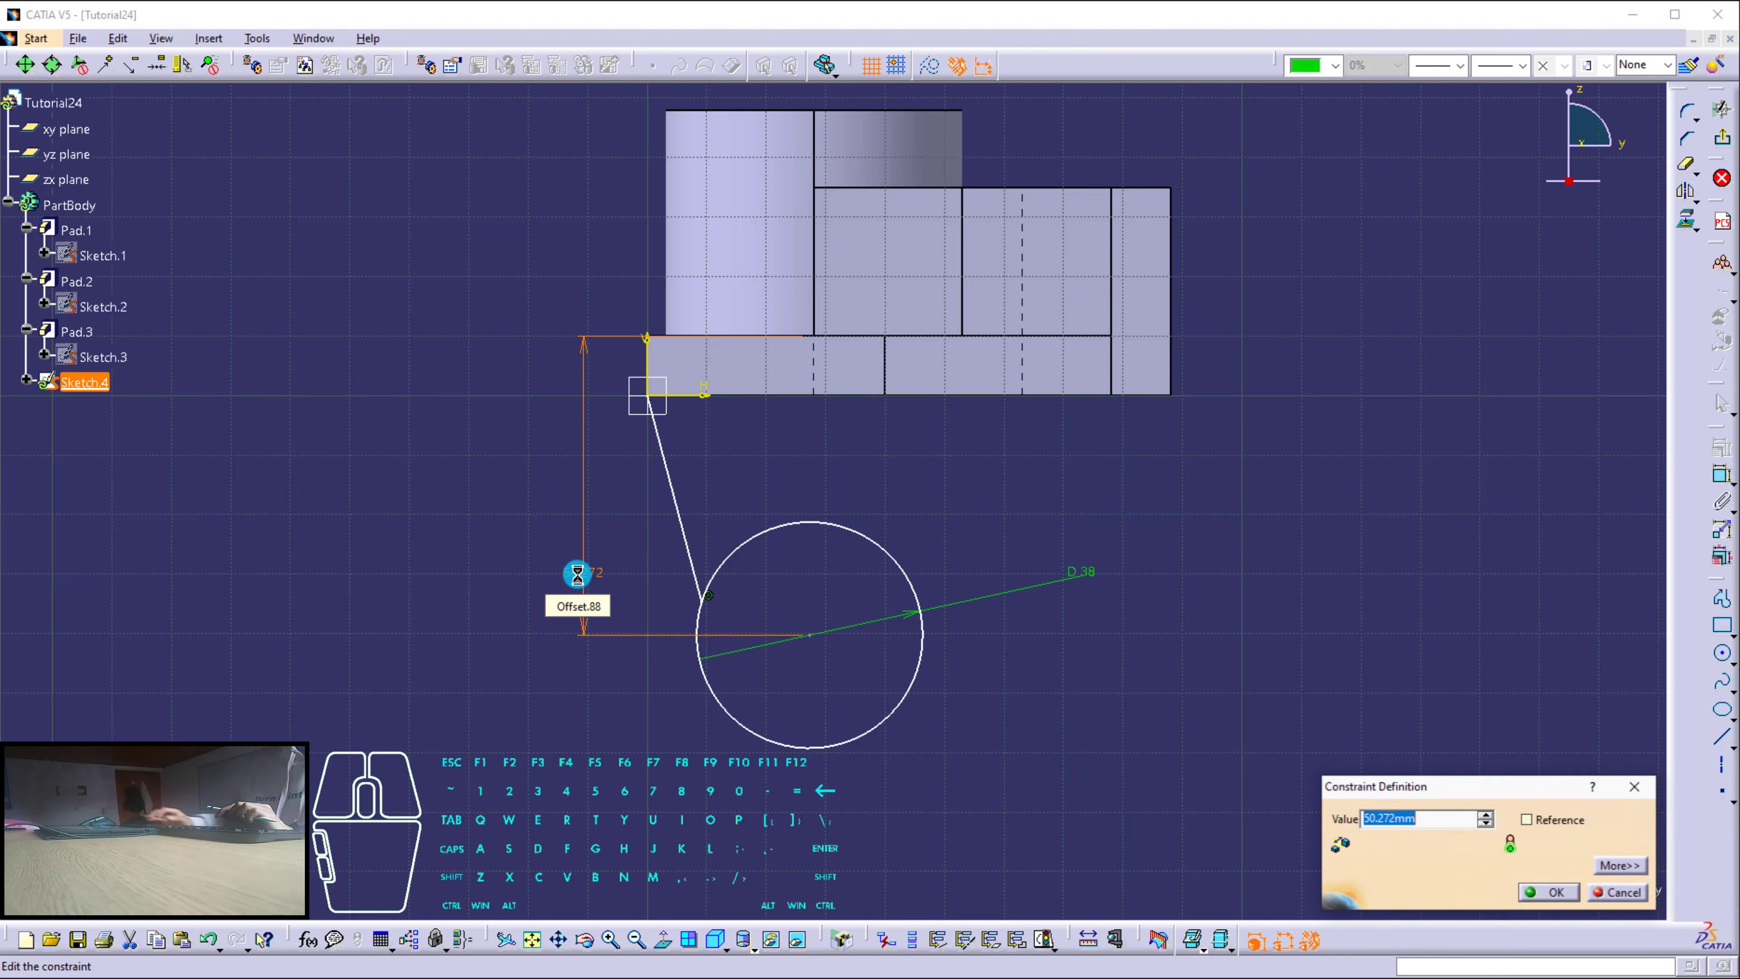
key(Return)
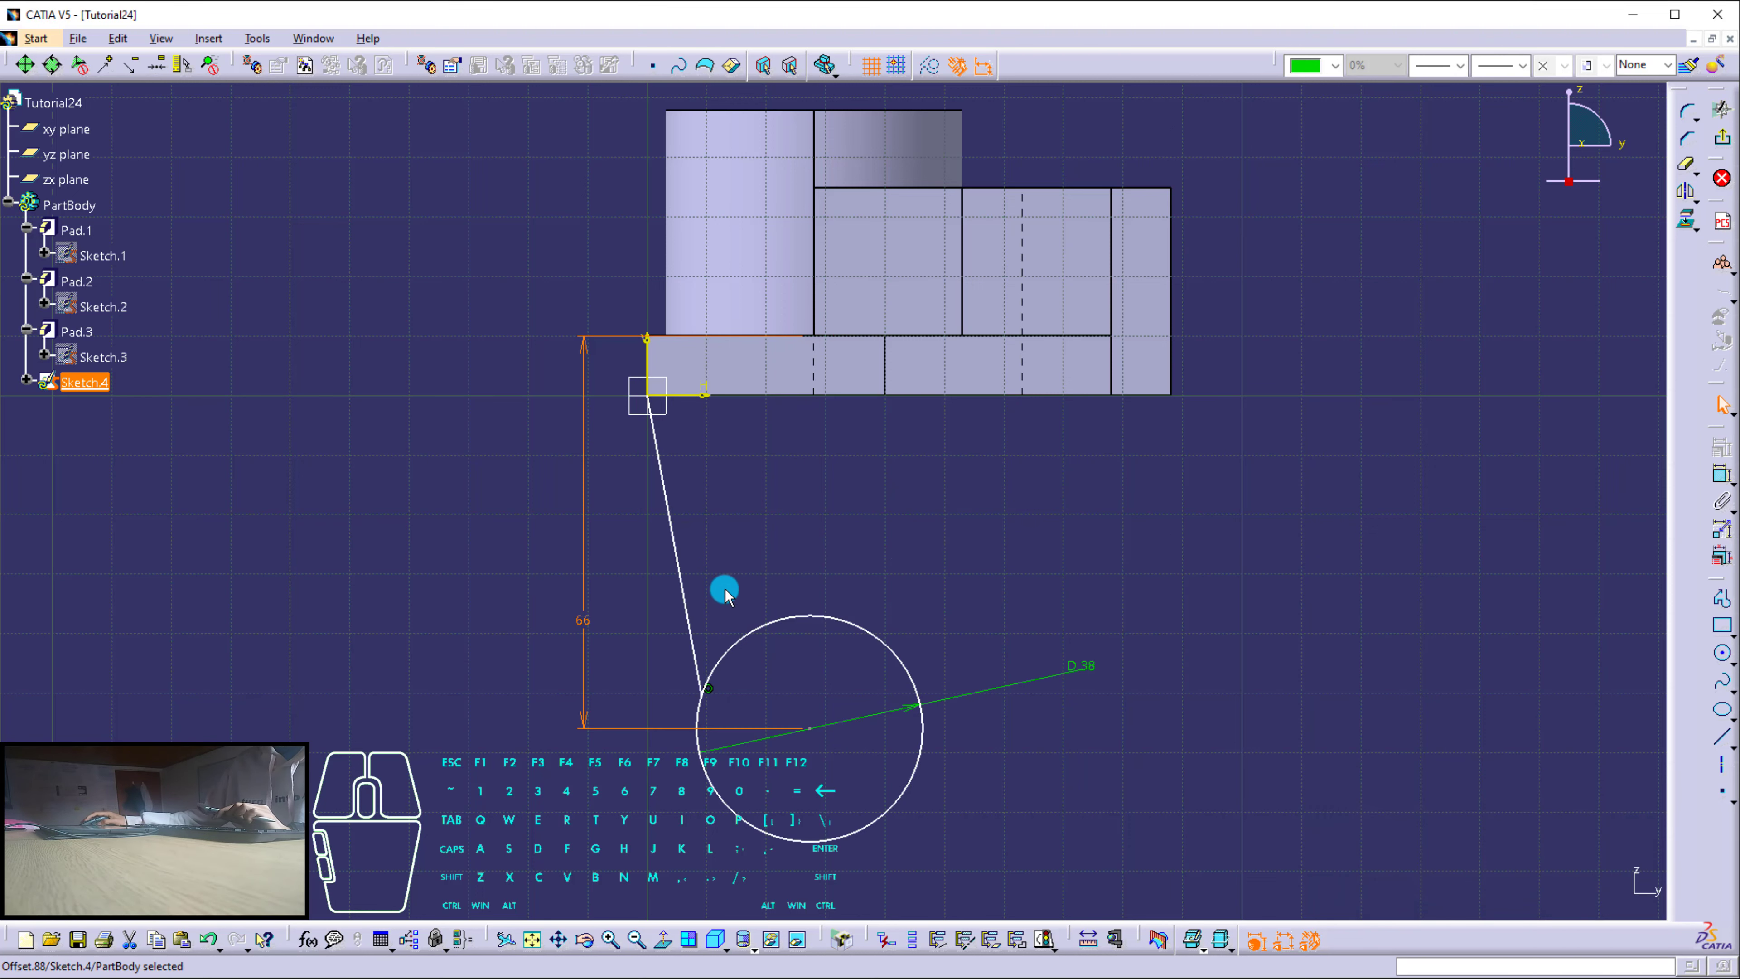
Make the slanted line tangent to the 38 mm circle.
click(756, 575)
click(688, 603)
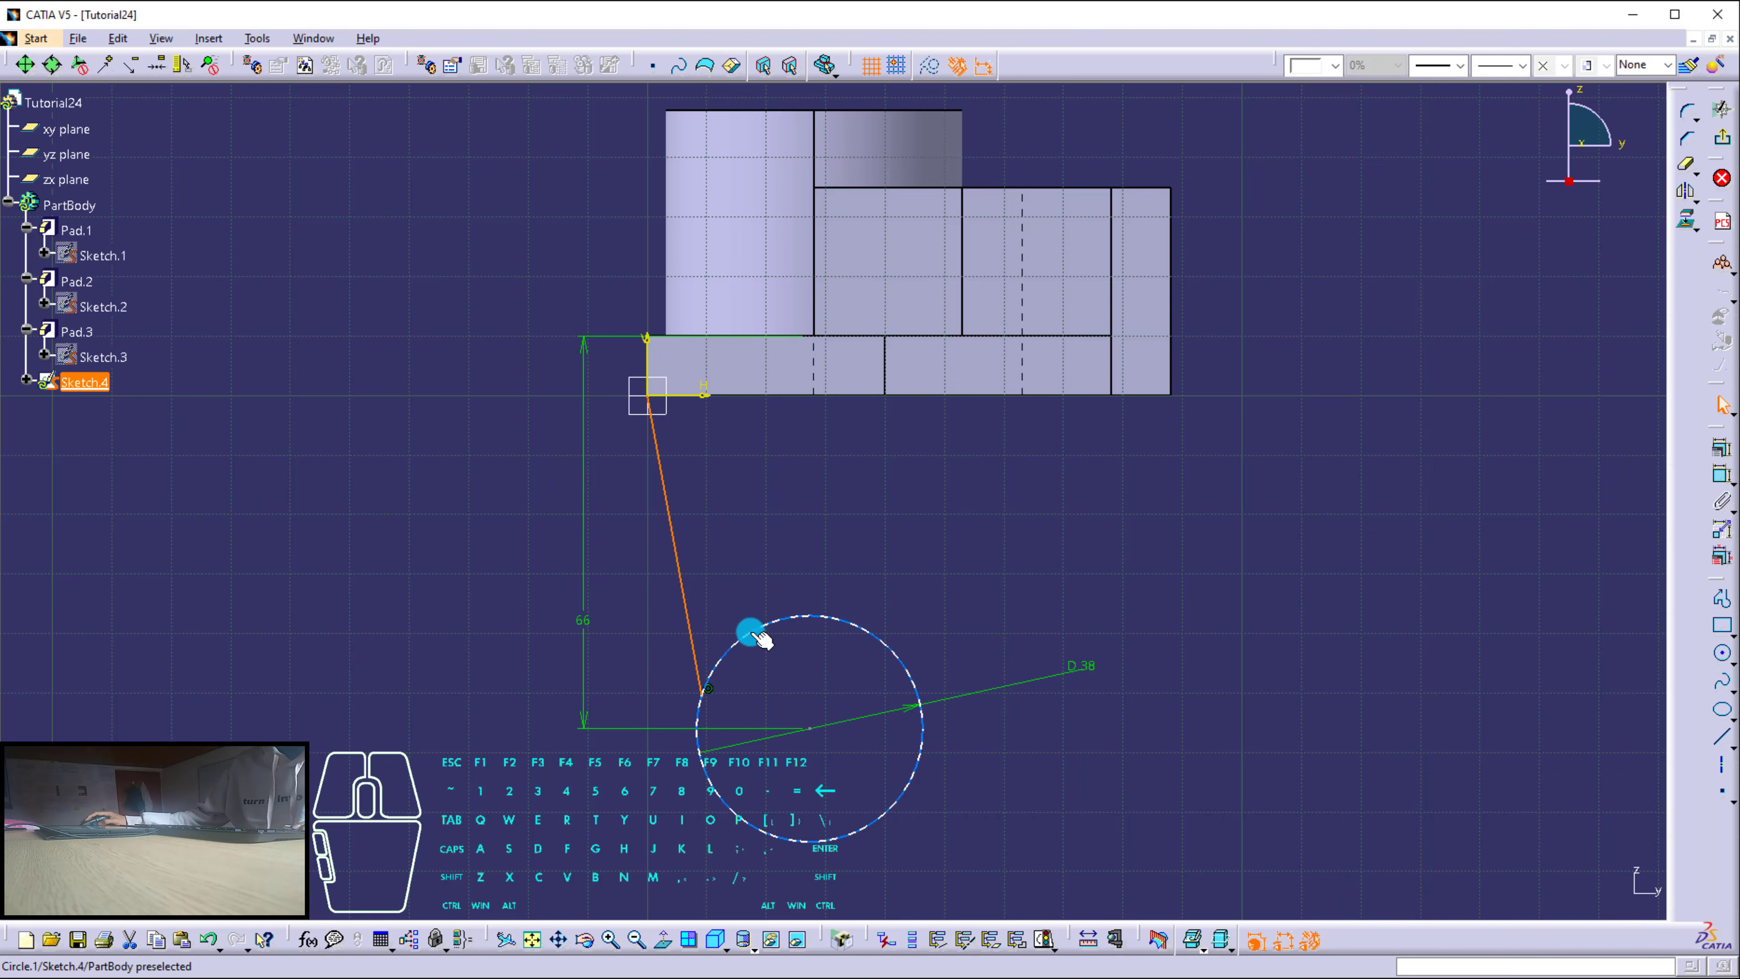
ctrl+click(751, 633)
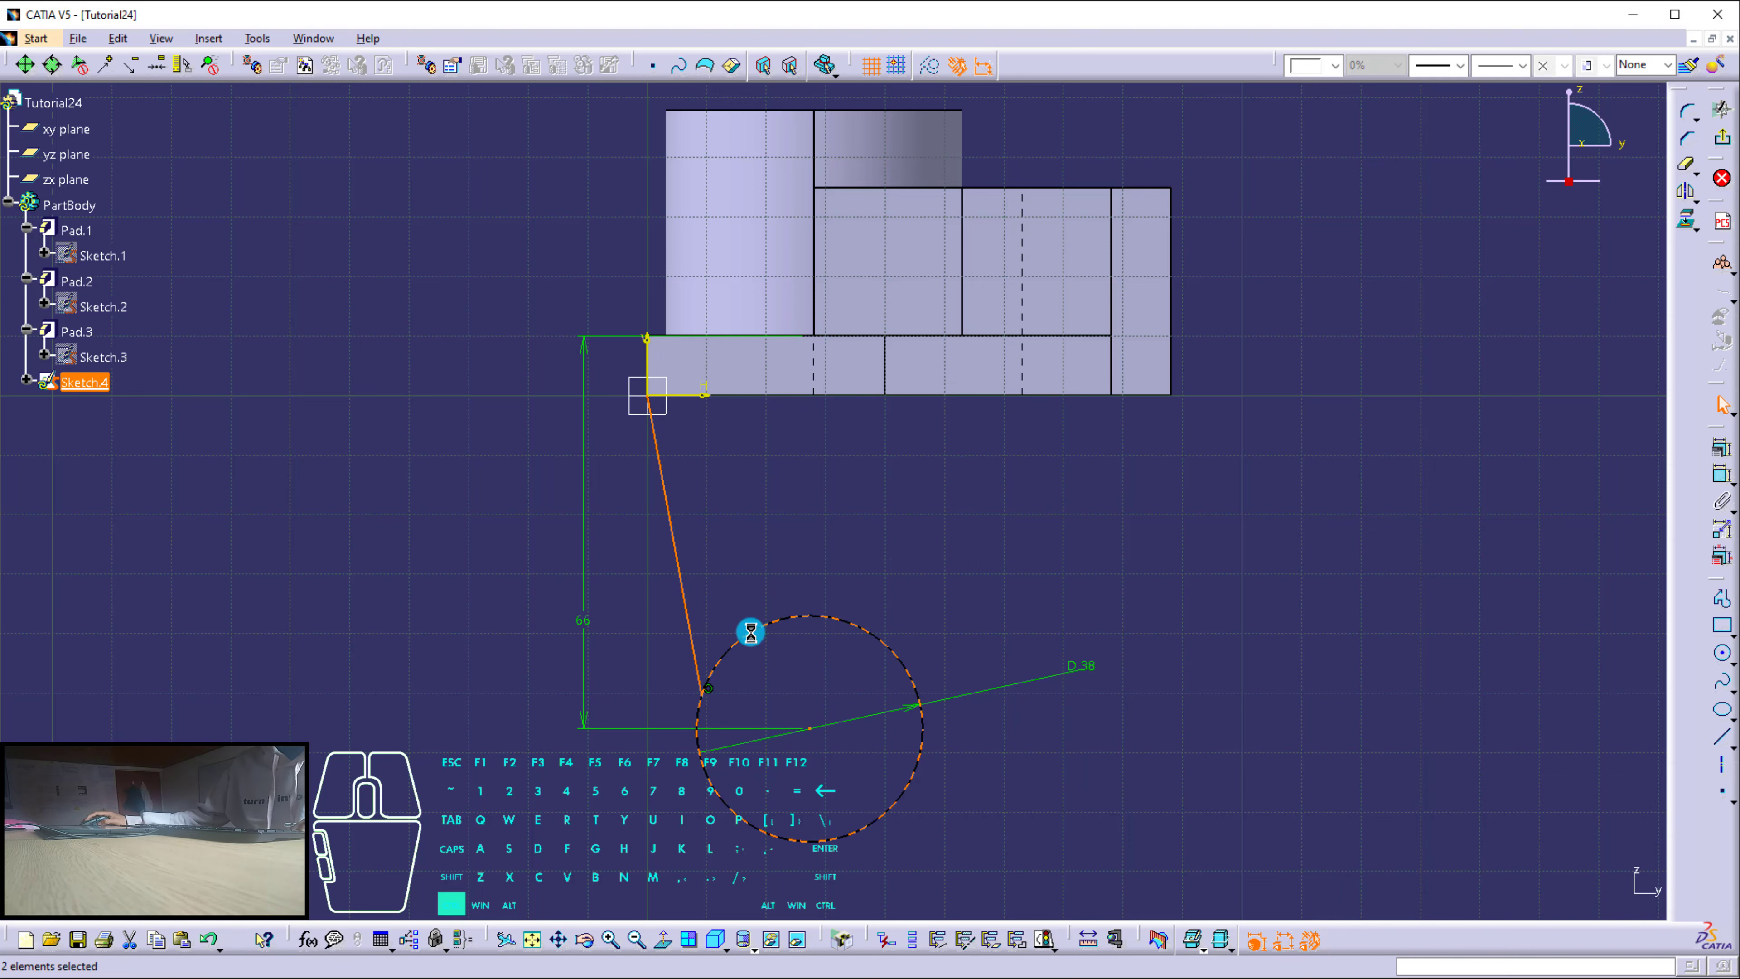
right_click(751, 632)
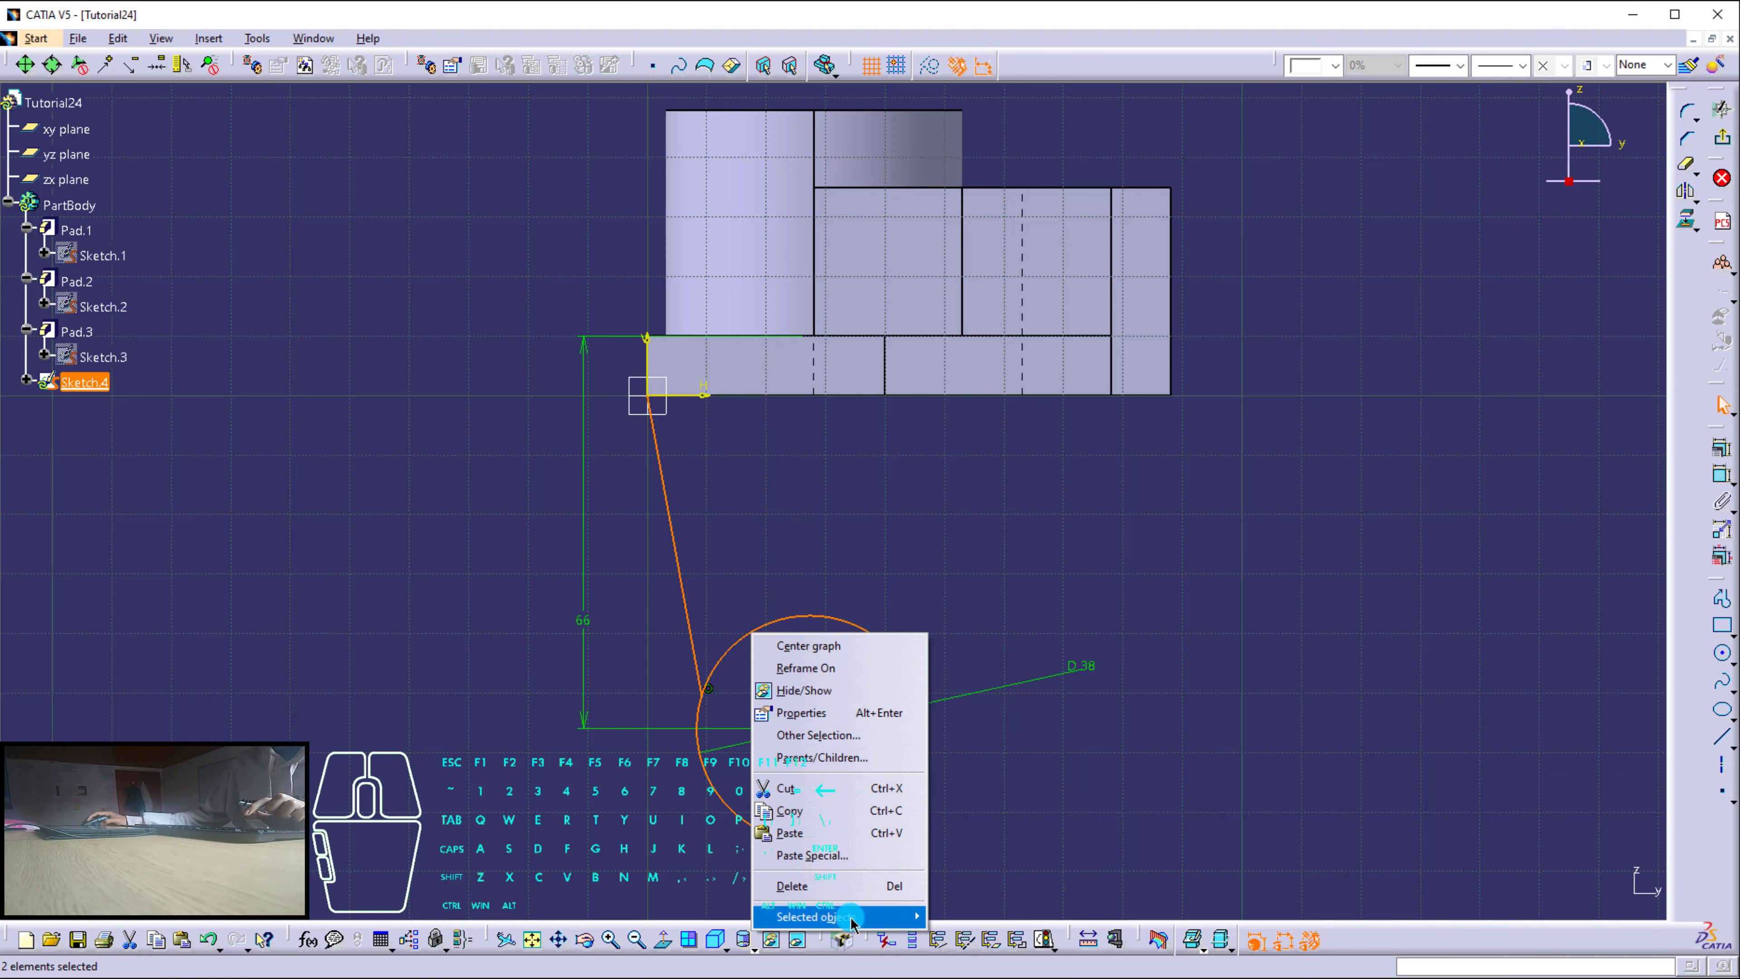
mouse_move(855, 923)
click(1011, 569)
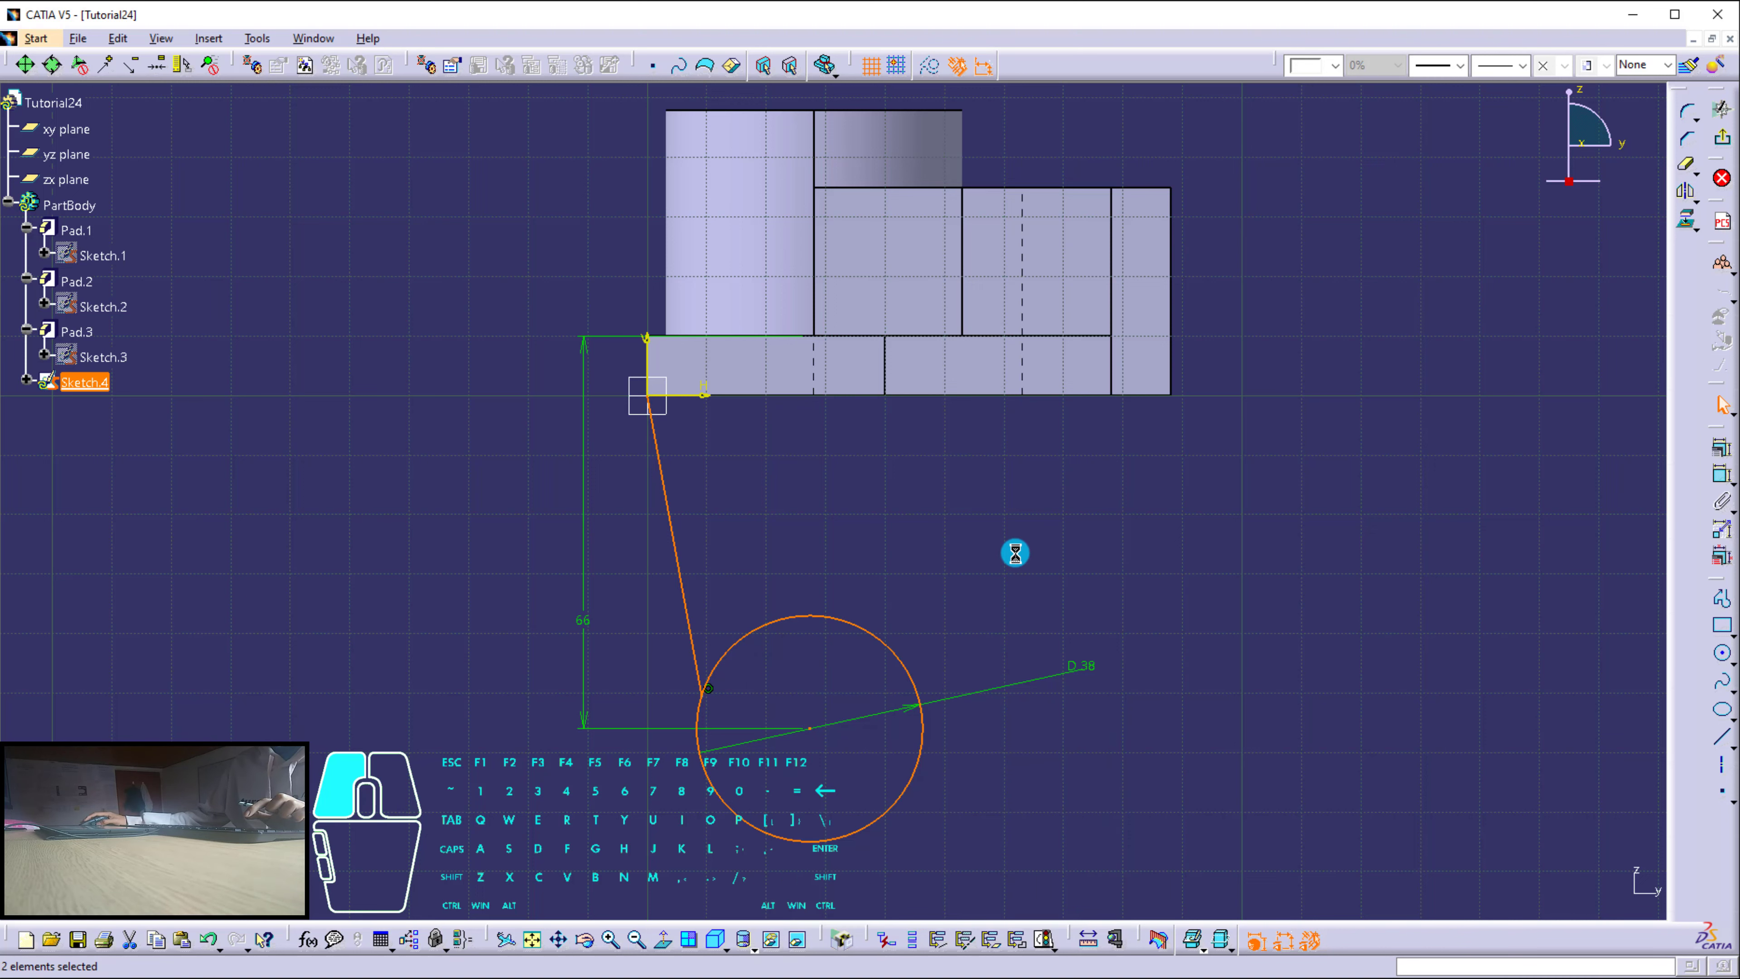
click(1722, 447)
click(1535, 671)
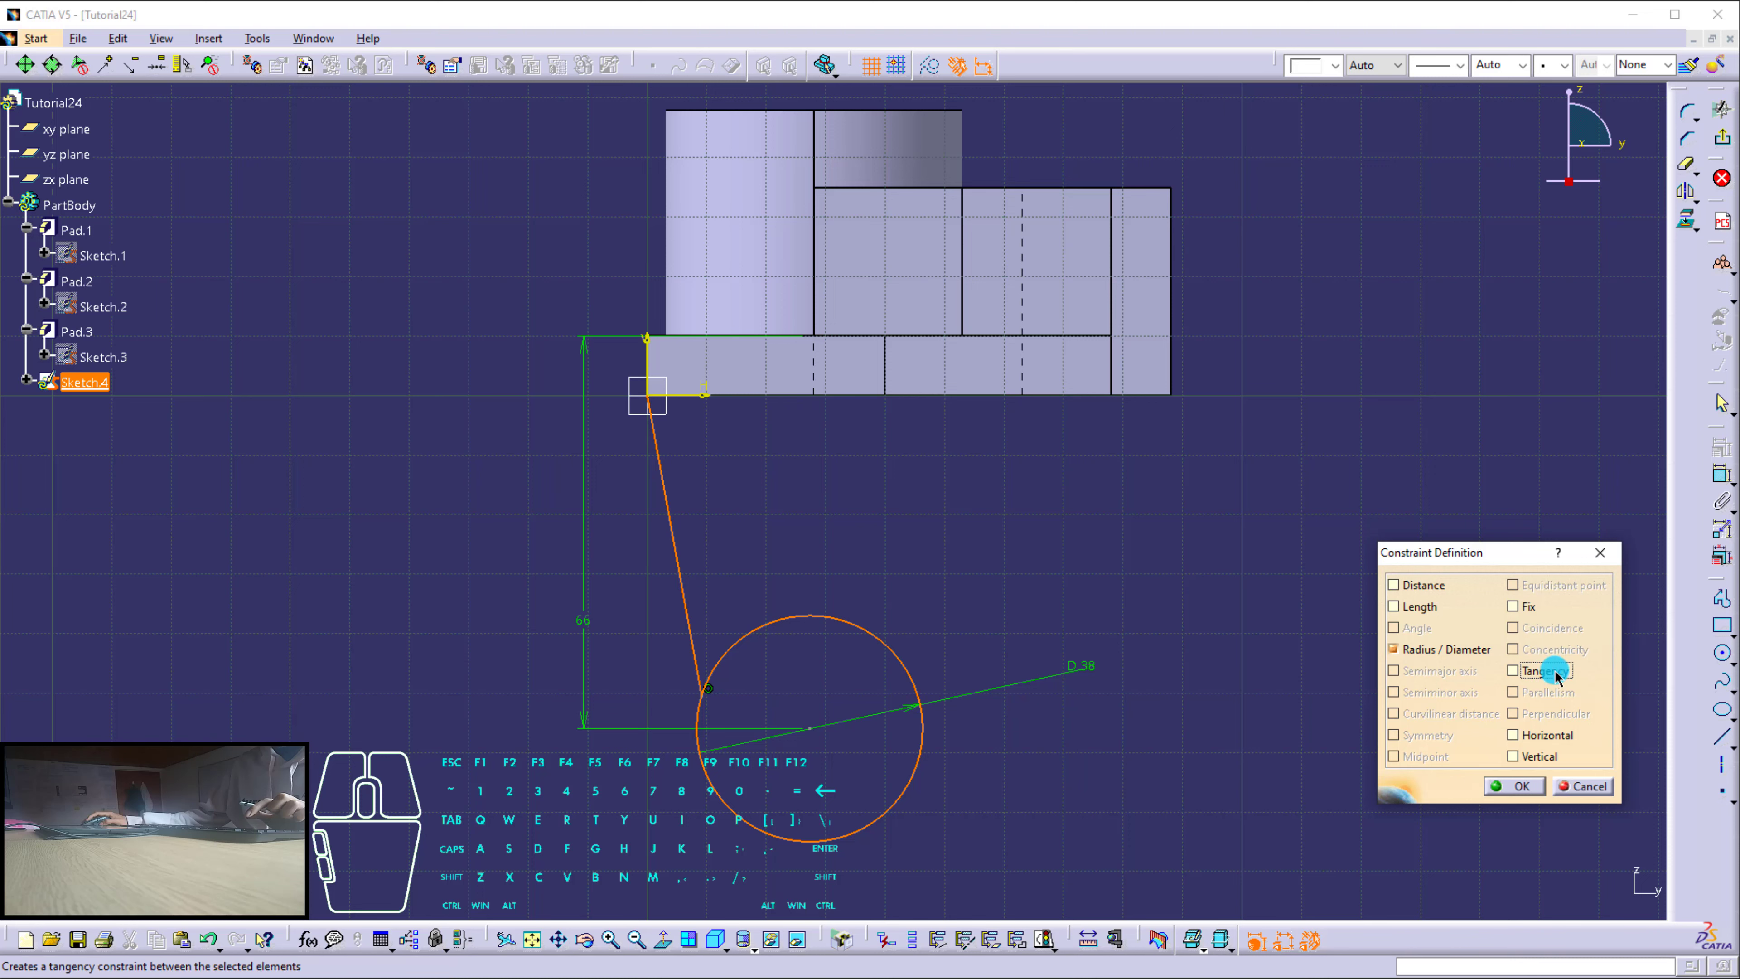
click(1515, 786)
click(1118, 584)
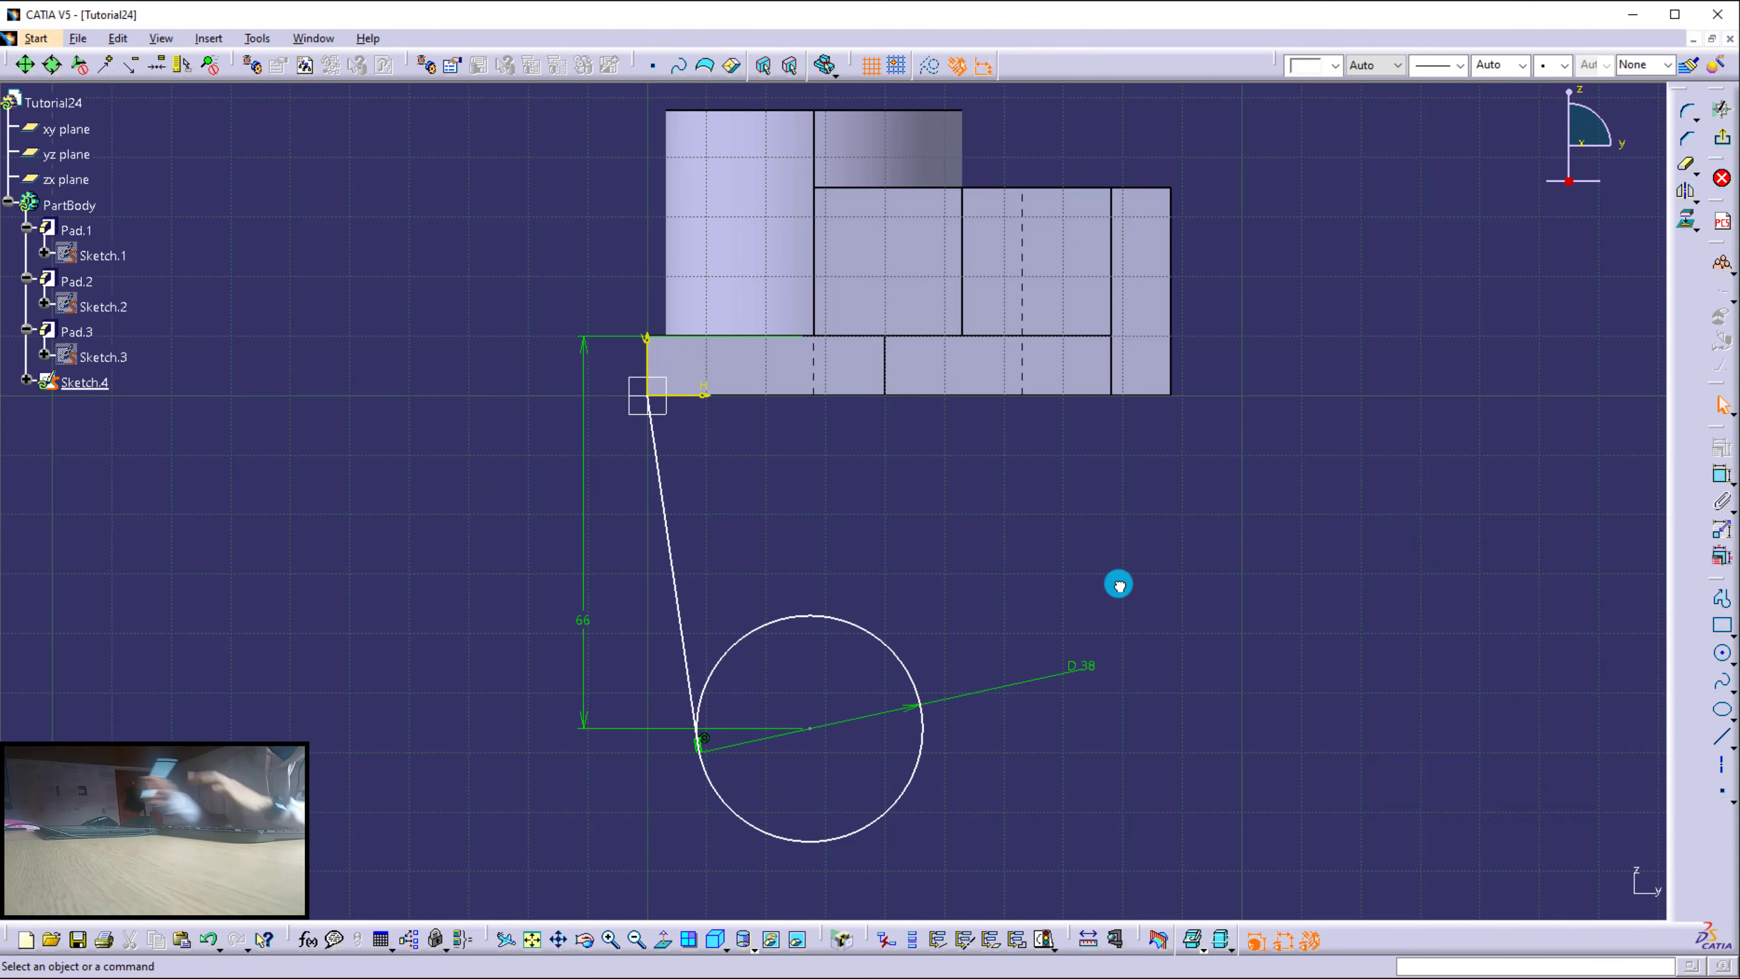
Constrain the circle's centre to 28 mm horizontally from the base plate's vertical edge at the origin.
mouse_move(599, 506)
mouse_down()
mouse_move(812, 499)
mouse_move(791, 785)
mouse_up()
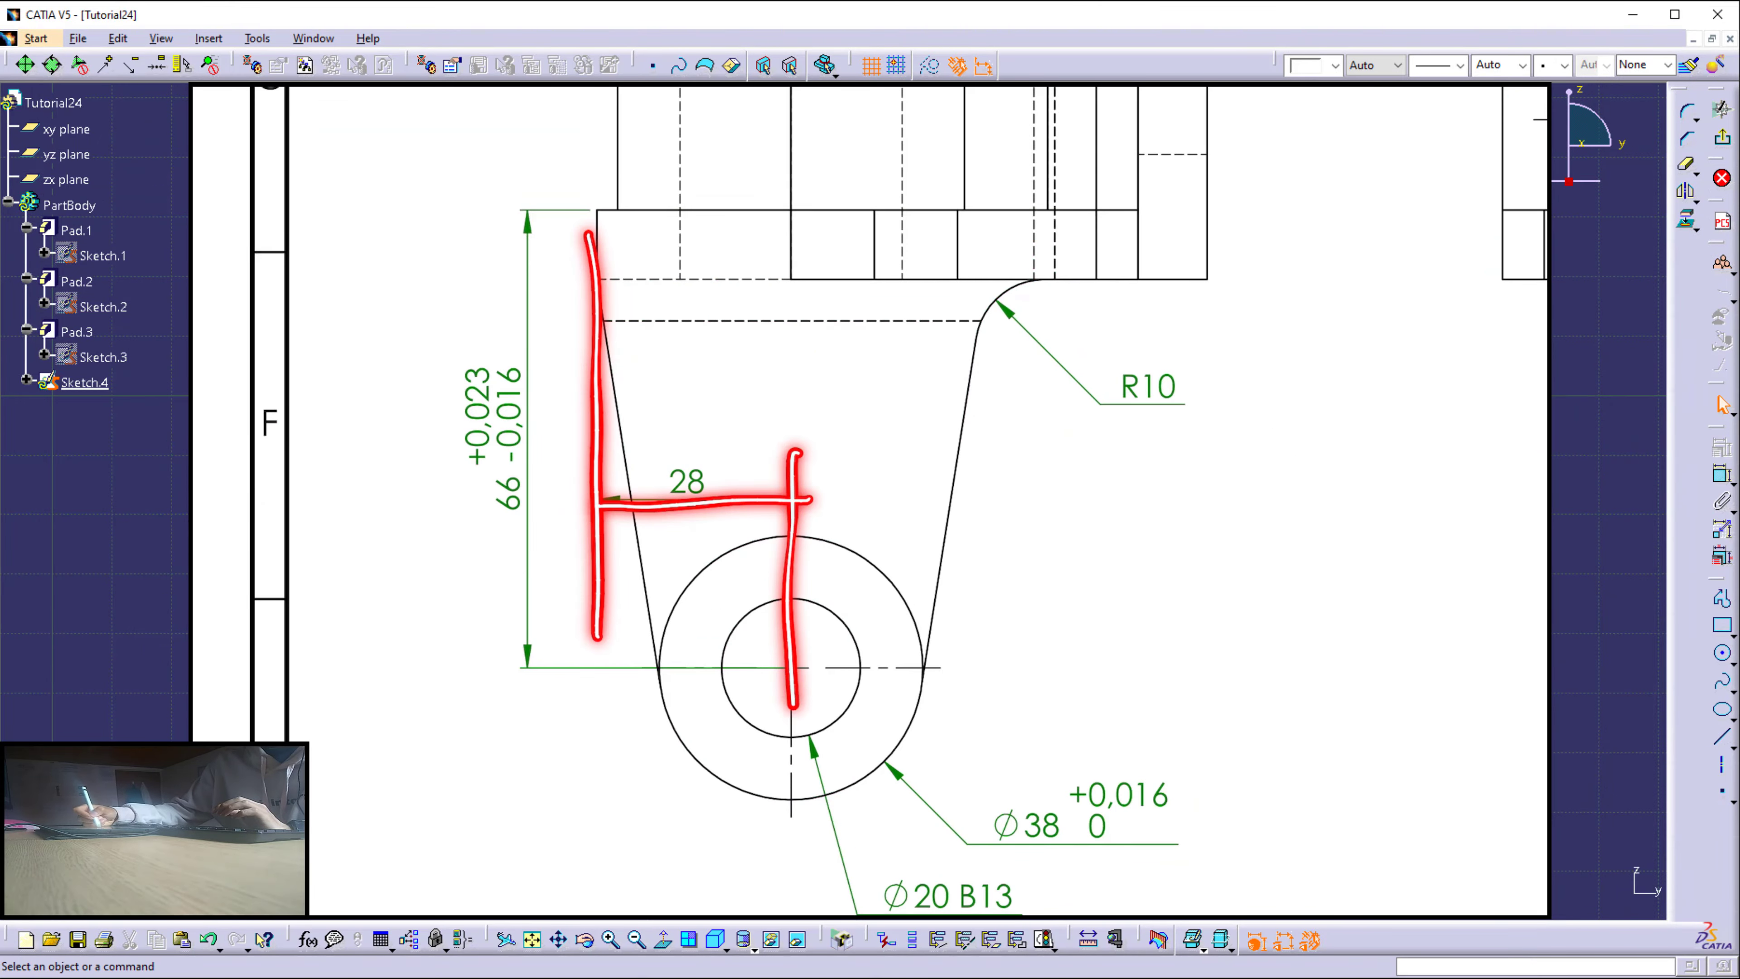
drag(695, 452, 661, 483)
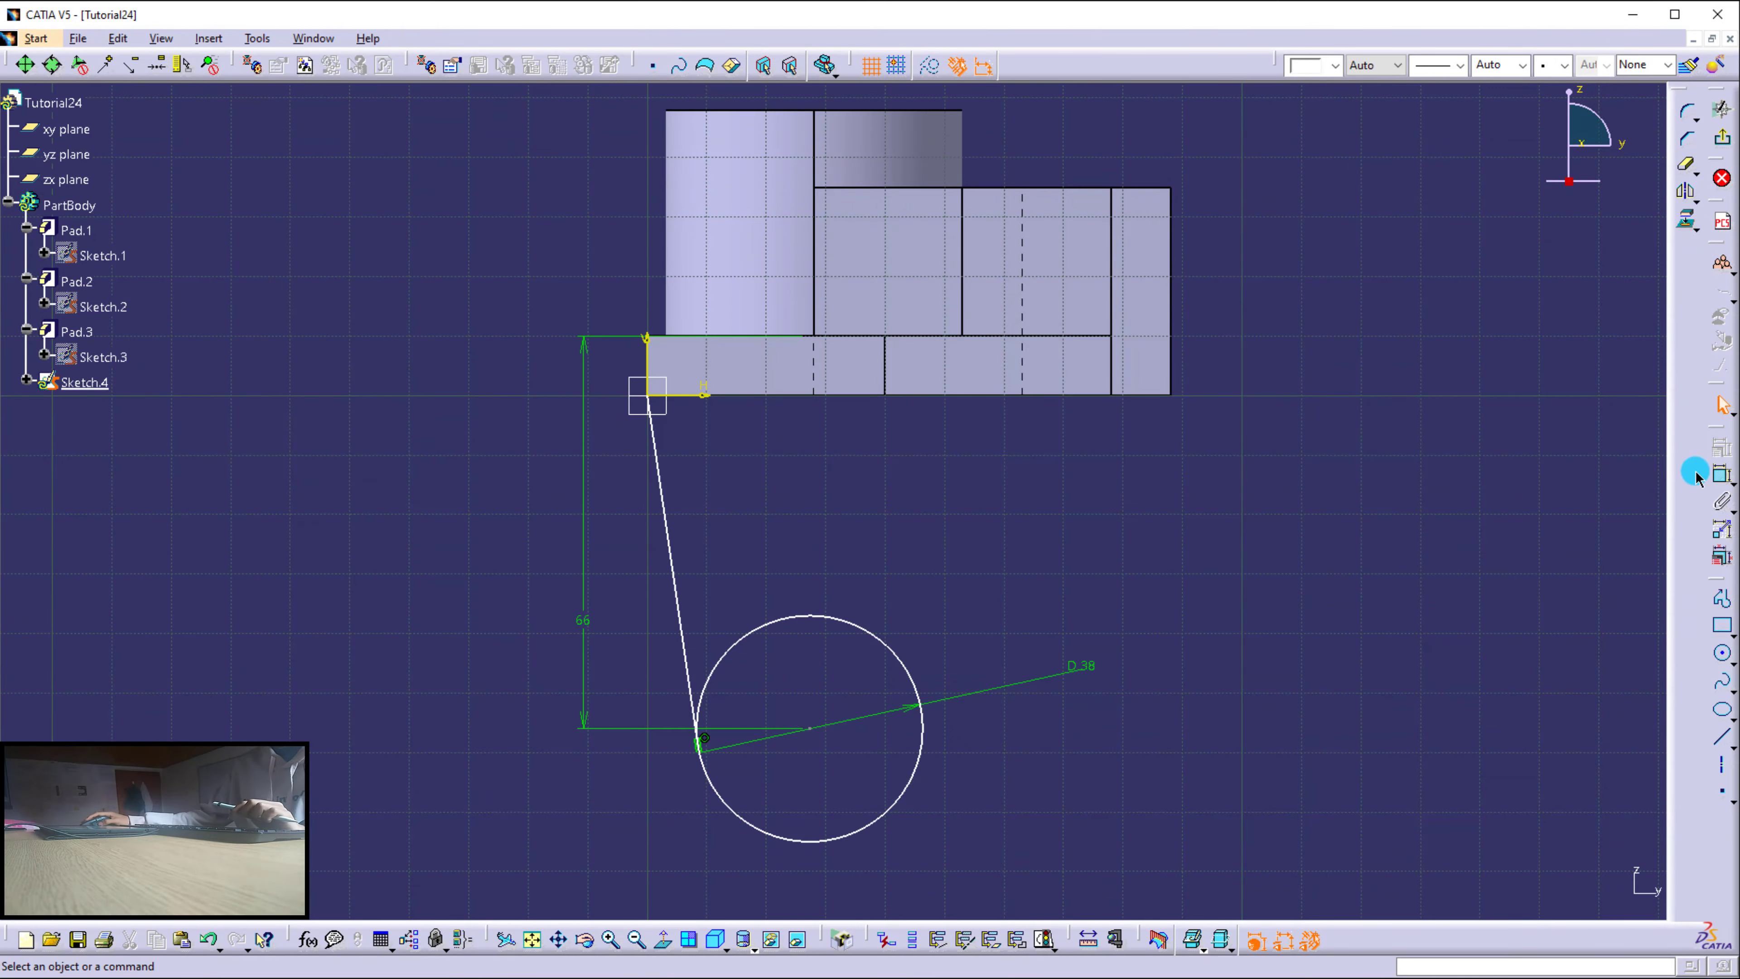
click(1721, 474)
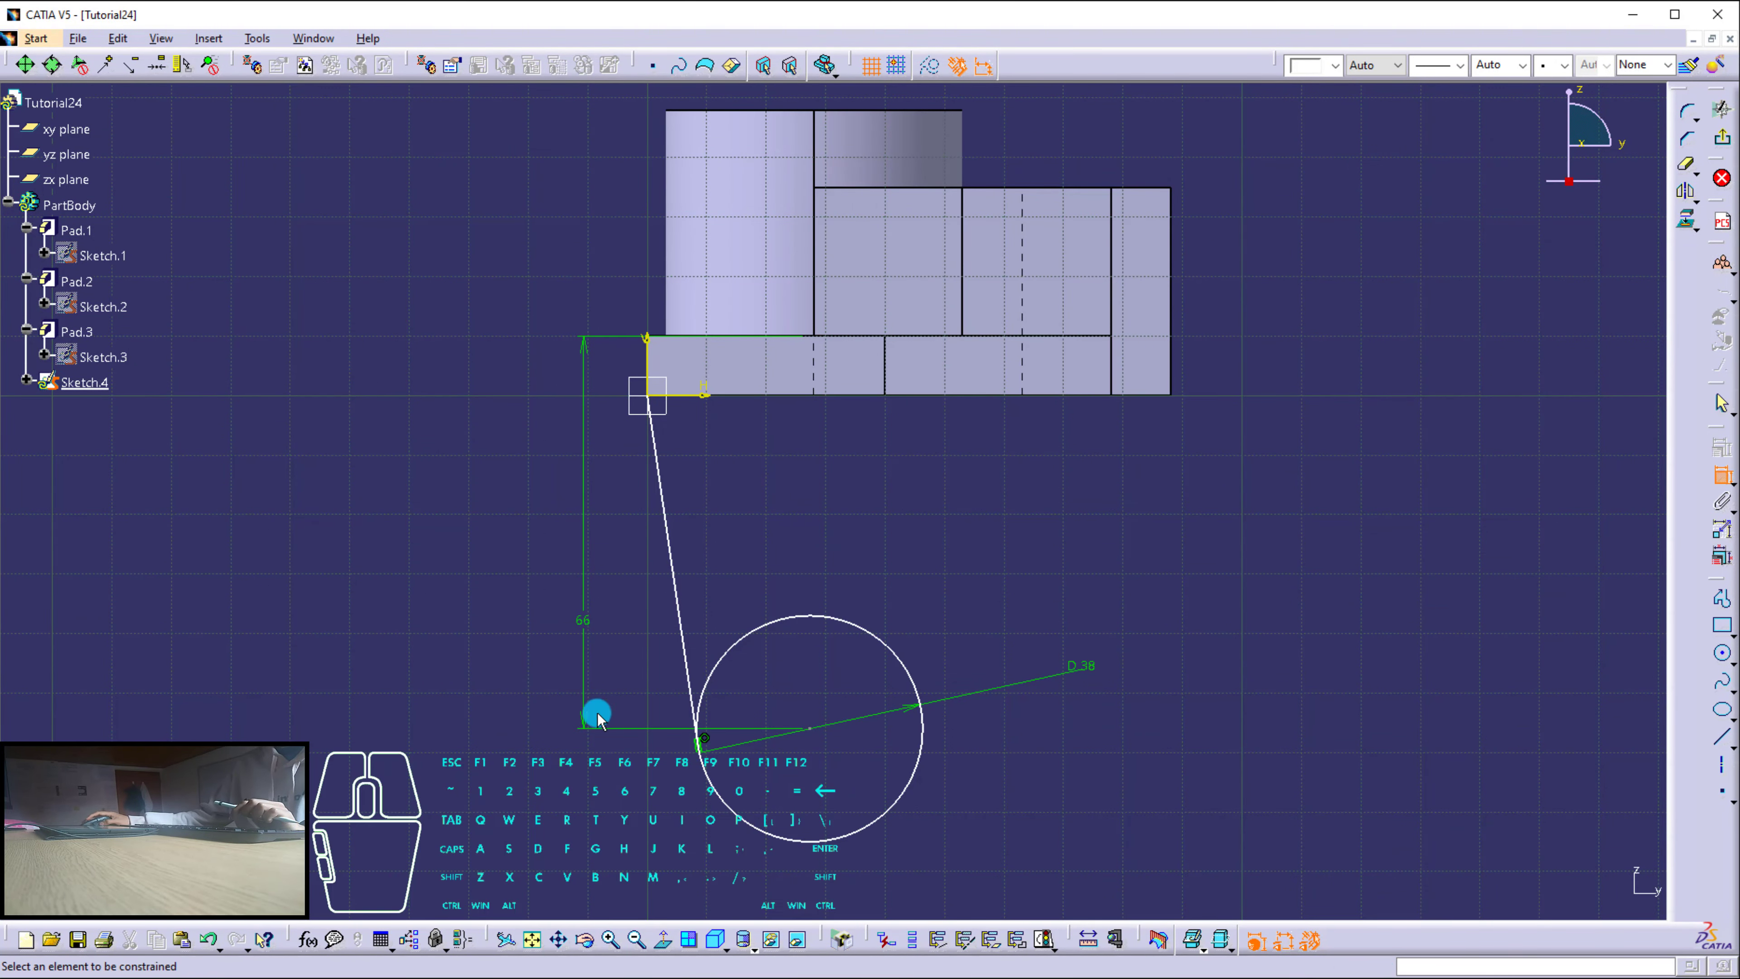
click(815, 728)
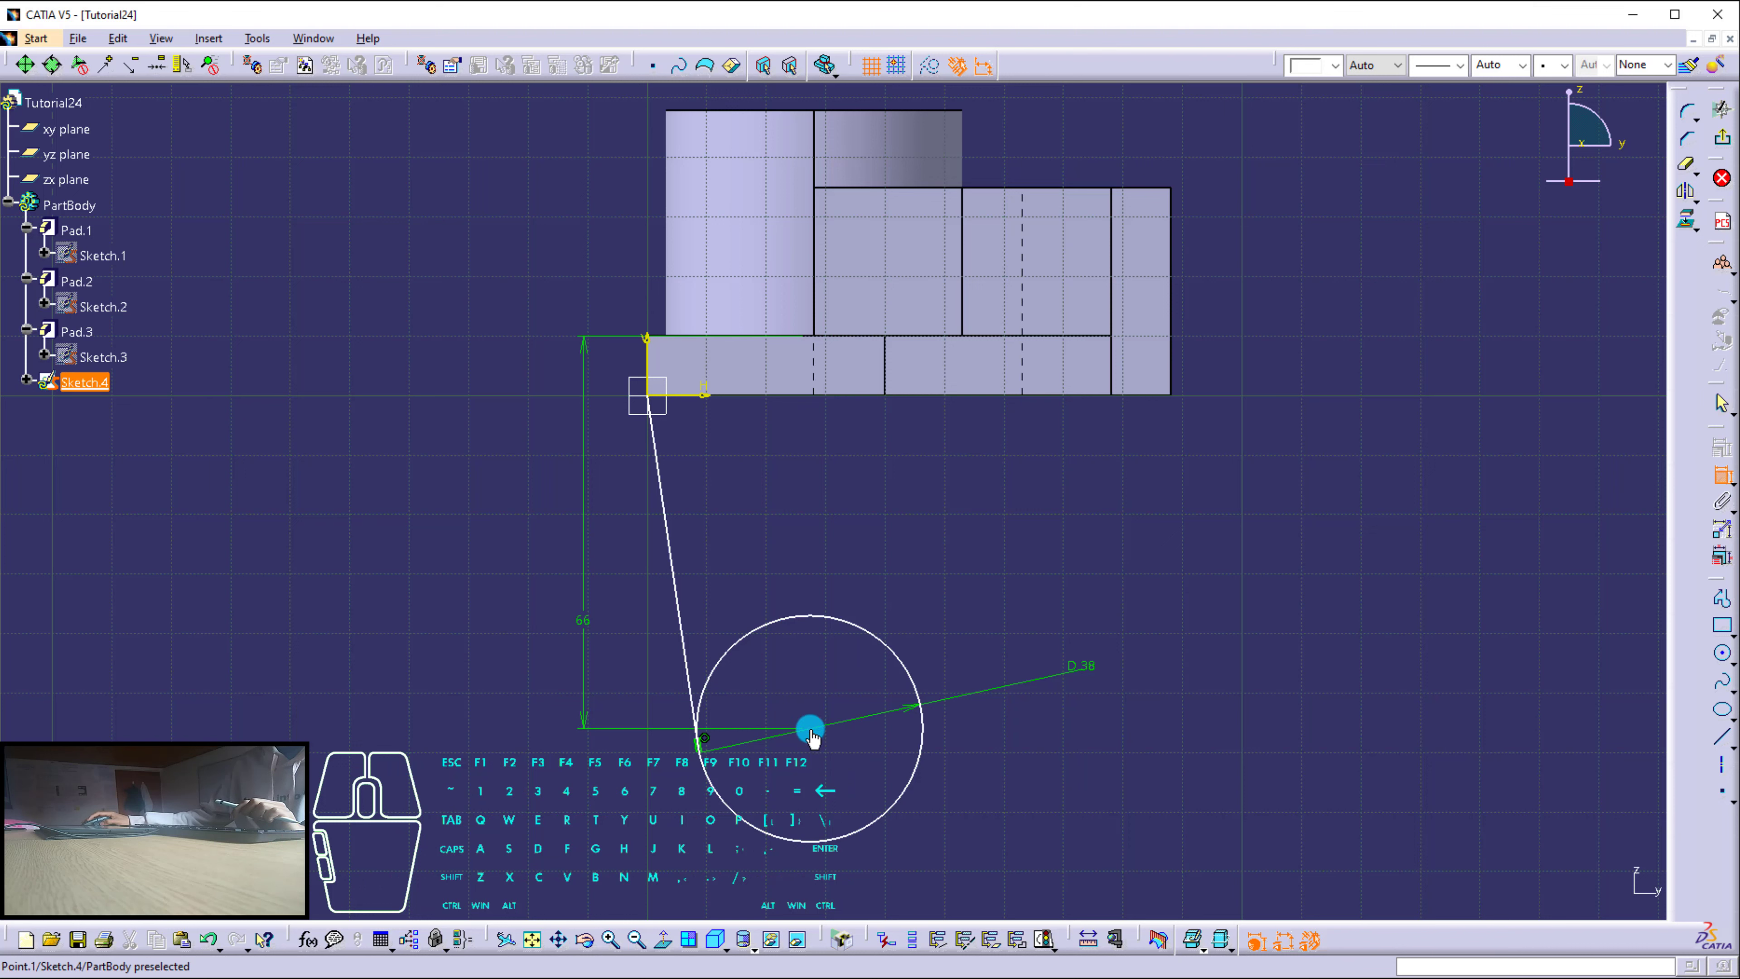
click(648, 358)
click(747, 521)
double_click(745, 523)
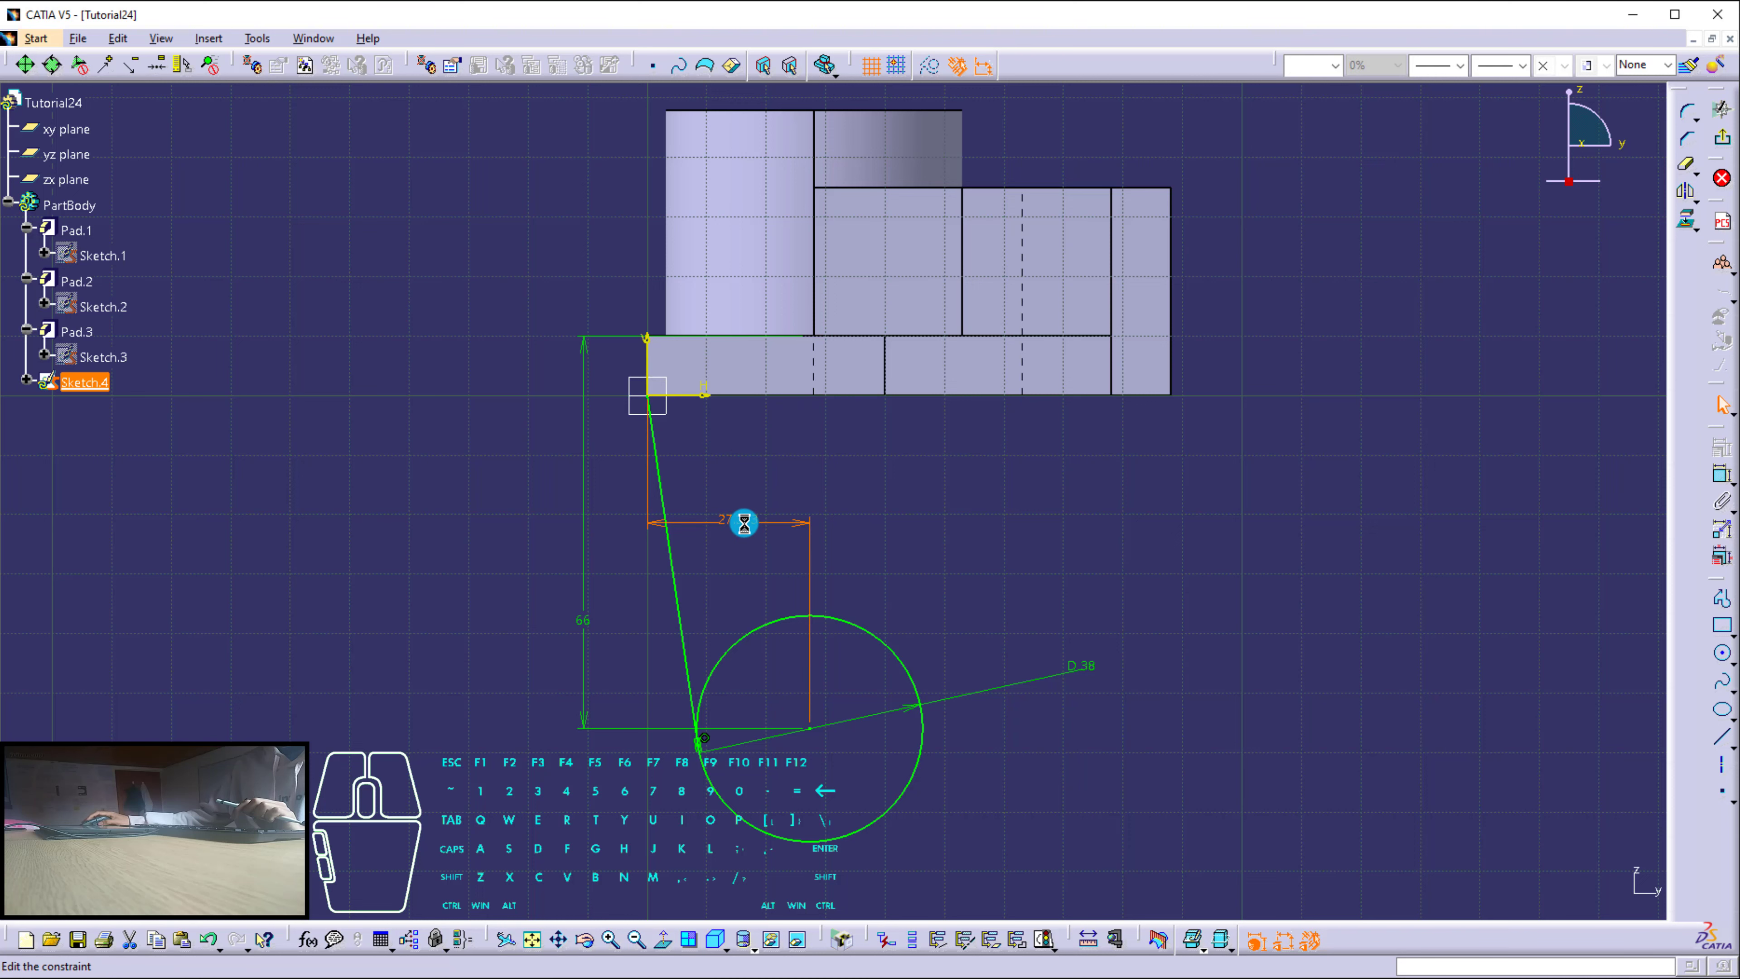
key(Return)
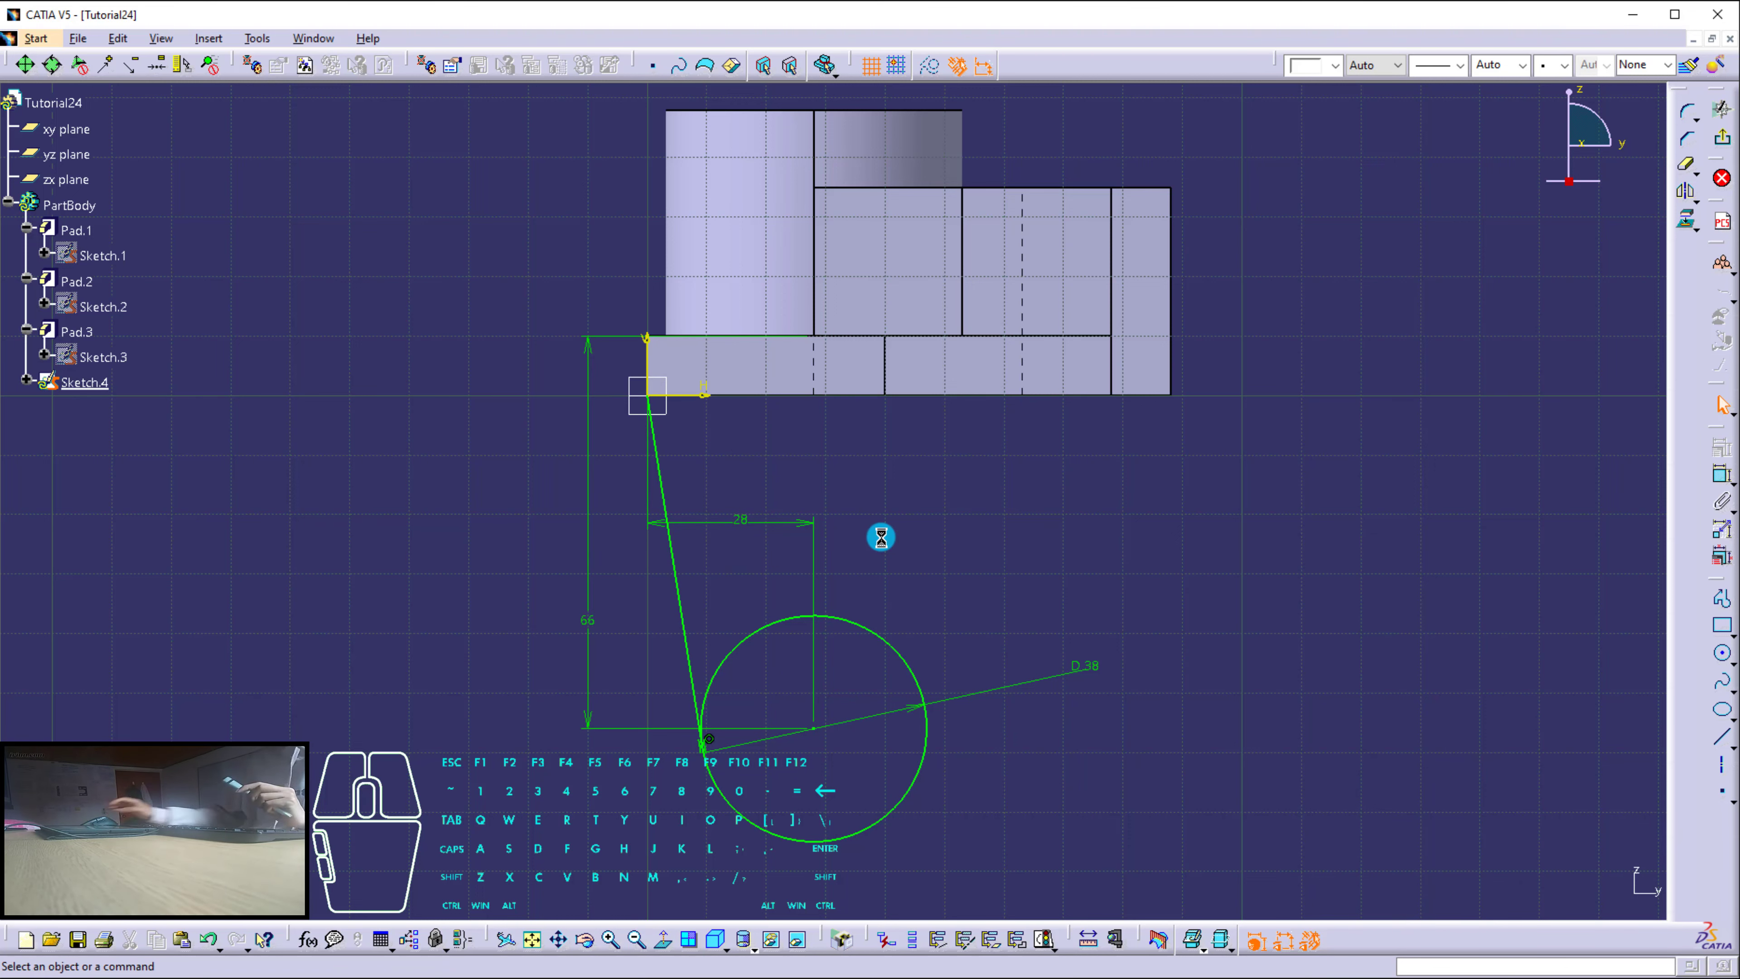
Move the 28 mm dimension below the circle to clear the space between the lines.
click(749, 520)
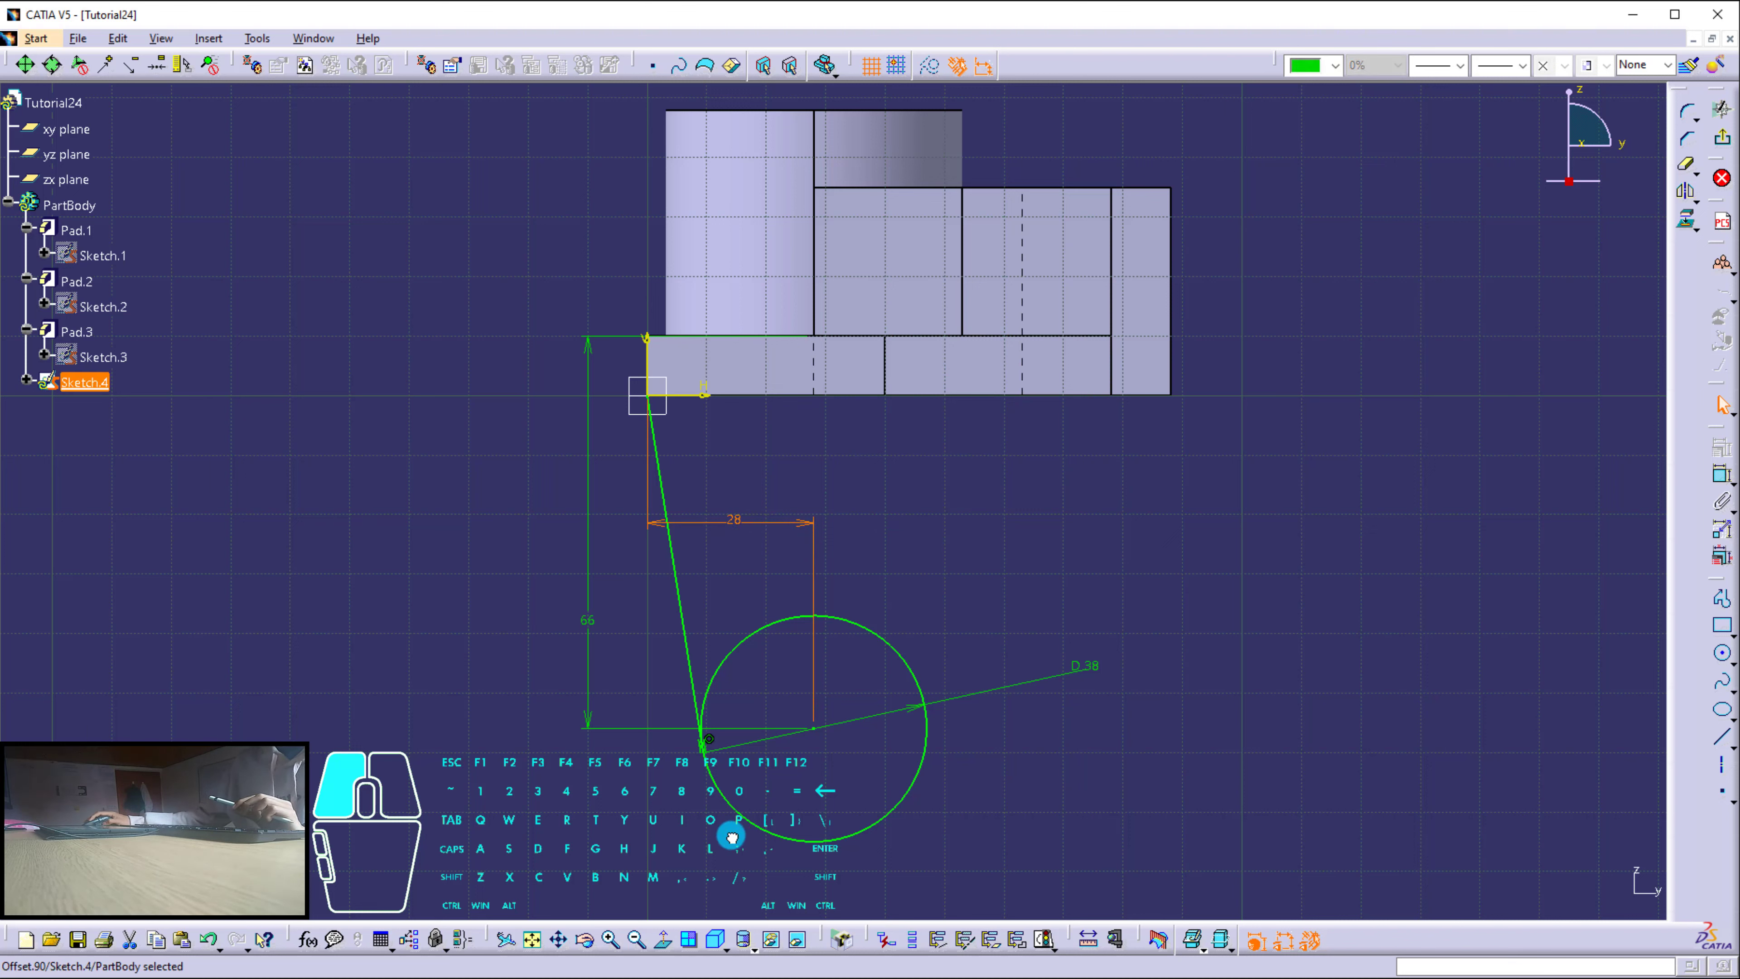
click(774, 542)
click(773, 522)
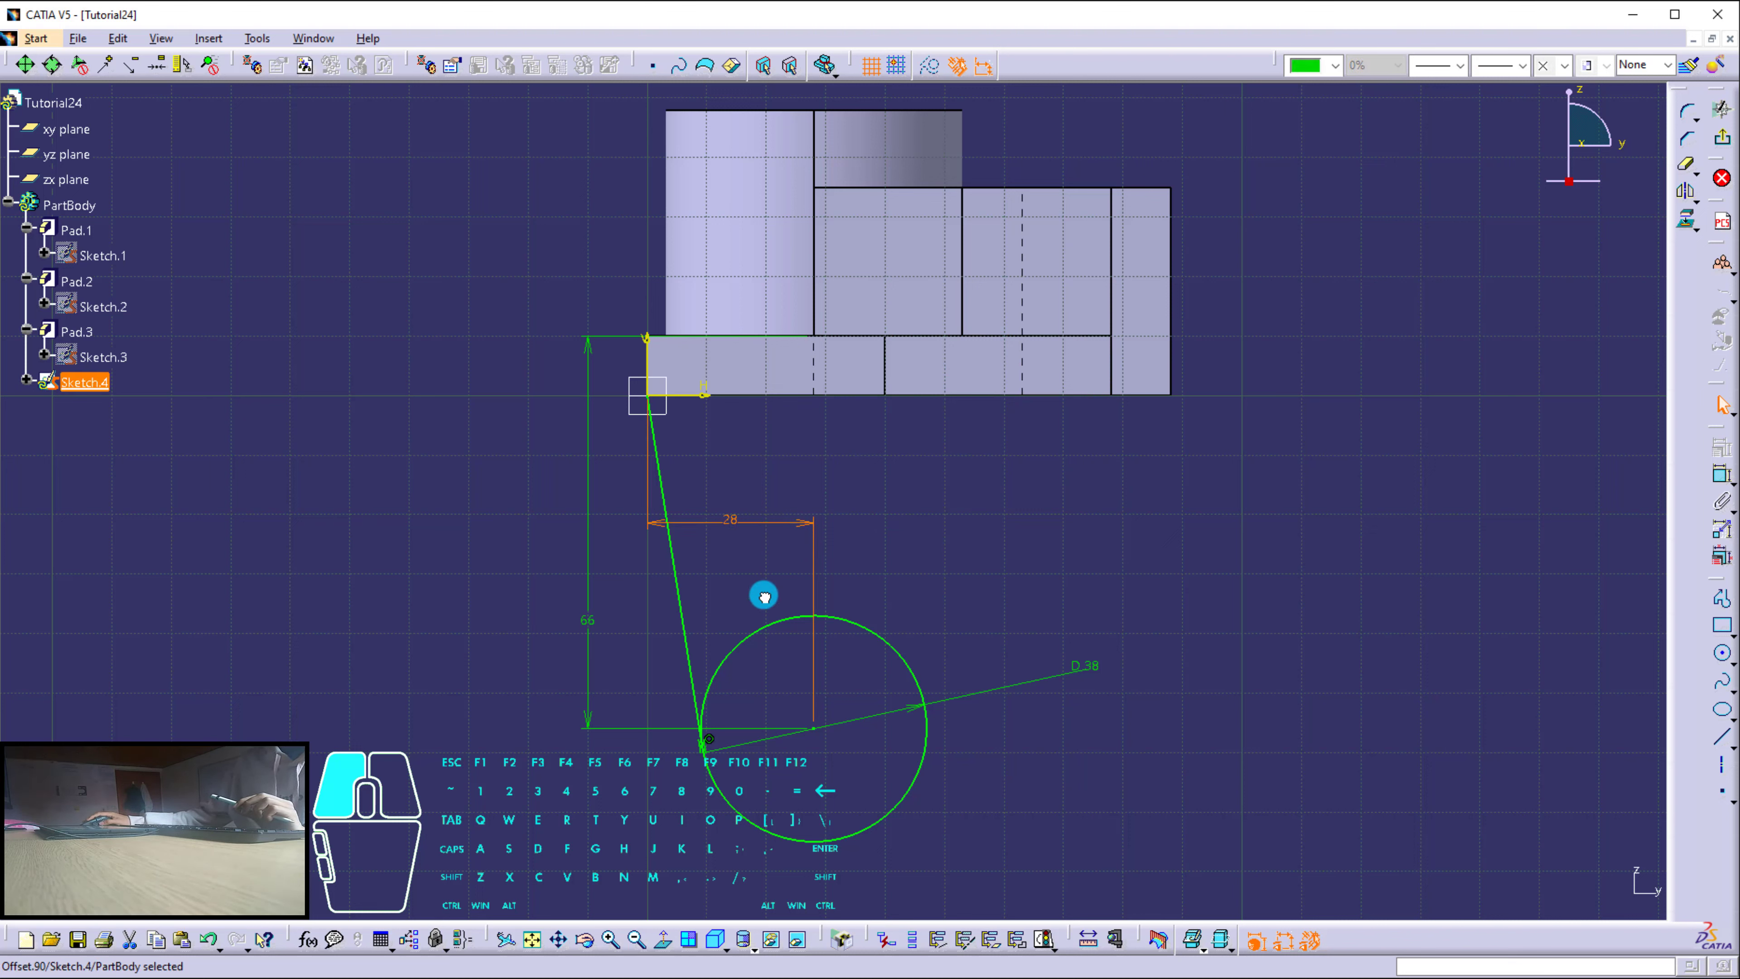
drag(764, 596, 730, 916)
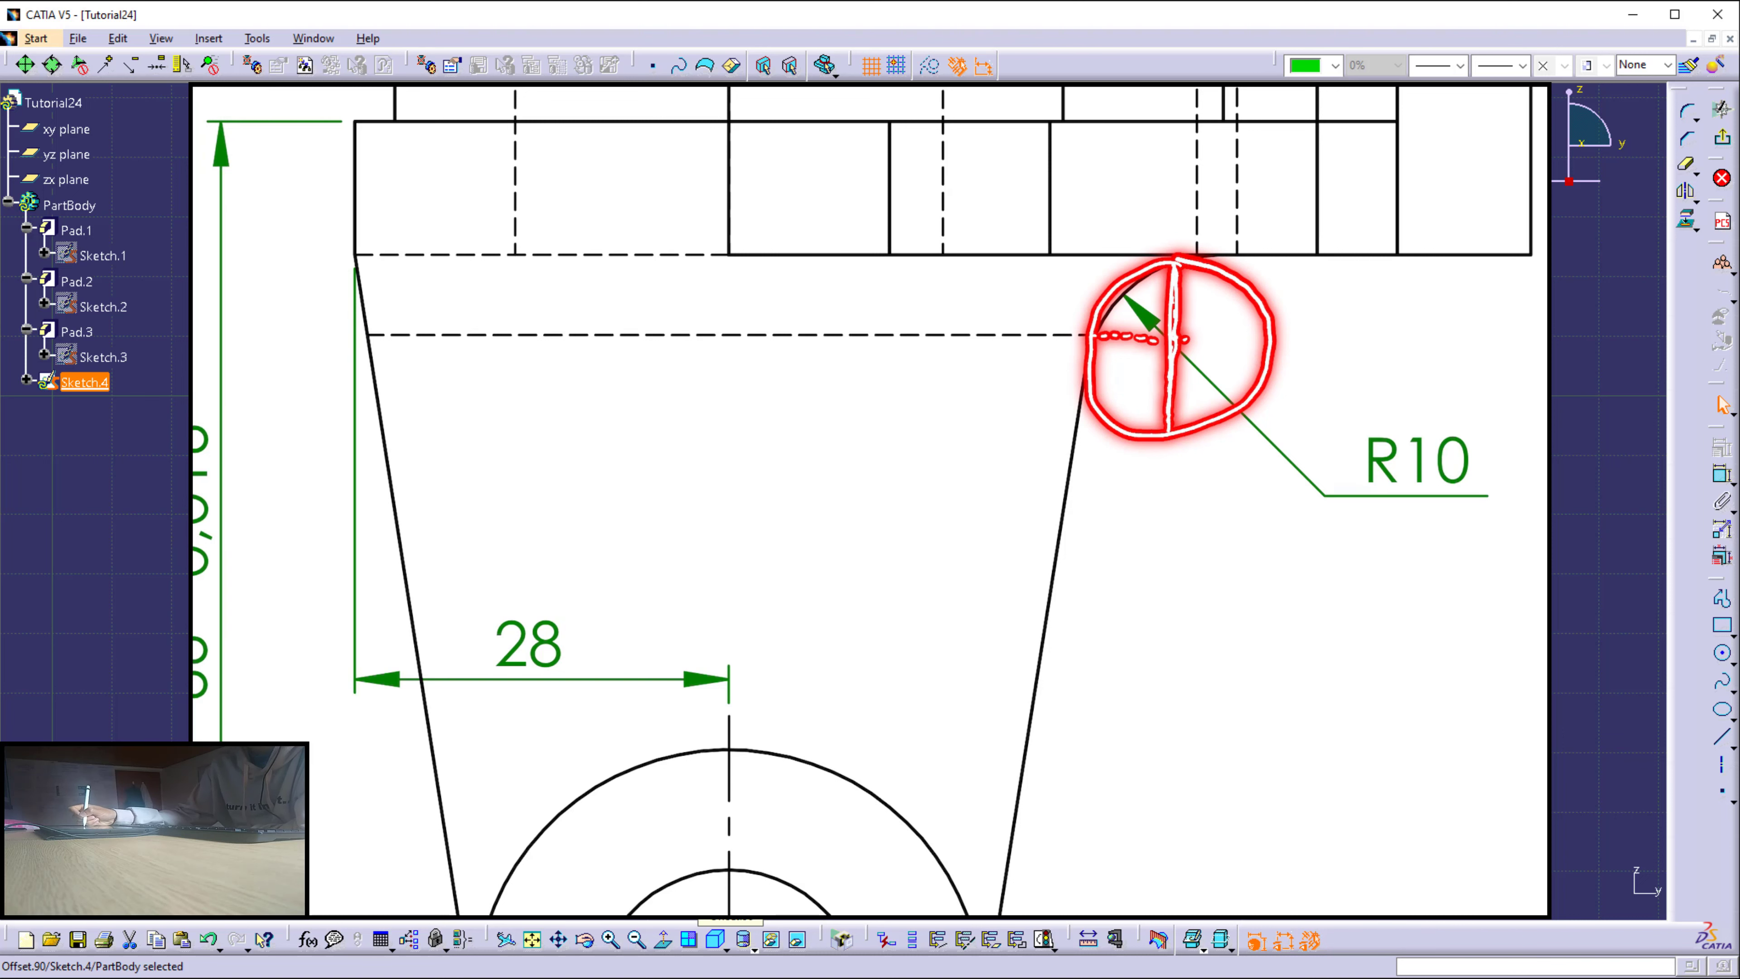
Draw a second slanted line from the circle's opposite edge up to the base plate's bottom edge.
drag(1085, 360, 1141, 359)
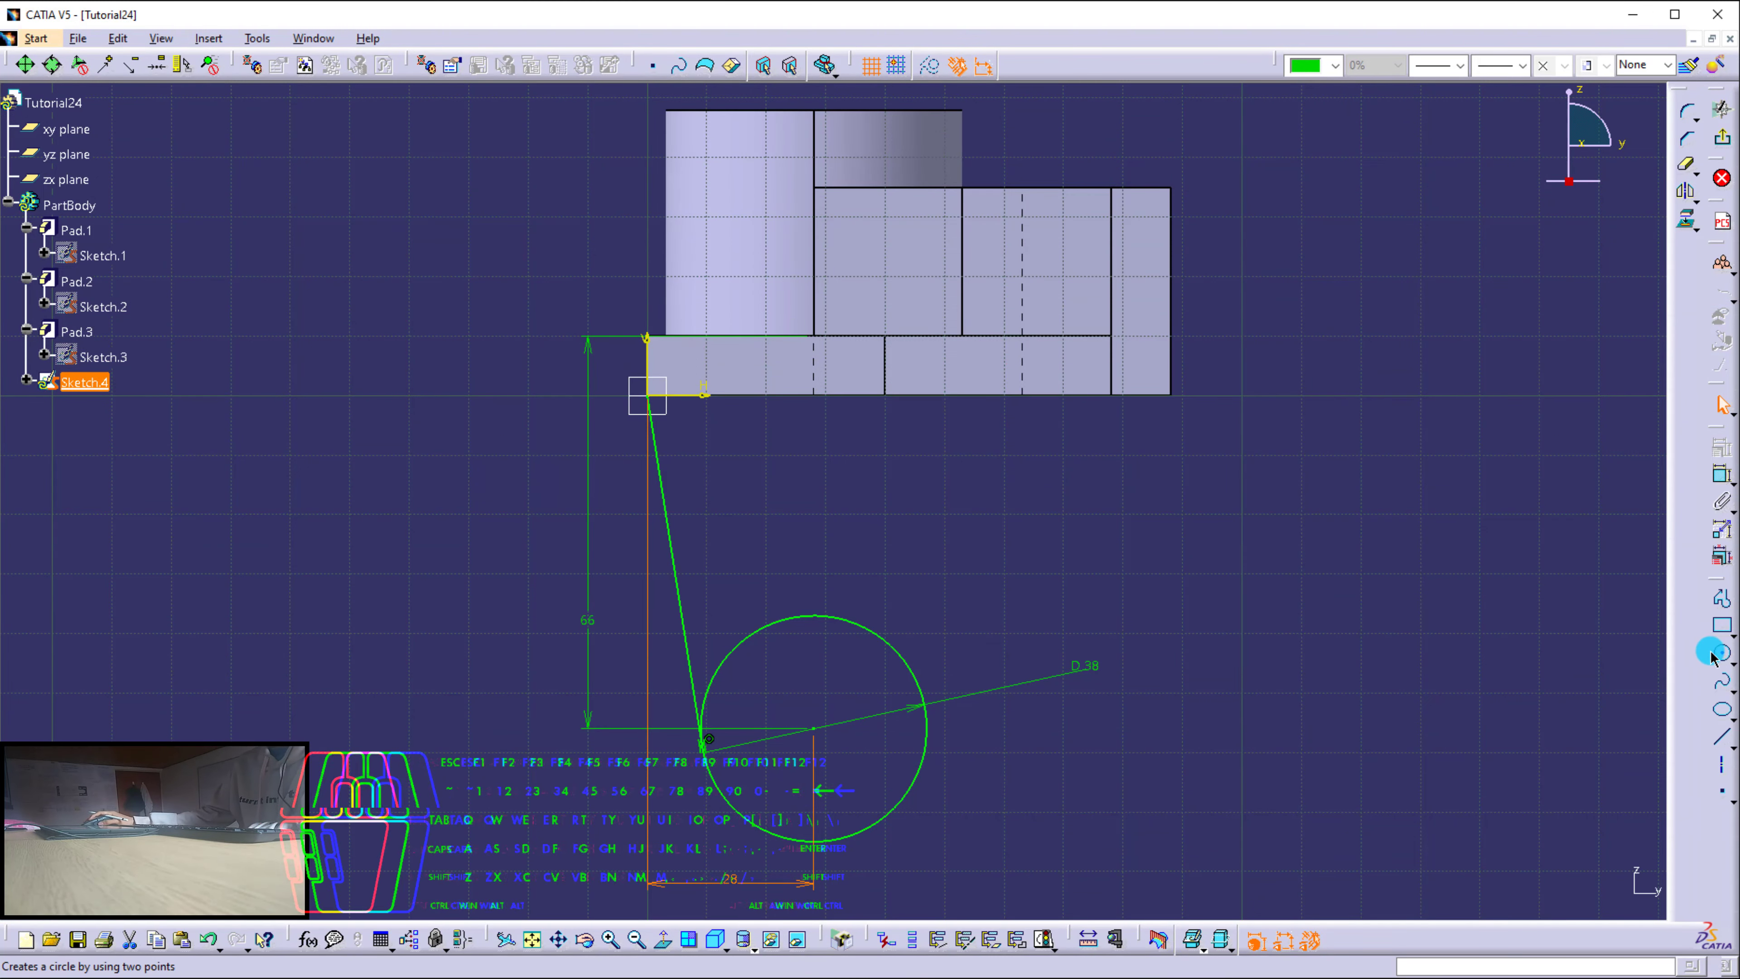
click(1723, 737)
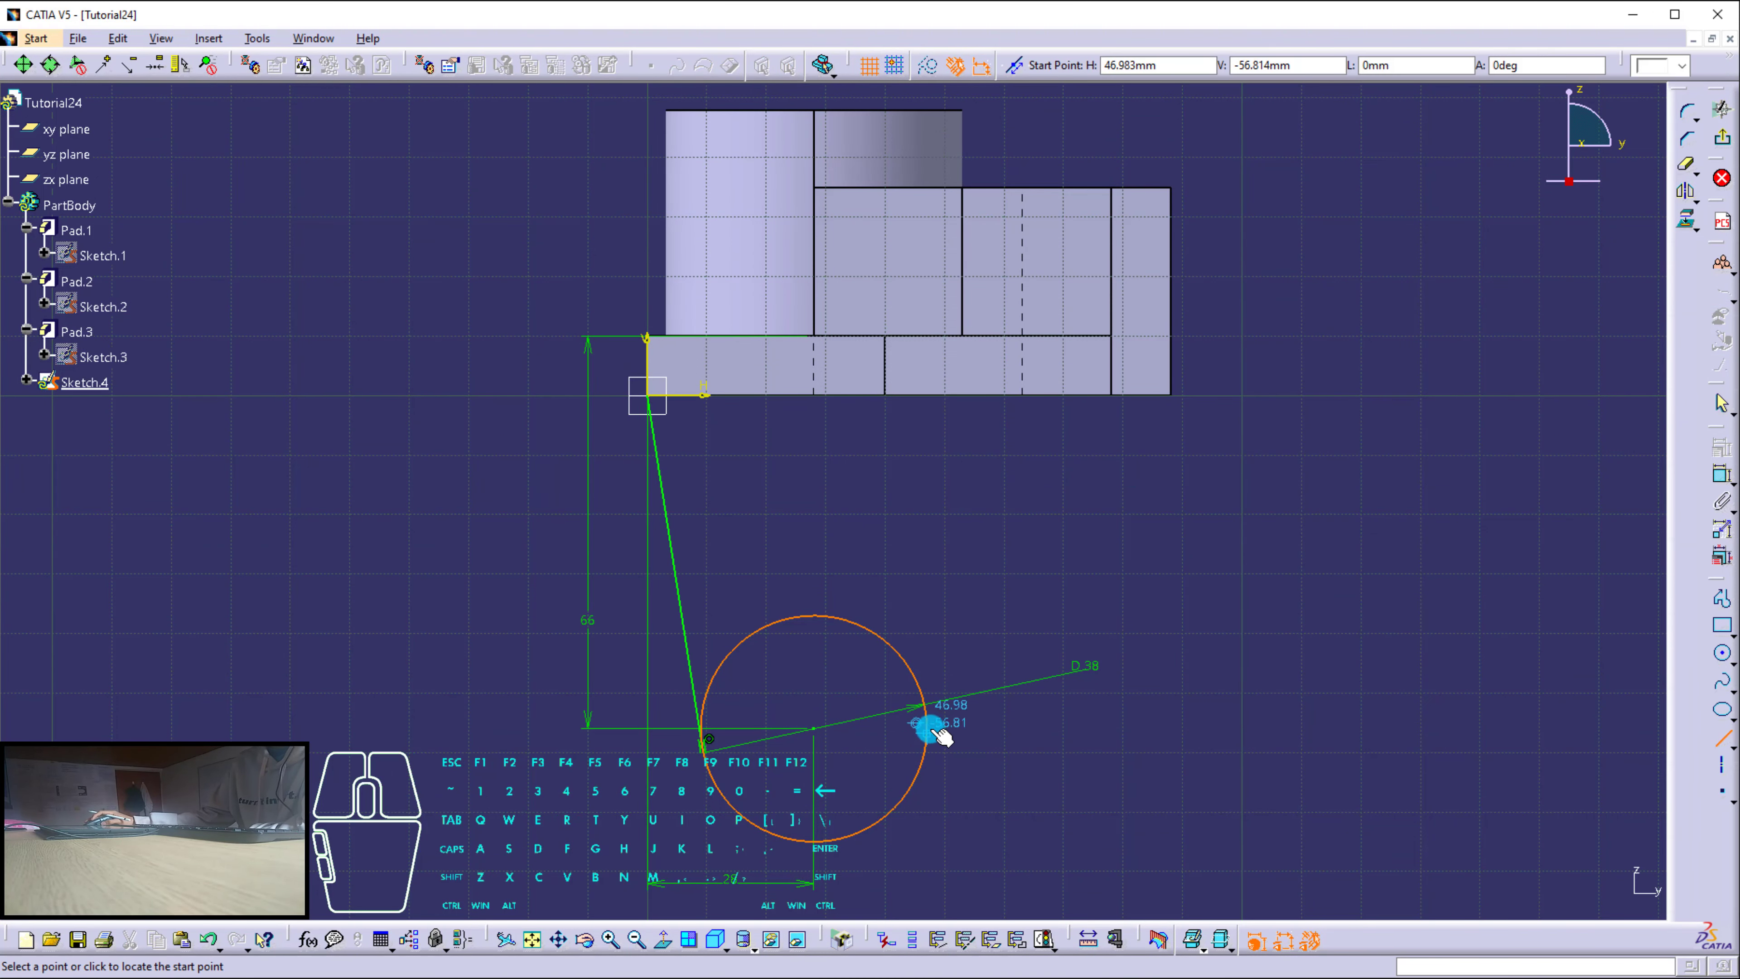
click(926, 760)
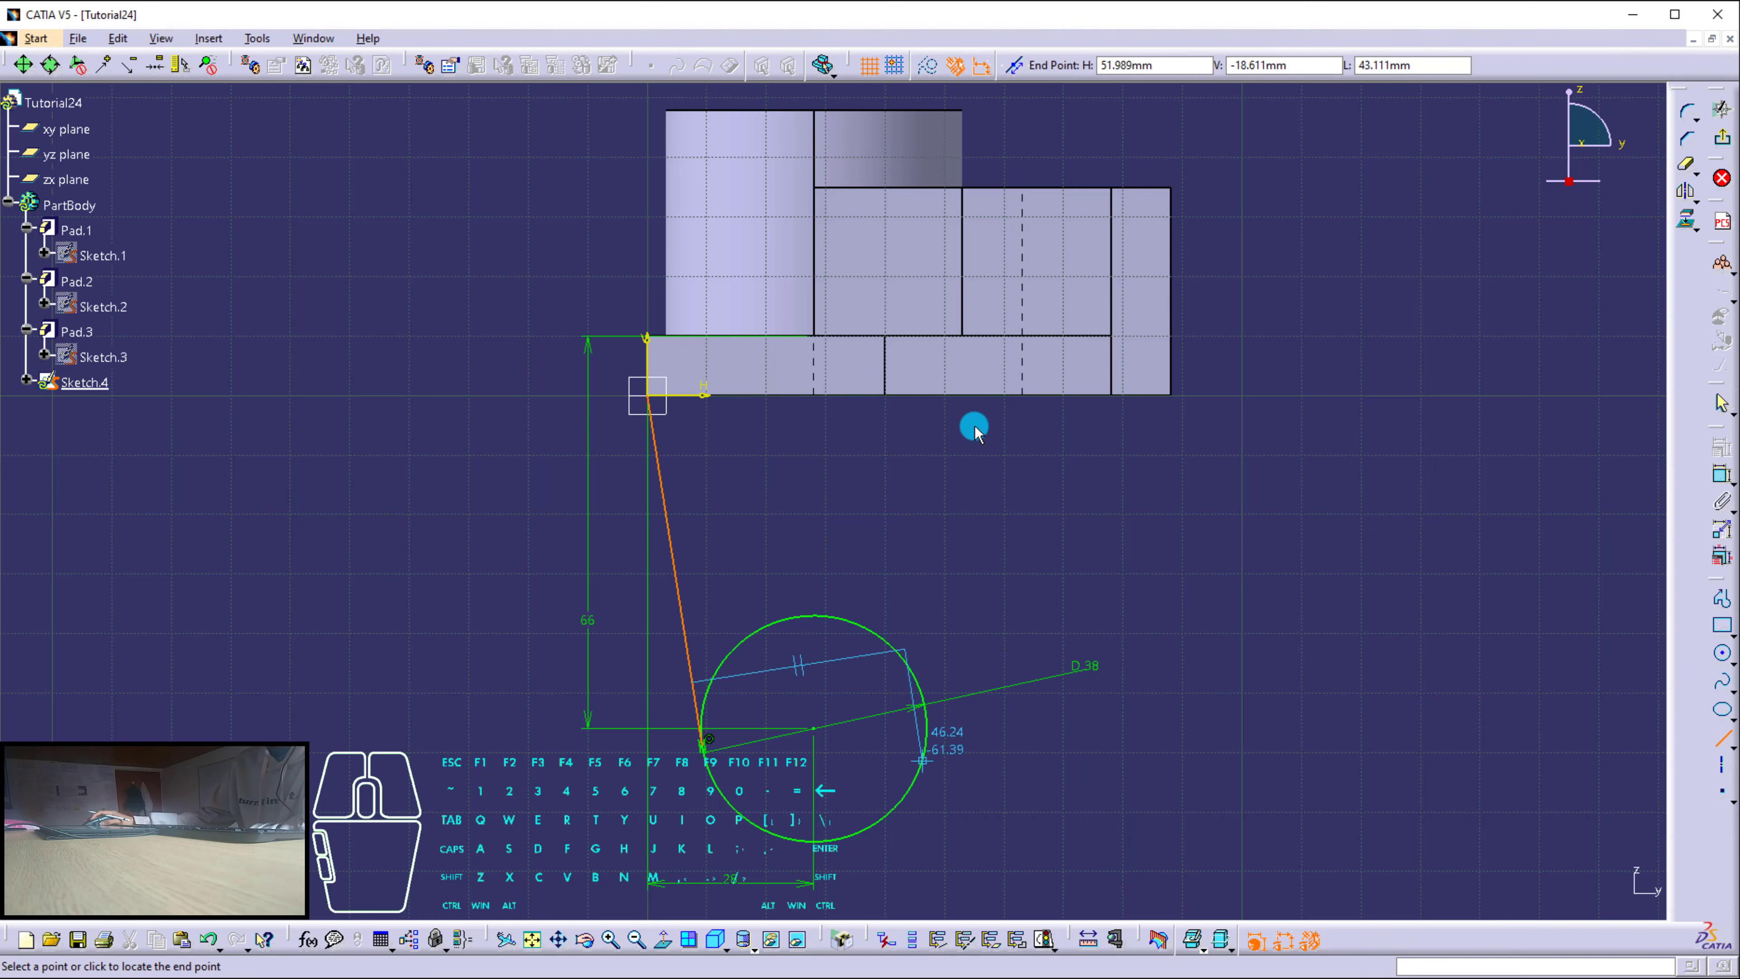
click(978, 404)
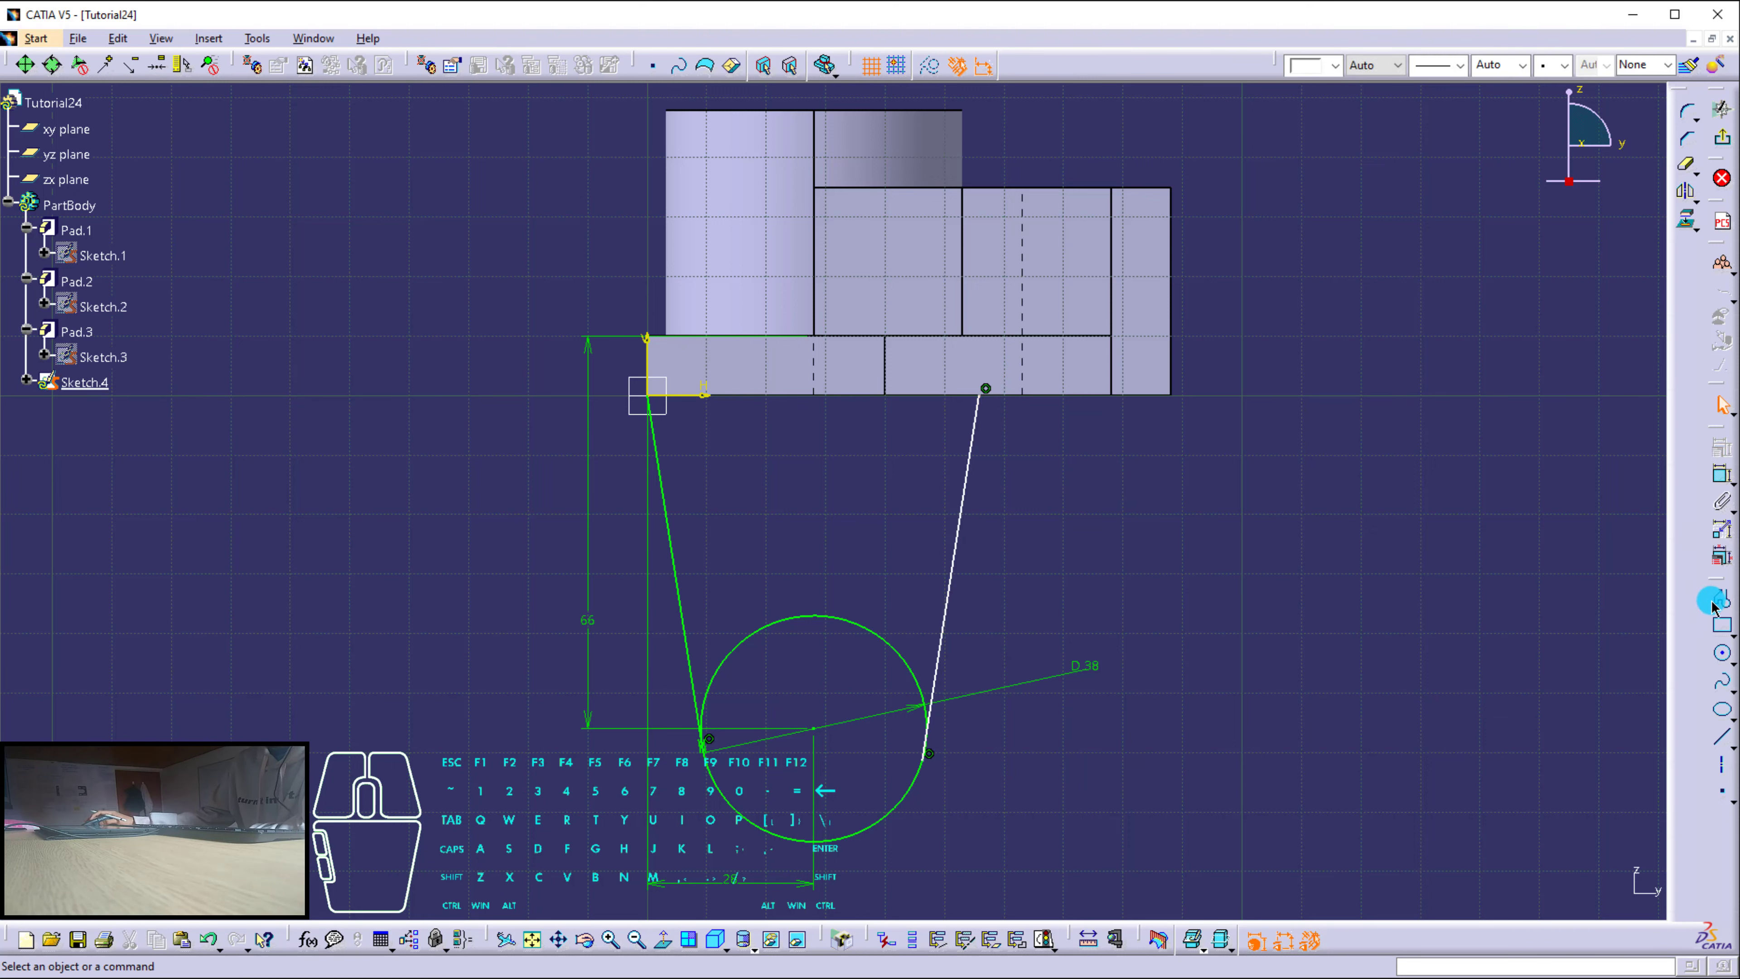
Draw a horizontal line along the base plate's bottom edge, joining the upper ends of the two slanted lines.
click(1721, 736)
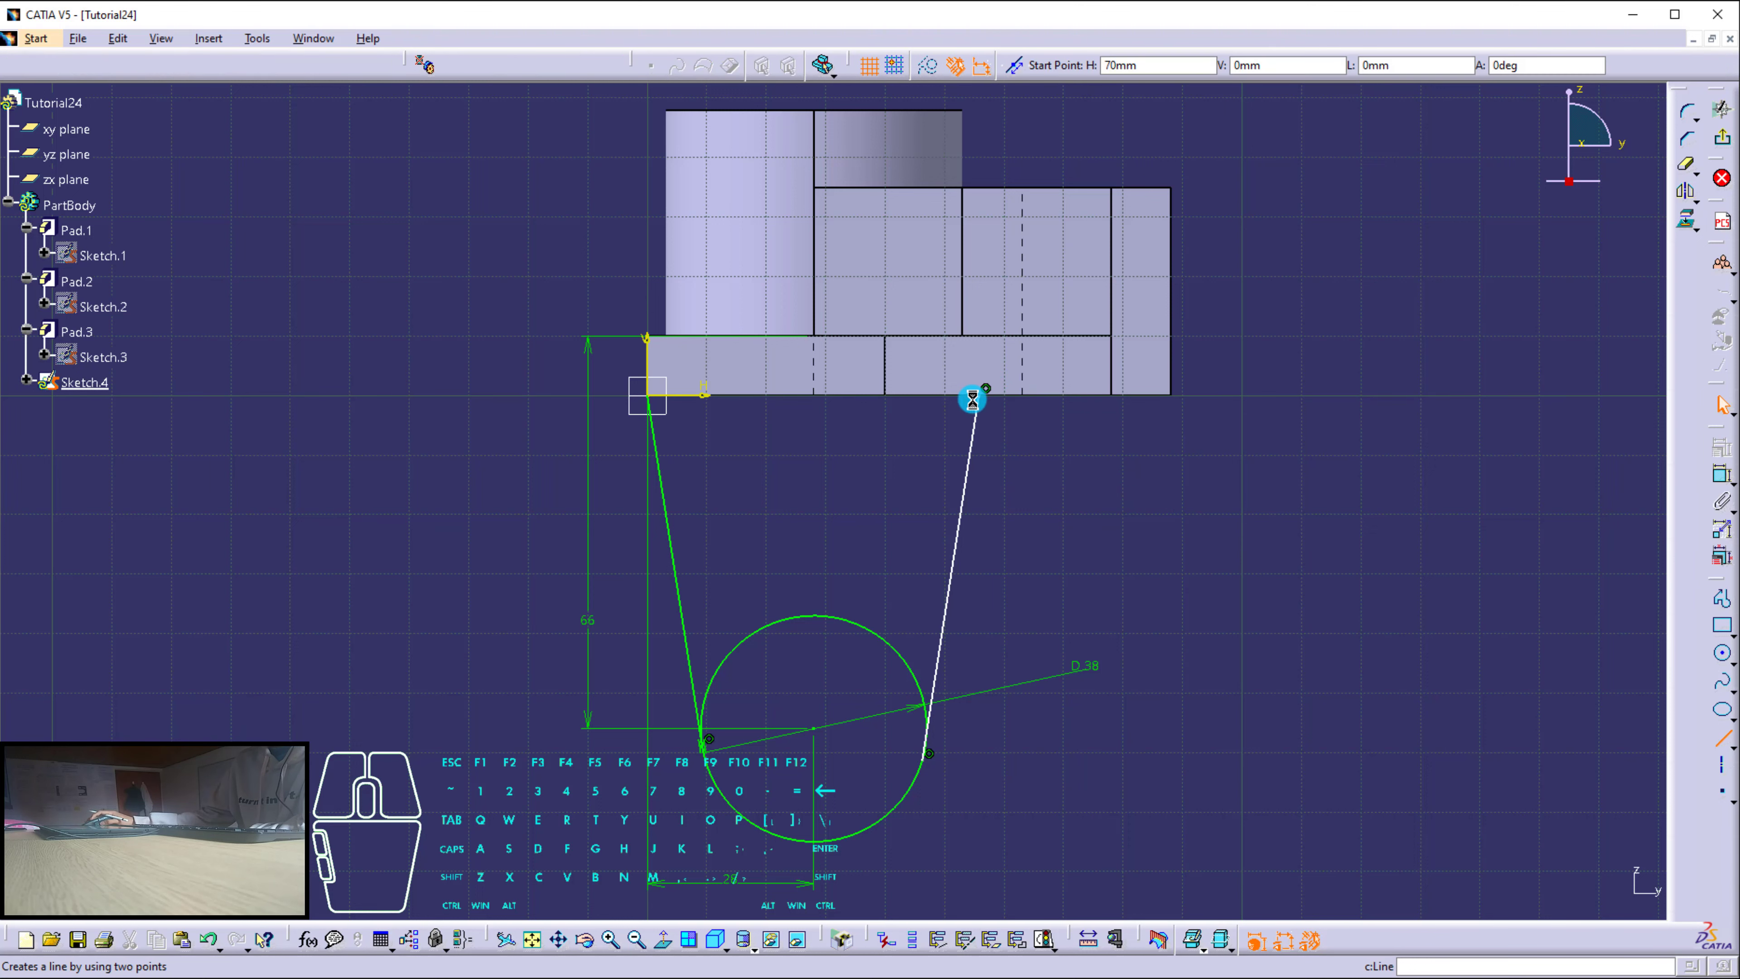
click(649, 396)
Dimension the length of the horizontal line and place the dimension just above it.
click(1721, 481)
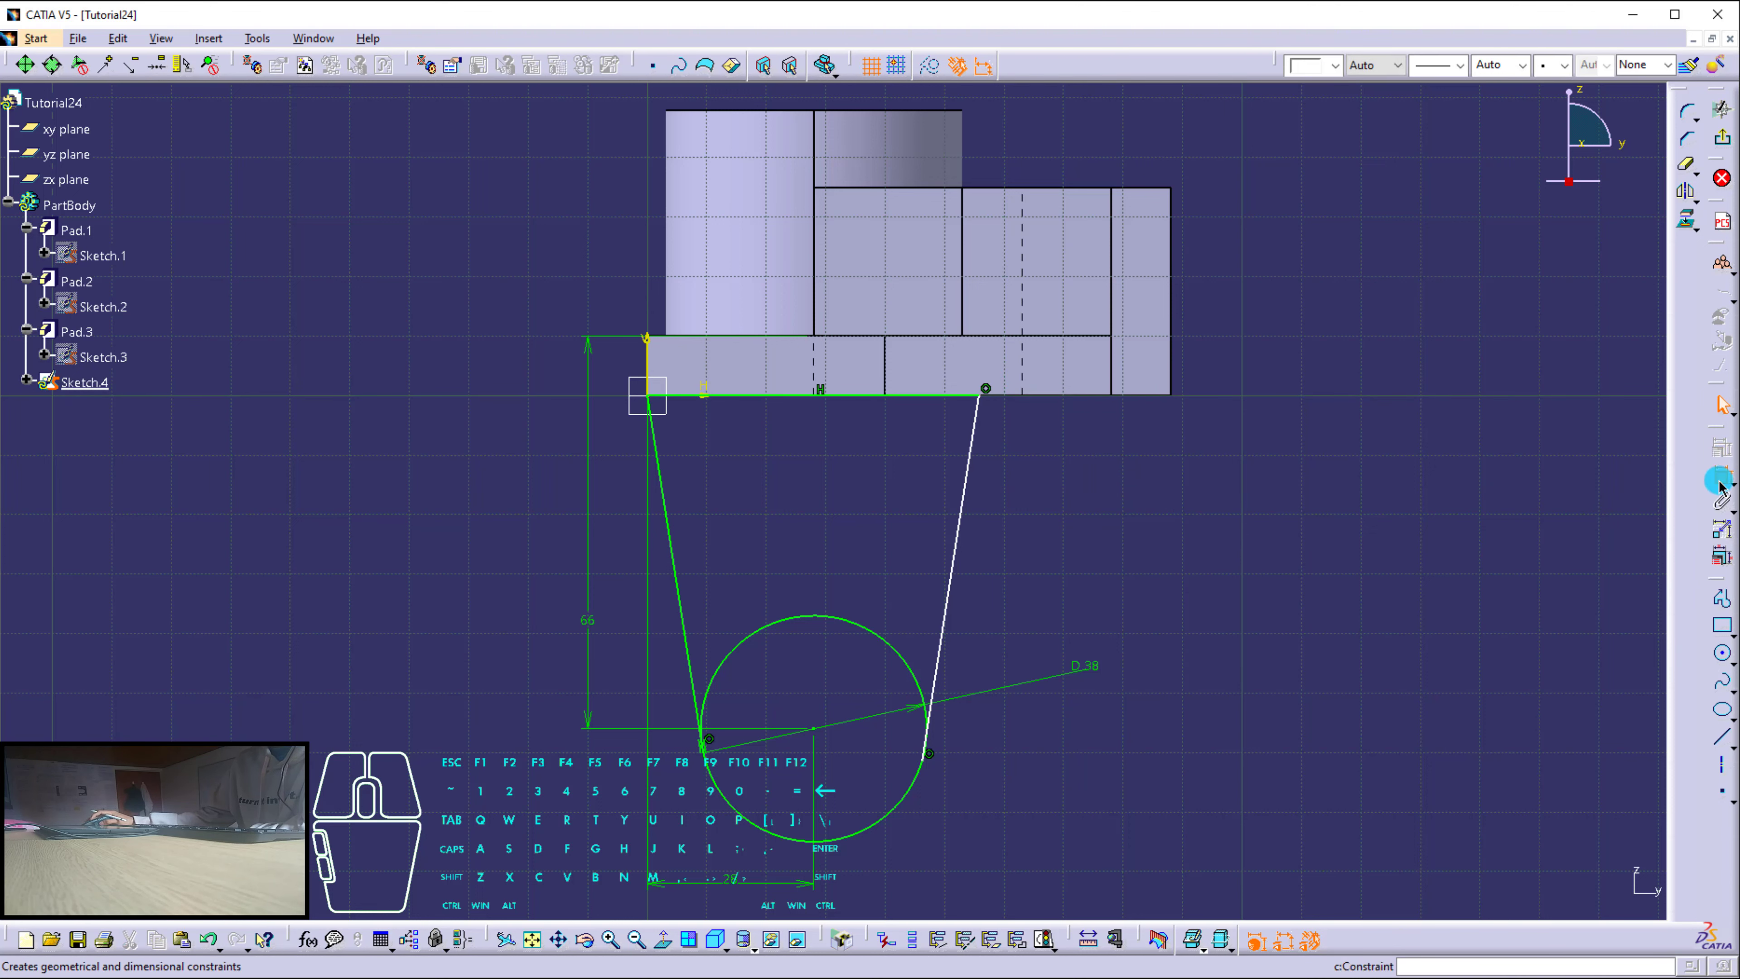
click(928, 394)
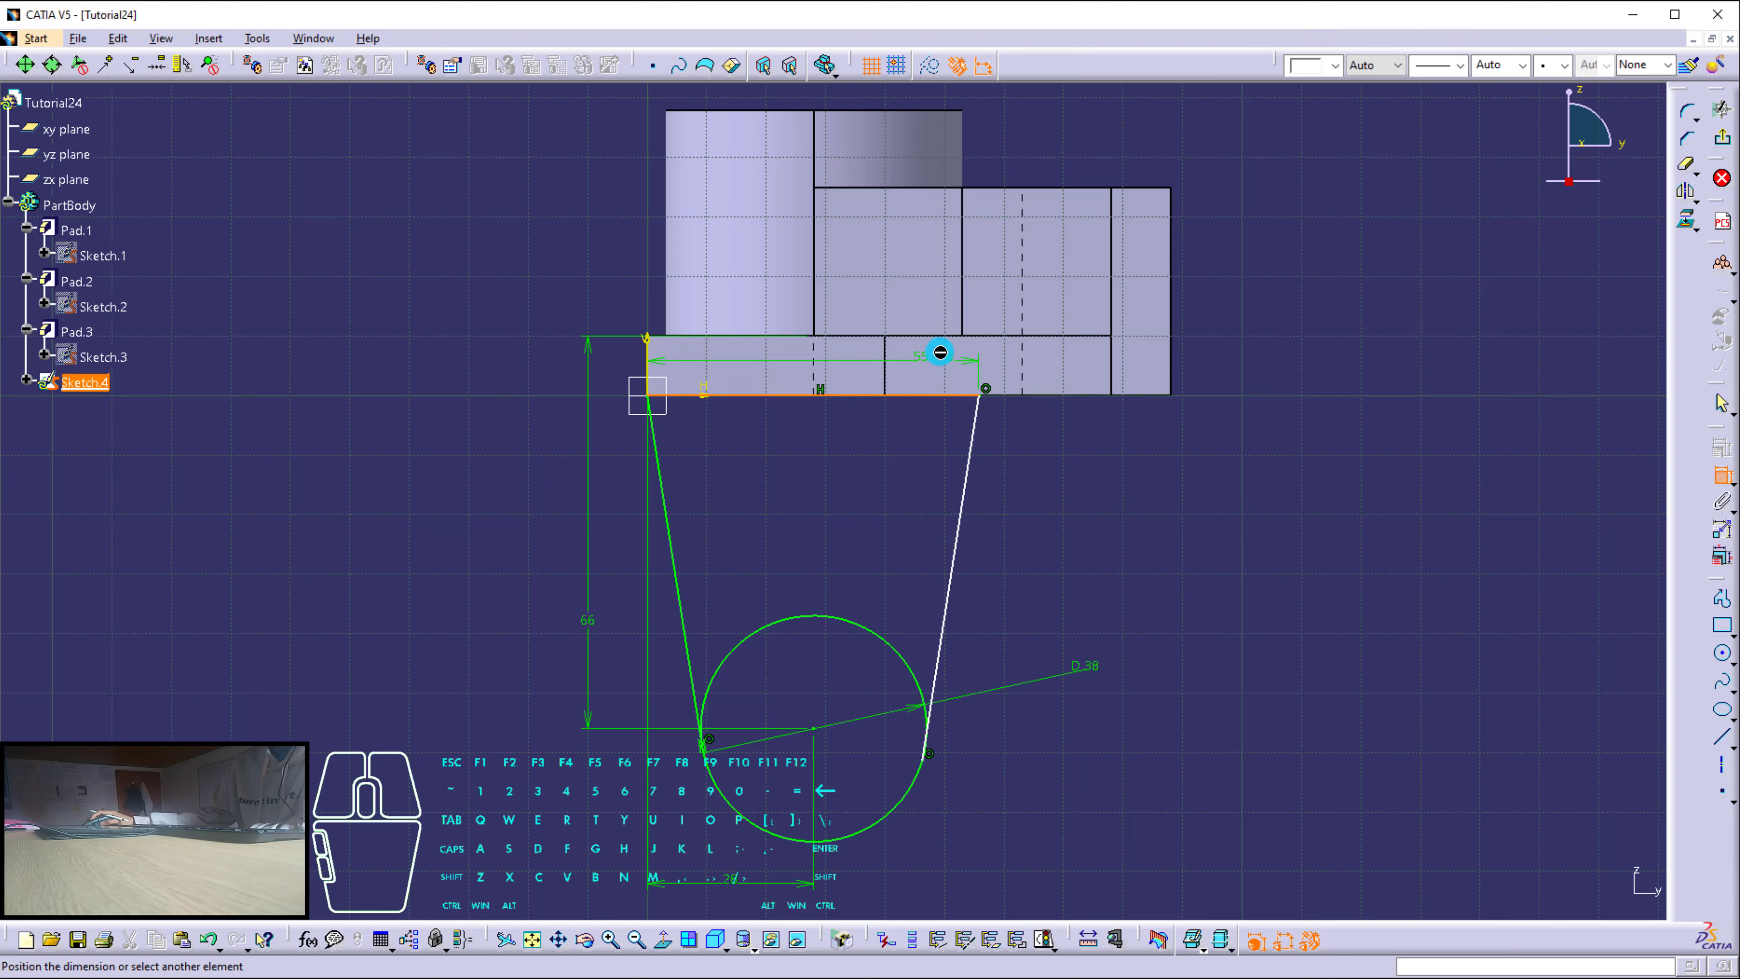
click(940, 356)
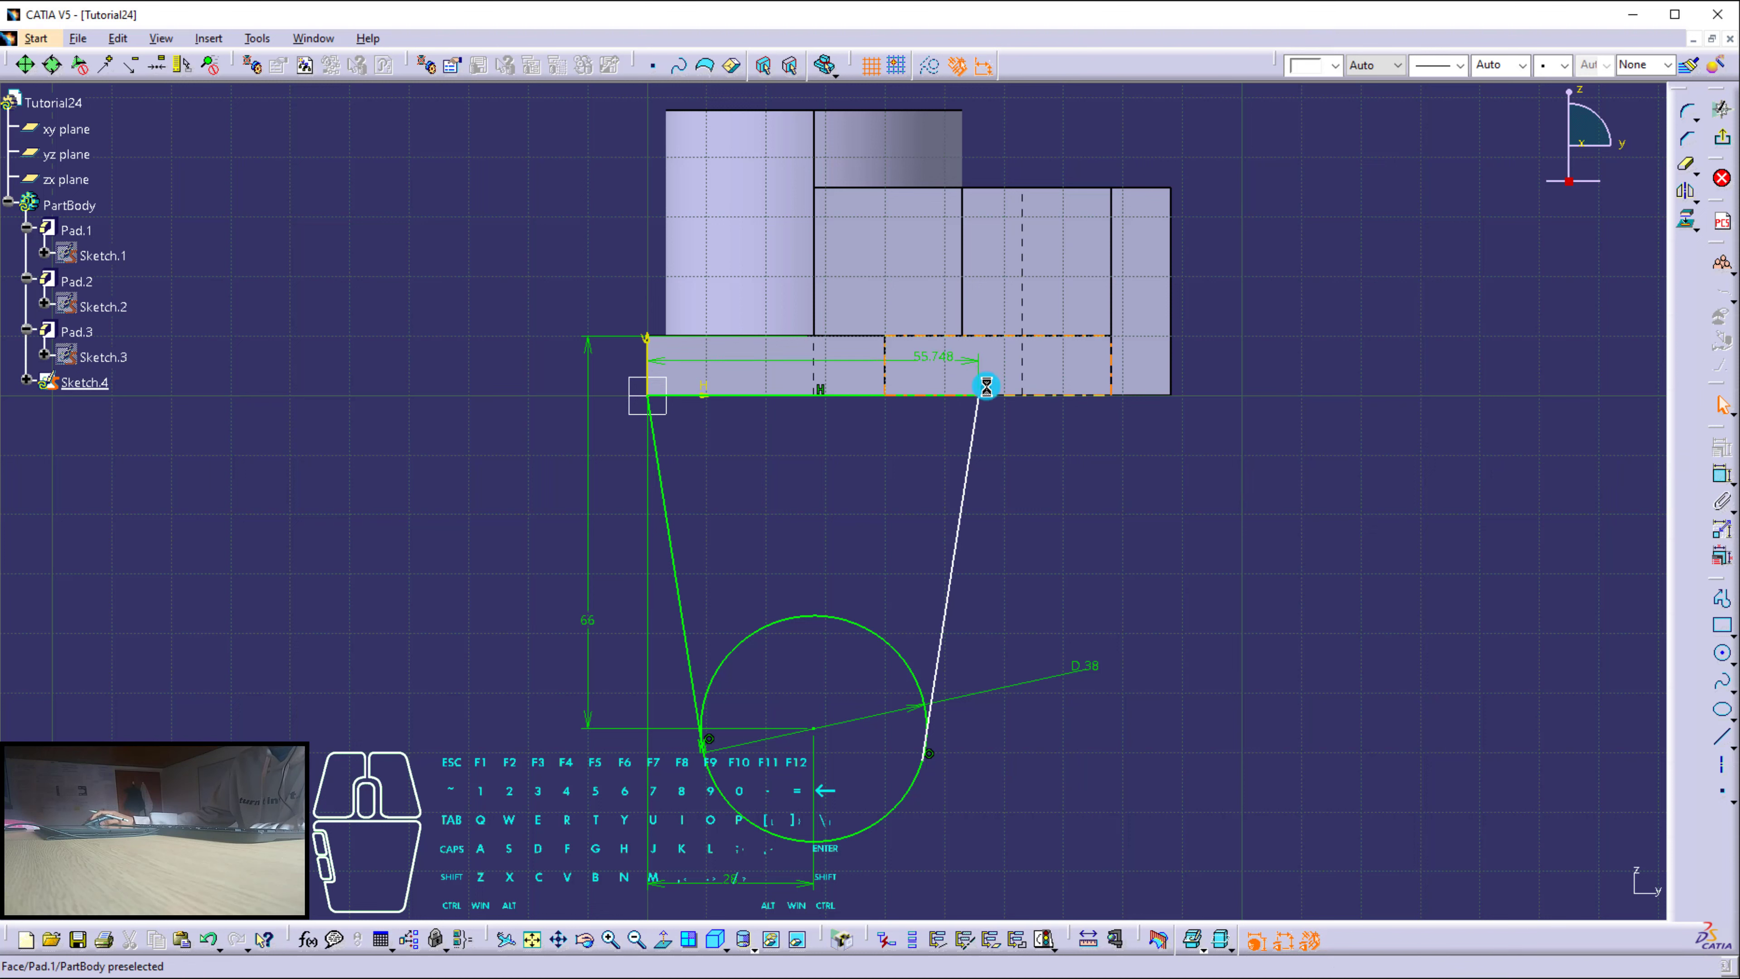
Make the second slanted line tangent to the 38 mm circle.
click(965, 511)
ctrl+click(889, 649)
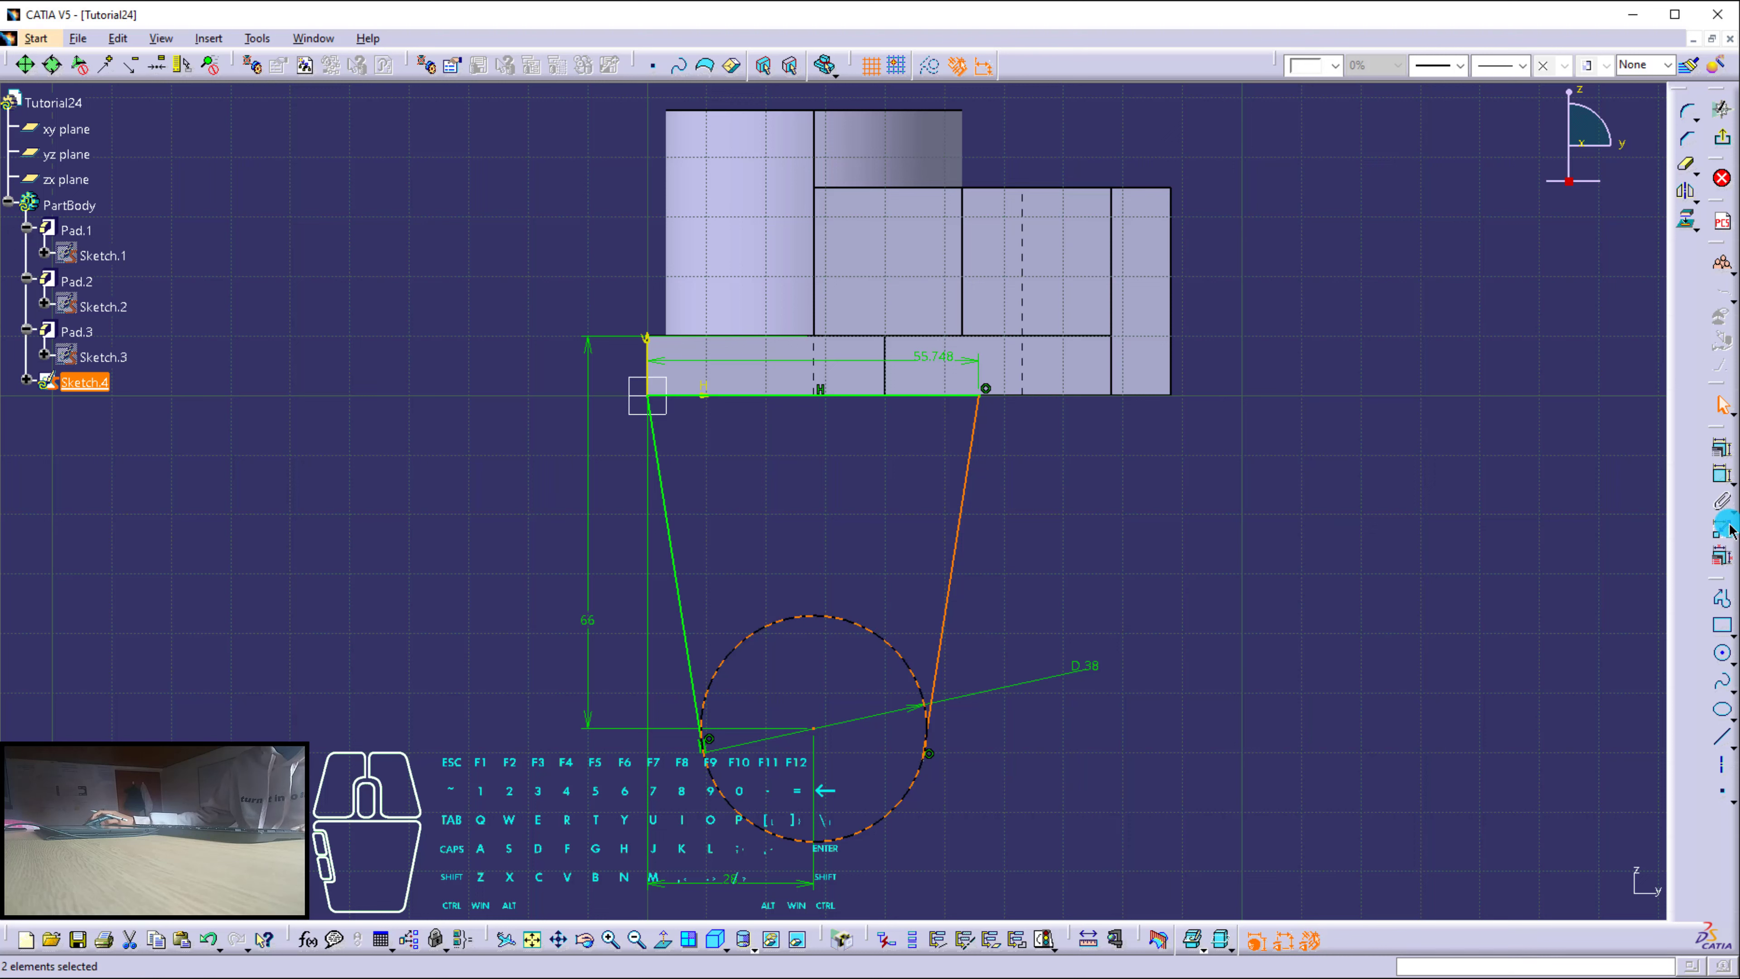
click(1726, 528)
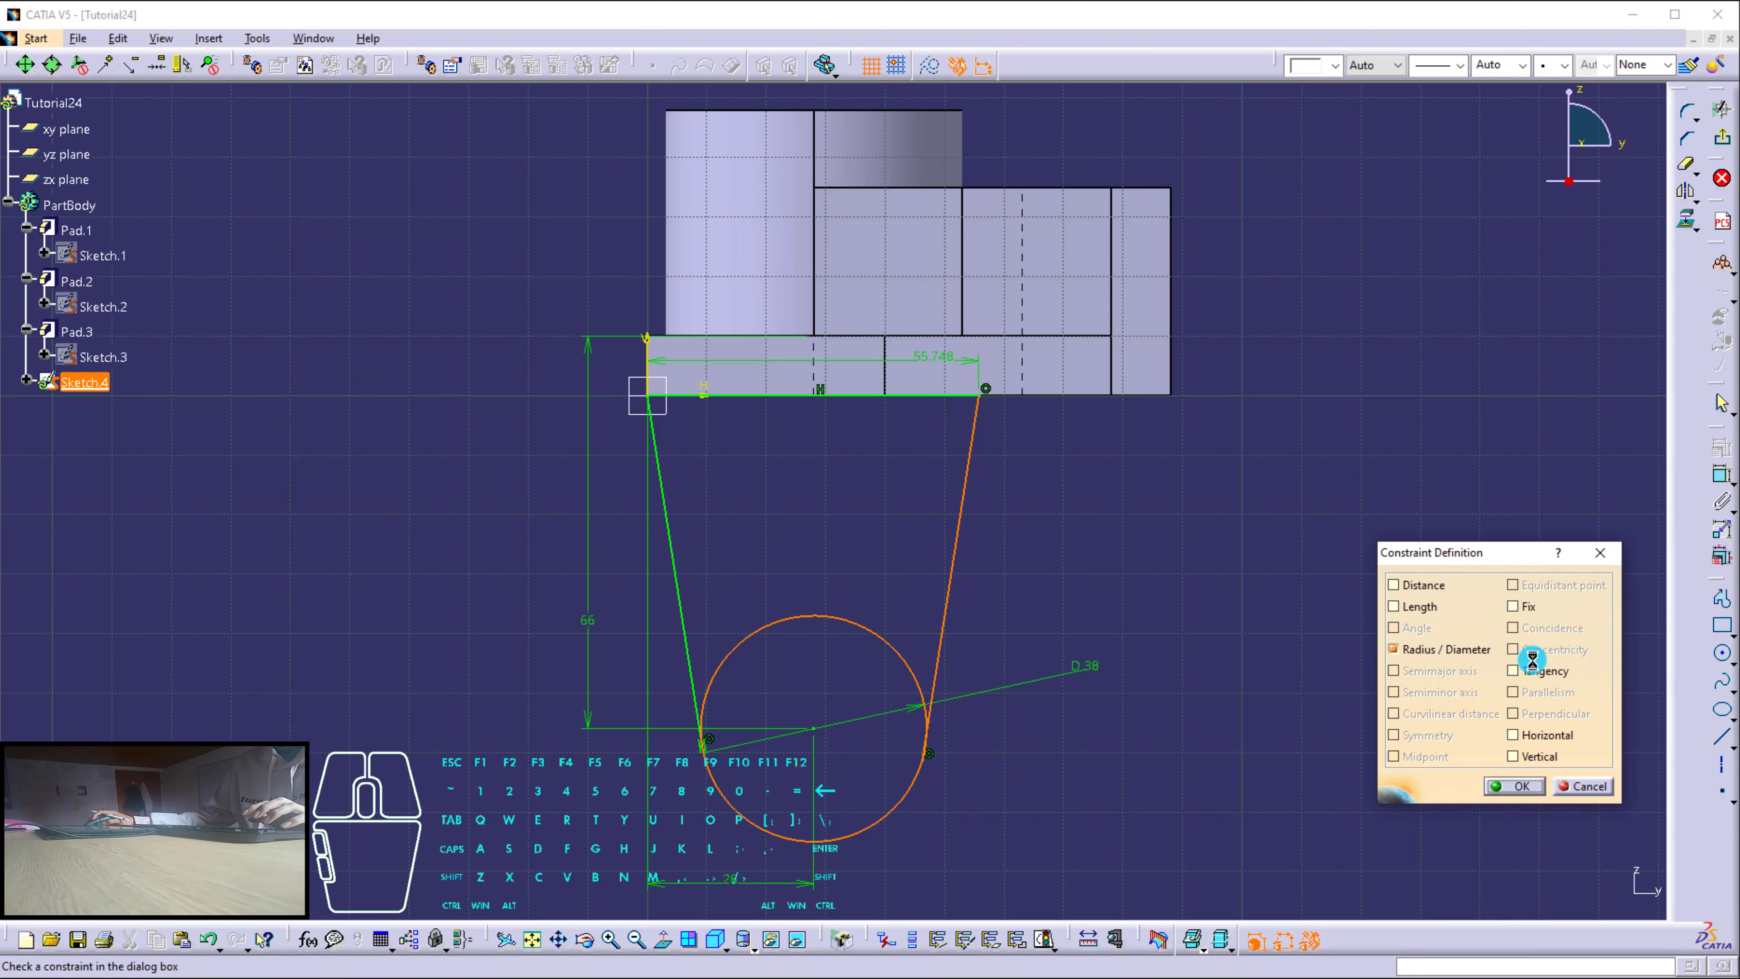
click(1514, 670)
click(1514, 786)
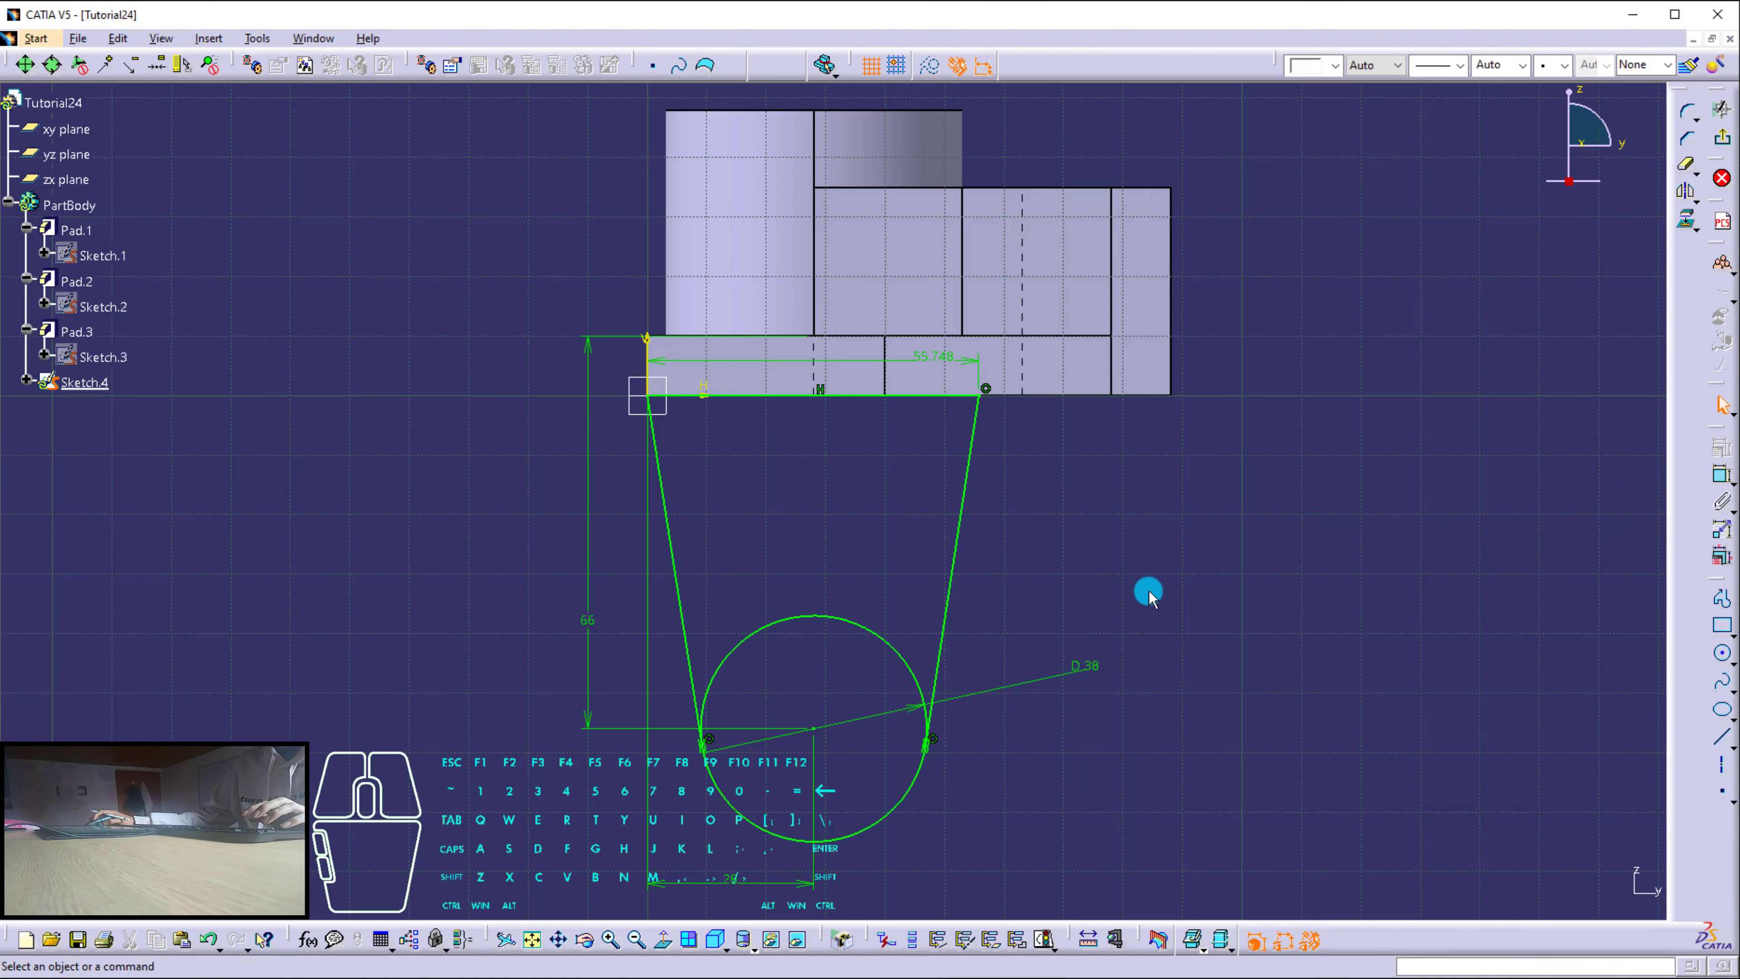
Delete the horizontal line's length dimension and dimension the second slanted line's length instead, placed outside the lug.
click(950, 361)
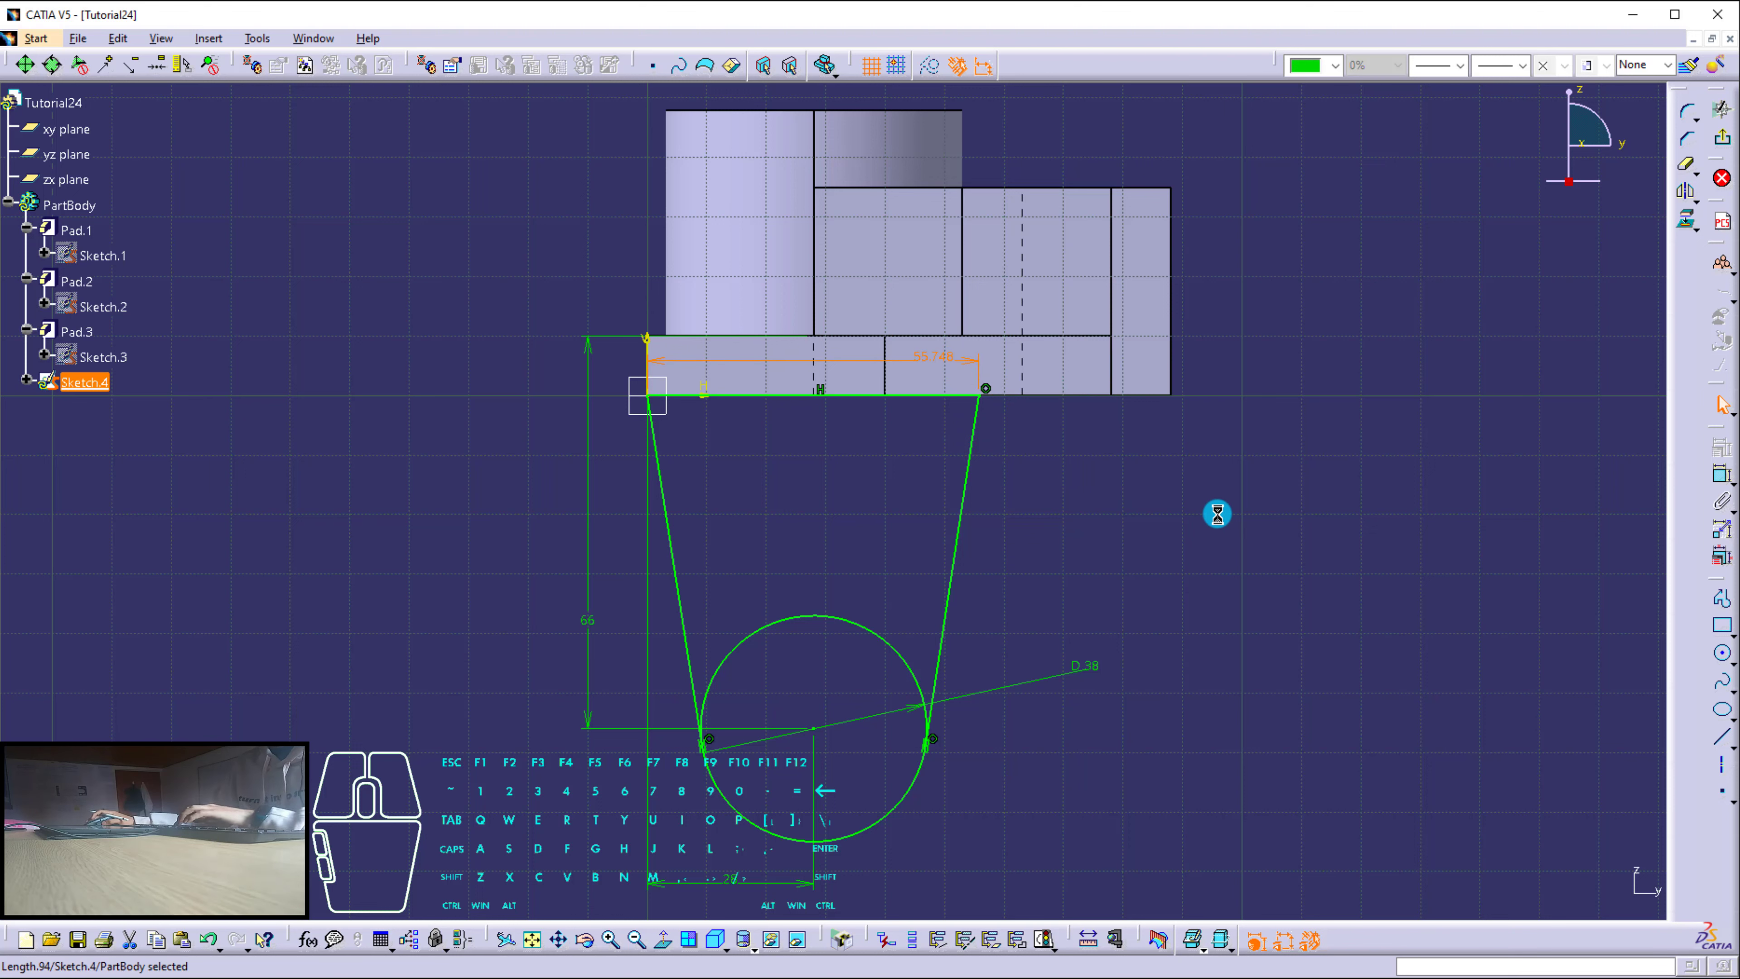
key(Delete)
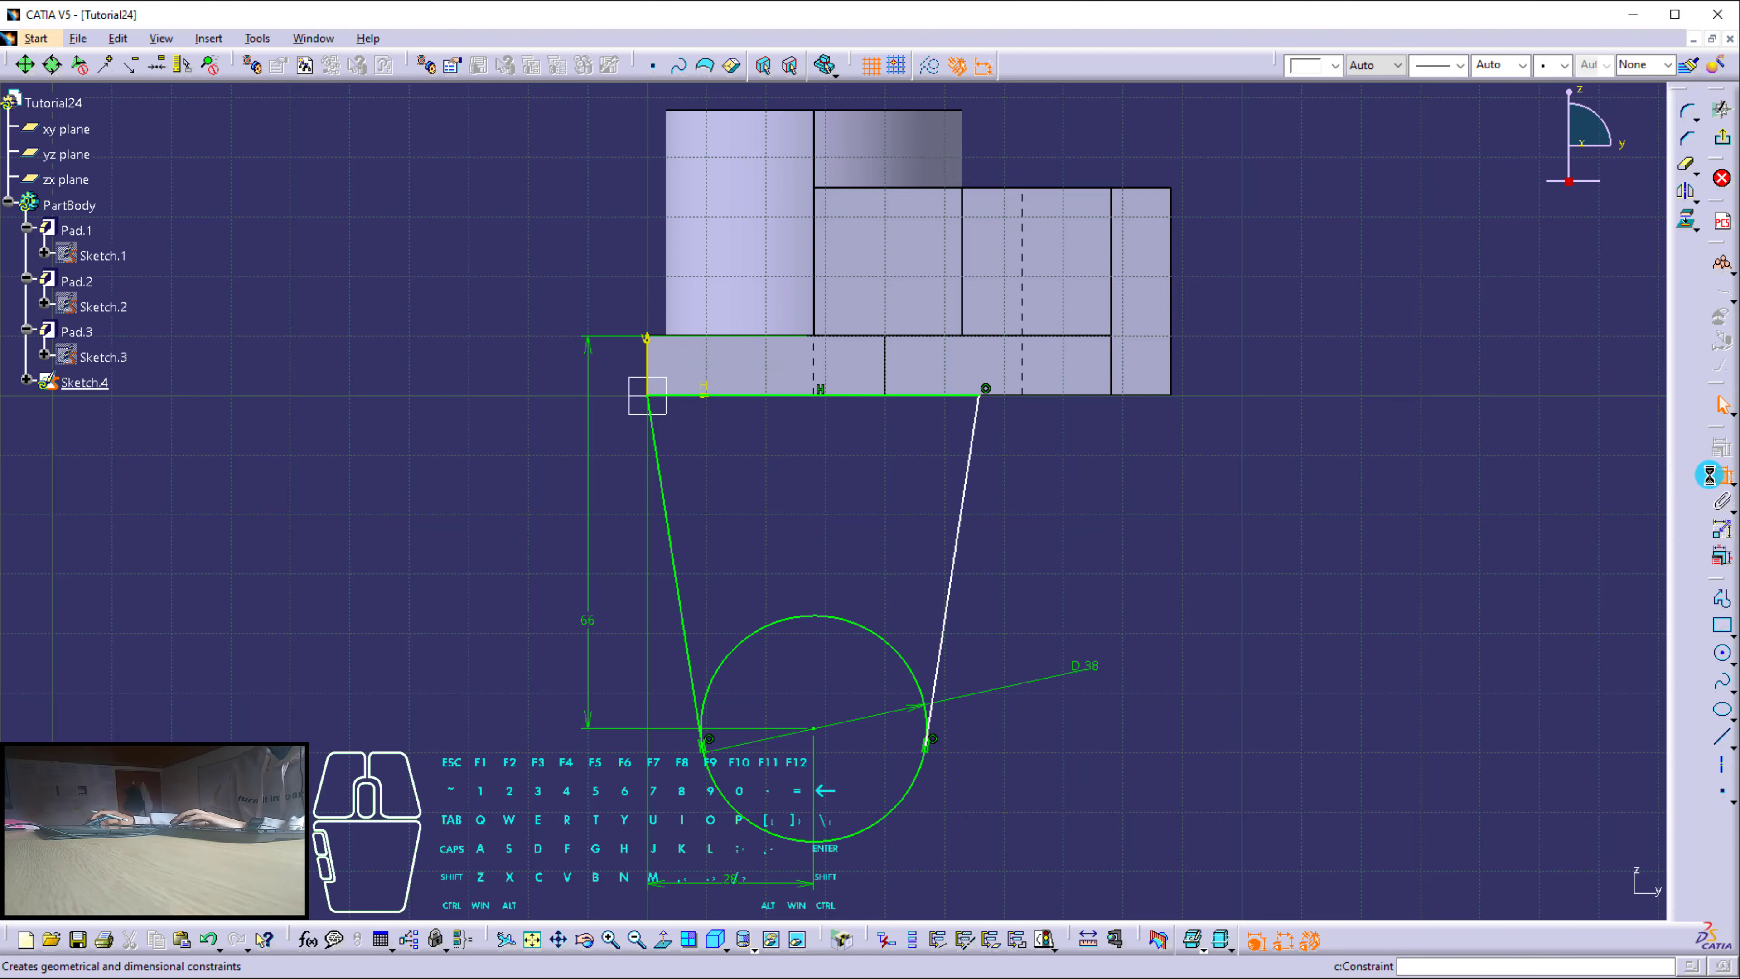
click(1709, 474)
click(963, 489)
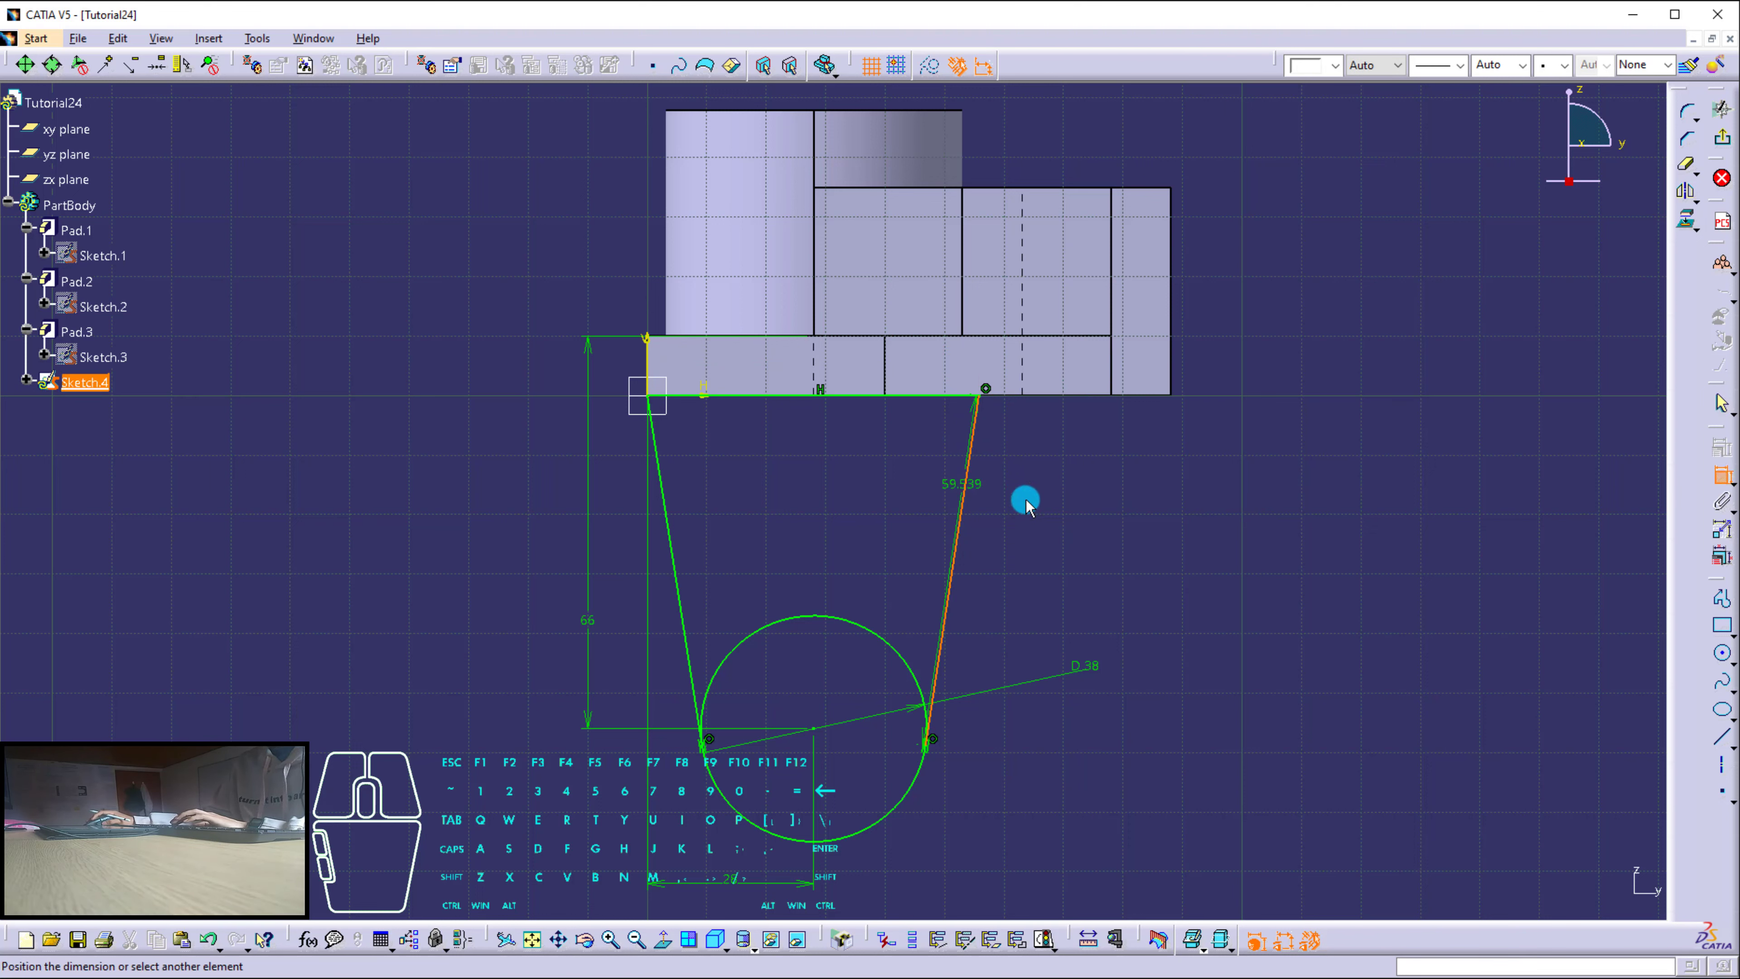
click(1072, 507)
click(1219, 539)
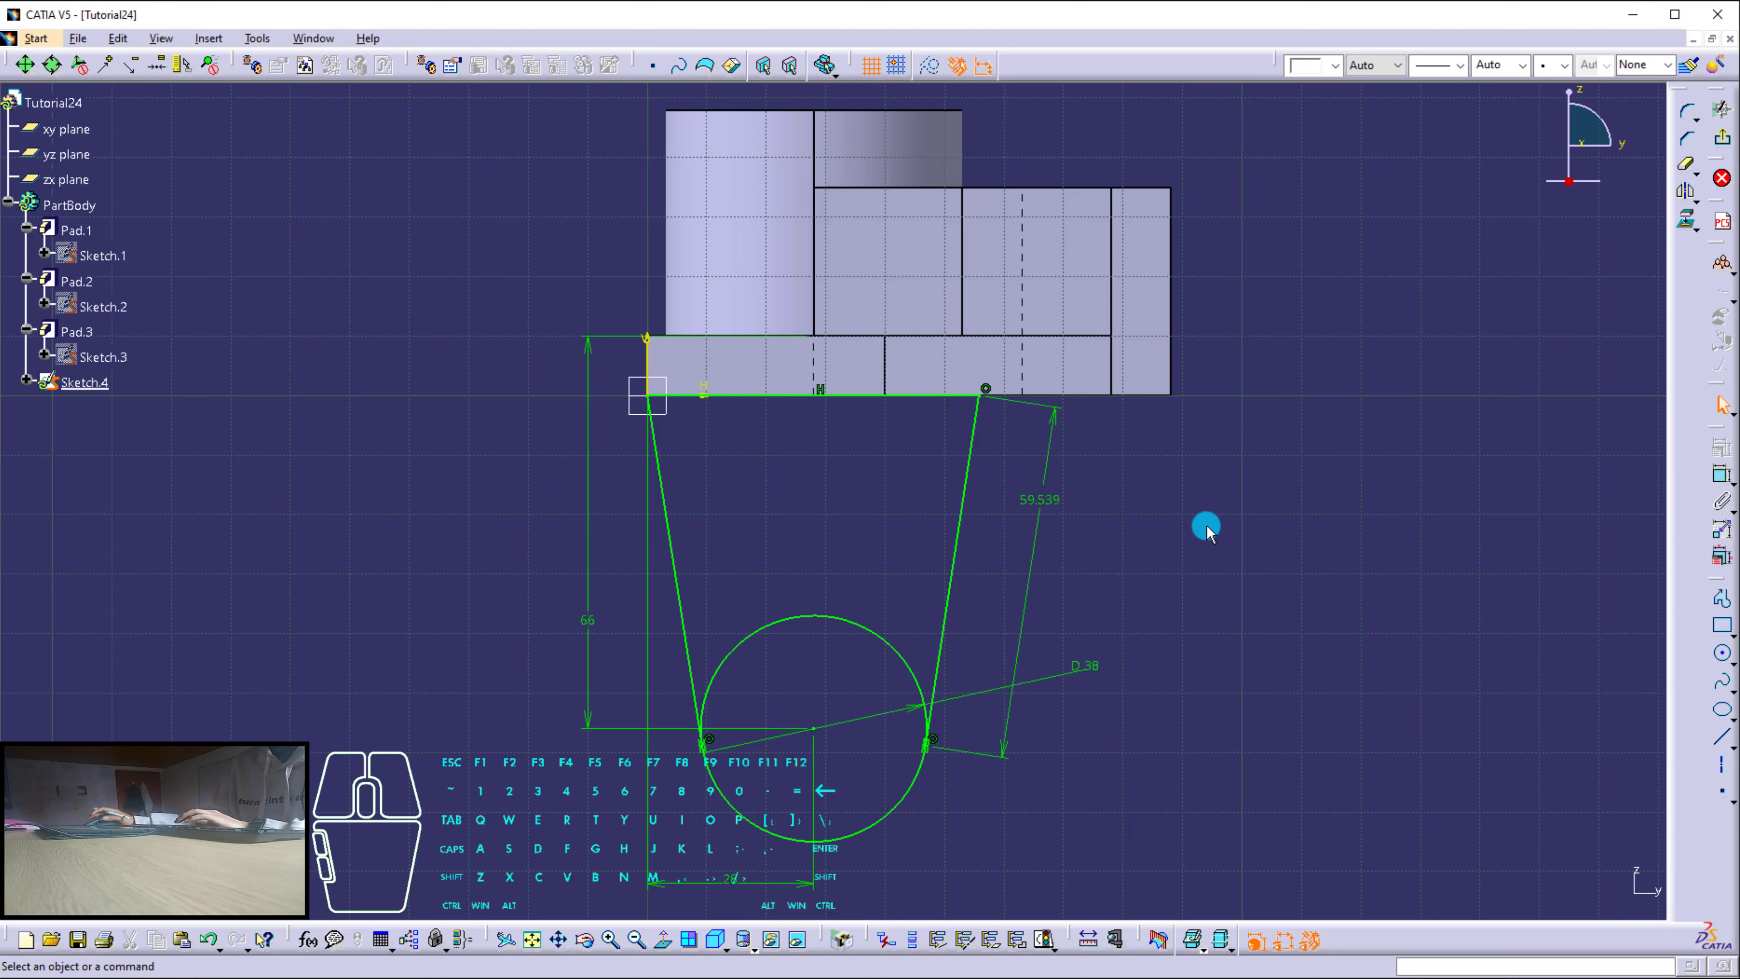
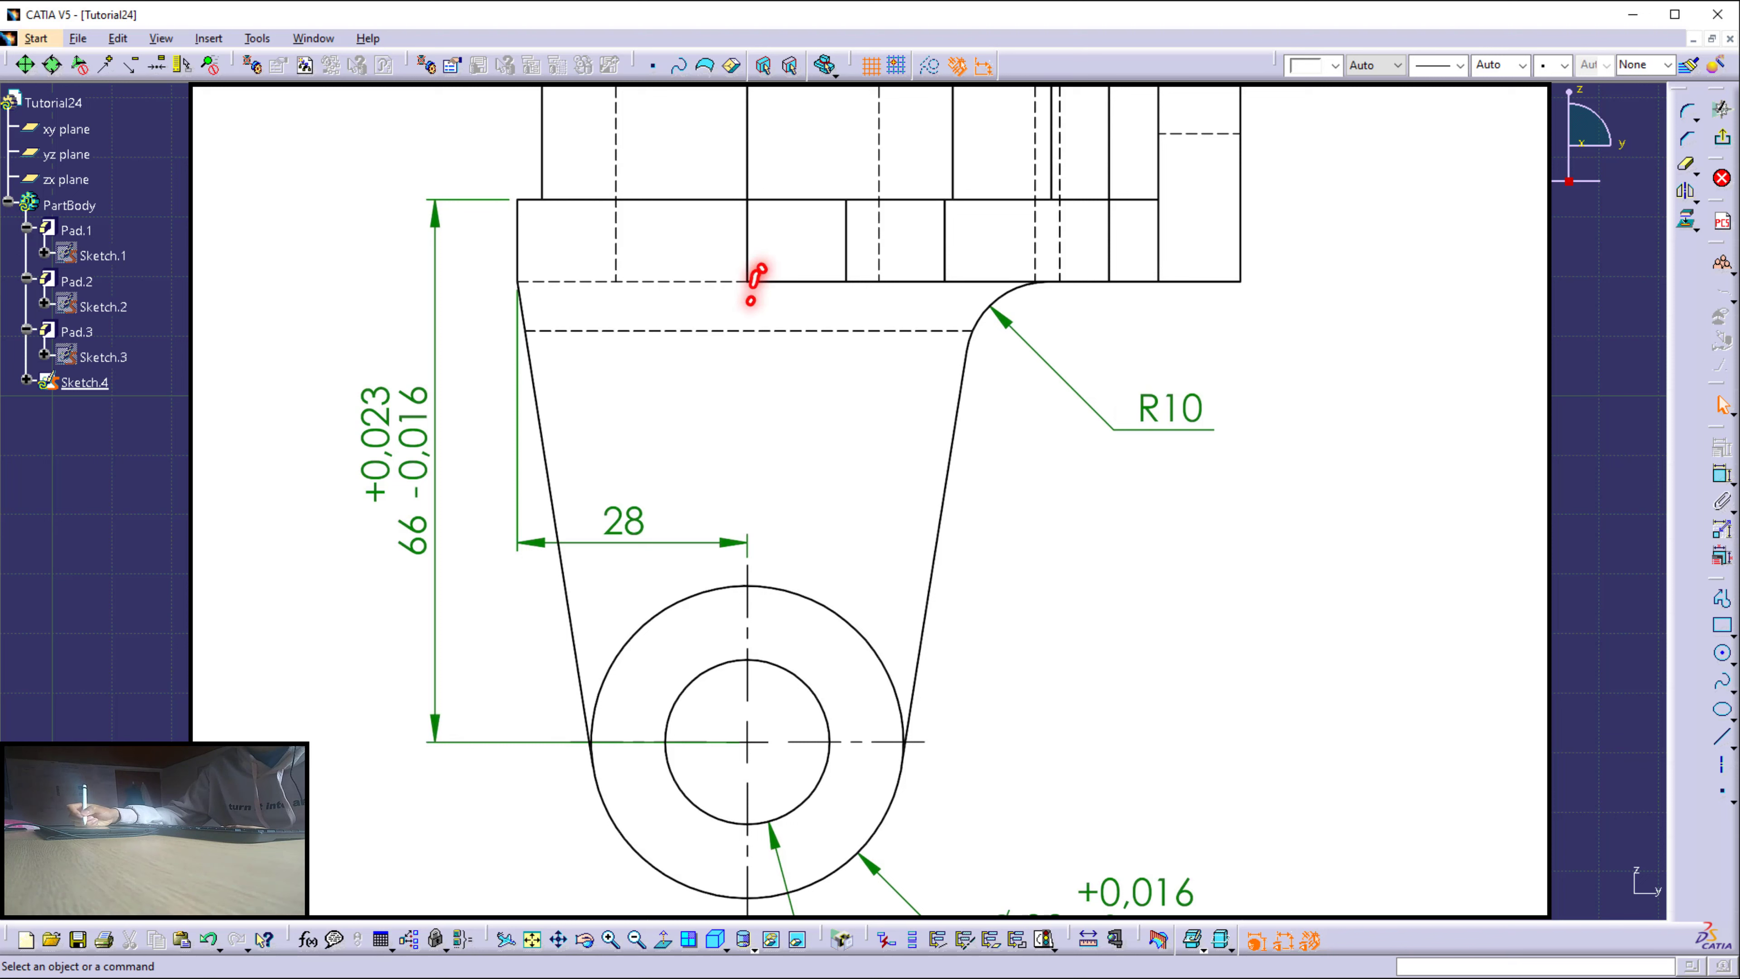
Examine the lug's two slanted sides and the centre lines of its round end on the reference drawing.
drag(510, 280, 597, 735)
drag(908, 737, 994, 276)
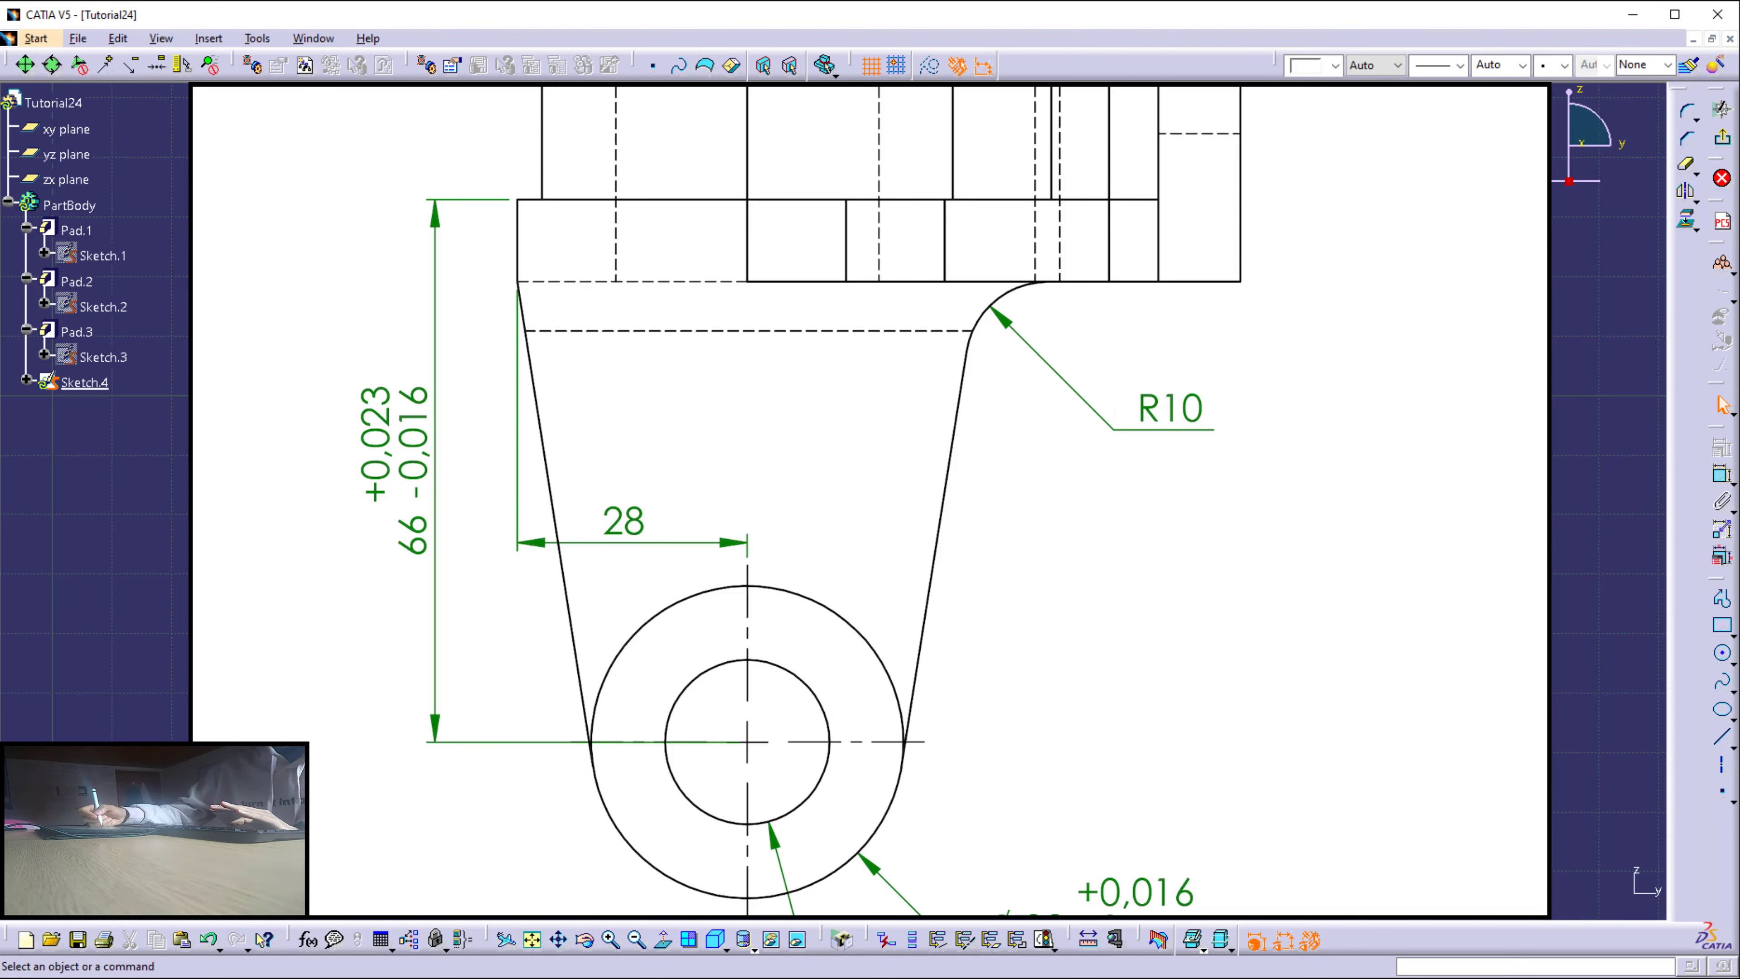
mouse_move(747, 540)
mouse_down()
mouse_move(744, 778)
mouse_move(809, 745)
mouse_up()
drag(851, 745, 876, 747)
mouse_move(752, 661)
mouse_down()
mouse_move(682, 727)
mouse_move(815, 685)
mouse_up()
key(Escape)
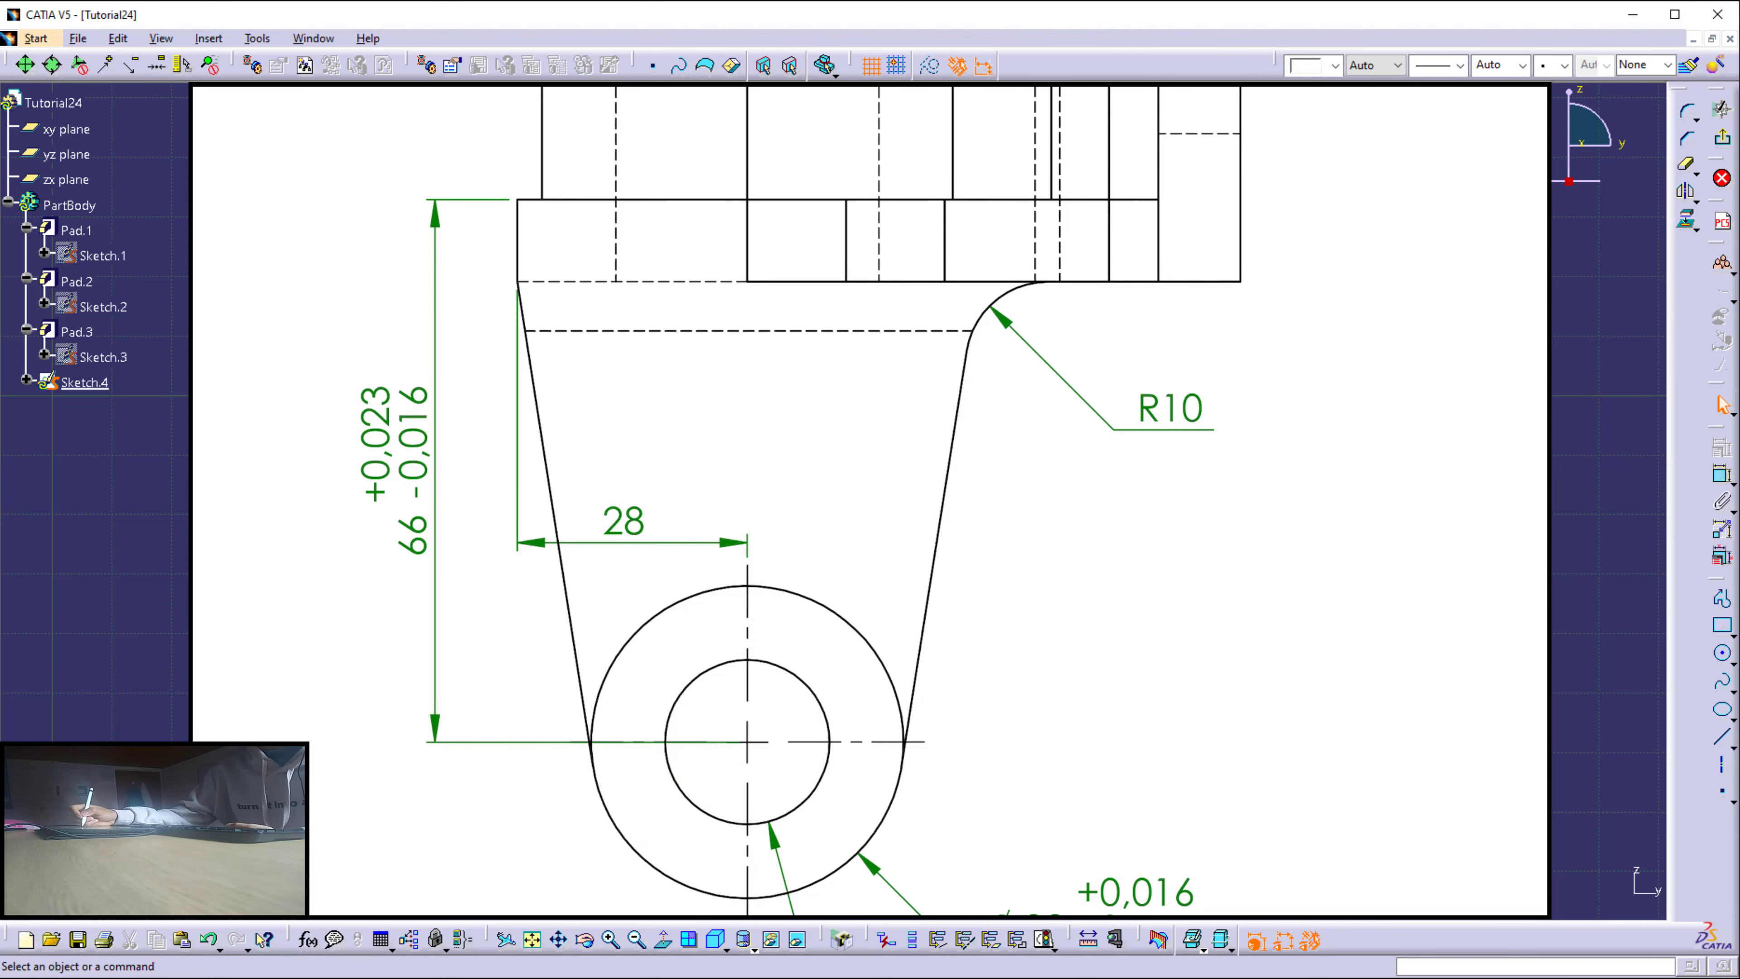
drag(977, 336, 916, 681)
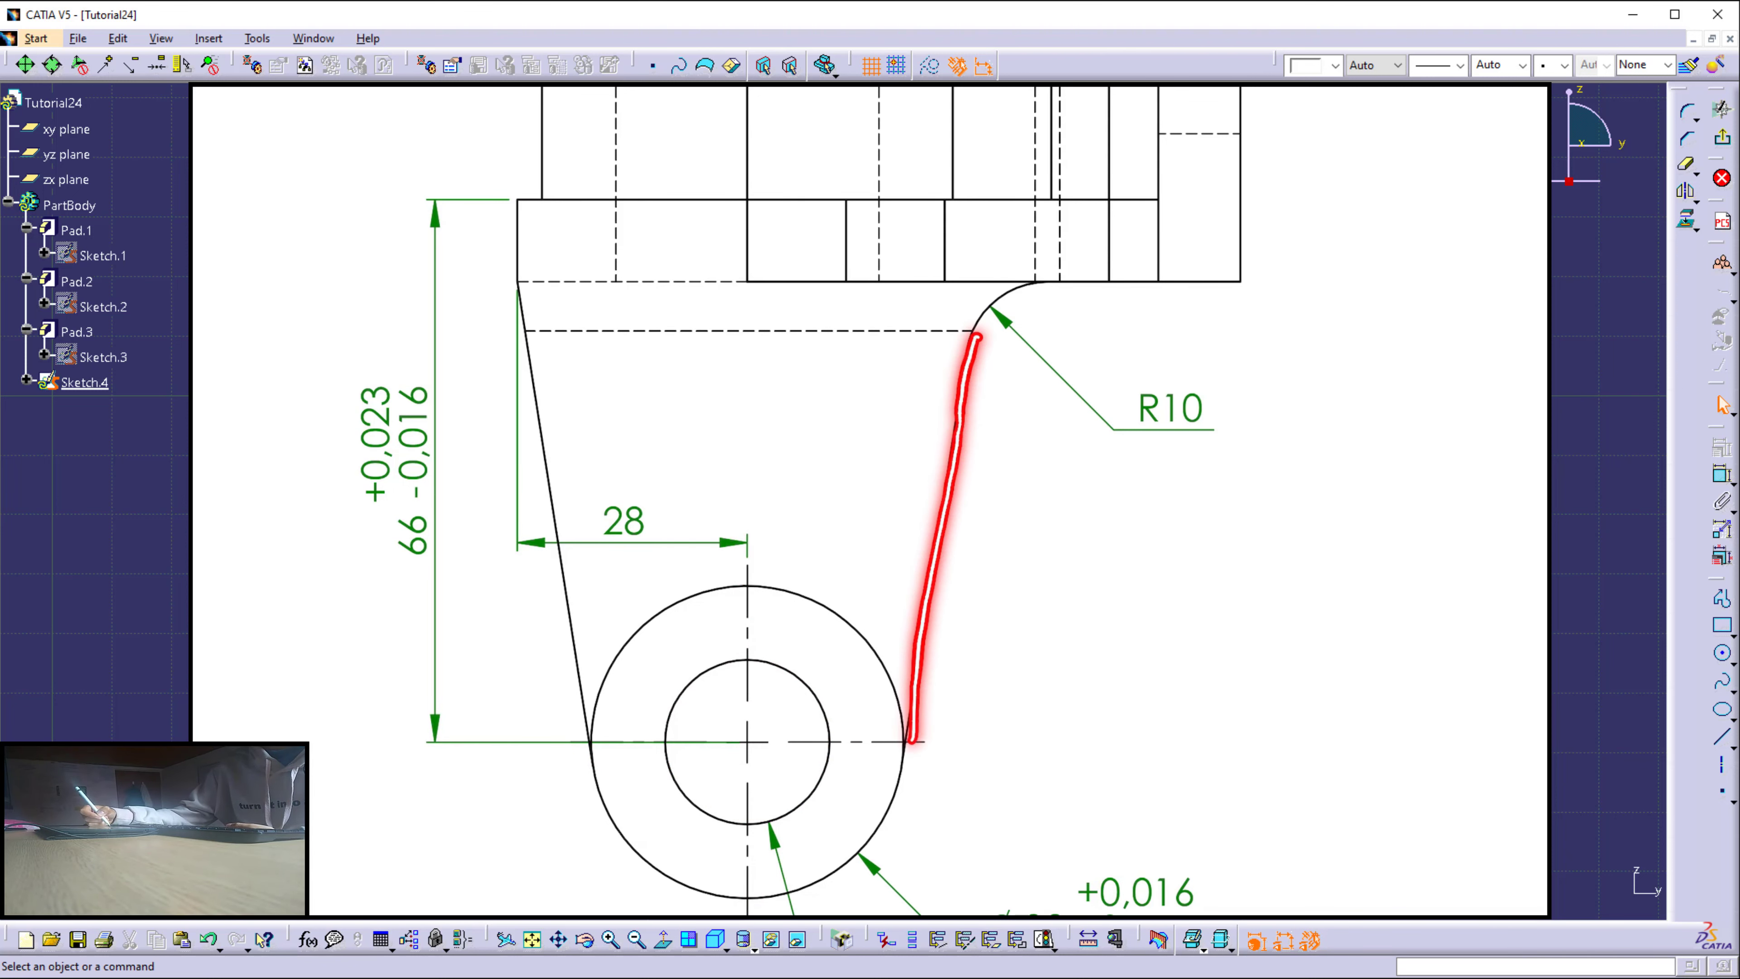
drag(590, 738, 515, 274)
key(Escape)
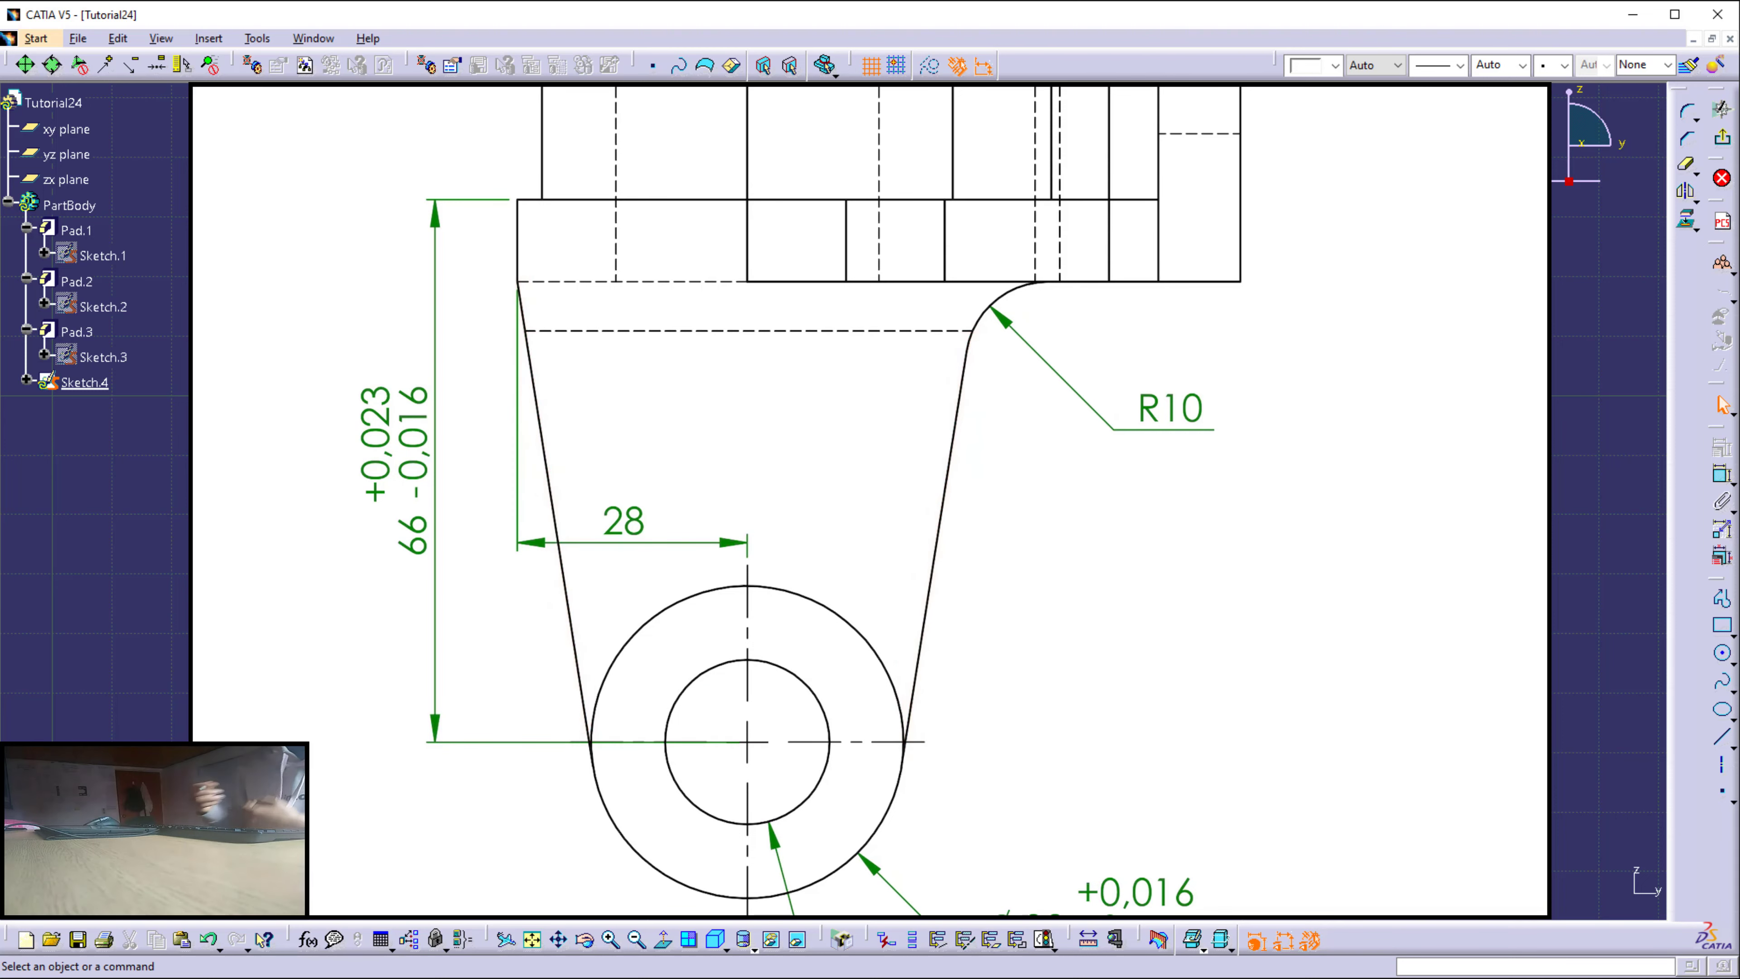
Trace the vertical centreline through the lug's round end on the reference drawing and inspect the R10 blend.
scroll(867, 585, down, 3)
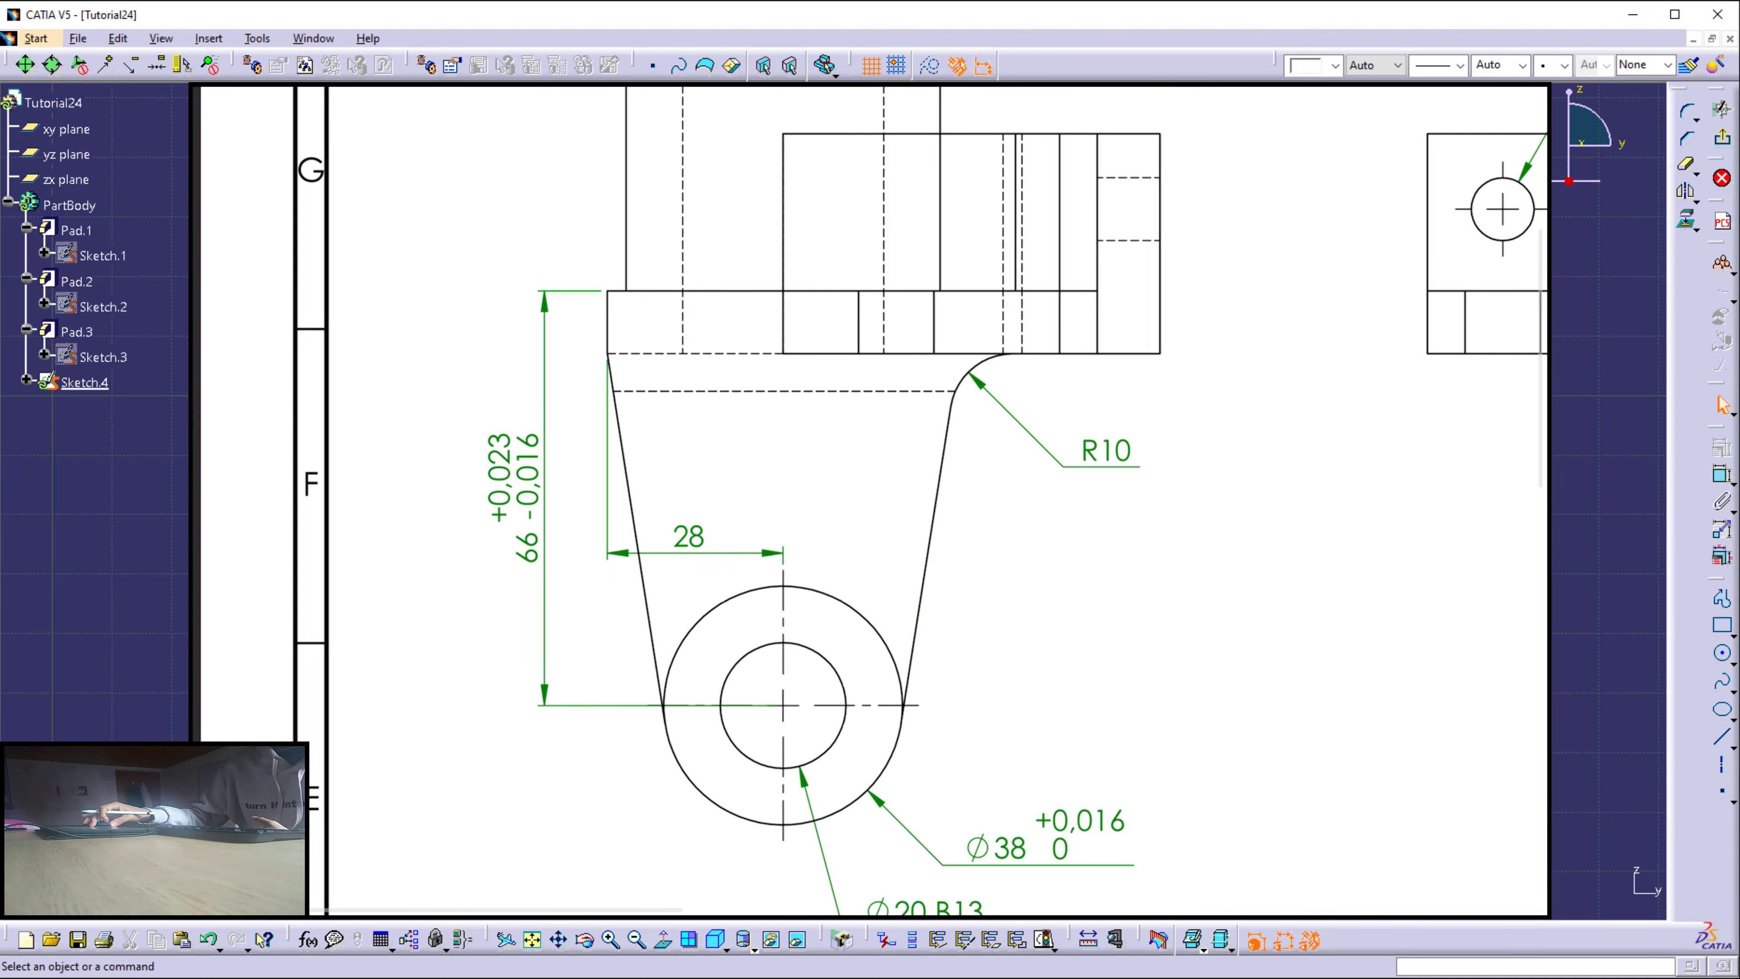
drag(770, 251, 772, 264)
drag(772, 297, 773, 324)
drag(774, 346, 772, 372)
drag(775, 396, 773, 417)
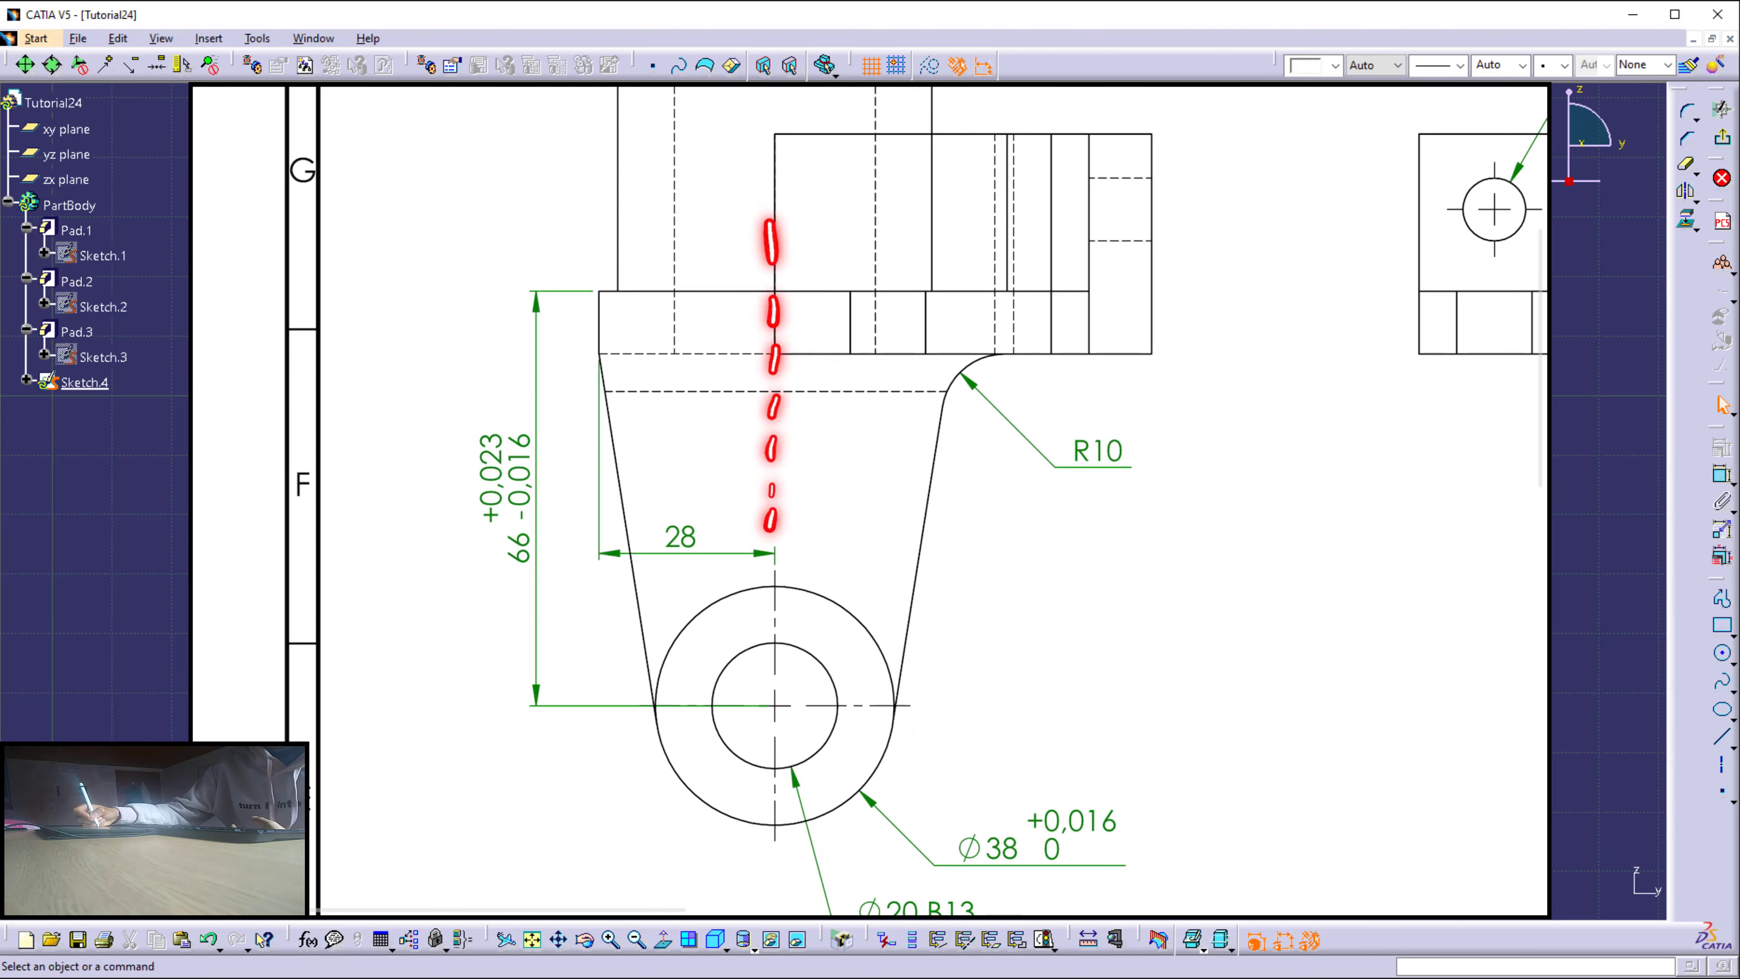
drag(770, 540, 772, 567)
drag(773, 581, 772, 611)
drag(774, 620, 774, 677)
drag(774, 701, 774, 744)
drag(775, 773, 775, 801)
drag(775, 807, 776, 848)
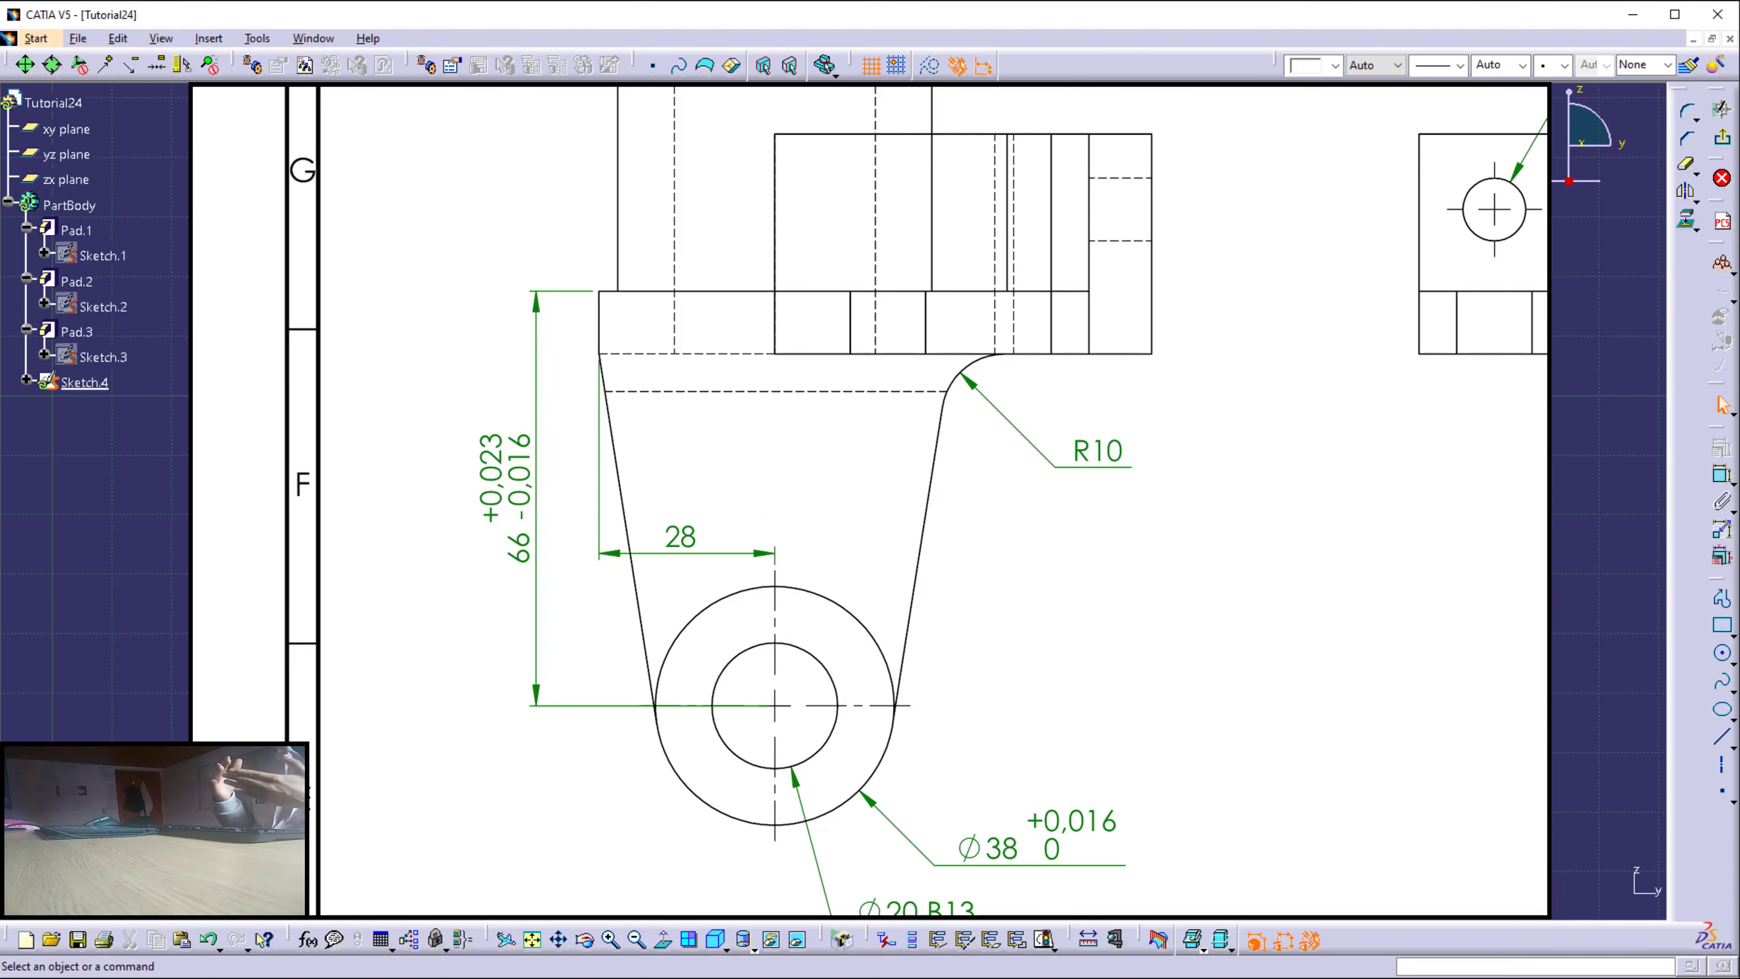
mouse_move(1001, 393)
mouse_down()
mouse_move(551, 480)
mouse_move(796, 845)
mouse_move(1122, 415)
mouse_move(926, 408)
mouse_move(539, 569)
mouse_move(734, 846)
mouse_move(980, 383)
mouse_move(940, 396)
mouse_up()
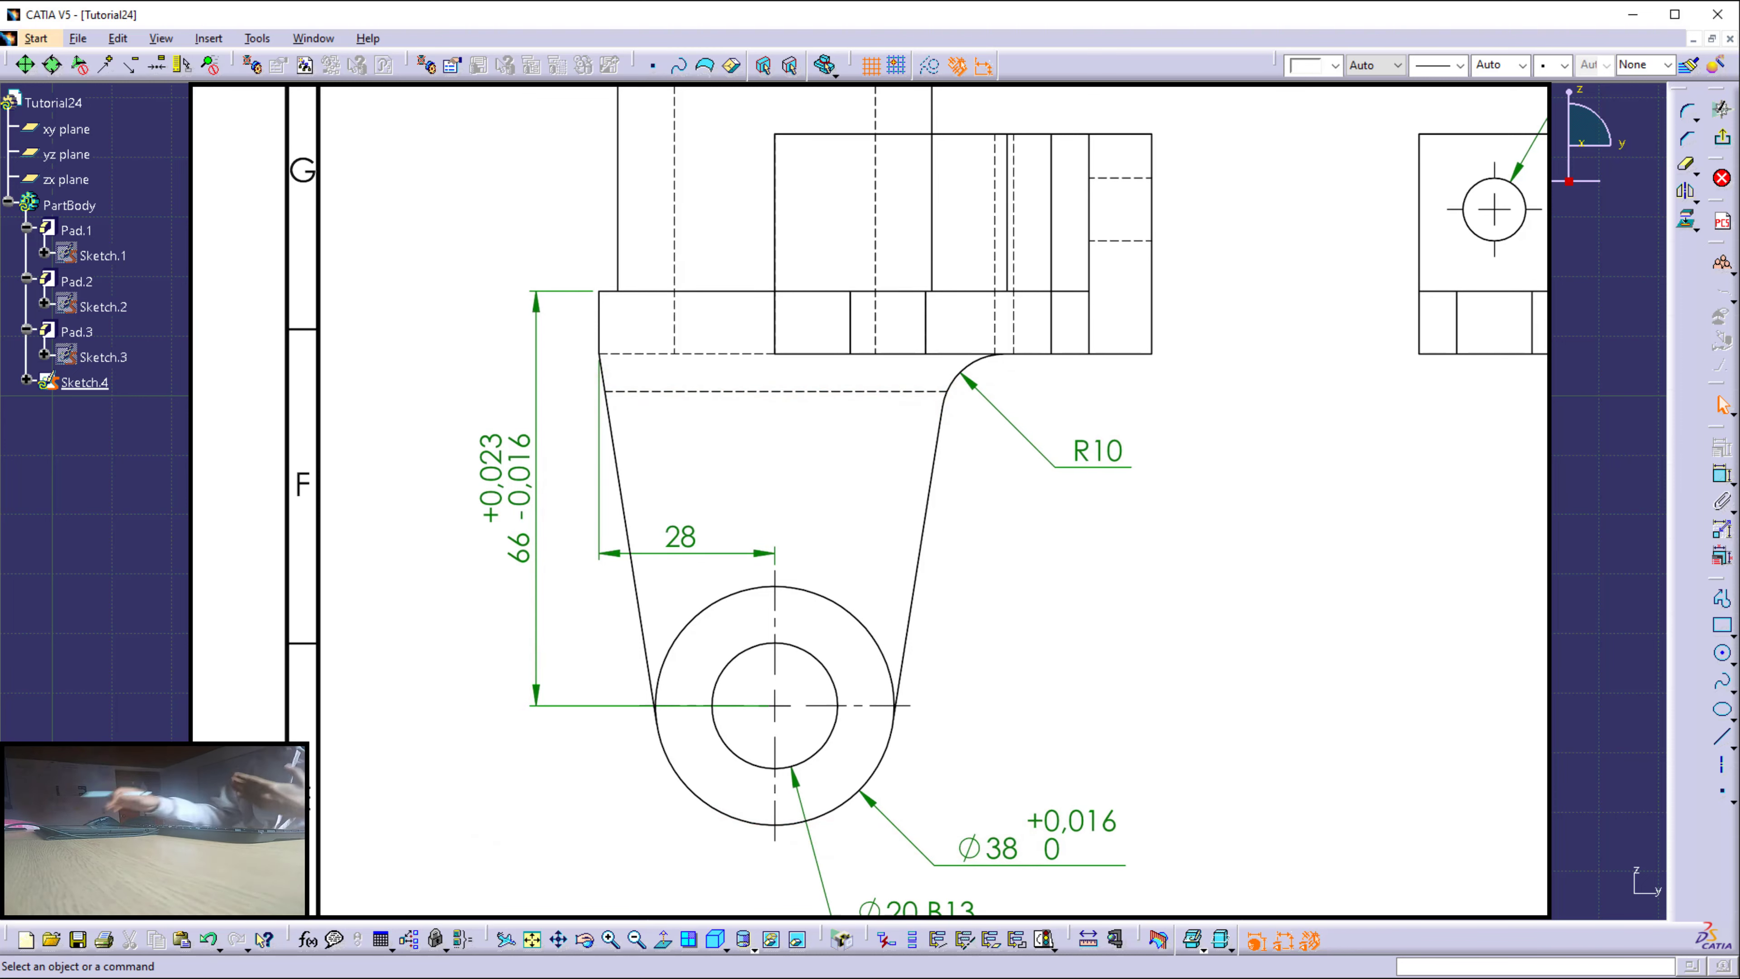
Compare the upper boss and base plate with the lug's vertical centreline, and check the rest of the reference drawing.
scroll(870, 501, down, 1)
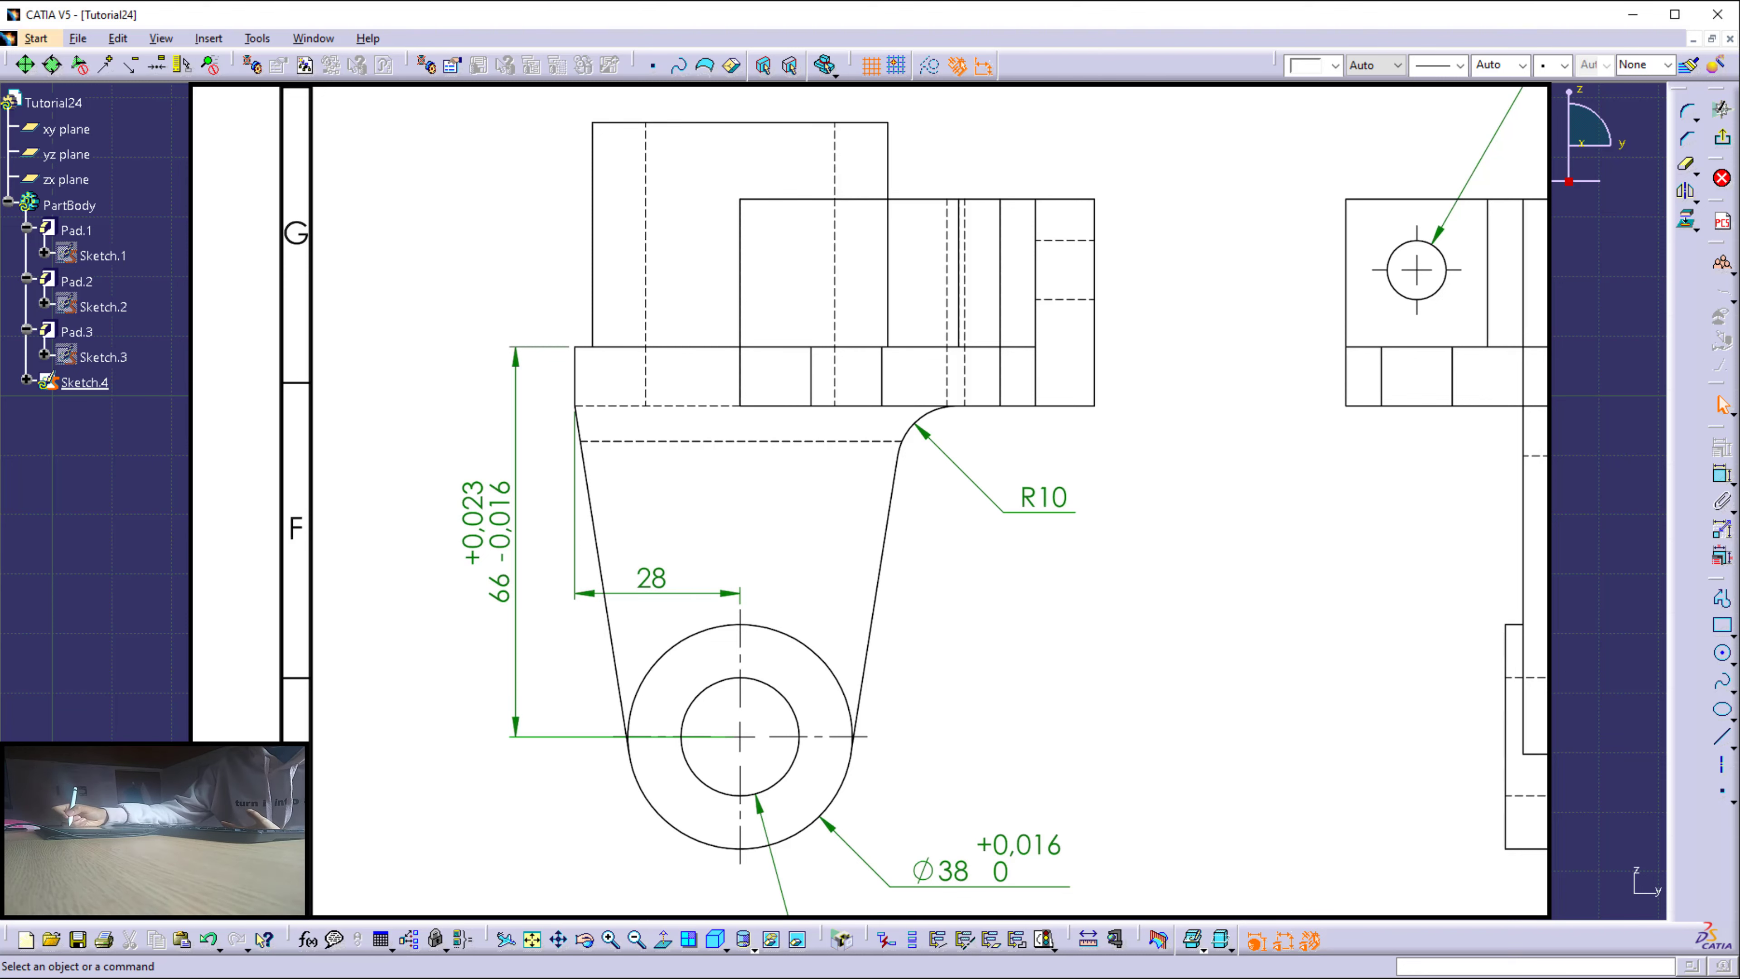
drag(740, 101, 741, 874)
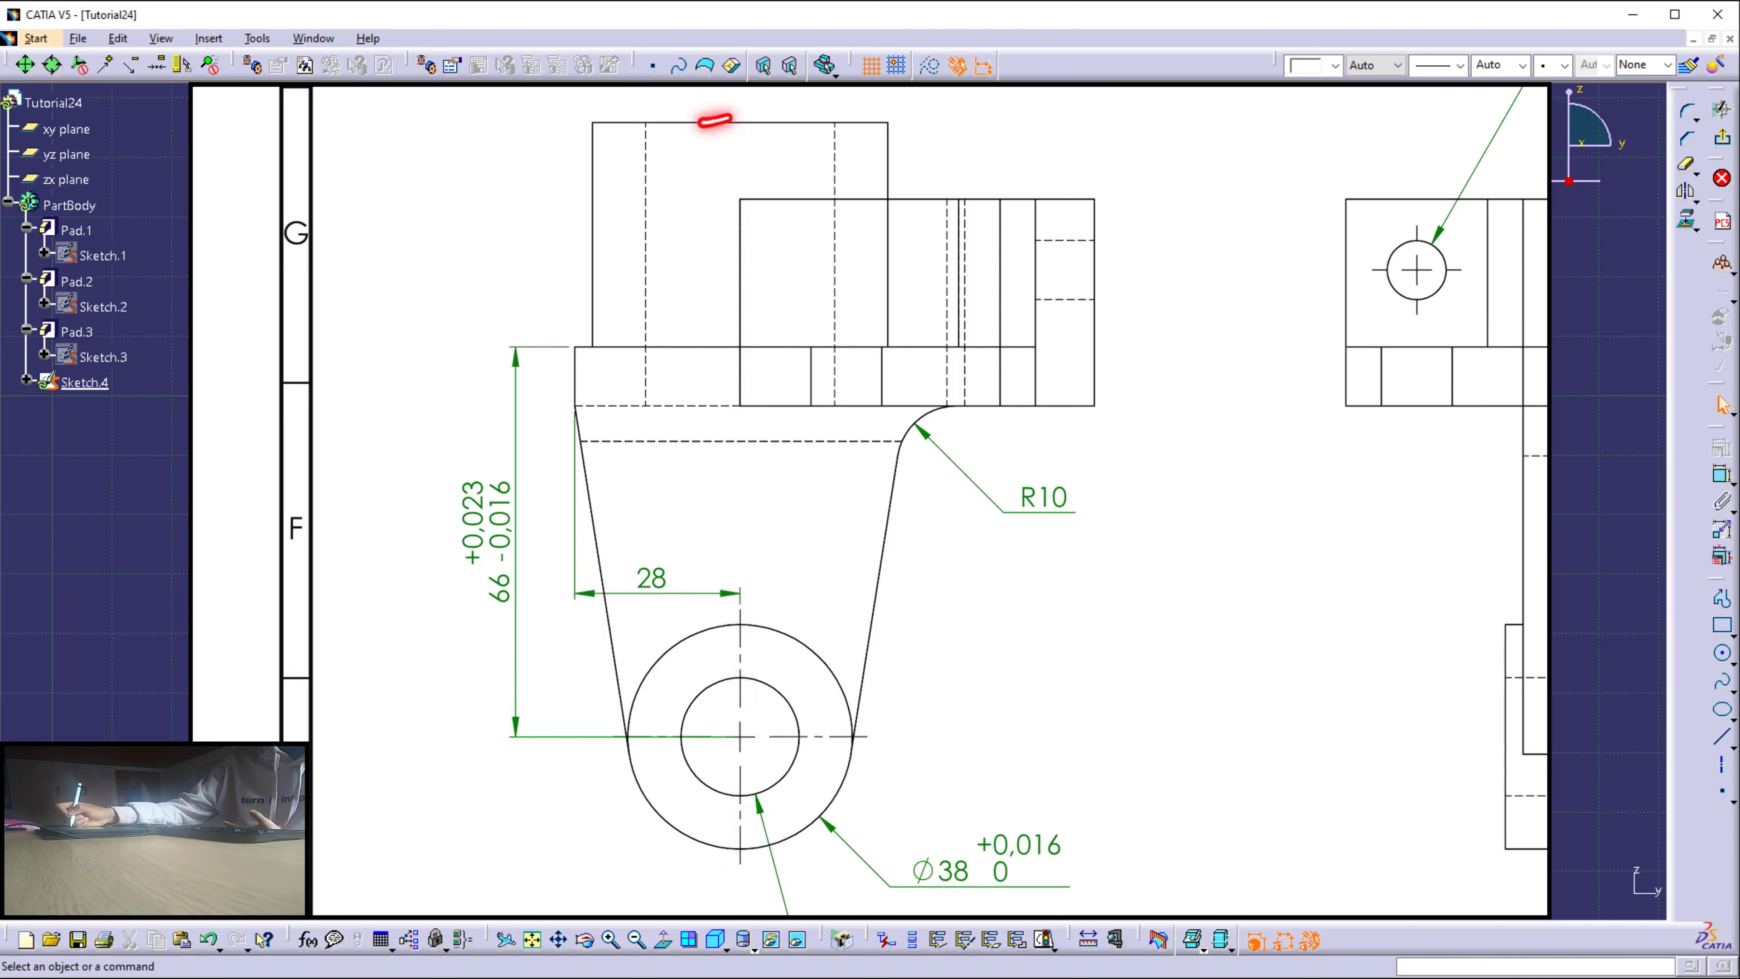
mouse_move(702, 124)
mouse_down()
mouse_move(606, 836)
mouse_move(695, 132)
mouse_up()
mouse_move(815, 116)
mouse_down()
mouse_move(757, 531)
mouse_move(1072, 411)
mouse_move(815, 93)
mouse_up()
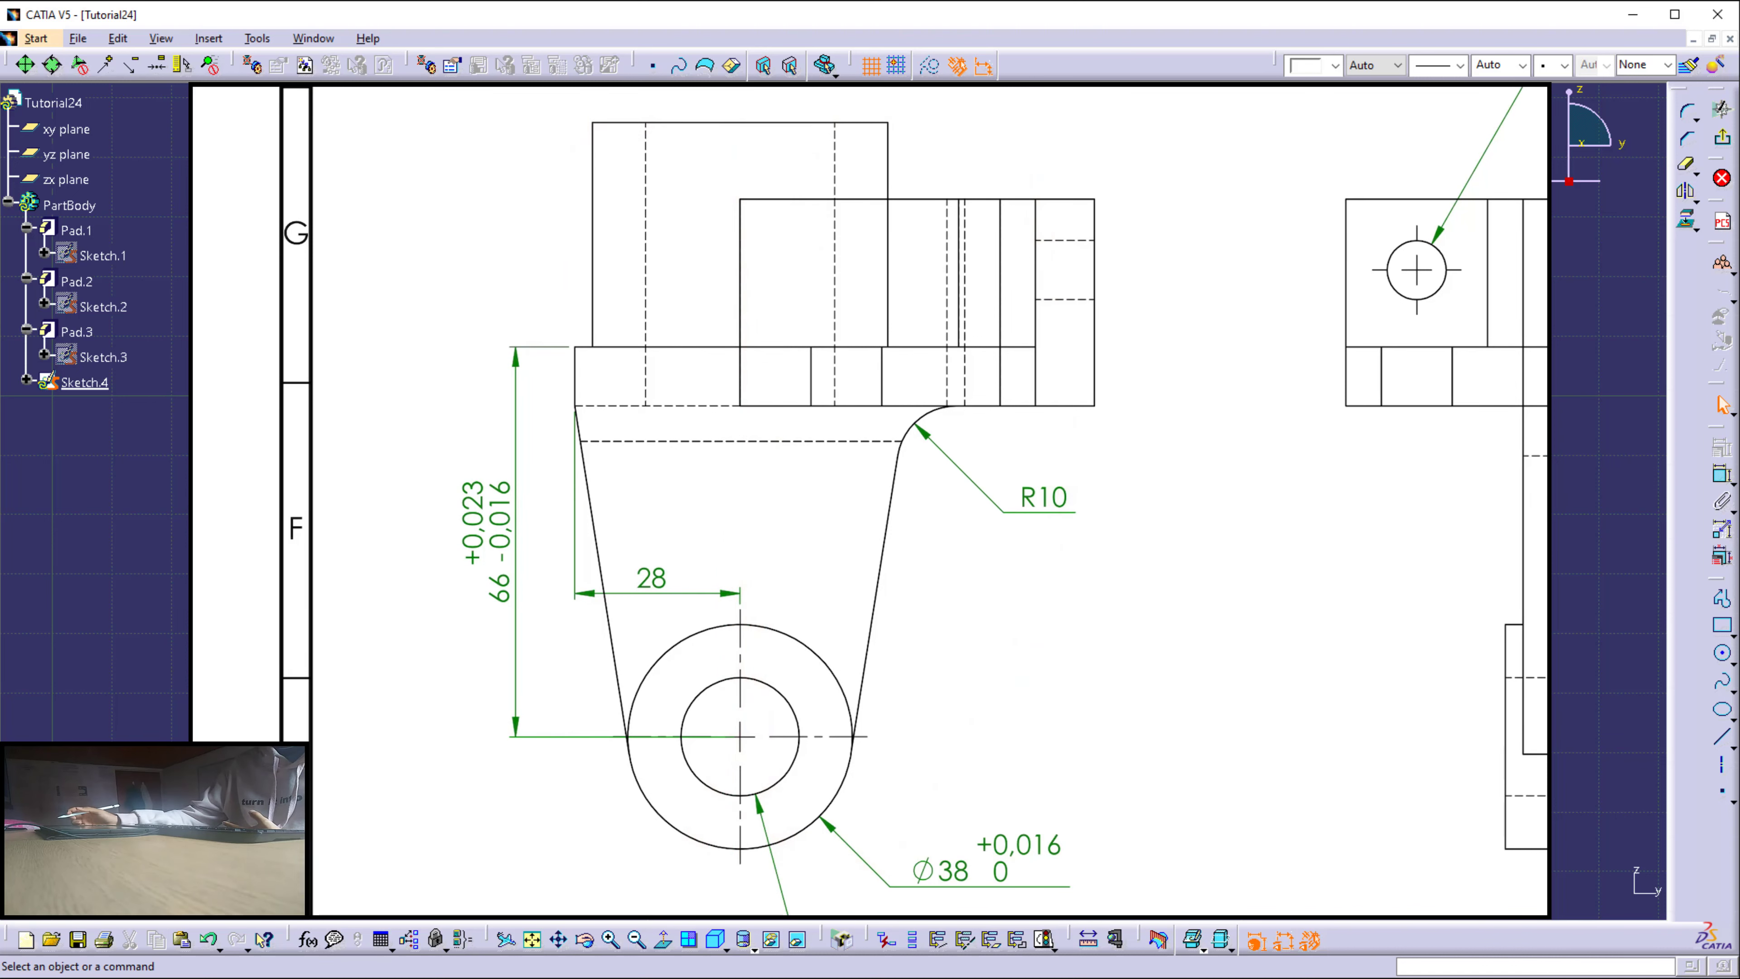
mouse_move(1034, 165)
mouse_down()
mouse_move(1130, 275)
mouse_move(1060, 211)
mouse_up()
mouse_move(548, 116)
mouse_down()
mouse_move(723, 268)
mouse_move(608, 129)
mouse_up()
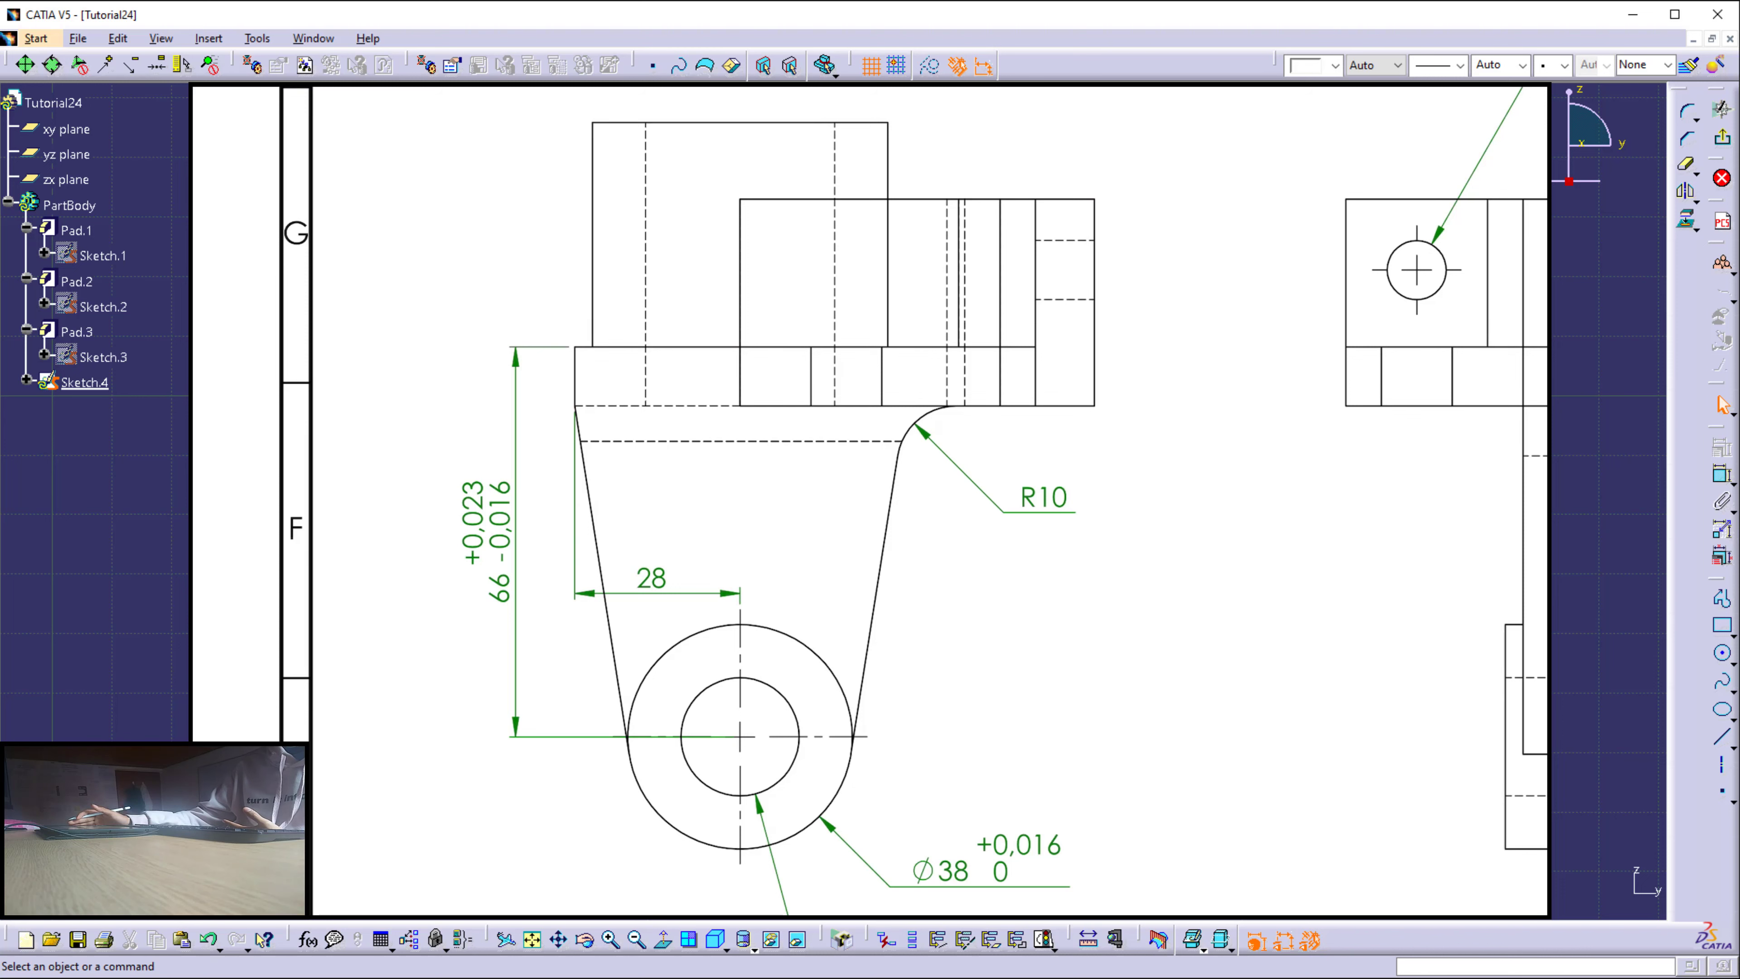
scroll(751, 590, up, 3)
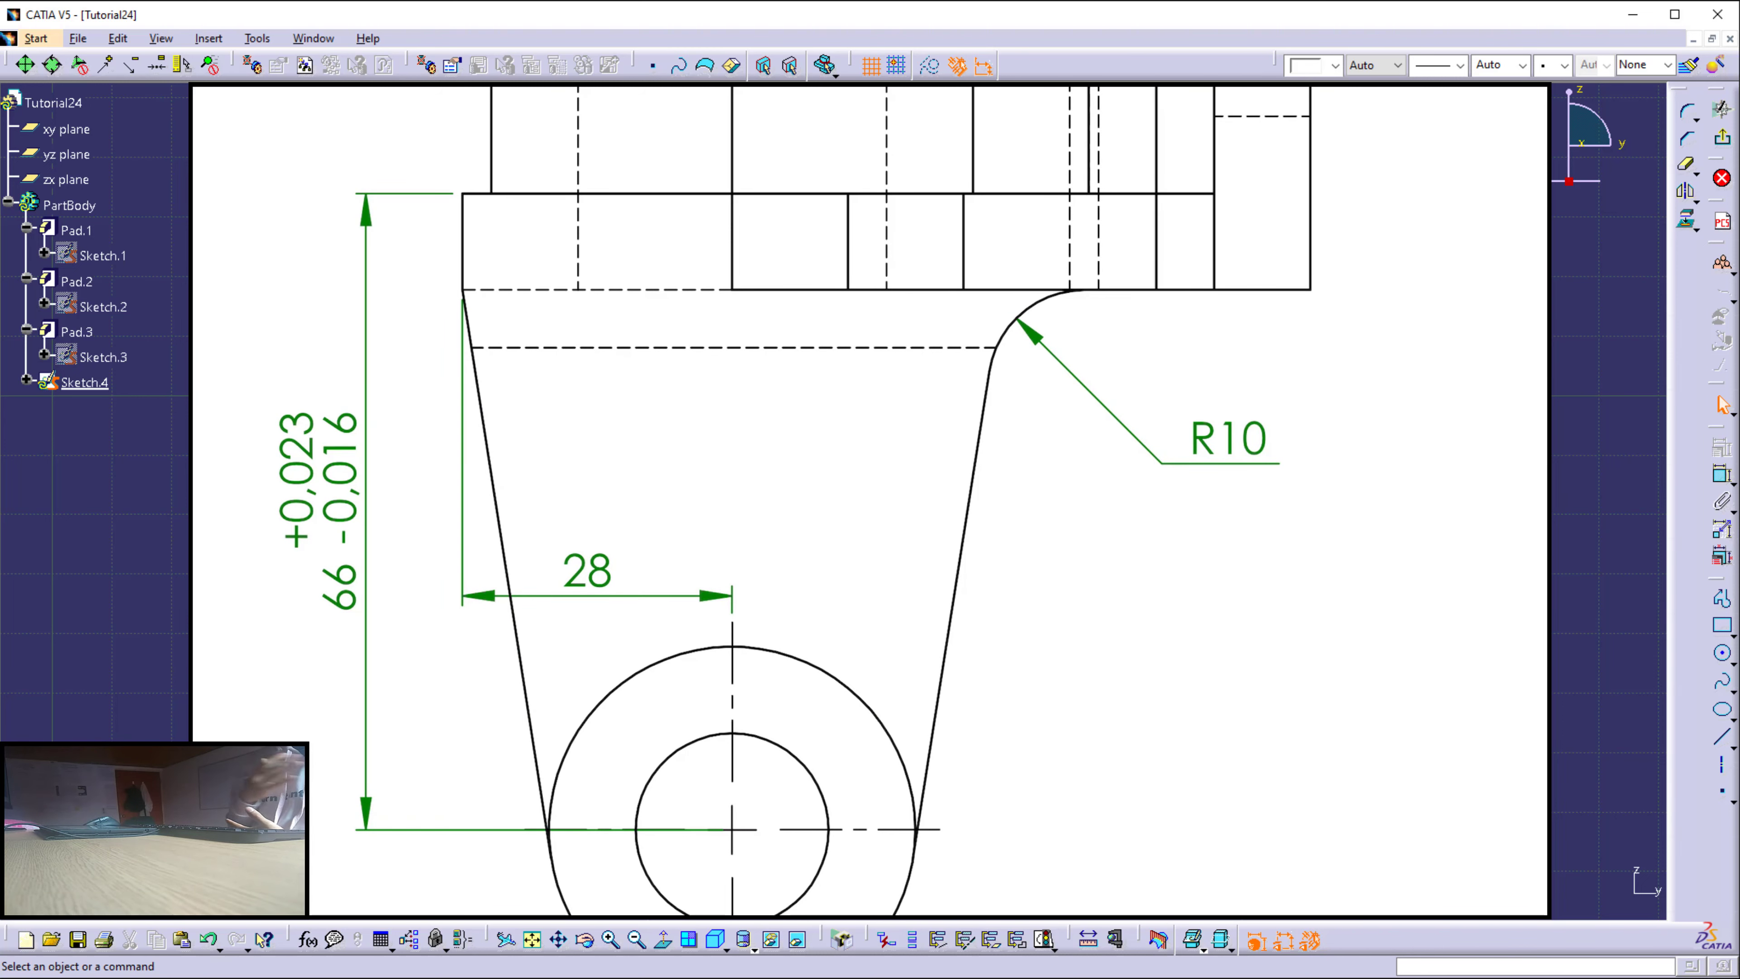
scroll(870, 500, down, 2)
mouse_move(886, 719)
middle_down()
mouse_move(835, 652)
mouse_move(796, 400)
mouse_move(792, 220)
middle_up()
scroll(870, 501, down, 12)
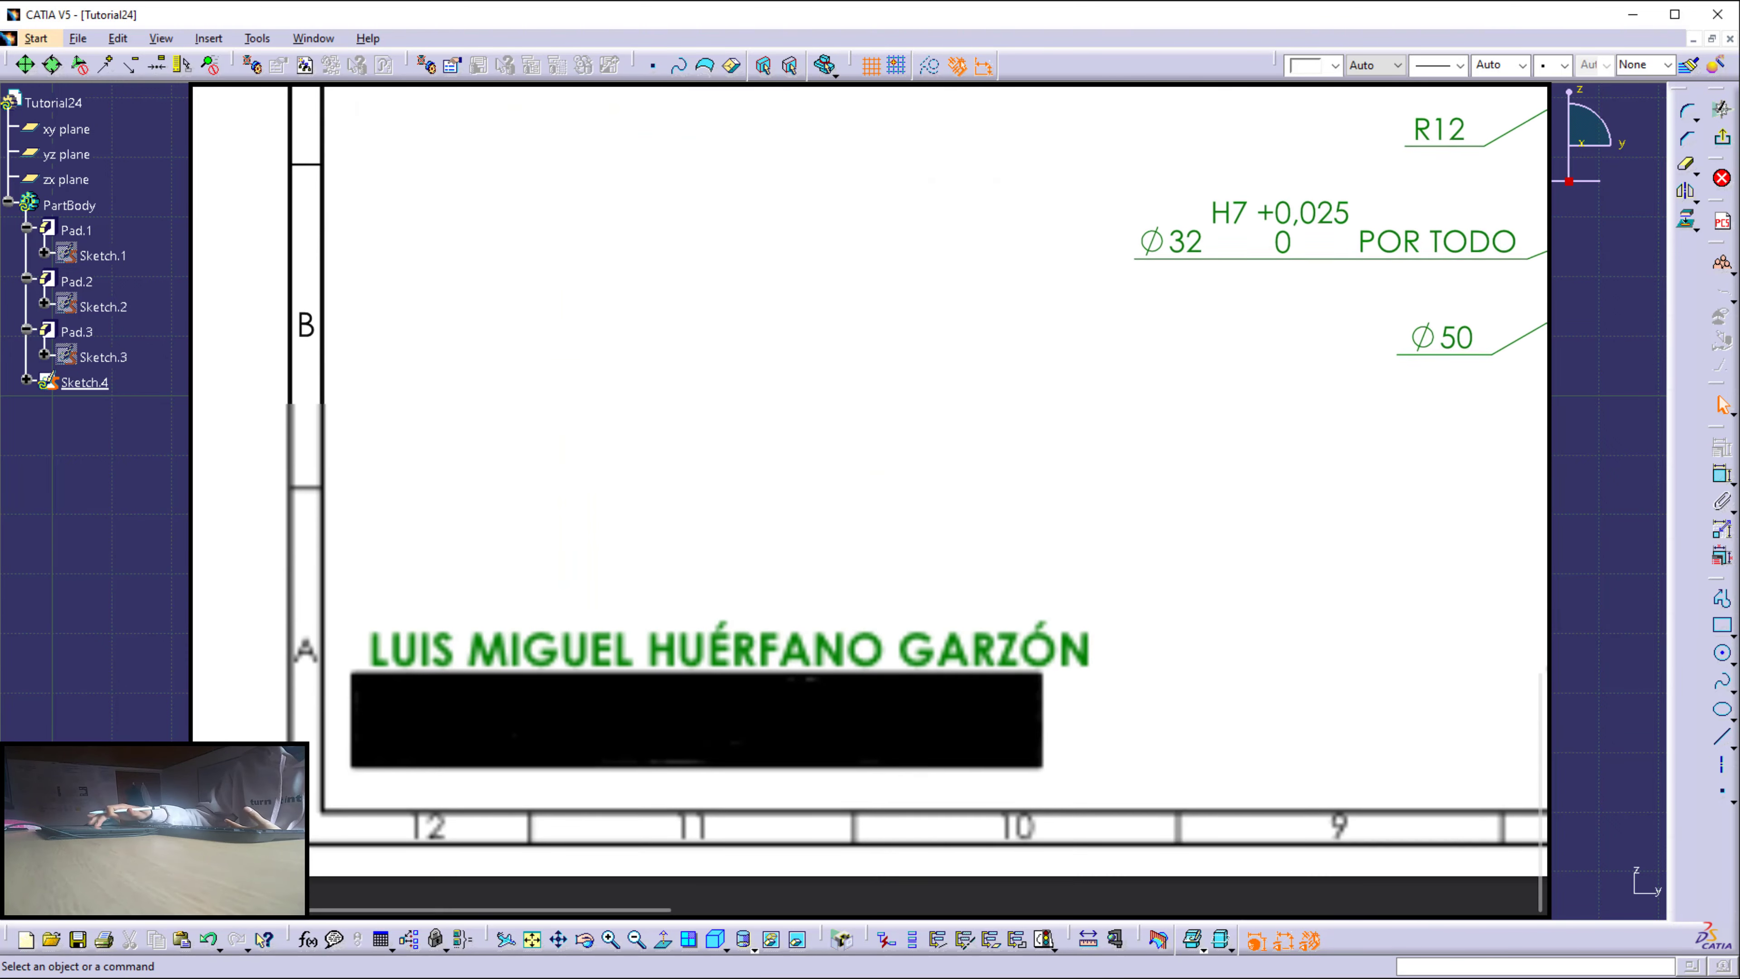
scroll(870, 500, up, 10)
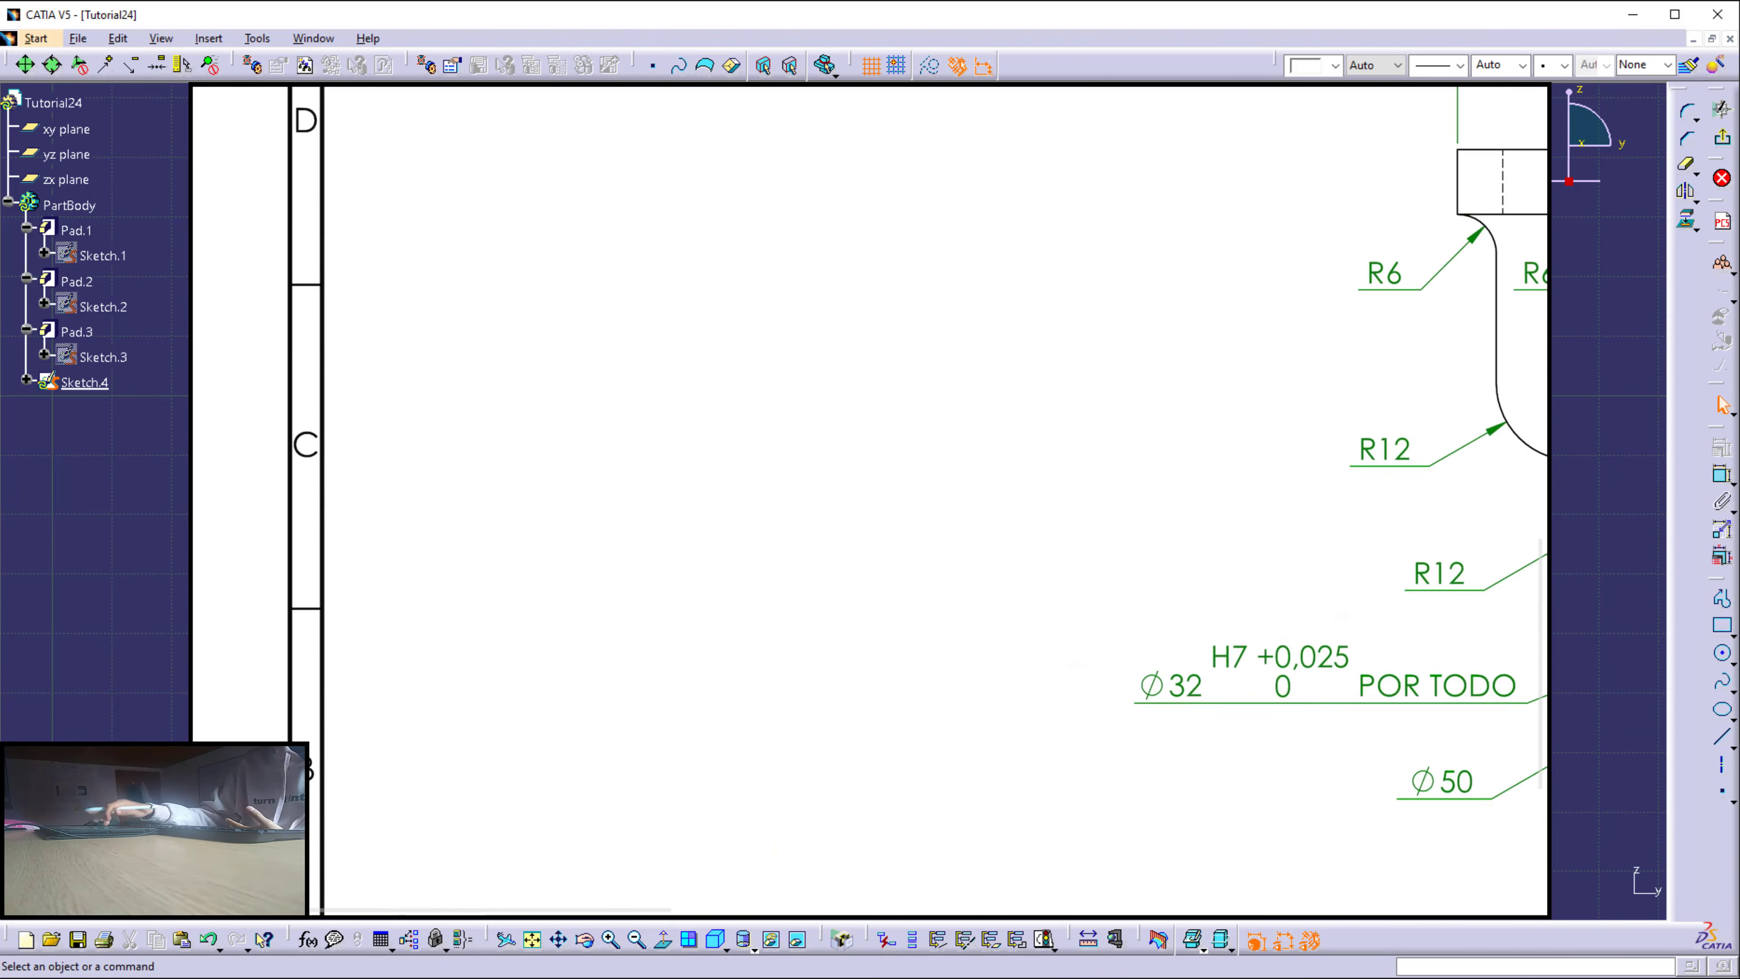
ctrl+scroll(827, 212, up, 4)
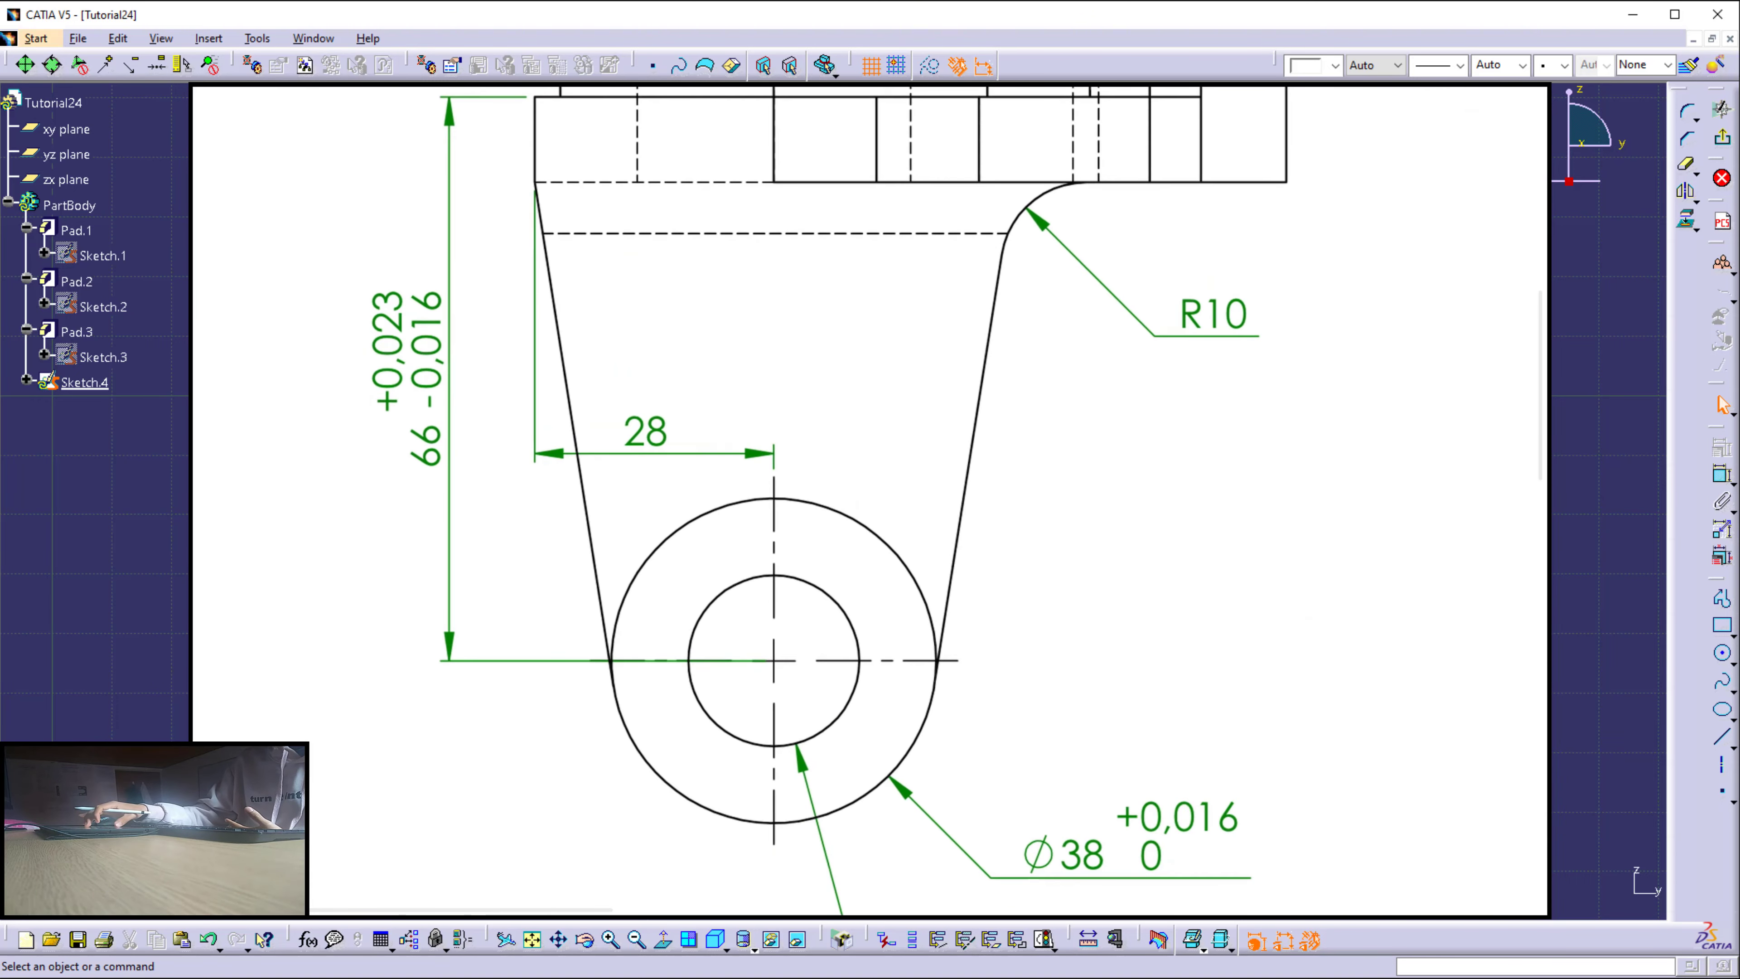
drag(759, 165, 769, 903)
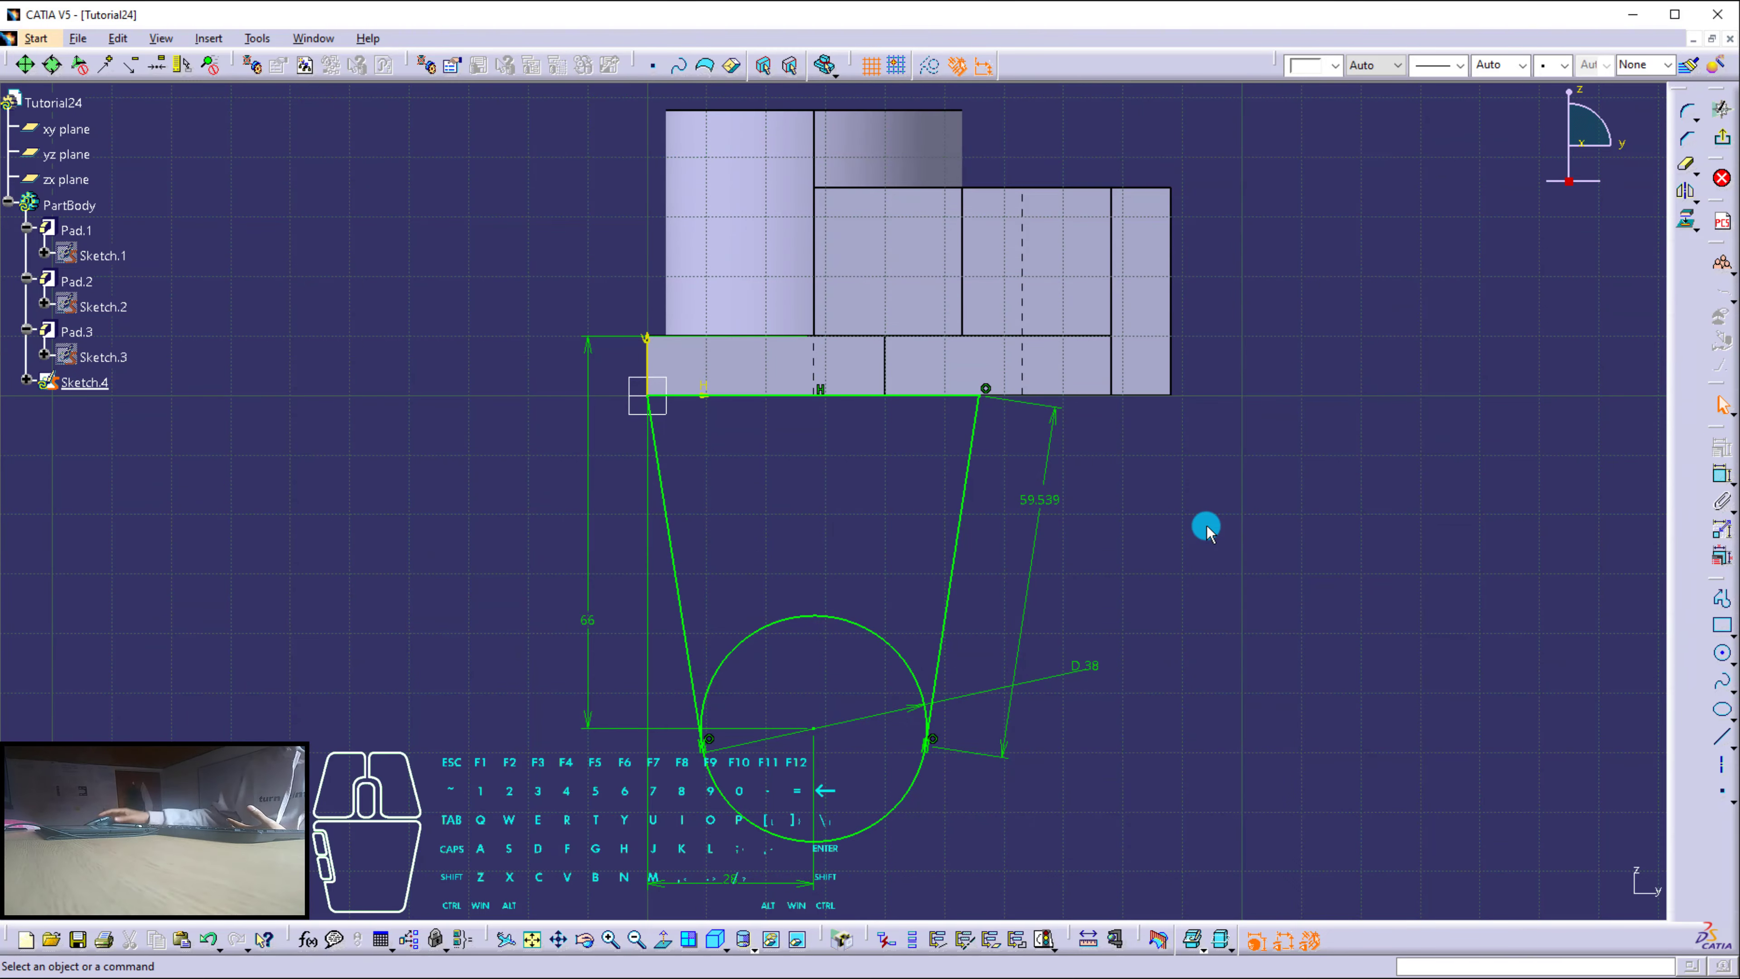
Delete the second slanted line together with its length dimension, keeping the first slanted line and the circle.
double_click(1059, 498)
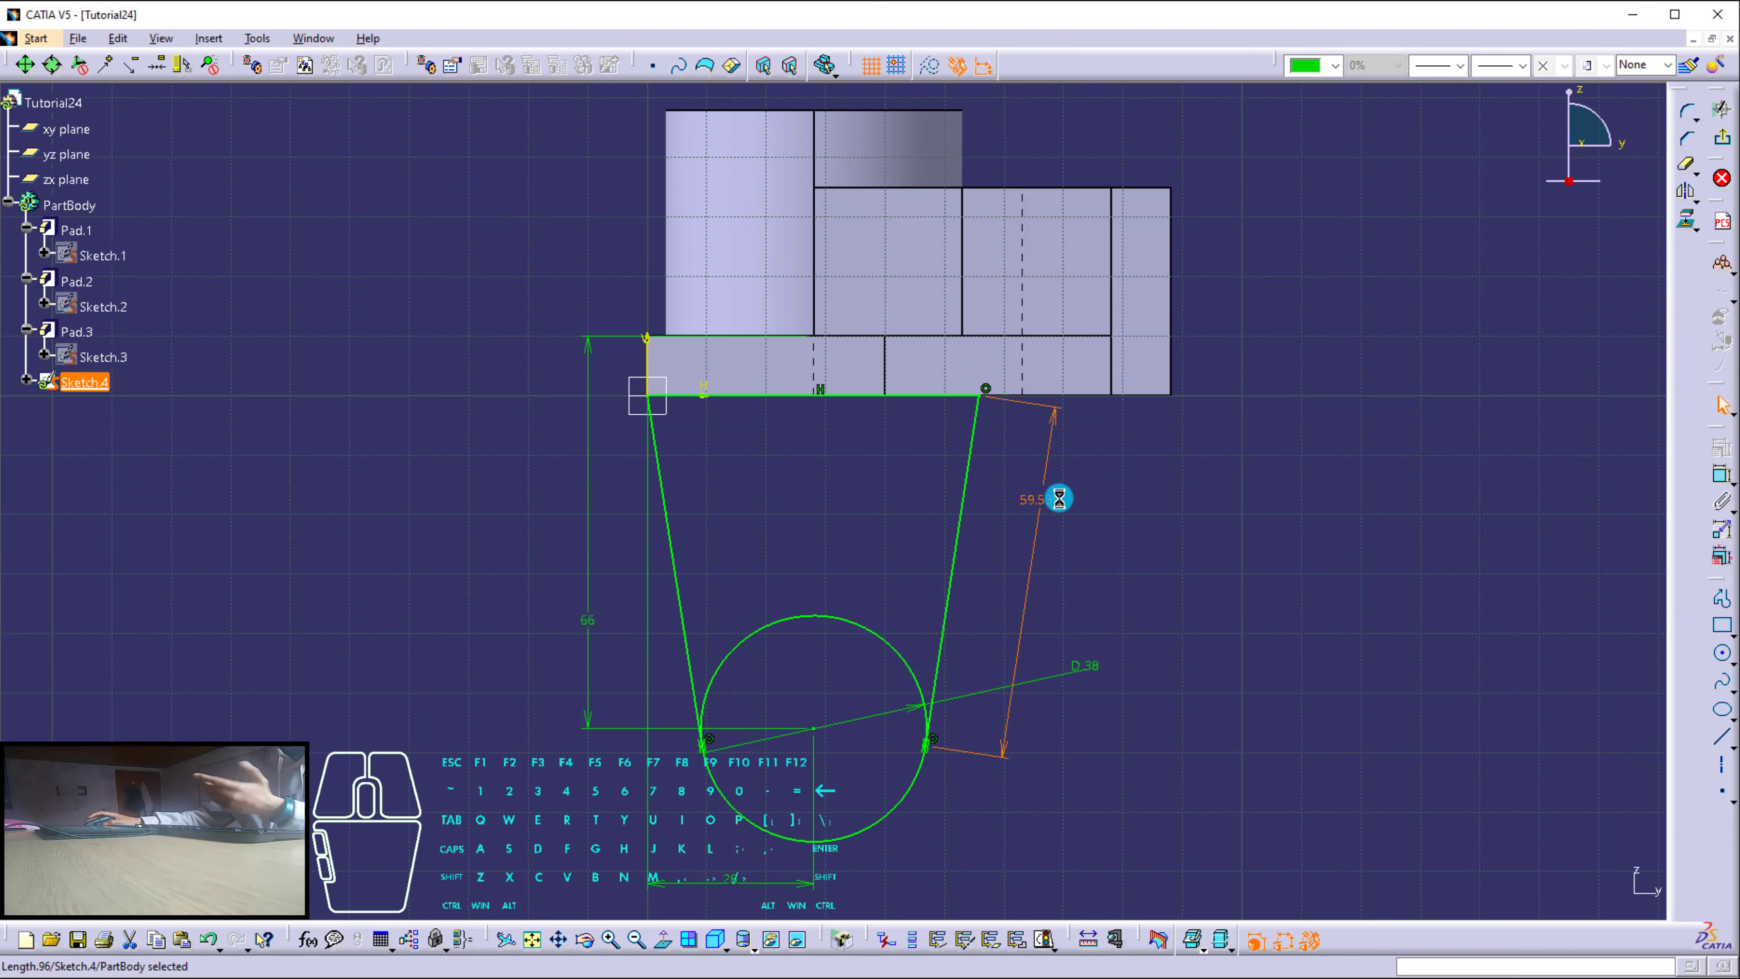
key(Delete)
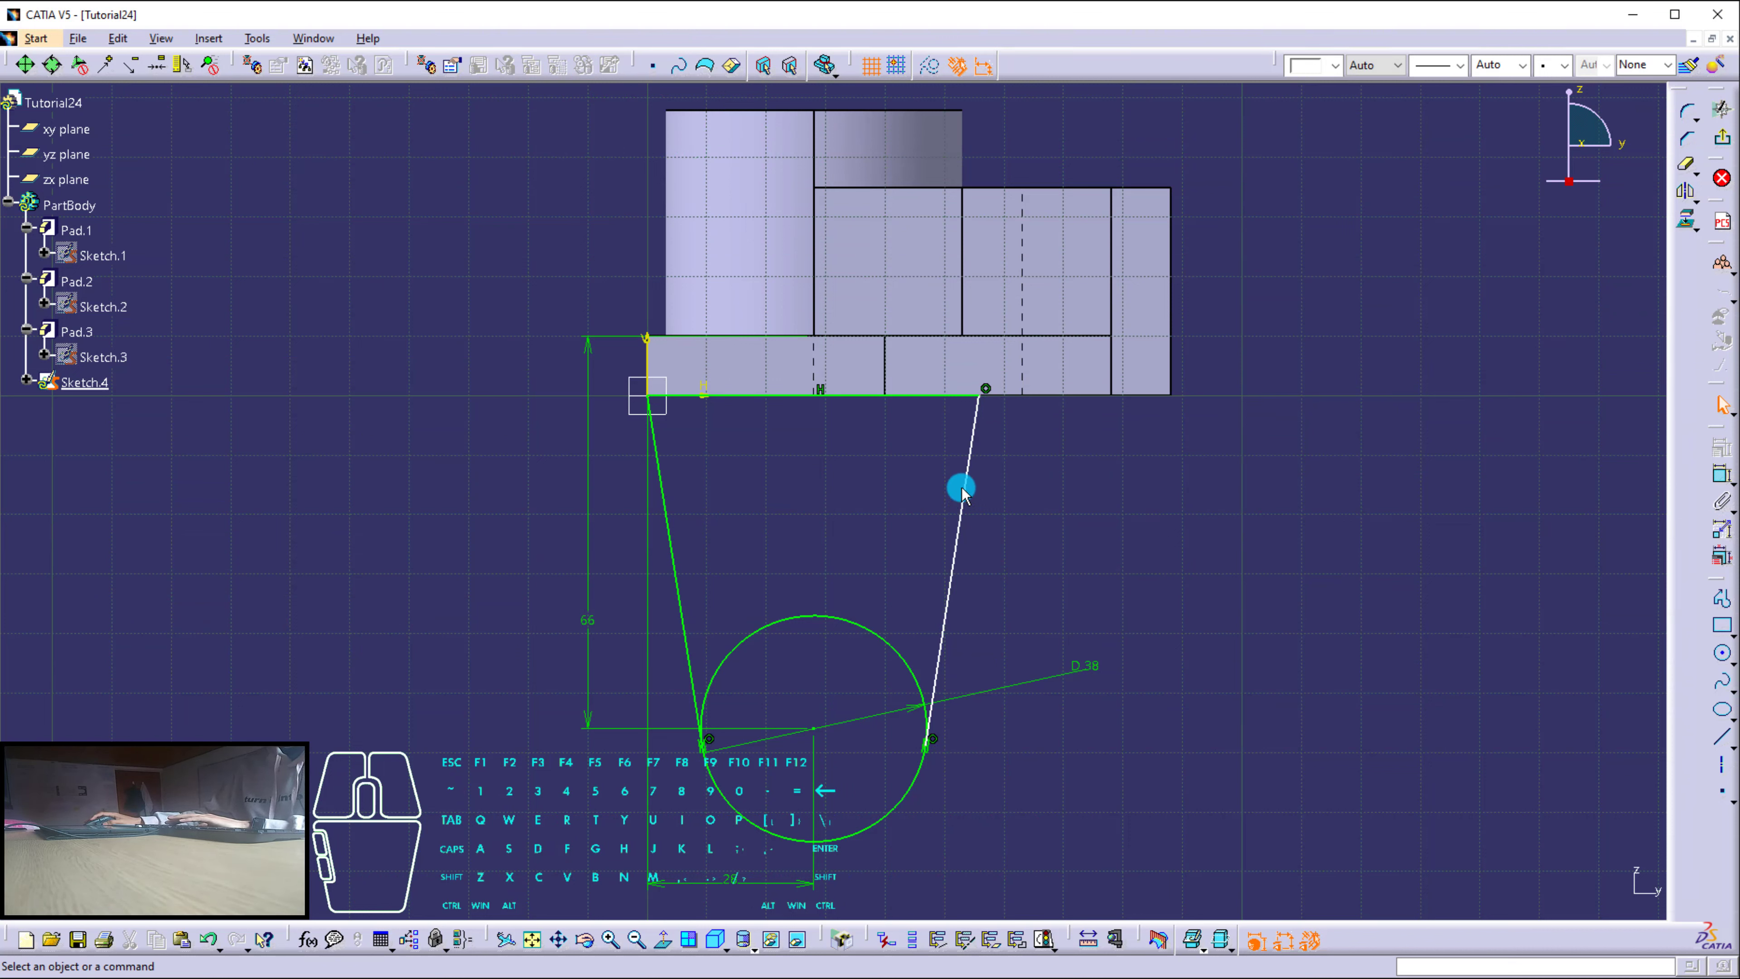
click(966, 488)
key(Delete)
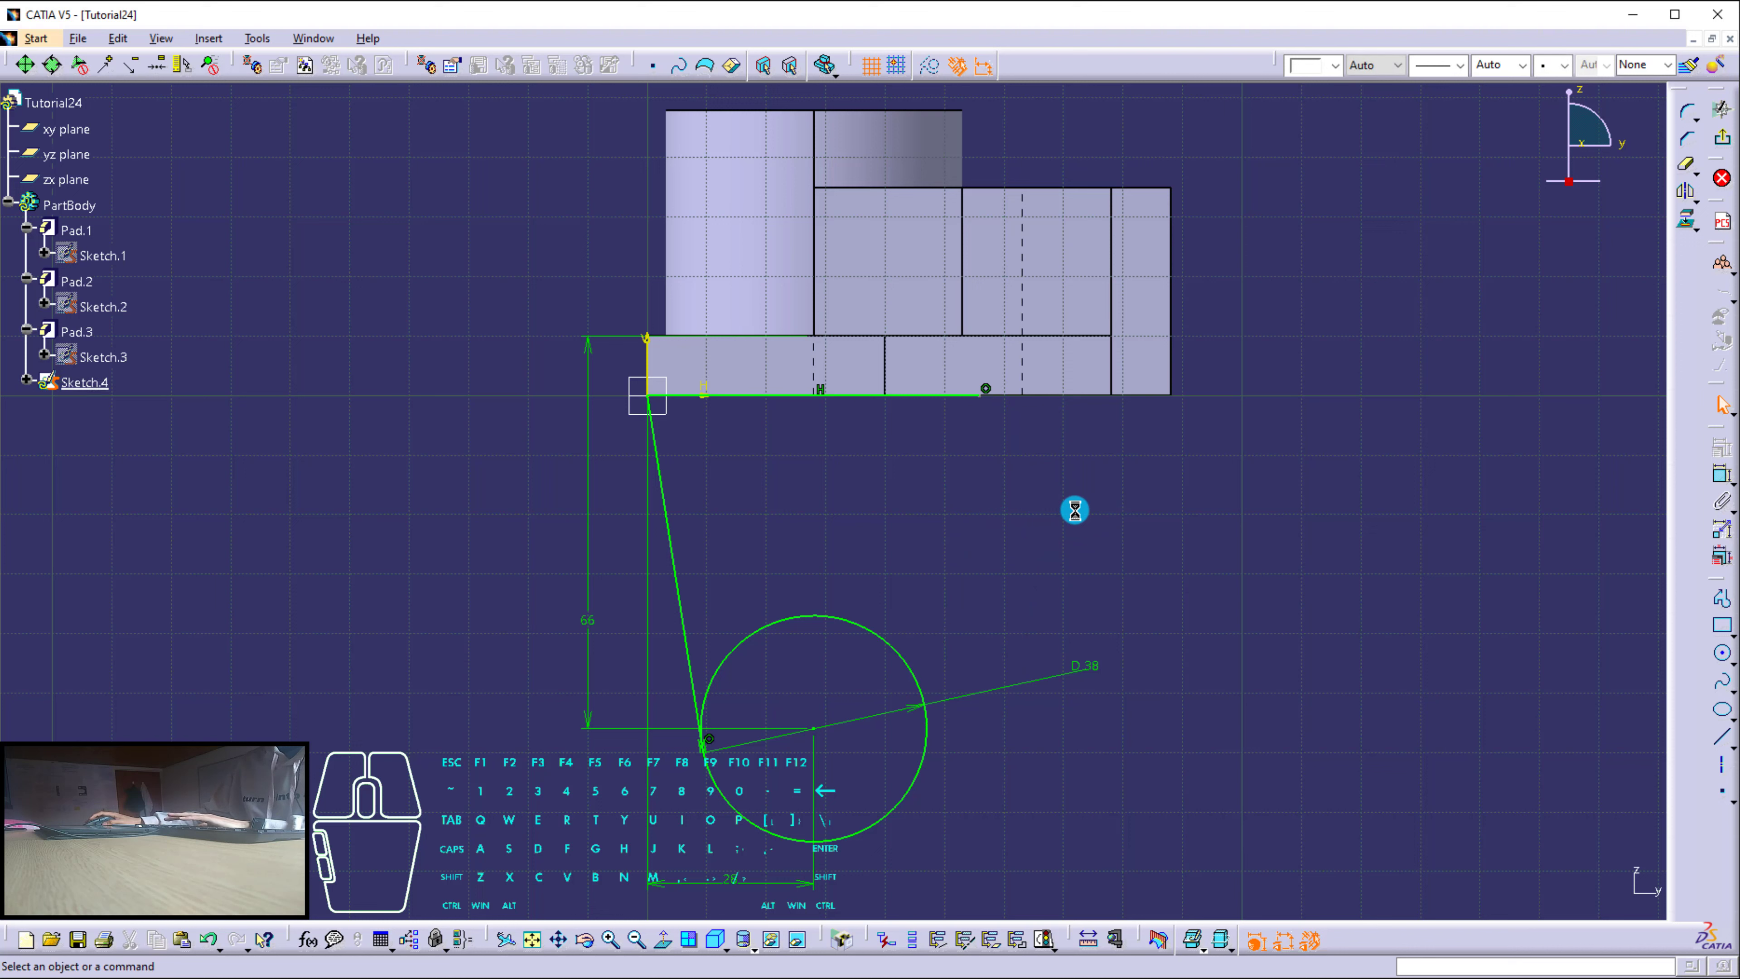
Draw a vertical axis from the 38 mm circle's centre up to the horizontal line on the base plate's bottom edge.
click(1721, 766)
click(814, 727)
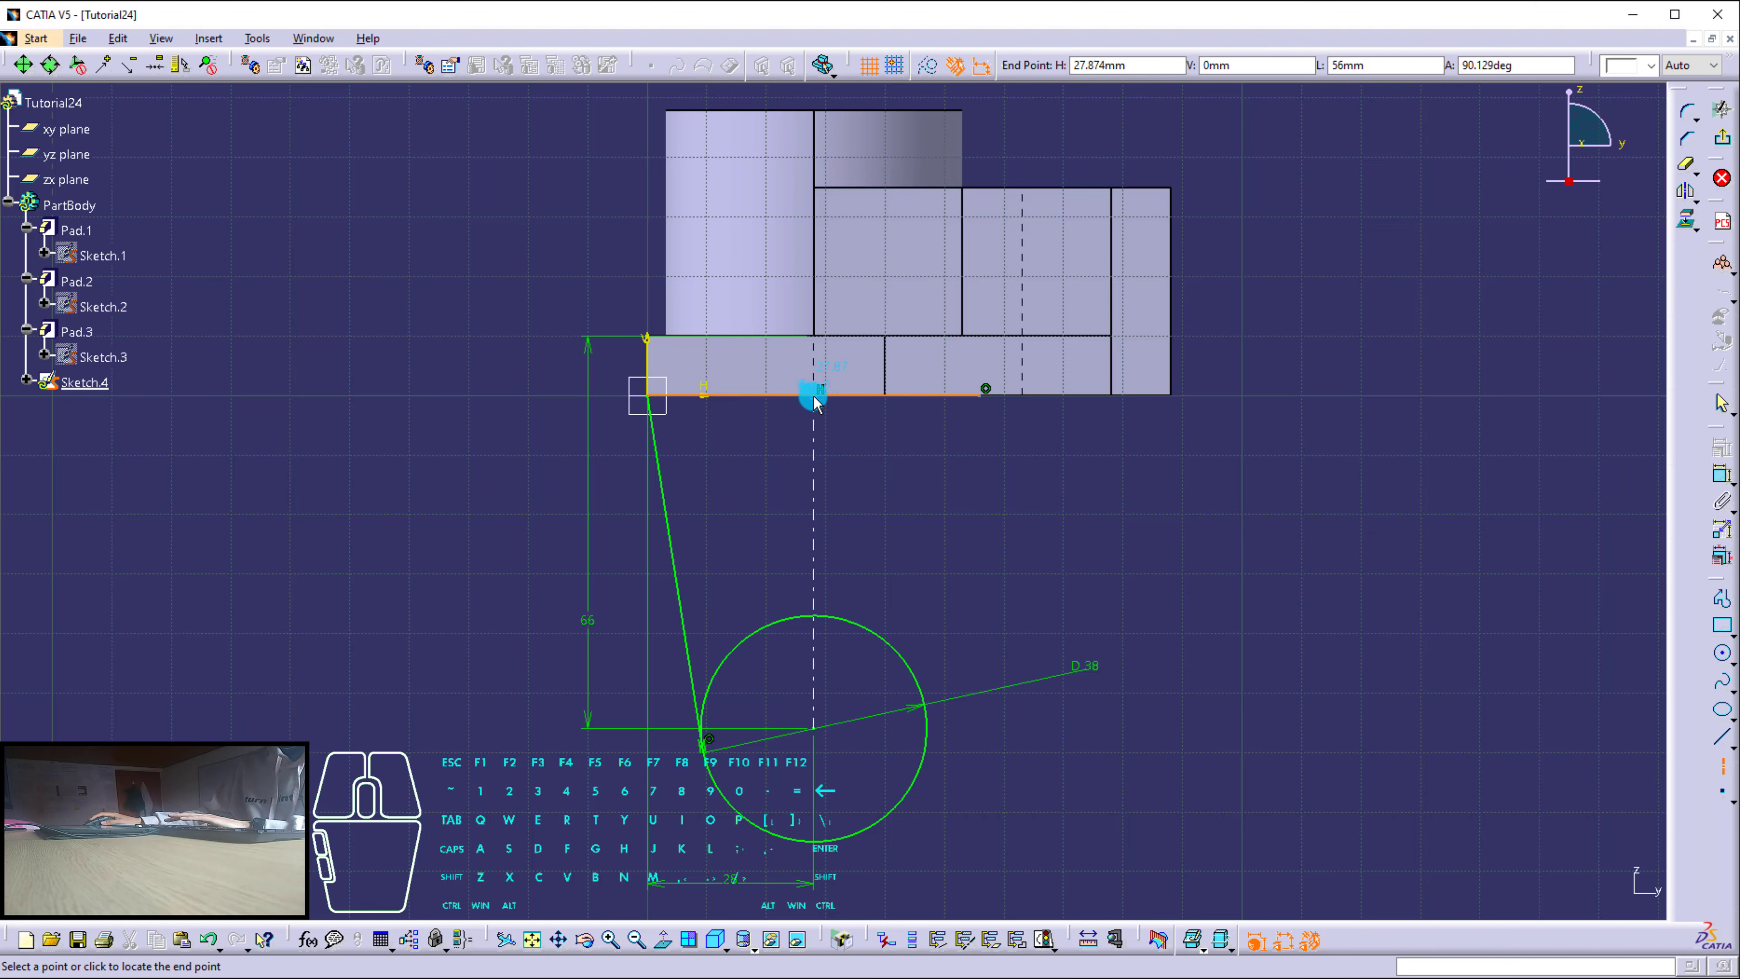
click(814, 397)
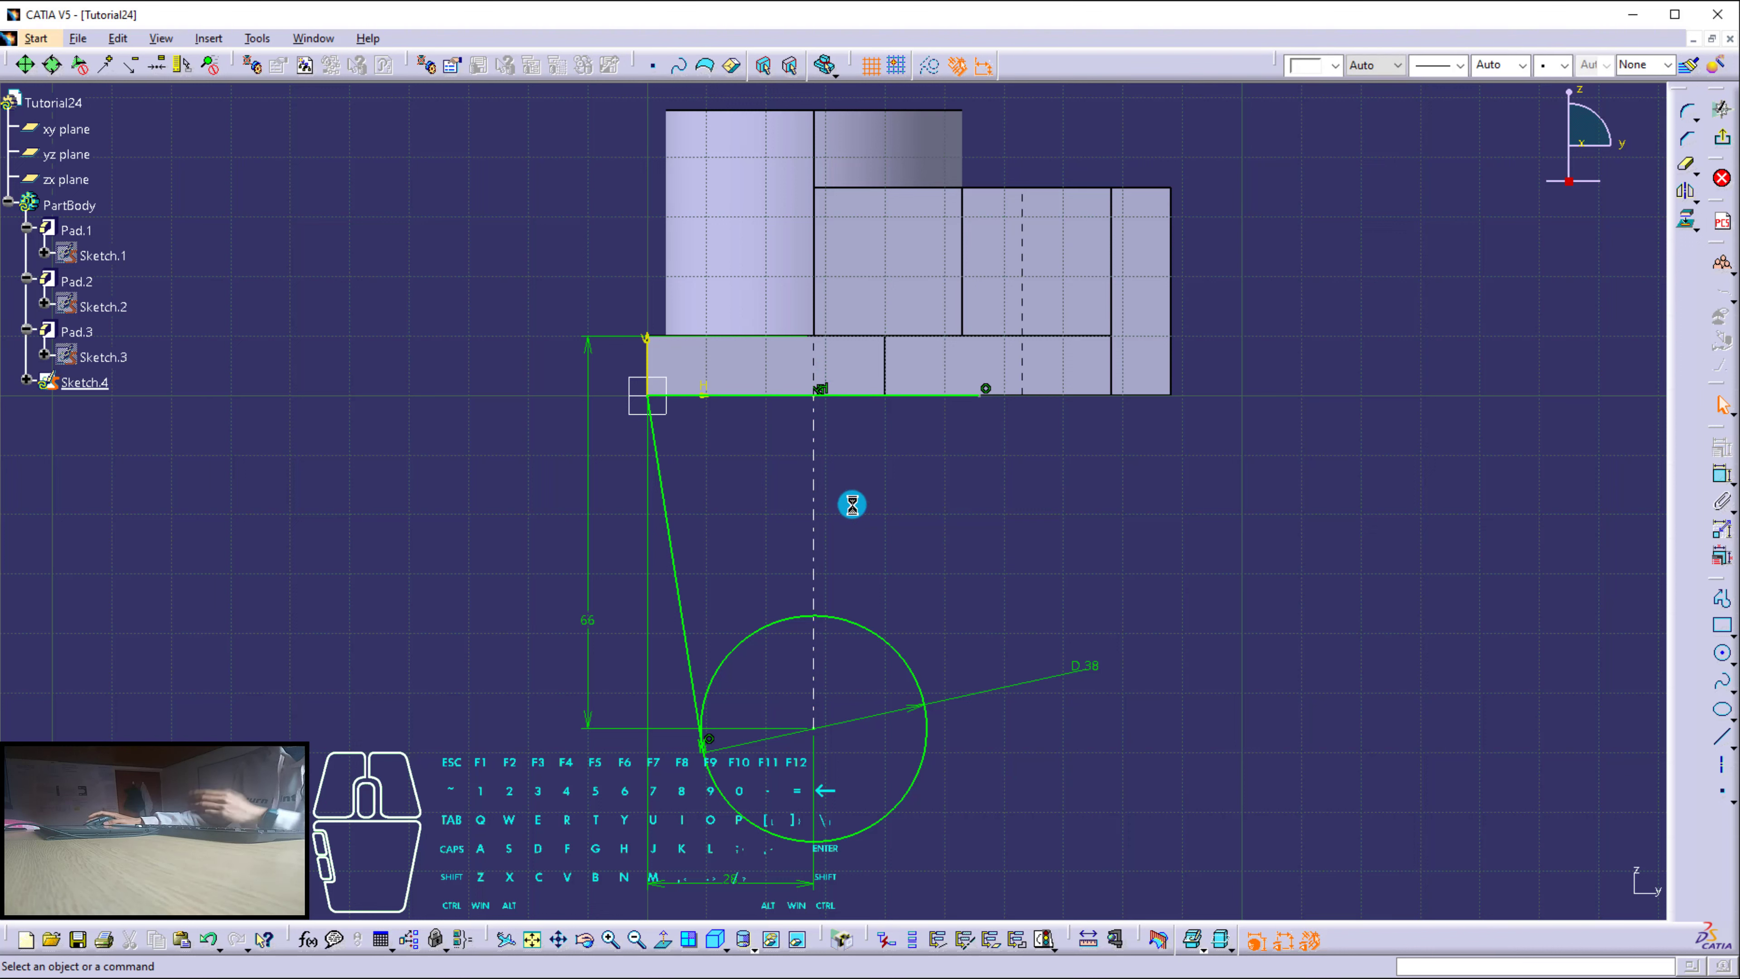
Constrain the axis running from the 38 mm circle's centre to the base plate's bottom edge to be vertical.
click(847, 508)
mouse_move(848, 508)
mouse_down()
mouse_move(886, 509)
mouse_move(807, 501)
mouse_move(874, 508)
mouse_up()
right_click(874, 508)
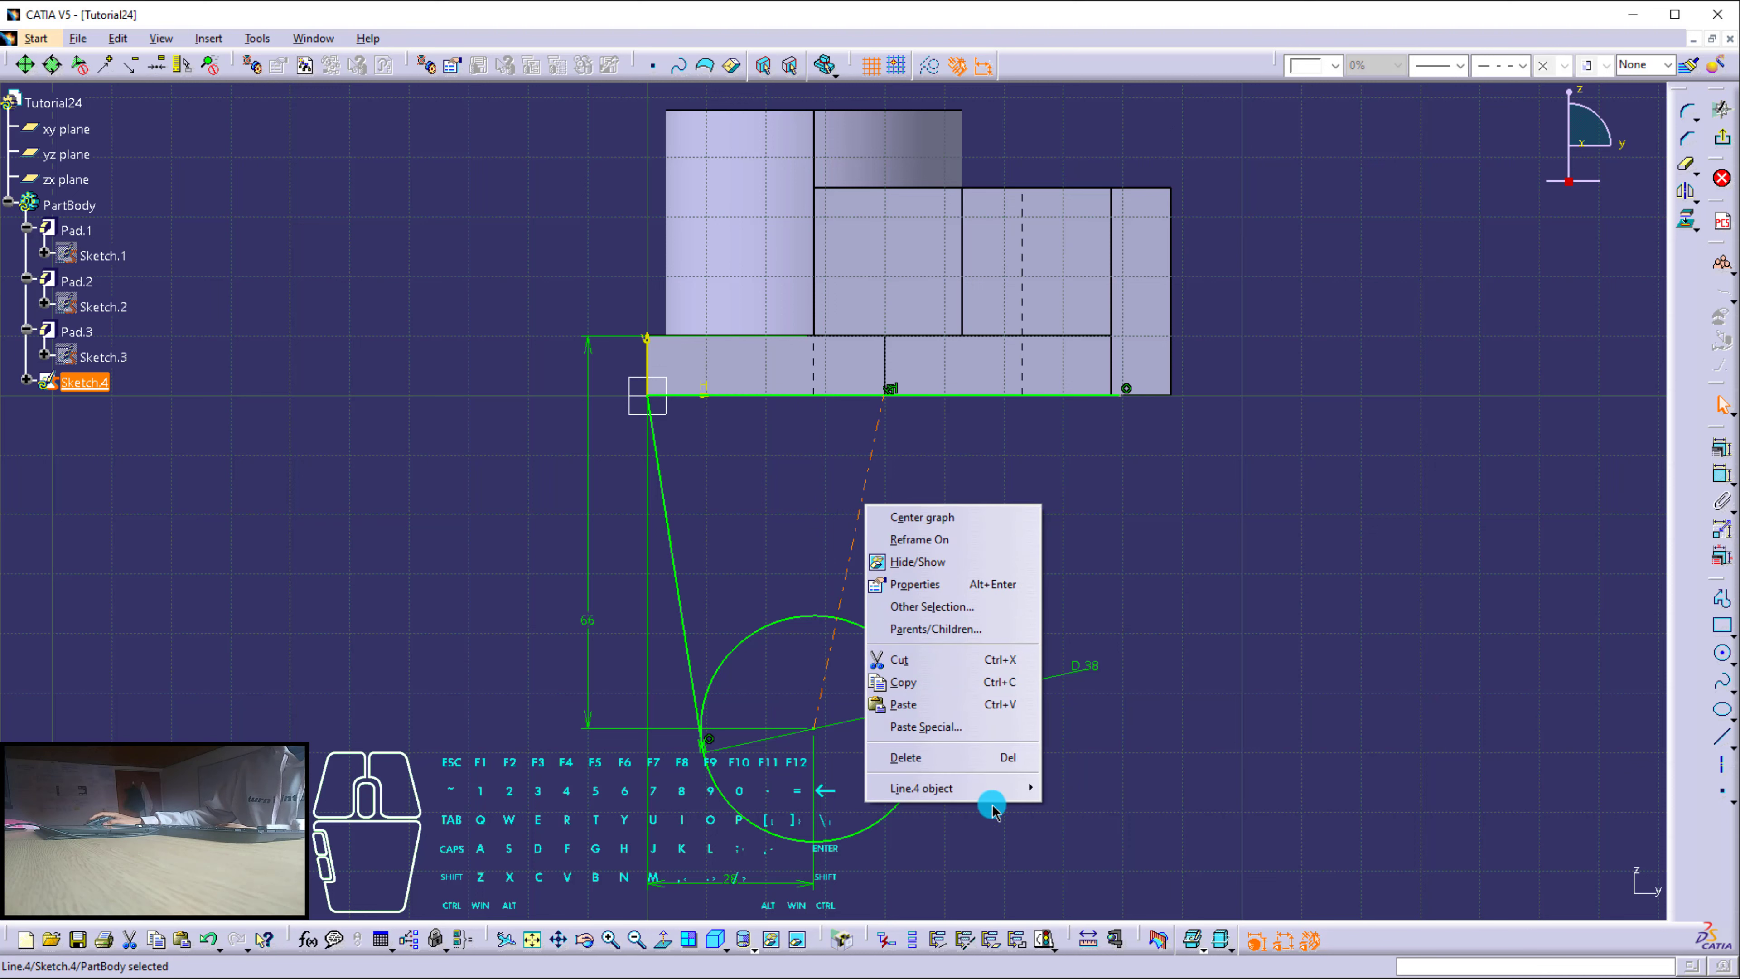
mouse_move(986, 788)
click(1103, 638)
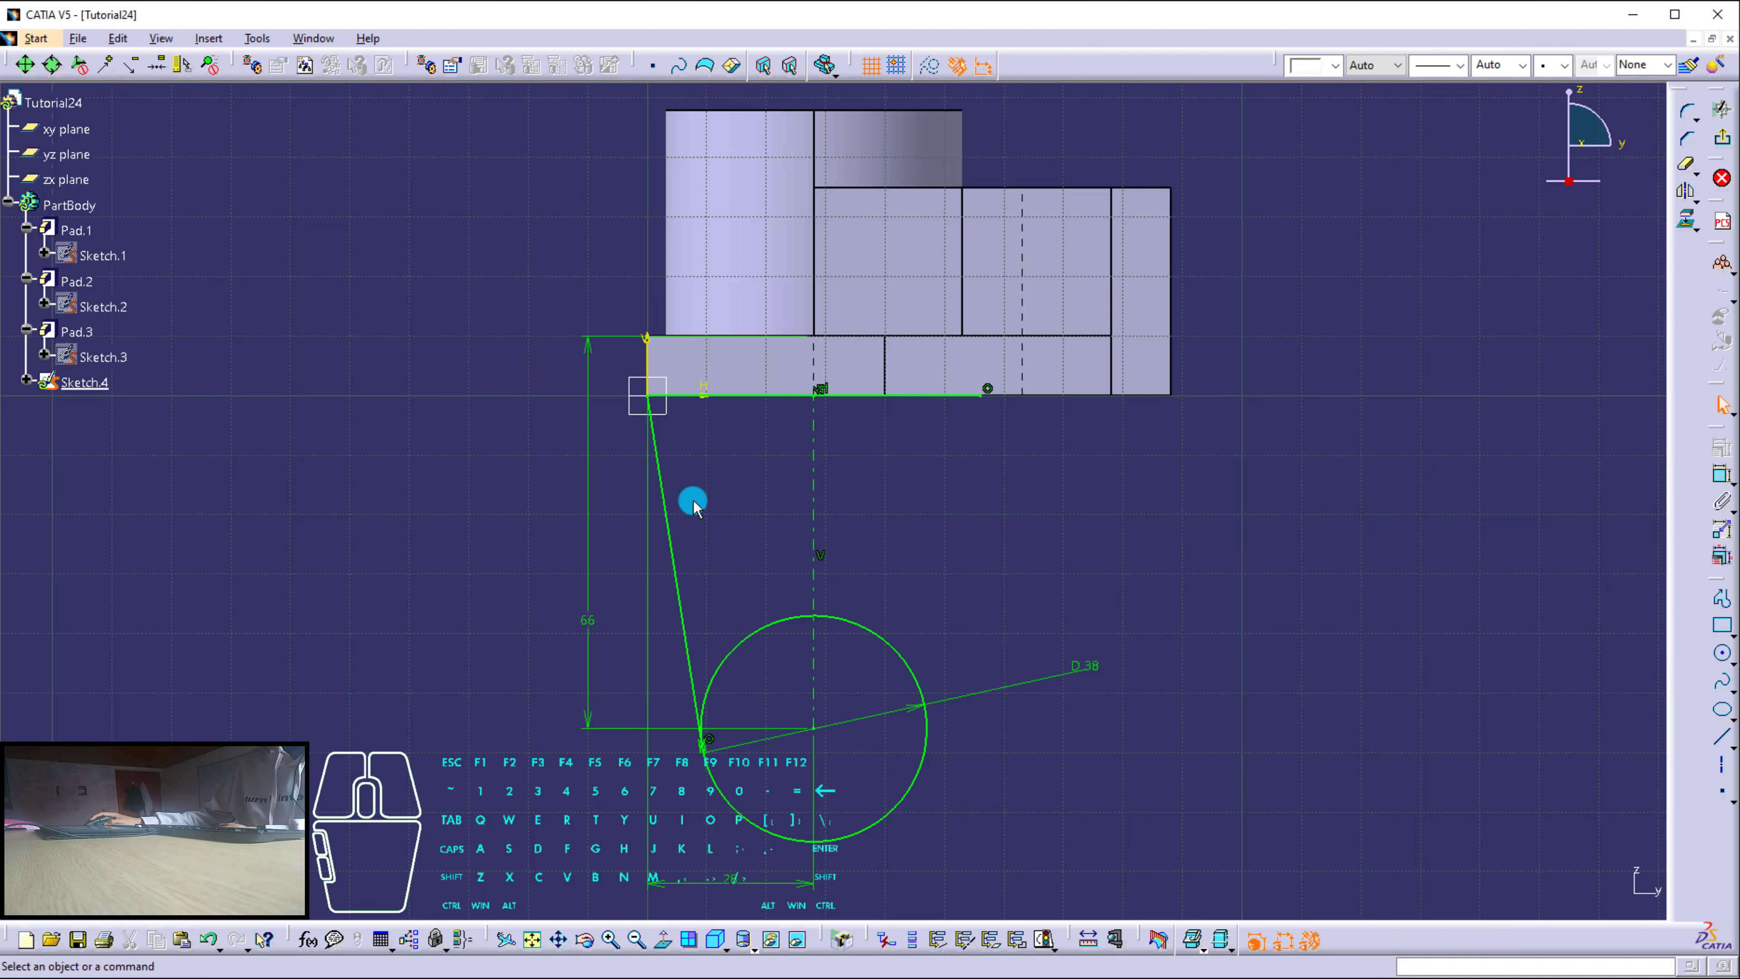
Mirror the slanted line about the vertical axis, trim away the 38 mm circle's lower arc, and exit the sketch.
click(670, 504)
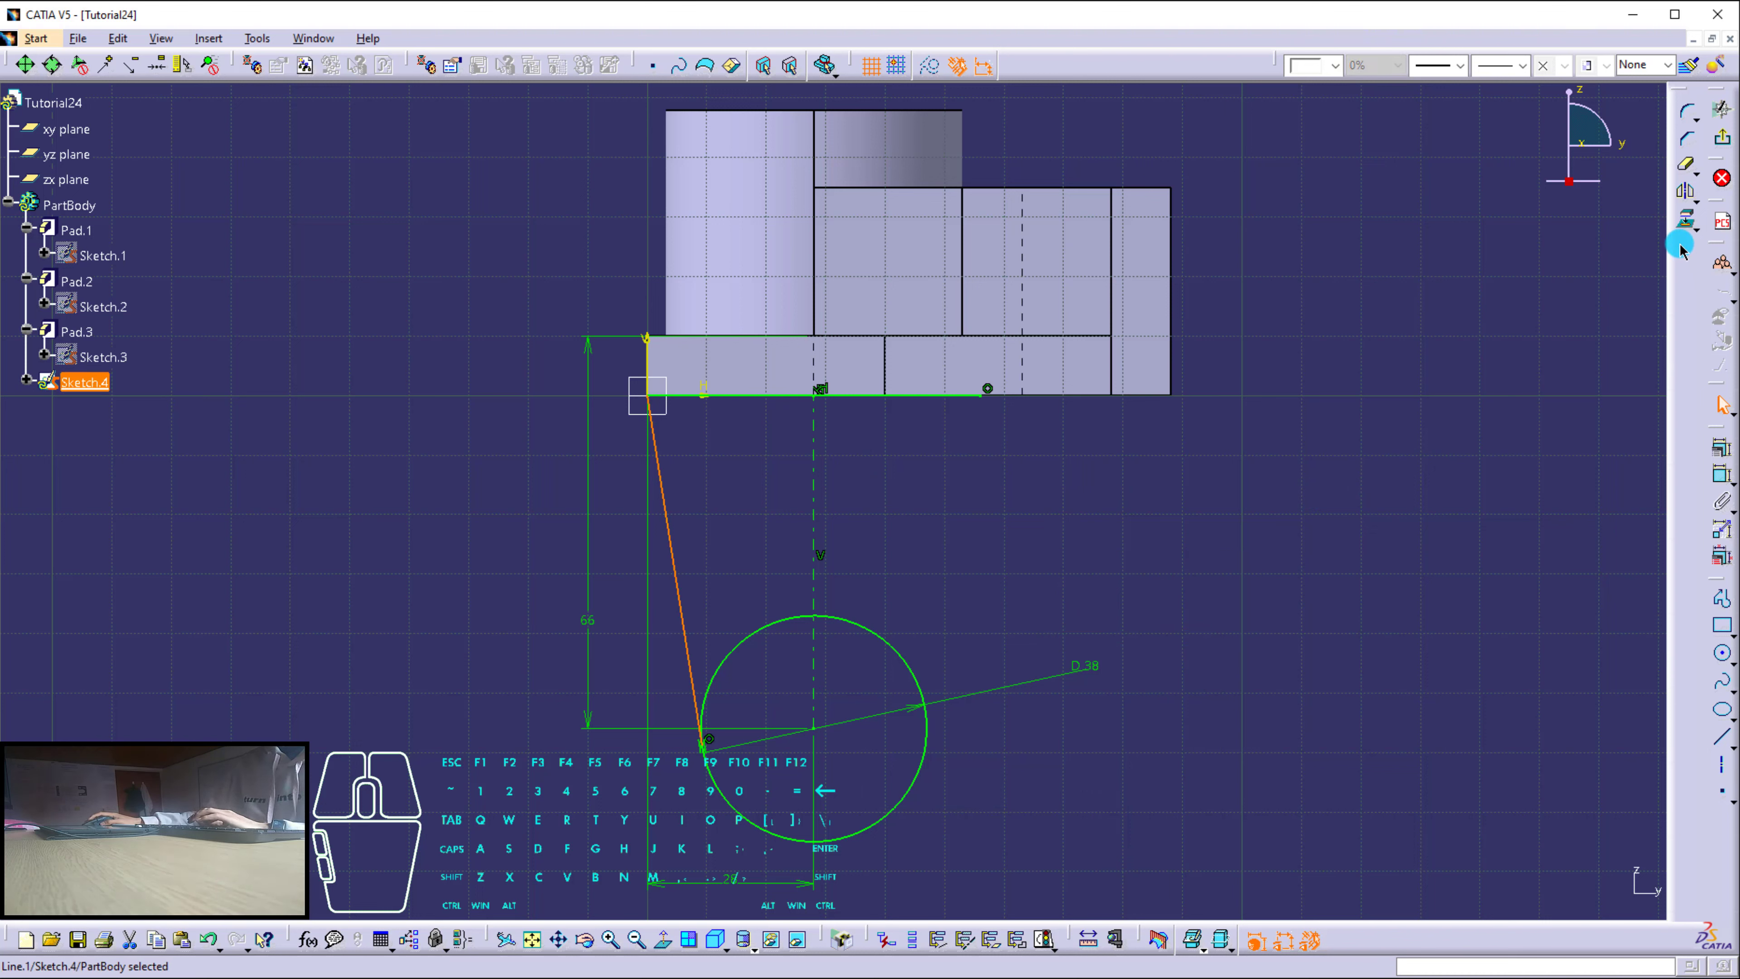
click(1682, 196)
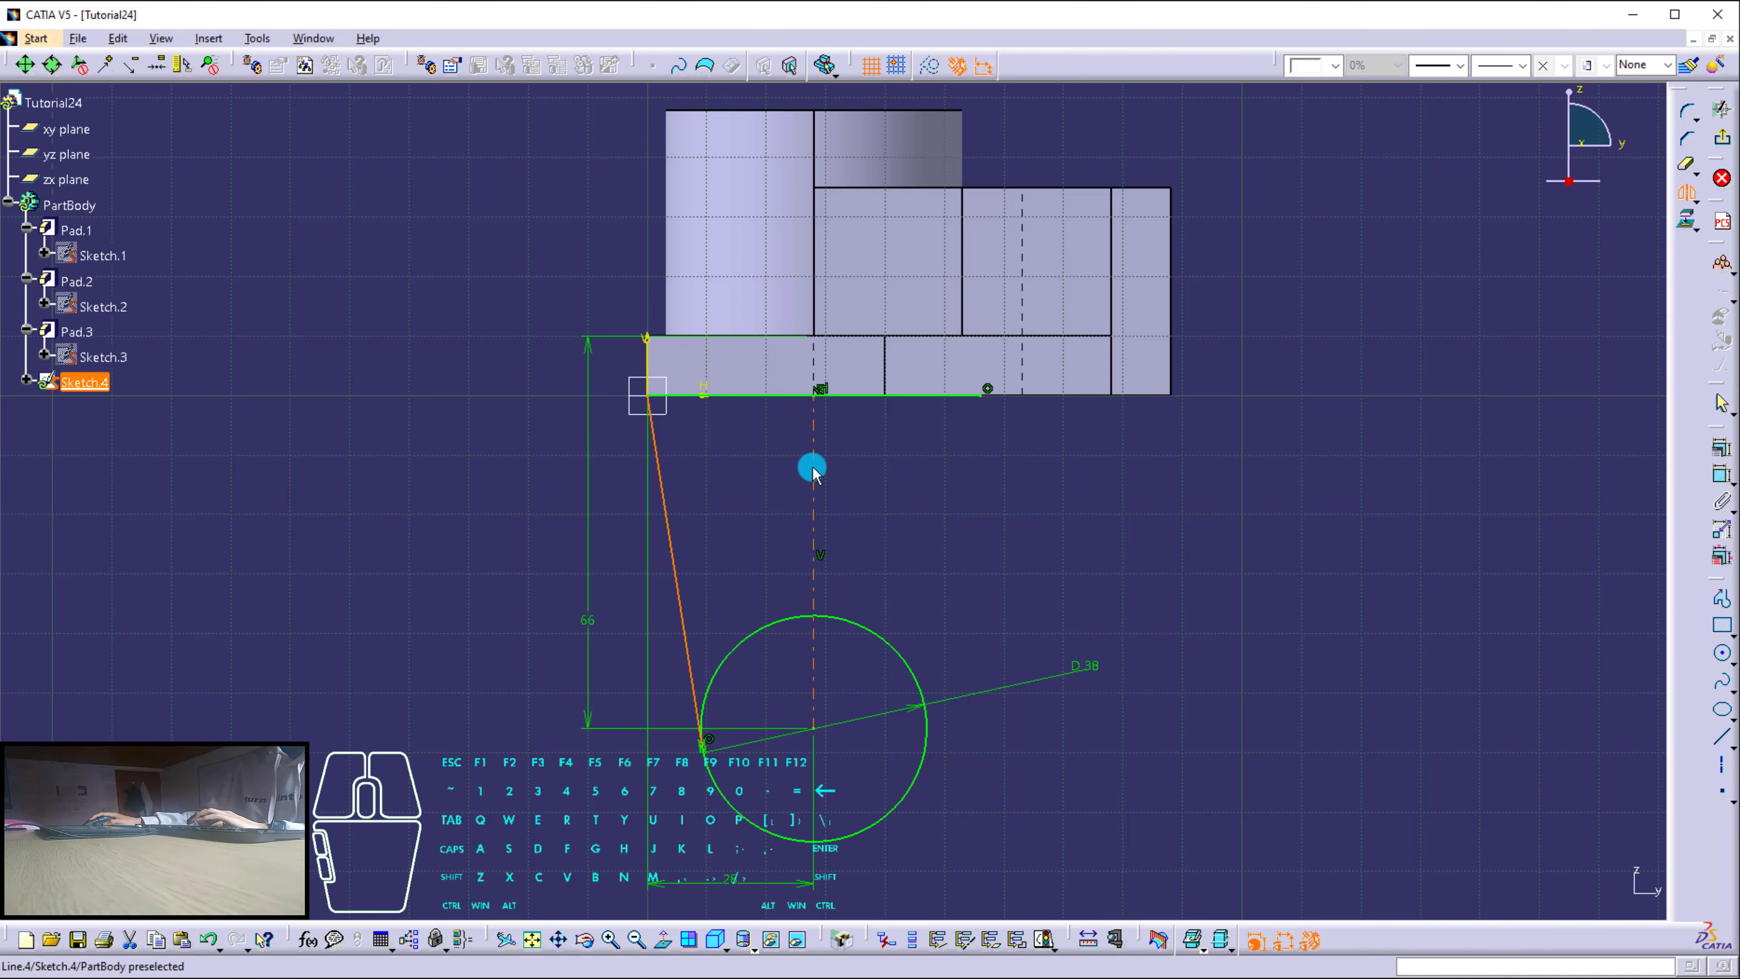
click(814, 471)
click(1037, 456)
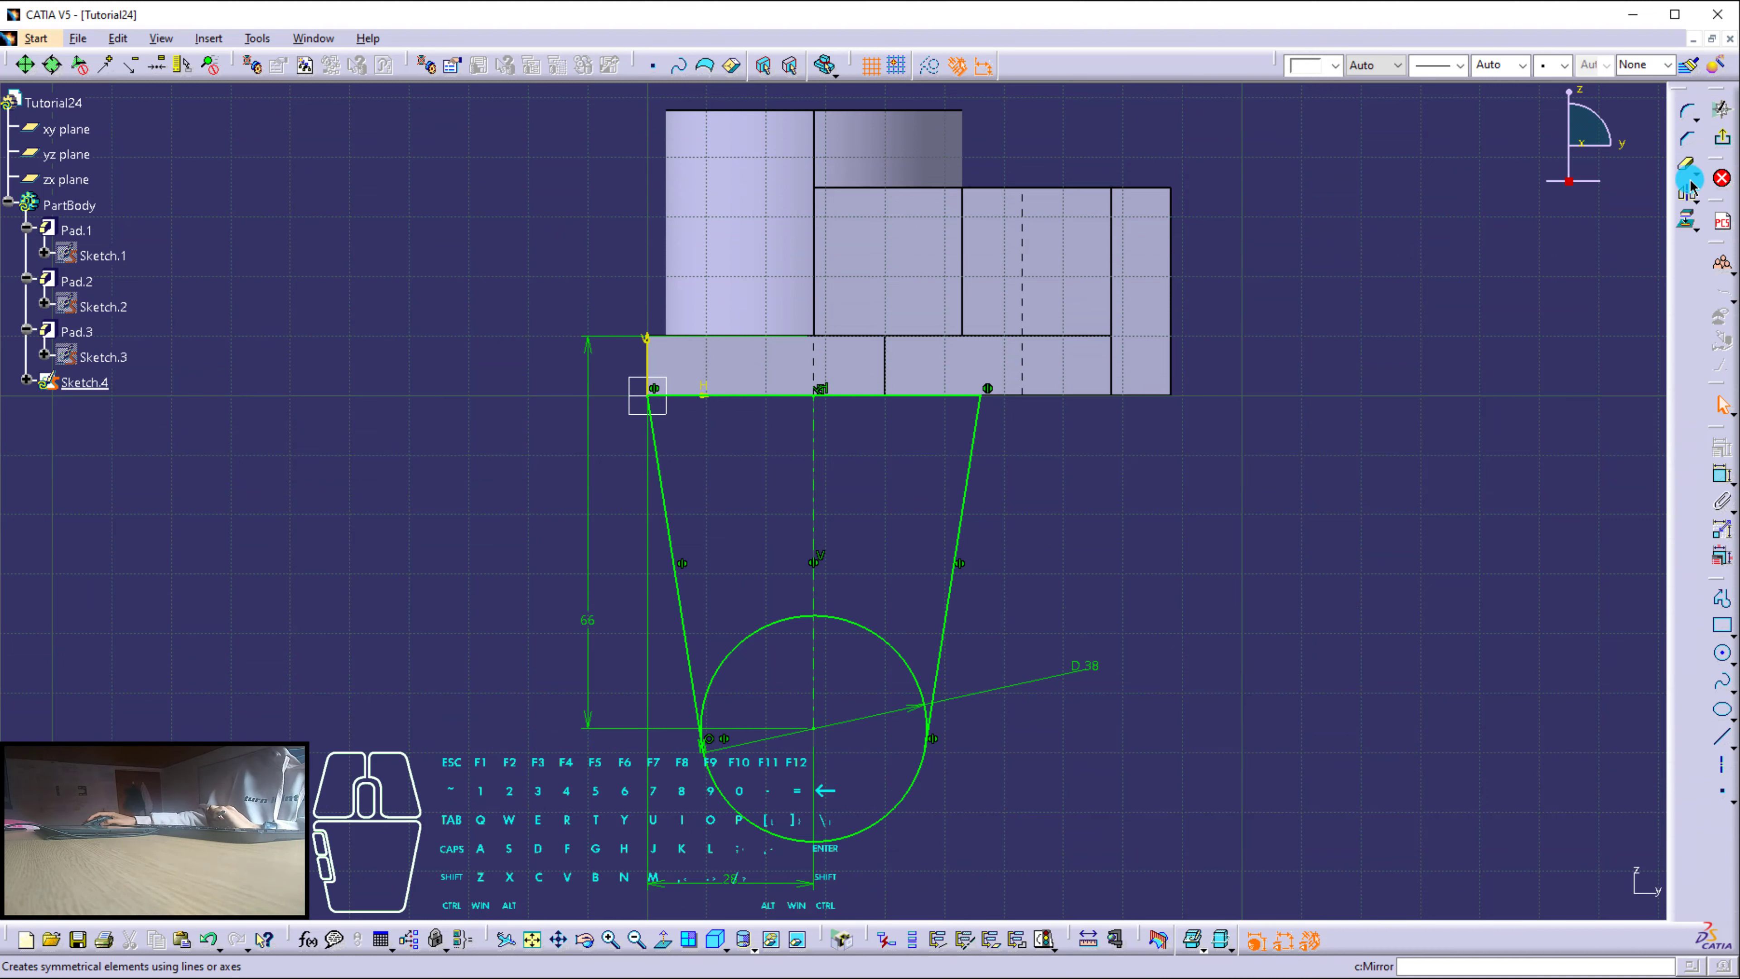
click(1686, 164)
click(888, 826)
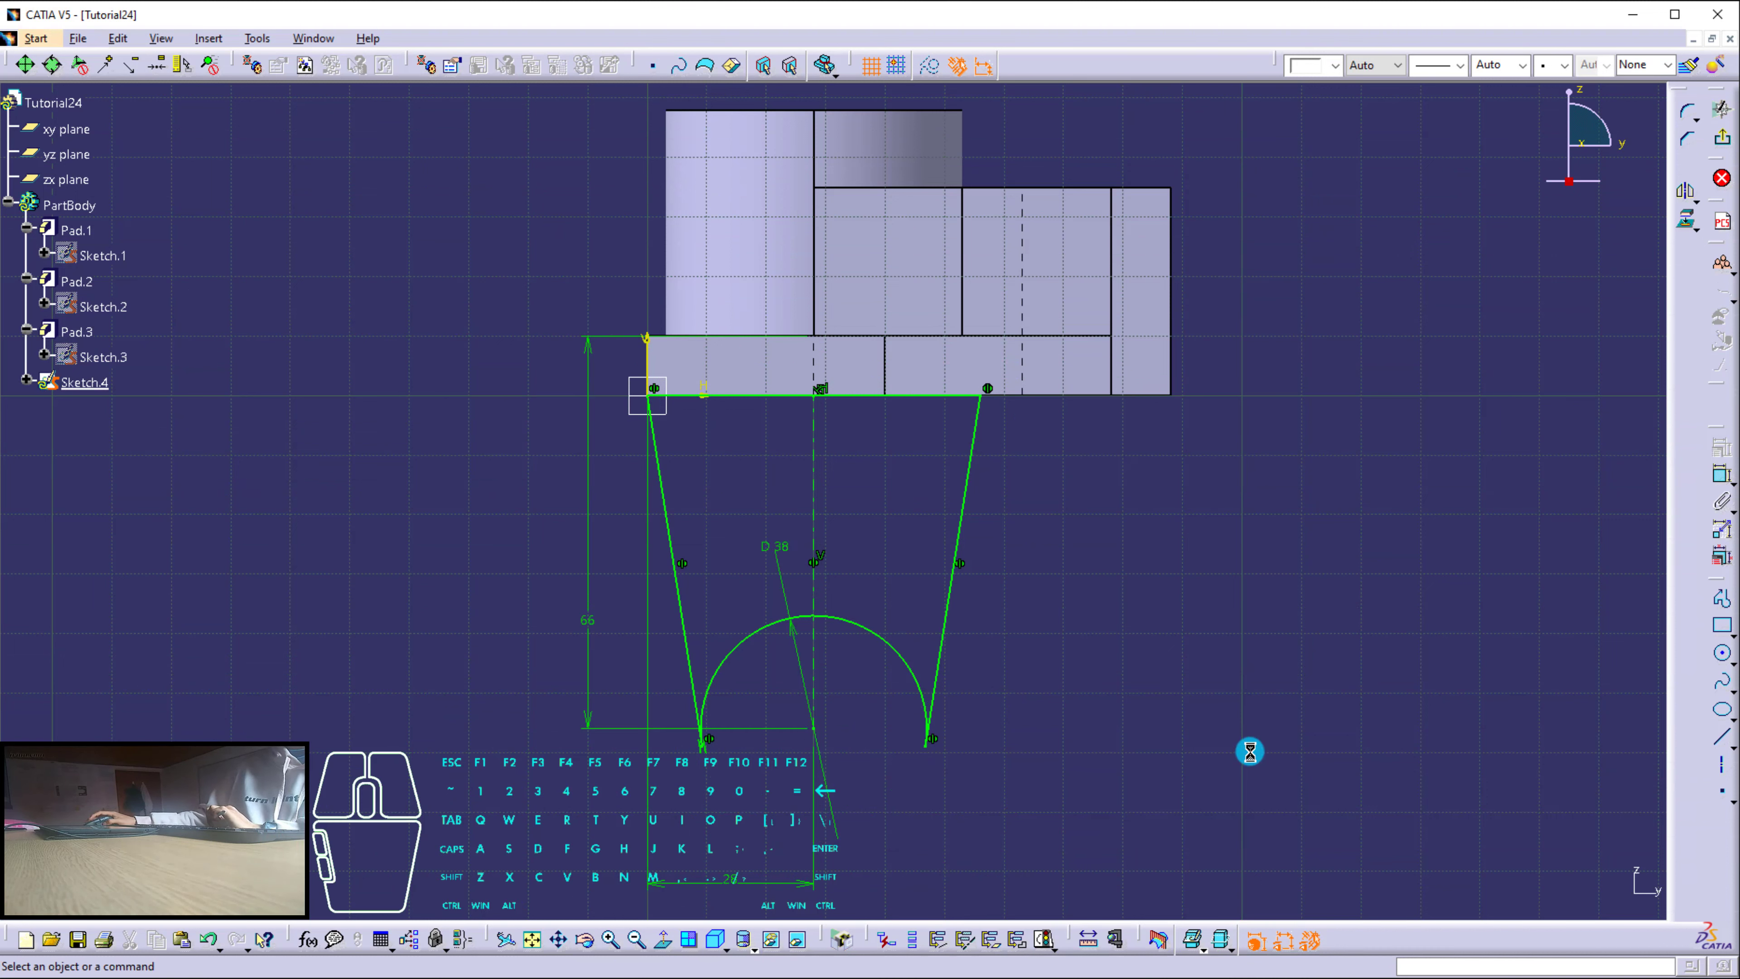
click(1721, 139)
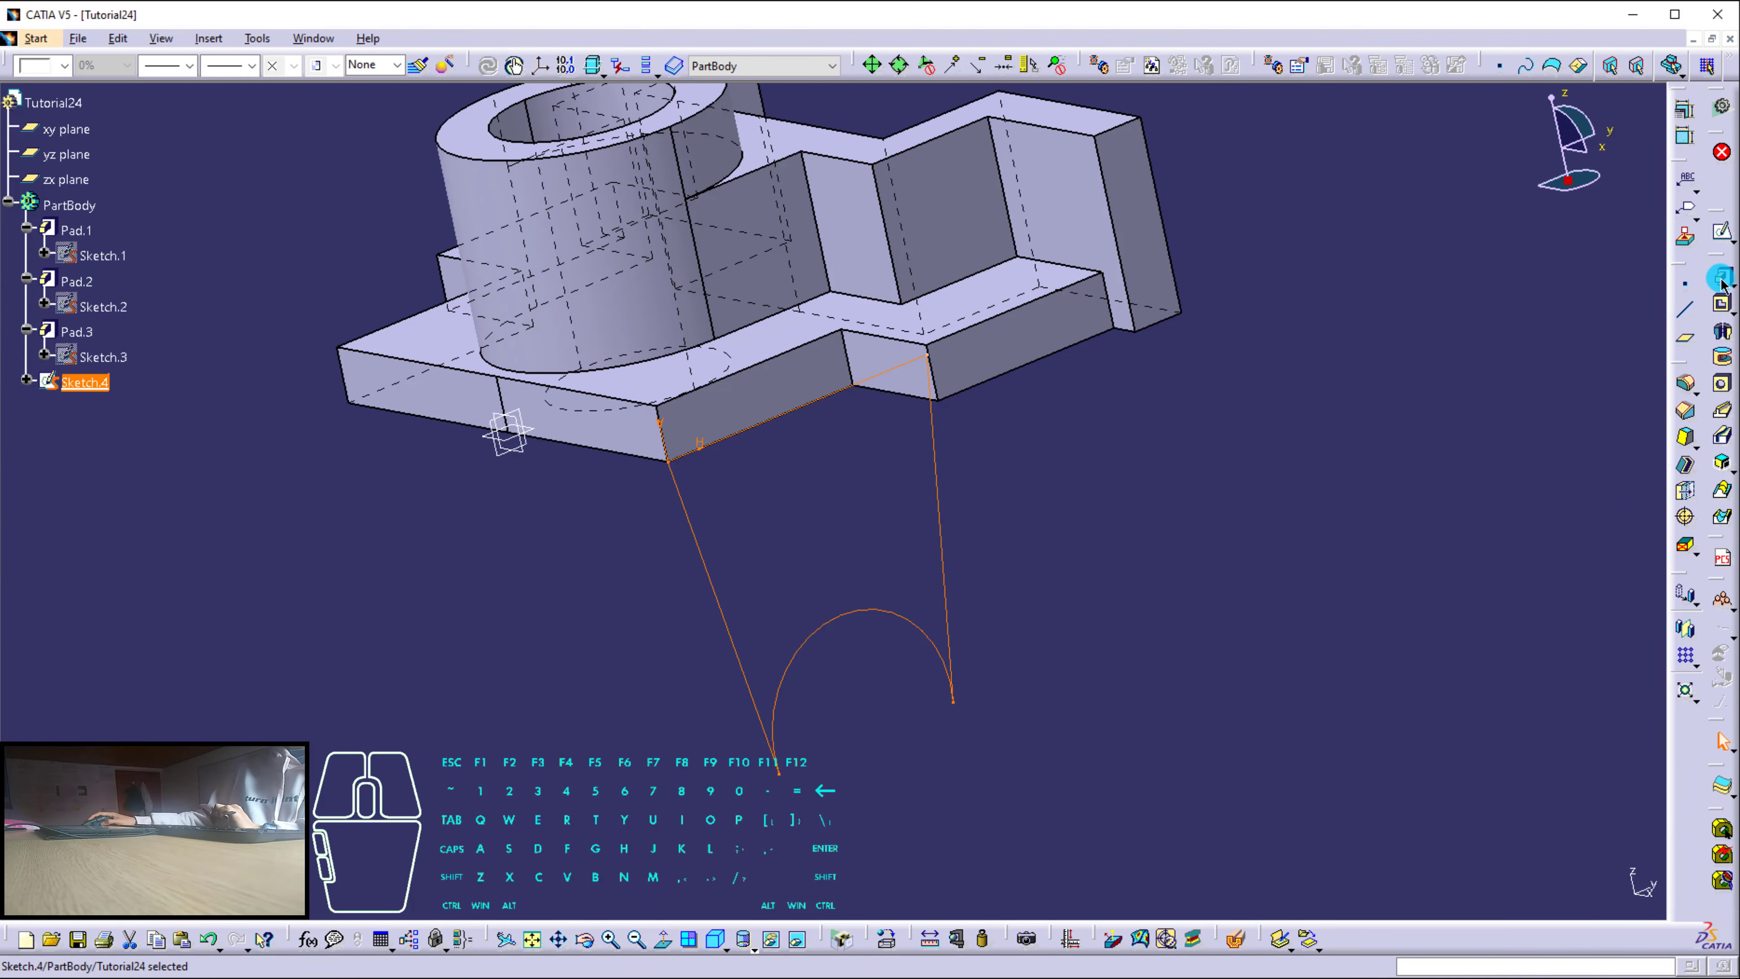
Pad the tapered lug profile 10 mm in the reversed direction, under the base plate.
click(1722, 277)
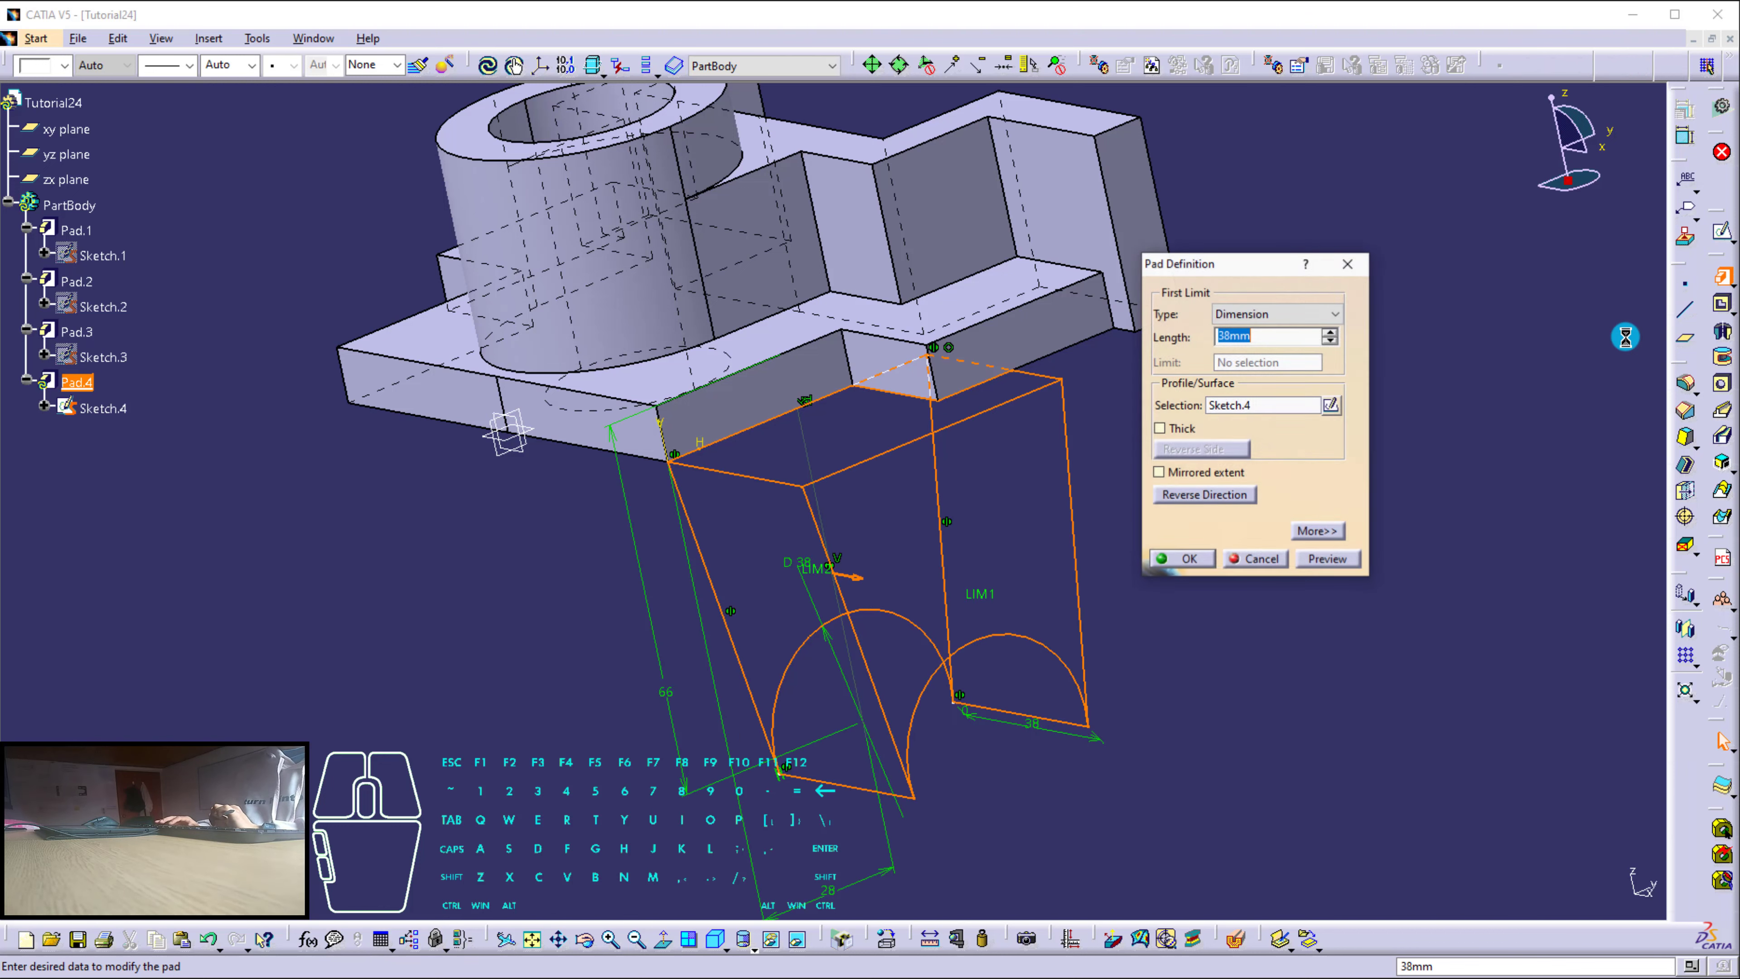
text(10)
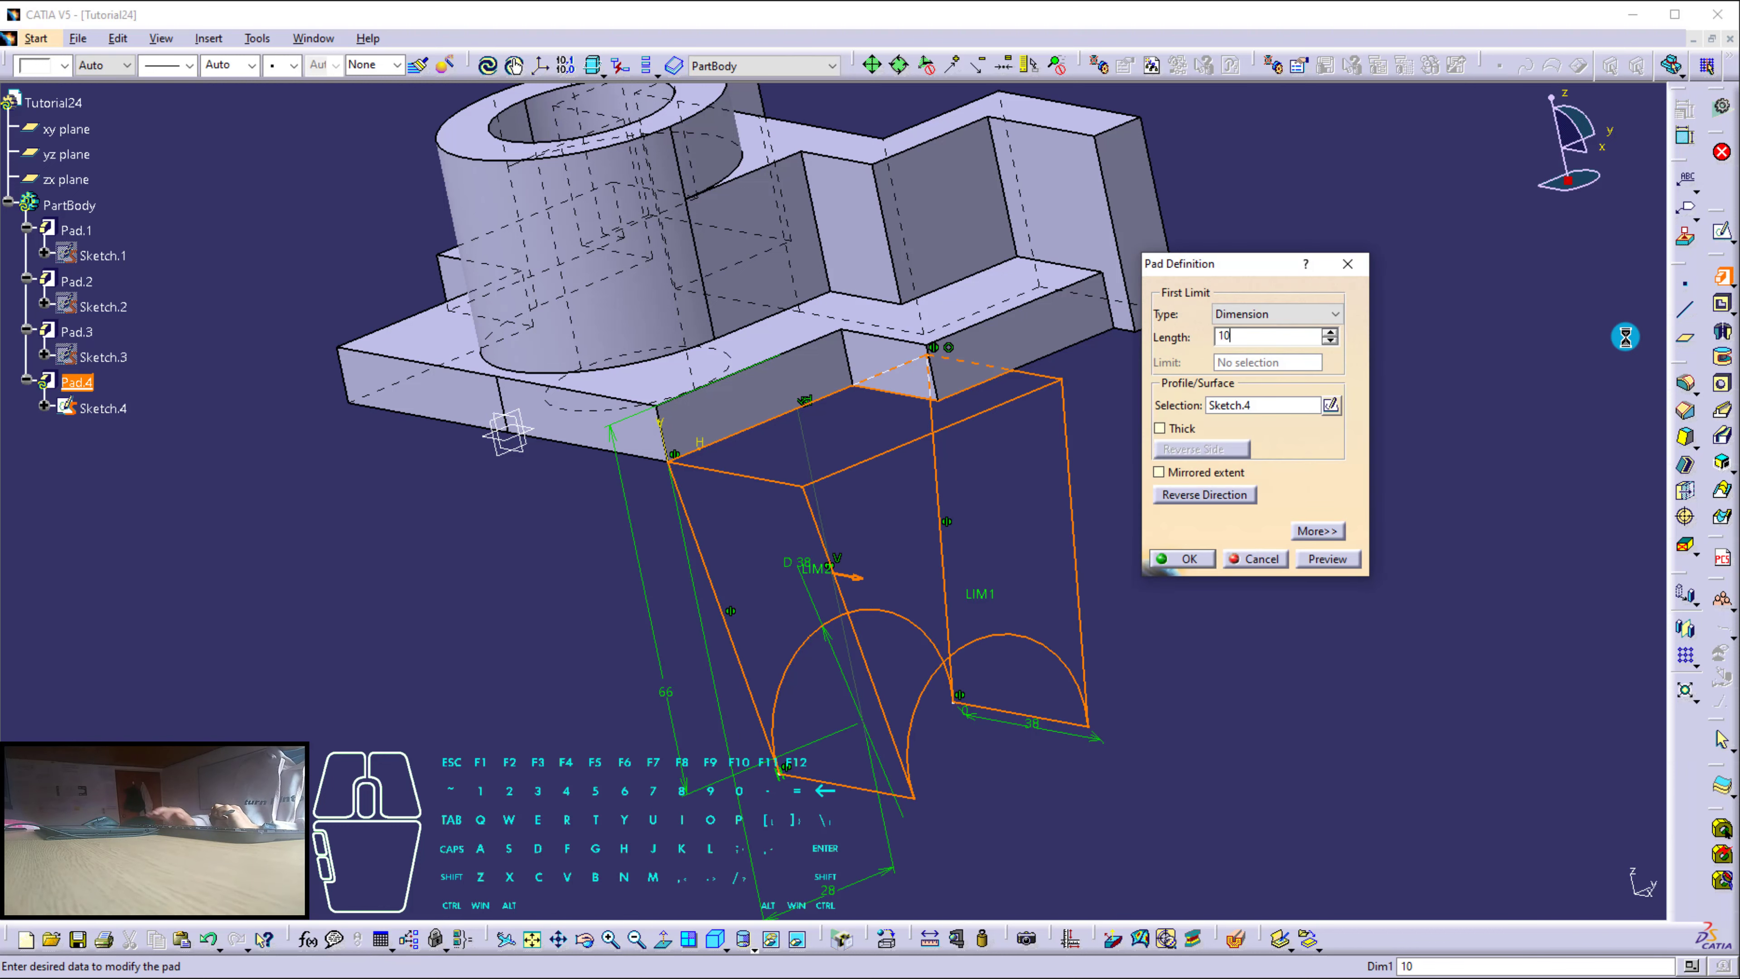
click(1165, 495)
click(1170, 558)
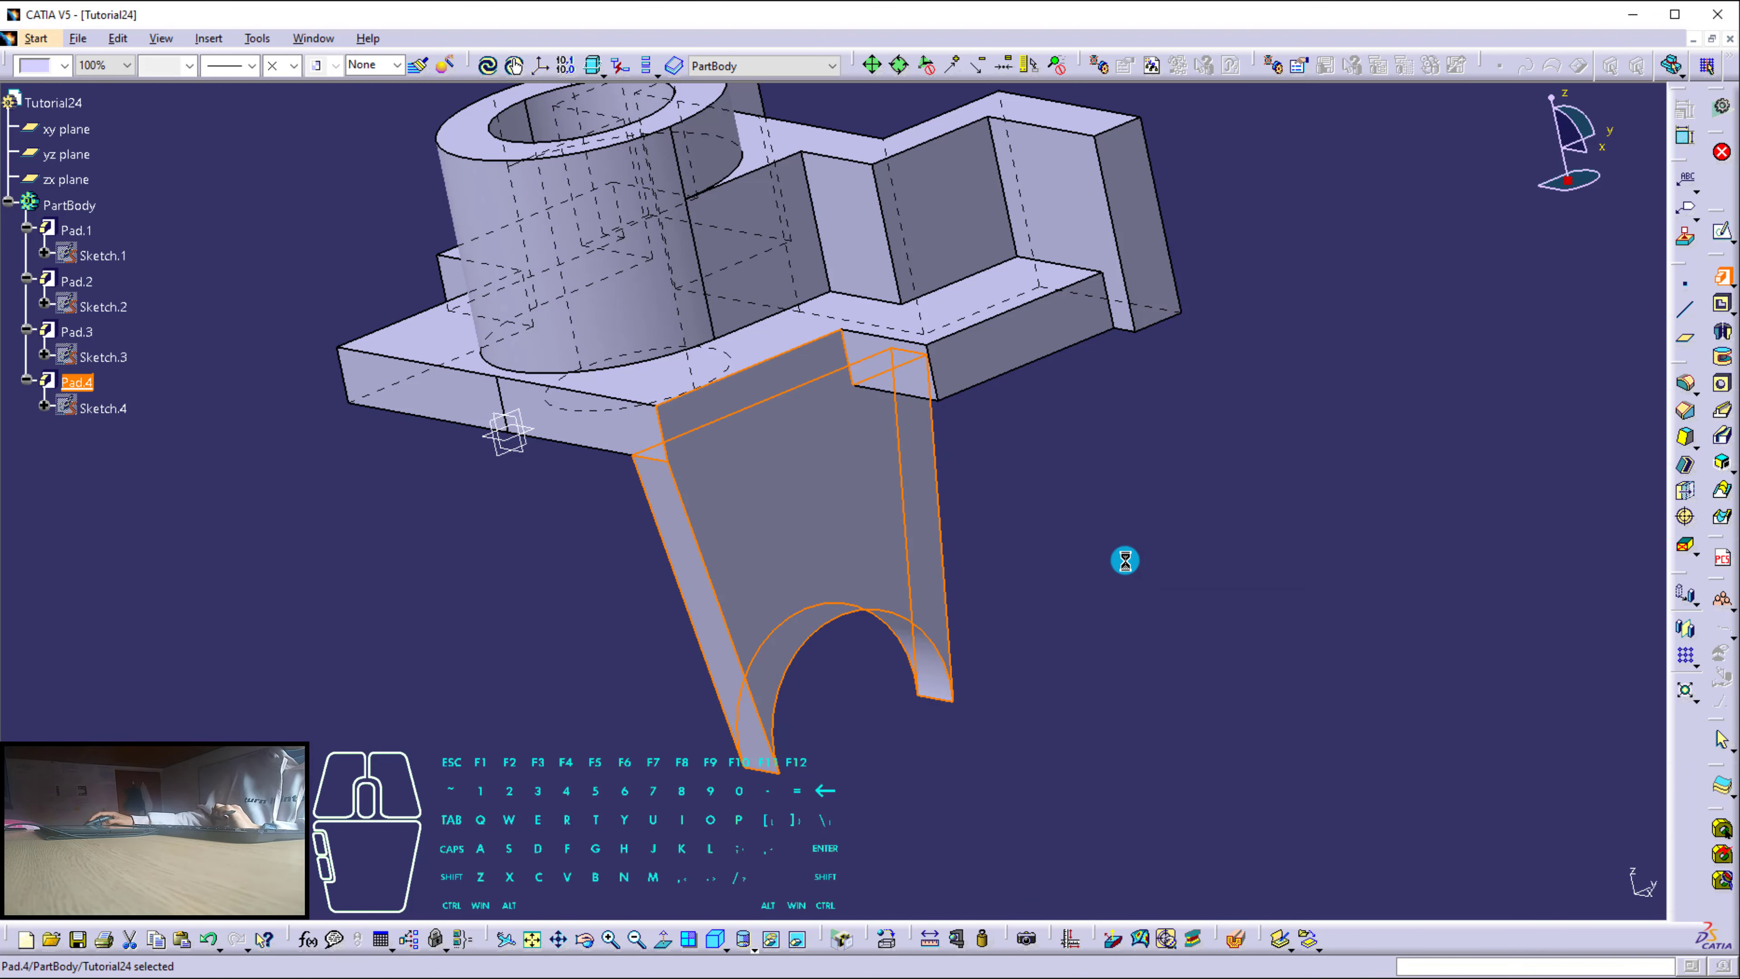
middle_drag(823, 424, 900, 481)
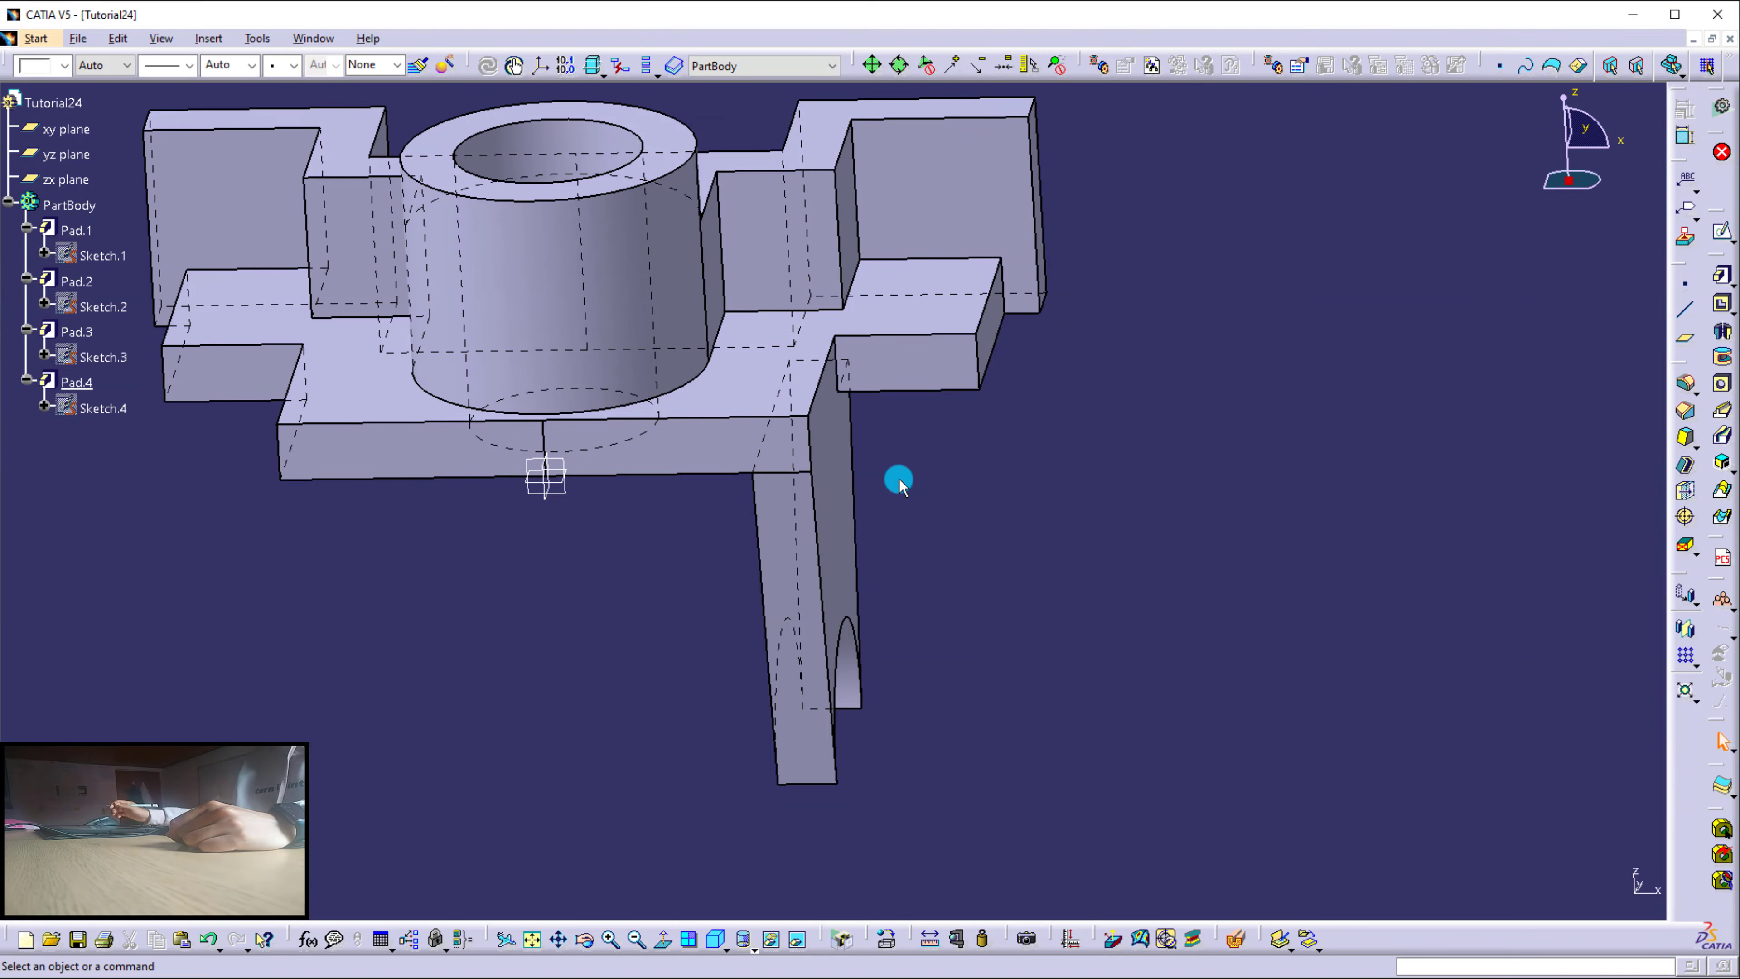
click(1550, 254)
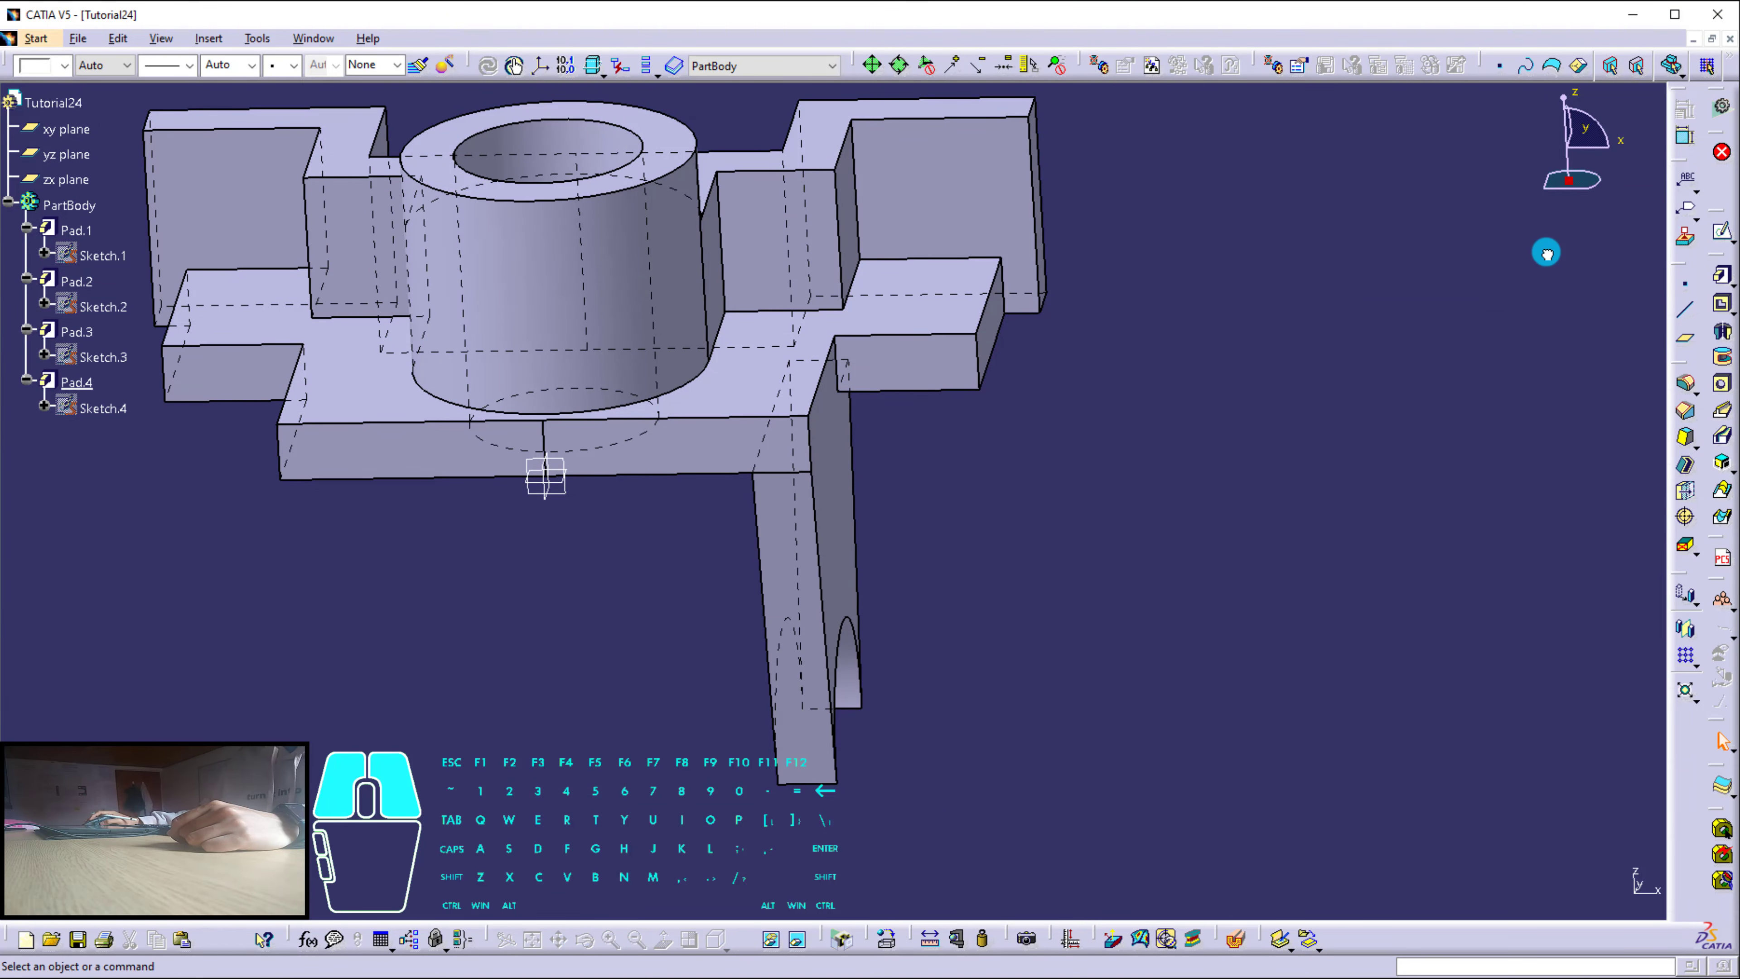
click(1685, 346)
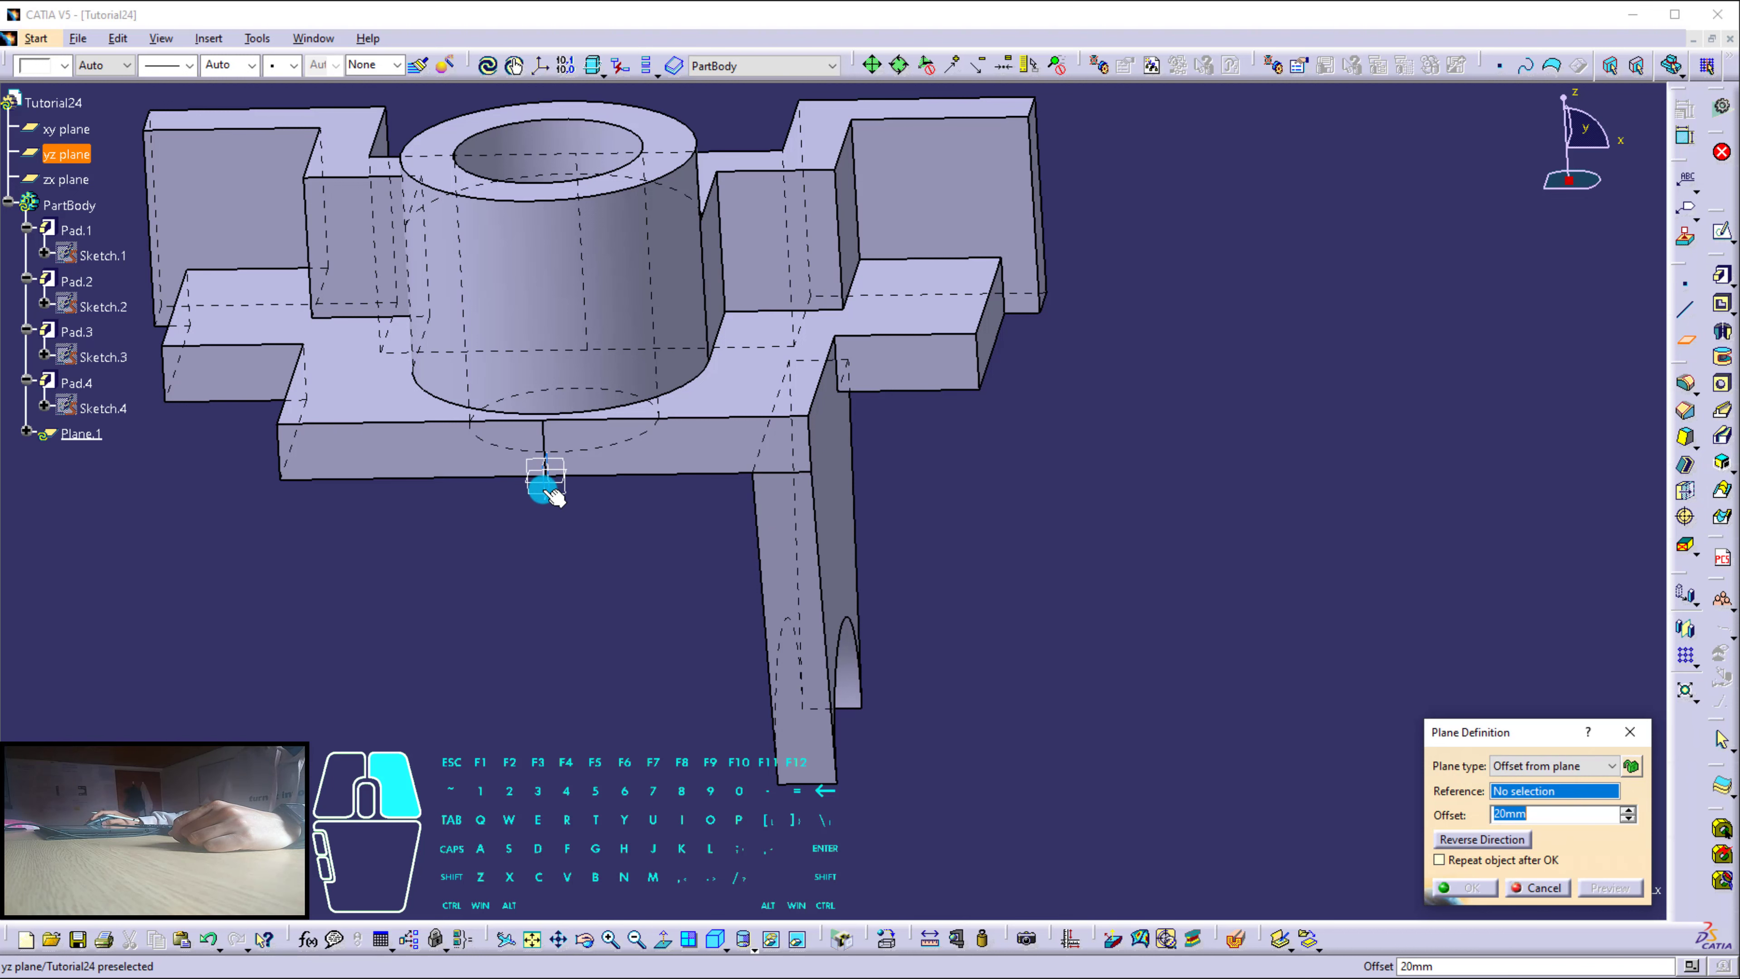
middle_drag(618, 537, 566, 553)
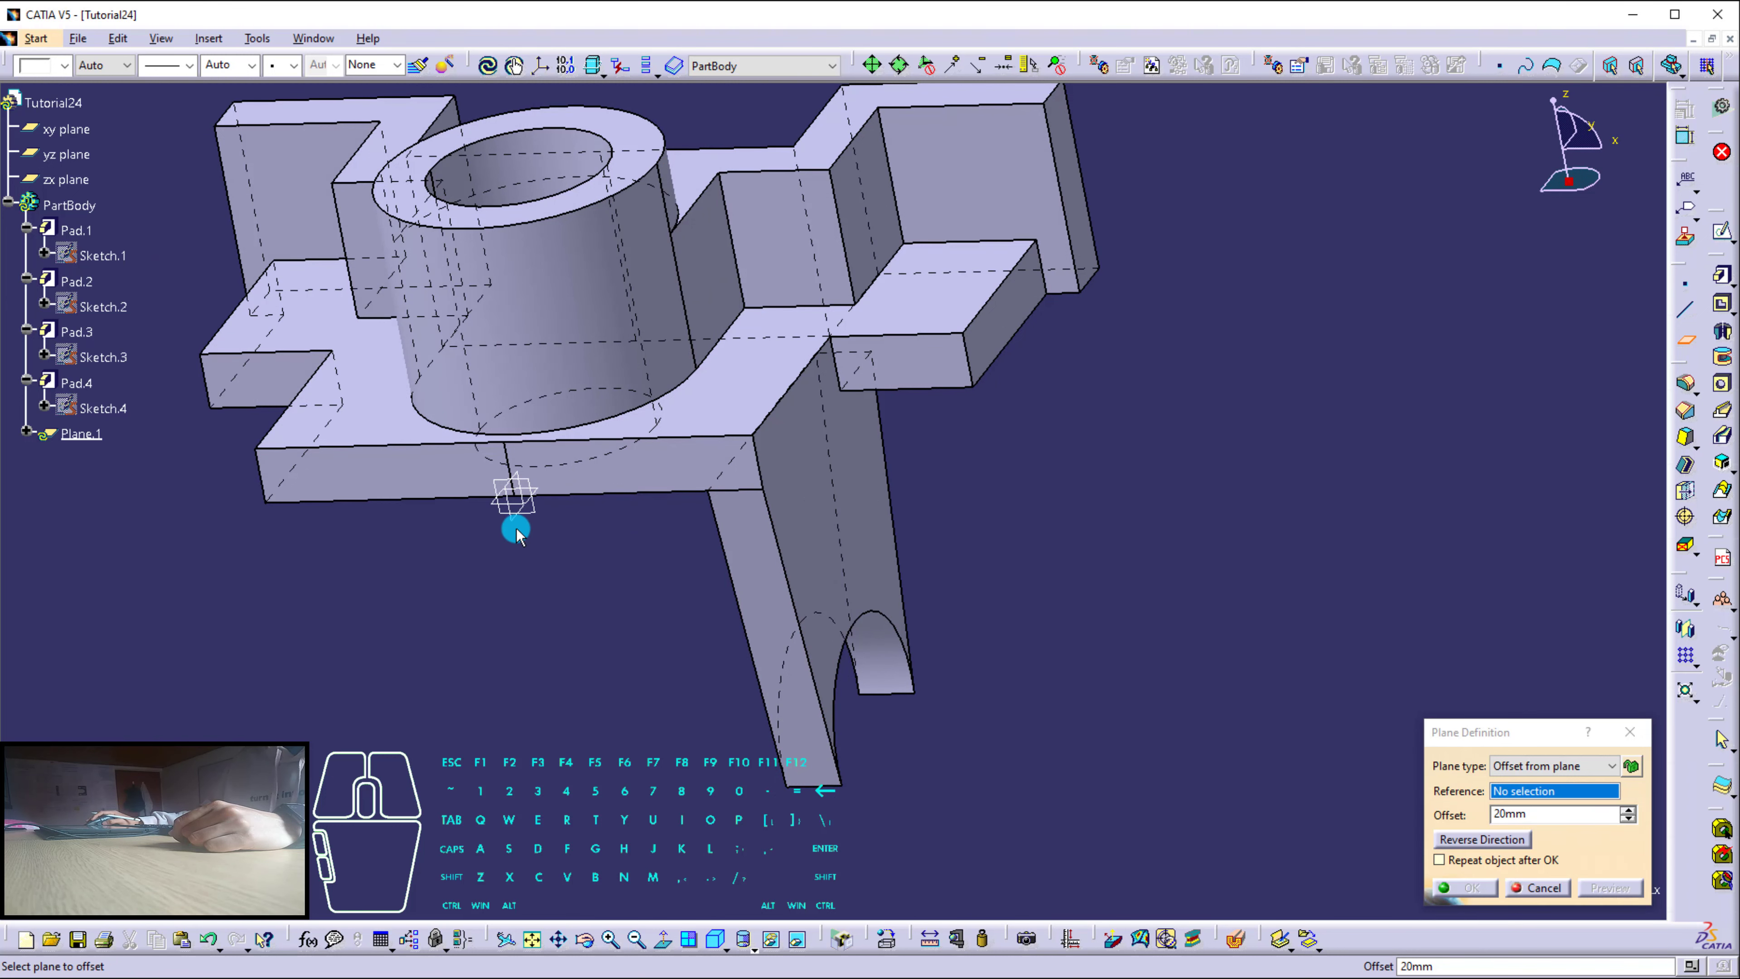
click(511, 514)
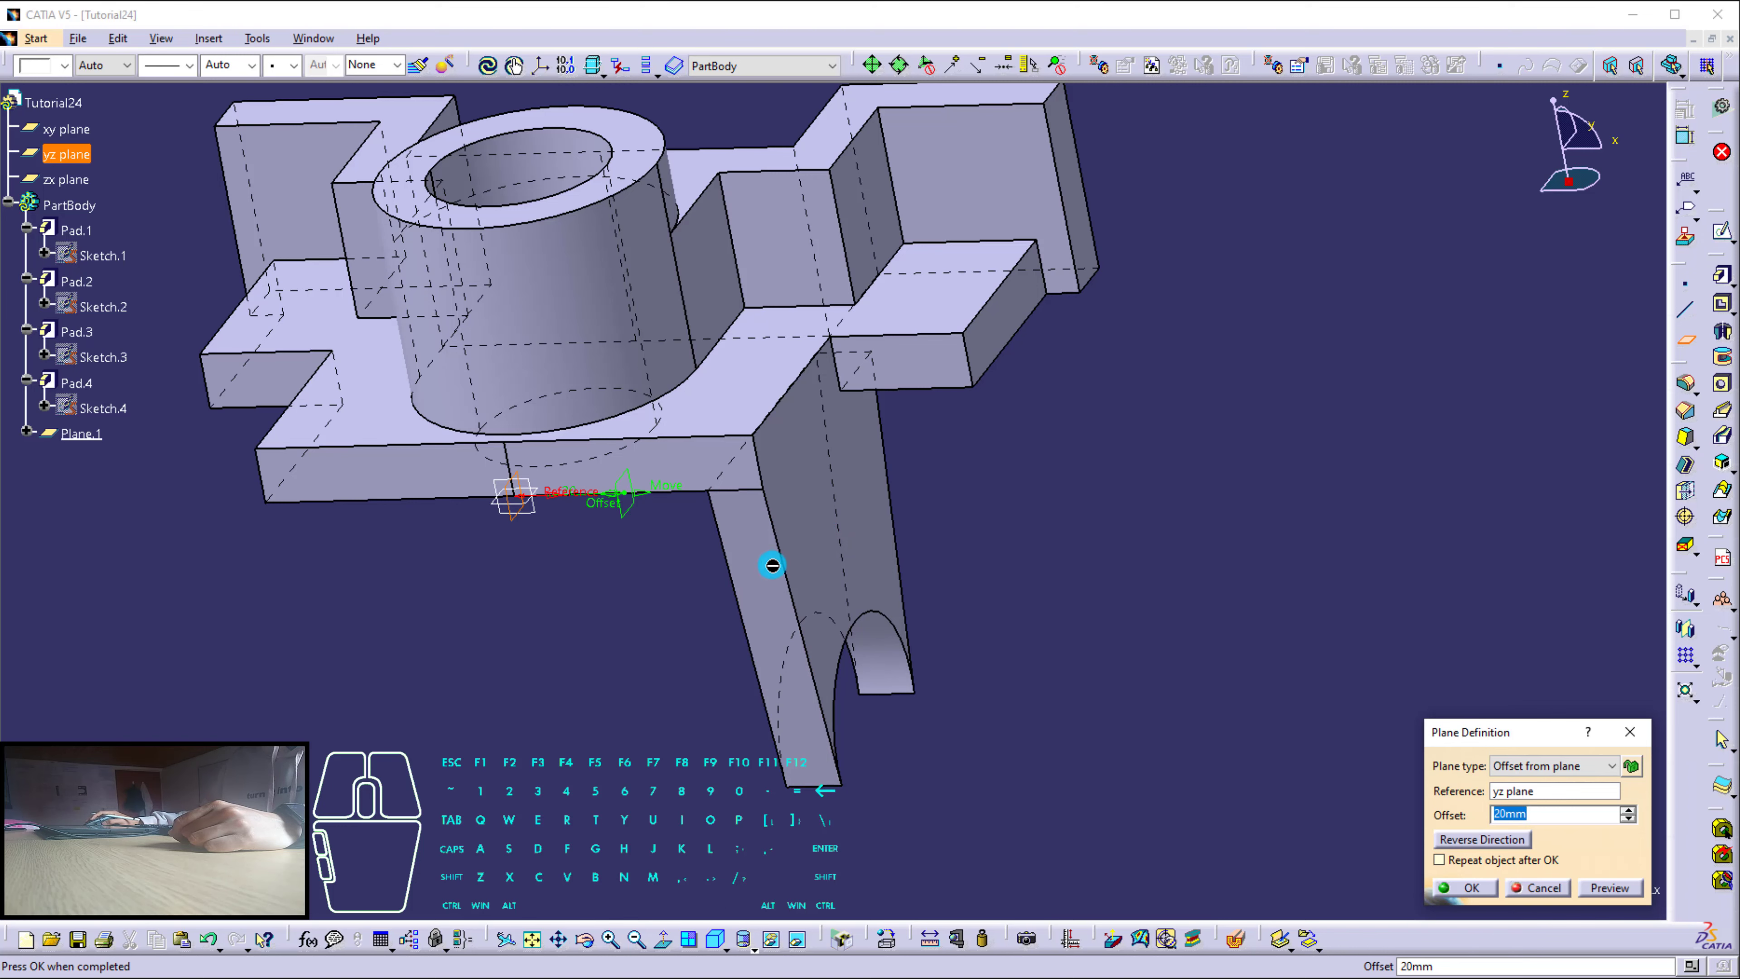
middle_drag(652, 474, 652, 408)
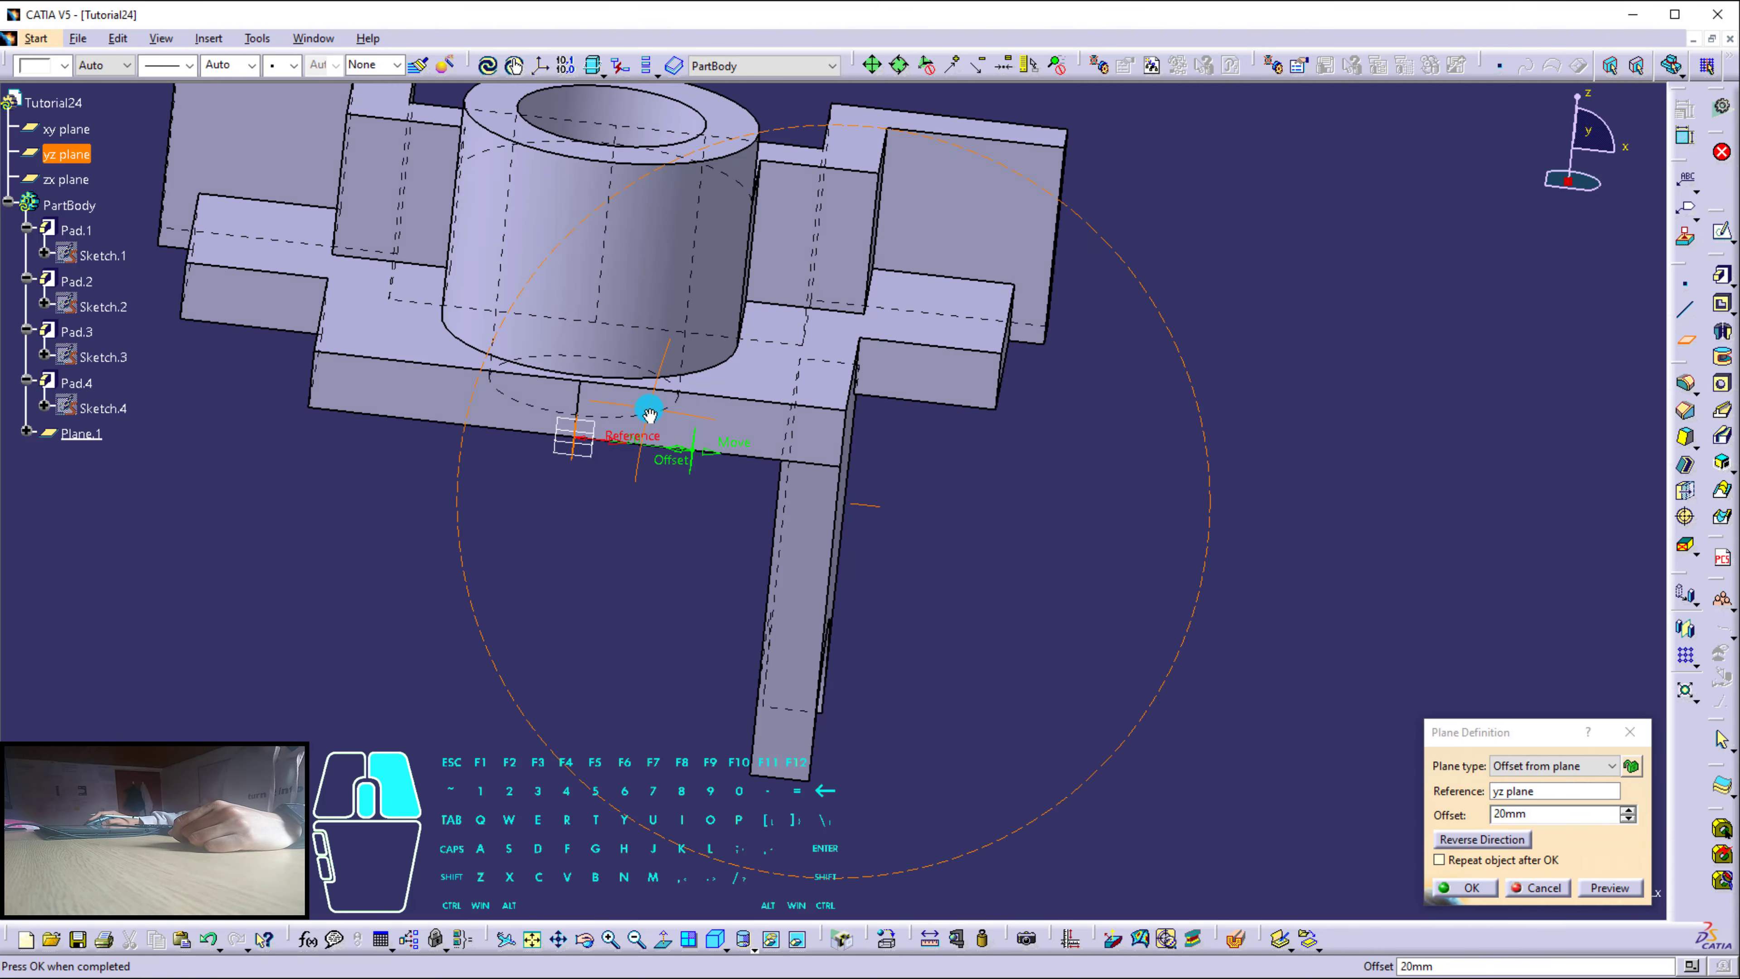
click(1529, 899)
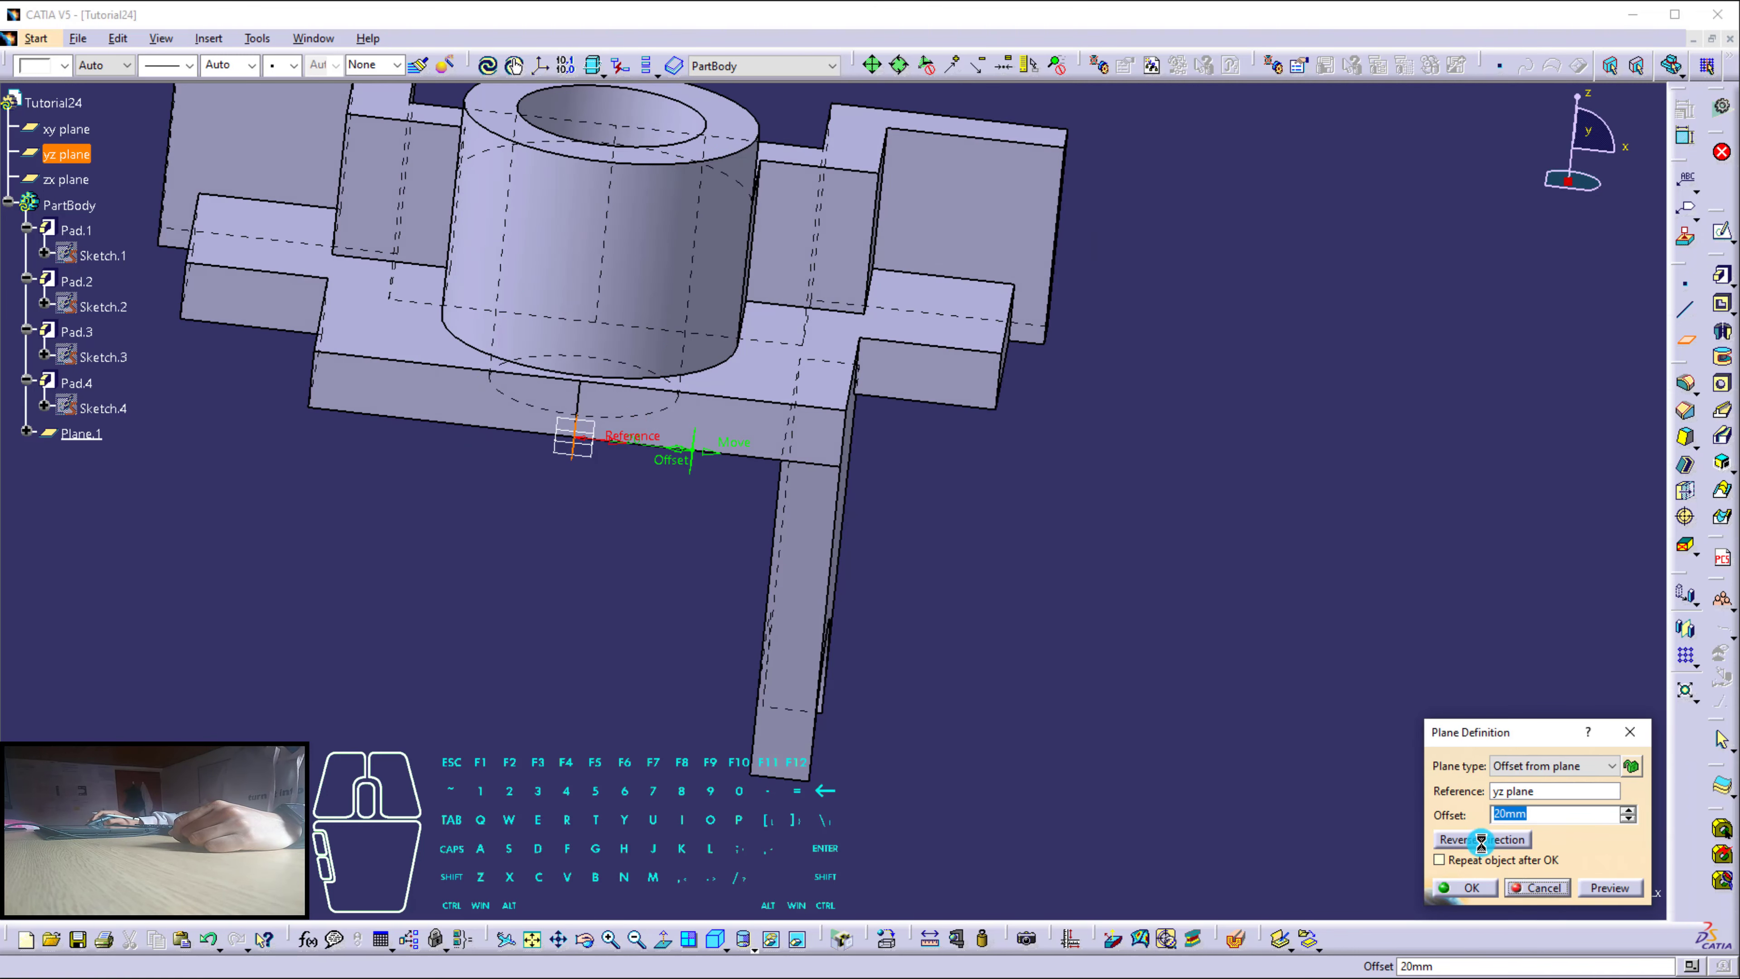
Create a plane offset from the lug's outer face, with the direction reversed into the lug's thickness.
click(1674, 346)
mouse_move(842, 525)
middle_down()
mouse_move(795, 572)
mouse_move(870, 528)
middle_up()
click(869, 529)
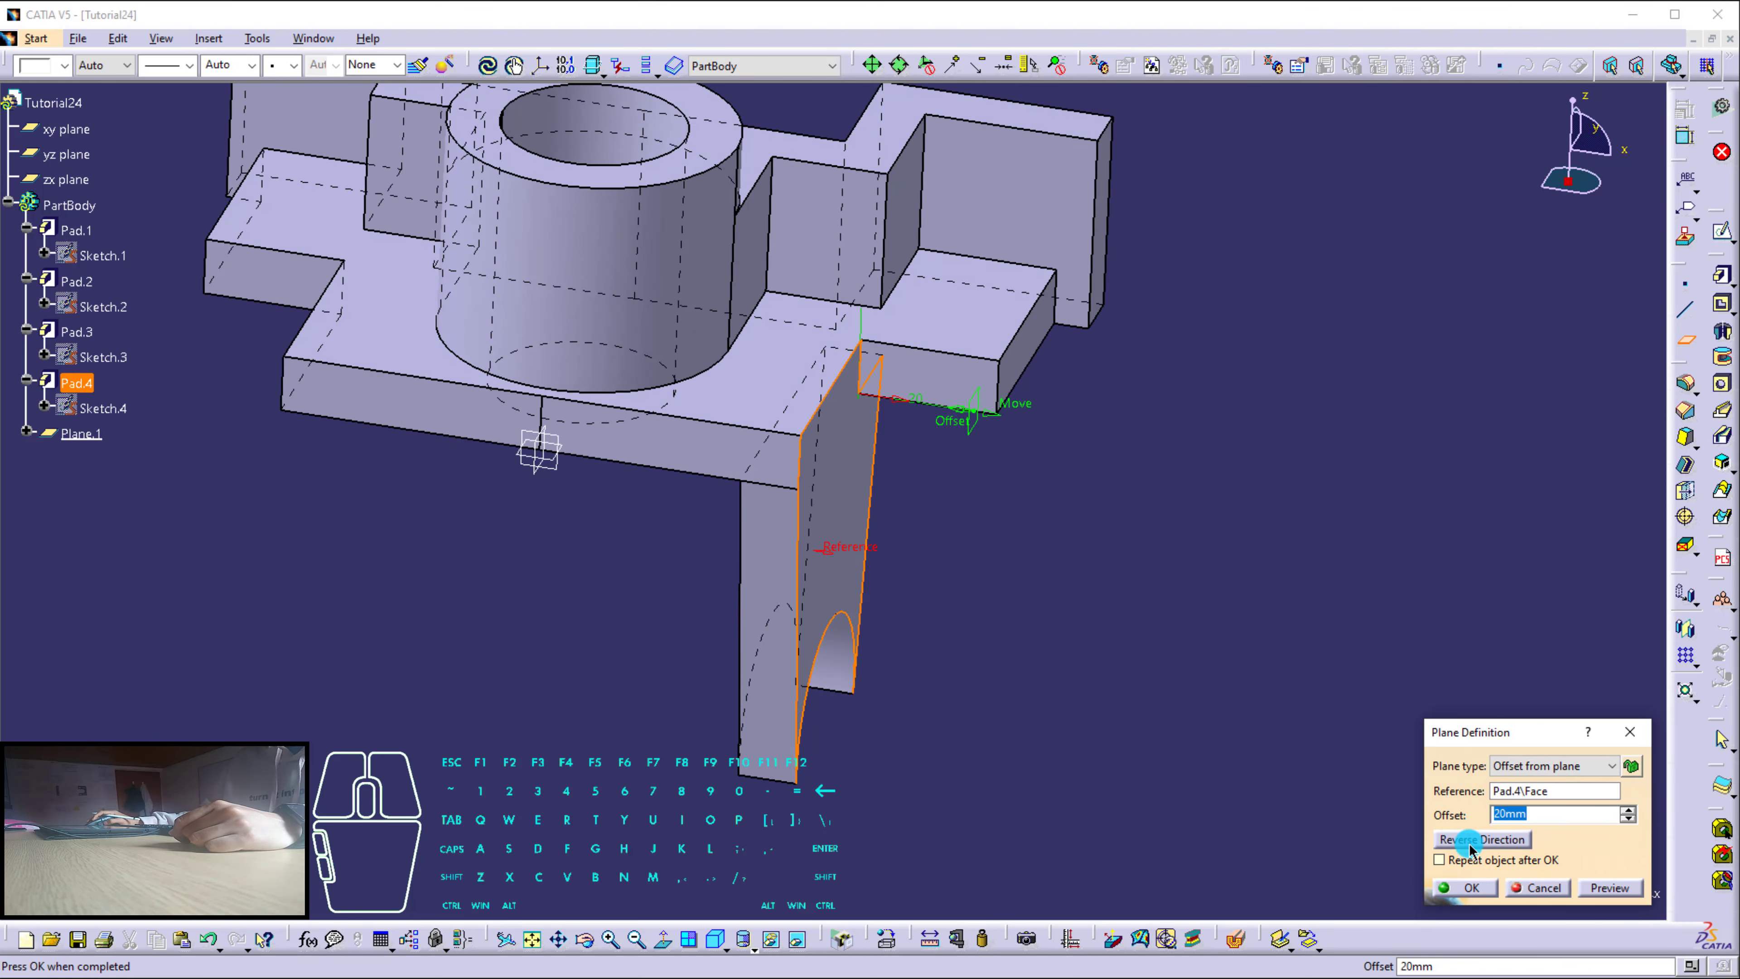
click(1470, 849)
double_click(1548, 812)
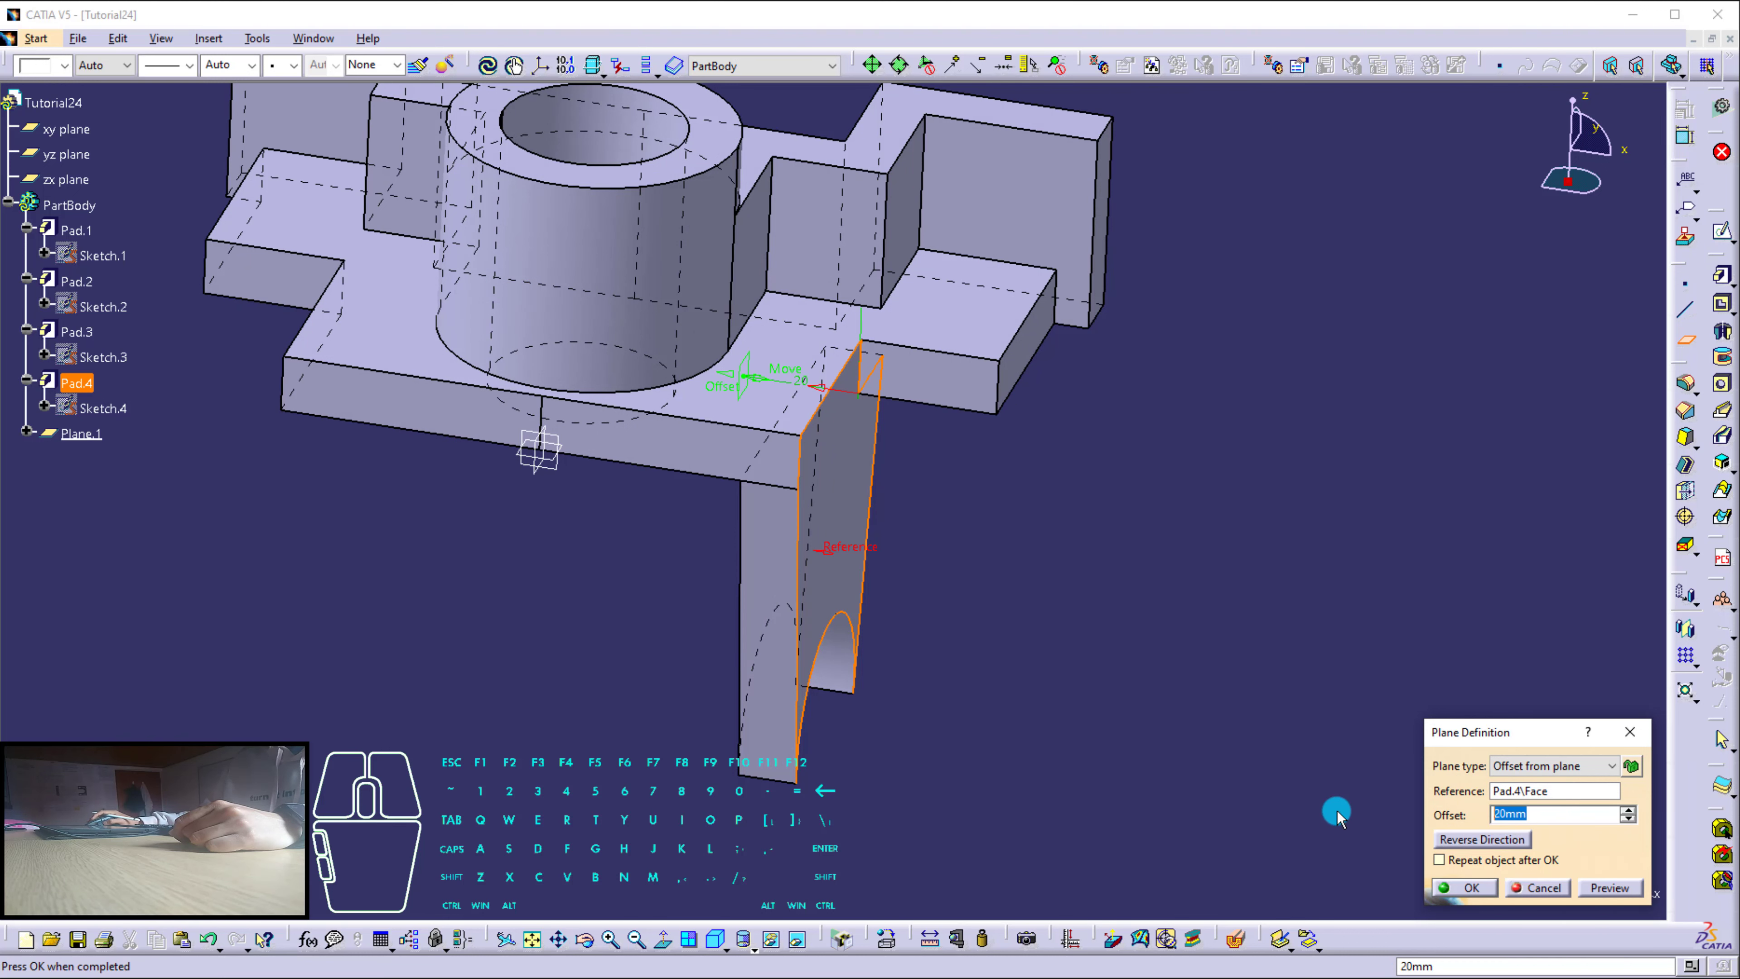
key(Return)
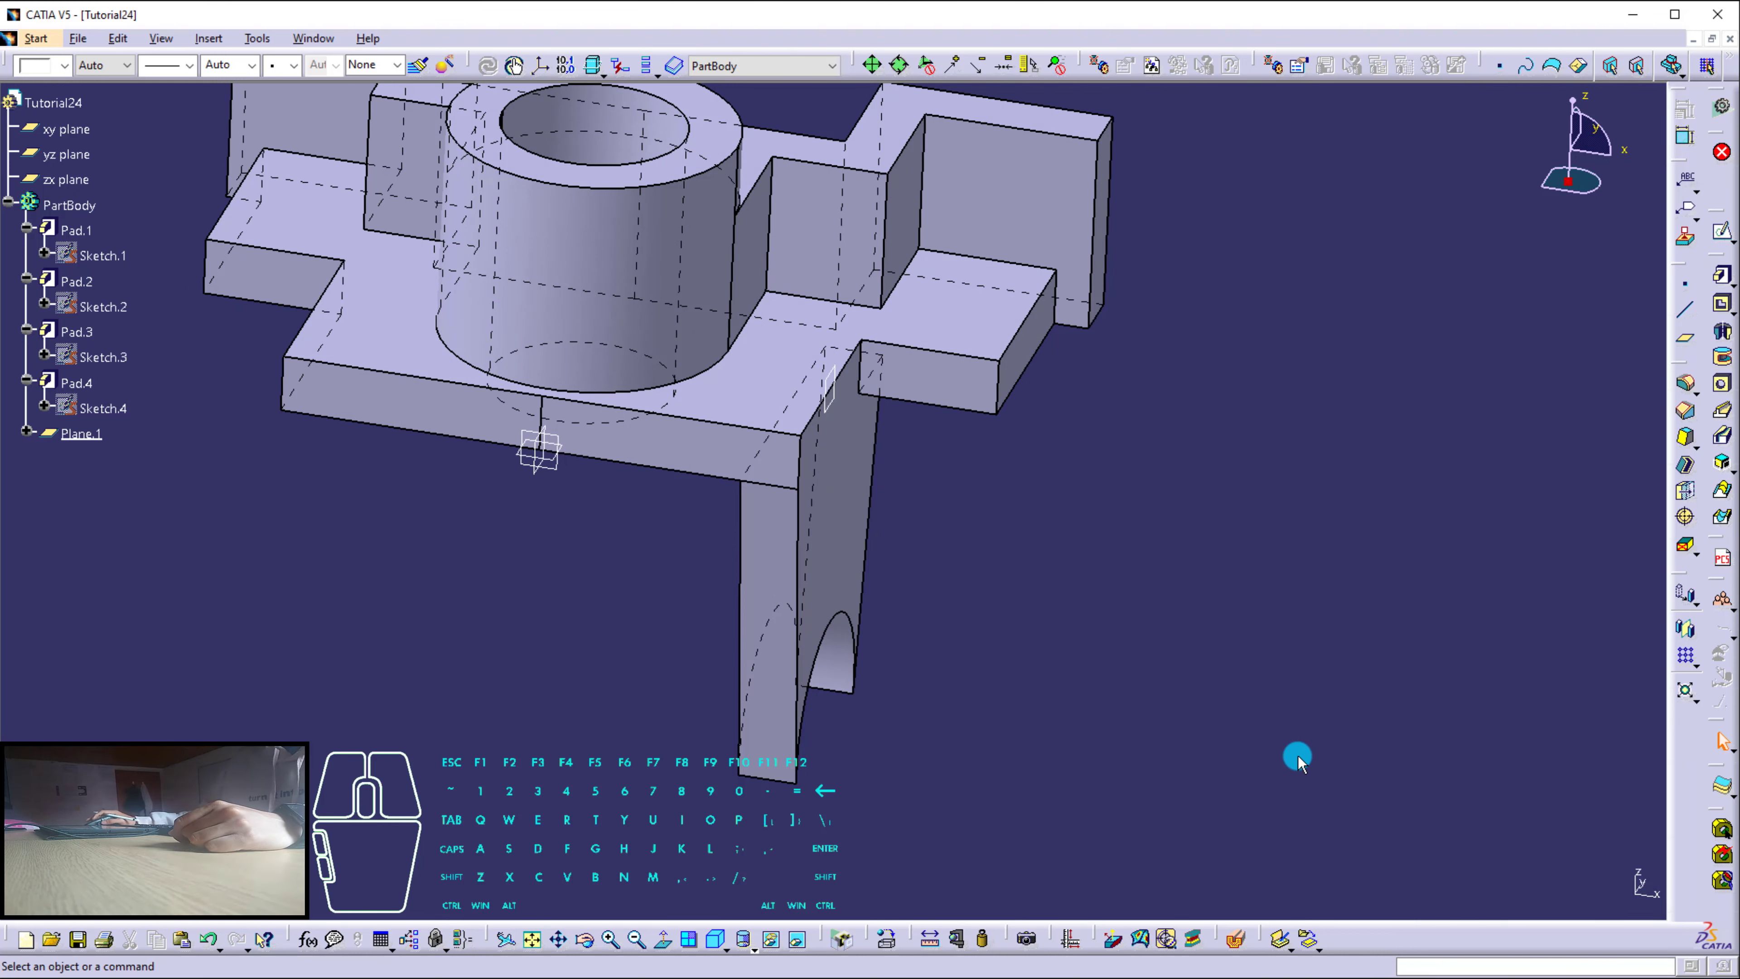
Start a sketch on the new offset plane and project the lug's arc edge into it as construction geometry.
middle_drag(964, 747, 917, 689)
mouse_move(812, 623)
middle_down()
mouse_move(811, 659)
mouse_move(835, 575)
mouse_move(969, 569)
middle_up()
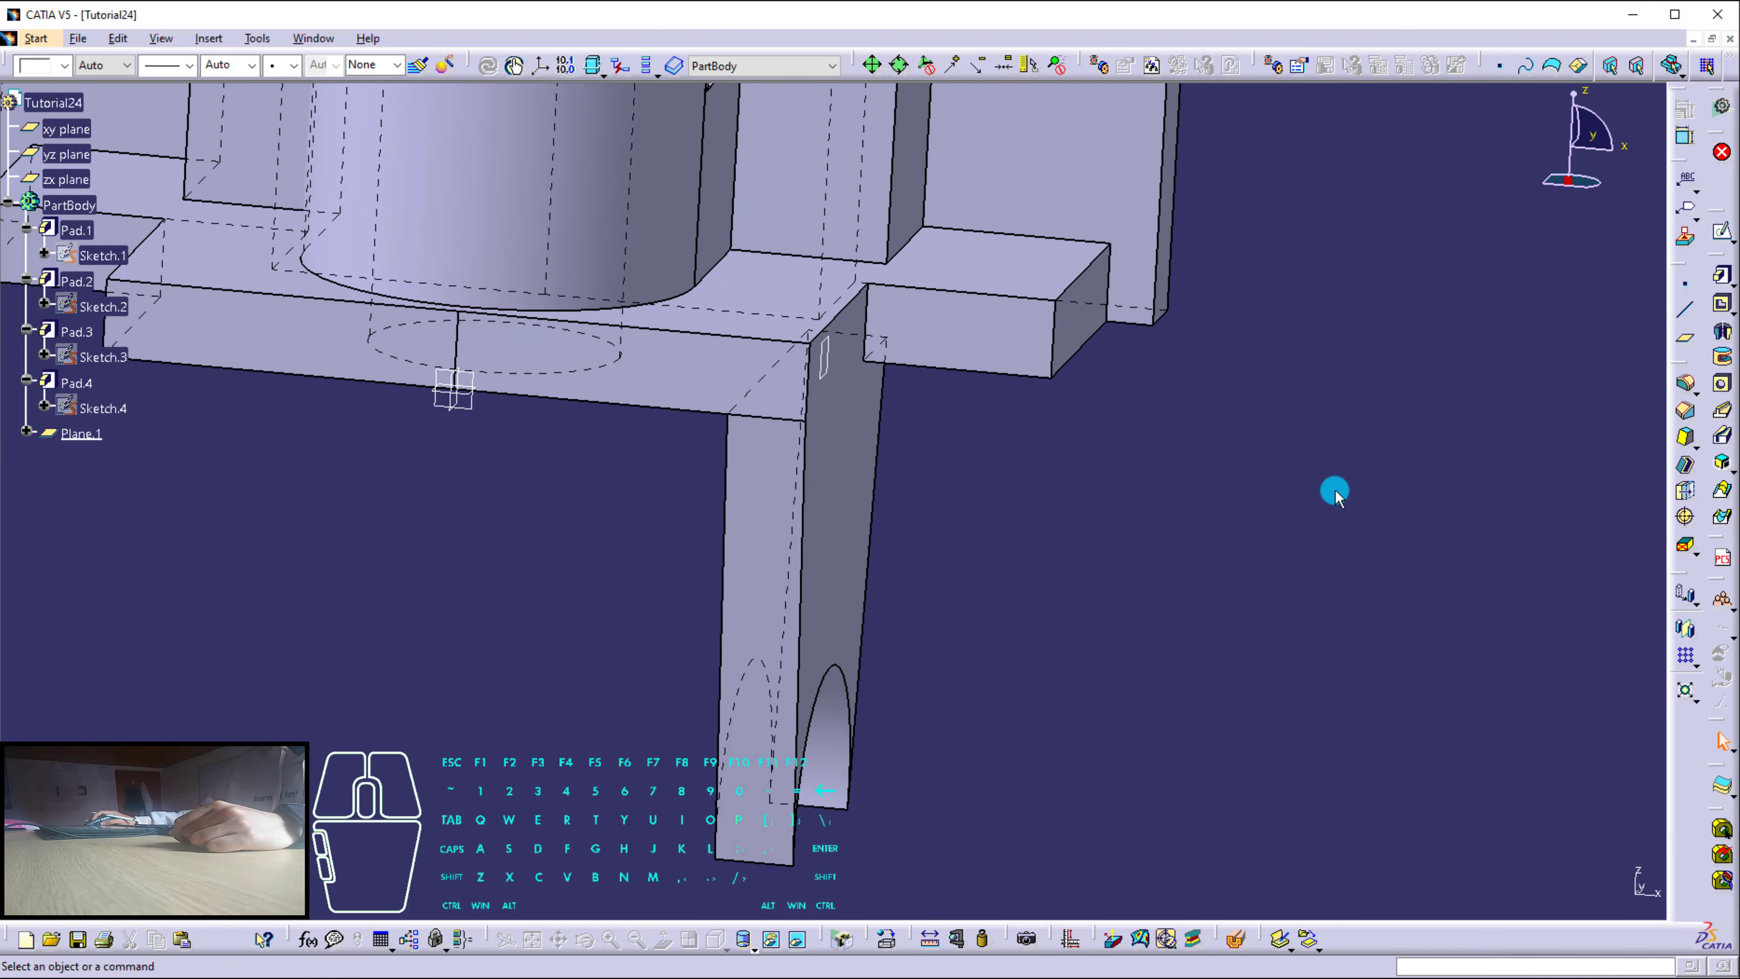
click(1724, 232)
click(829, 371)
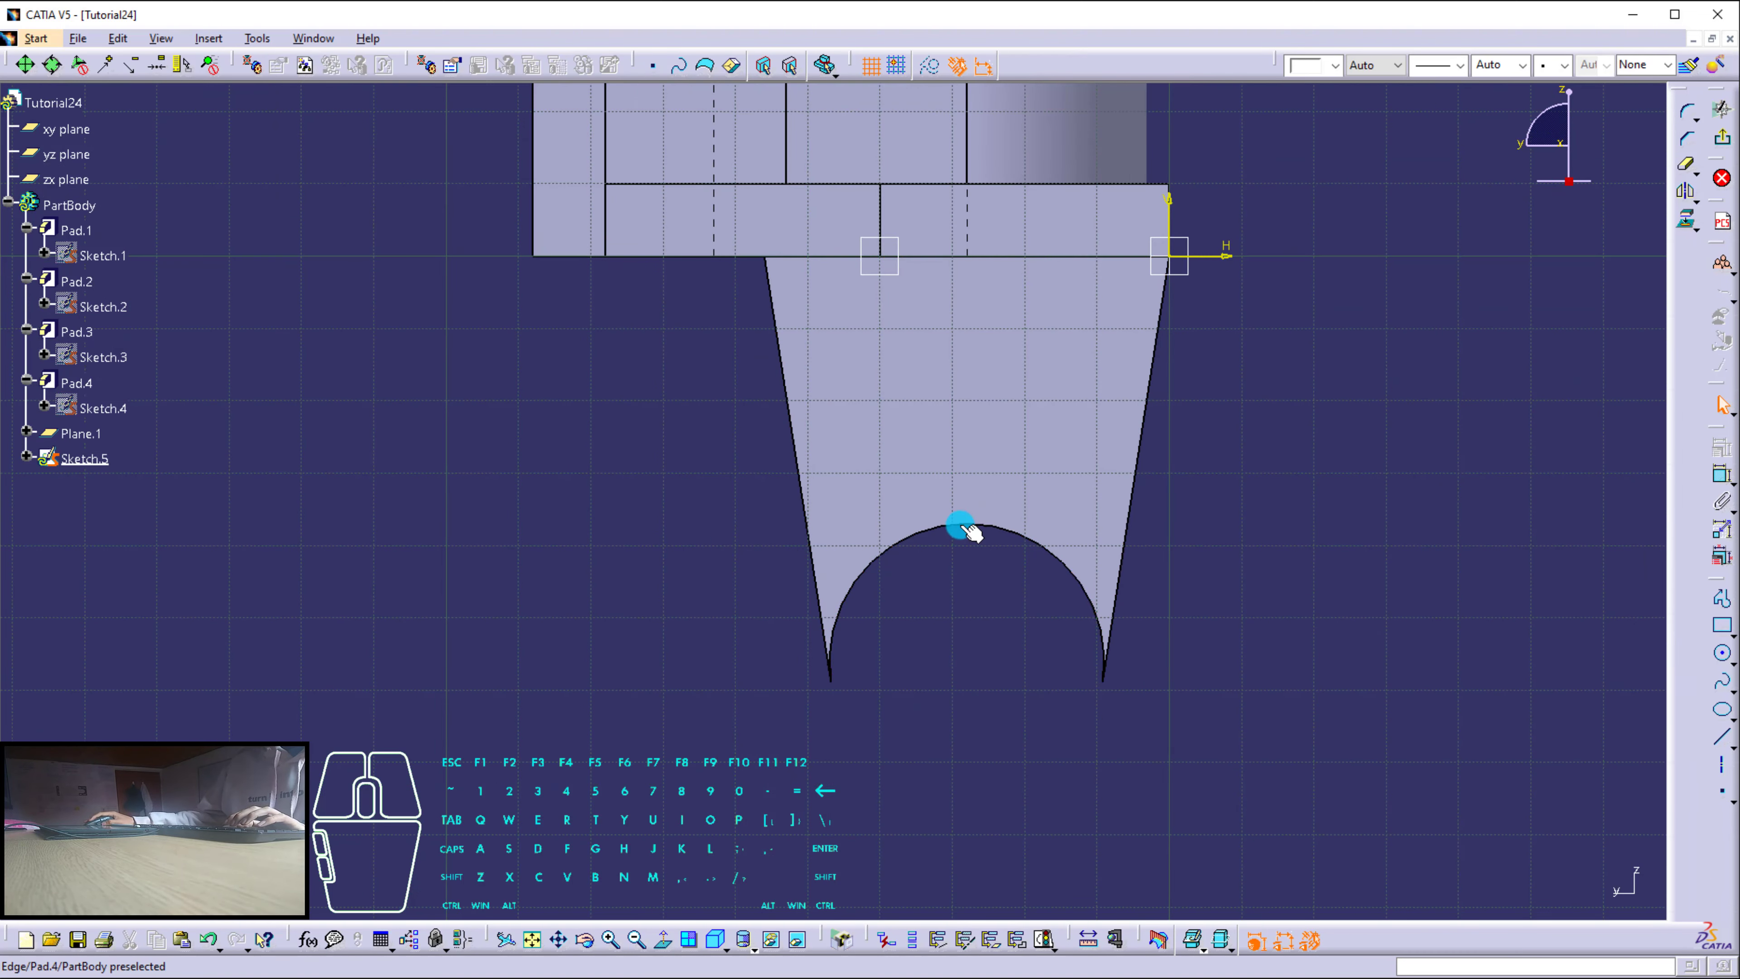
click(963, 527)
click(1686, 226)
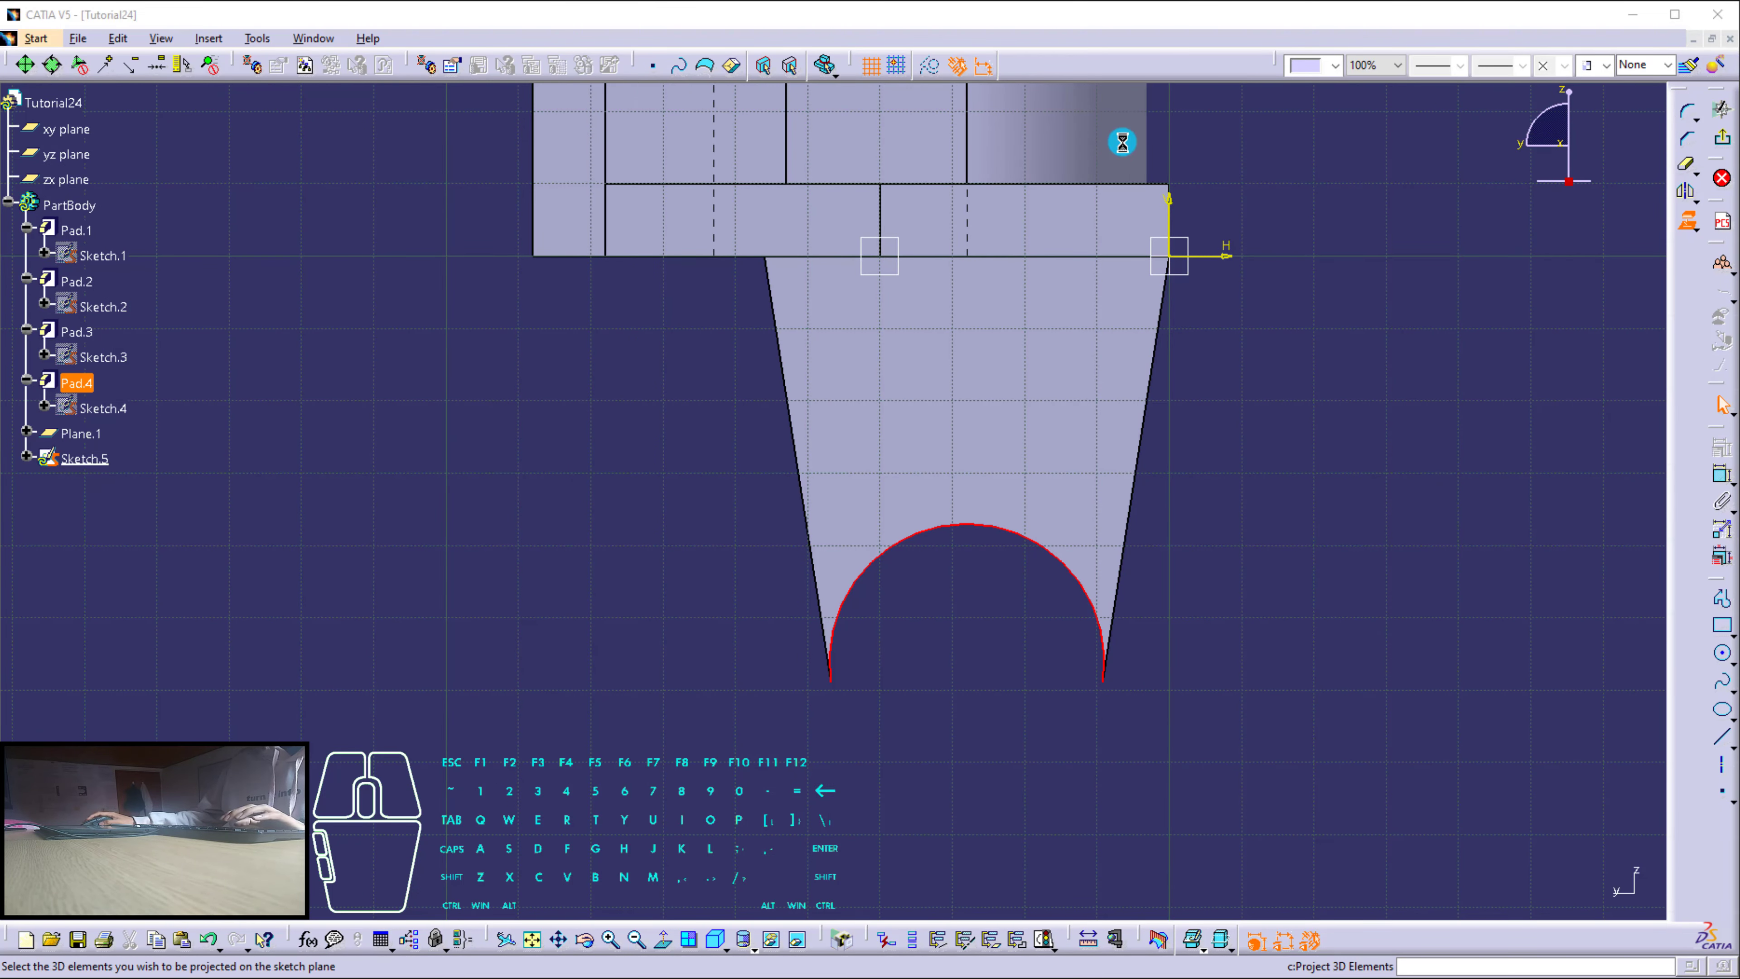
click(1548, 887)
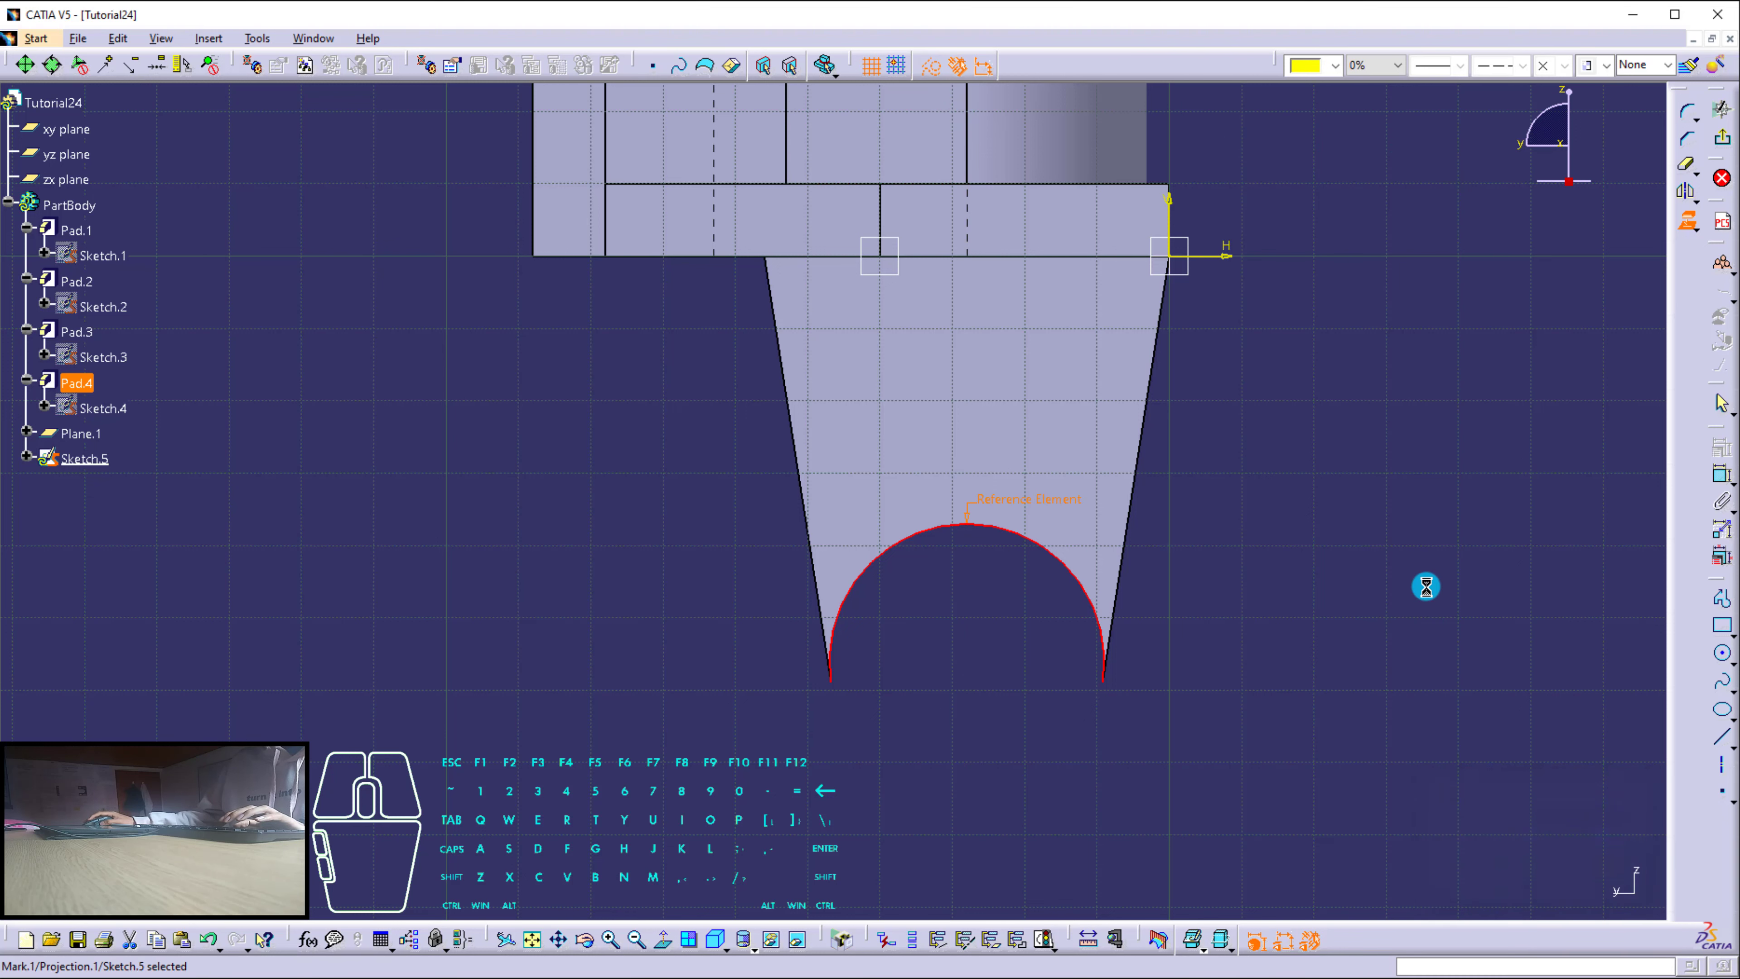
Draw a full circle centred on the projected arc and coincident with it, and convert it to standard geometry.
click(1722, 654)
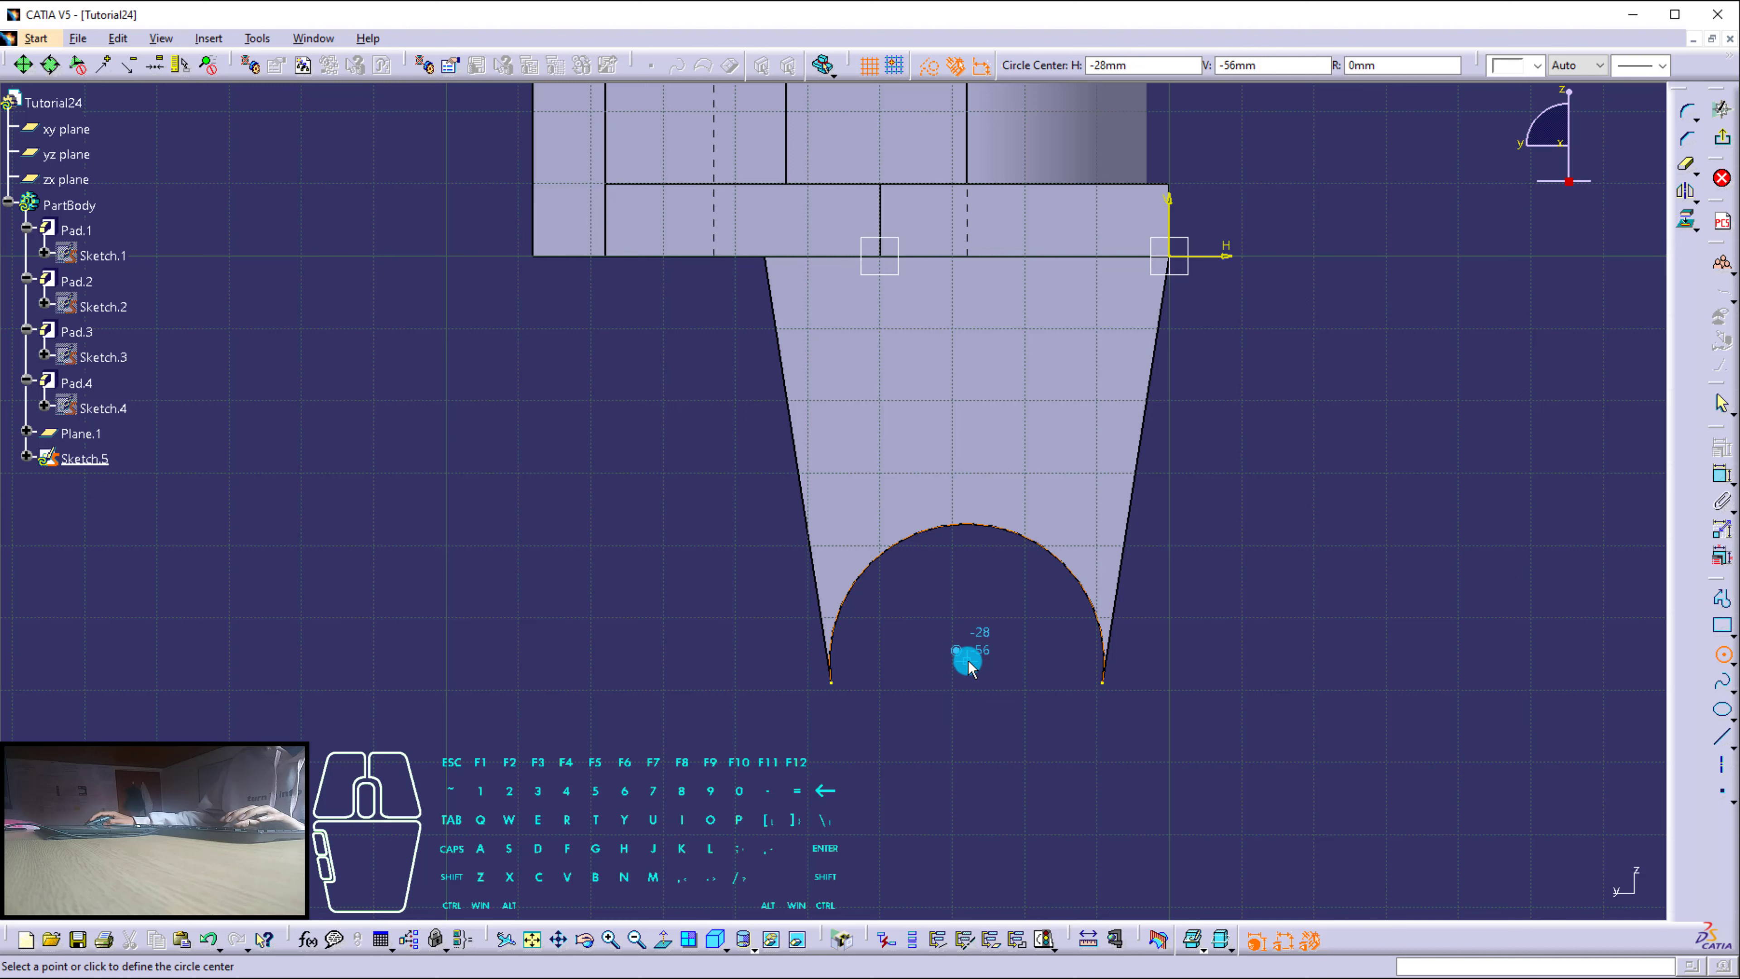
click(968, 661)
click(1054, 555)
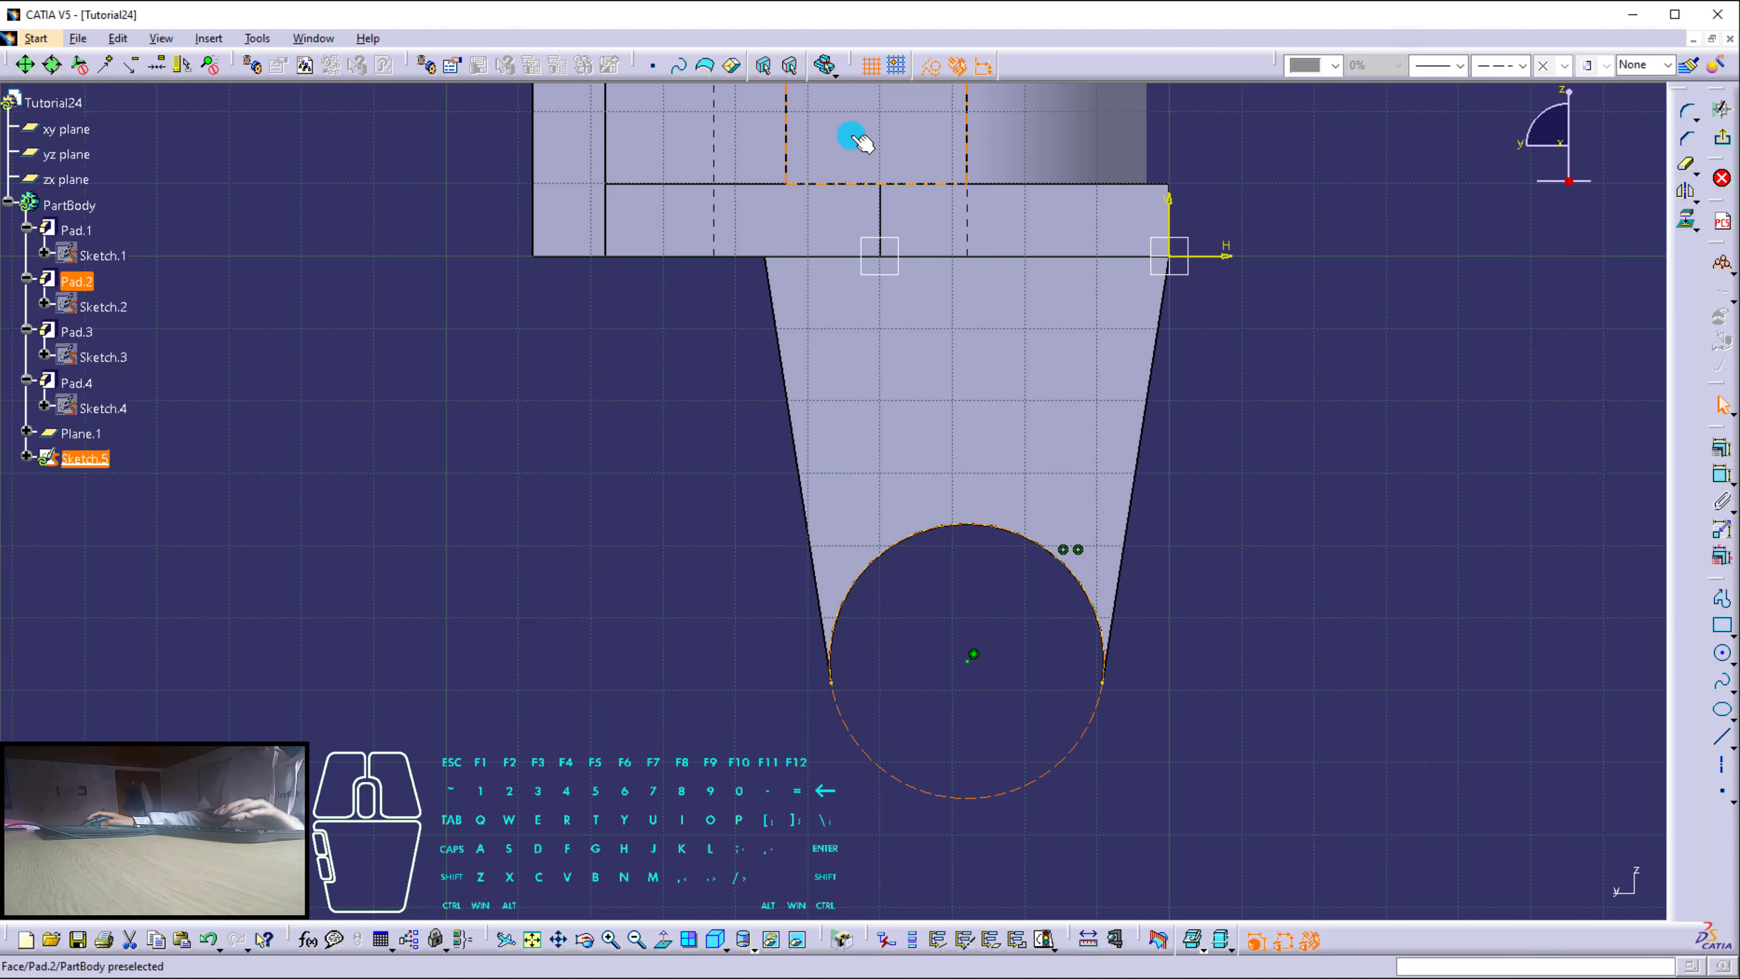
click(926, 66)
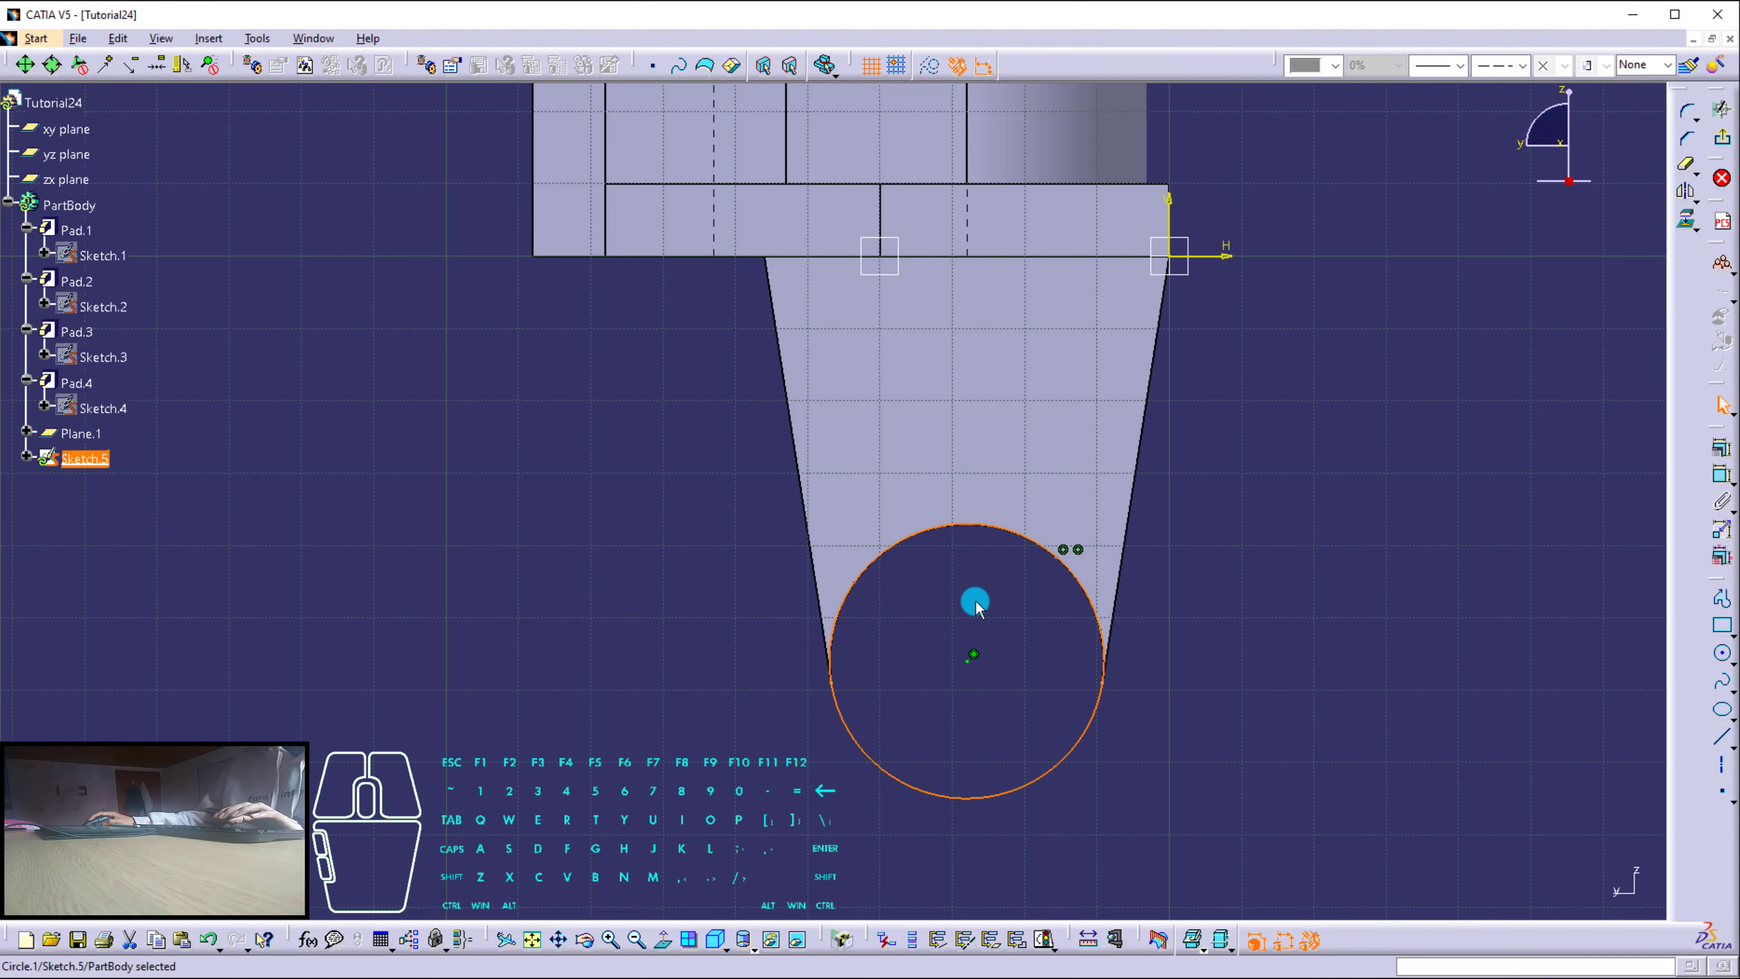
click(965, 582)
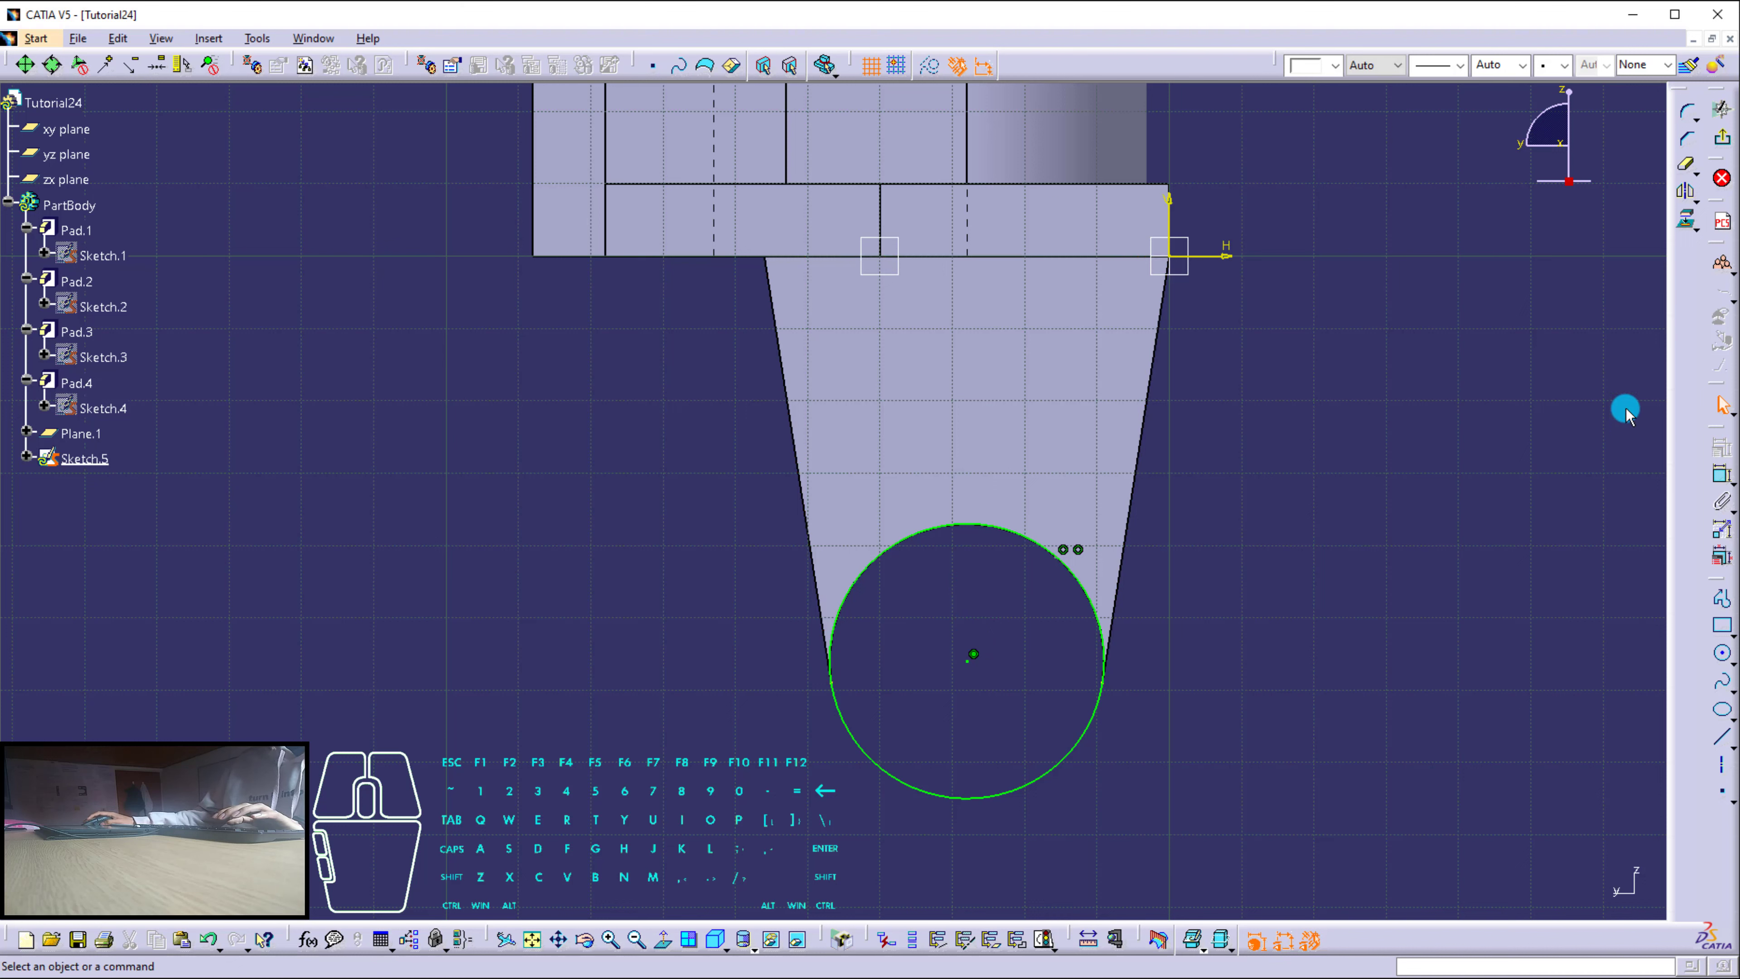
Draw a smaller concentric circle inside the outer circle and dimension its diameter to 20 mm.
click(1723, 653)
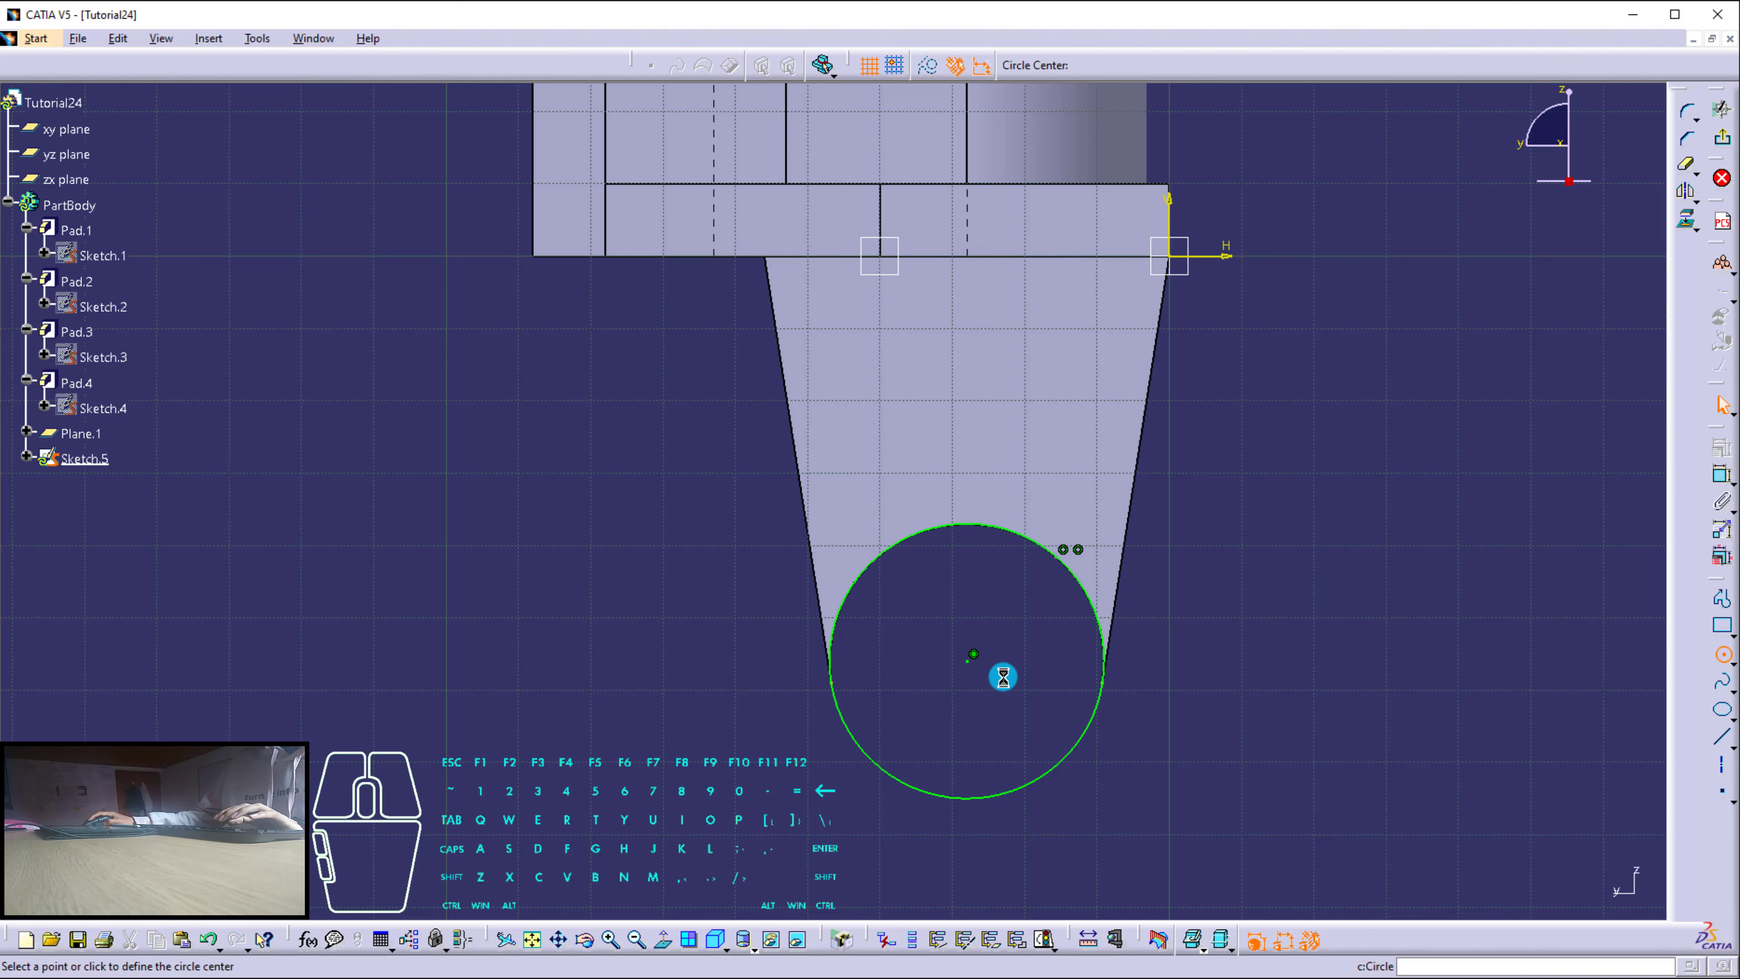
click(967, 661)
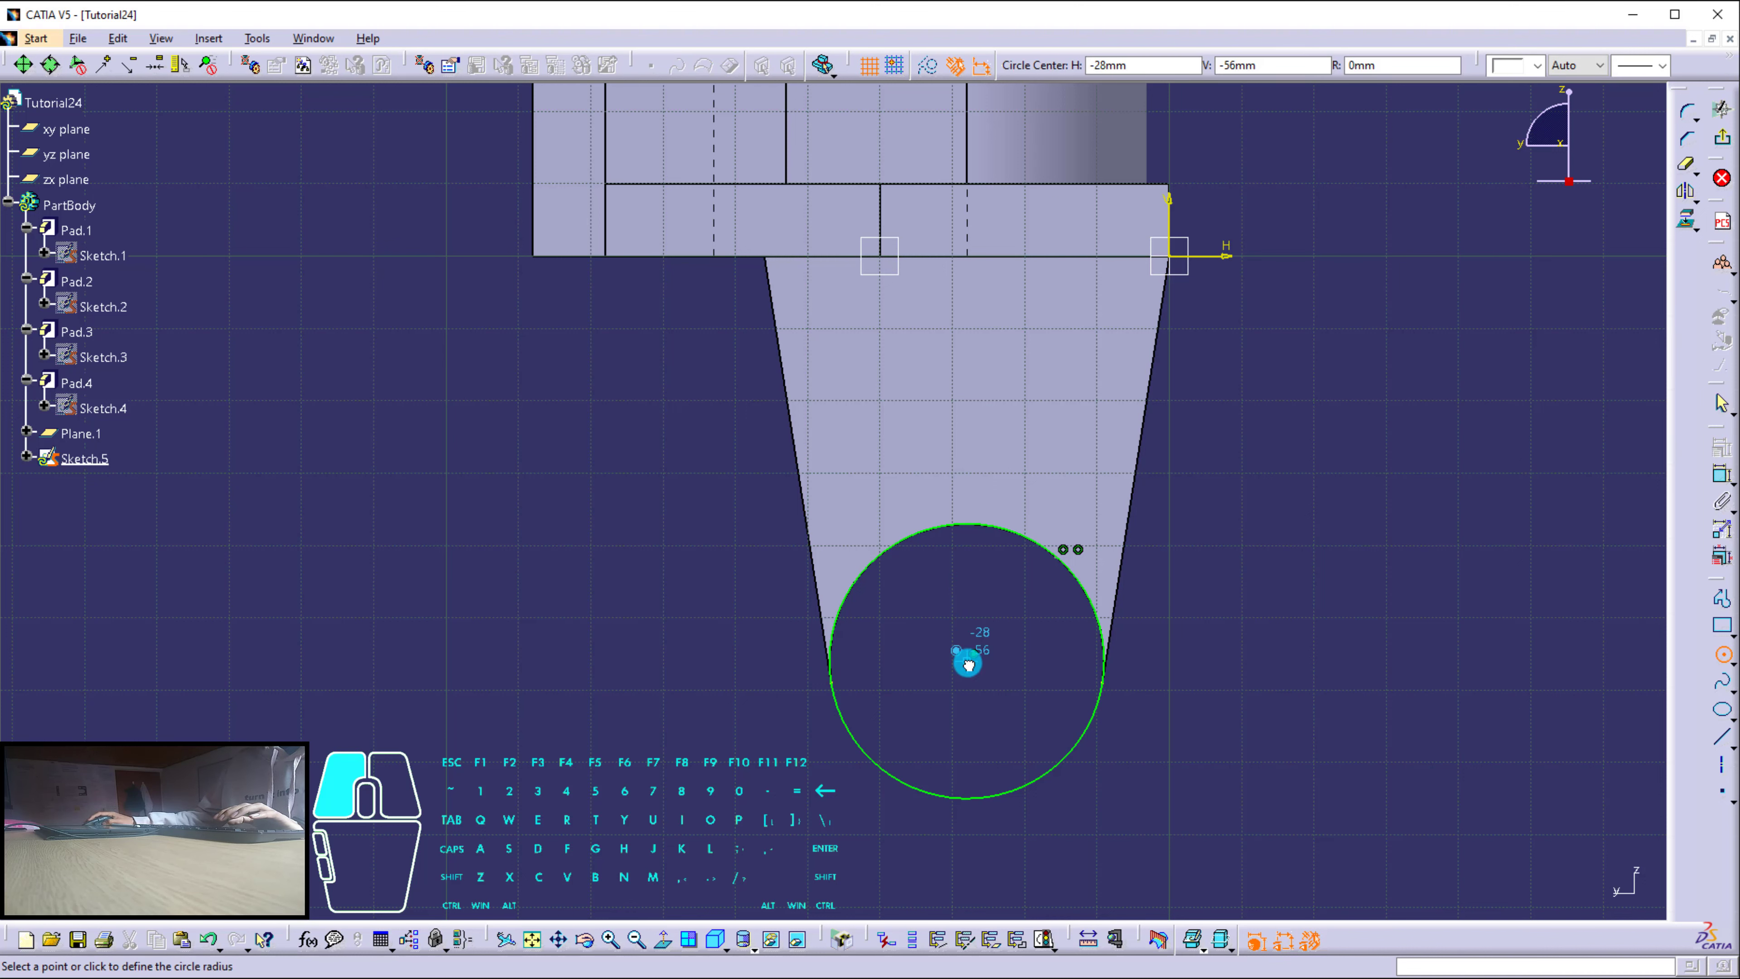
click(1013, 615)
click(1722, 474)
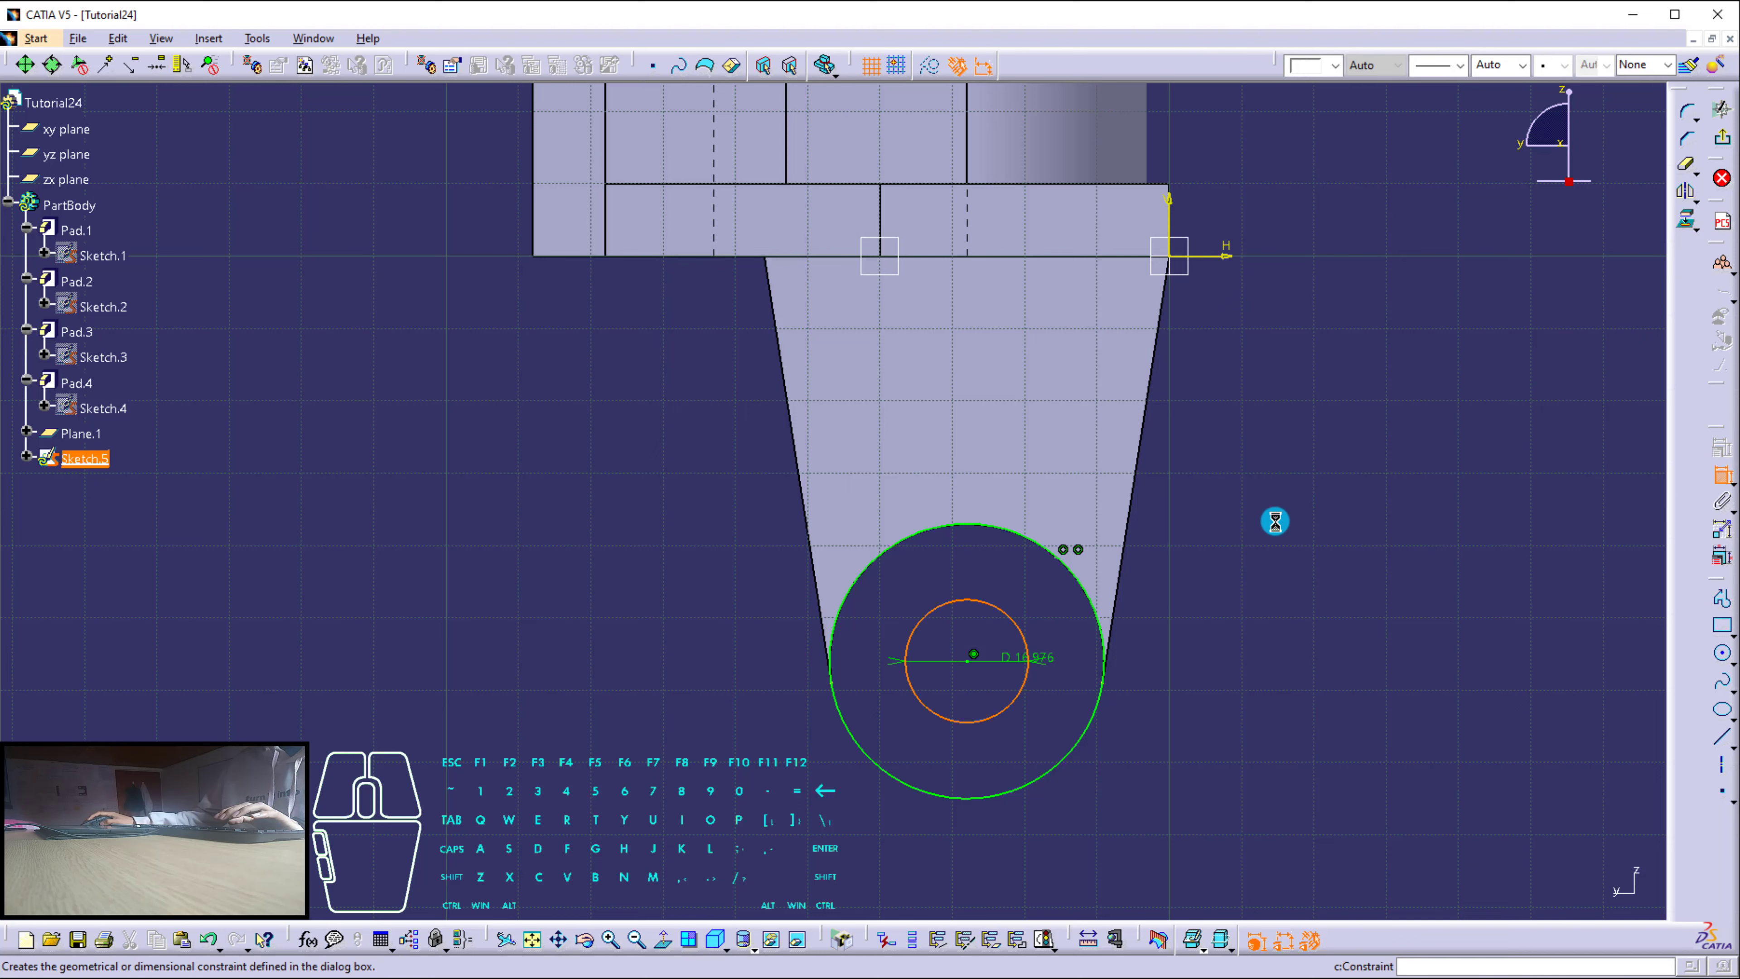
click(1276, 520)
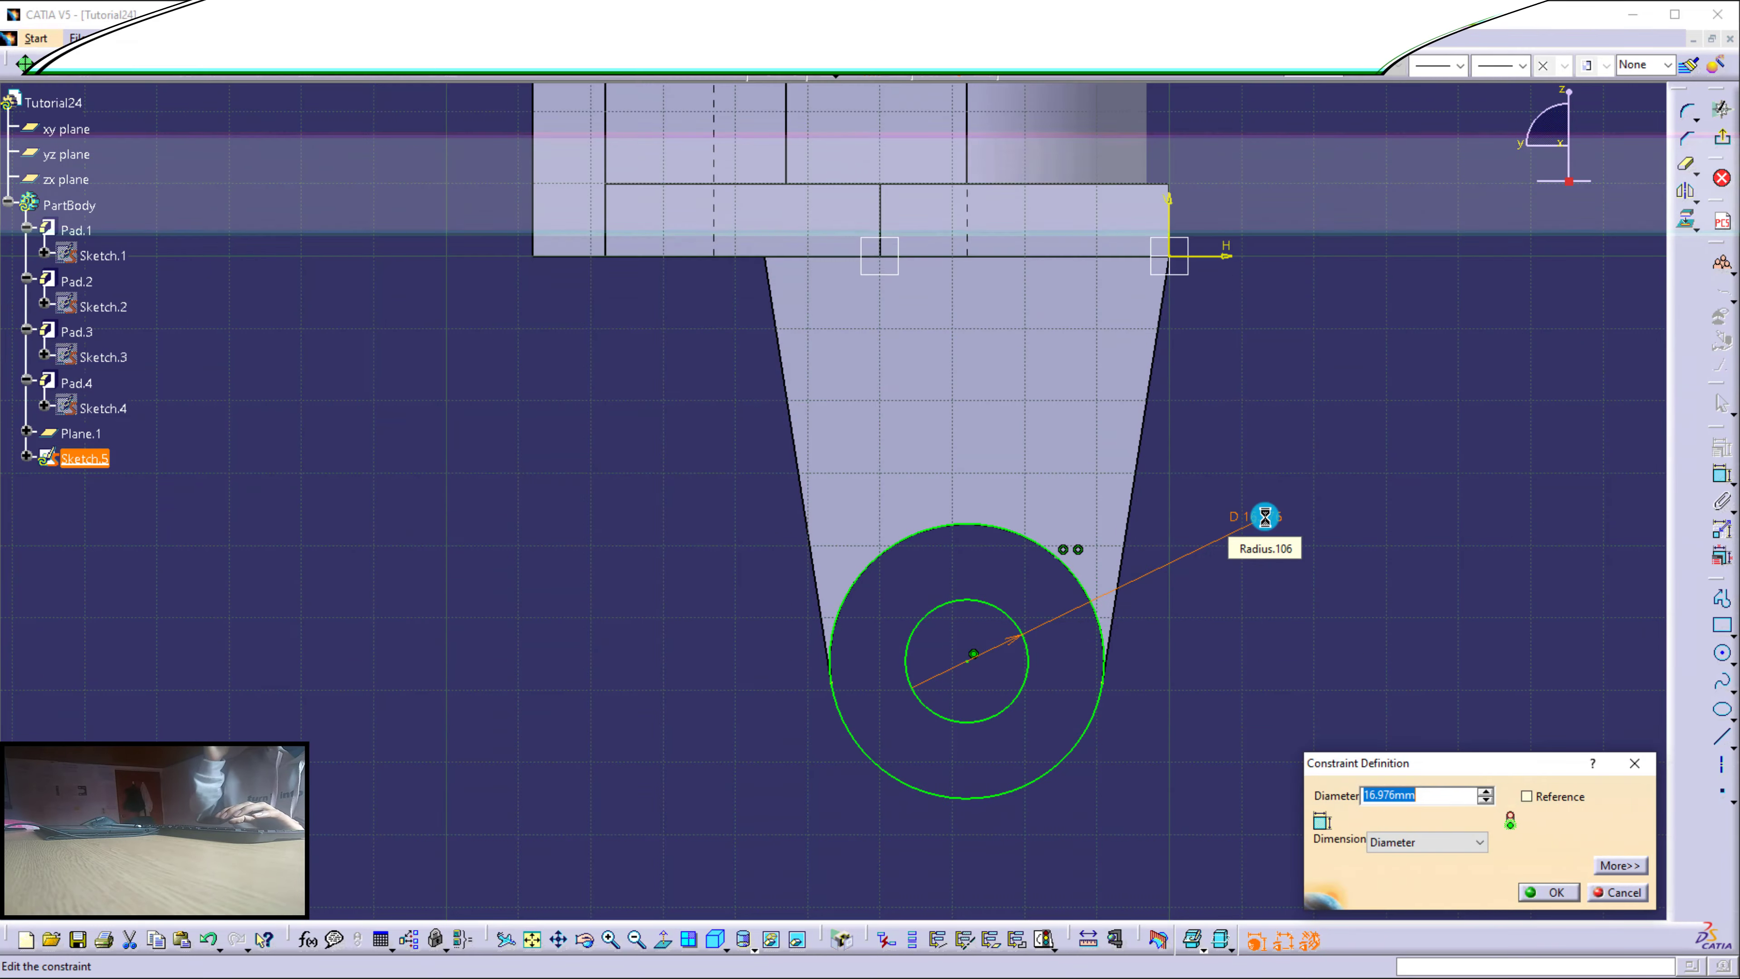
text(20)
key(Return)
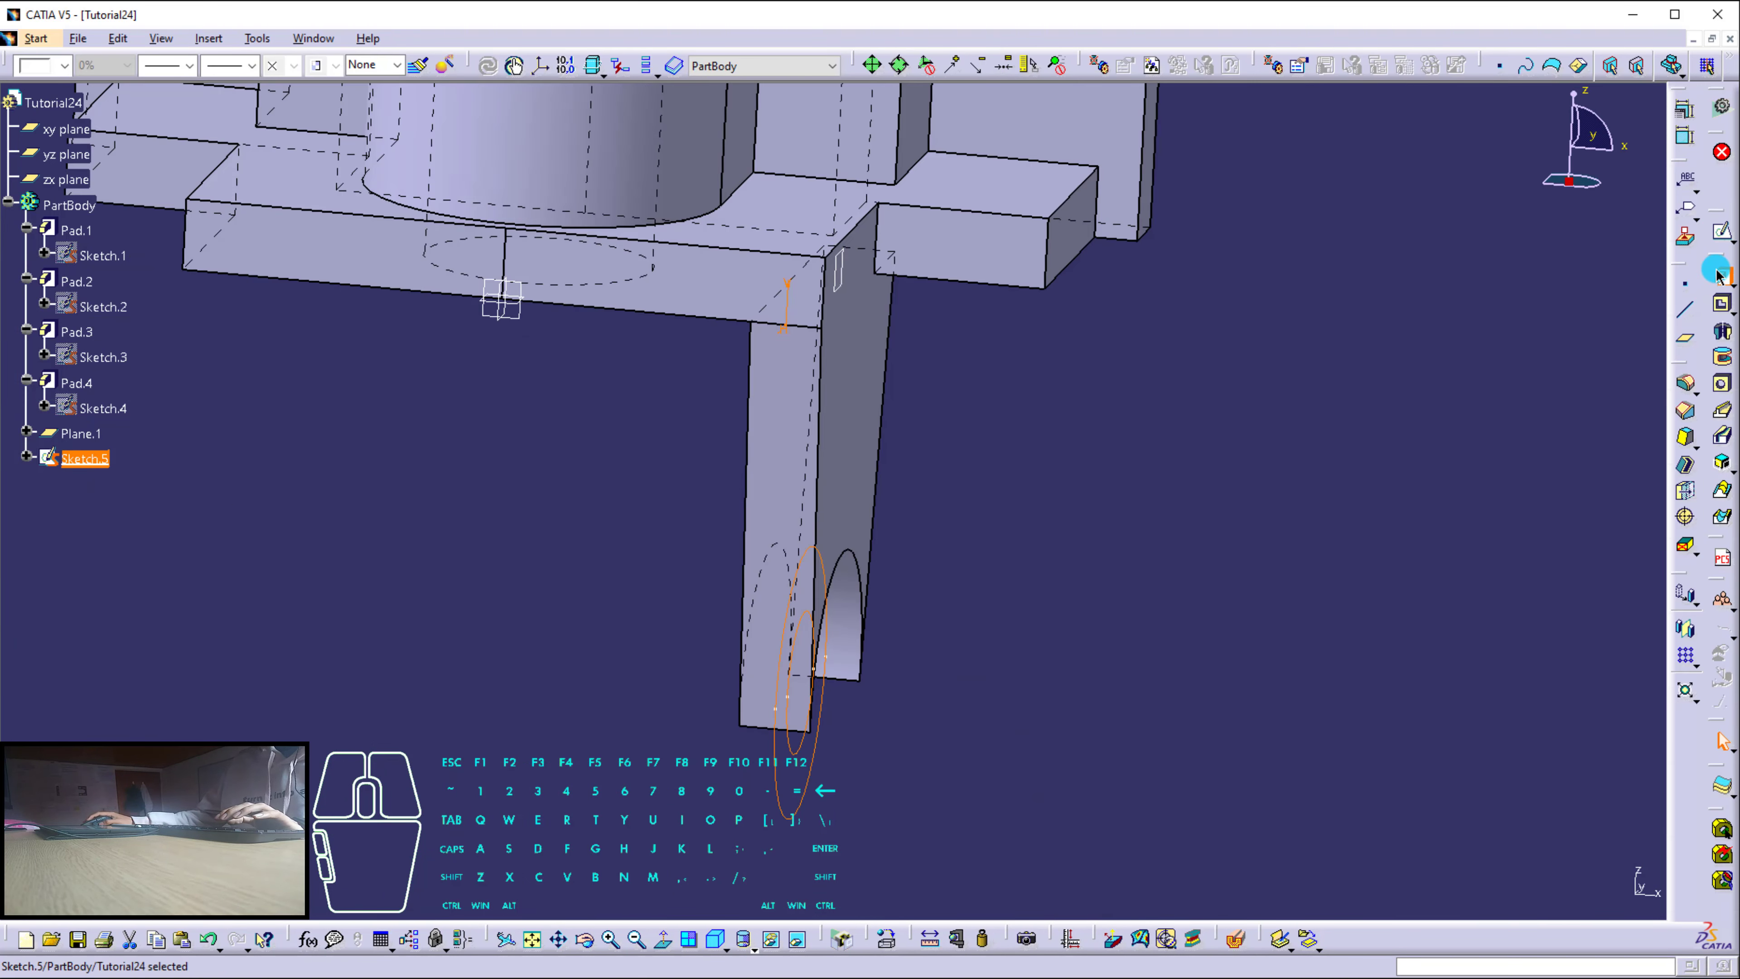
Extrude the concentric-circle sketch as a pad with mirrored extent and a length of 8 mm to form the lug's end boss.
click(1720, 274)
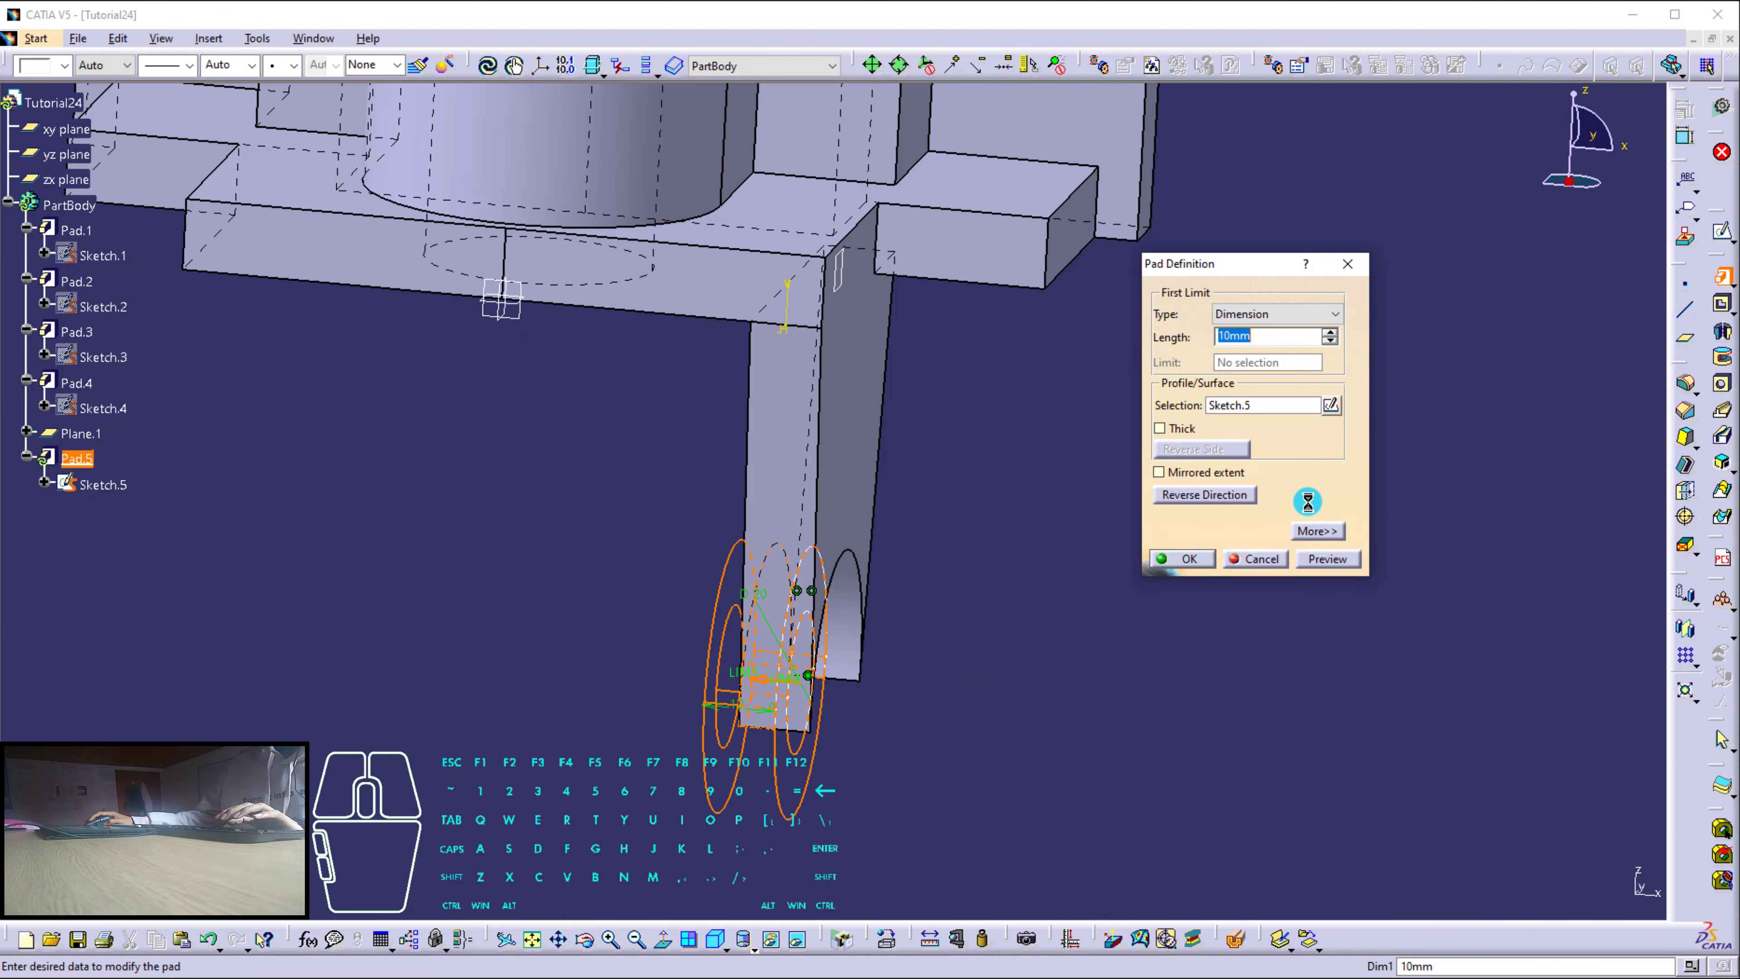
click(1214, 479)
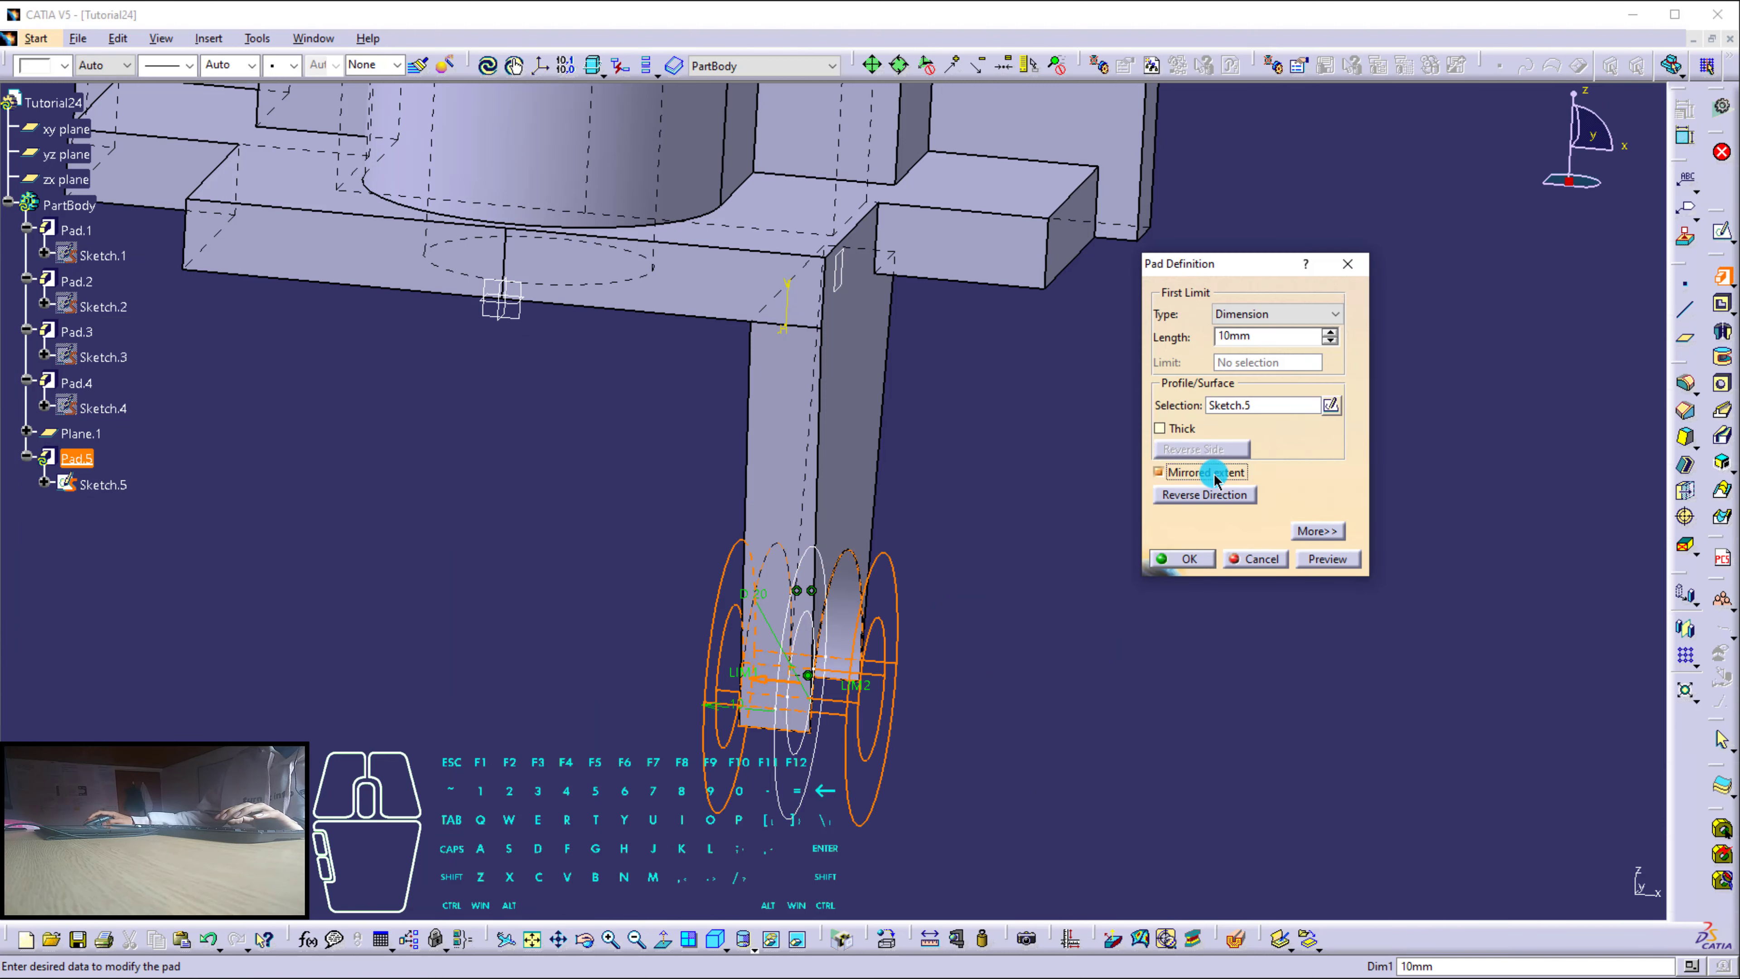
click(1277, 333)
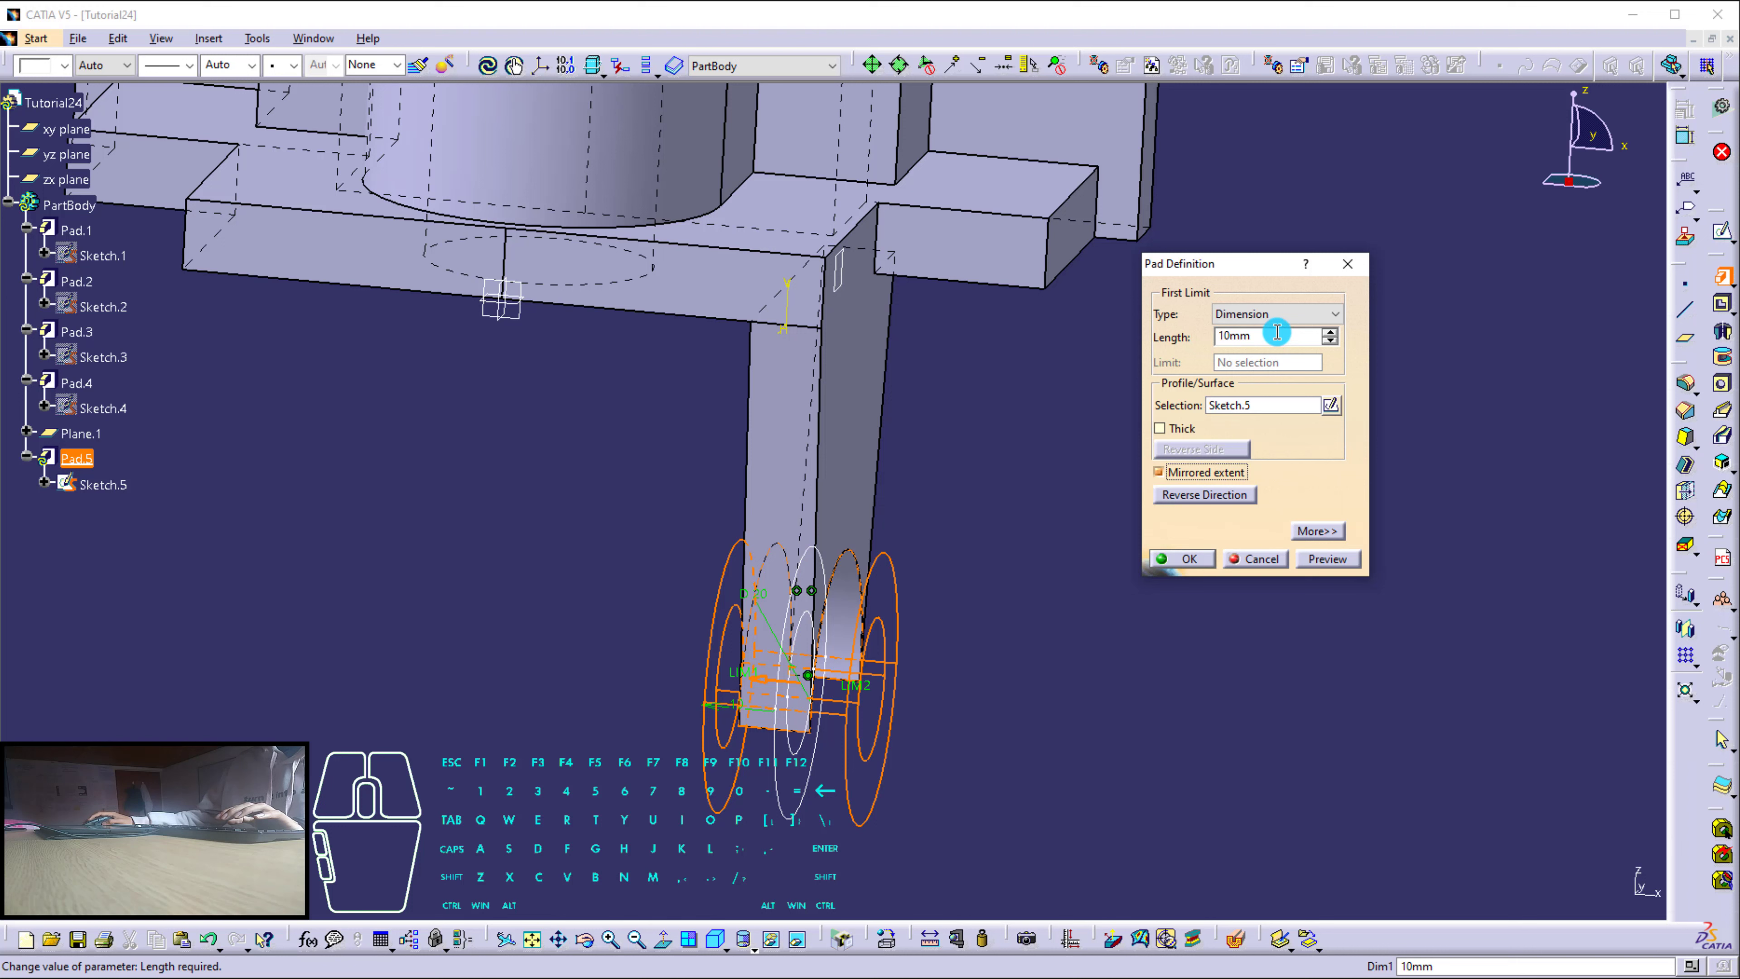
click(967, 617)
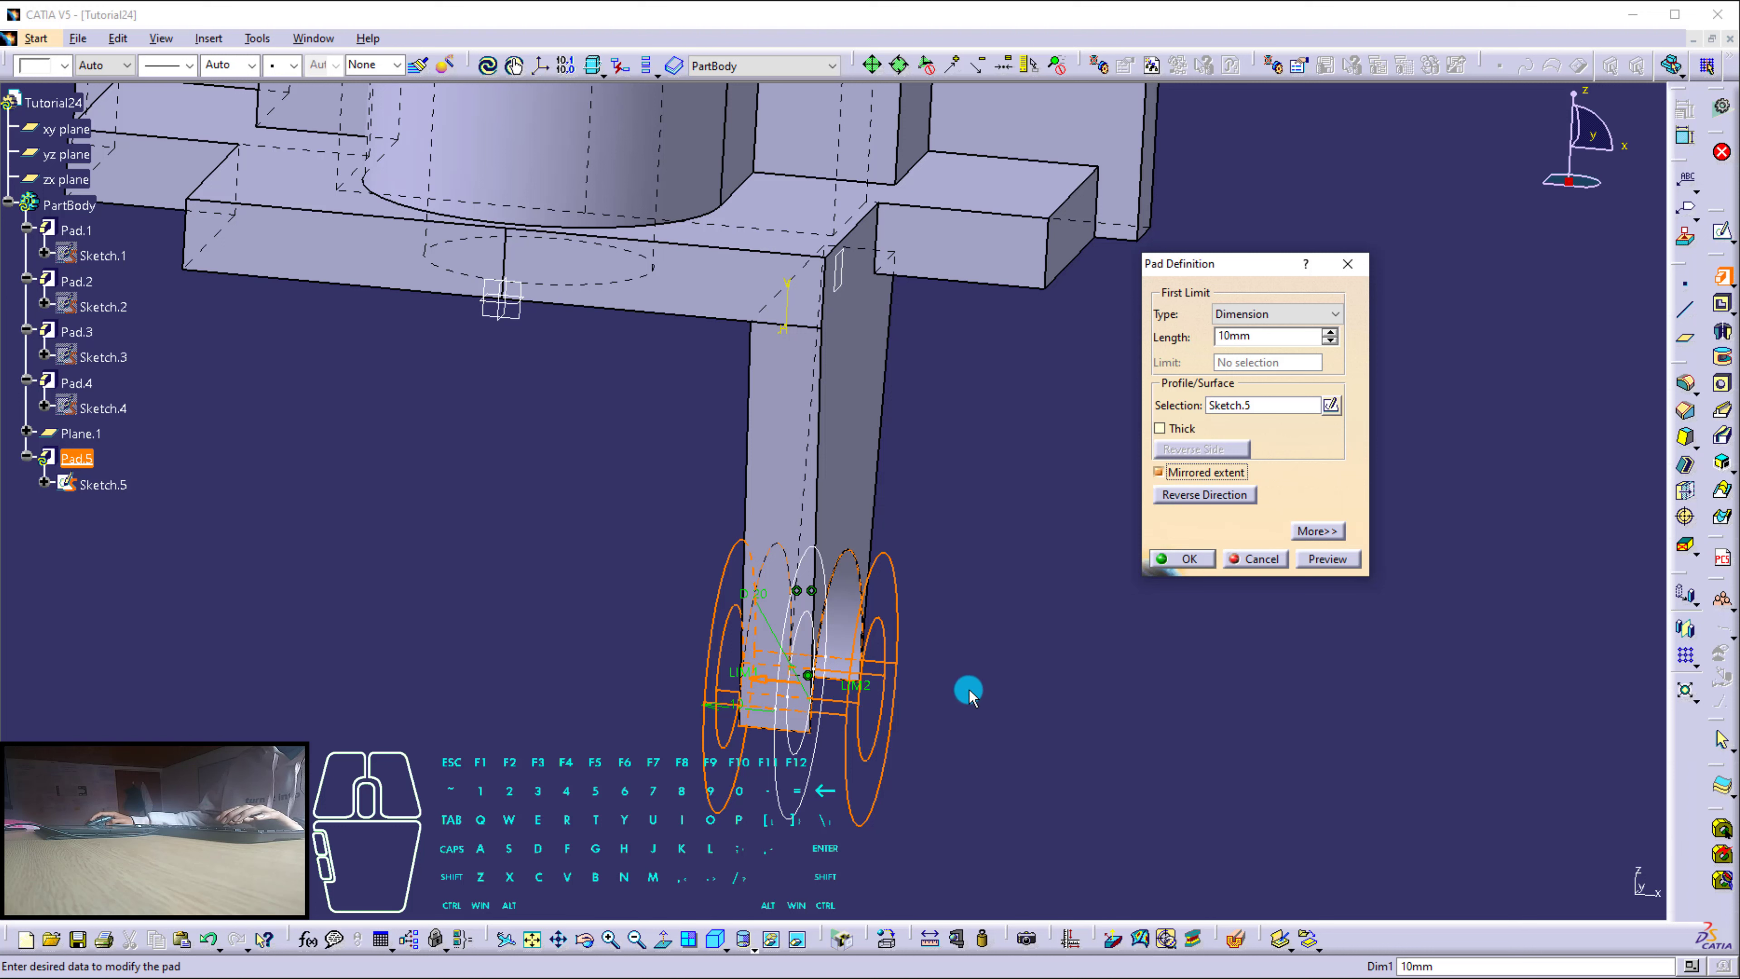
double_click(1298, 337)
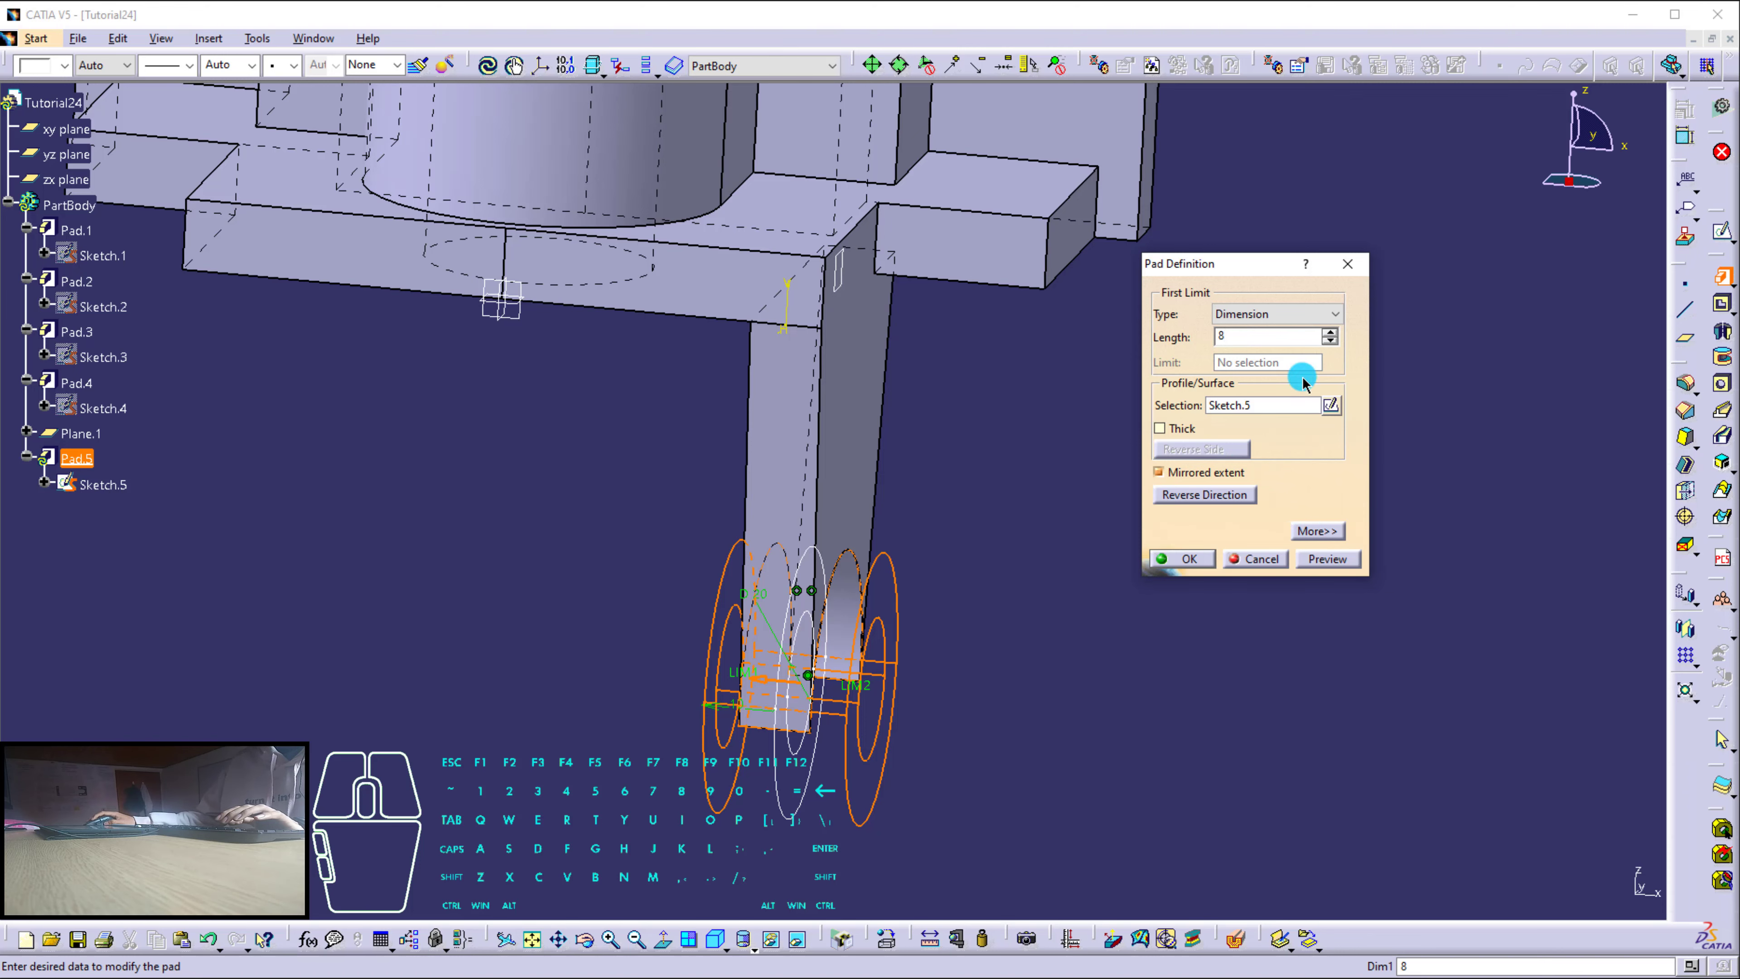
click(1293, 337)
click(1293, 338)
click(1265, 405)
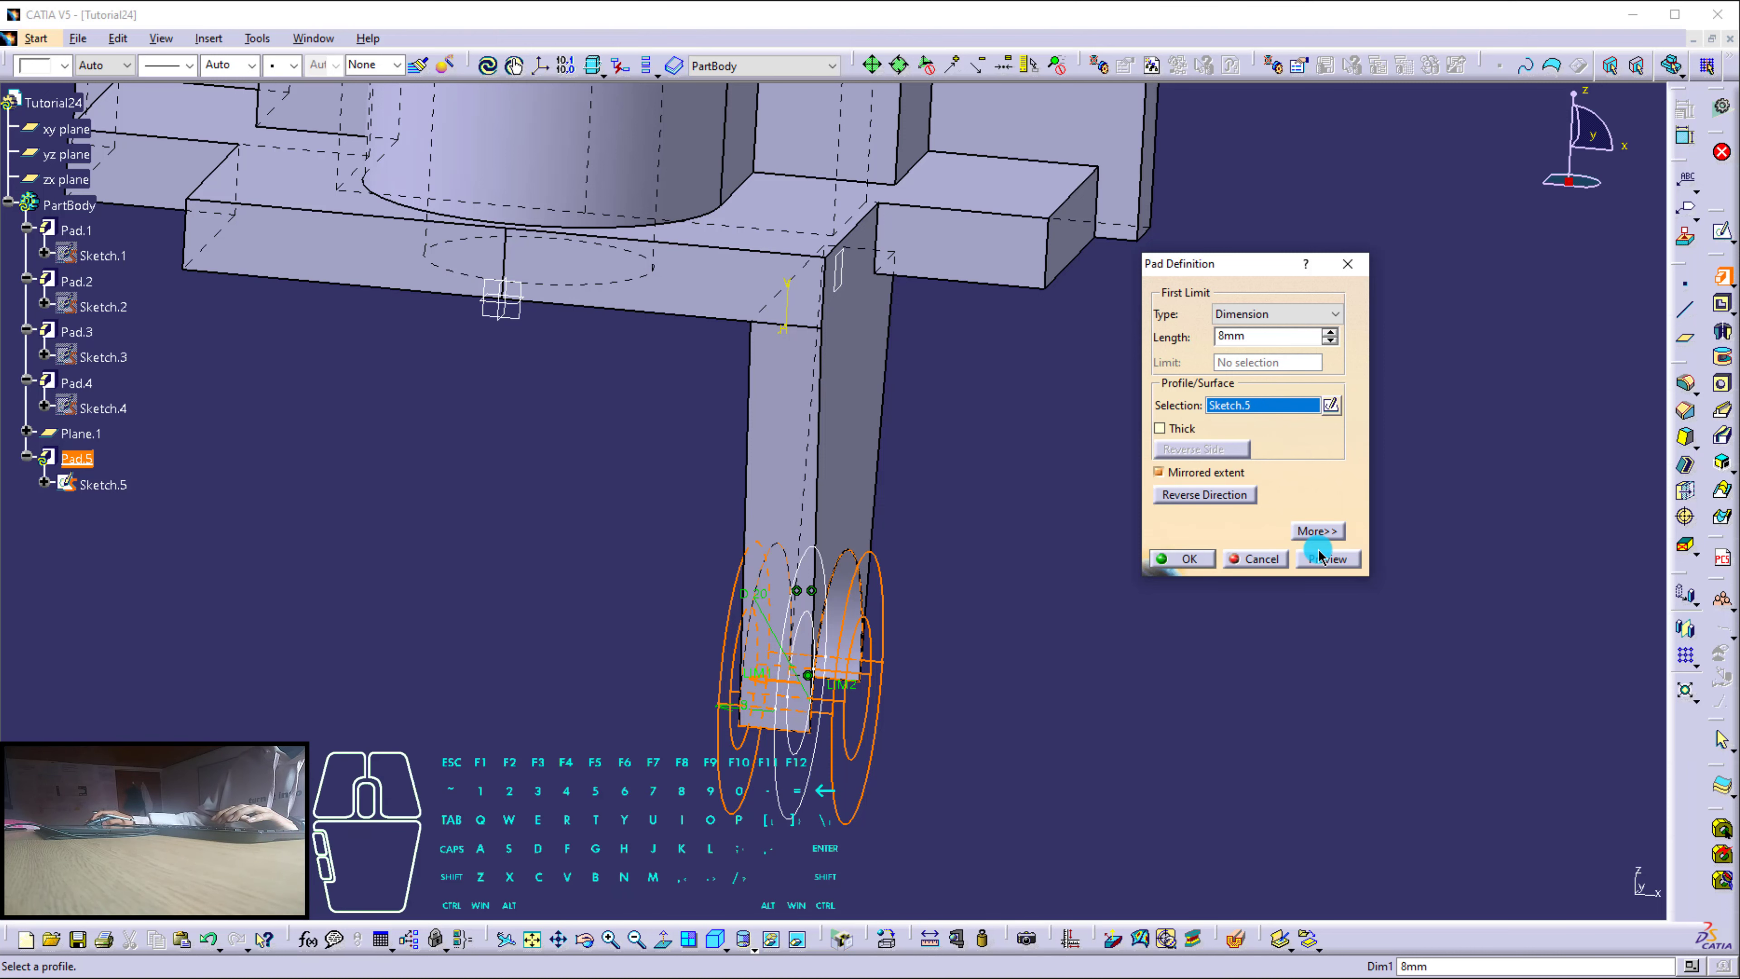
click(1319, 555)
click(1185, 559)
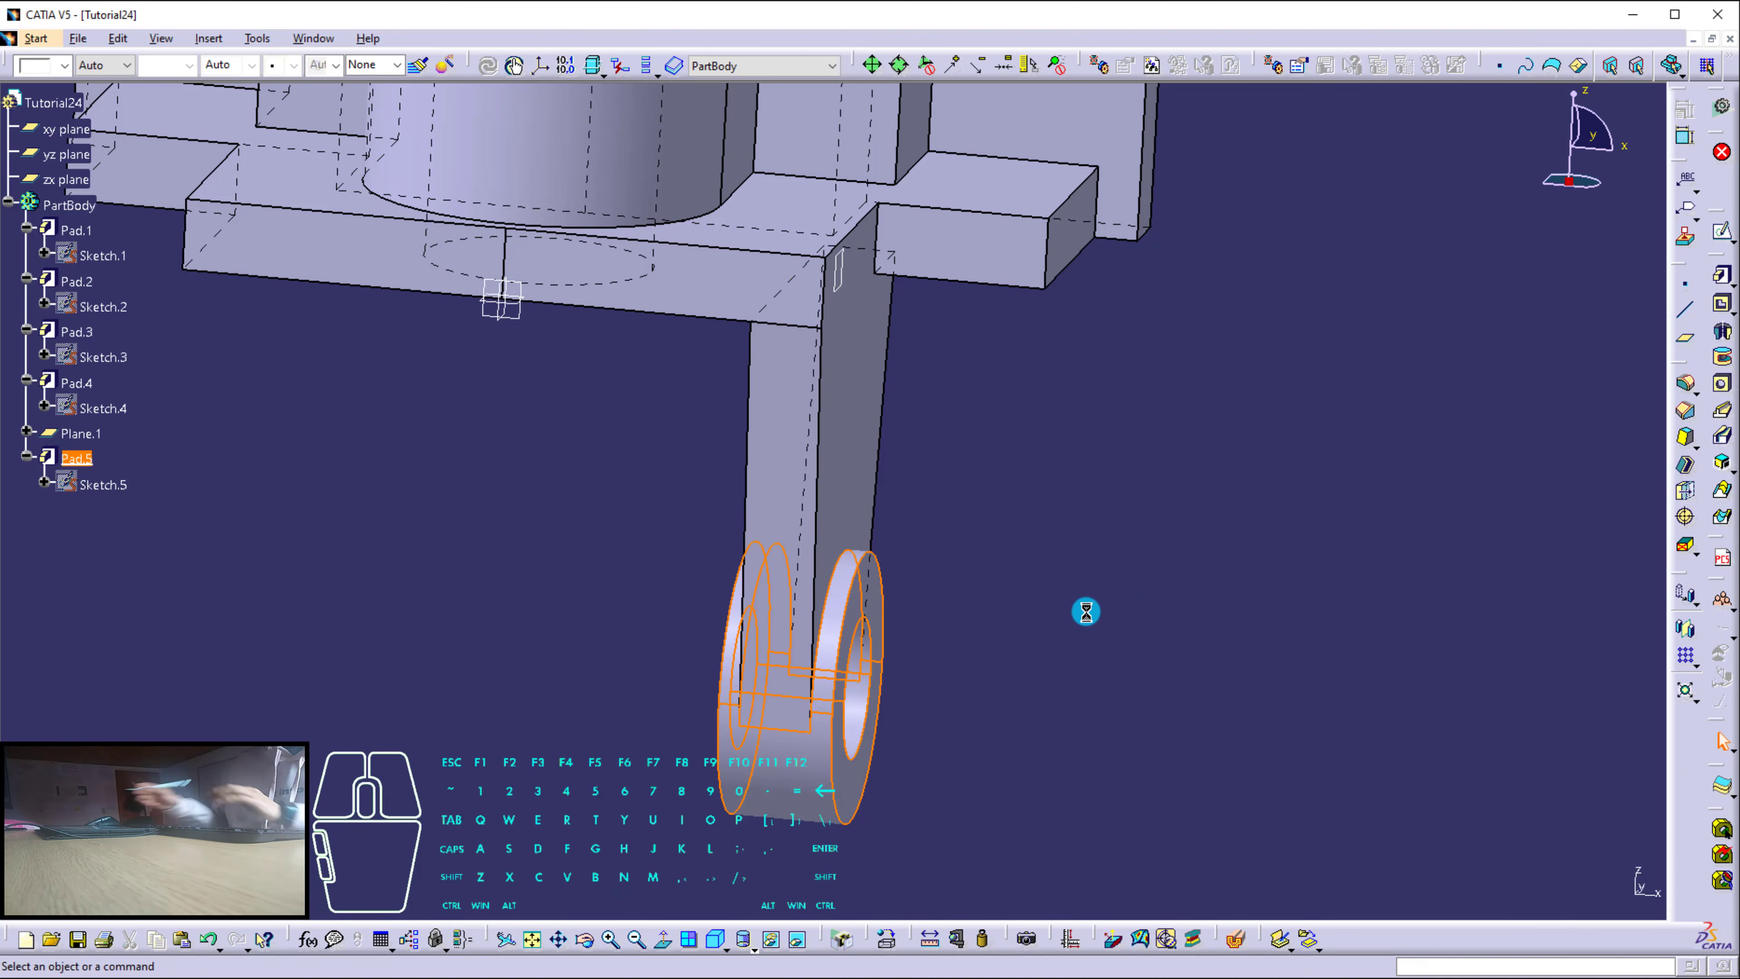
Mirror the lug and its end boss (Pad.4 and Pad.5) across the yz plane.
middle_drag(1112, 414, 935, 485)
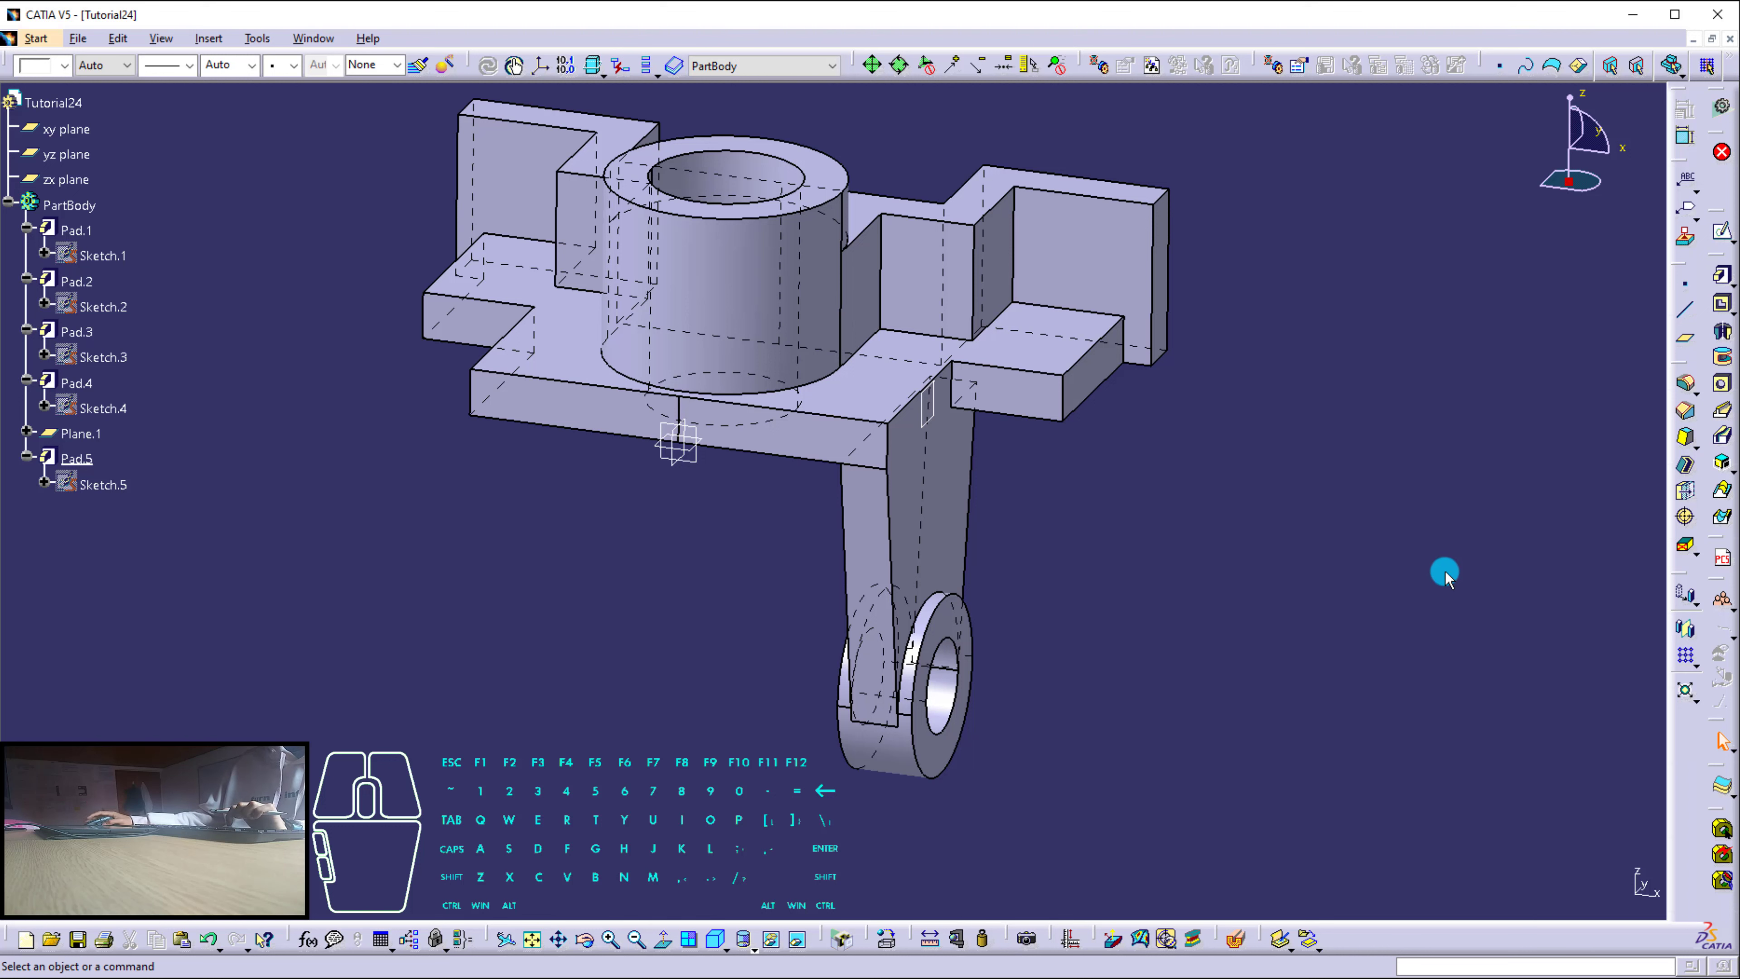
click(1685, 627)
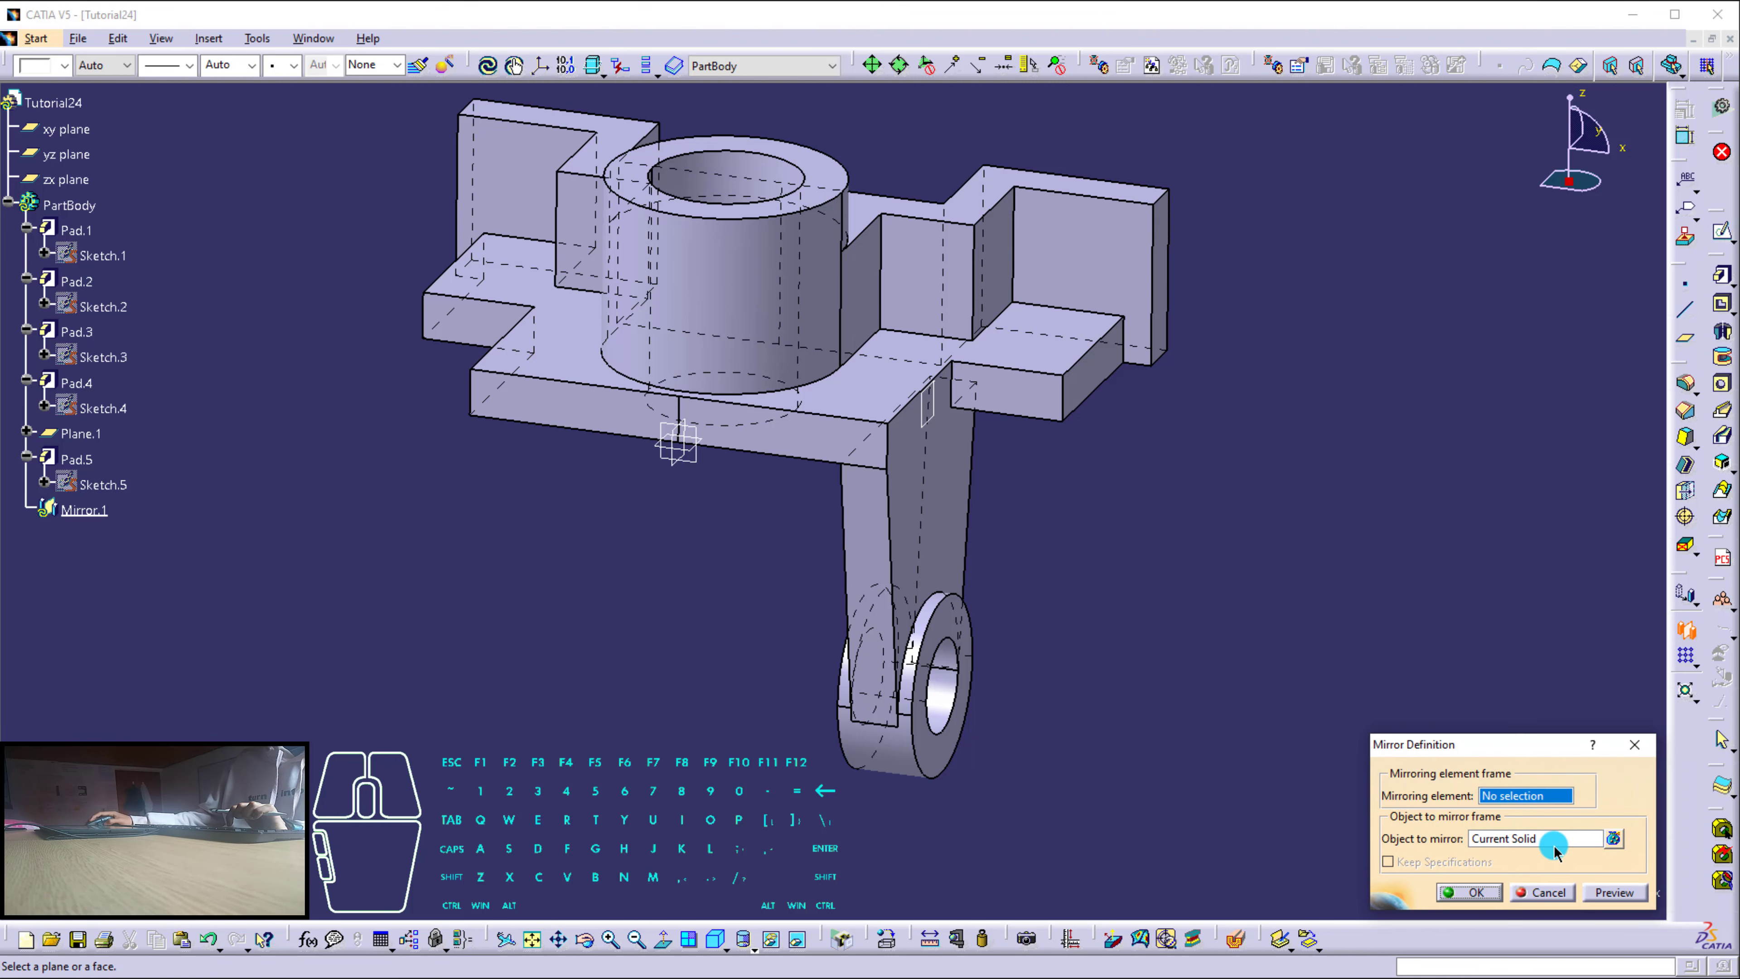
click(1553, 847)
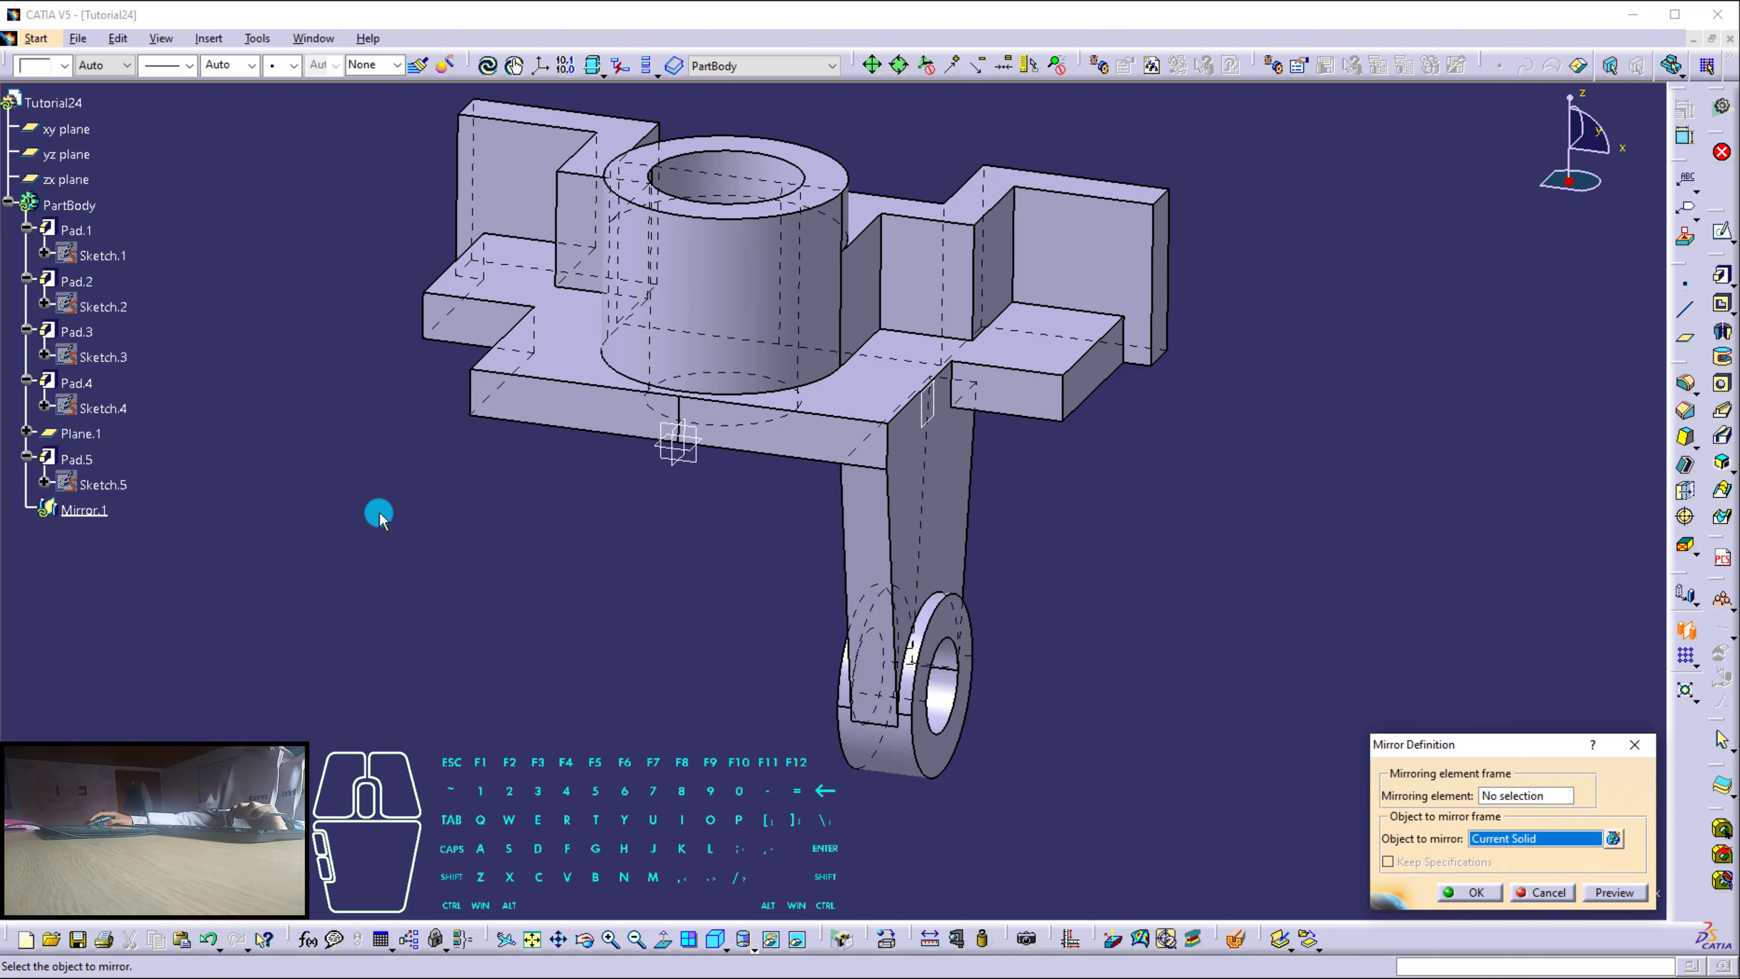
click(82, 458)
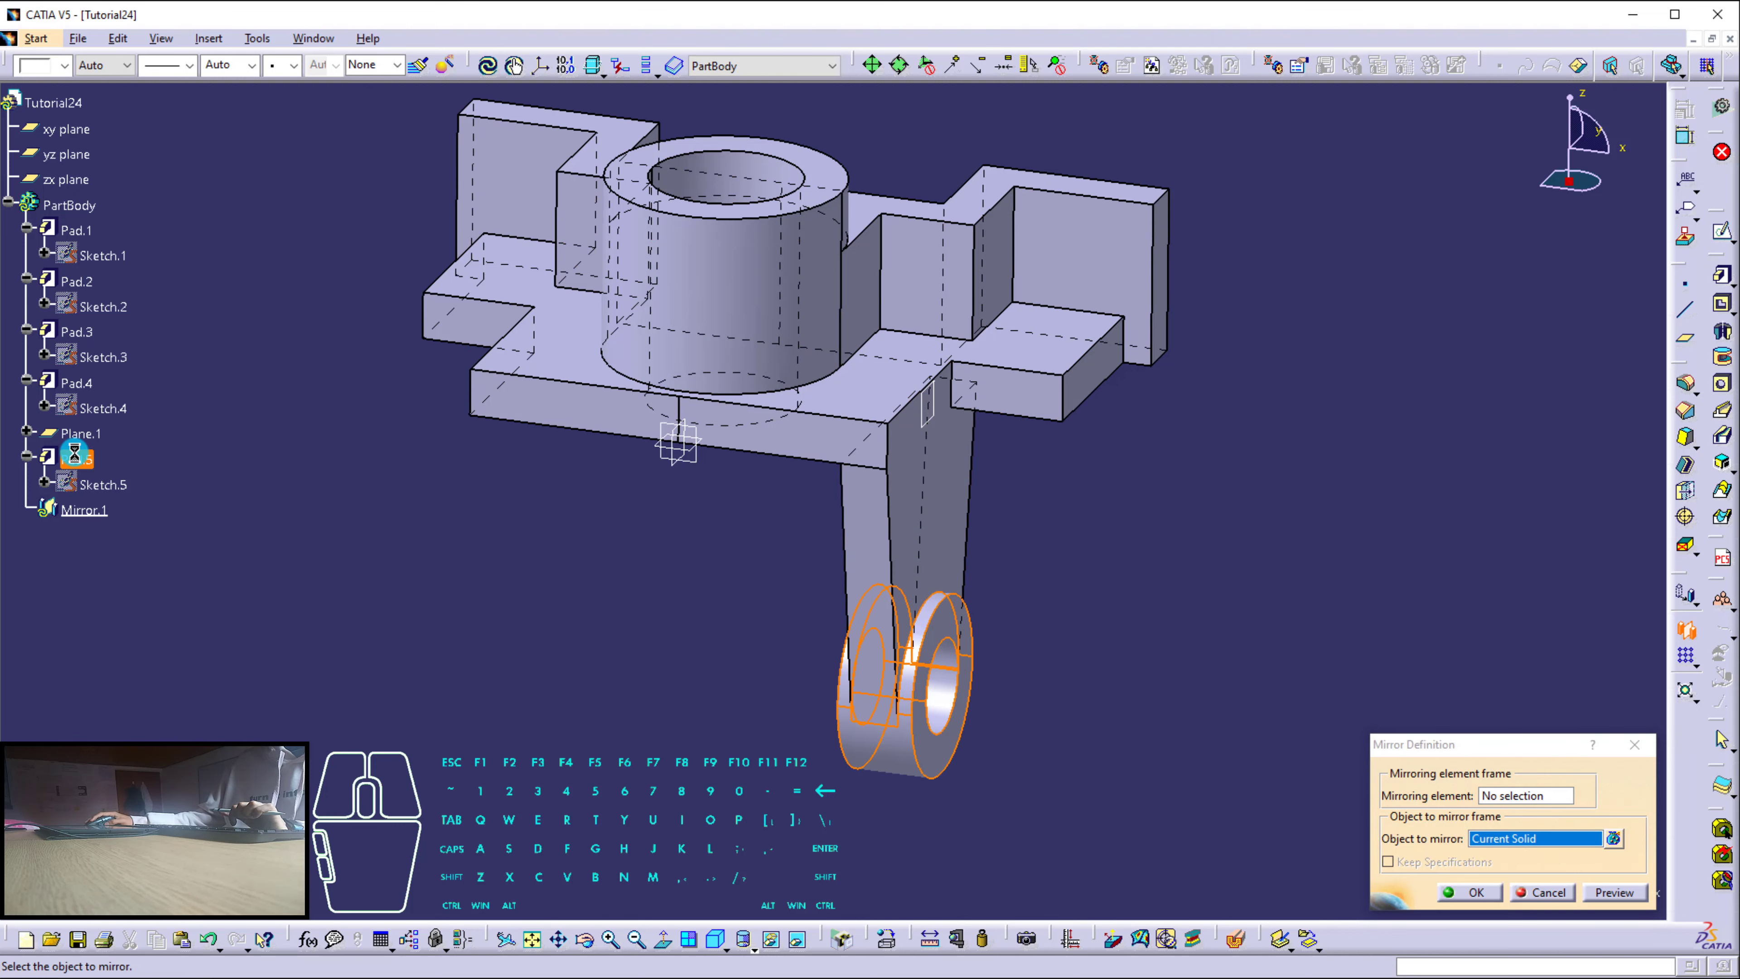
ctrl+click(96, 383)
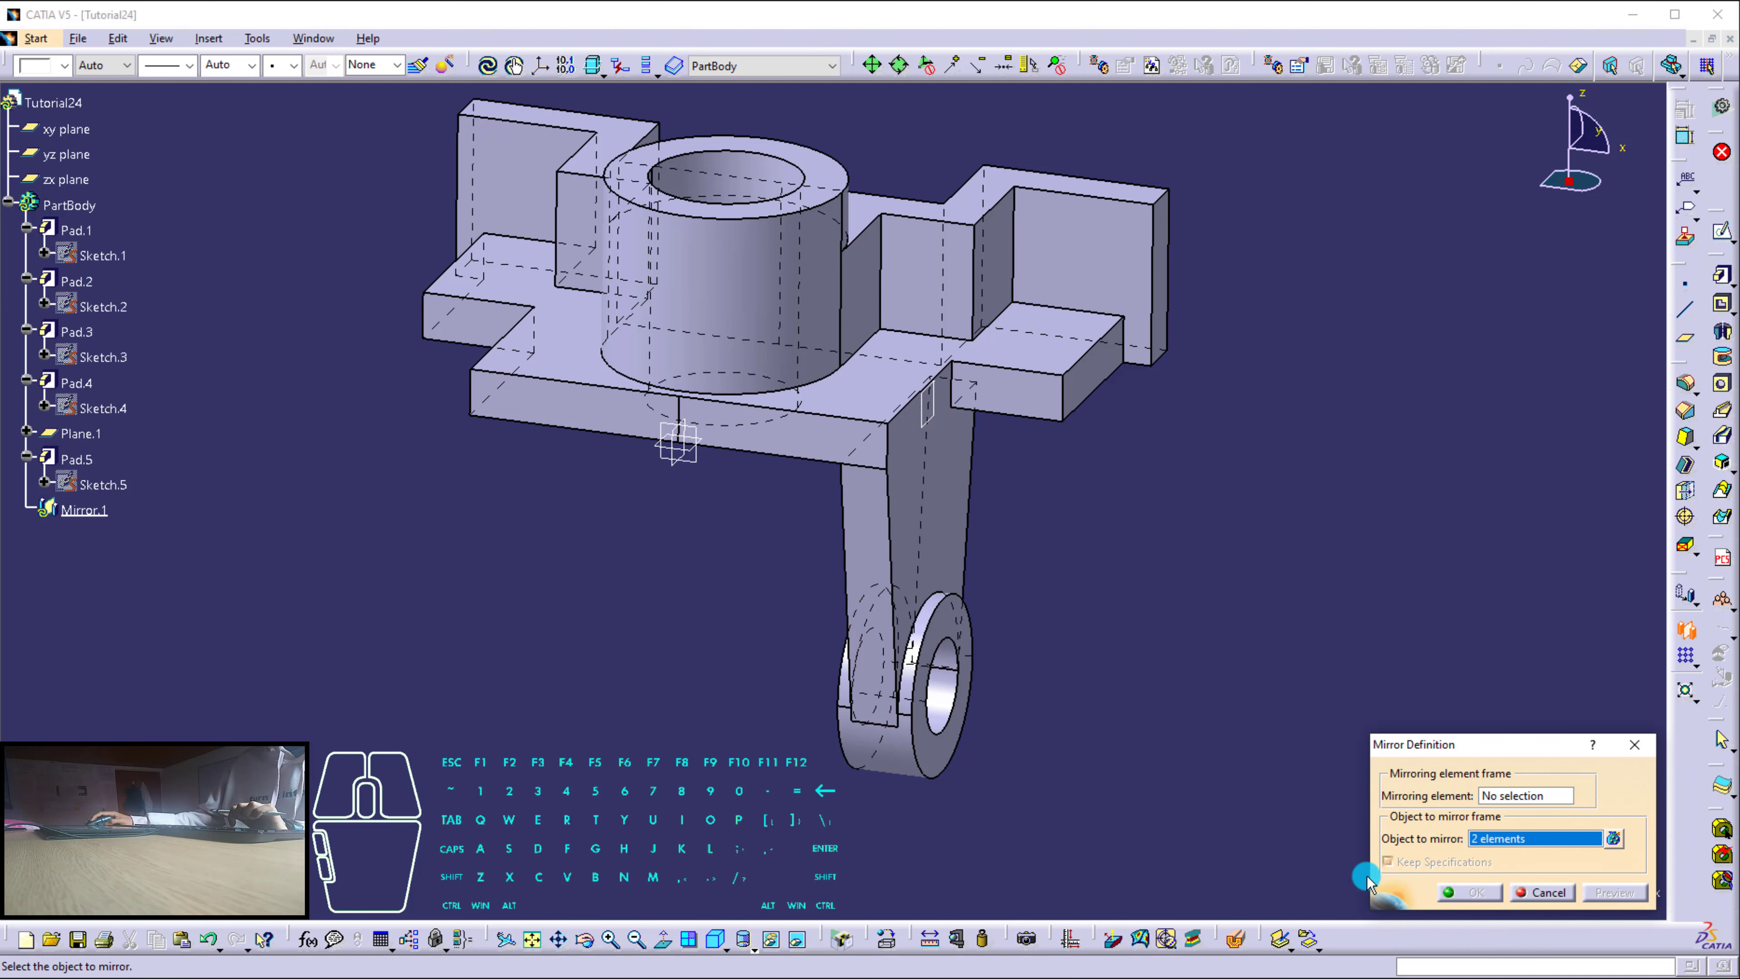
click(1513, 795)
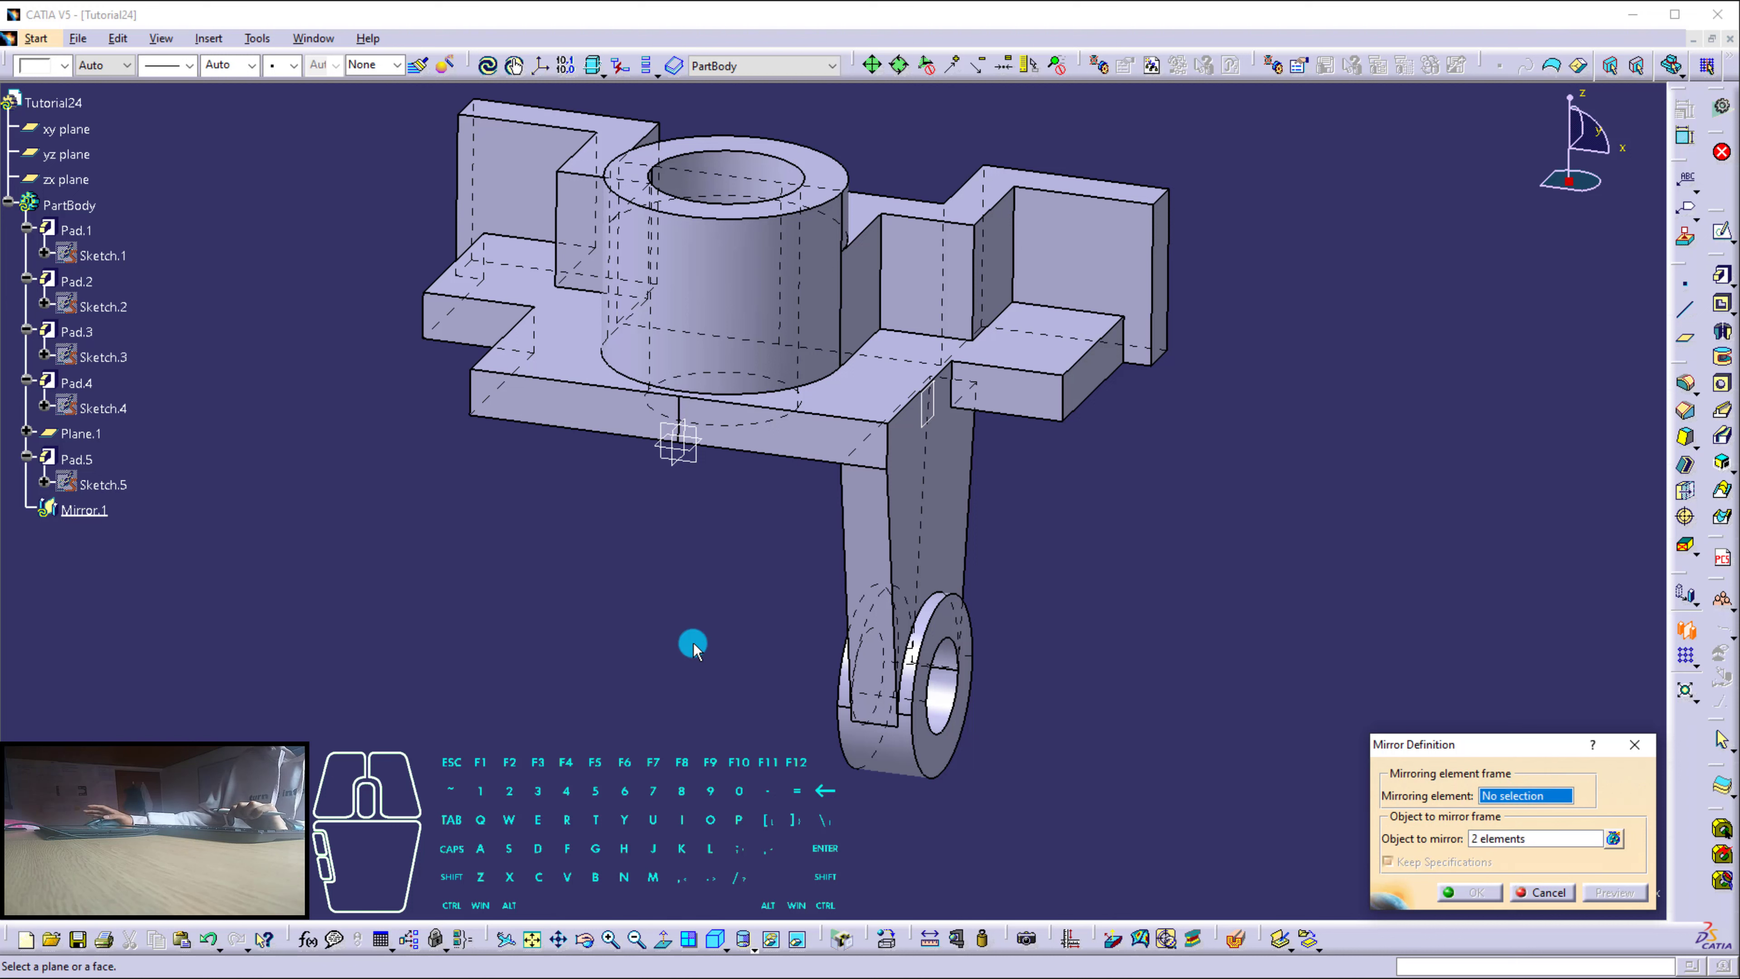
click(671, 468)
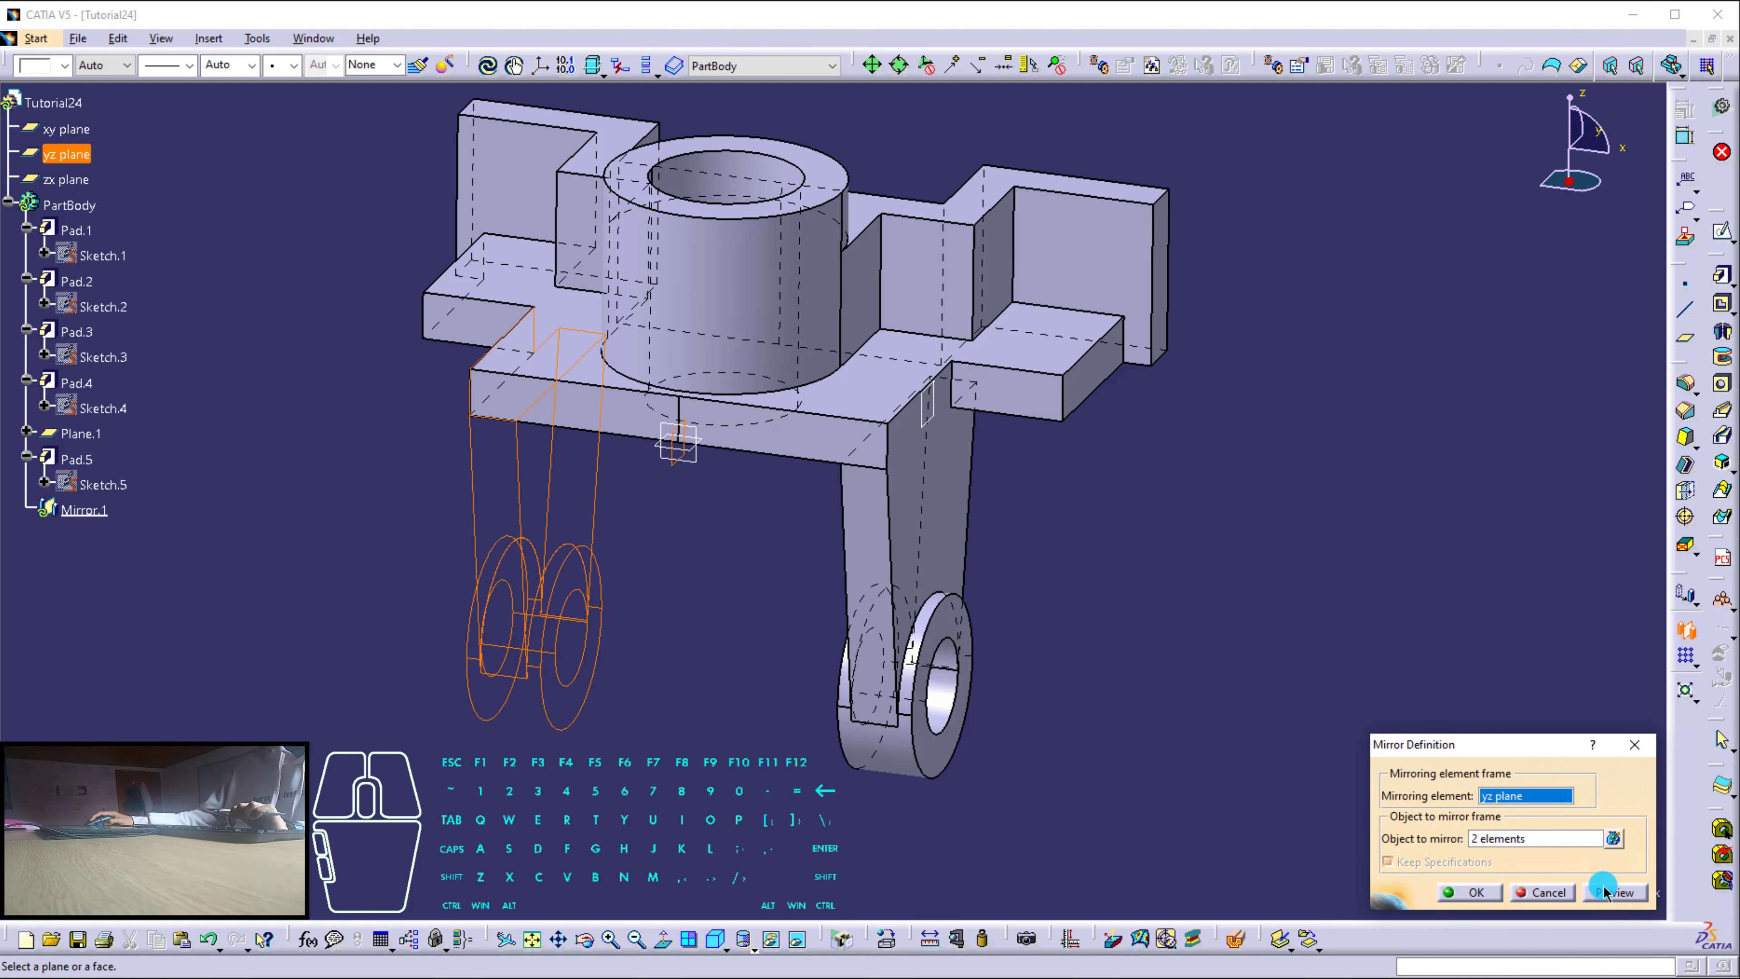
click(1604, 890)
click(1476, 892)
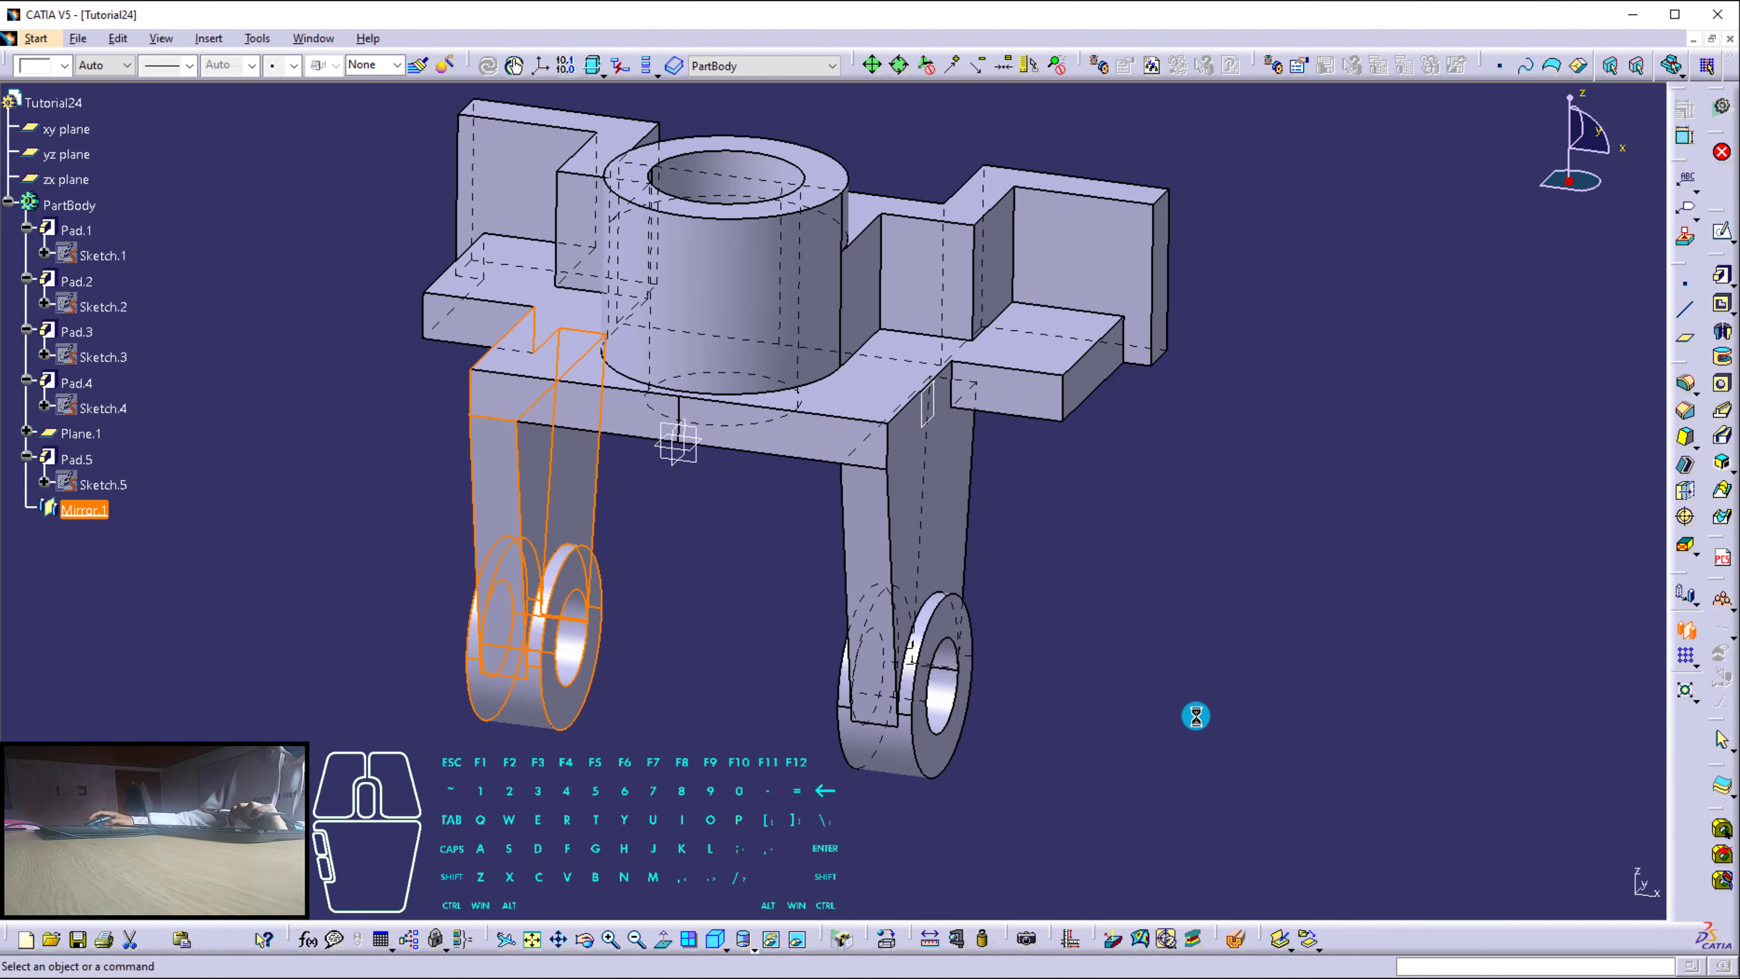
Start a sketch on the front face of the bracket's right upright flange and draw a circle about 11 mm in diameter on it.
middle_drag(793, 657, 1056, 601)
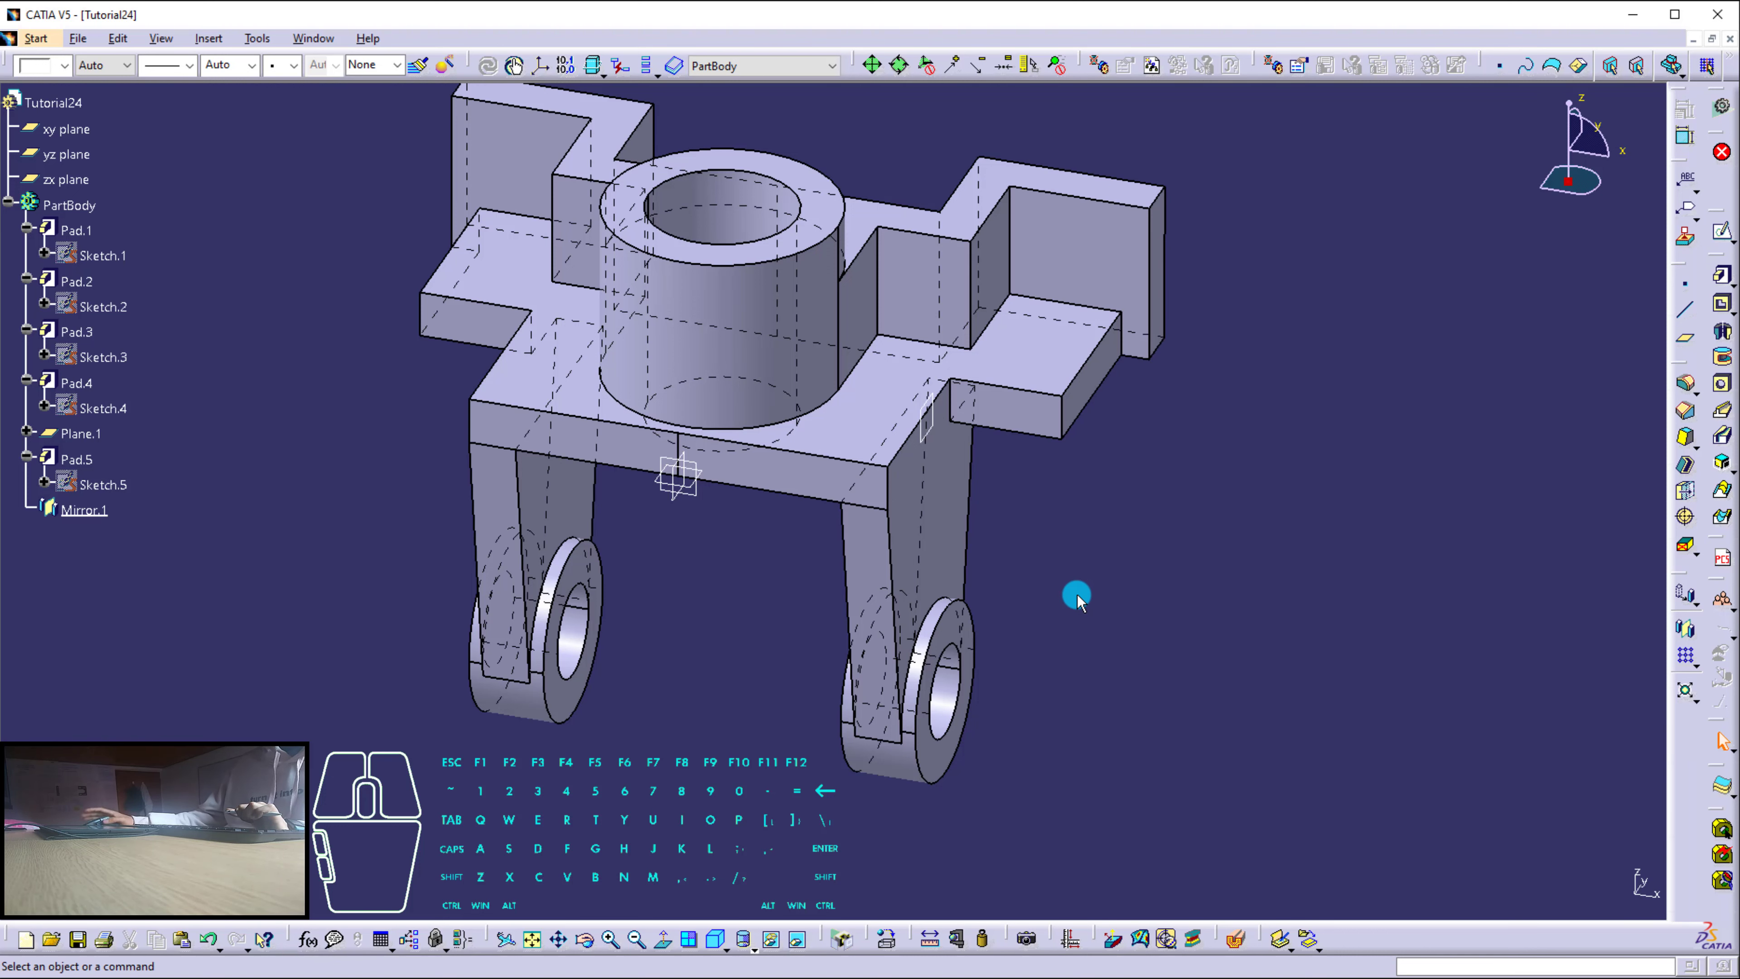
middle_drag(862, 494, 843, 549)
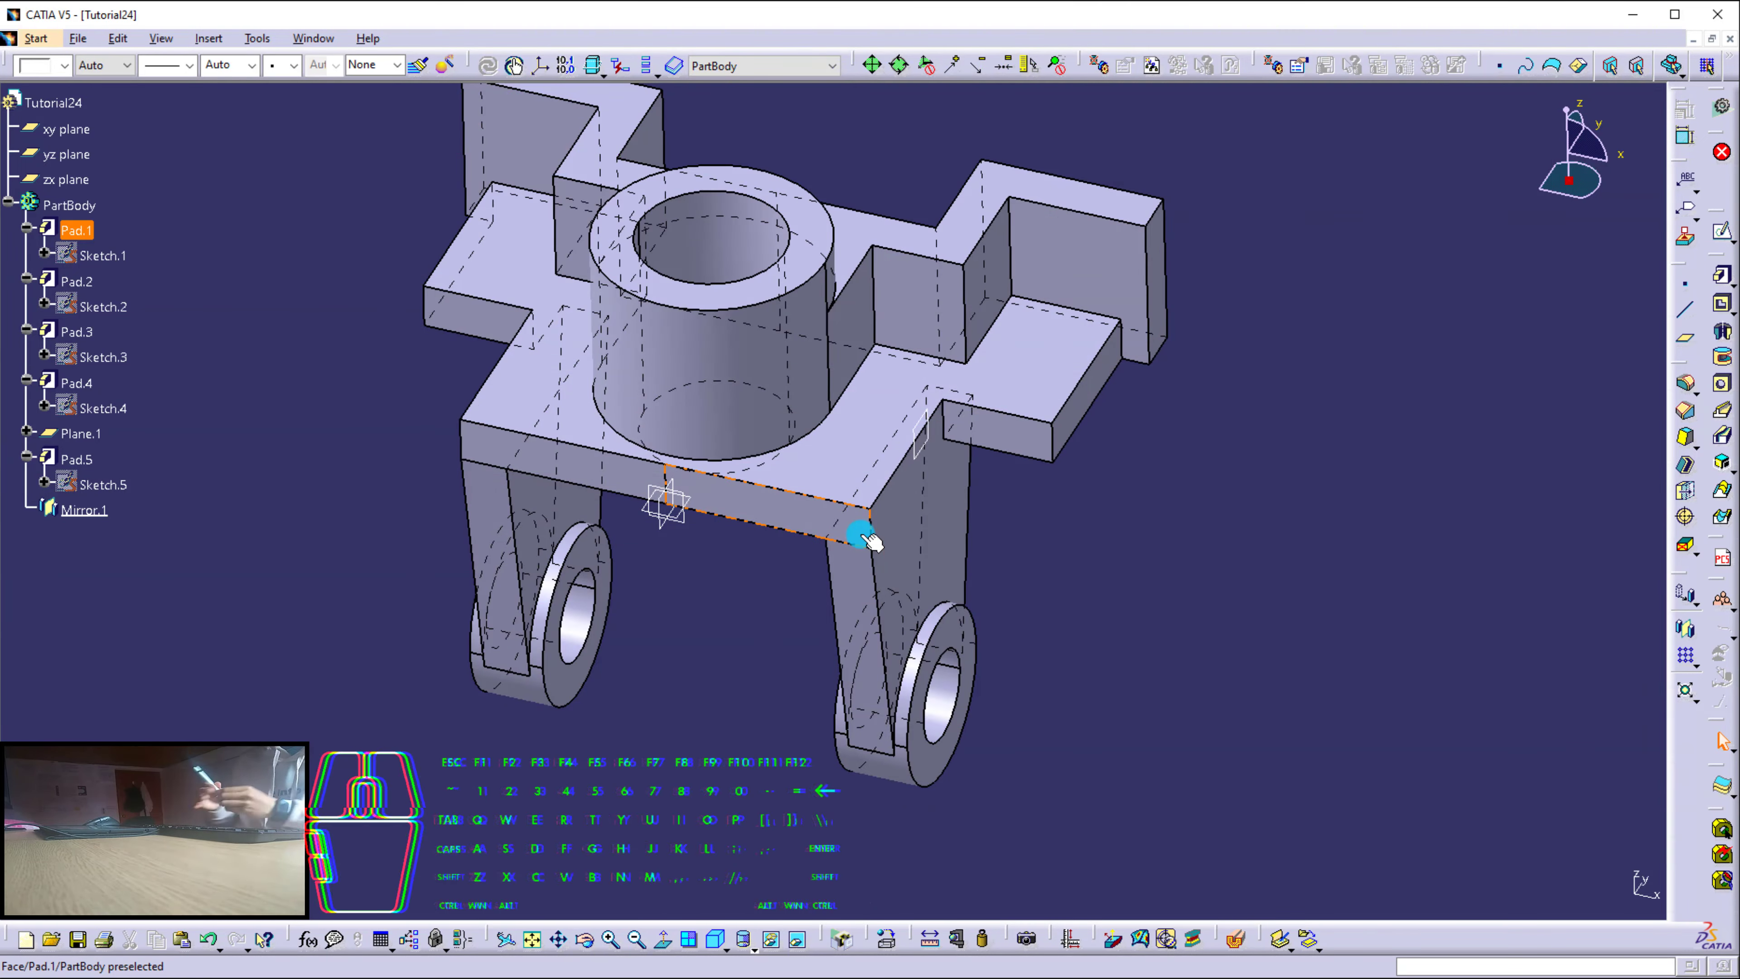
click(1368, 843)
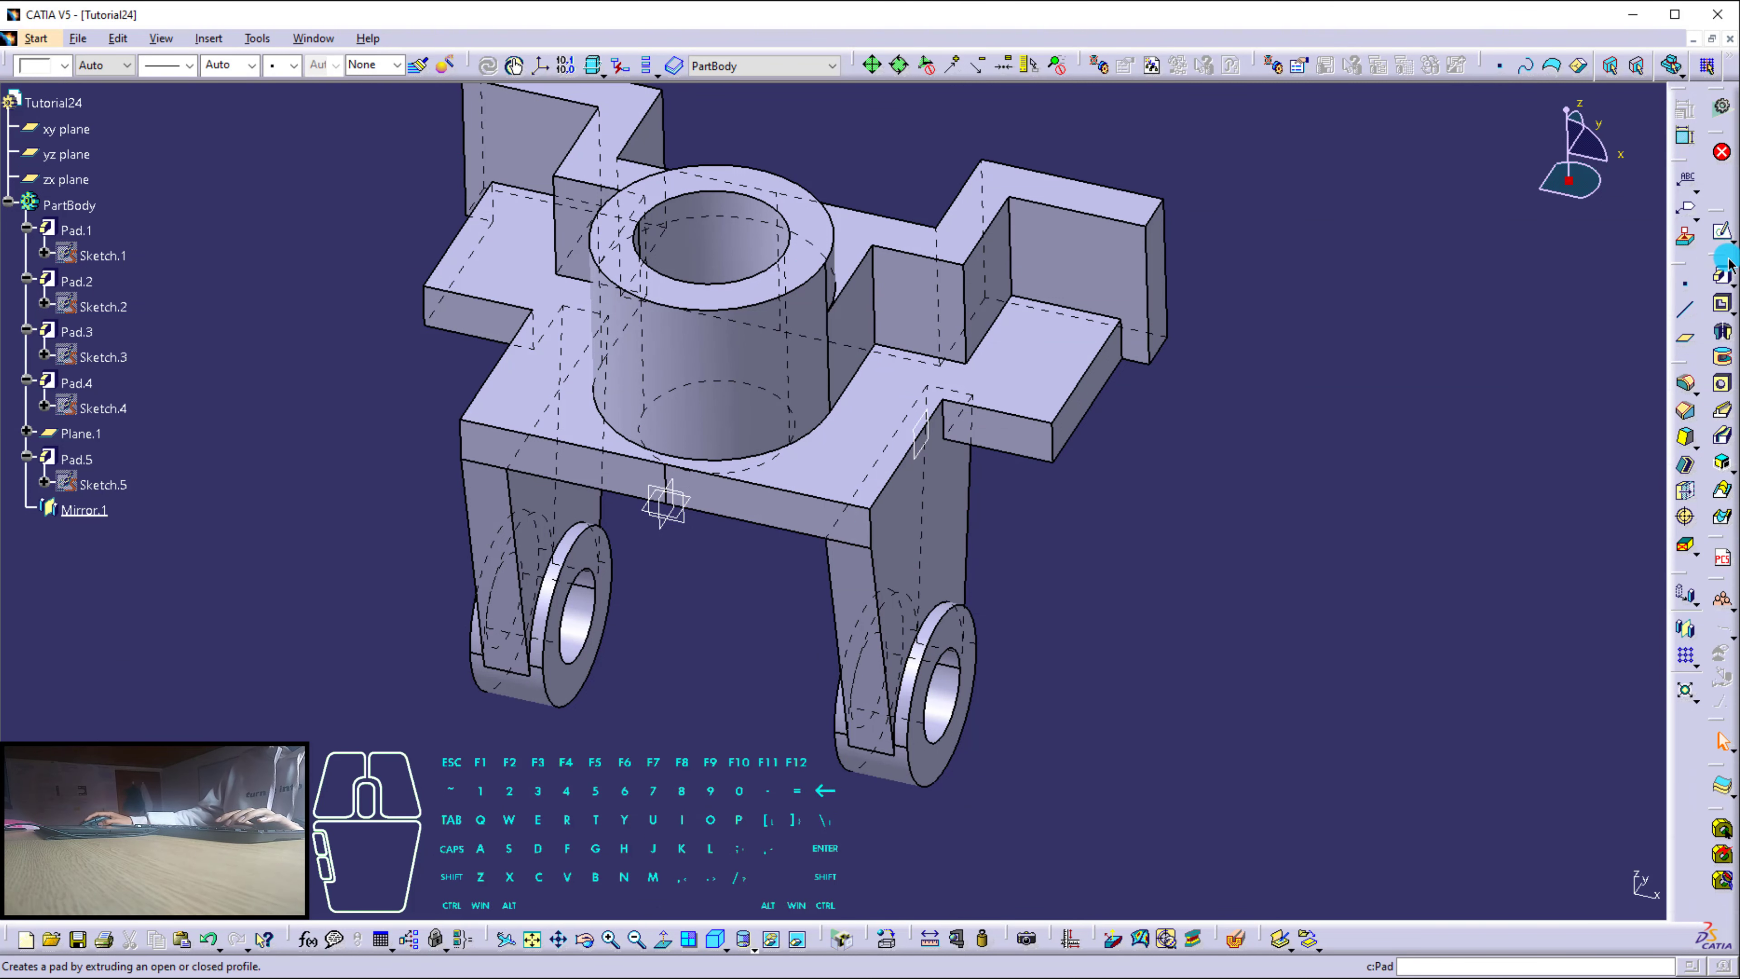
click(1721, 233)
click(1043, 279)
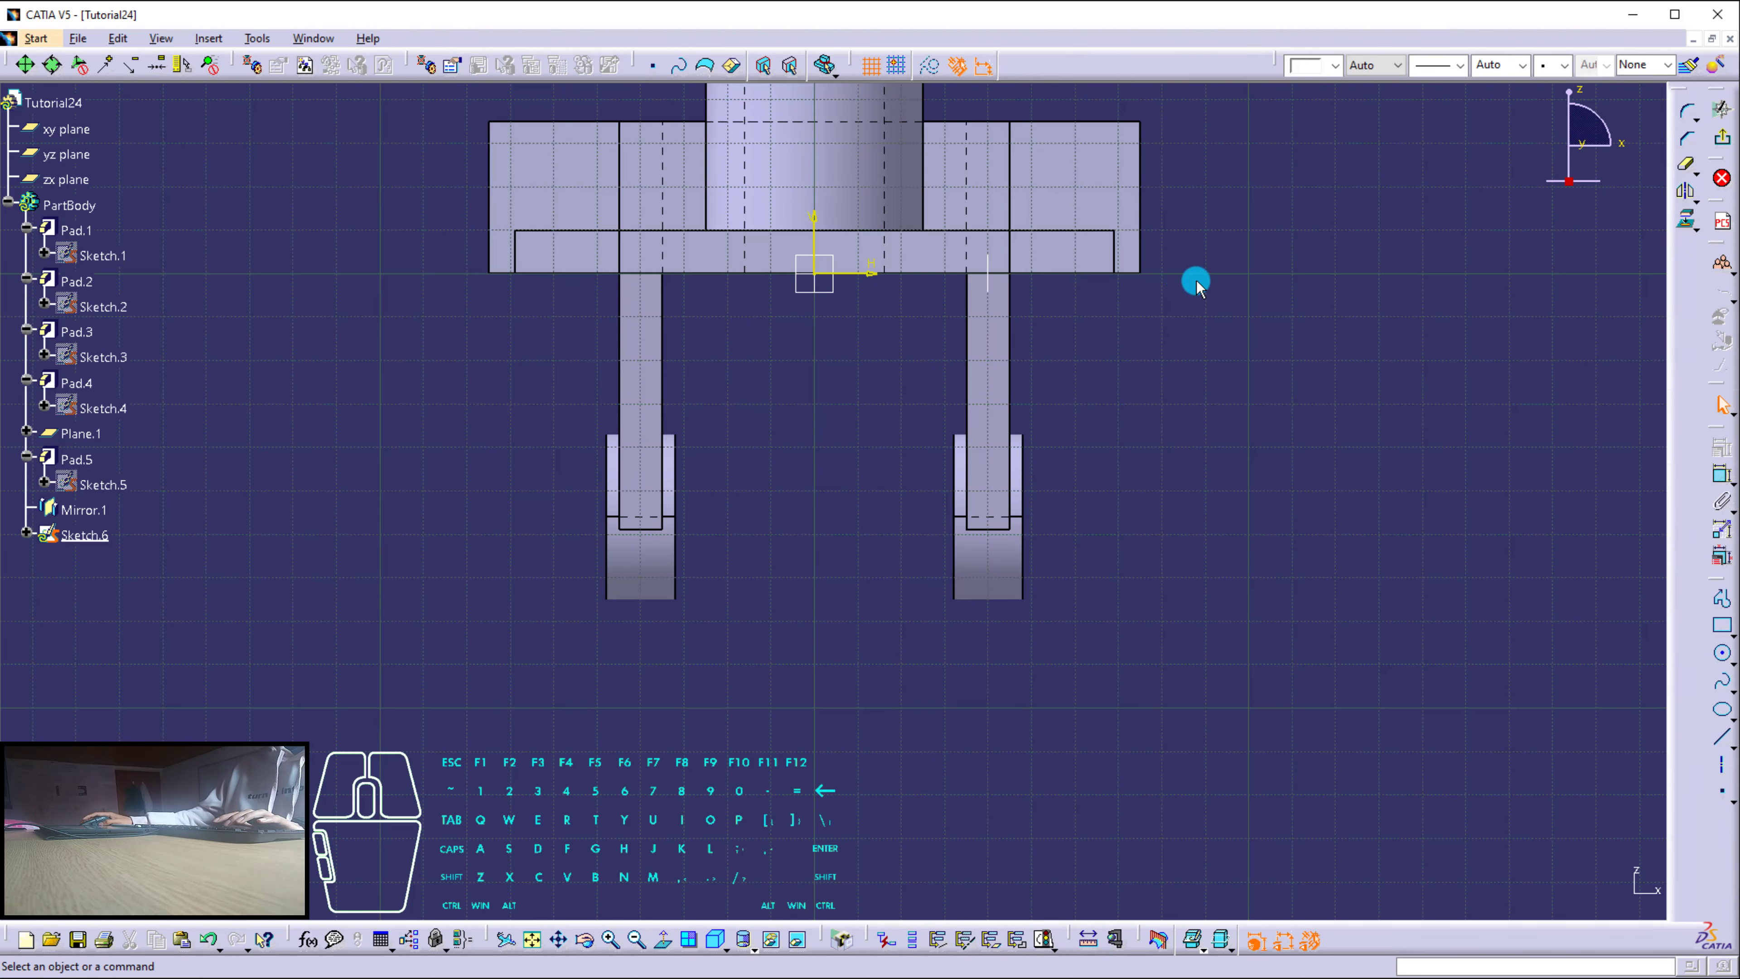
mouse_move(1196, 280)
middle_down()
mouse_move(1161, 511)
mouse_move(1154, 486)
middle_up()
click(1722, 652)
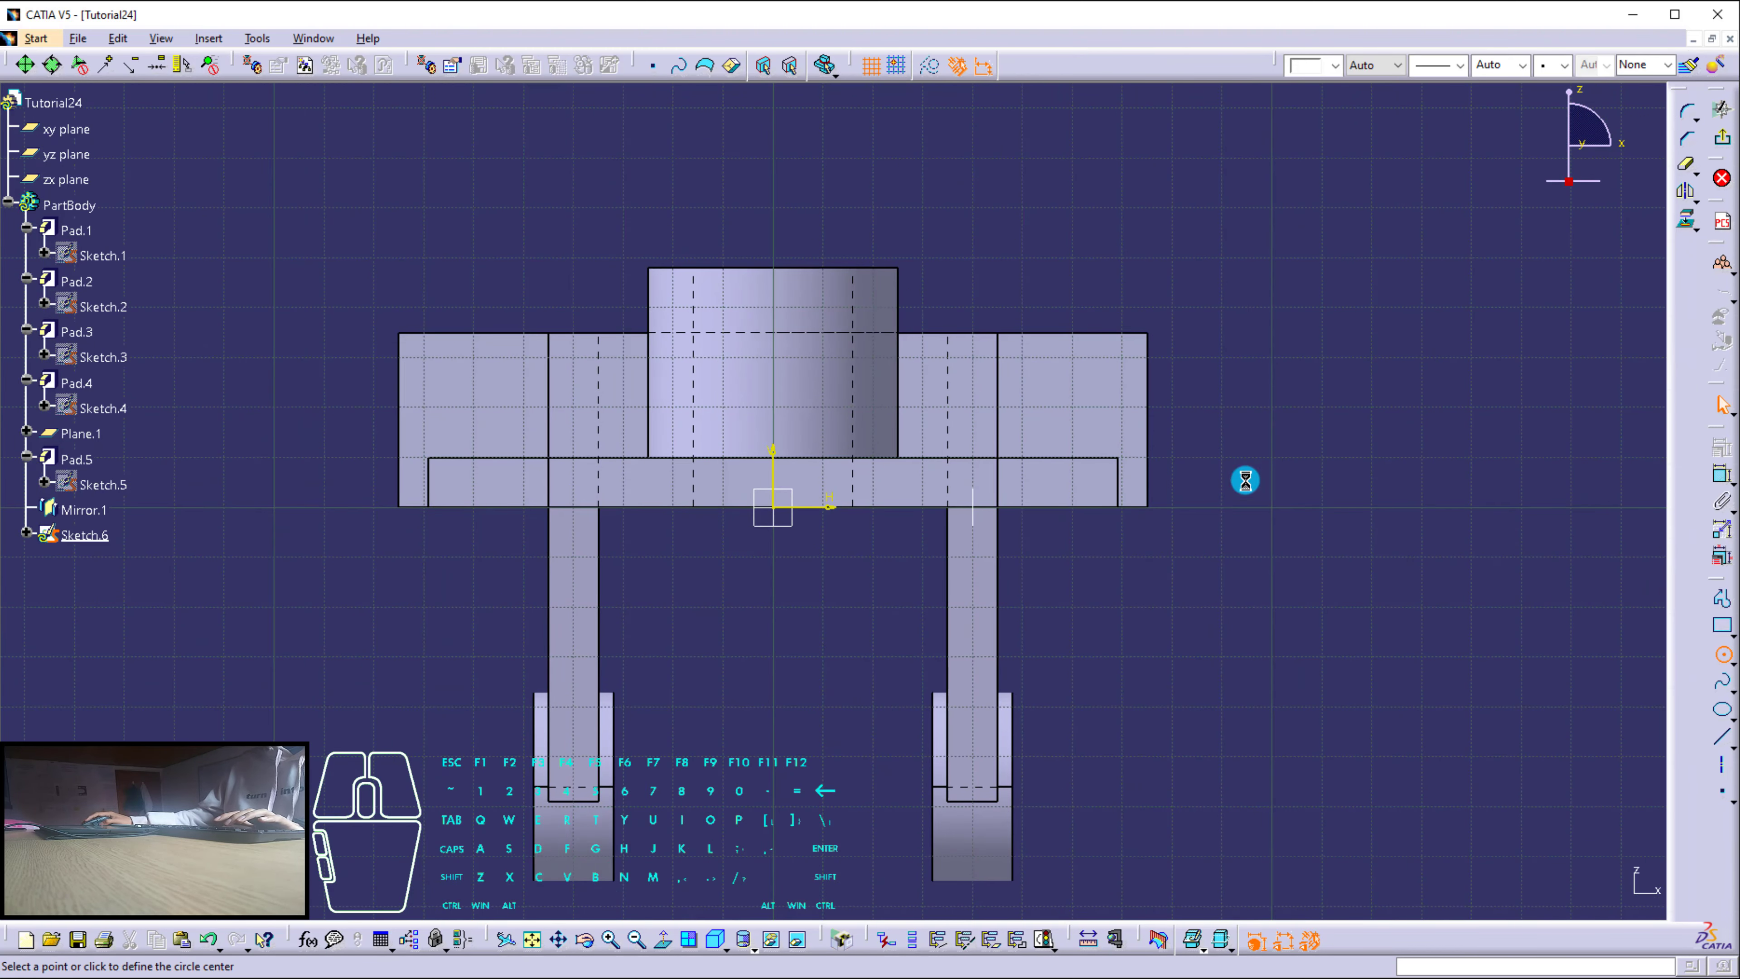
click(1226, 464)
click(1105, 355)
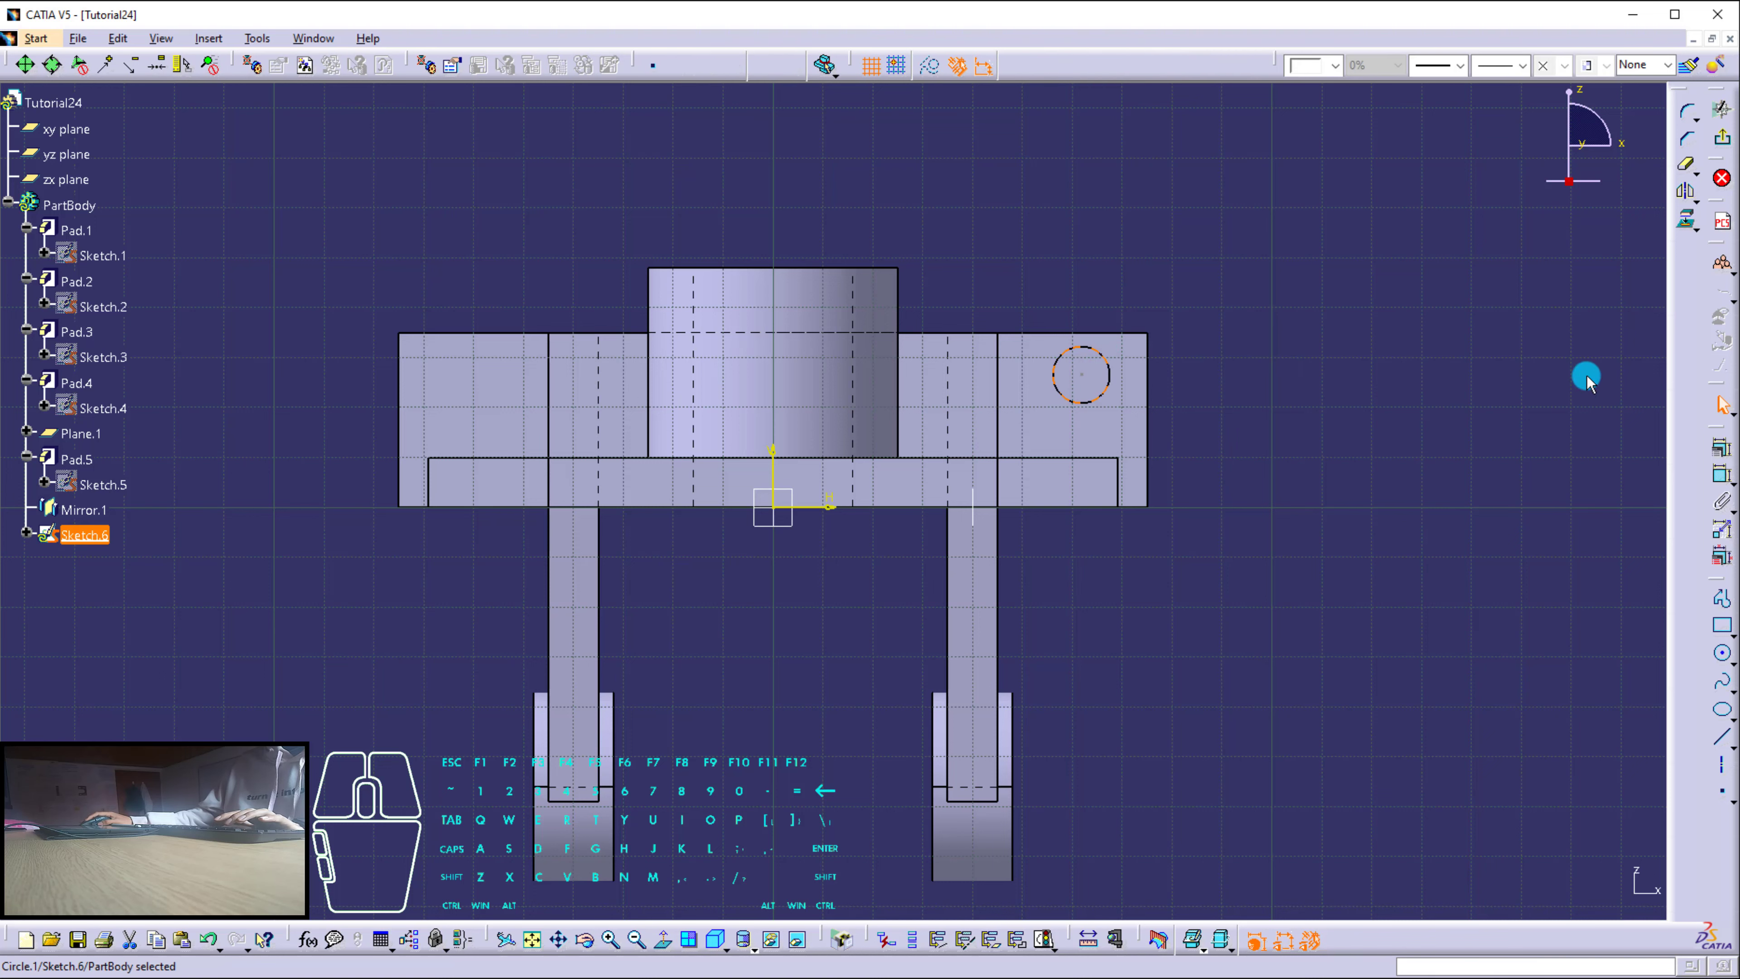
Dimension the circle's diameter and the distances from its centre to the flange's upper and outer edges.
click(1725, 457)
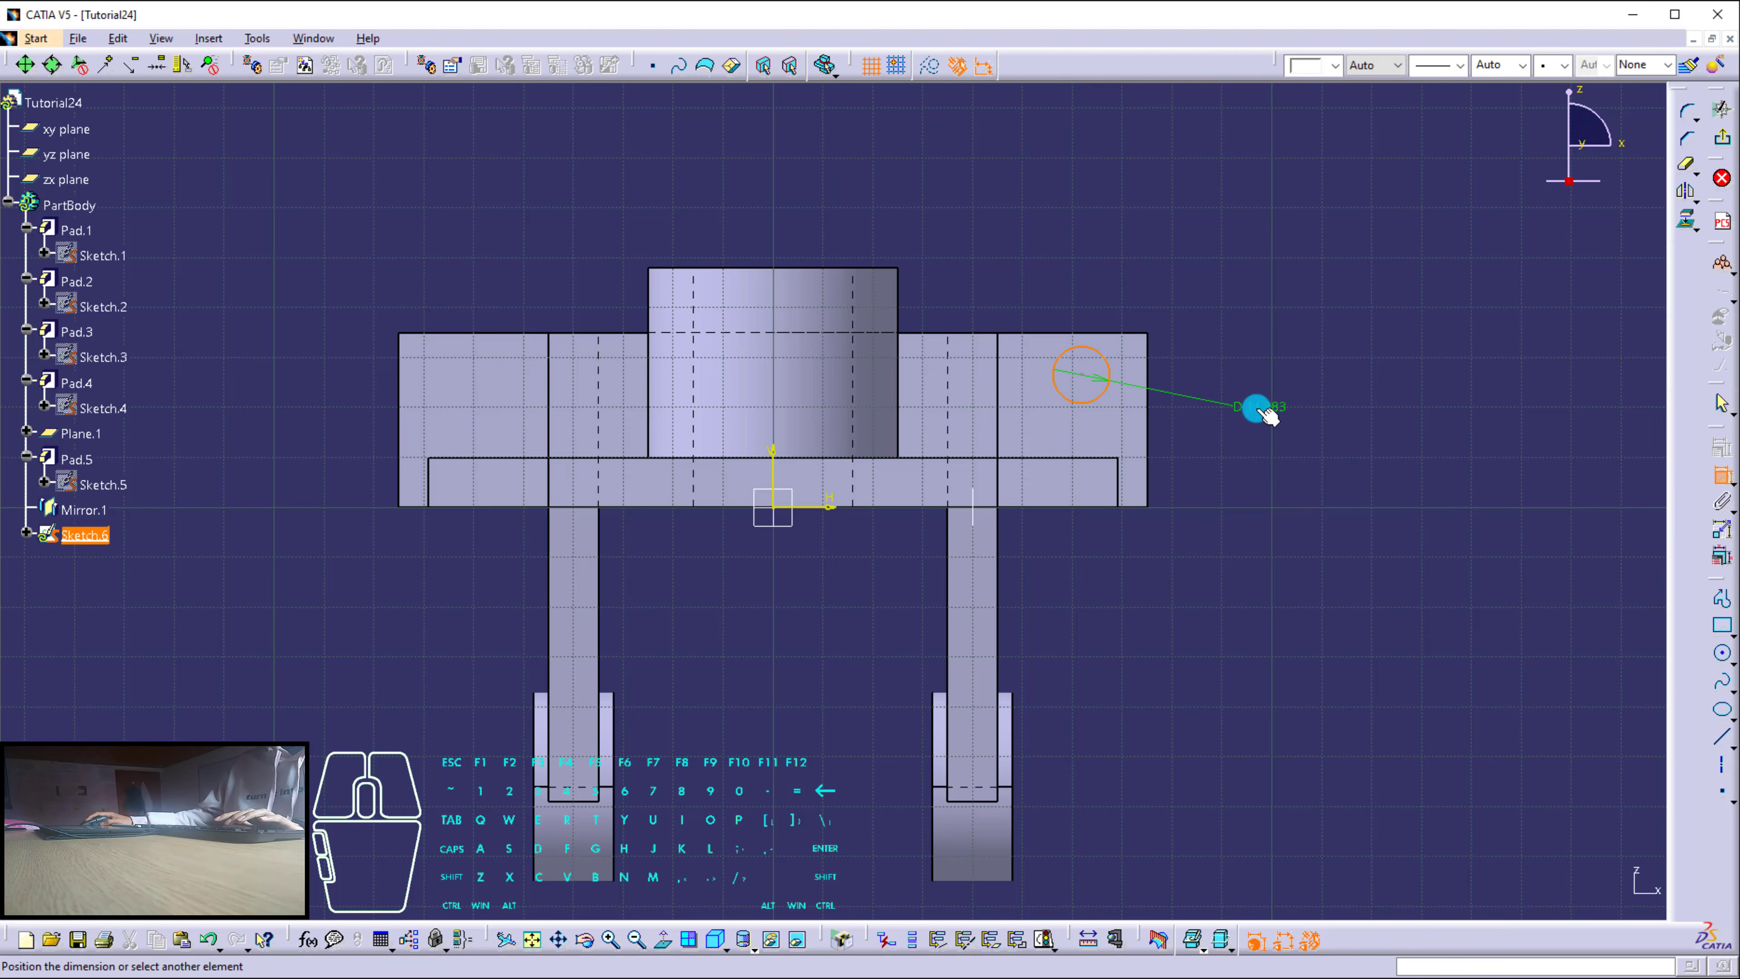
mouse_move(1171, 366)
middle_down()
mouse_move(1170, 342)
mouse_move(1193, 330)
middle_up()
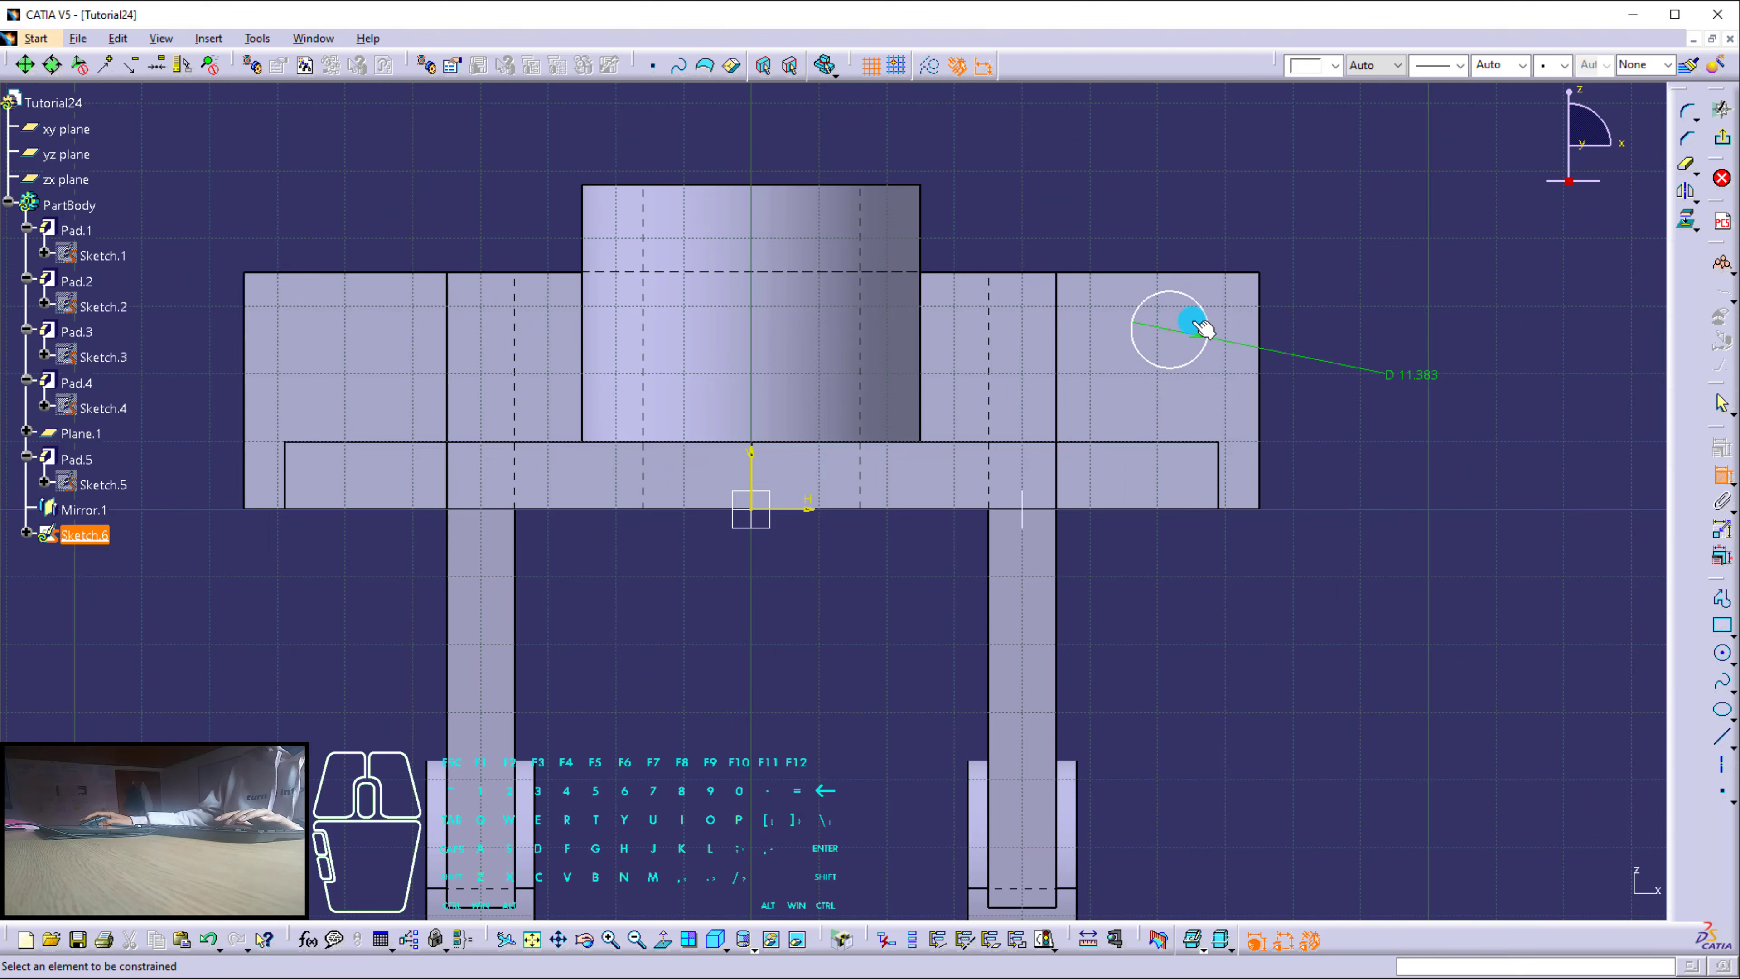
click(1192, 278)
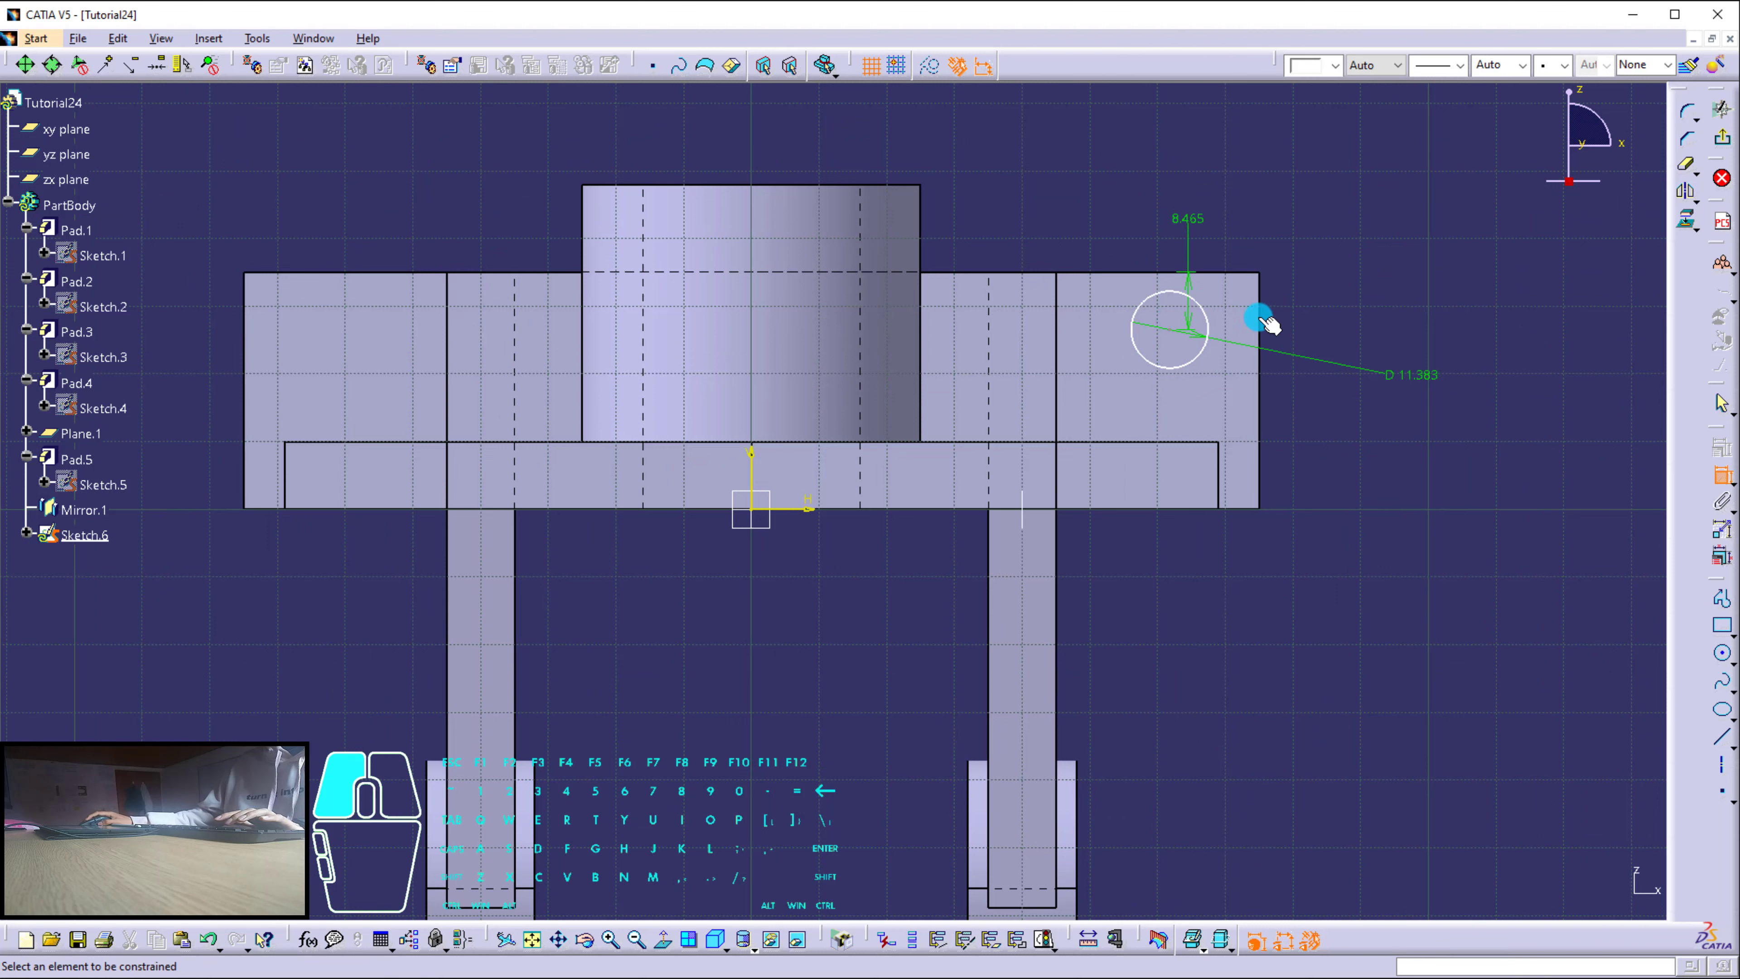
click(1172, 333)
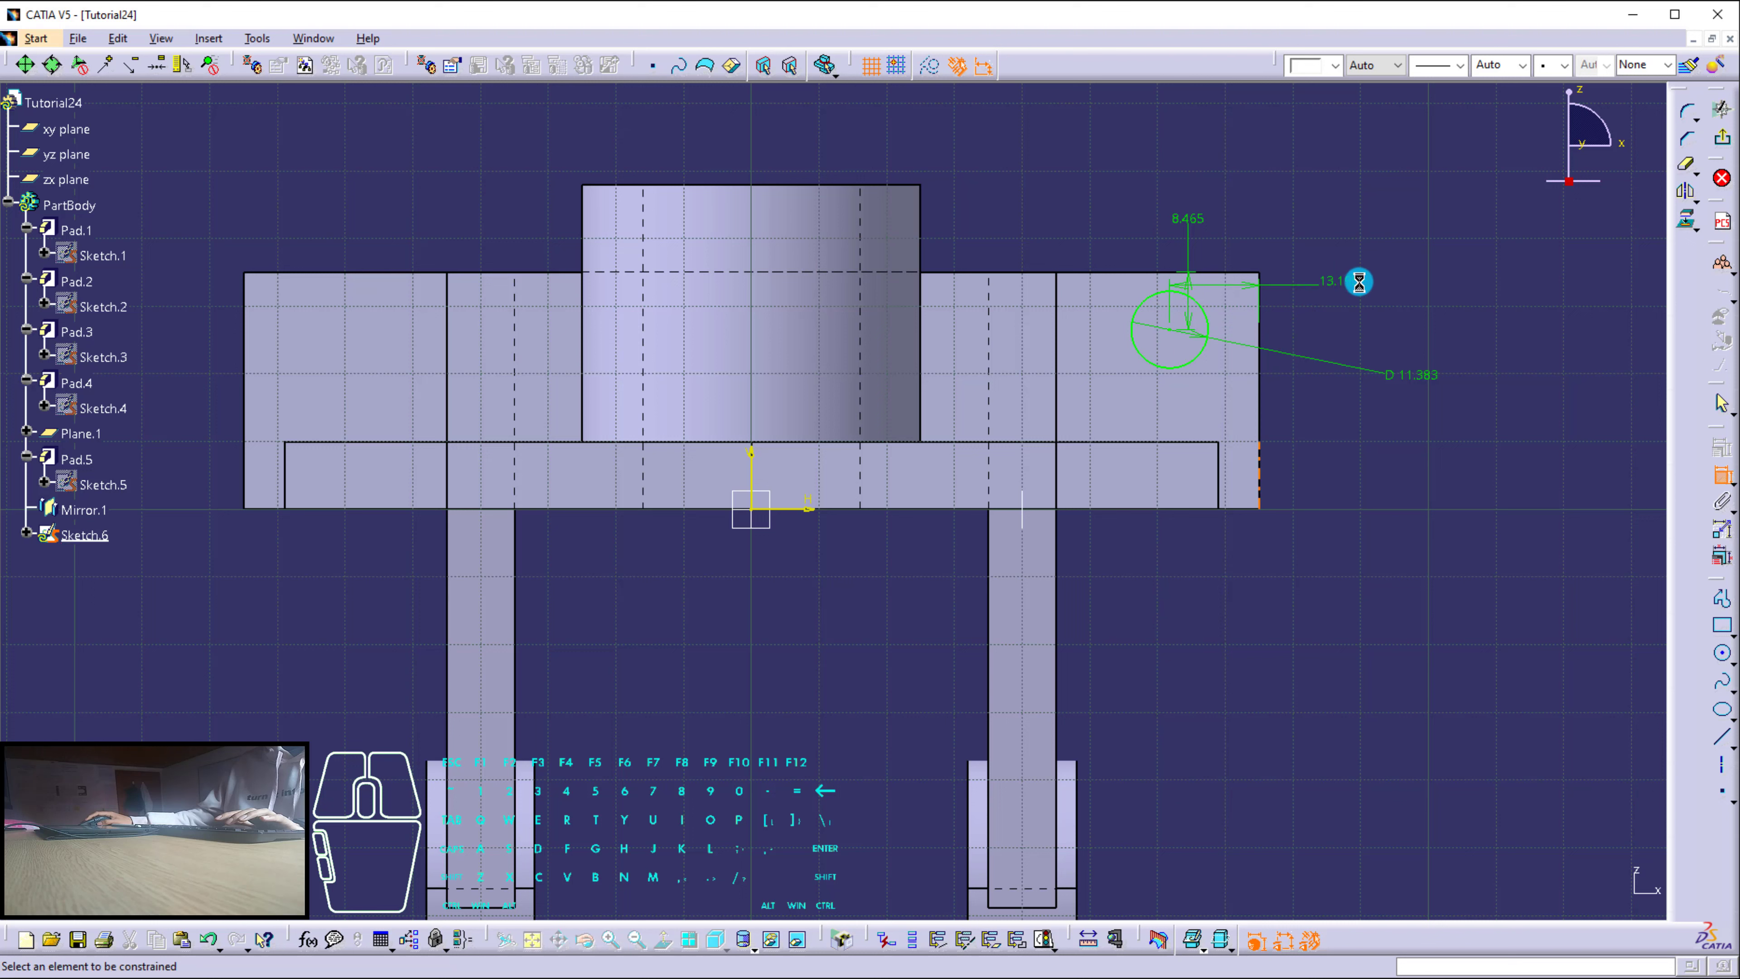
Set the circle's distances from the flange's outer and upper edges to 12 mm each and its diameter to 10 mm.
double_click(1347, 281)
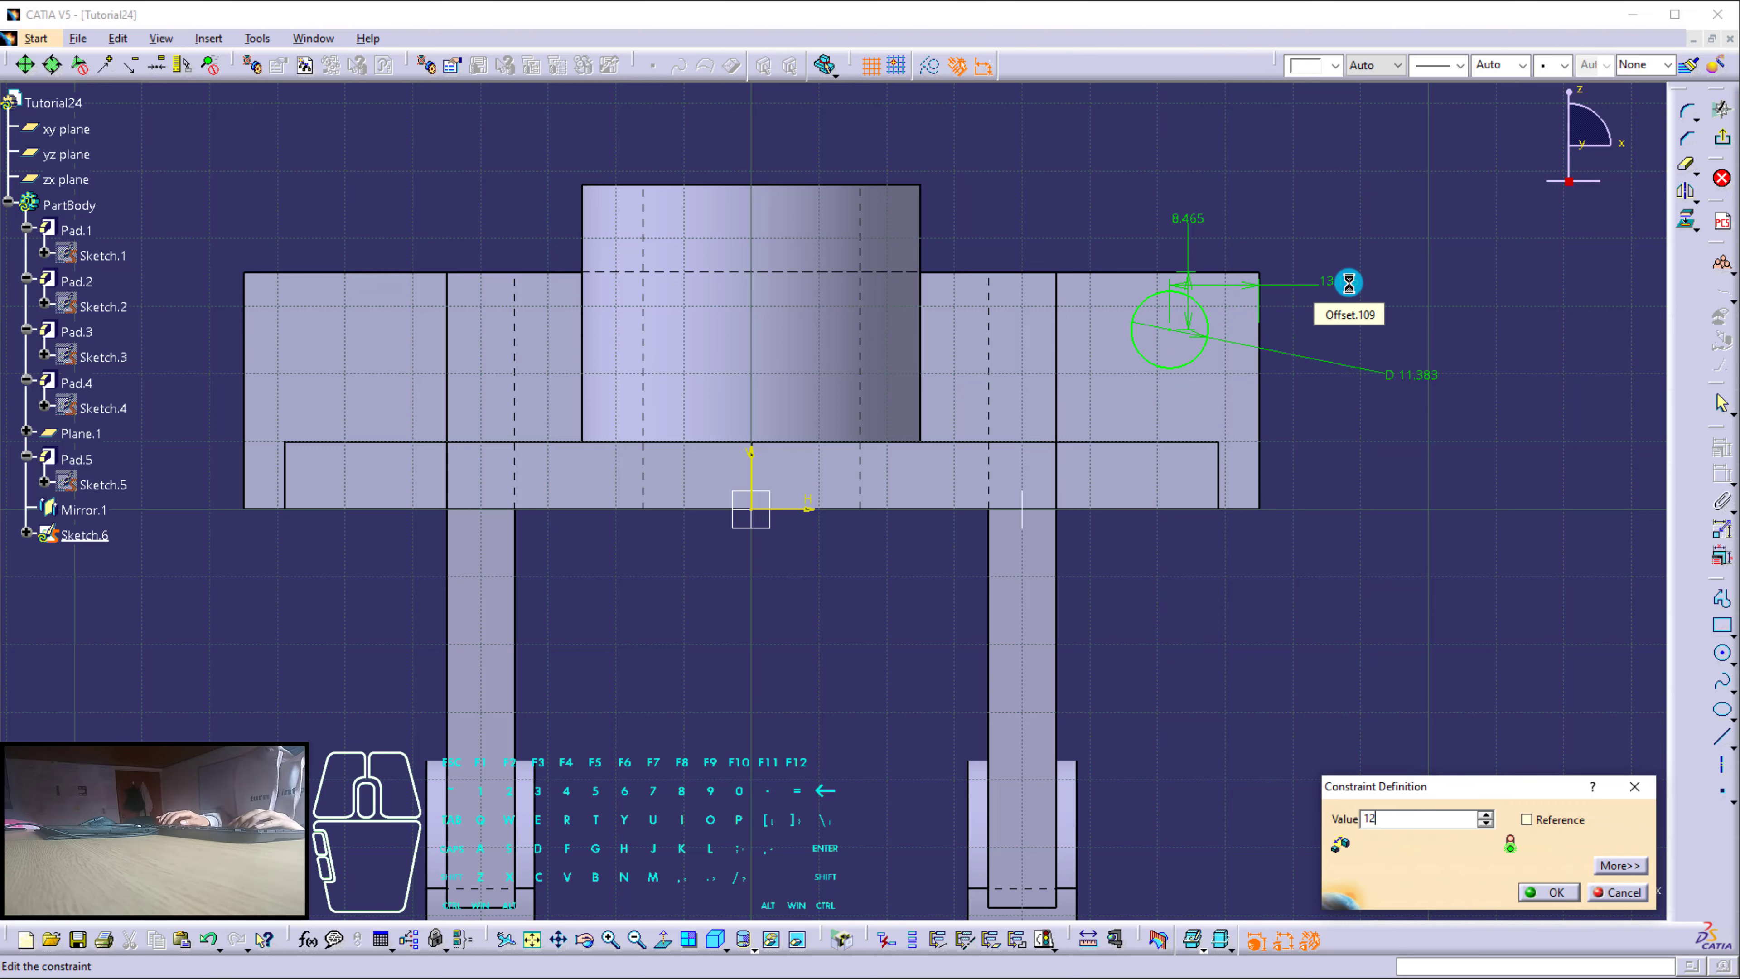
key(Return)
double_click(1193, 223)
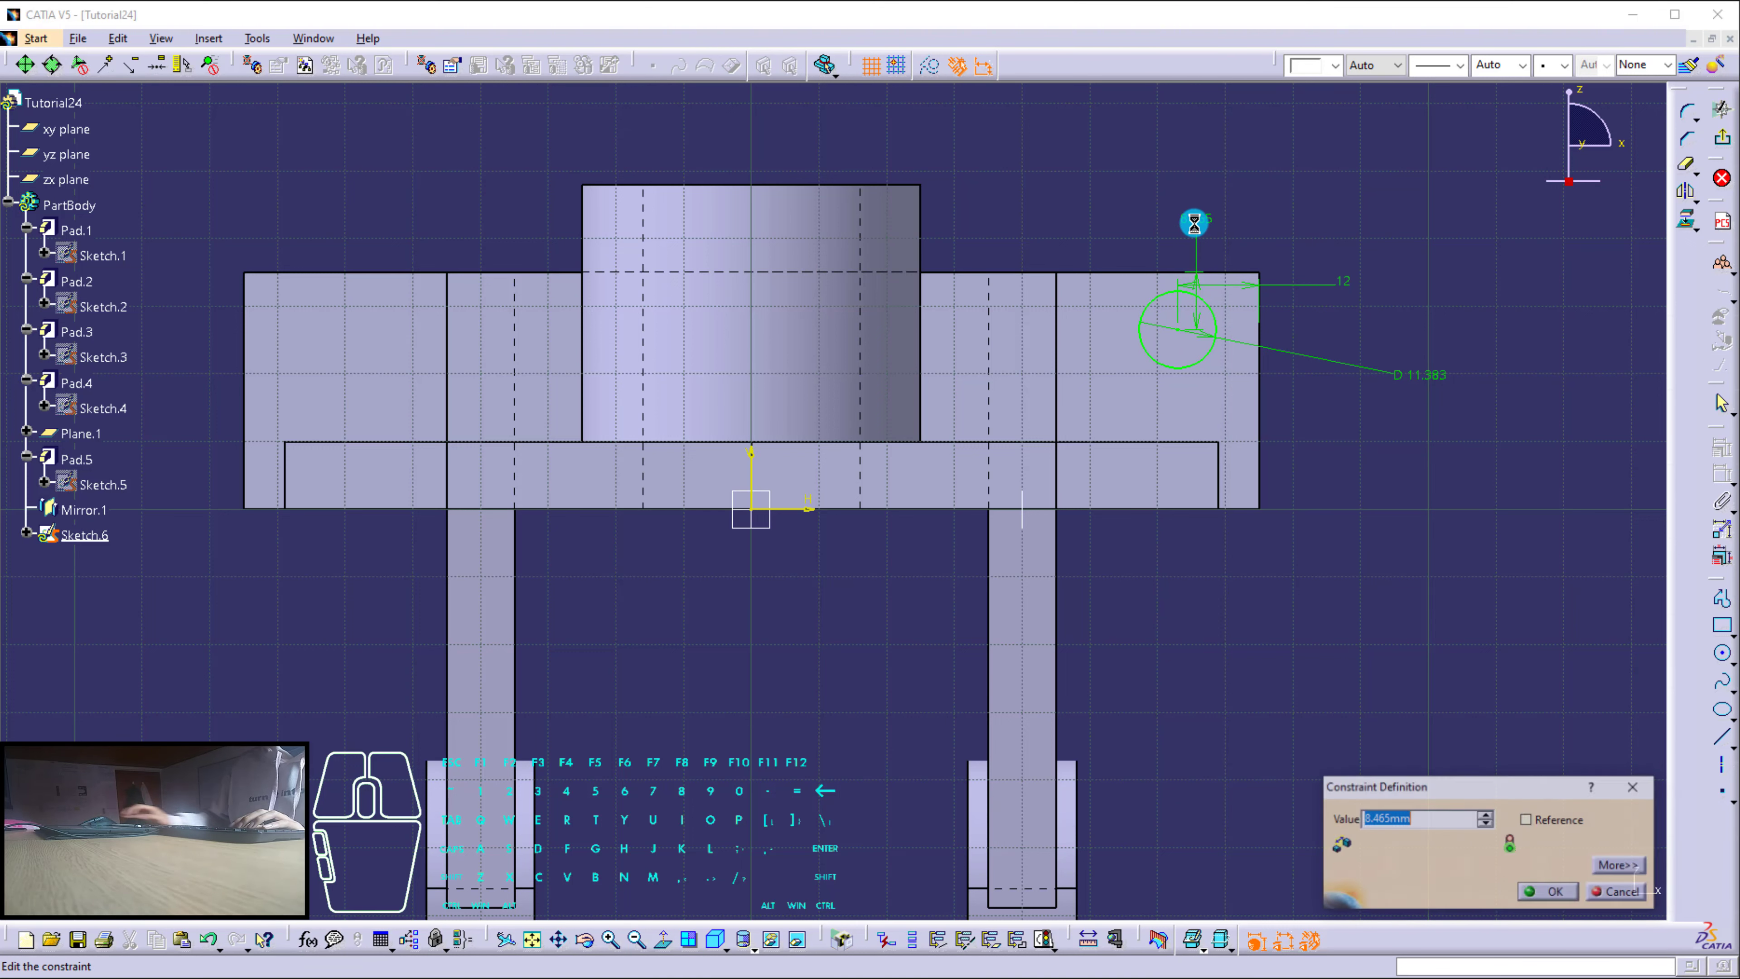
text(12)
key(Return)
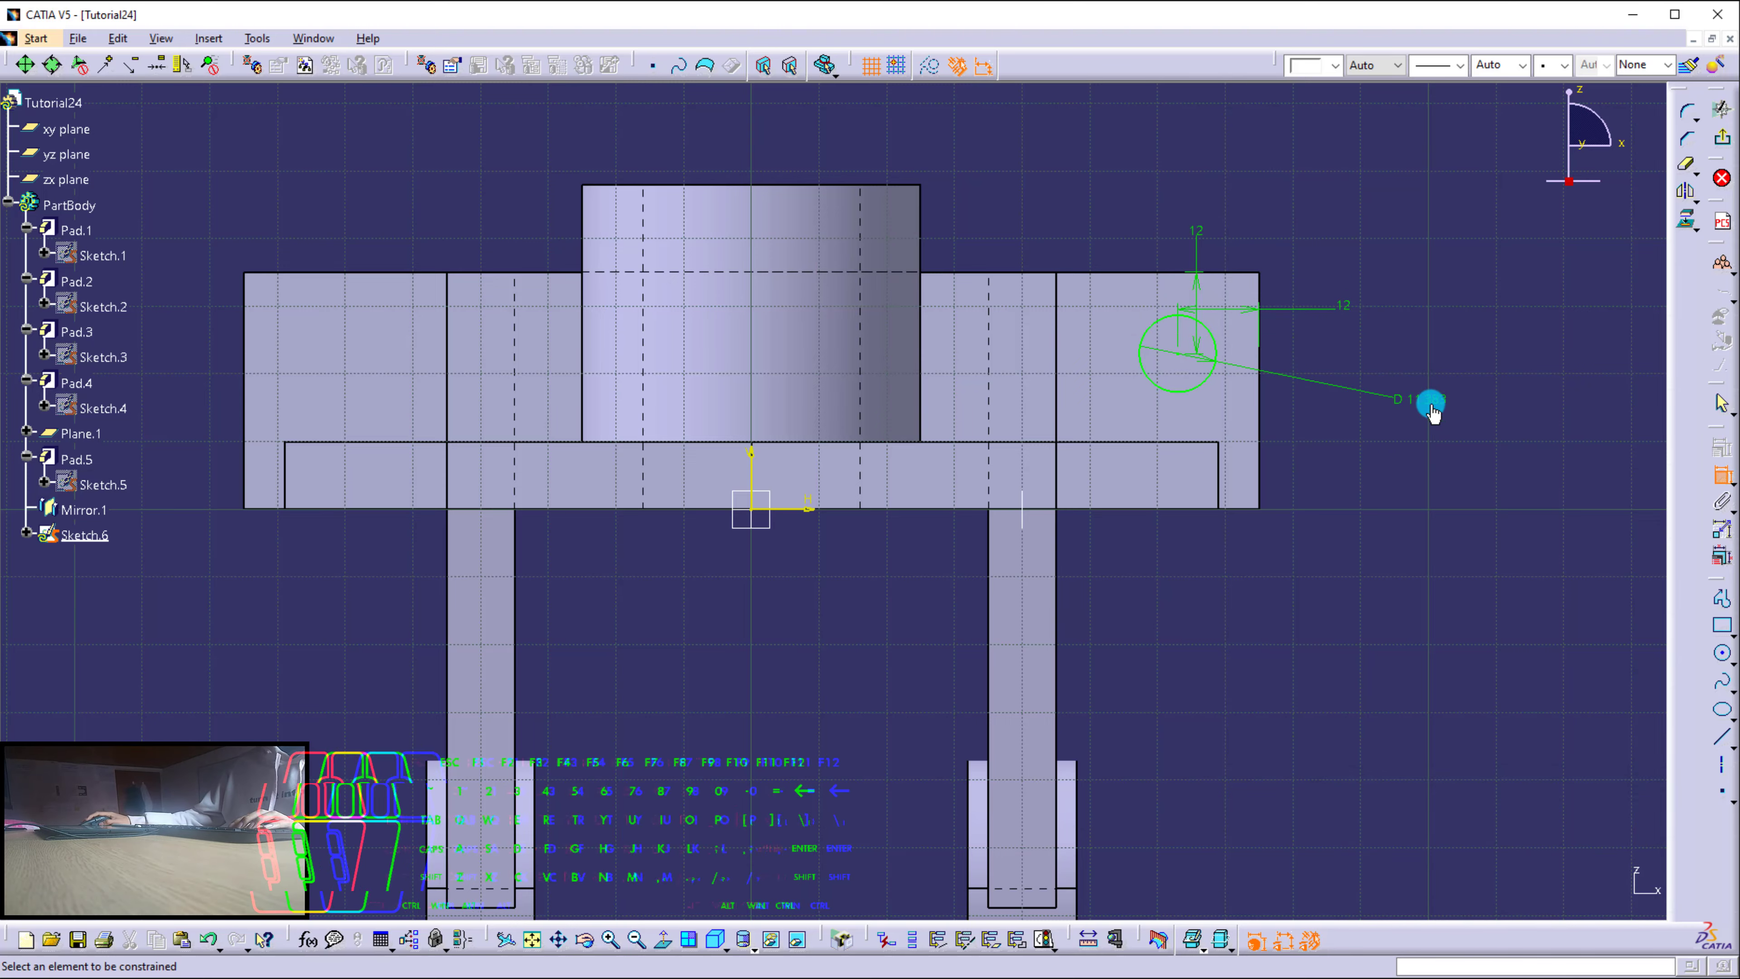
double_click(1433, 411)
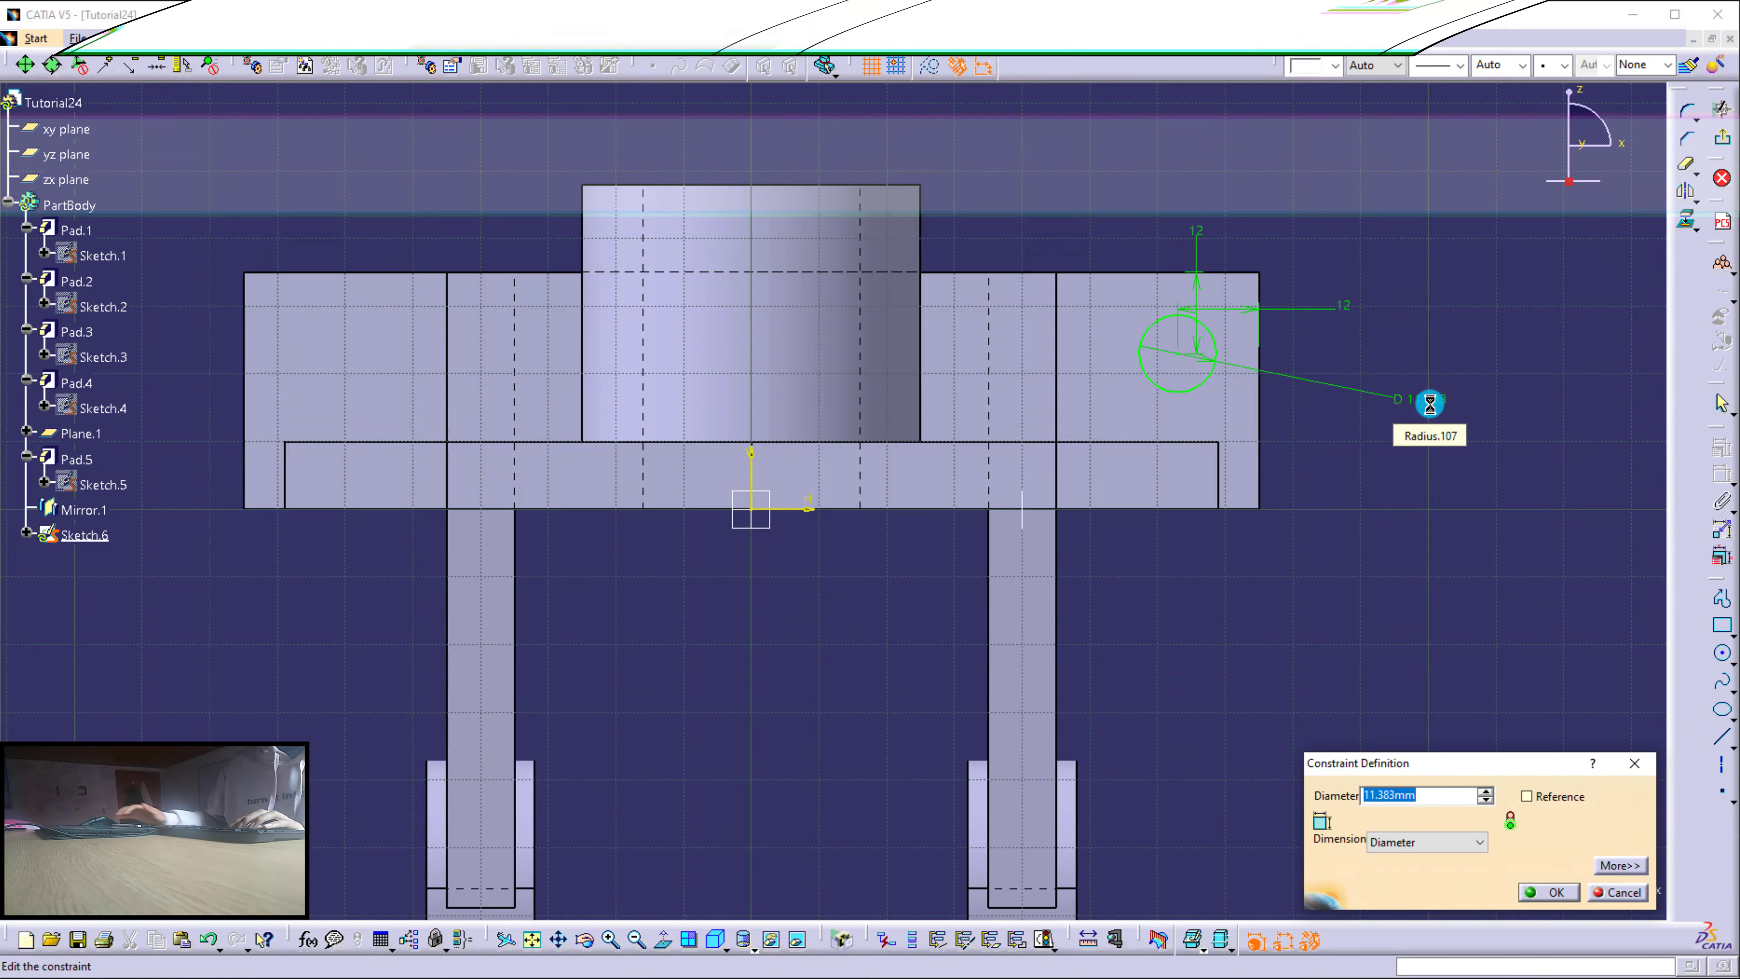
text(10)
key(Return)
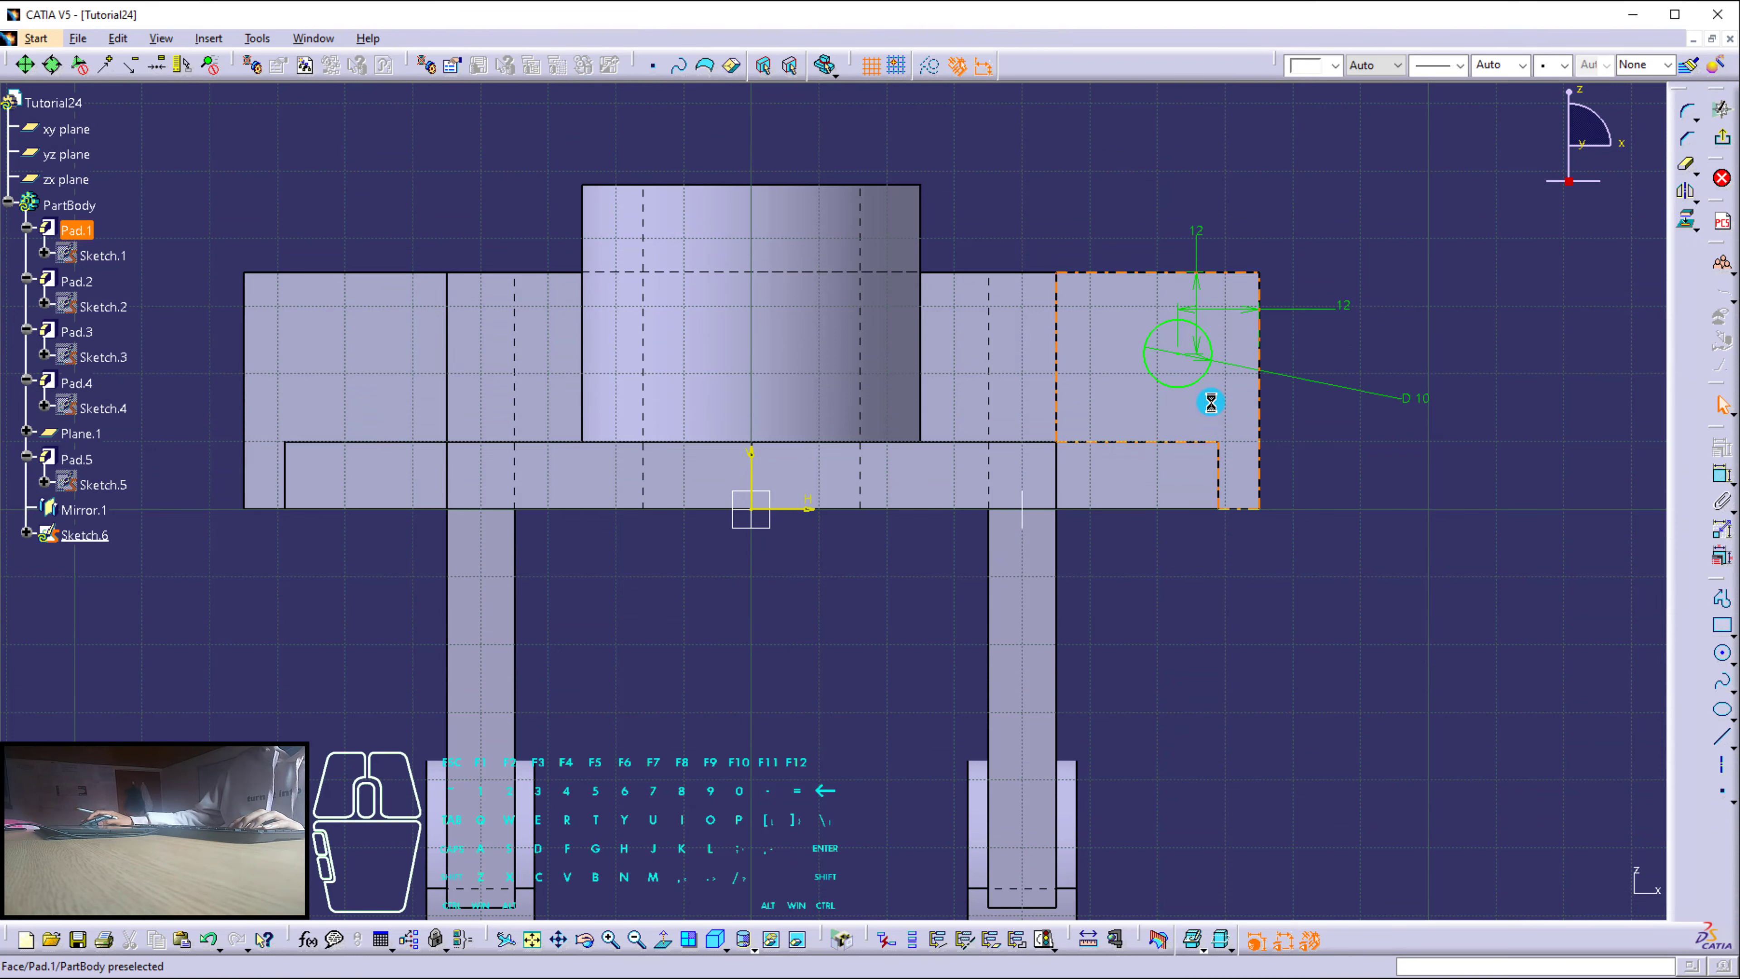
Mirror the circle across the sketch's vertical axis and cut both circles through the flanges as a pocket with the limit type Up to last.
click(1199, 383)
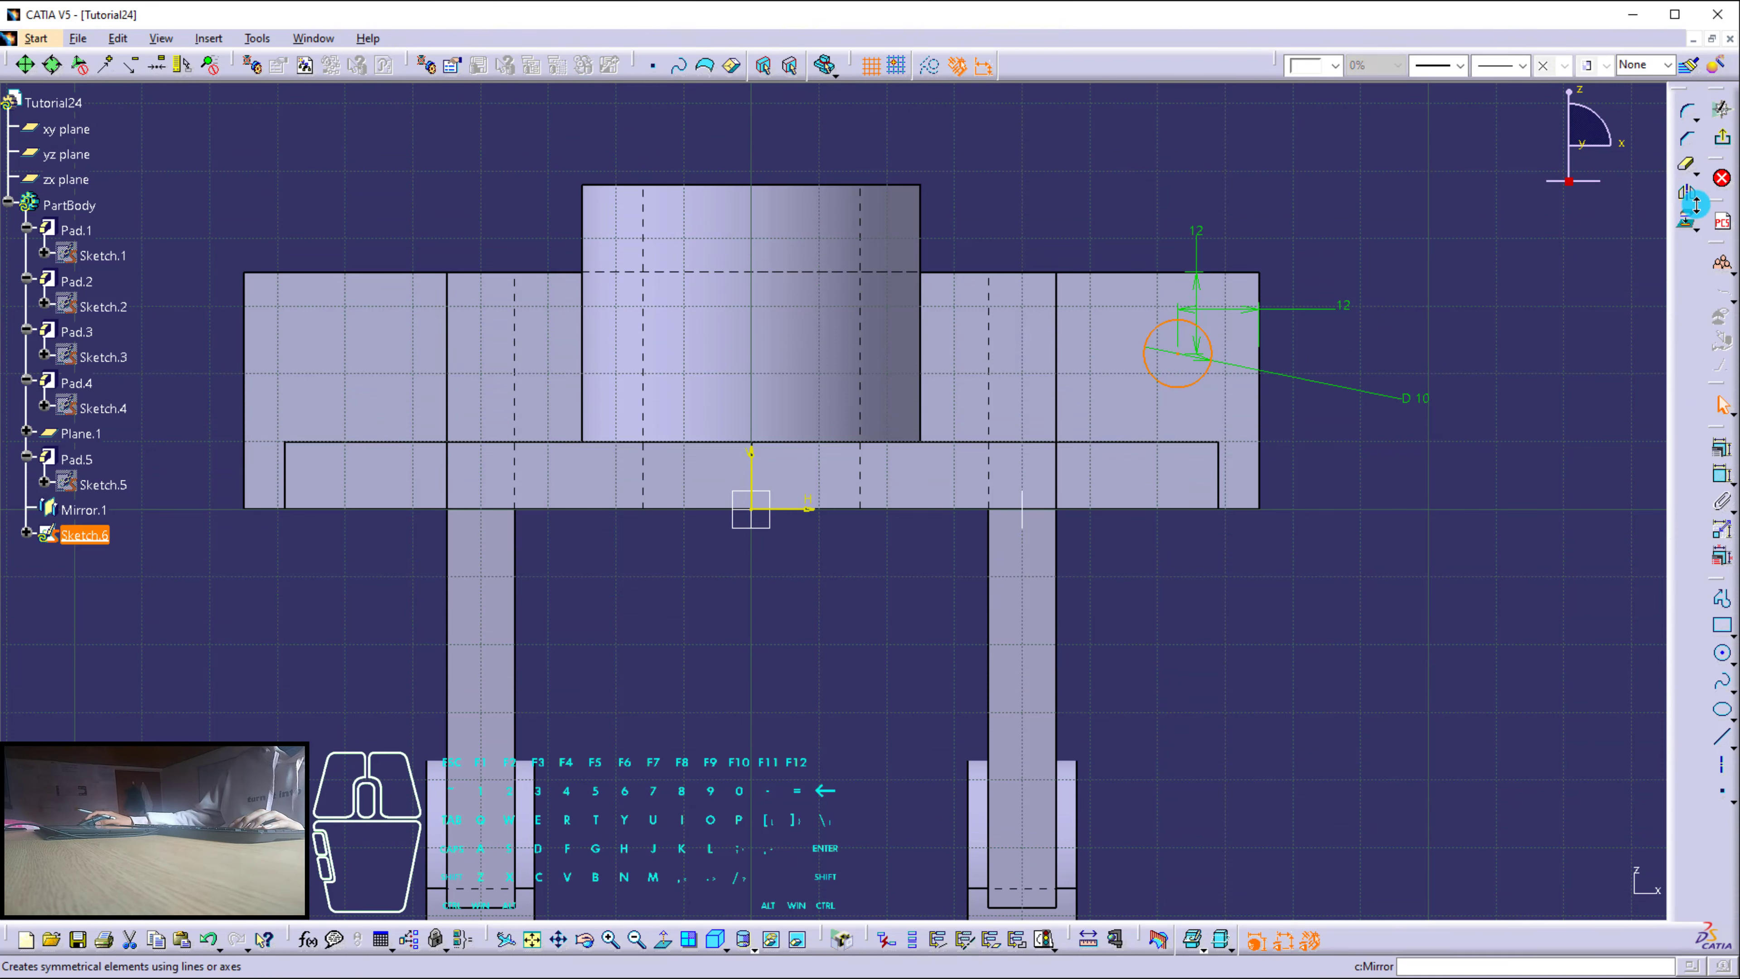
click(756, 468)
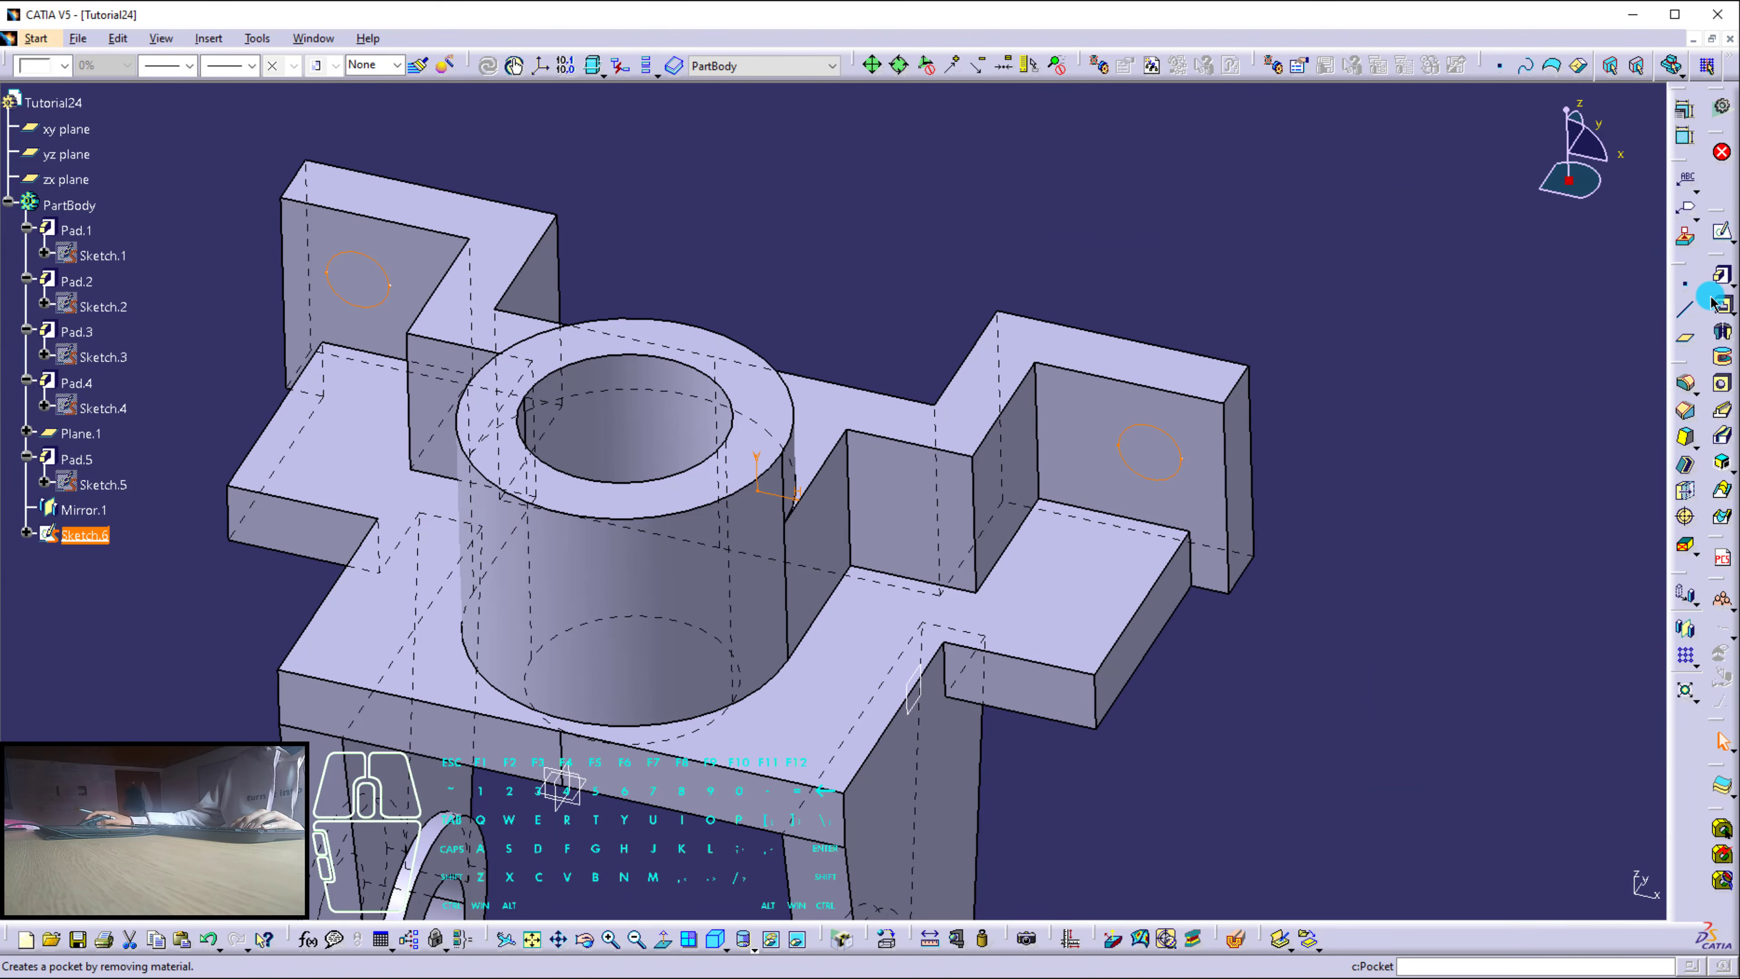
click(1711, 301)
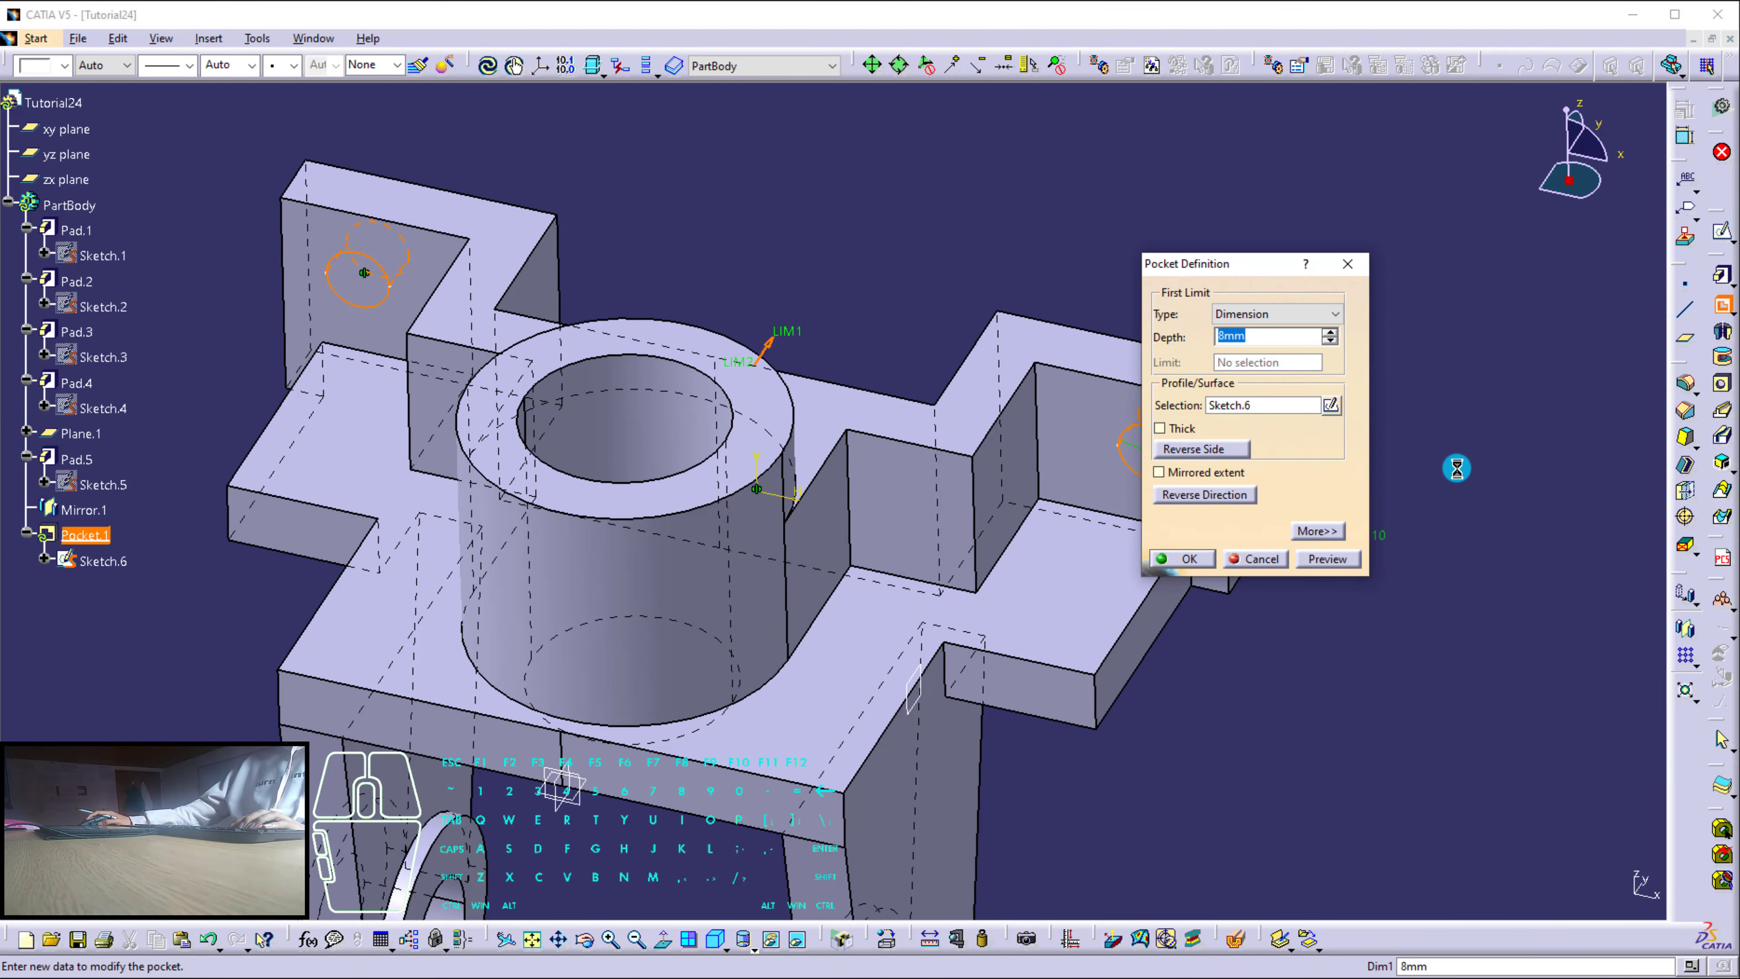
click(1286, 323)
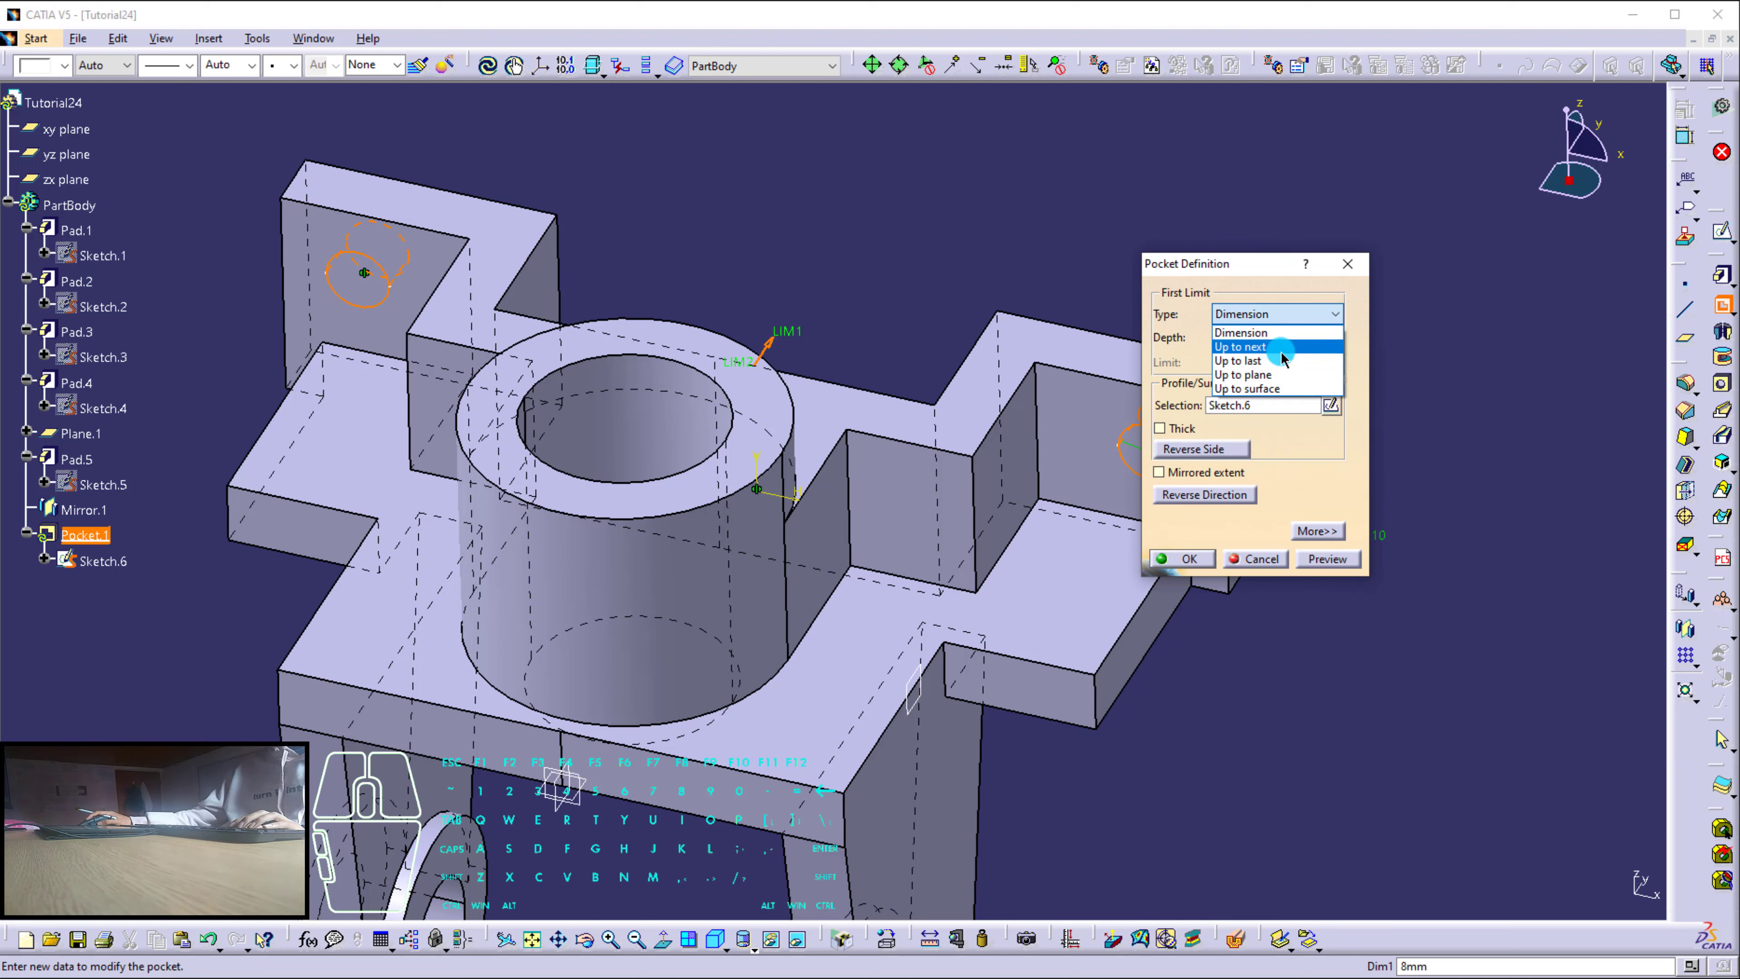
click(1282, 362)
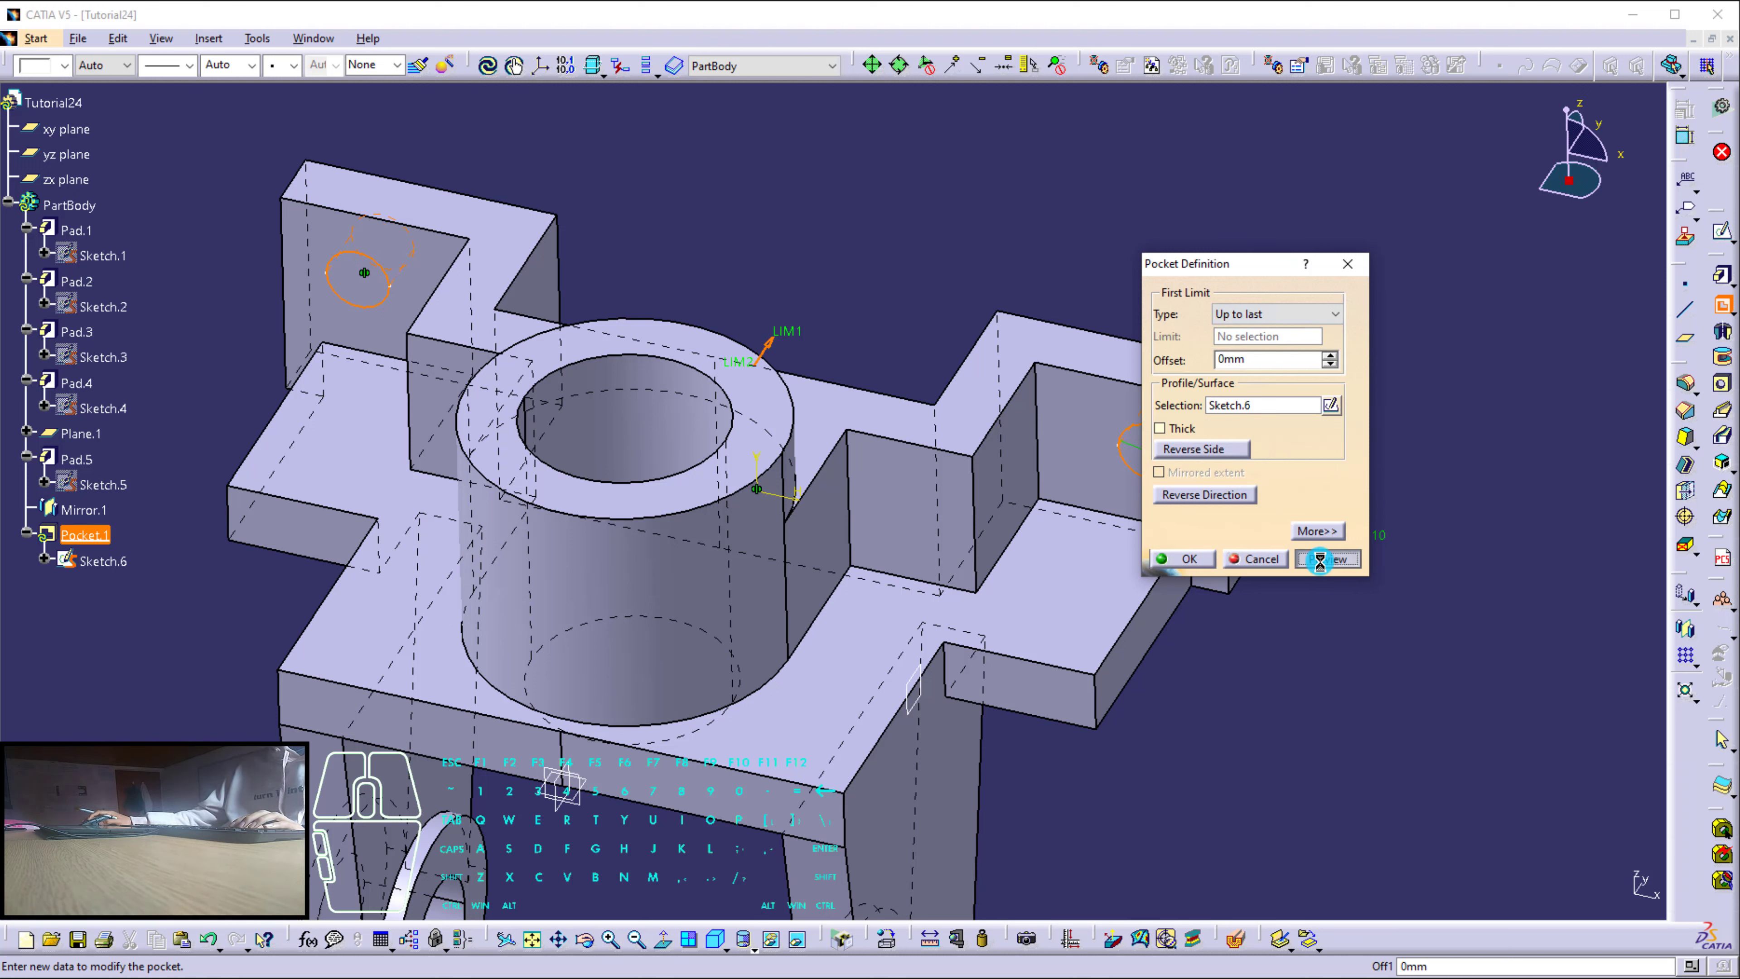
click(1185, 559)
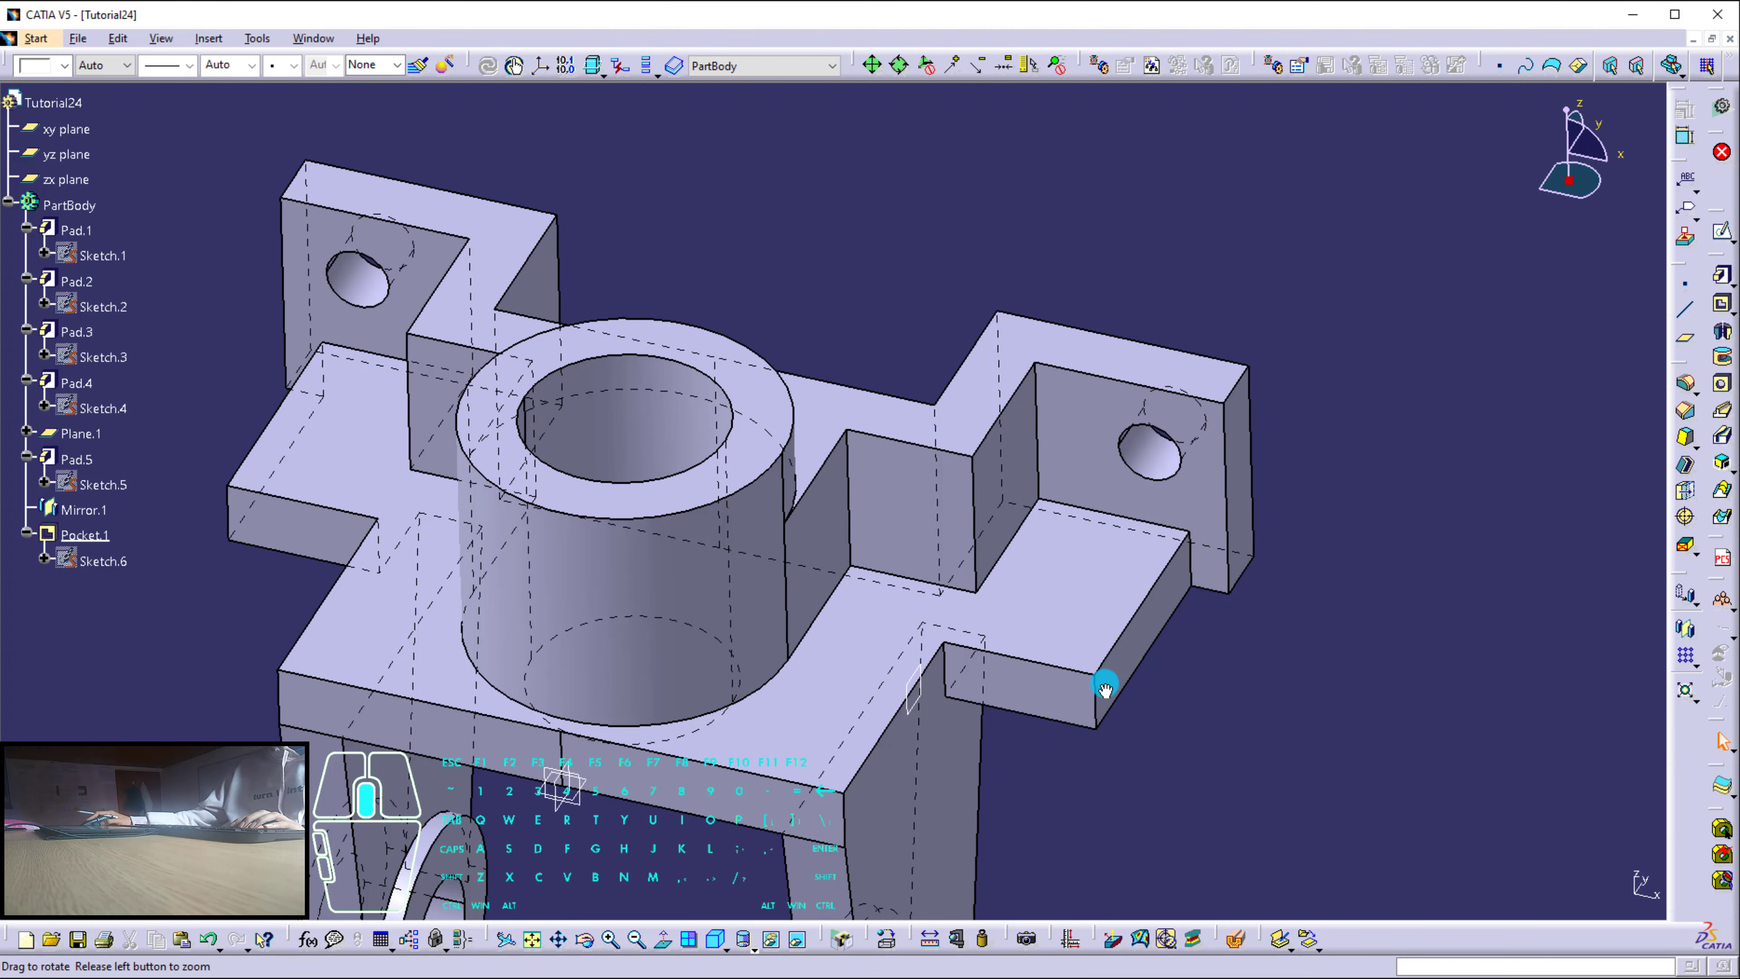
Start a 6 mm edge fillet with the inner vertical corners of both upright flanges and the plate corners beside the flanges.
middle_drag(1104, 689, 1126, 617)
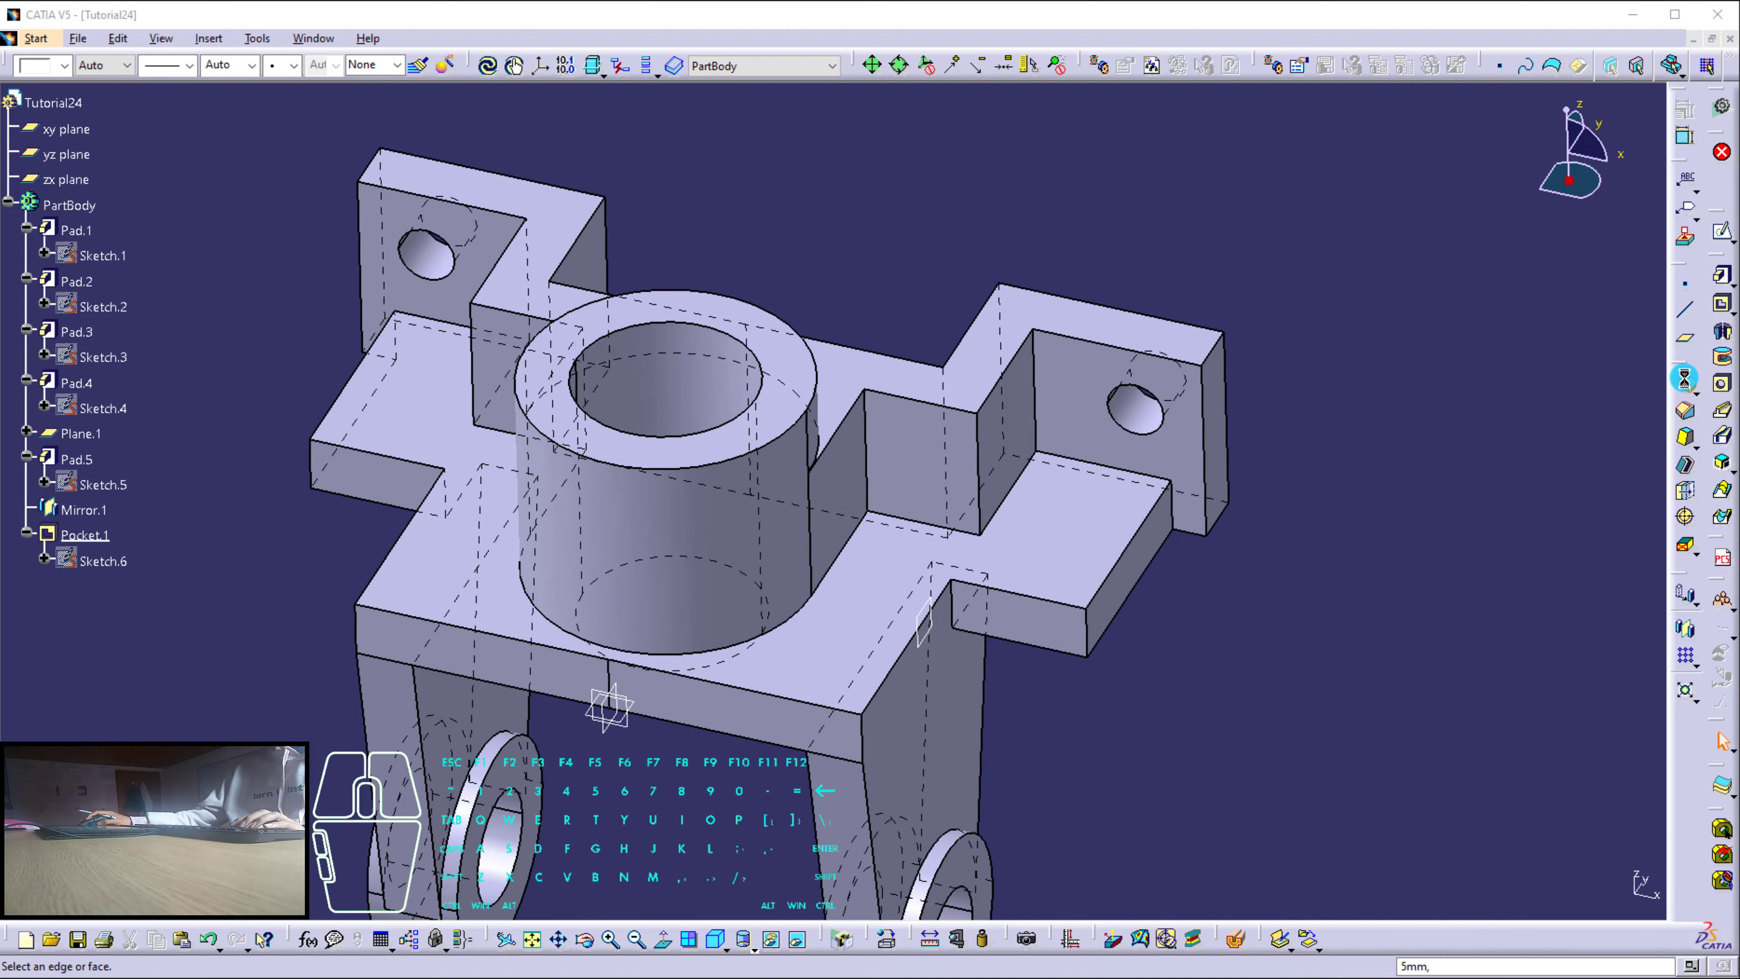
mouse_move(737, 486)
middle_down()
mouse_move(746, 652)
mouse_move(766, 546)
mouse_move(777, 585)
middle_up()
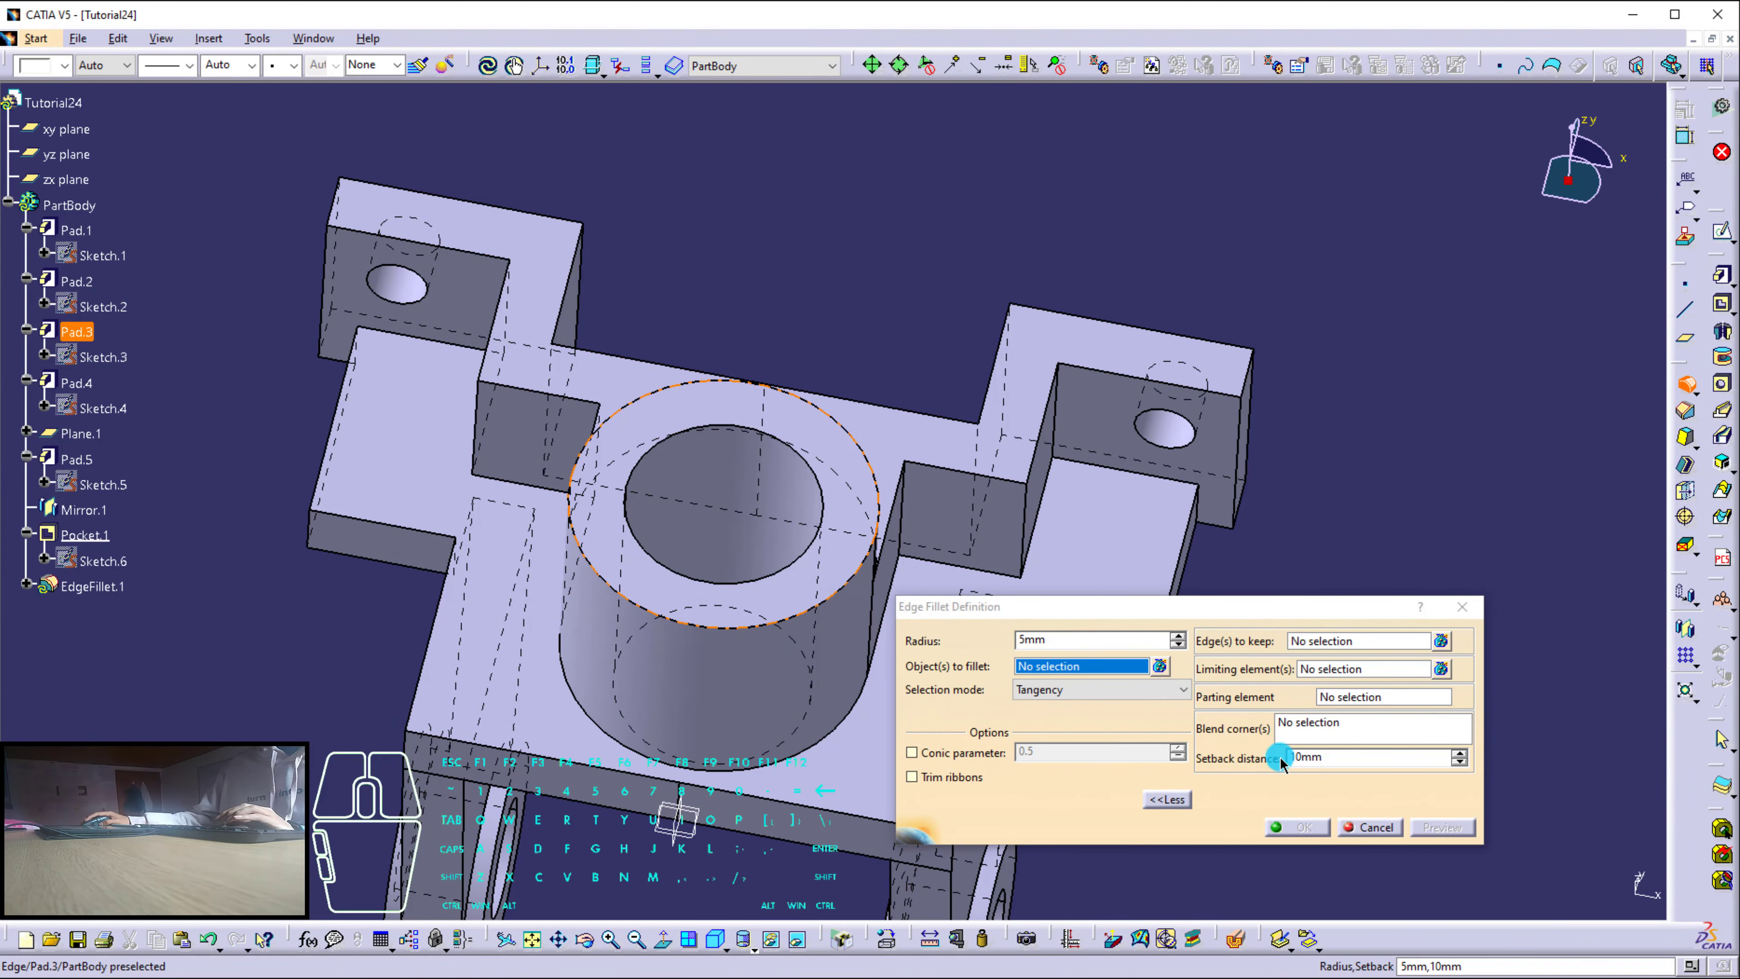
double_click(1097, 639)
text(6)
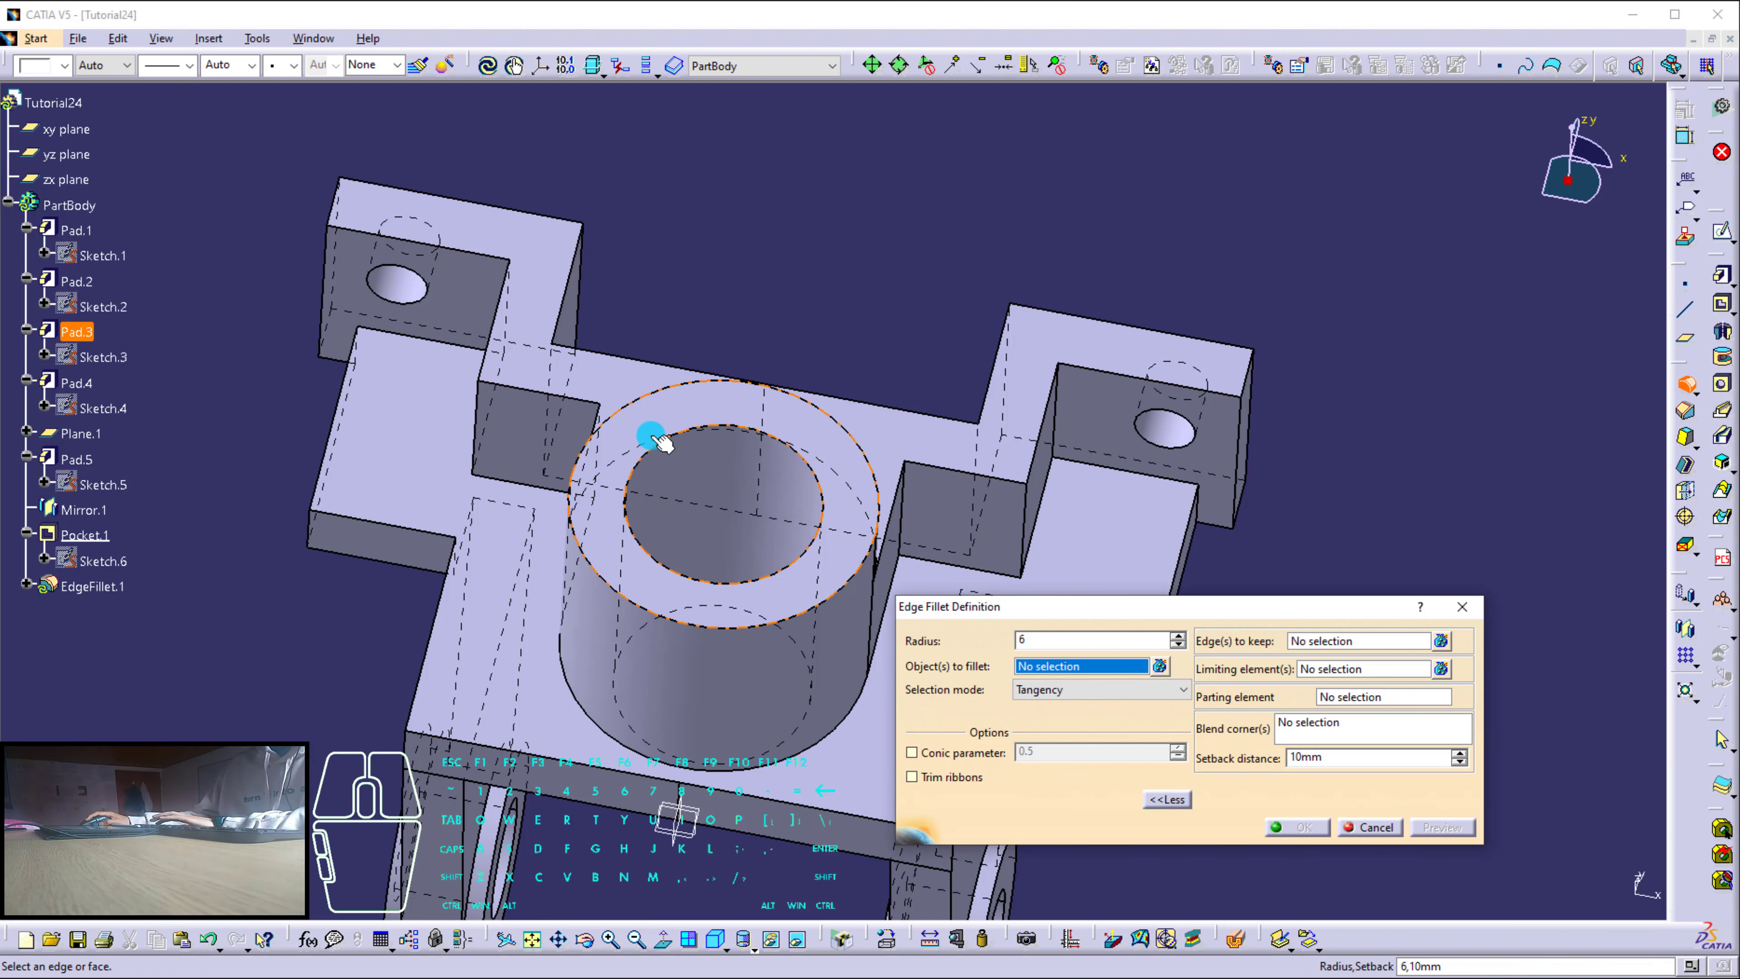
middle_drag(504, 544, 687, 653)
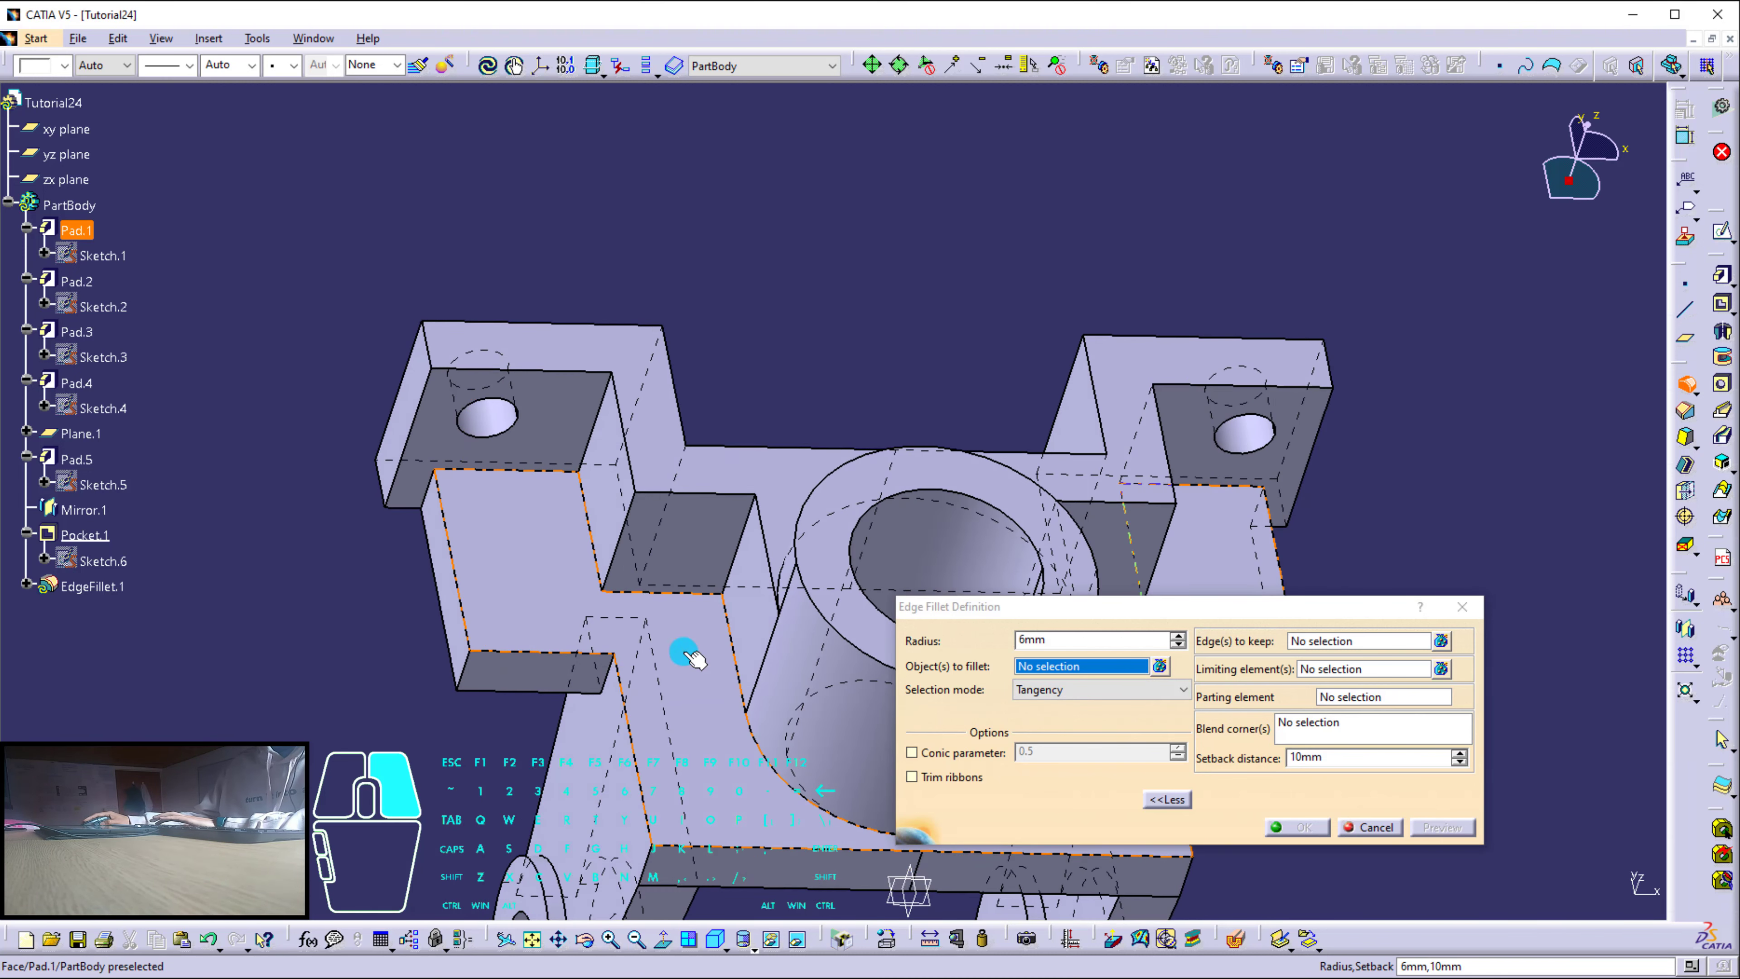
click(589, 445)
click(421, 497)
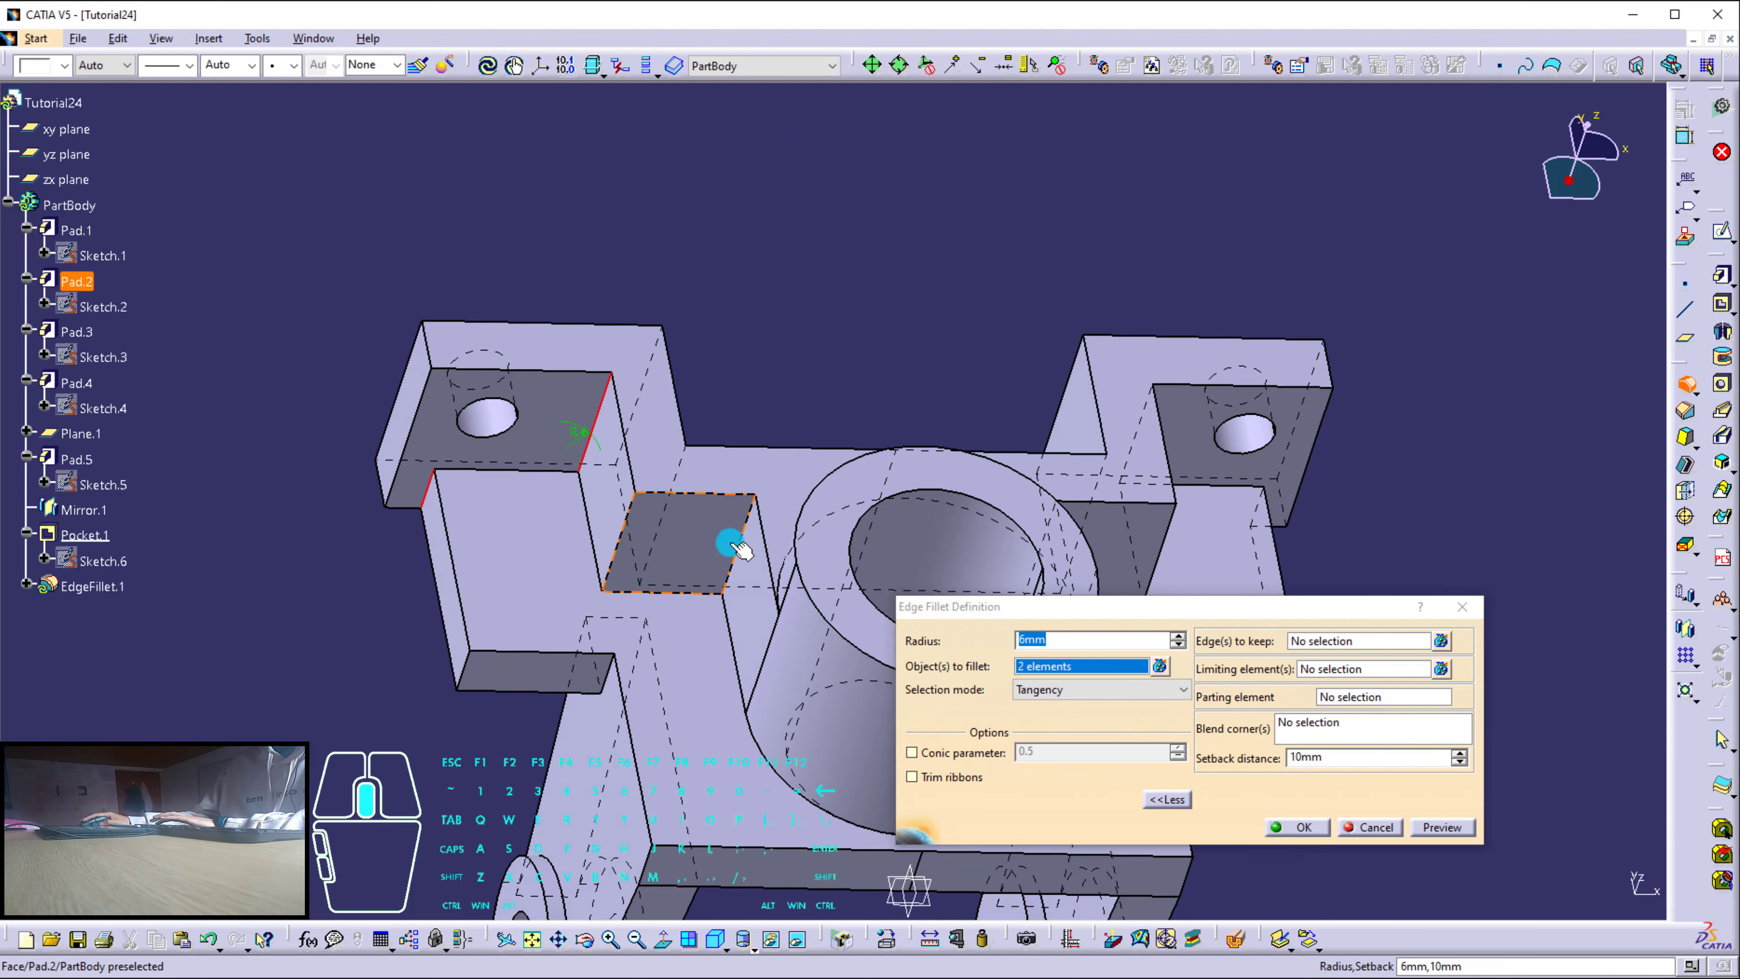
middle_drag(723, 540, 637, 535)
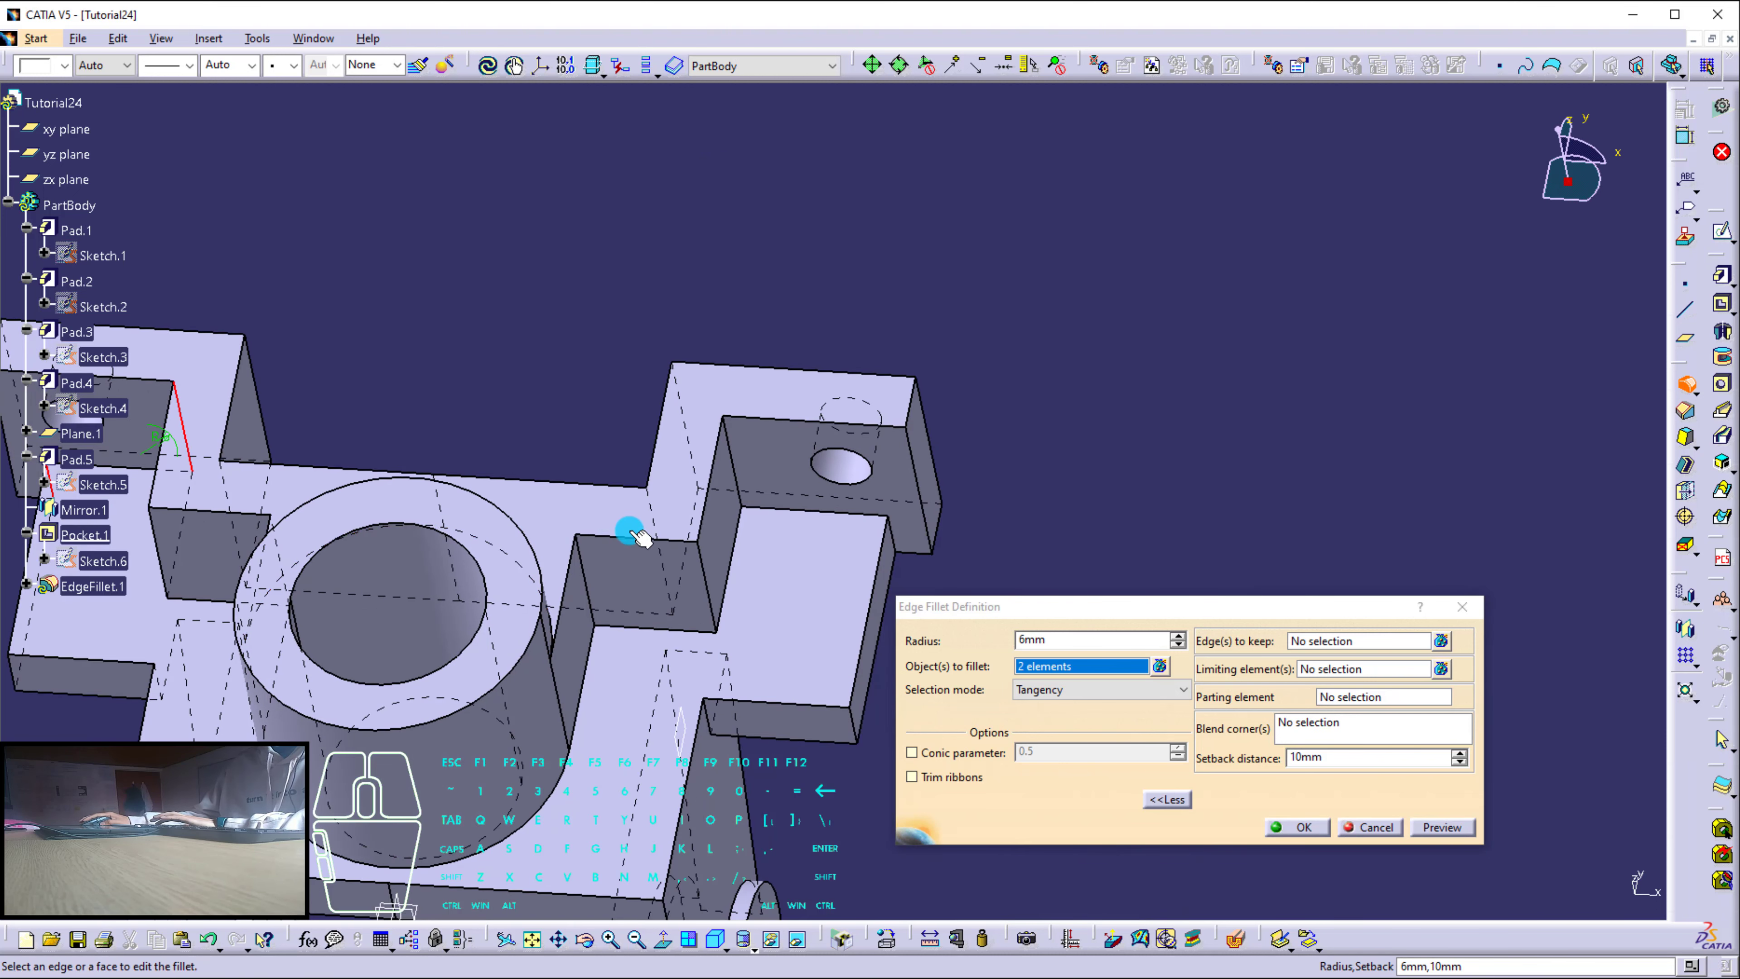
click(734, 484)
click(894, 494)
Add the two inner edges where the lugs meet the plate's underside to the fillet and create it.
middle_drag(698, 660, 750, 521)
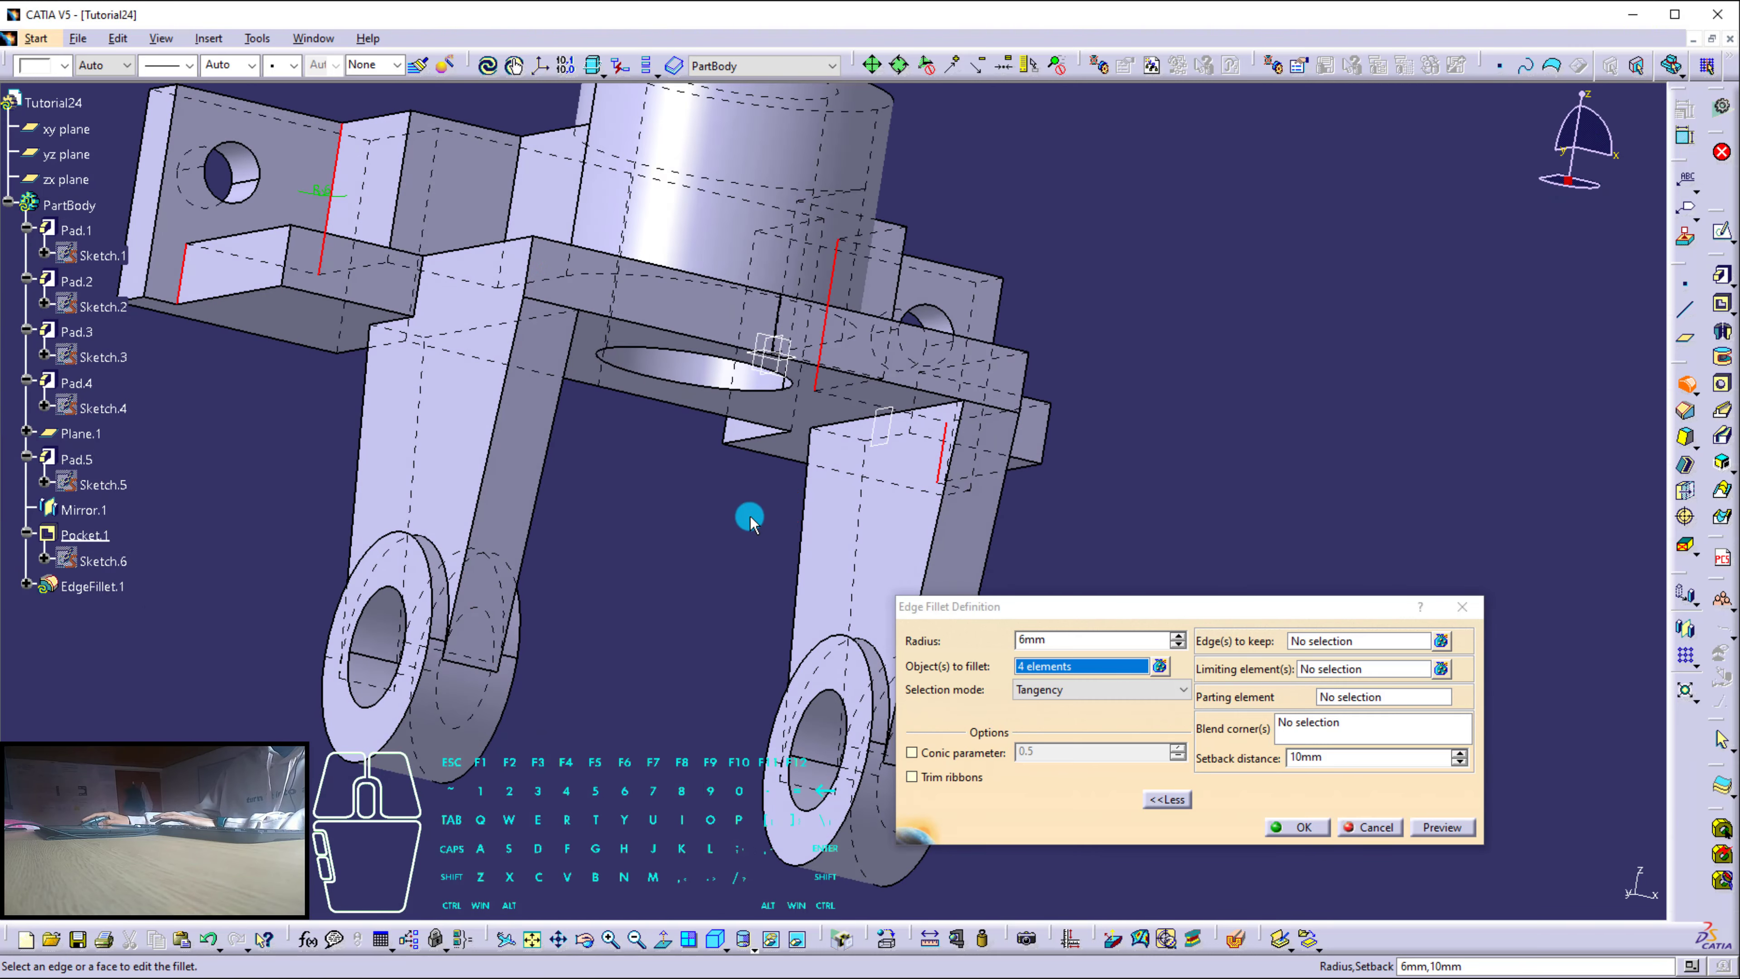
click(837, 425)
middle_drag(768, 416, 523, 478)
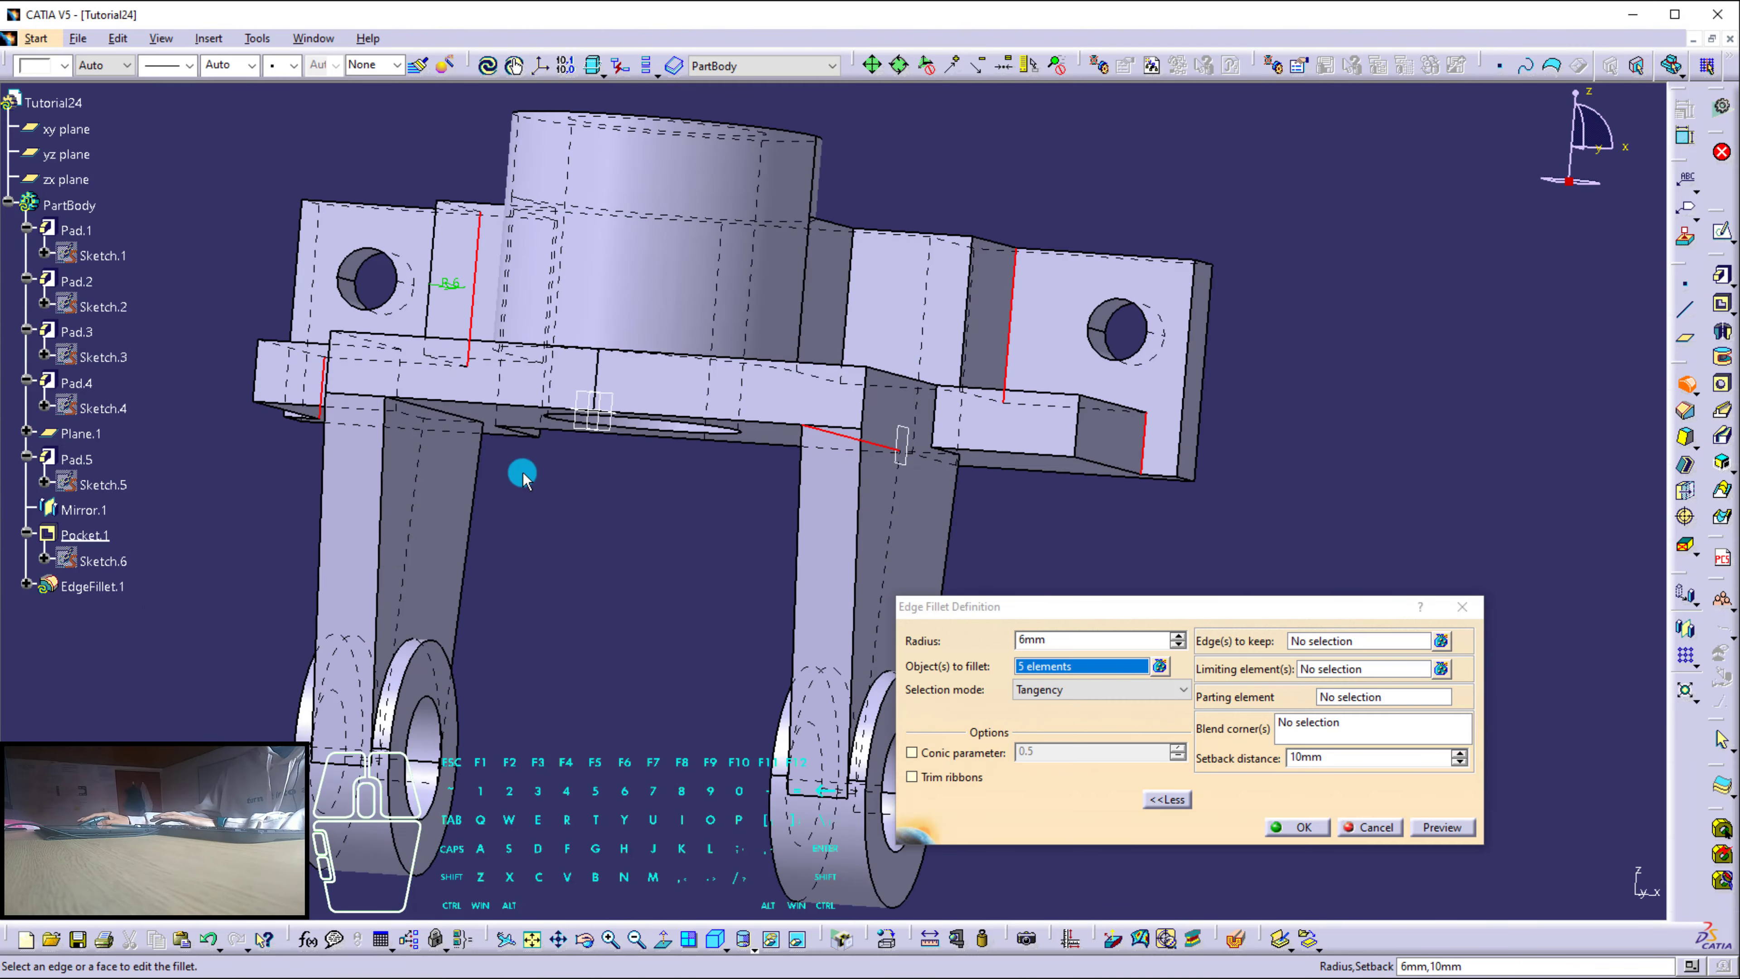
click(468, 420)
middle_drag(641, 369, 680, 497)
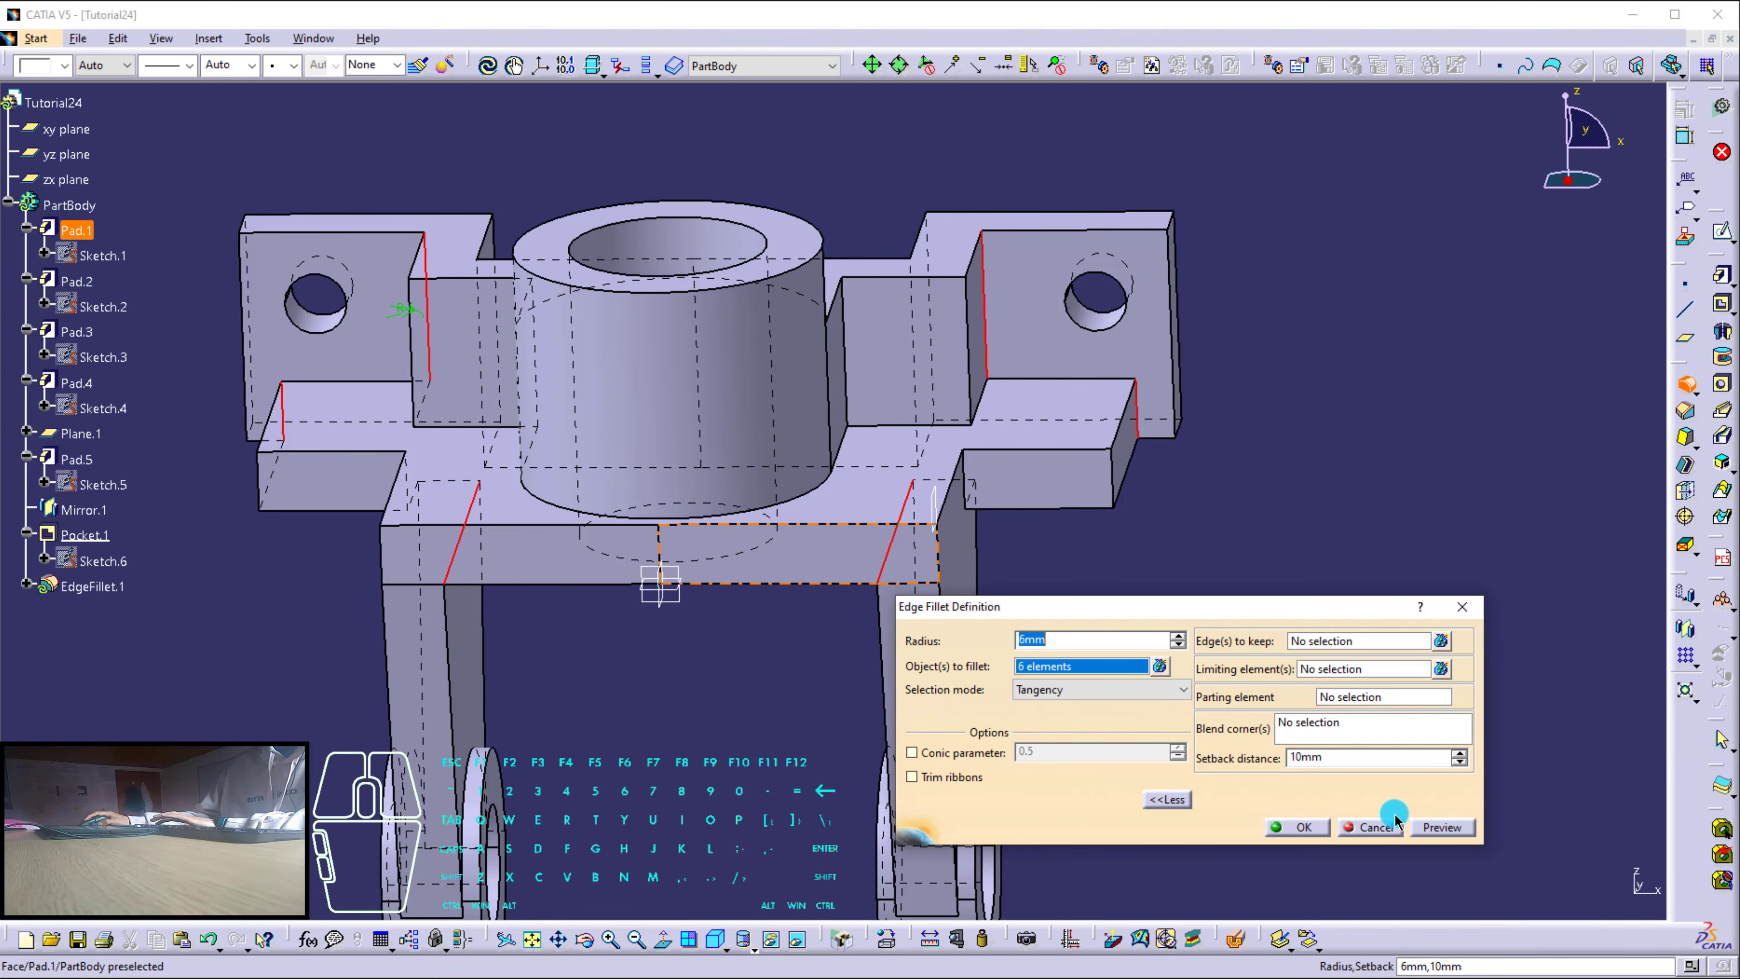
click(1291, 829)
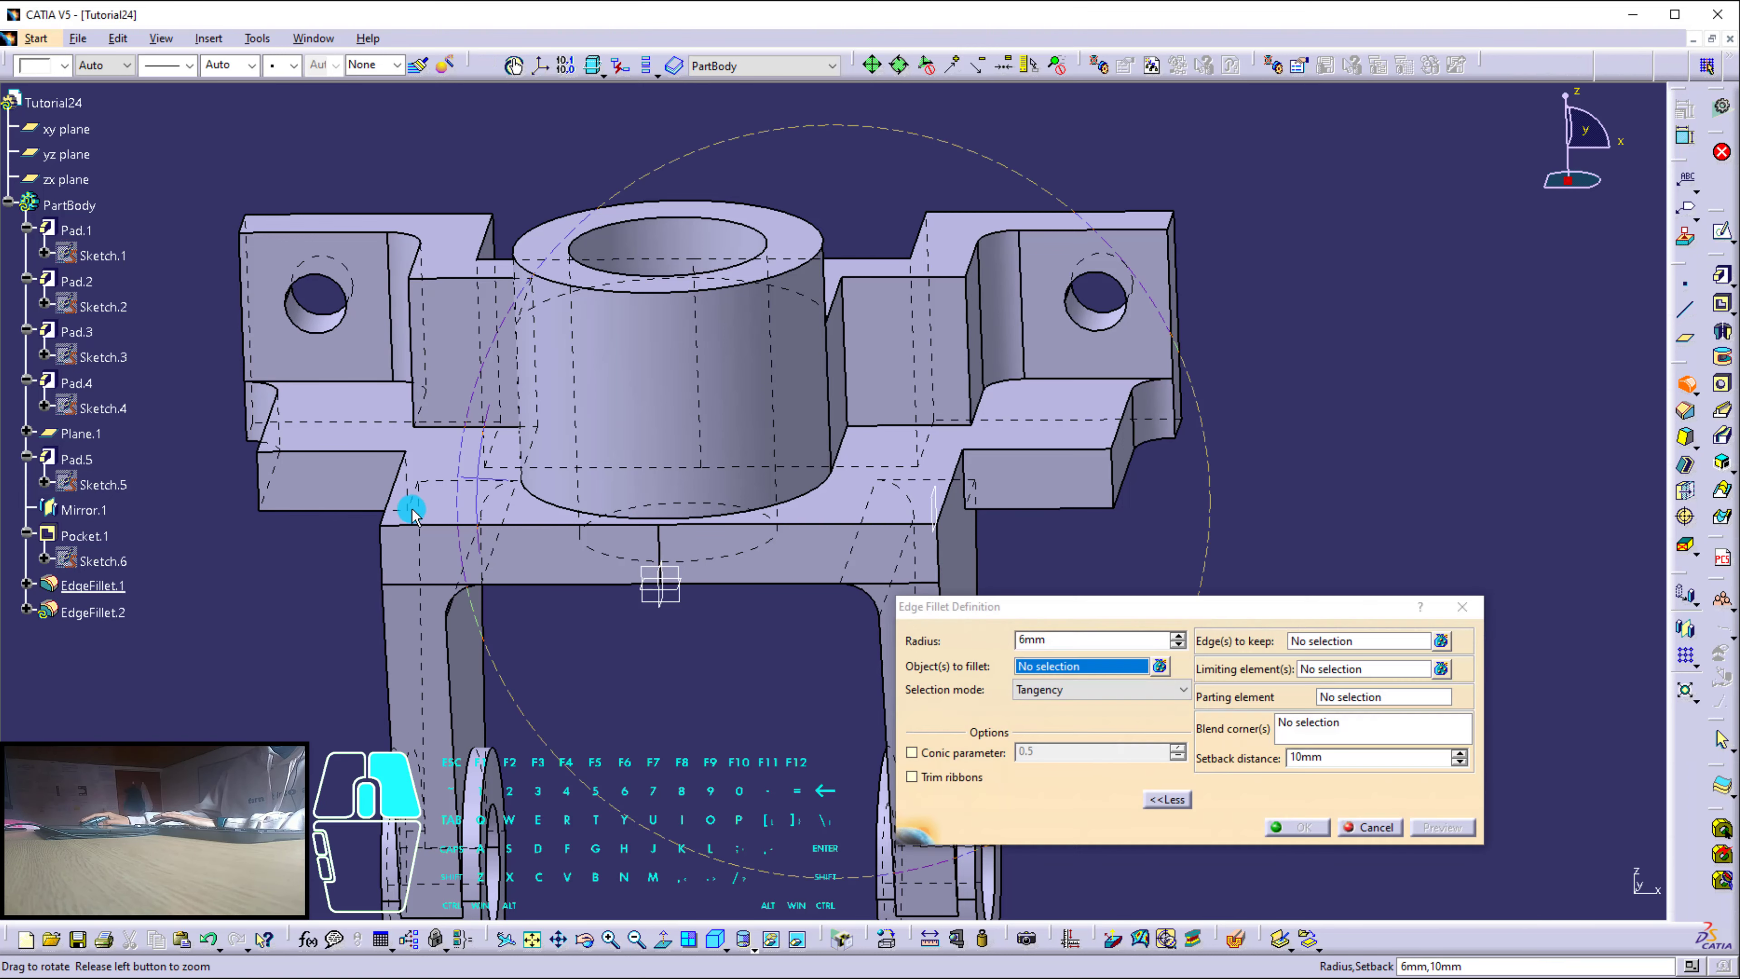
Start a 12 mm edge fillet with the left wing's outer and inner front corners and the left wall's vertical step corner.
middle_drag(404, 505, 1274, 778)
middle_drag(856, 431, 874, 505)
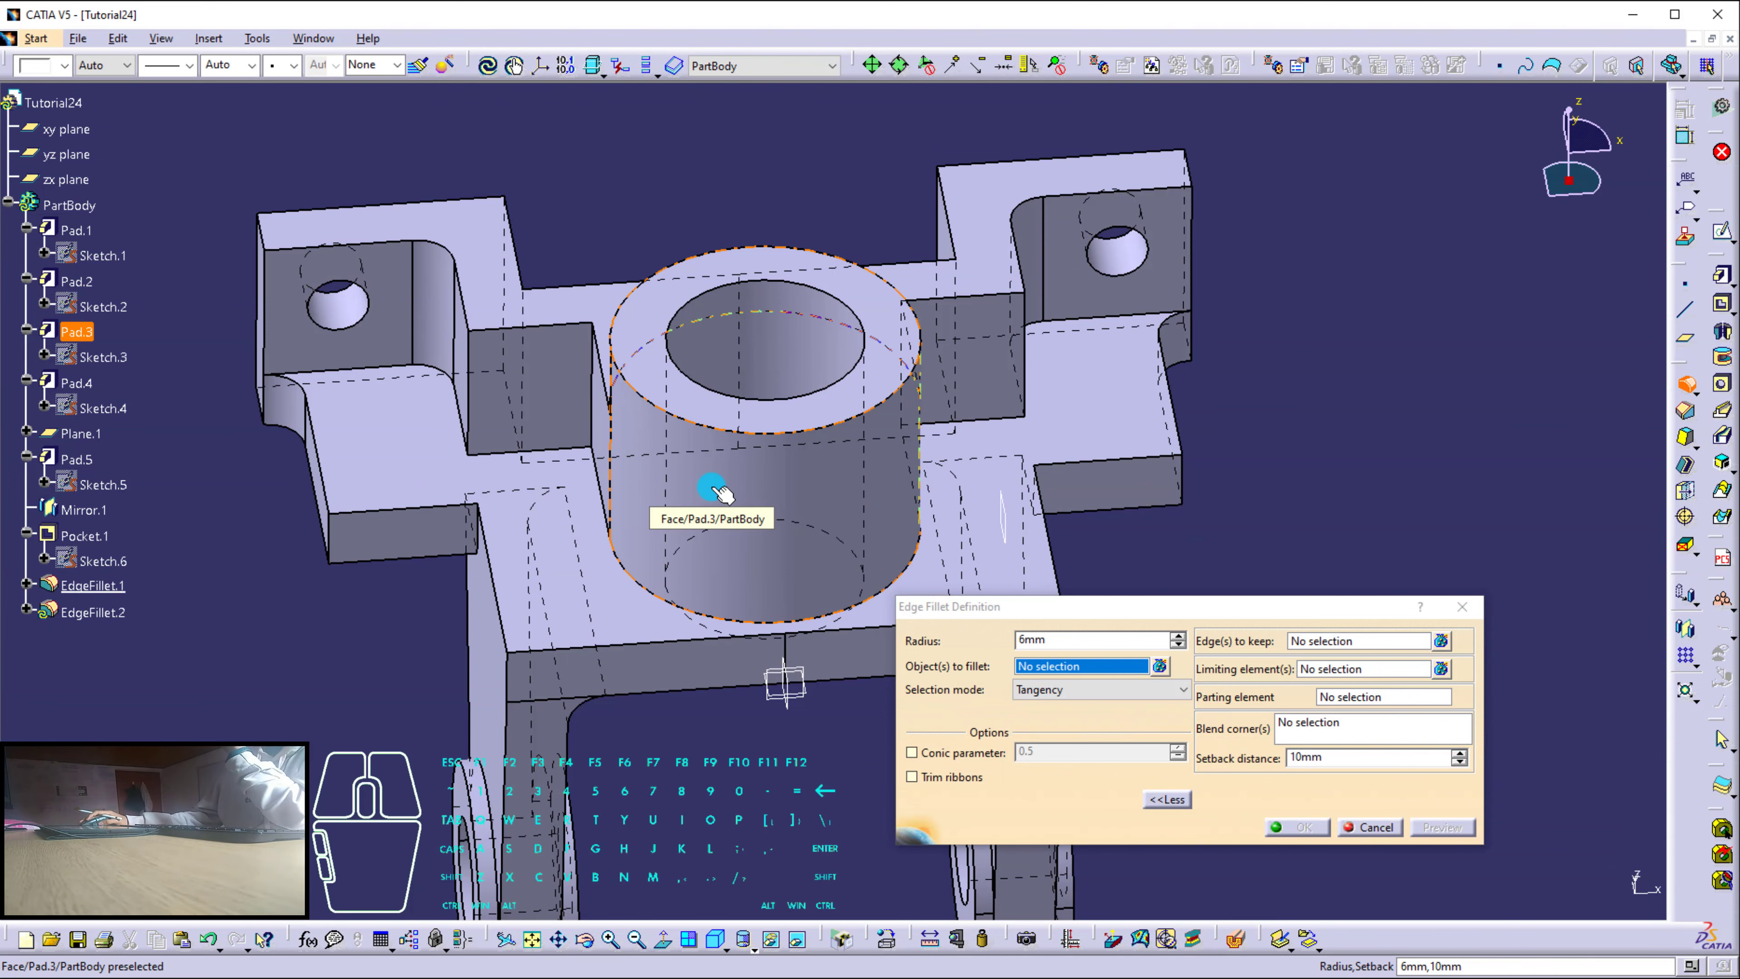
click(939, 640)
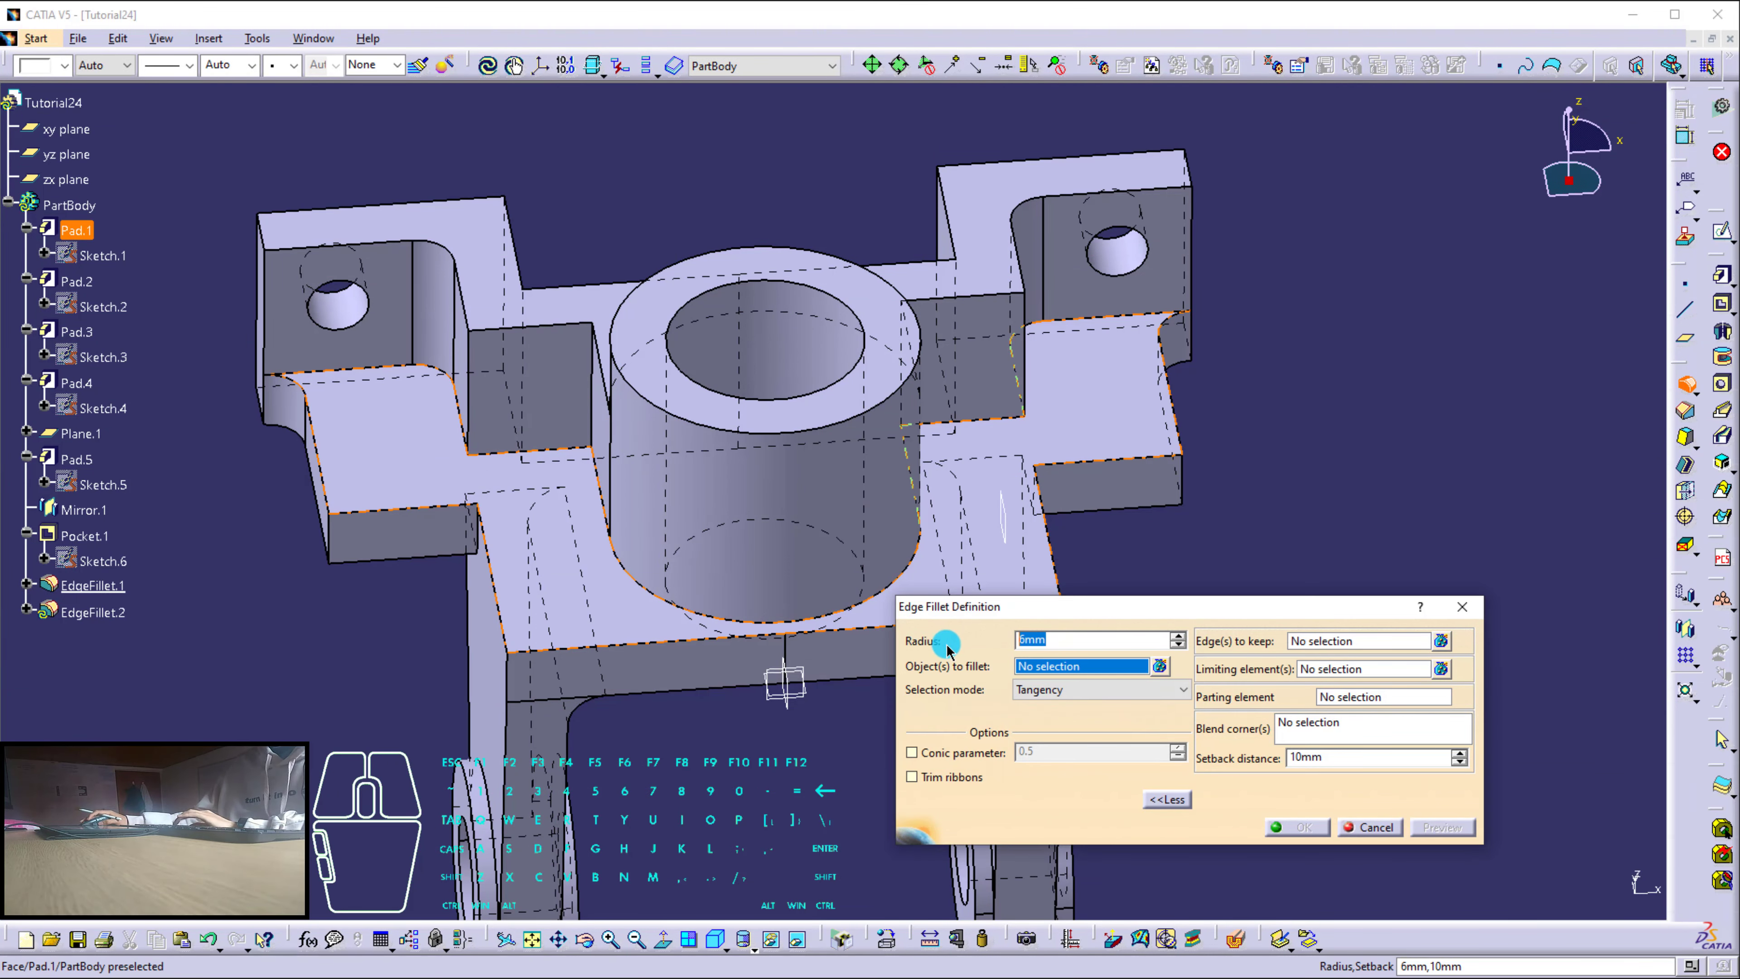
click(467, 363)
click(337, 542)
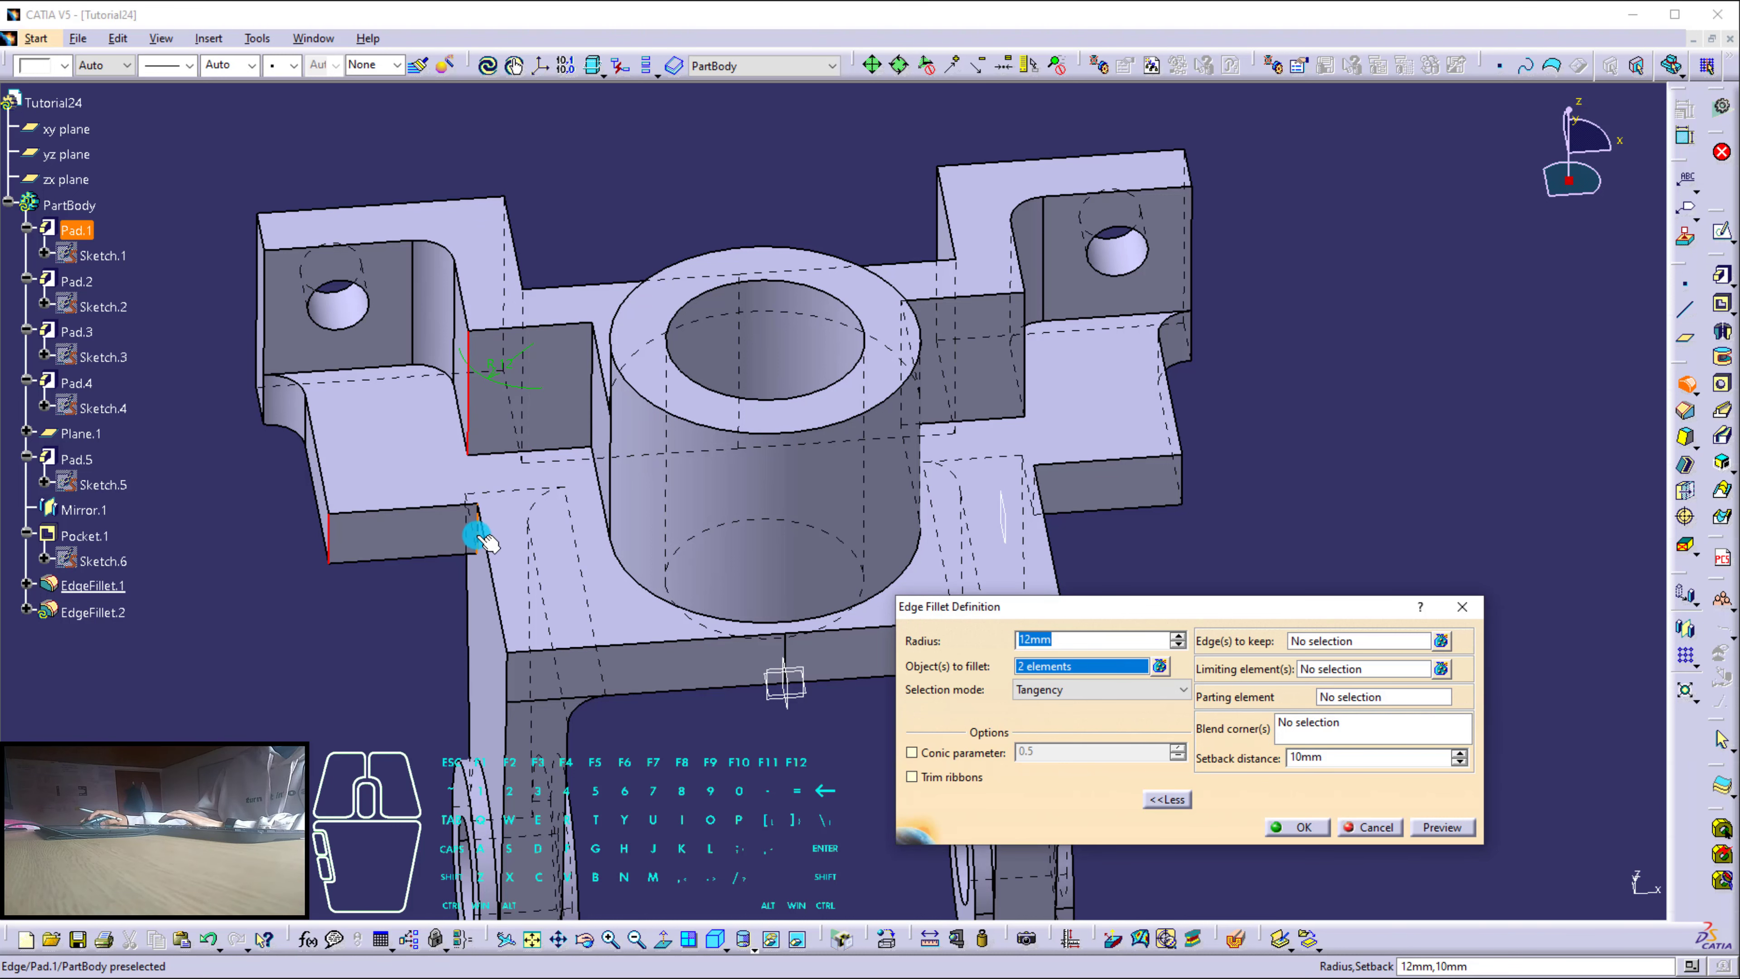
click(487, 542)
Add the matching wall step corner and the right wing's inner and outer front corners to the fillet and create it.
middle_drag(932, 466, 667, 442)
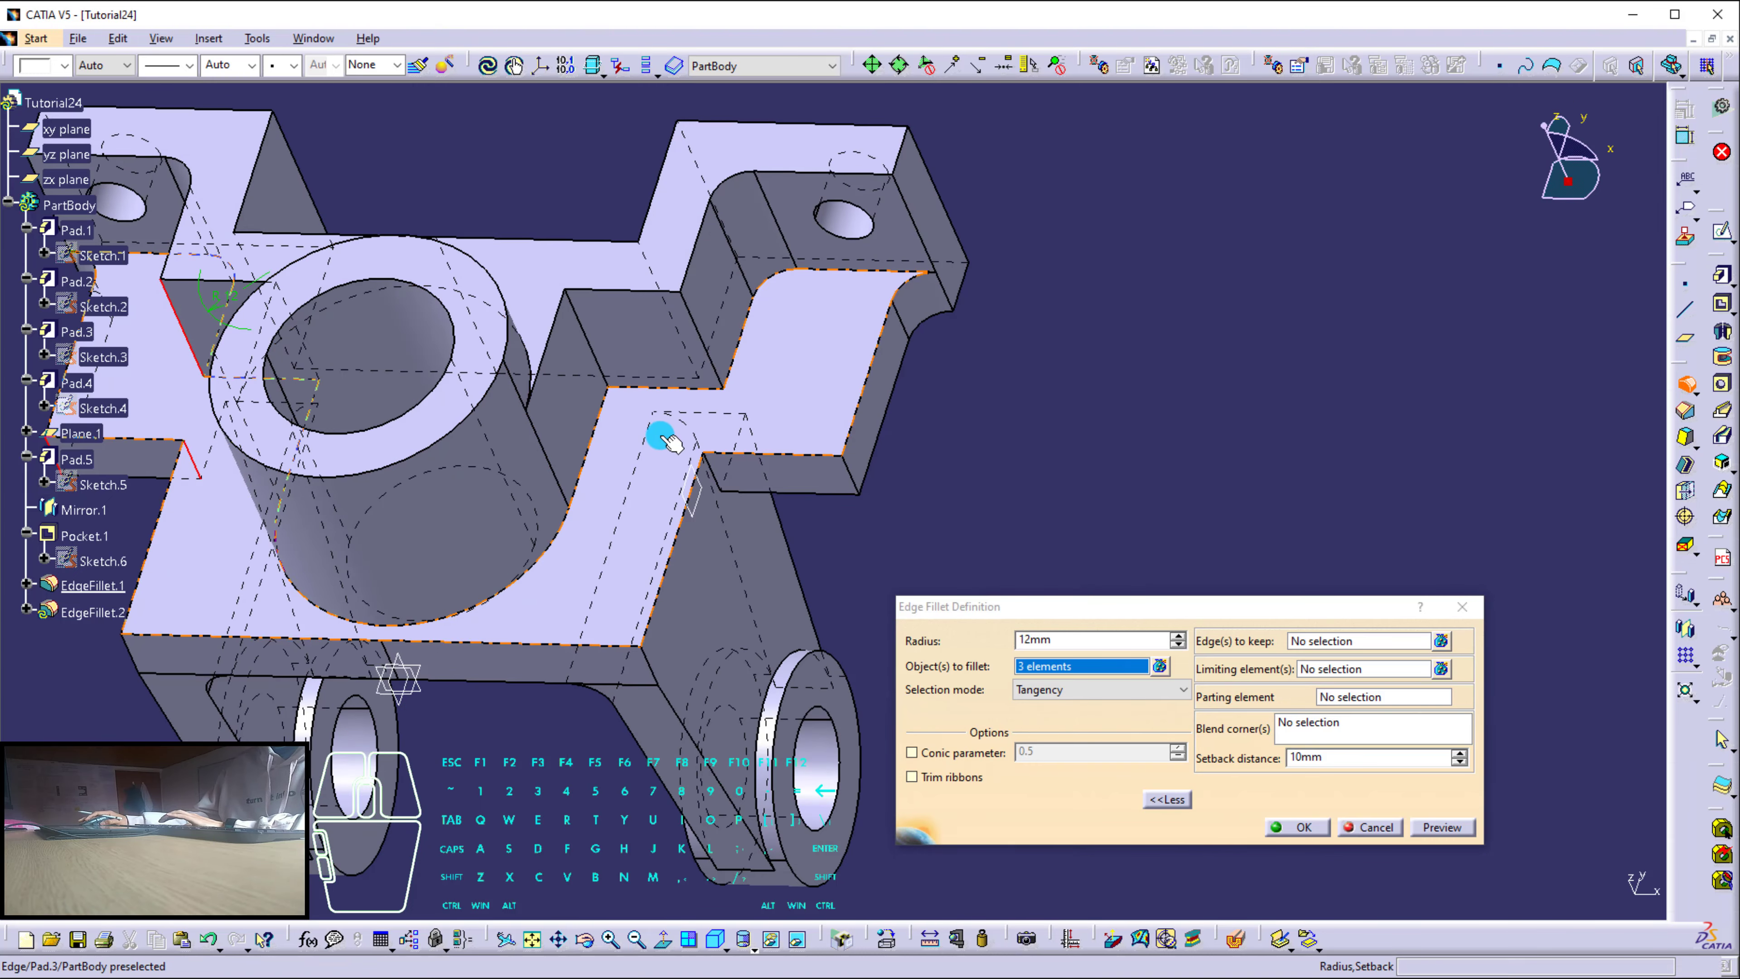
click(606, 360)
middle_drag(458, 407, 749, 346)
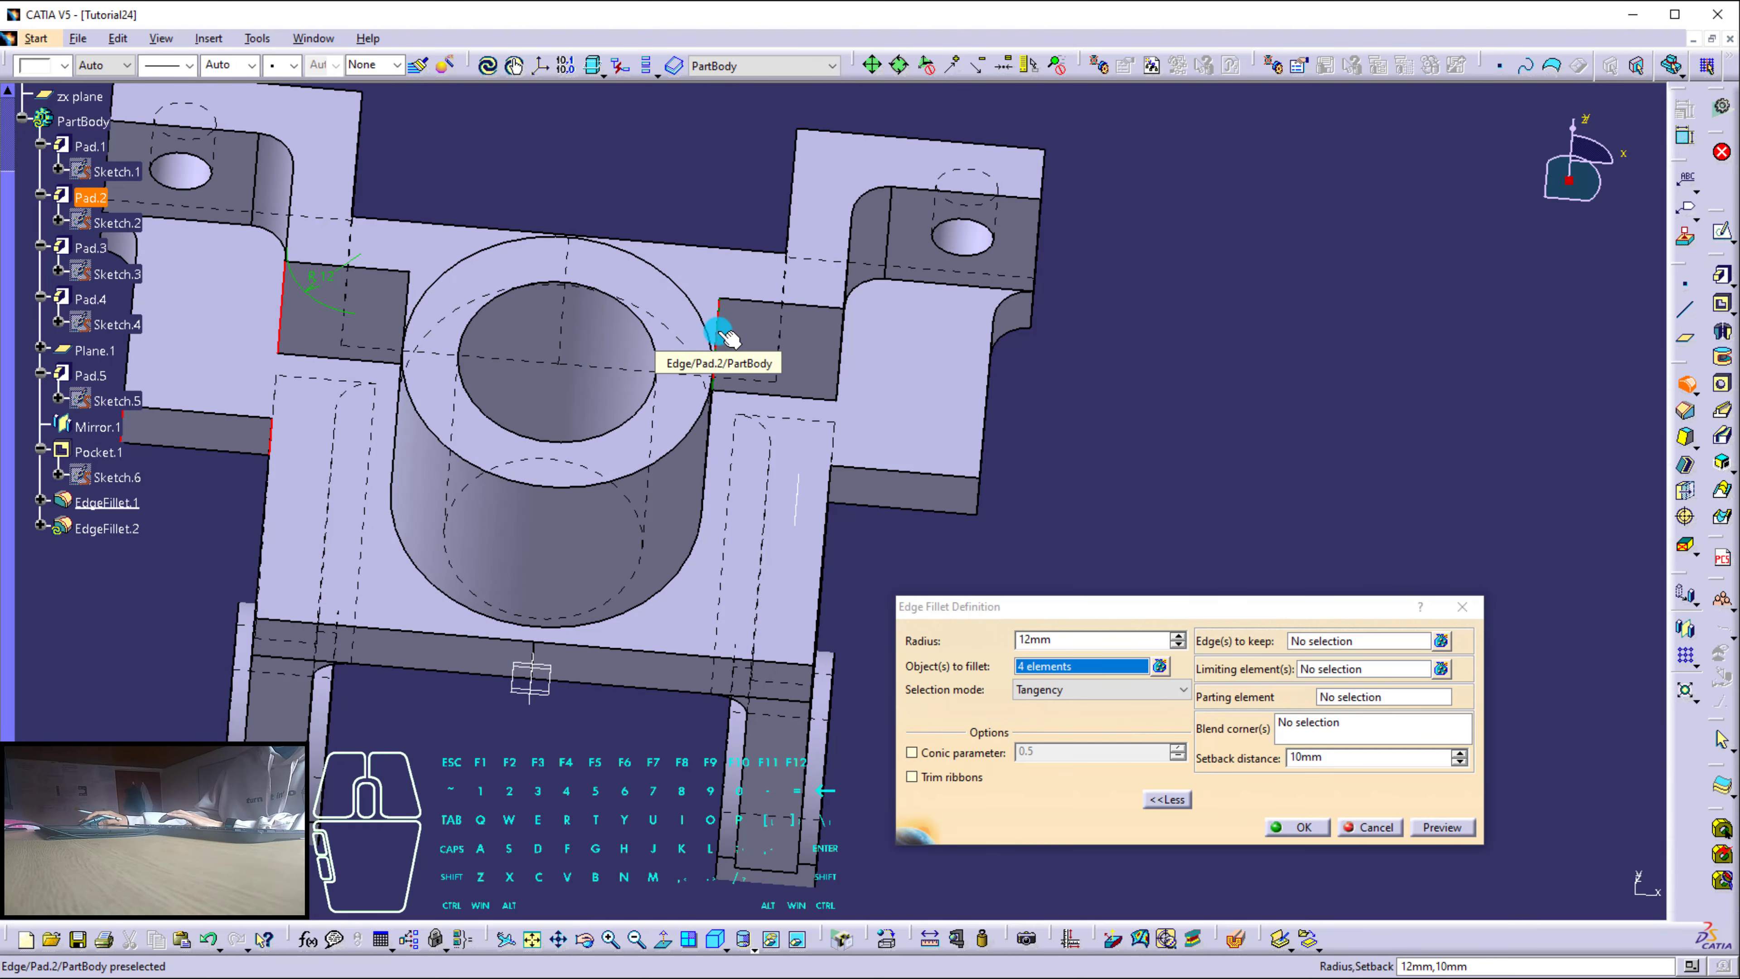
click(719, 334)
click(847, 348)
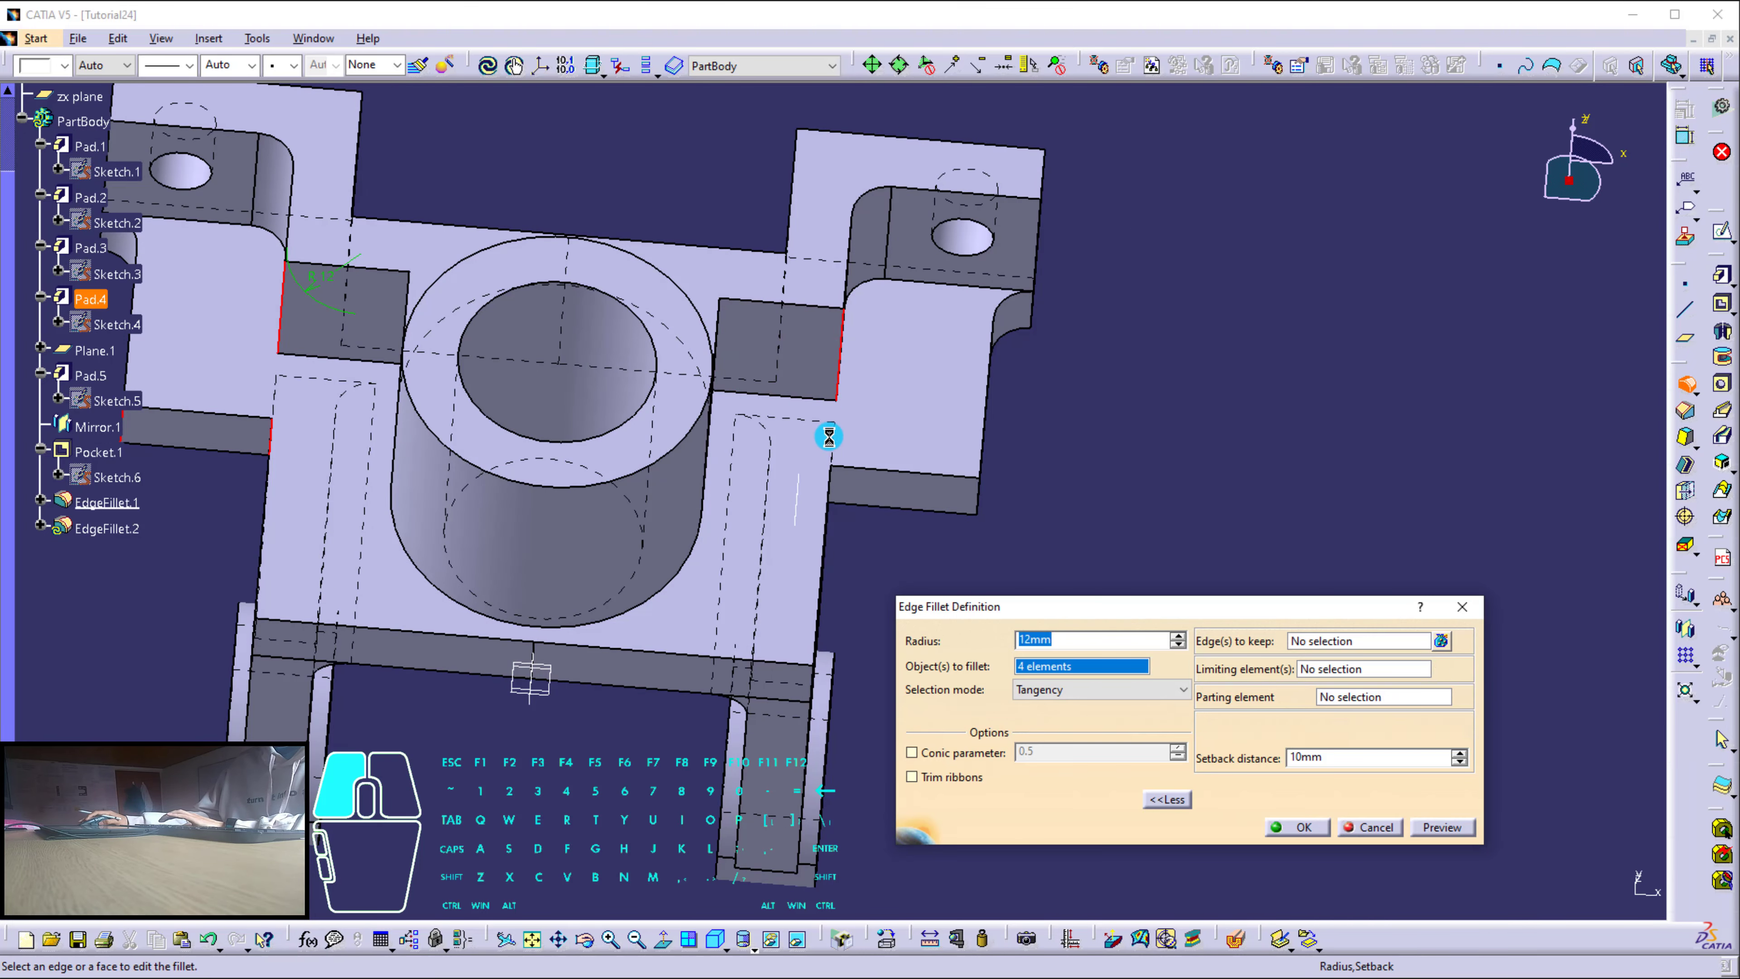
middle_drag(791, 533, 759, 423)
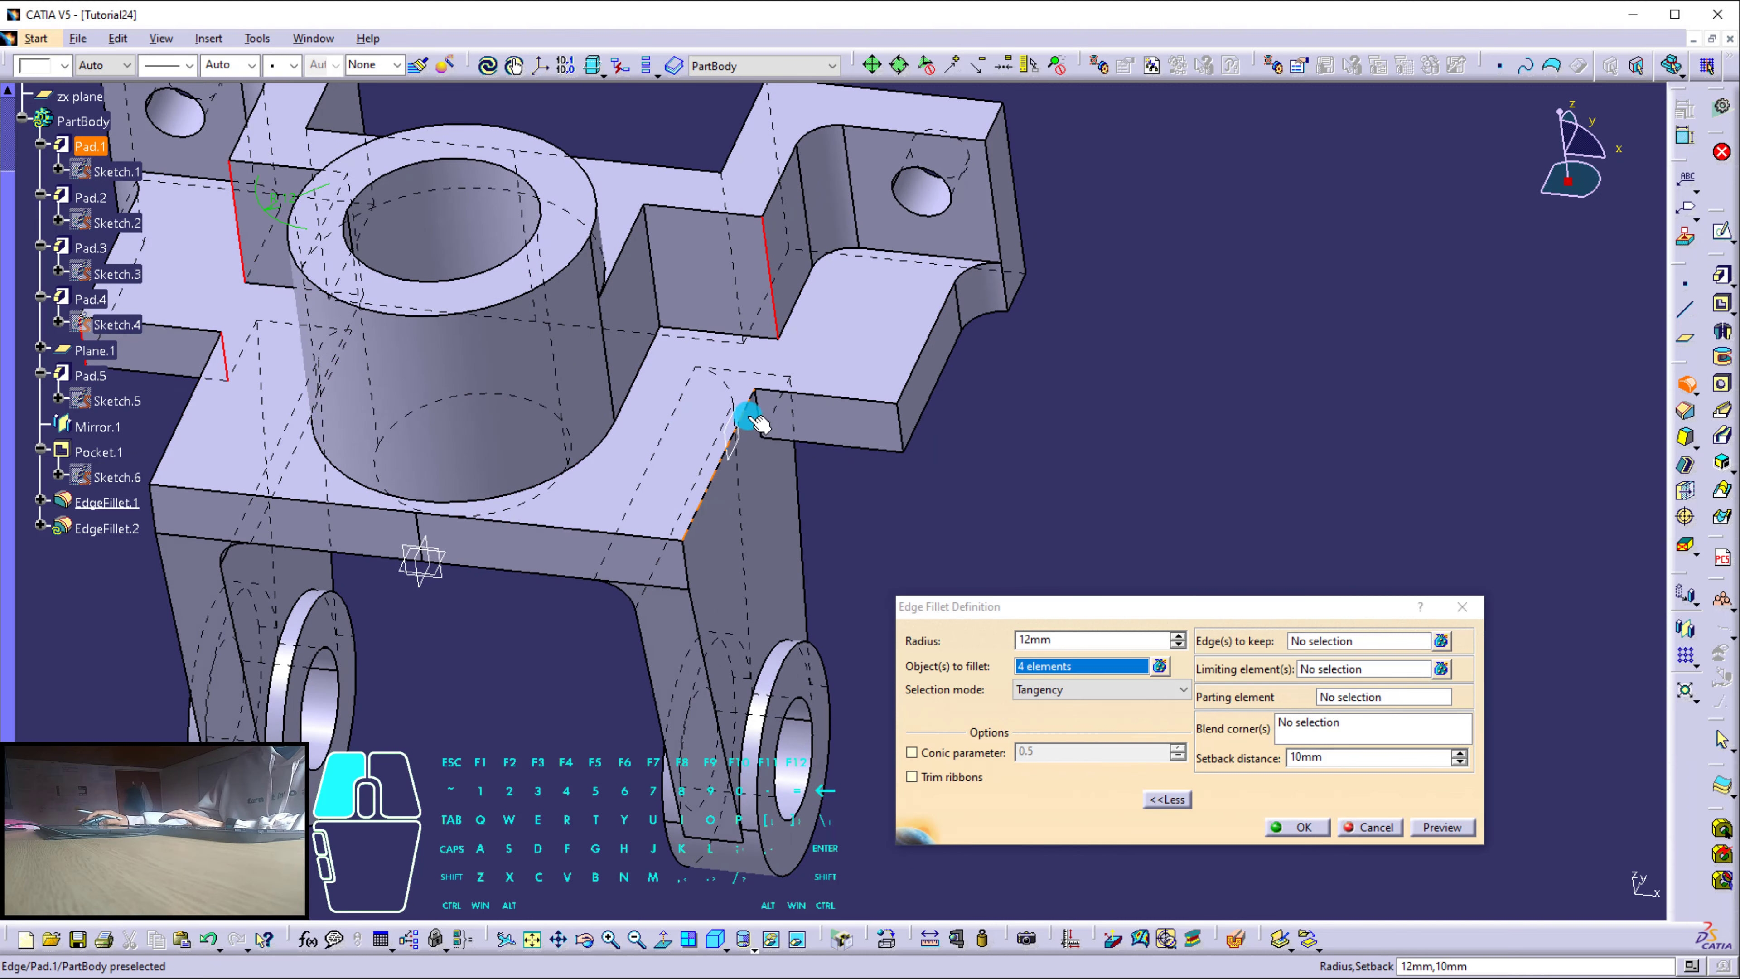
click(759, 414)
click(903, 432)
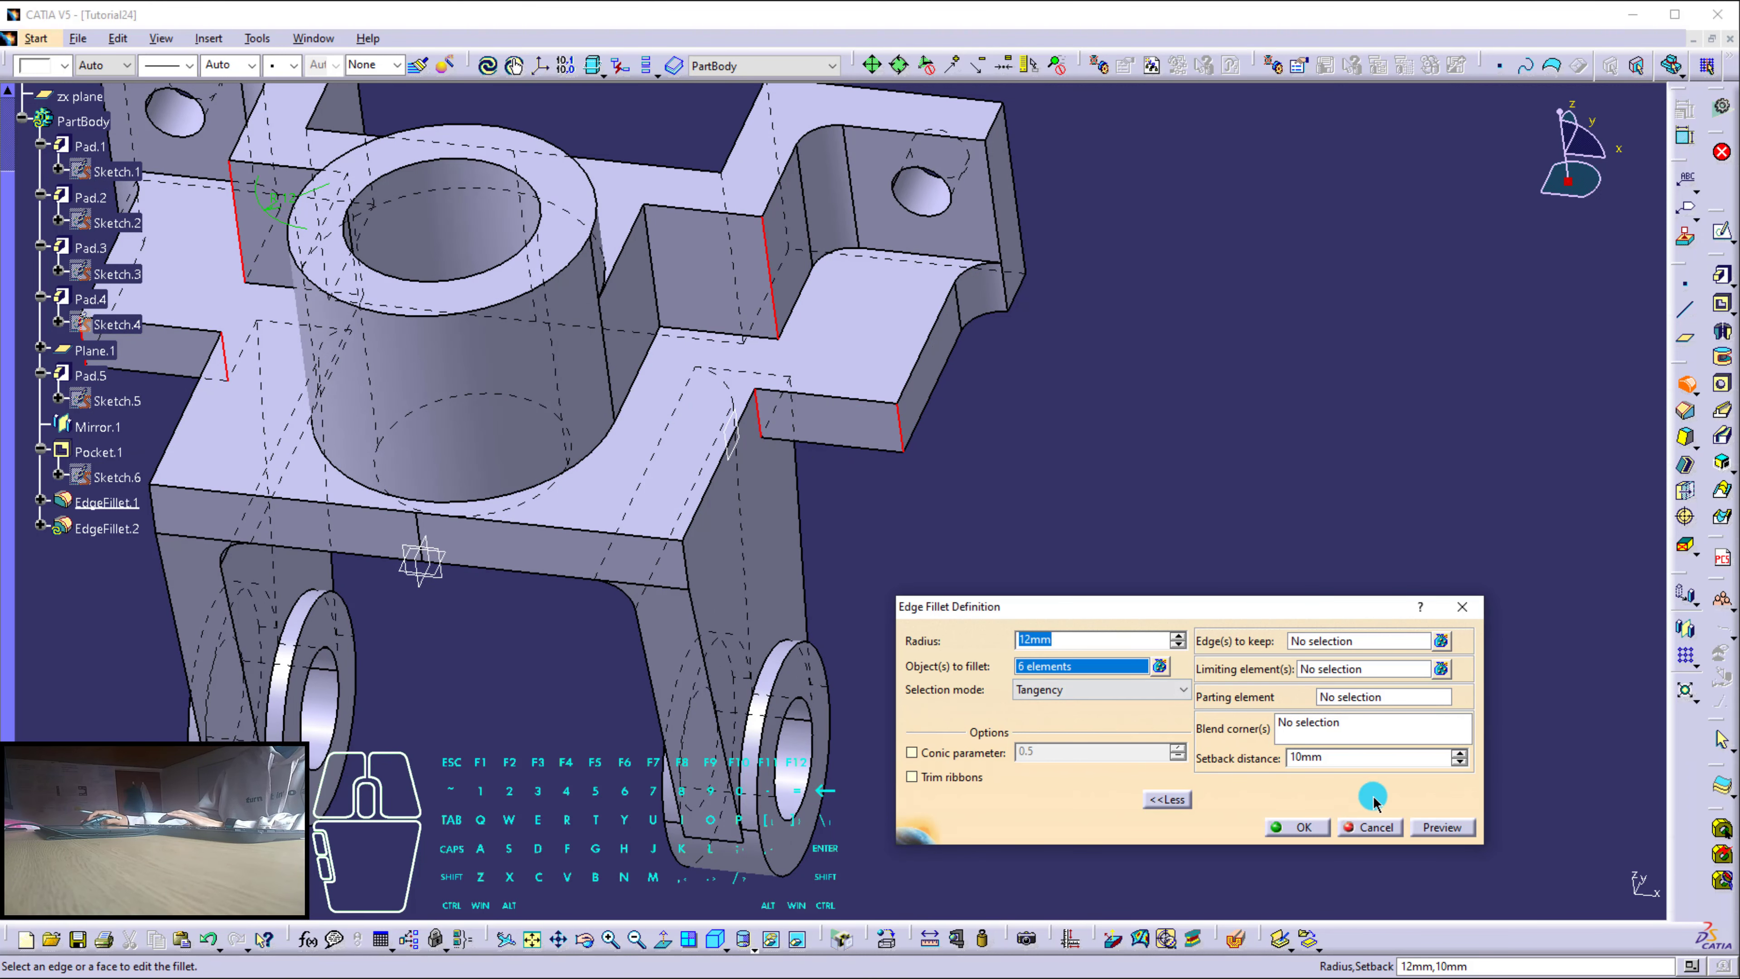
click(1297, 827)
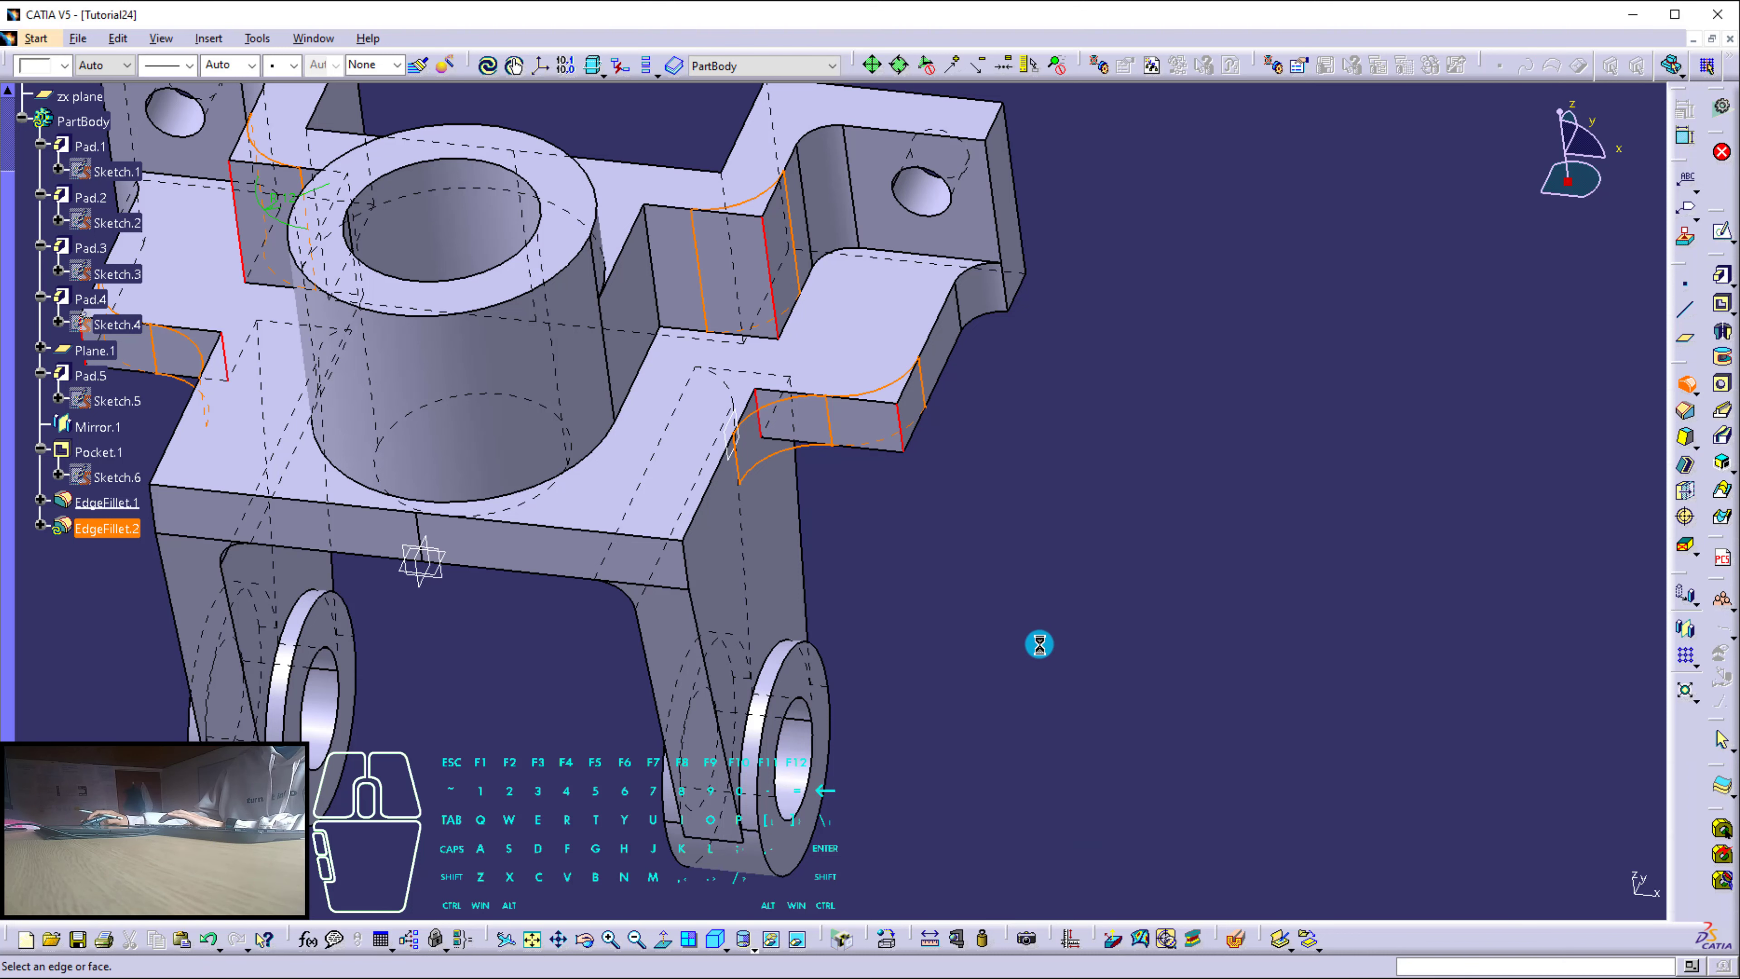
Fillet the two rear inner corners where the flange arms meet the bracket's back wall.
scroll(835, 484, down, 5)
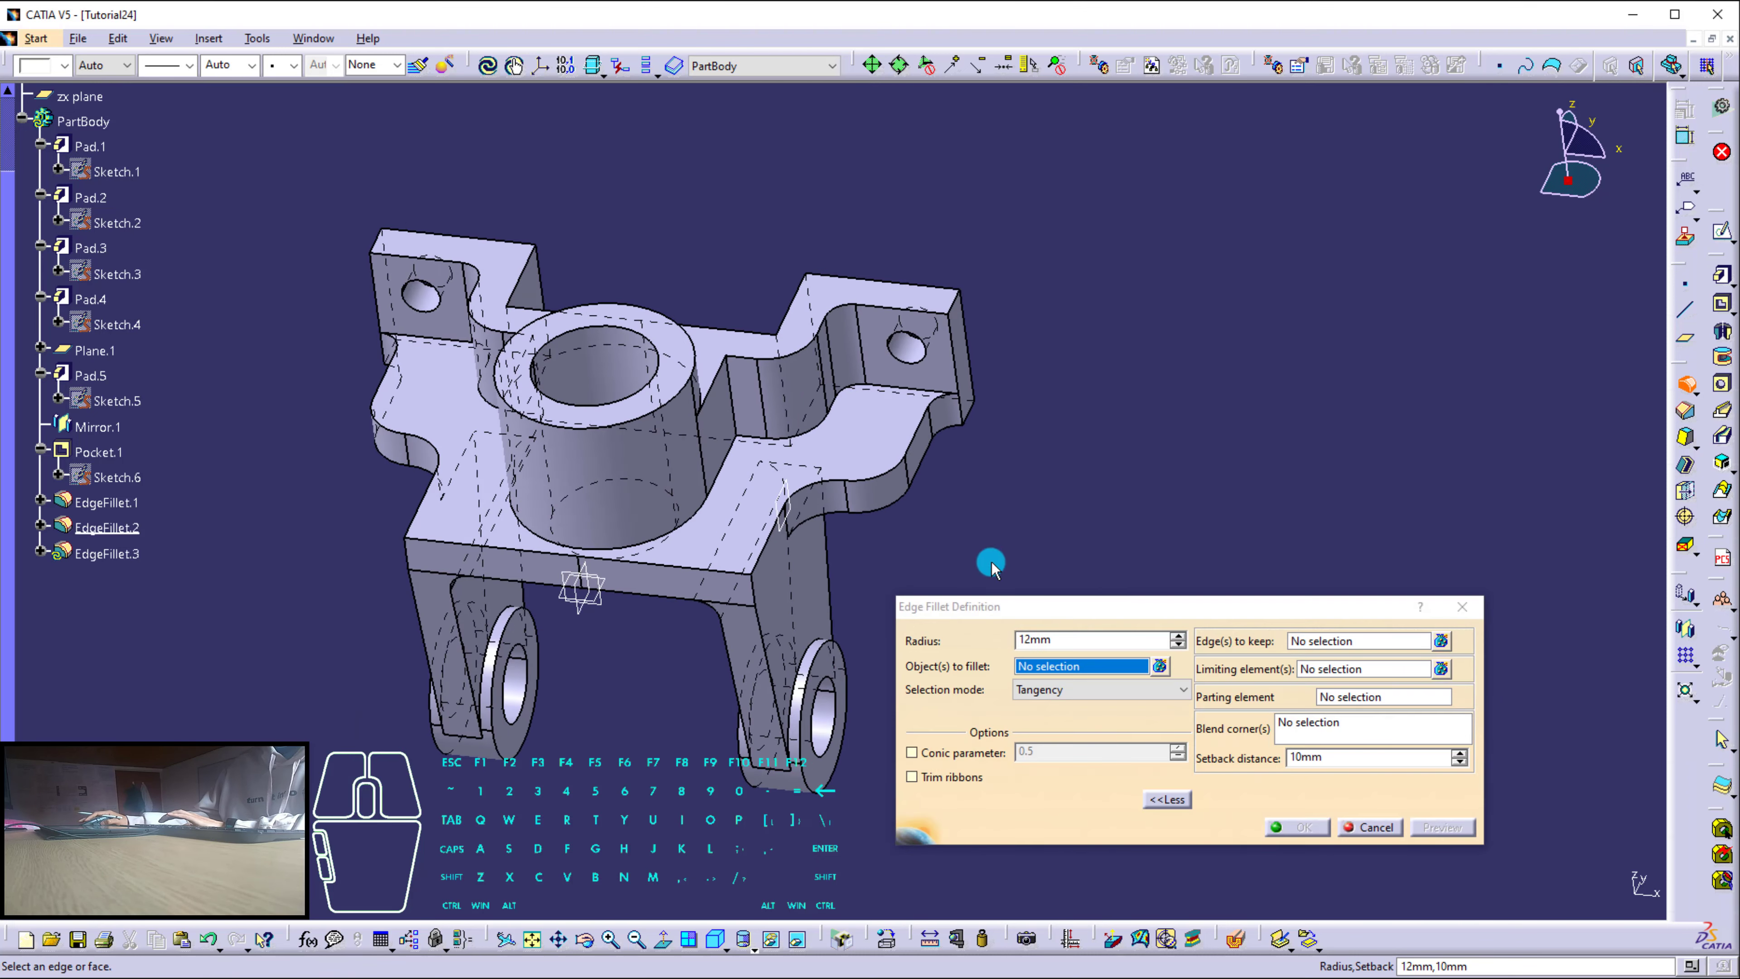
mouse_move(583, 544)
middle_down()
mouse_move(713, 500)
mouse_move(796, 583)
middle_up()
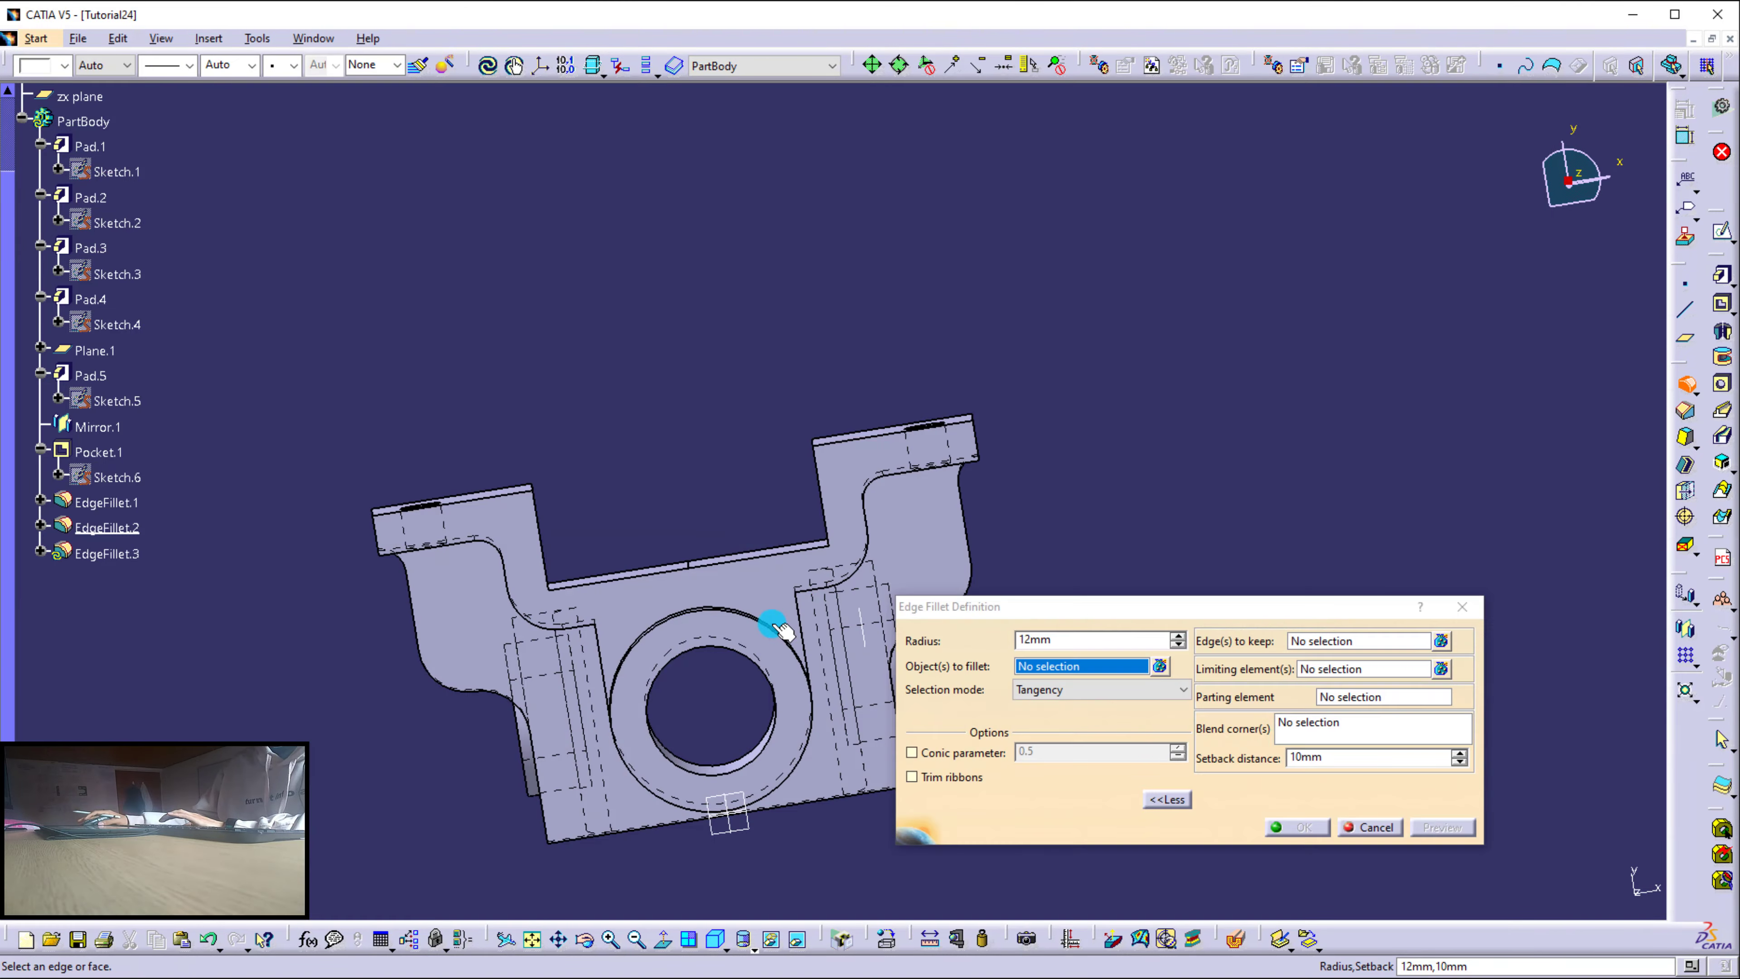
mouse_move(777, 614)
middle_down()
mouse_move(687, 567)
mouse_move(637, 658)
mouse_move(680, 525)
middle_up()
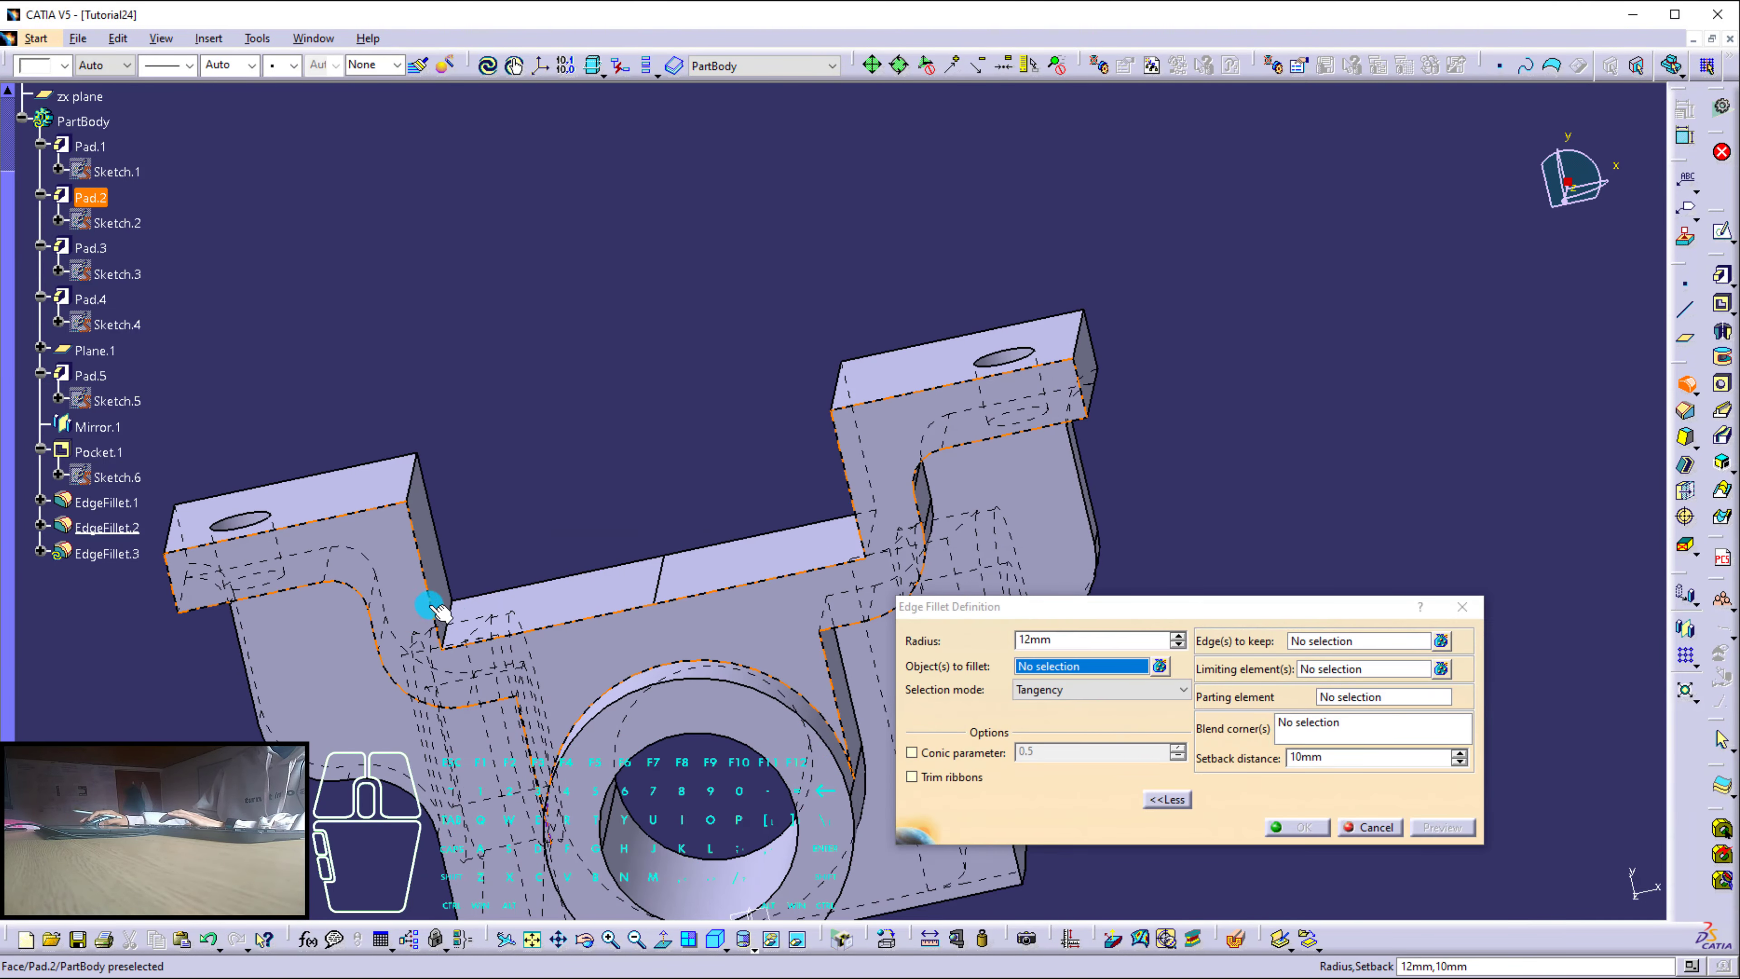
click(462, 619)
middle_drag(462, 619, 987, 517)
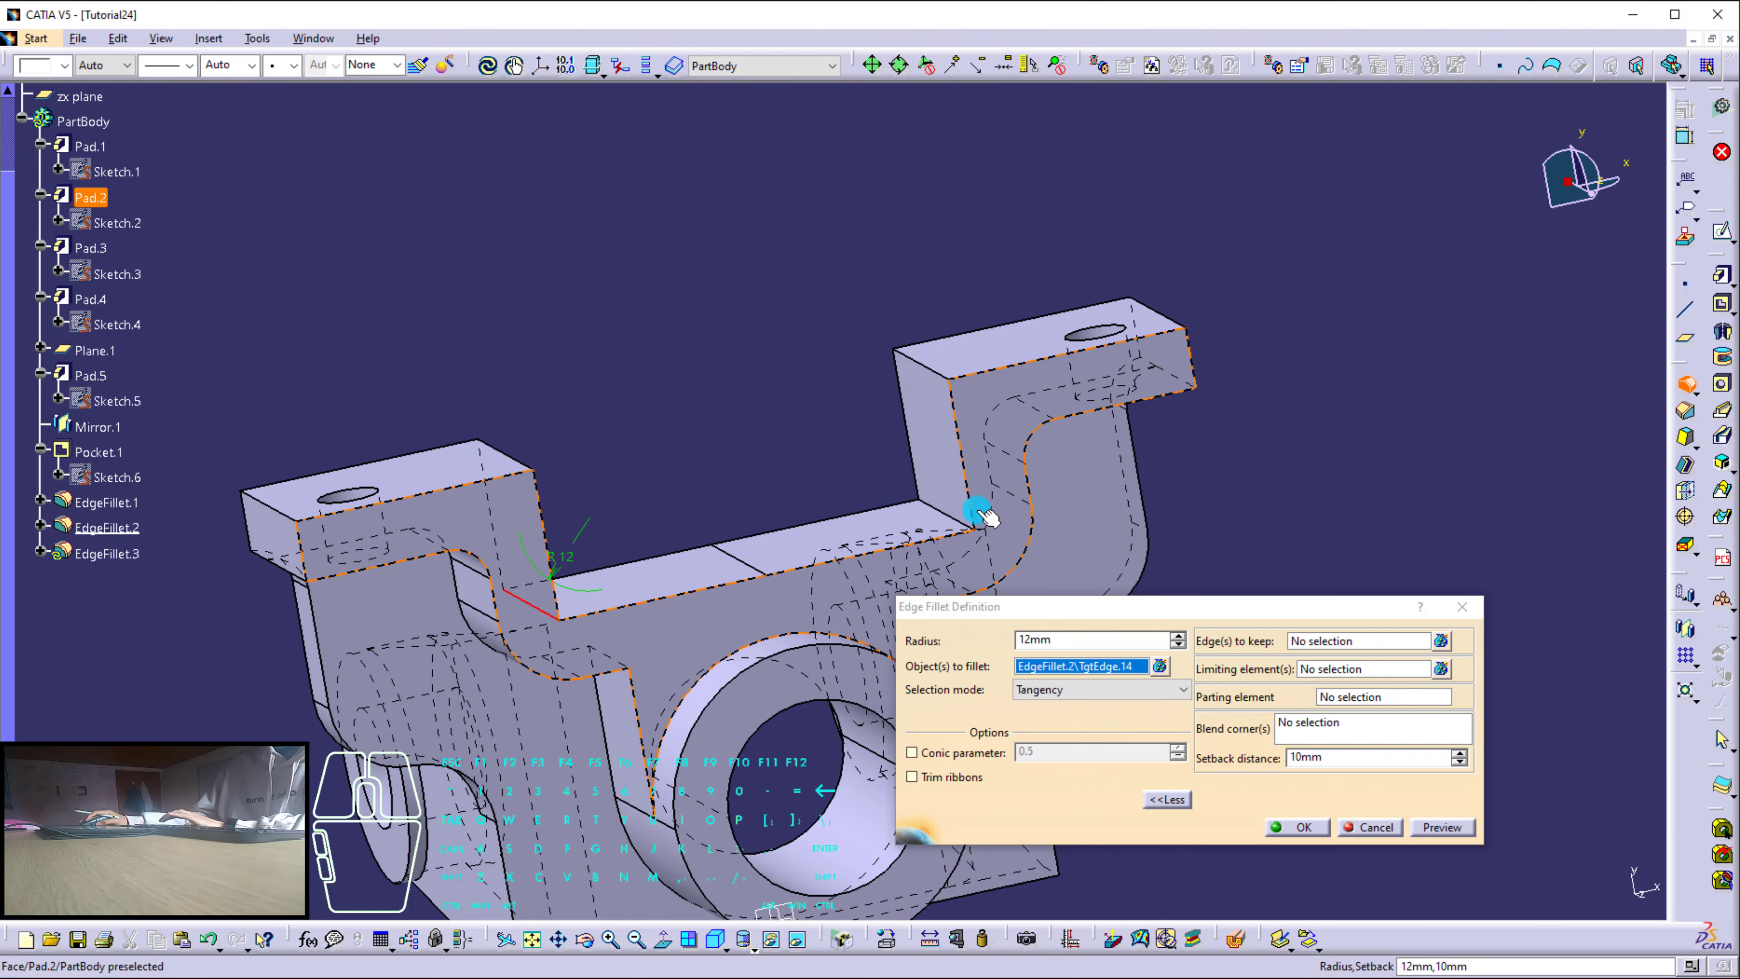
click(945, 512)
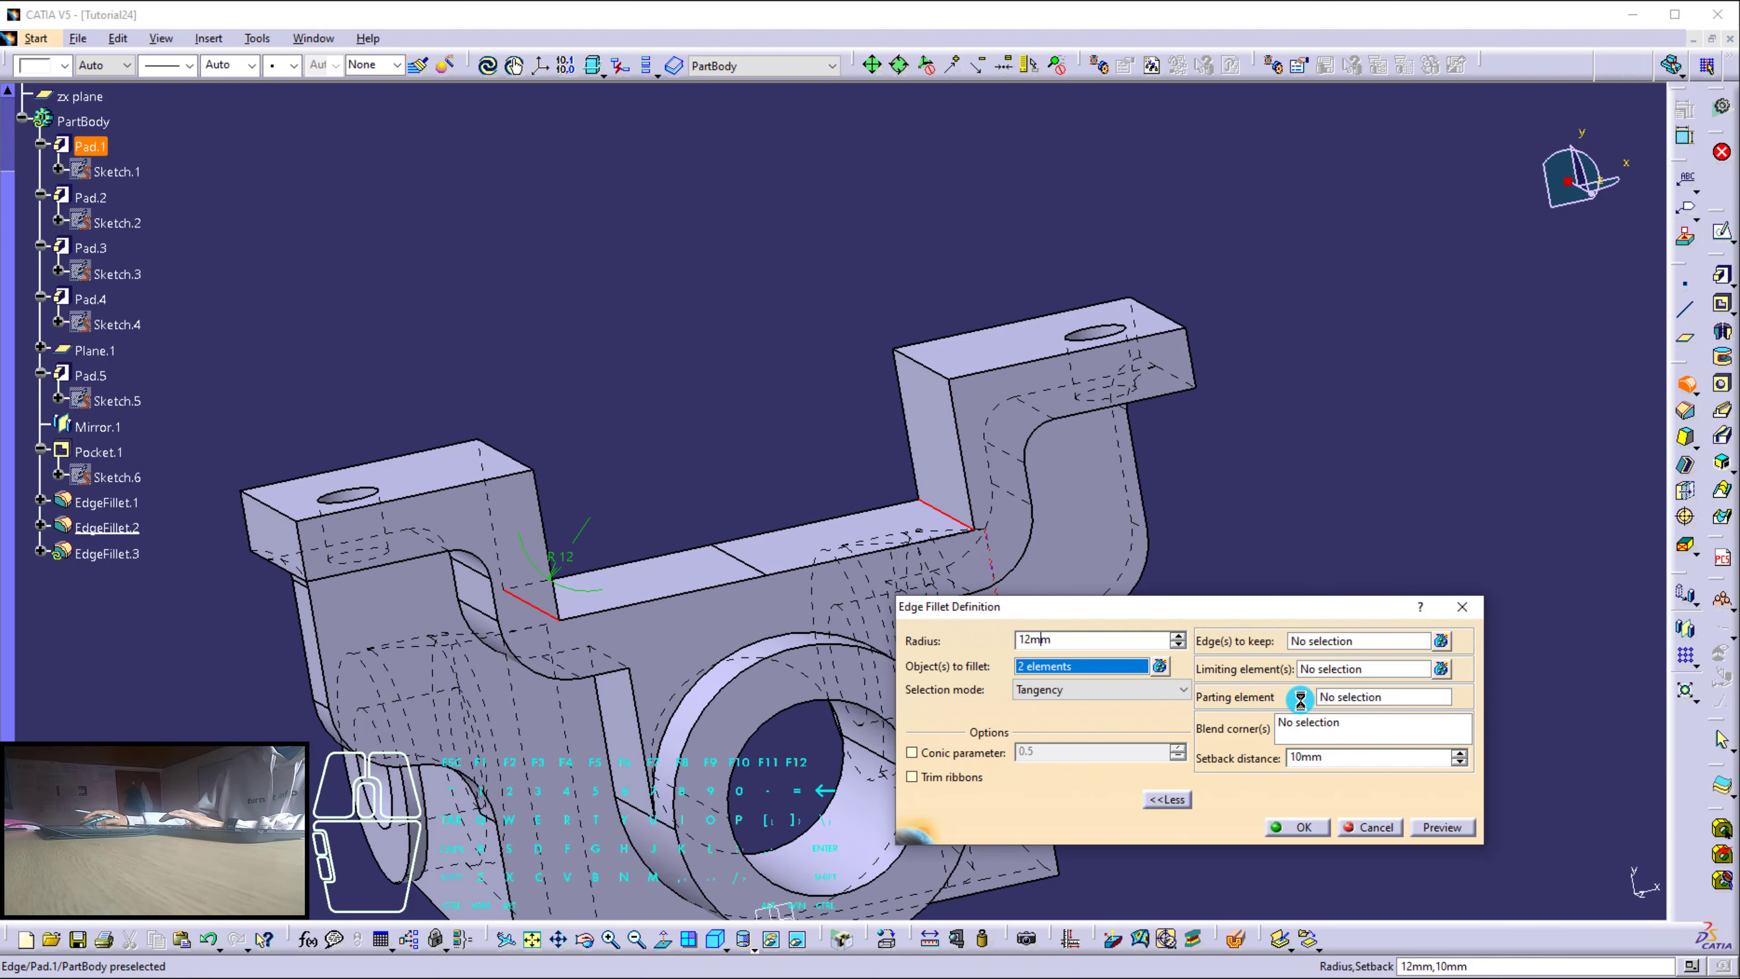
click(1441, 826)
click(1297, 826)
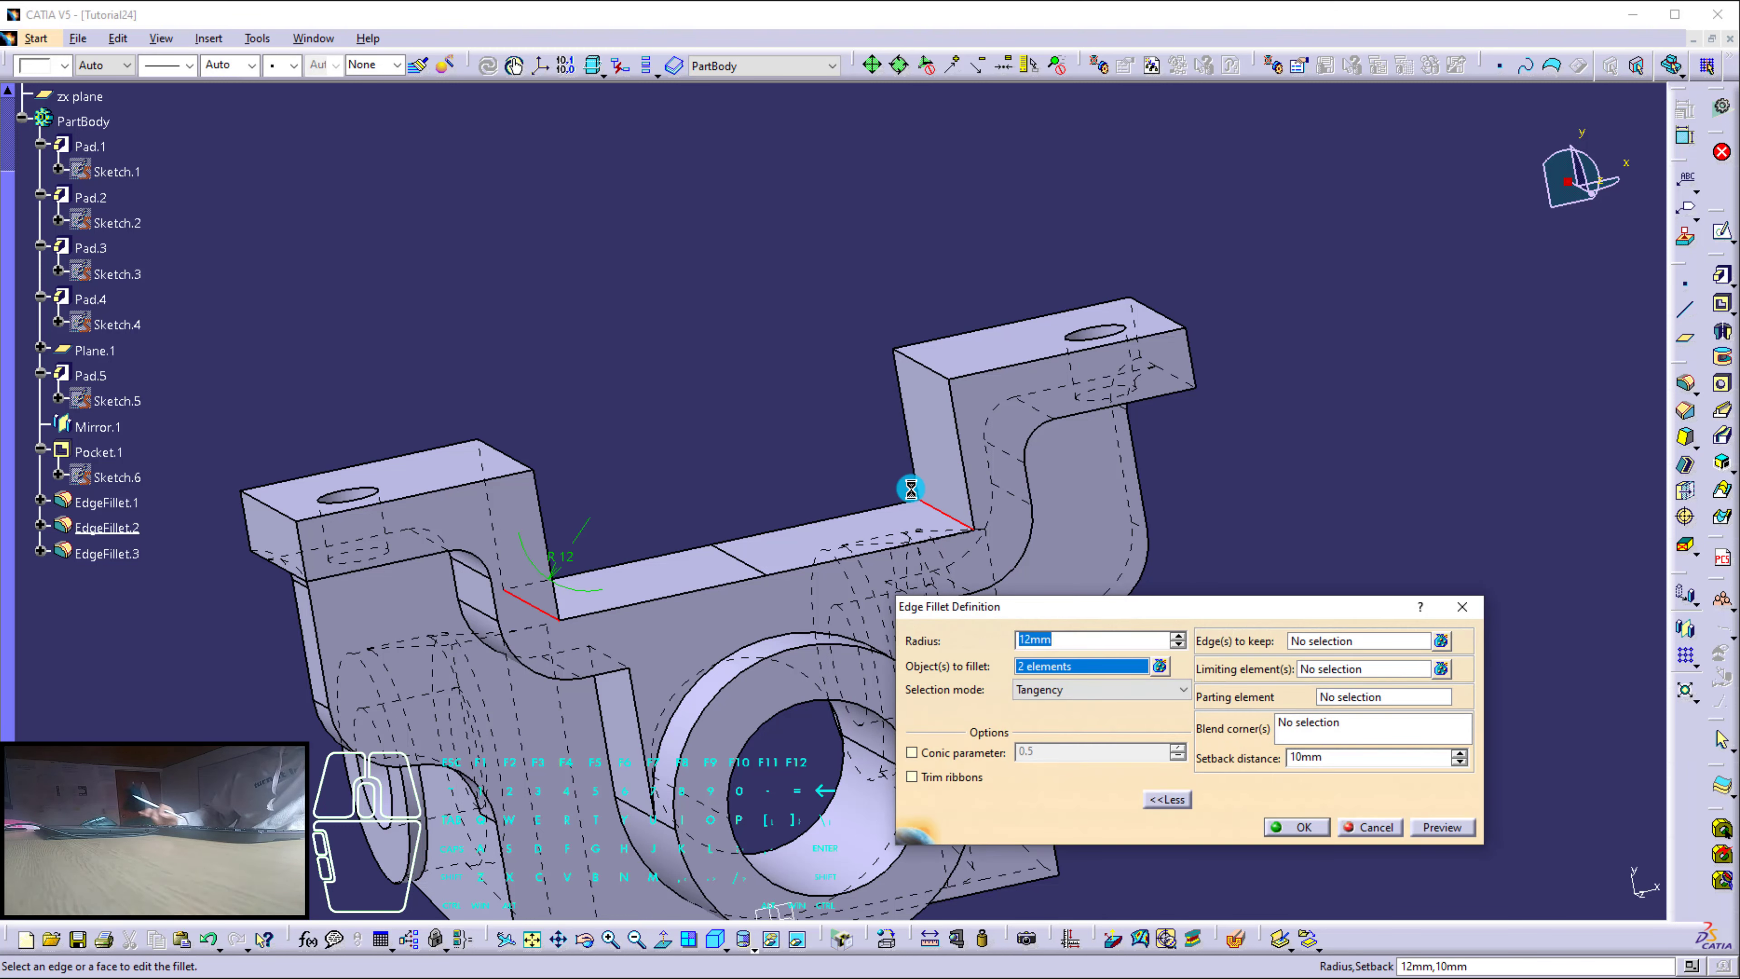
key(Return)
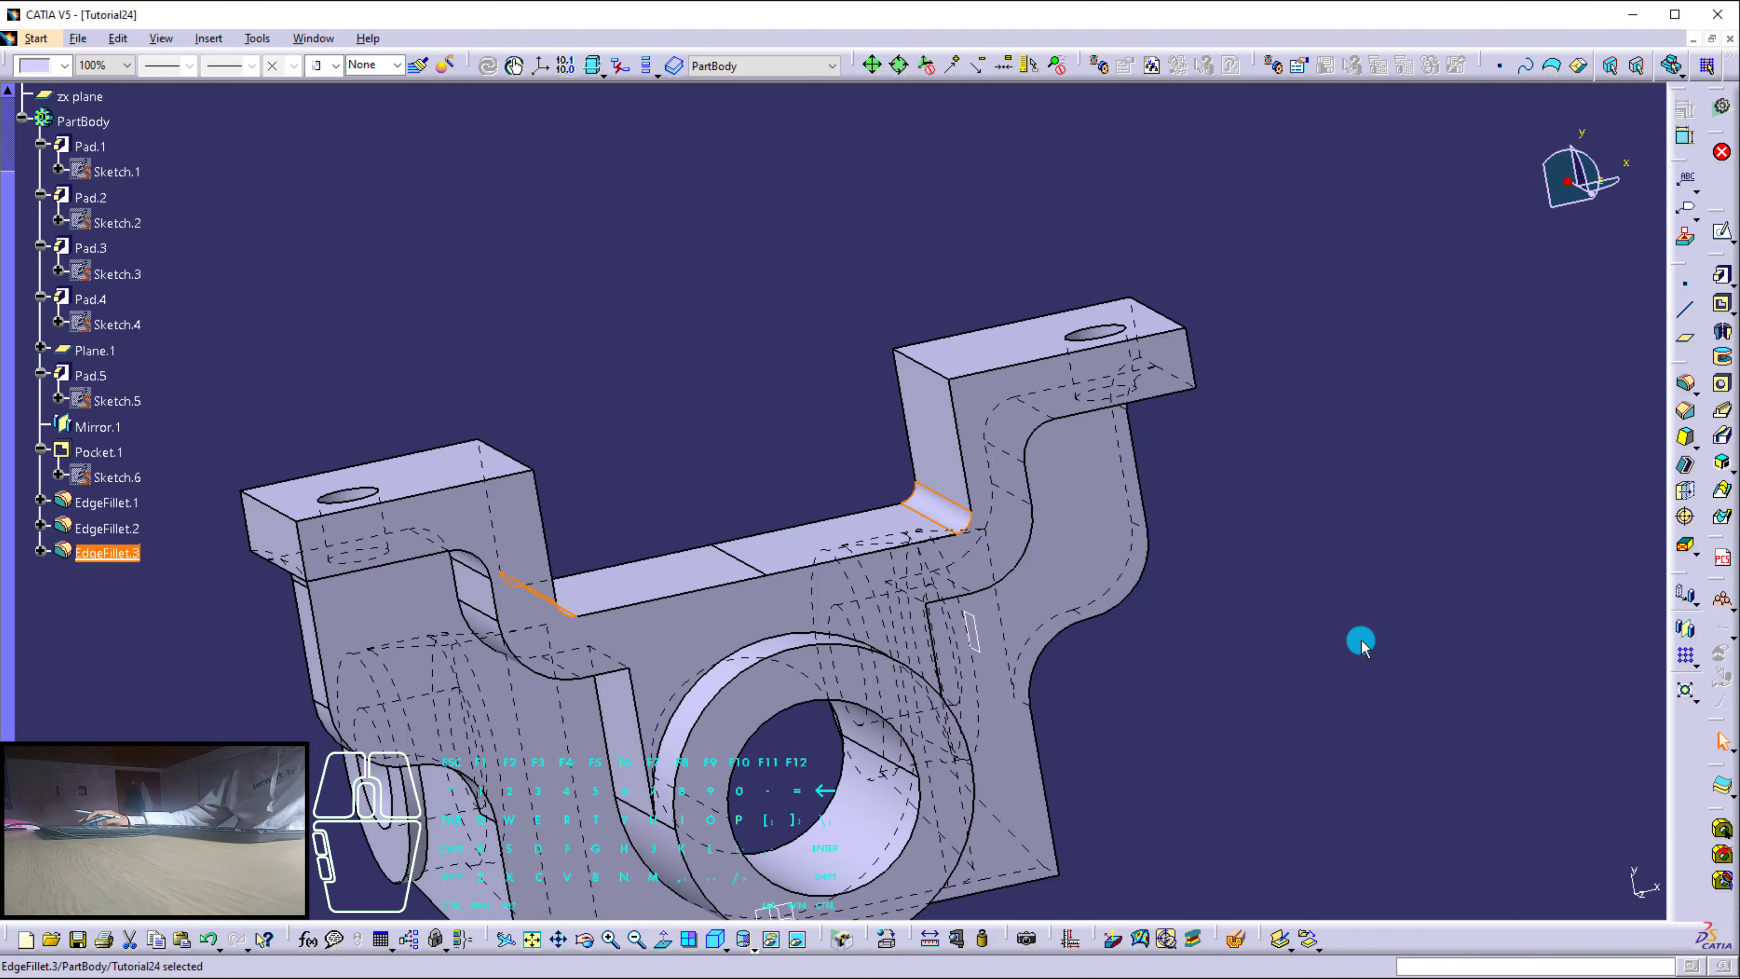
click(1361, 644)
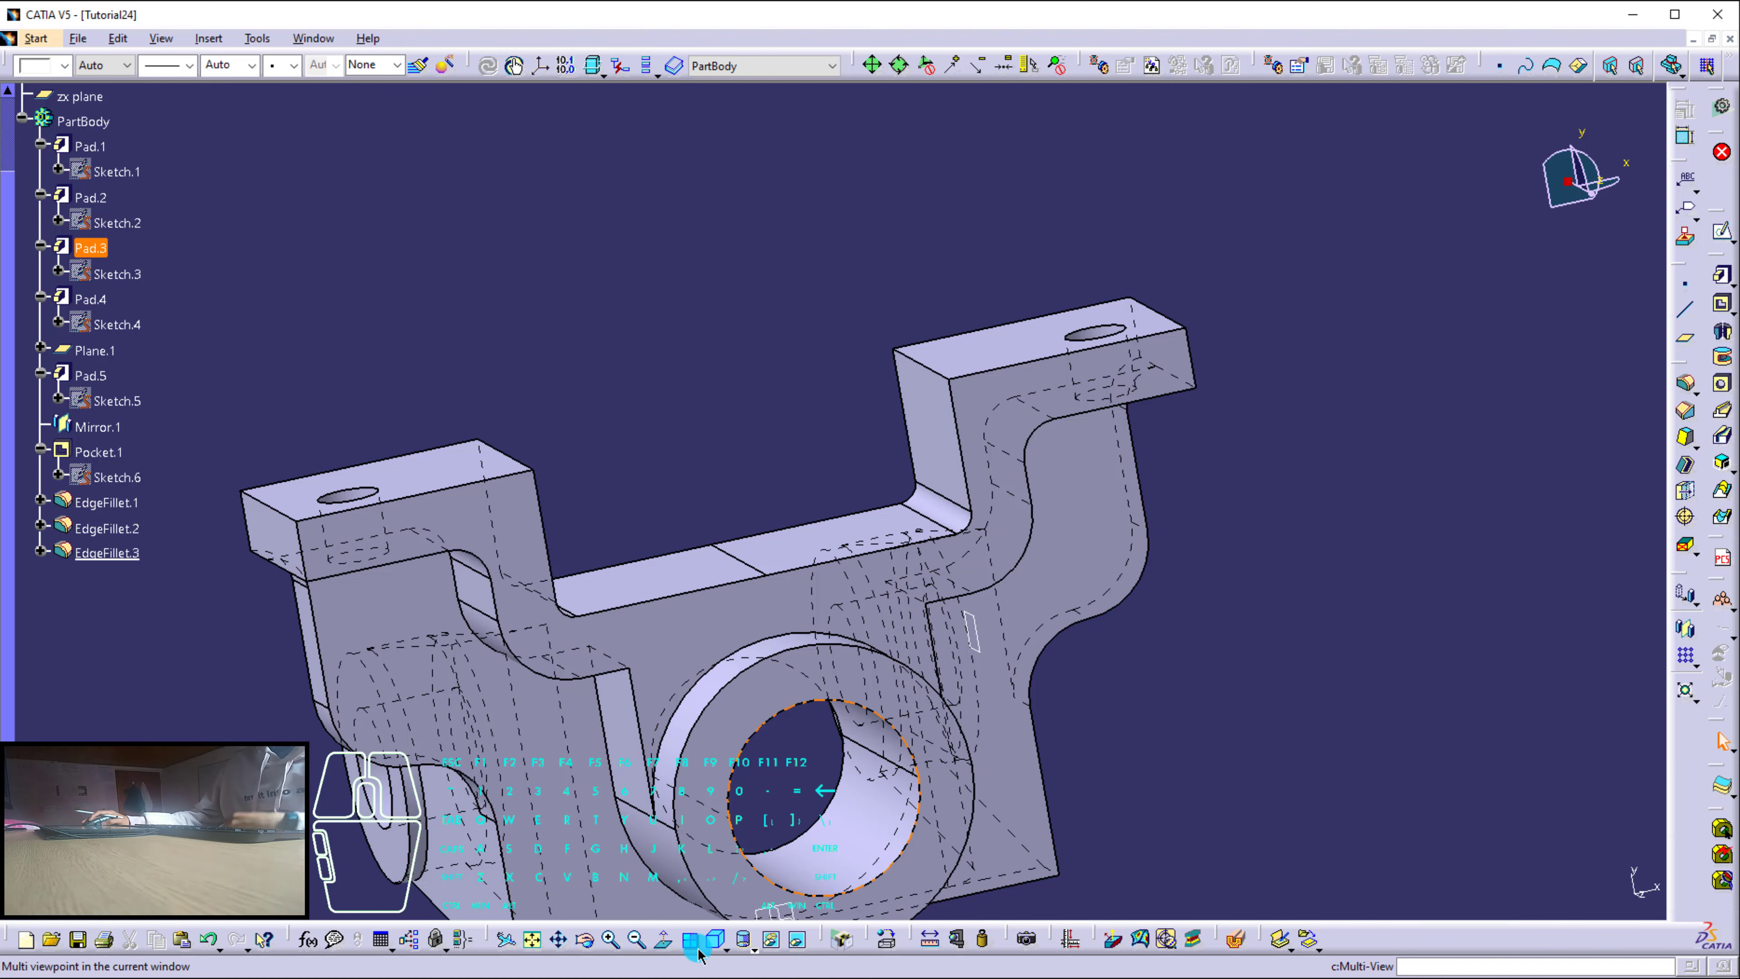
Hide the reference plane Plane.1 in the finished bracket.
click(710, 946)
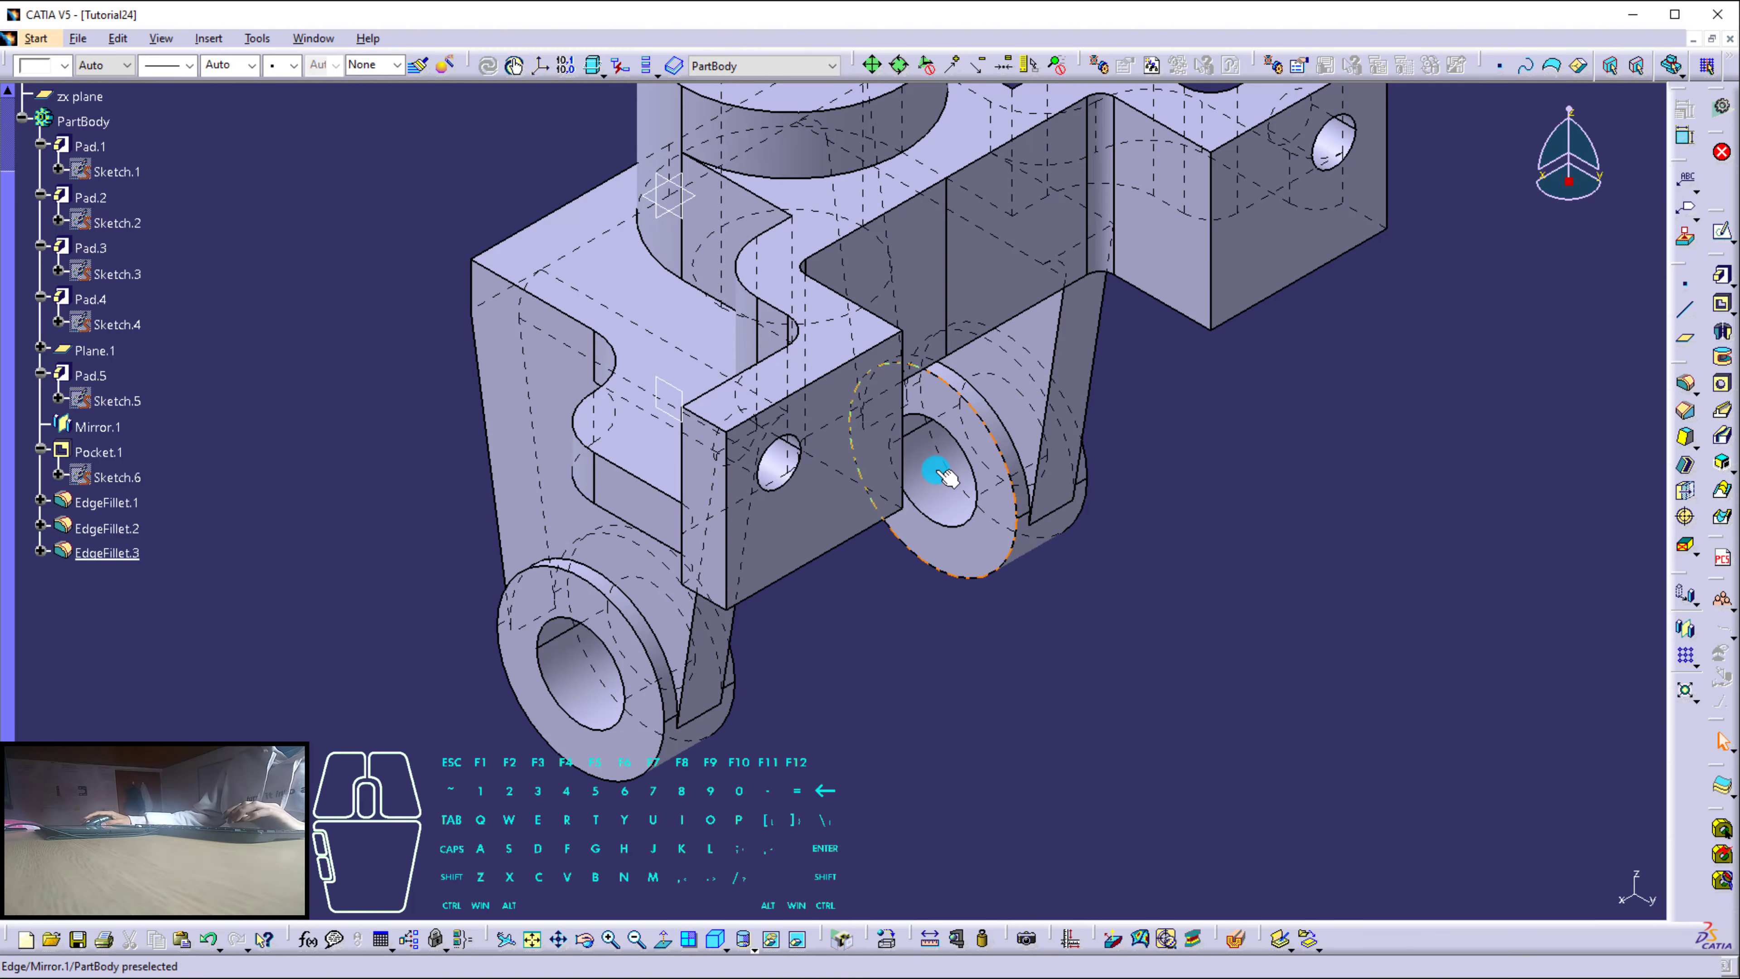
middle_drag(823, 350, 692, 575)
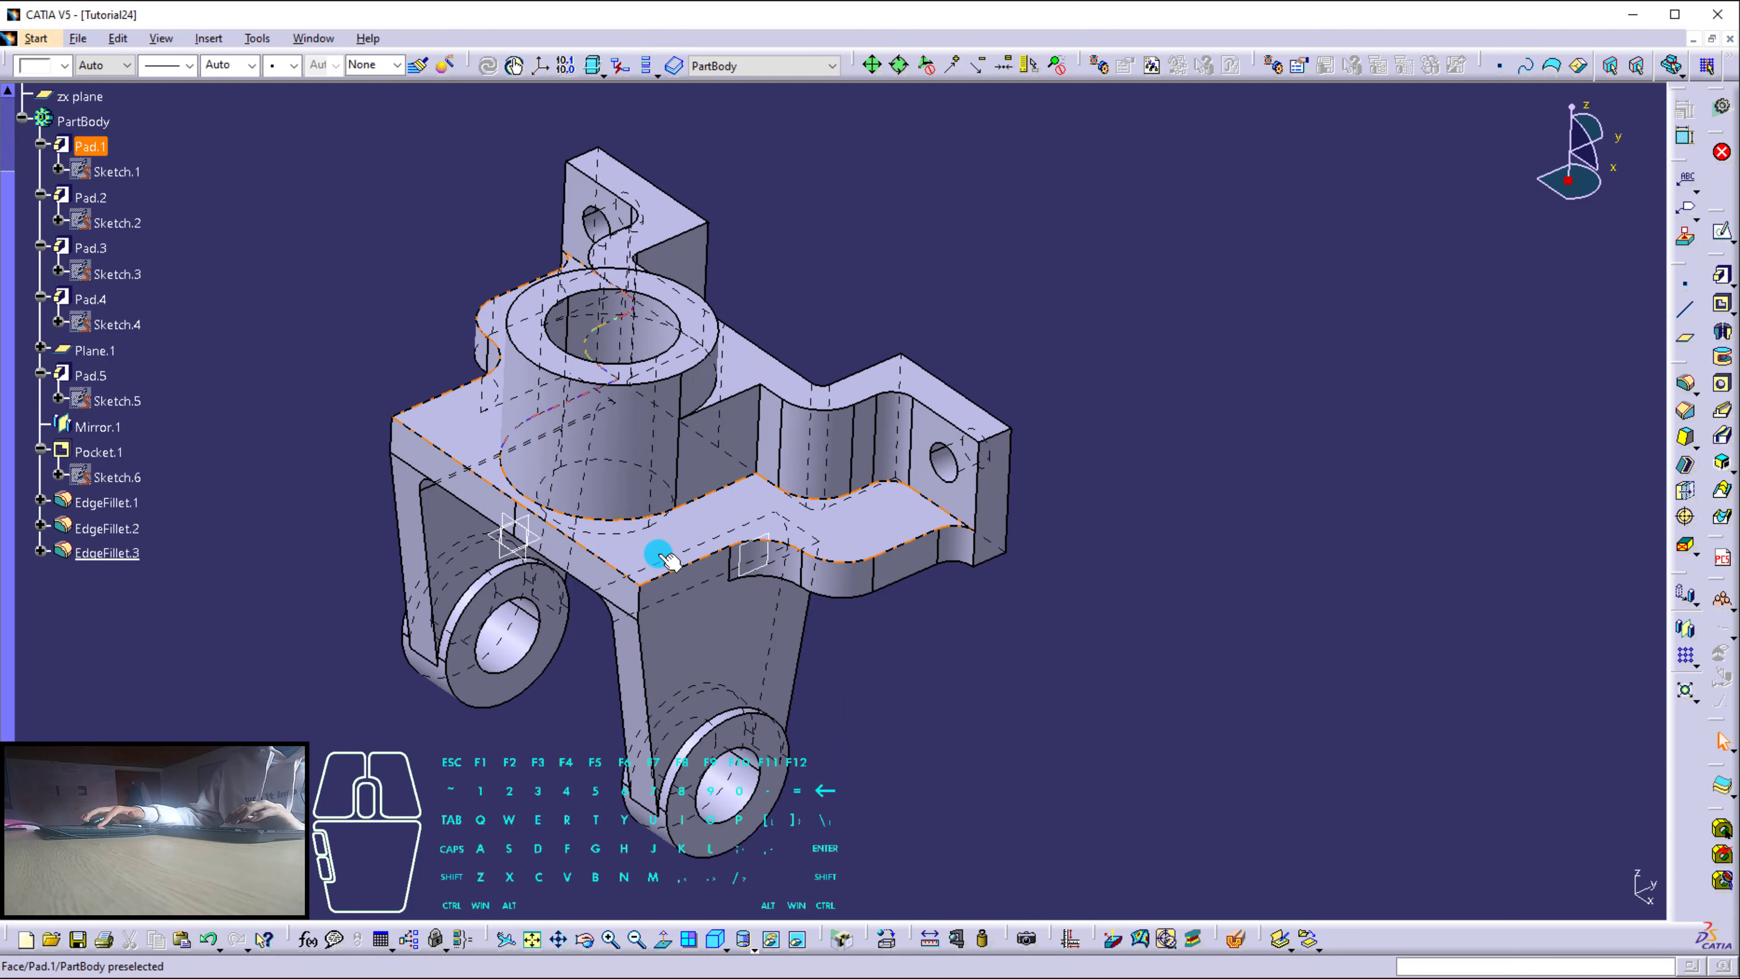
middle_drag(1005, 668, 1056, 594)
middle_drag(772, 544, 764, 556)
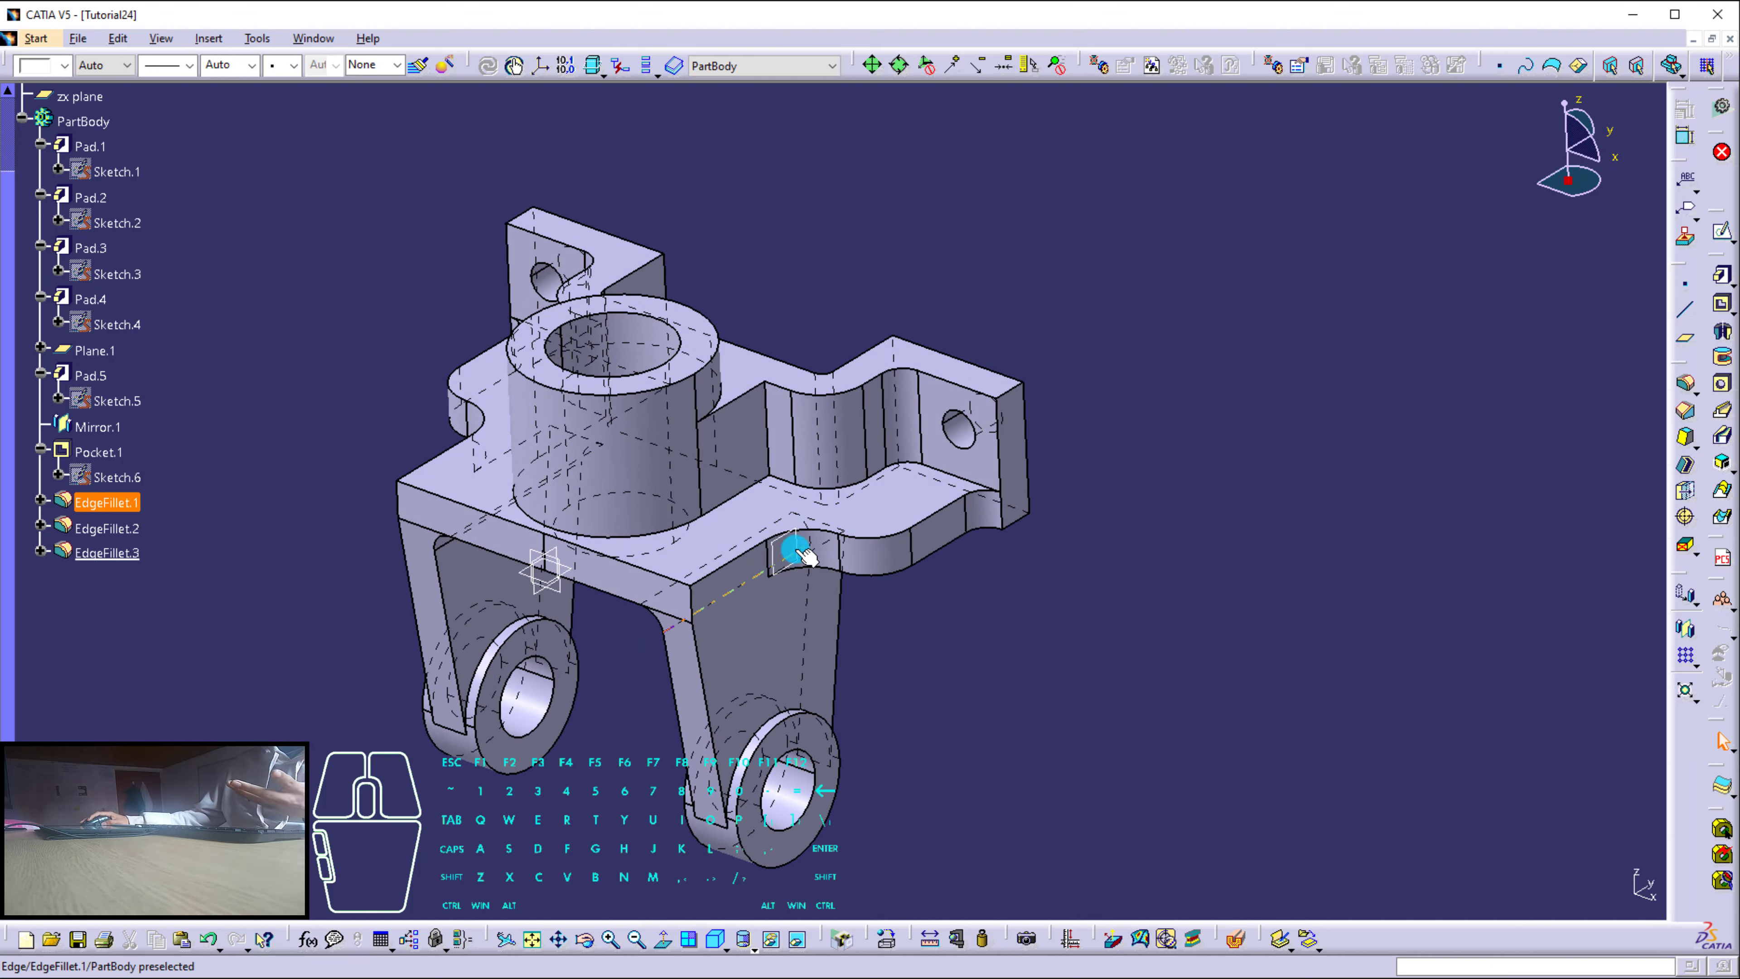
right_click(108, 350)
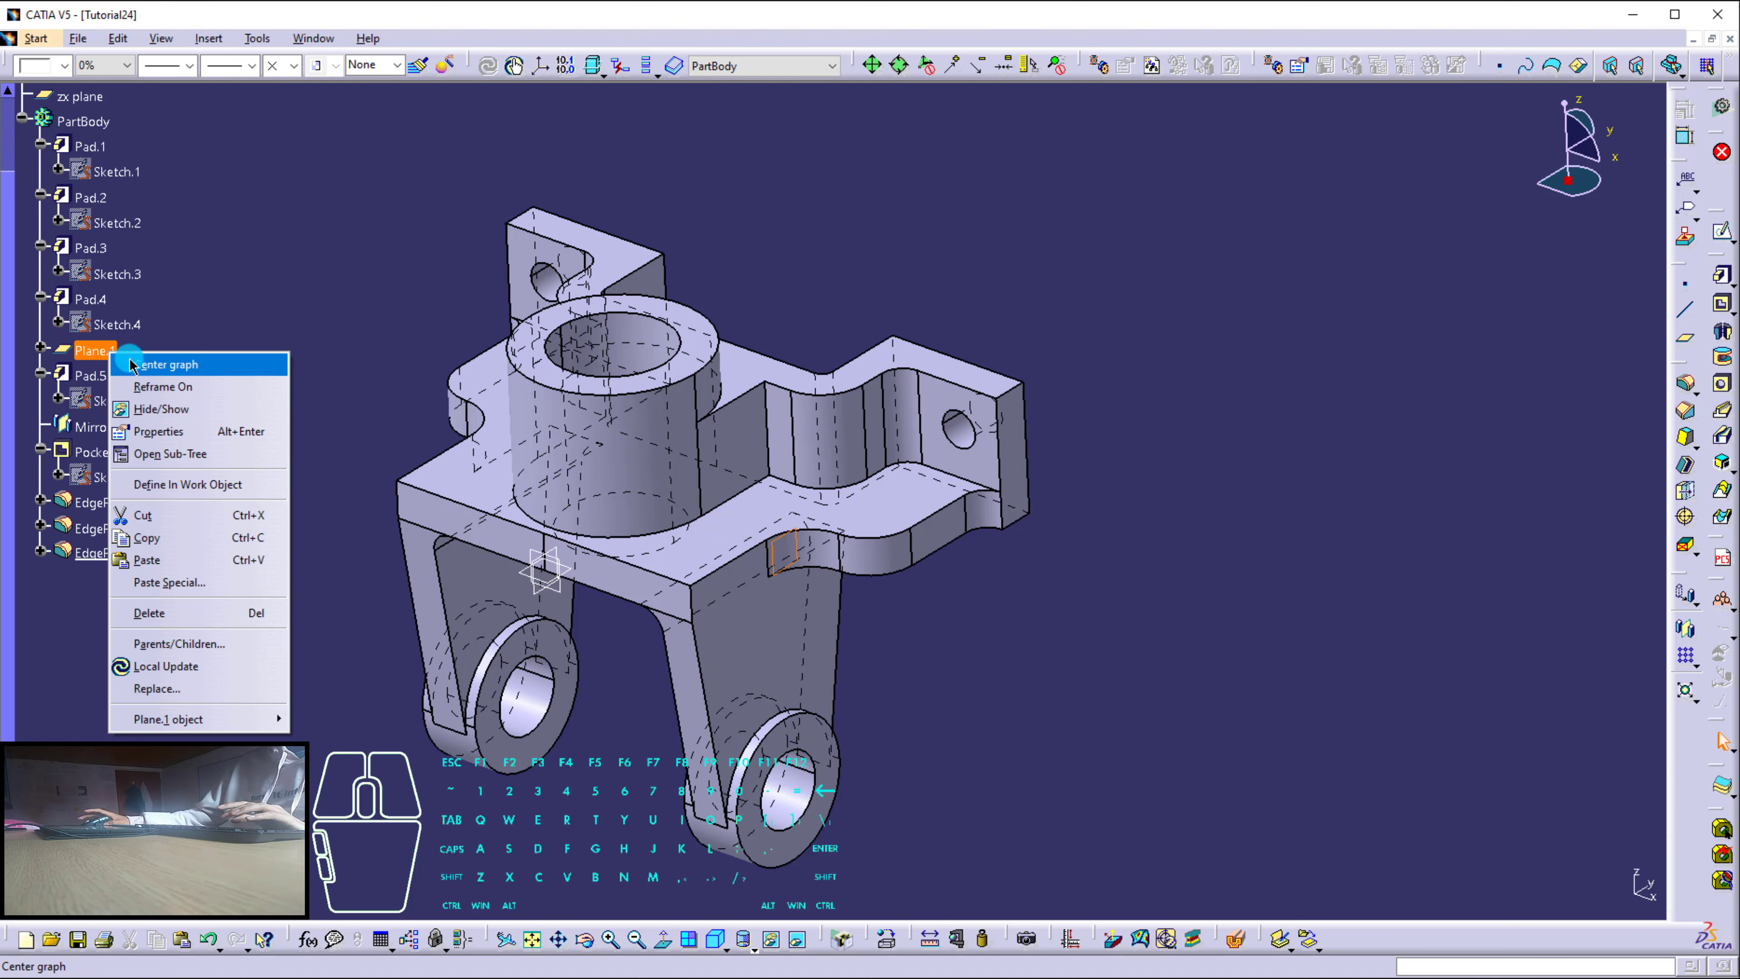
click(164, 410)
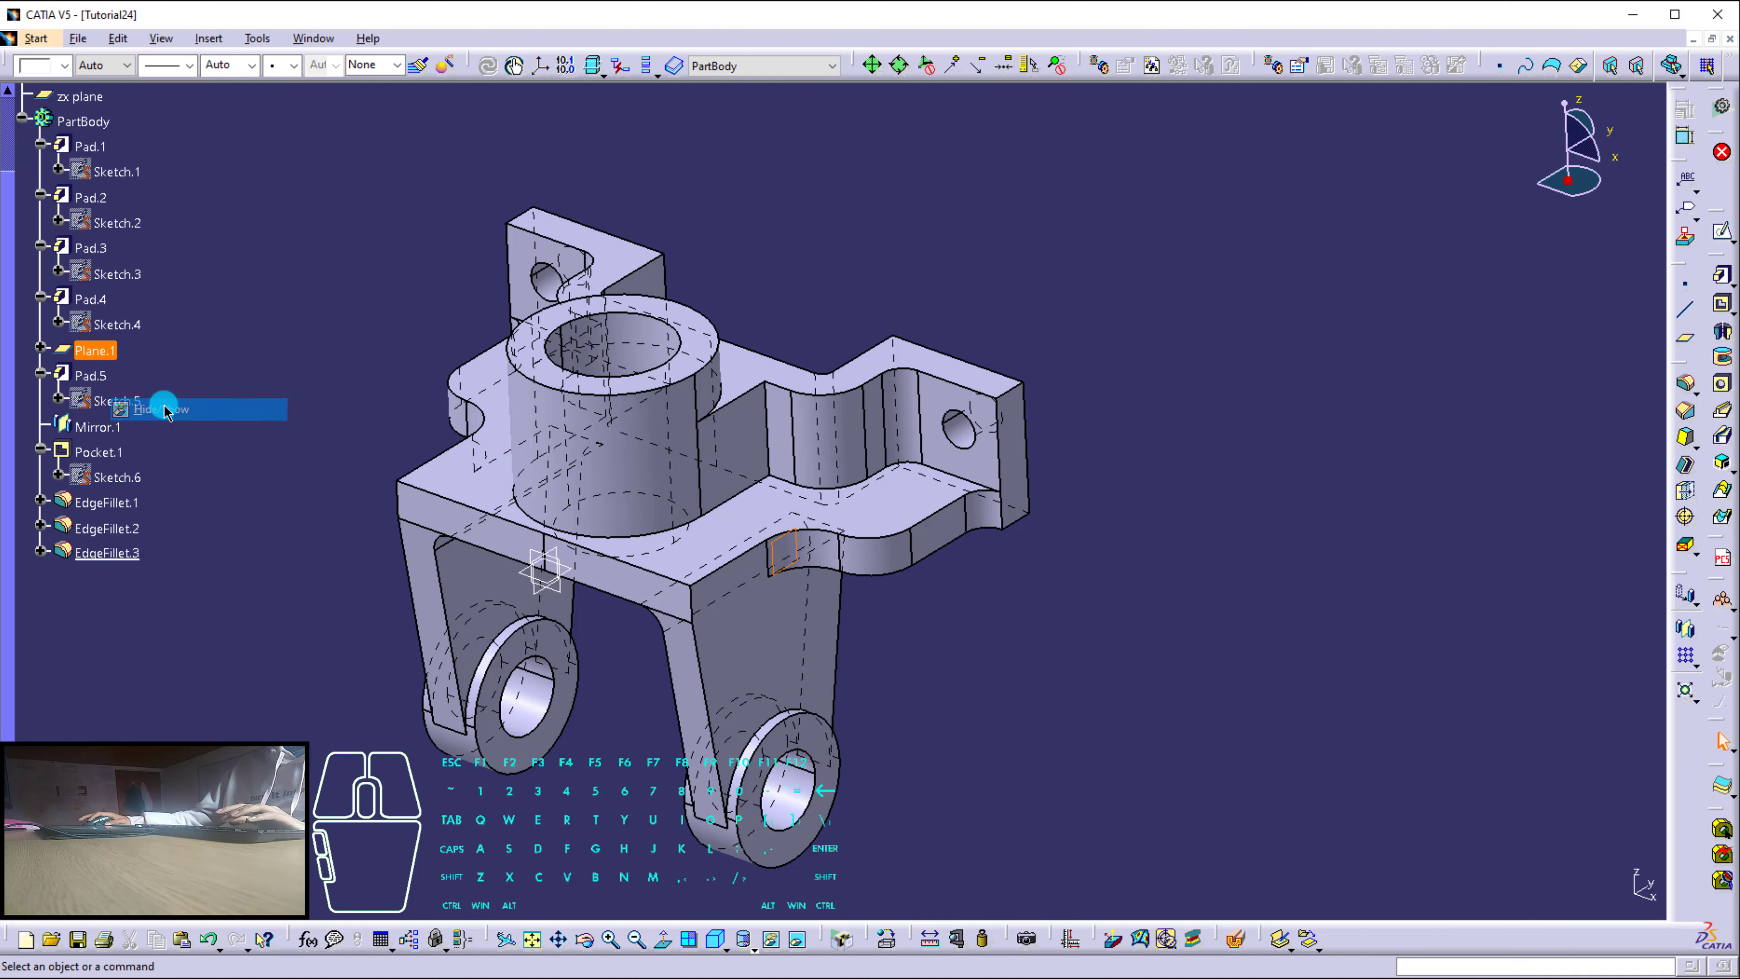
mouse_move(651, 527)
middle_down()
mouse_move(668, 545)
mouse_move(660, 512)
mouse_move(680, 501)
mouse_move(661, 536)
middle_up()
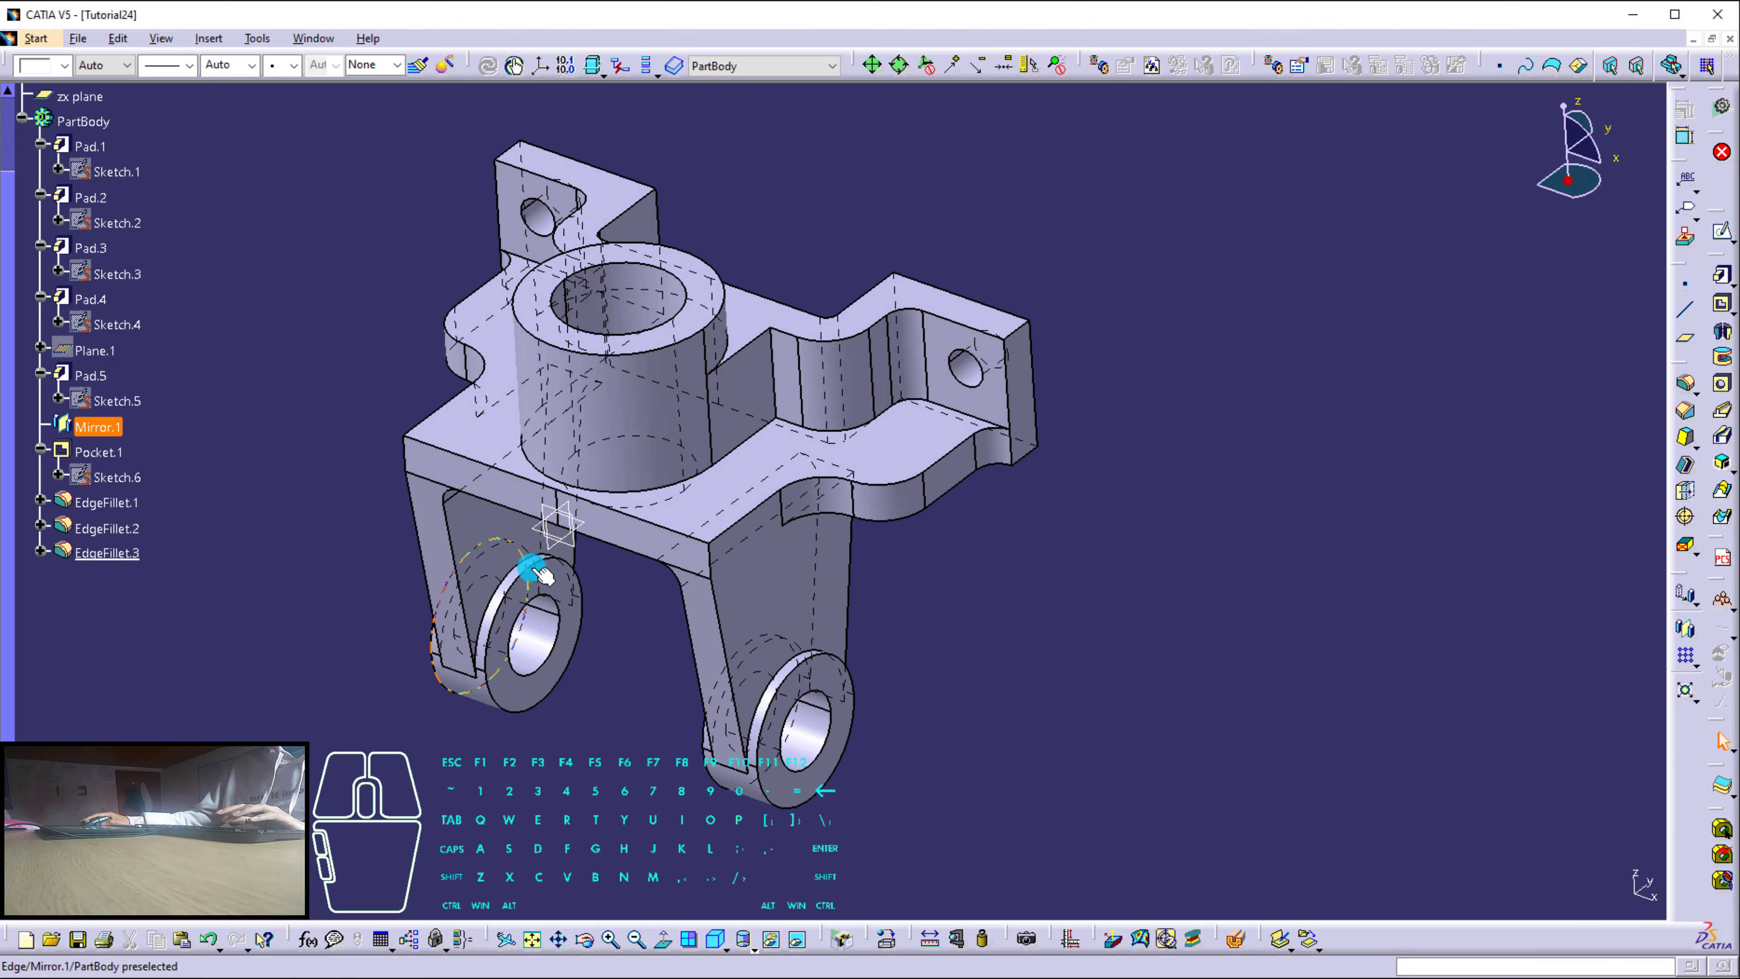